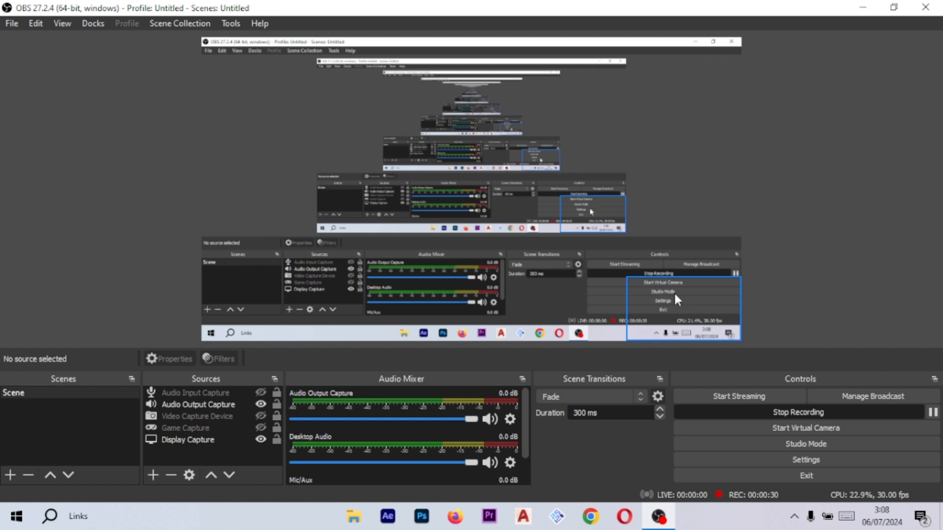
- Launch Google Earth Pro from the Windows search's recent items and close its start-up tips
{"action": "left_click", "coordinate": [863, 7]}
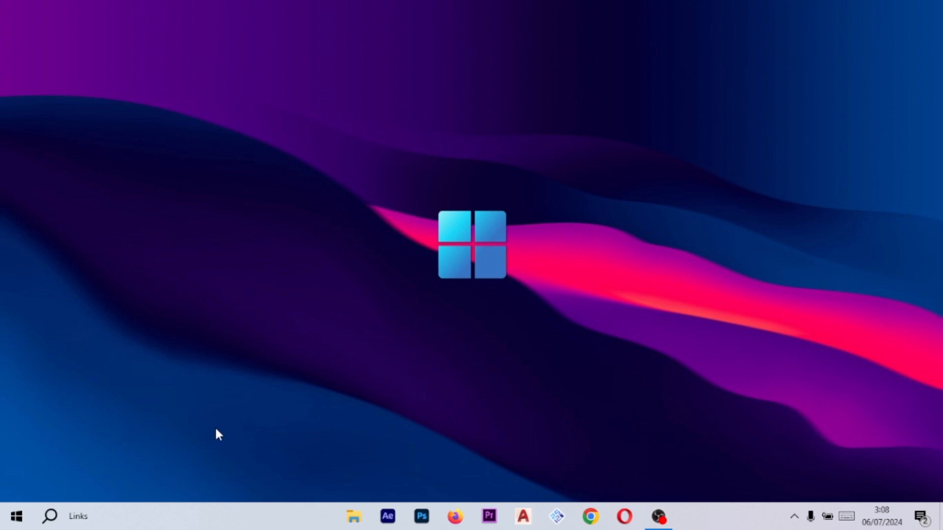
{"action": "left_click", "coordinate": [16, 517]}
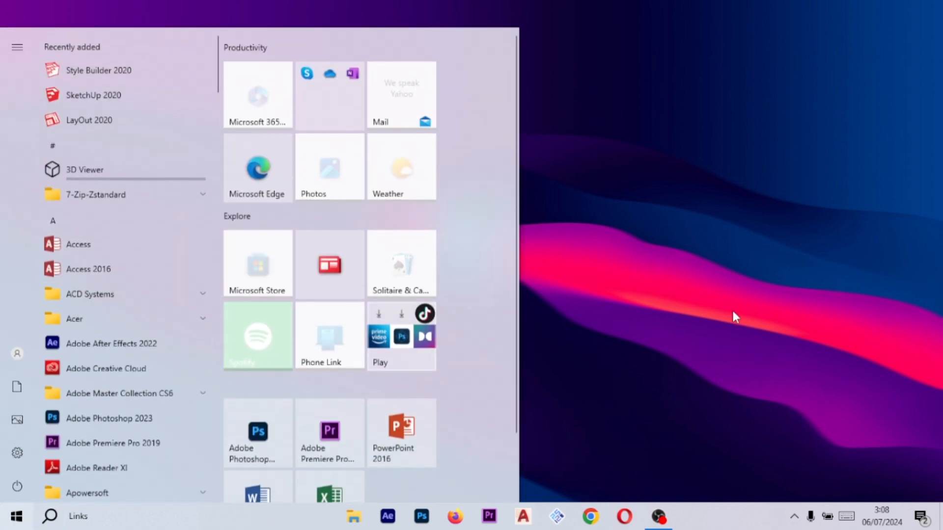
{"action": "left_click", "coordinate": [736, 317]}
{"action": "left_click", "coordinate": [49, 517]}
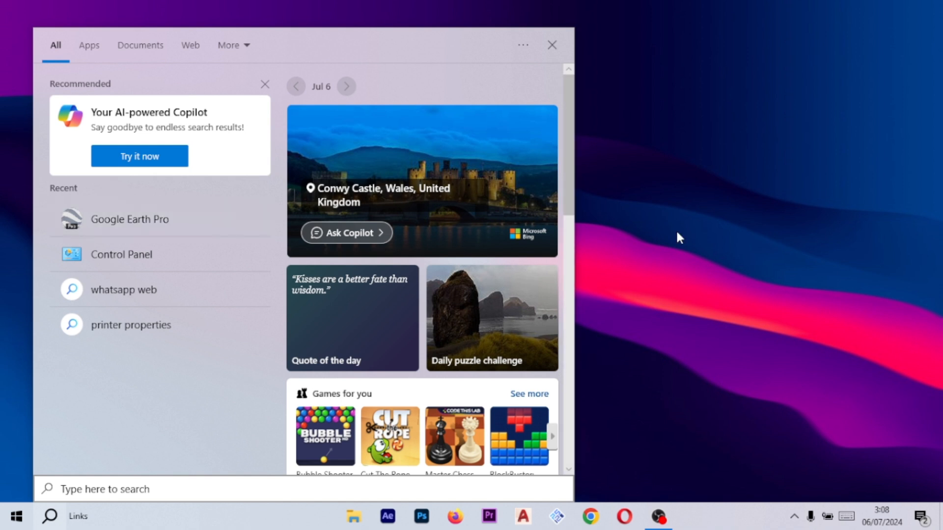
{"action": "left_click", "coordinate": [250, 230]}
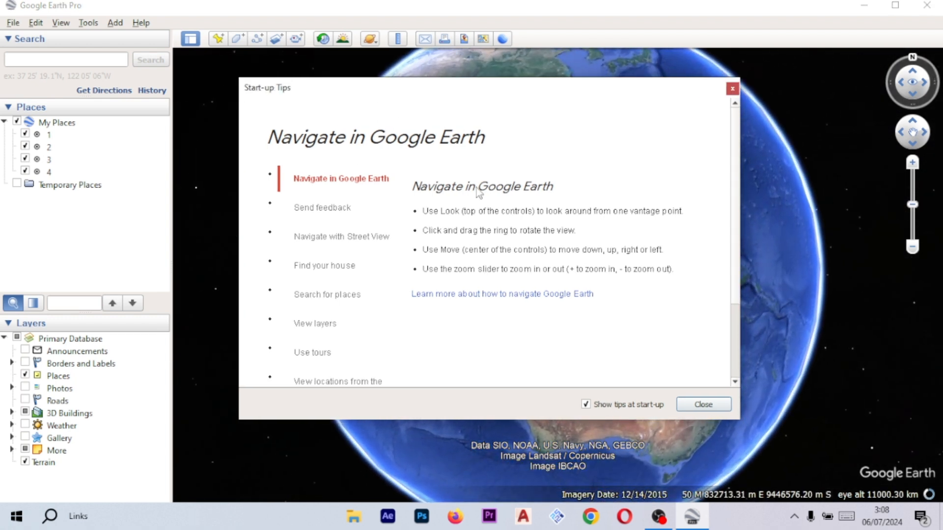
{"action": "left_click", "coordinate": [707, 405]}
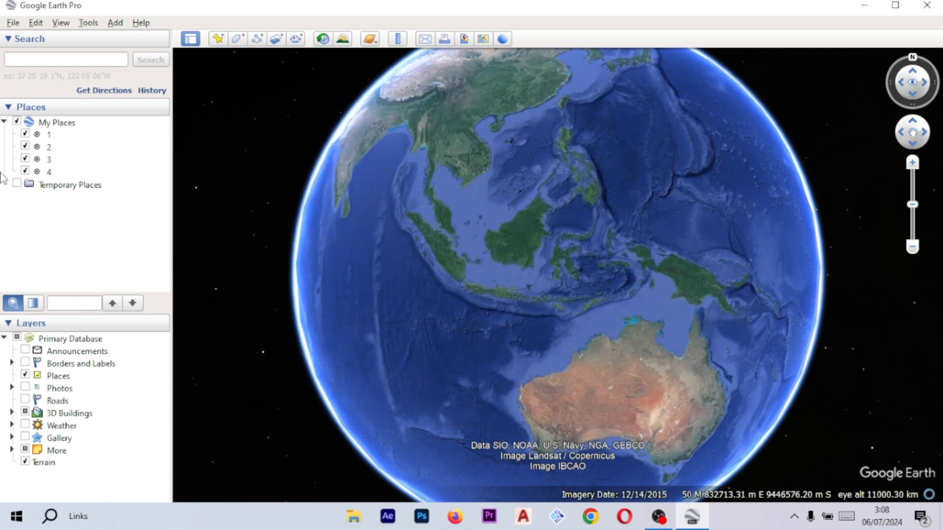
- Select placemarks 1 to 4 under My Places and delete them
{"action": "mouse_move", "coordinate": [157, 171]}
{"action": "left_mouse_down"}
{"action": "mouse_move", "coordinate": [118, 147]}
{"action": "mouse_move", "coordinate": [118, 167]}
{"action": "left_mouse_up"}
{"action": "left_click_drag", "start_coordinate": [102, 202], "coordinate": [69, 134]}
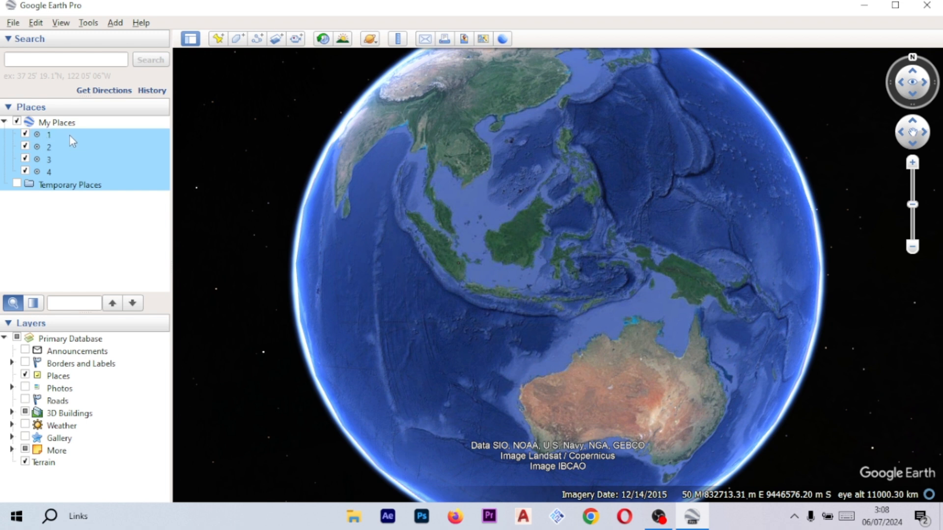
{"action": "key", "text": "Delete"}
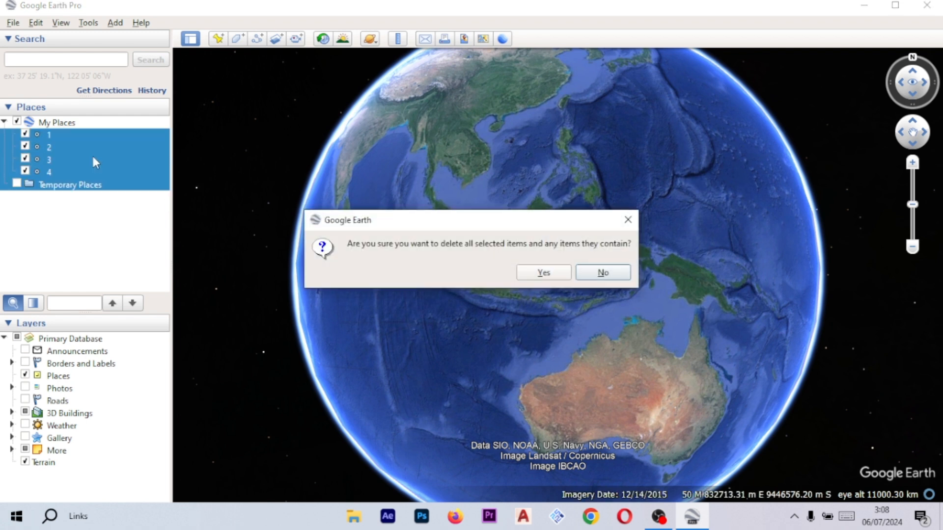
{"action": "left_click", "coordinate": [562, 275]}
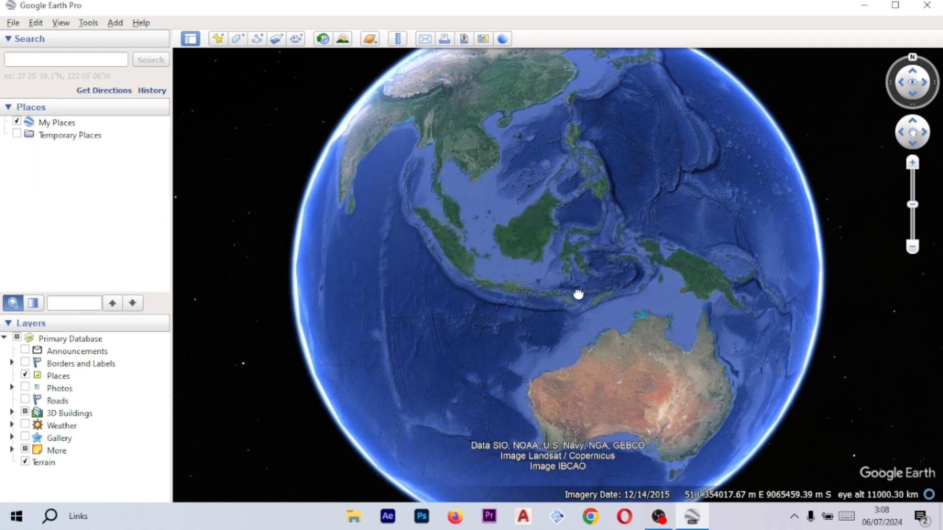
- Set the Lat/Long display to Universal Transverse Mercator in Google Earth Options and apply it
{"action": "left_click_drag", "start_coordinate": [584, 319], "coordinate": [585, 322]}
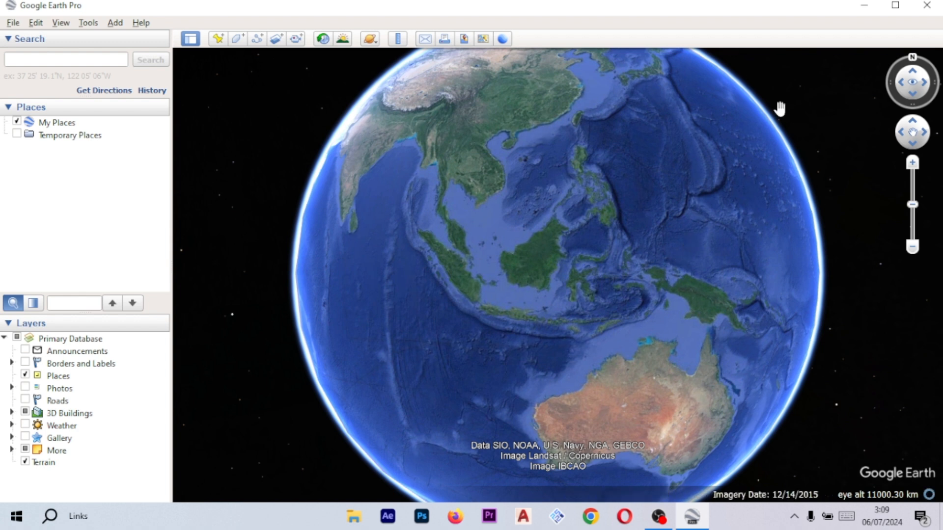
{"action": "left_click_drag", "start_coordinate": [739, 206], "coordinate": [736, 215]}
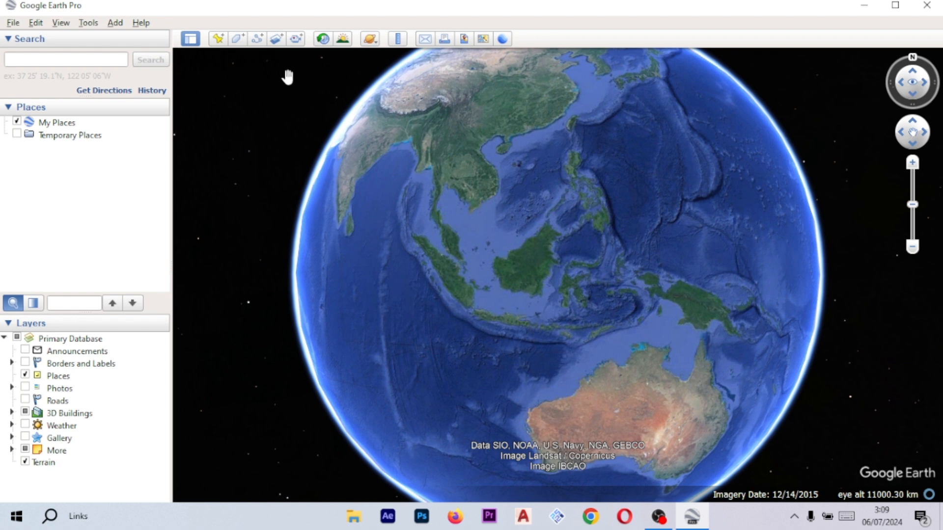
{"action": "left_click", "coordinate": [89, 23]}
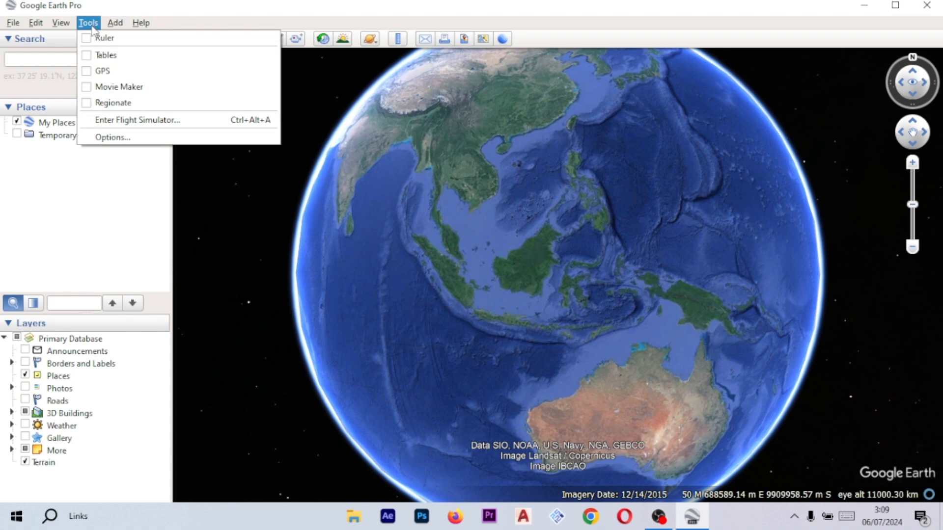
{"action": "left_click", "coordinate": [136, 140]}
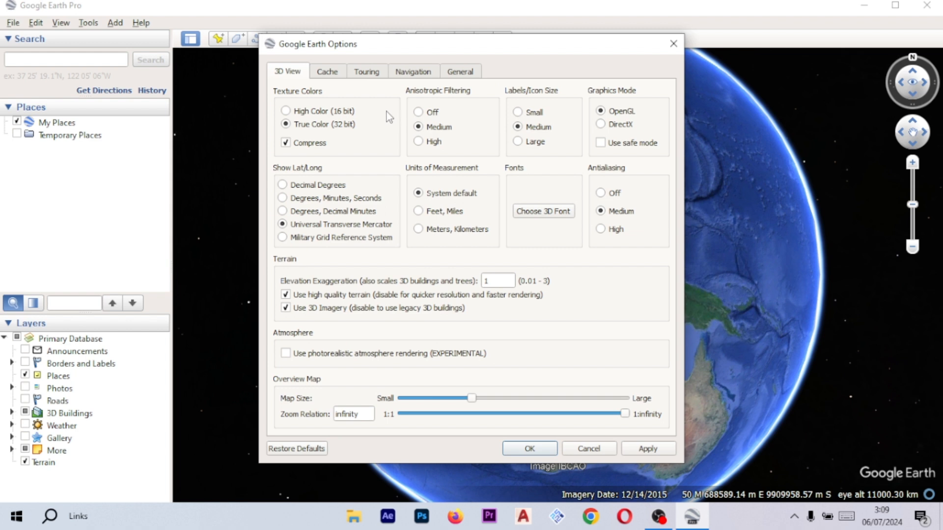
{"action": "left_click", "coordinate": [284, 186]}
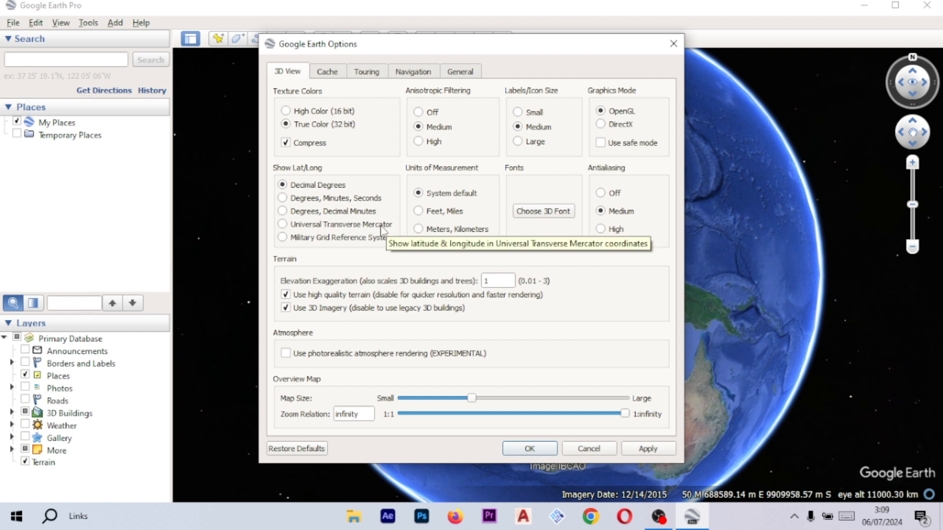
{"action": "left_click", "coordinate": [290, 227]}
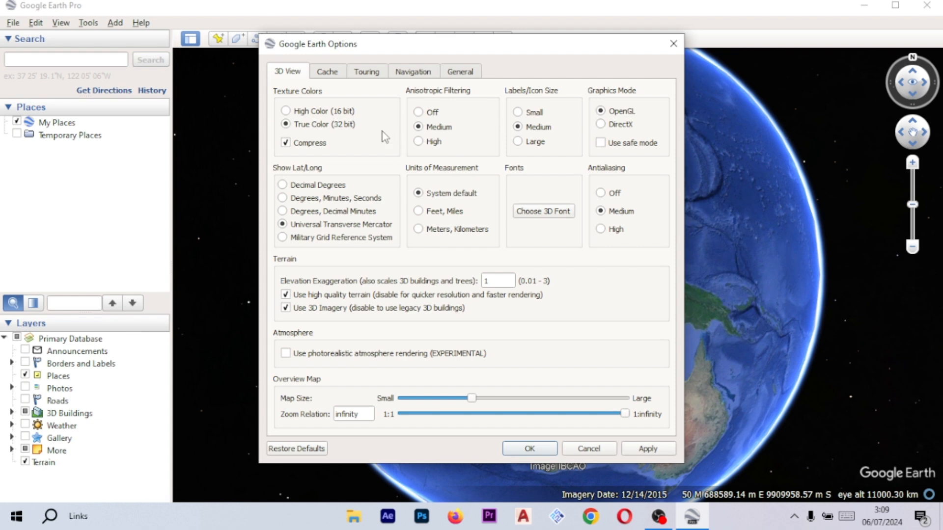
{"action": "left_click", "coordinate": [649, 449]}
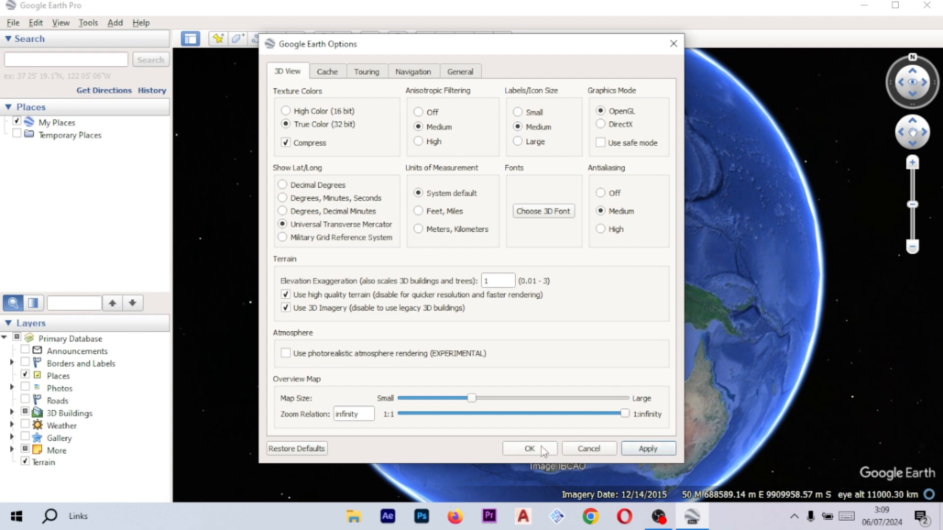
{"action": "left_click", "coordinate": [328, 72]}
{"action": "left_click", "coordinate": [361, 73]}
{"action": "left_click", "coordinate": [415, 72]}
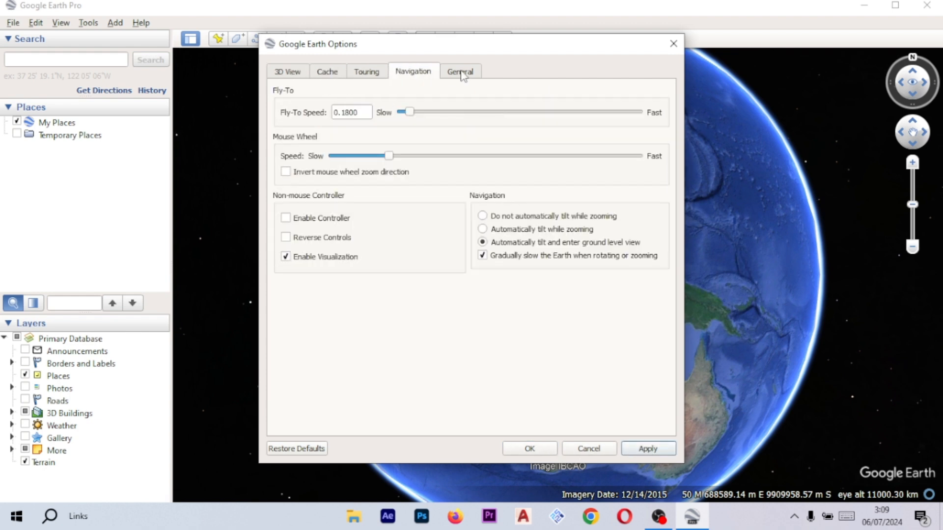
{"action": "left_click", "coordinate": [364, 73]}
{"action": "left_click", "coordinate": [295, 72]}
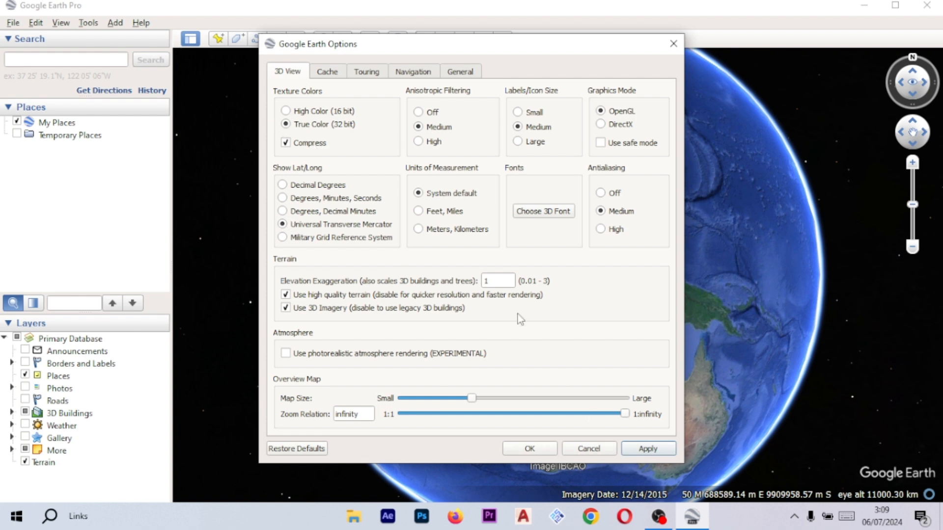
{"action": "left_click", "coordinate": [535, 451]}
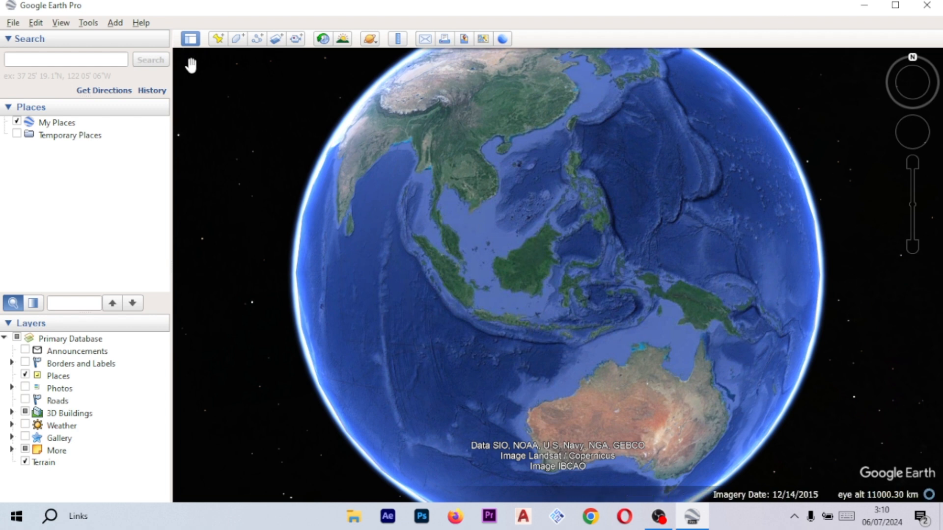
- Search for "lorong mulia 1 talang", pick the Lorong Mulia I suggestion in Palembang City, and fly there
{"action": "left_click", "coordinate": [108, 60]}
{"action": "type", "text": "l"}
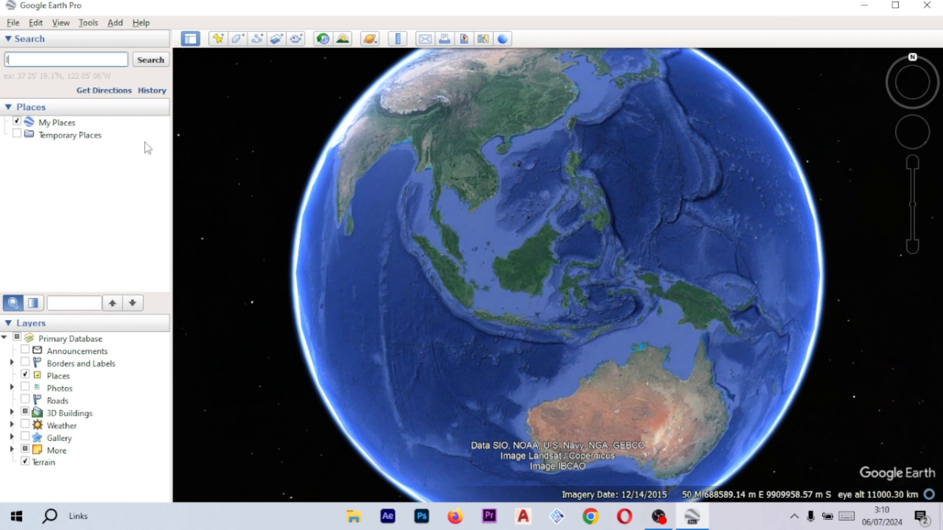
{"action": "type", "text": "orong mu"}
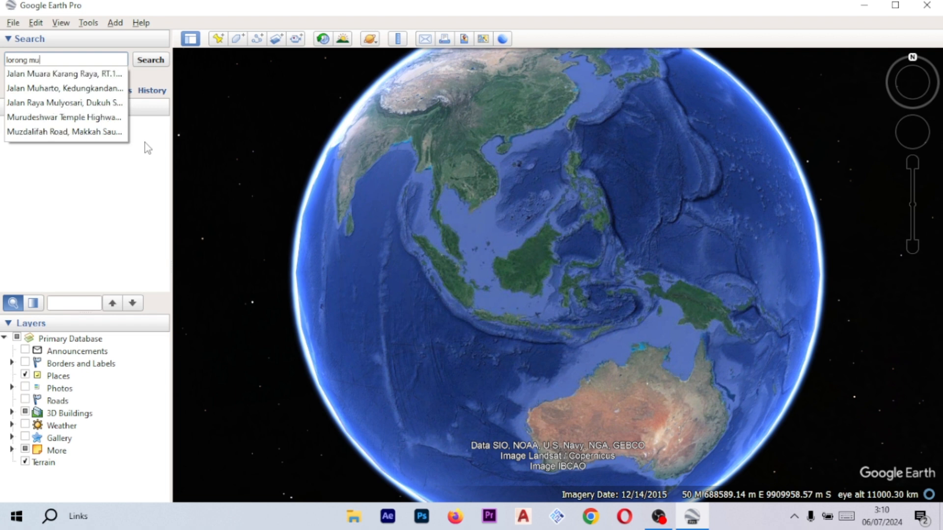
{"action": "type", "text": "lia 1 "}
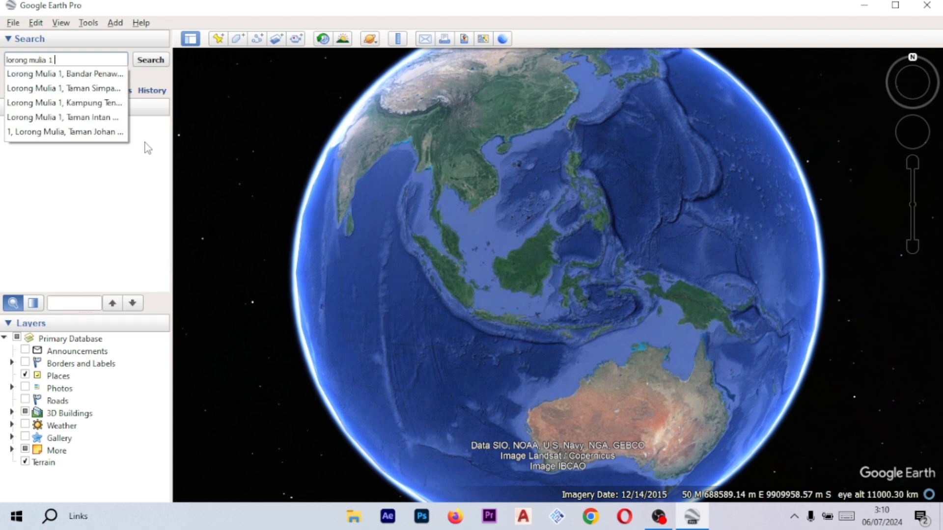
{"action": "type", "text": "talang"}
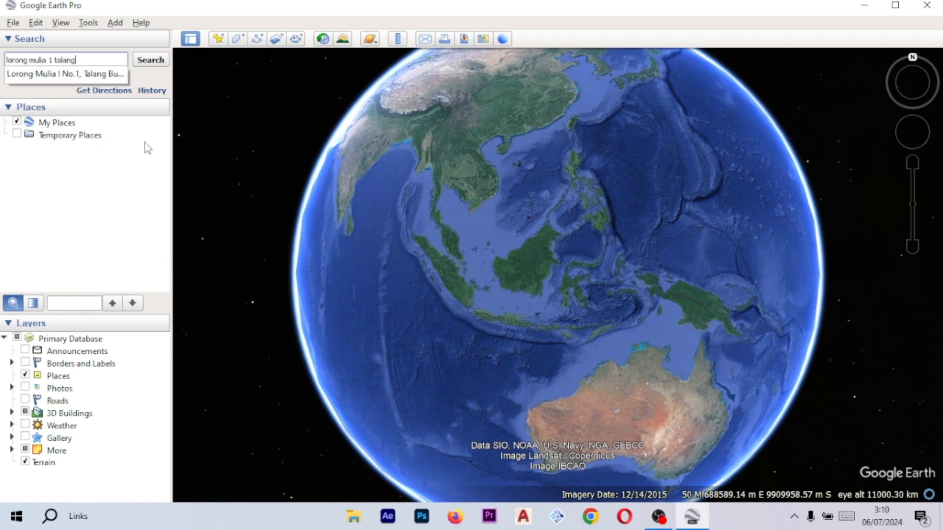
{"action": "left_click", "coordinate": [88, 75]}
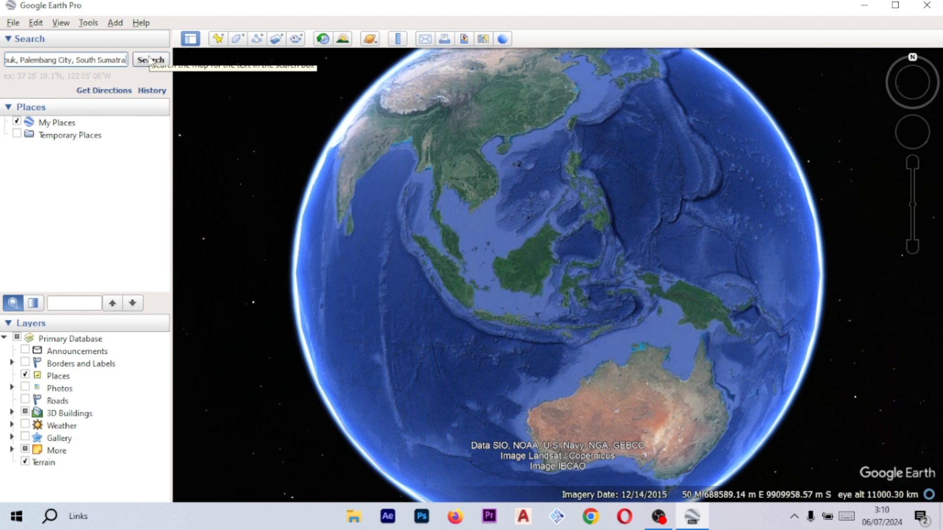
{"action": "left_click_drag", "start_coordinate": [45, 61], "coordinate": [89, 61]}
{"action": "left_click", "coordinate": [85, 64]}
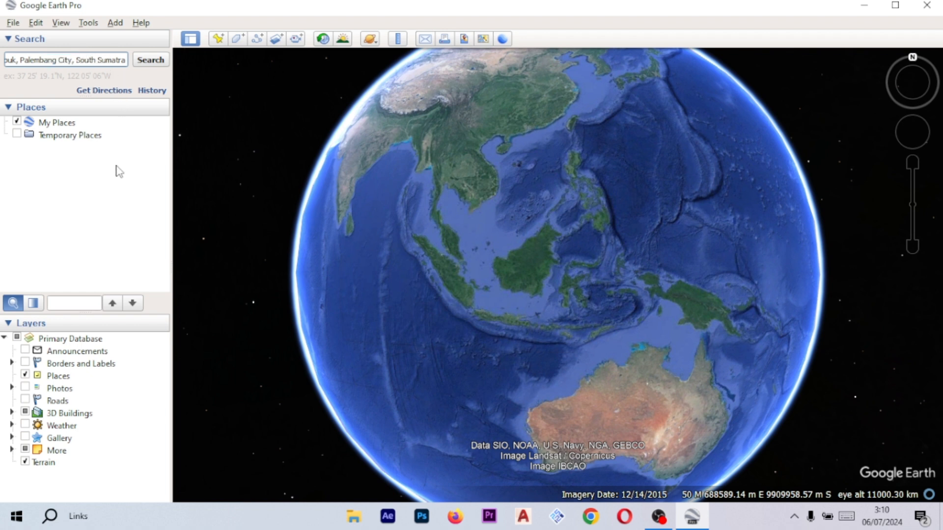
{"action": "left_click", "coordinate": [150, 61]}
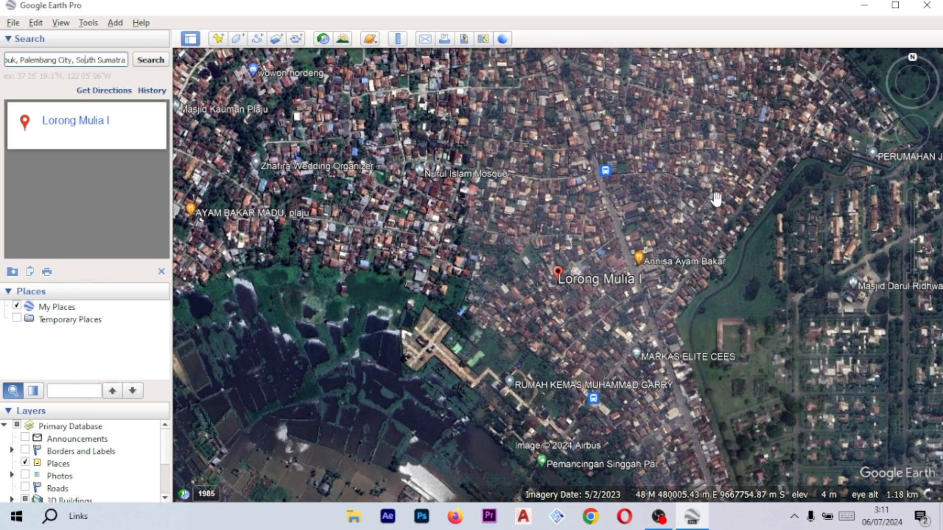
- Add a new placemark just northeast of the Lorong Mulia I label
{"action": "left_click_drag", "start_coordinate": [683, 258], "coordinate": [662, 264]}
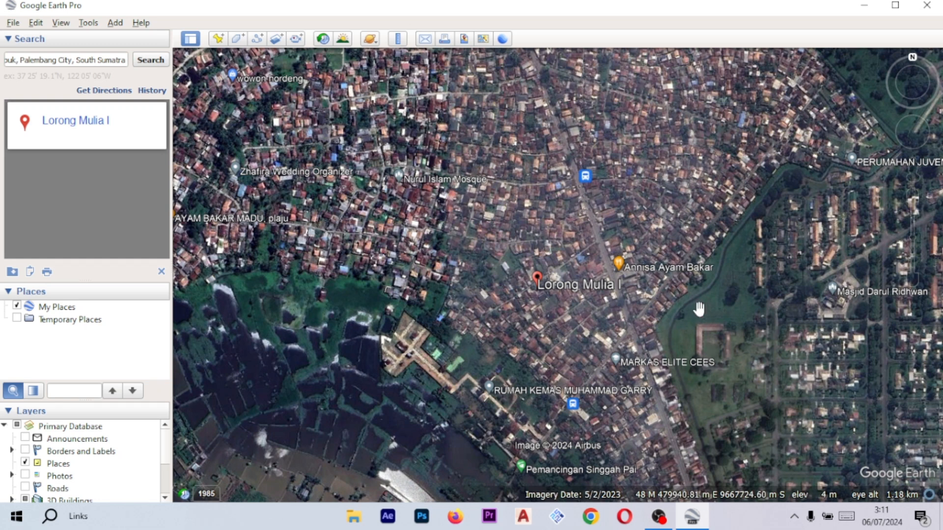
{"action": "left_click_drag", "start_coordinate": [697, 309], "coordinate": [682, 305]}
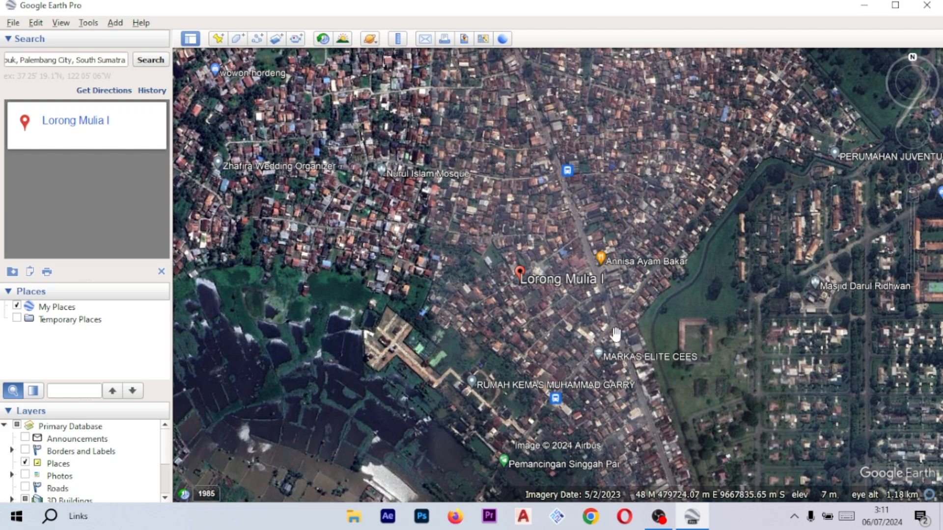
{"action": "scroll", "coordinate": [681, 289], "scroll_direction": "up", "scroll_amount": 1}
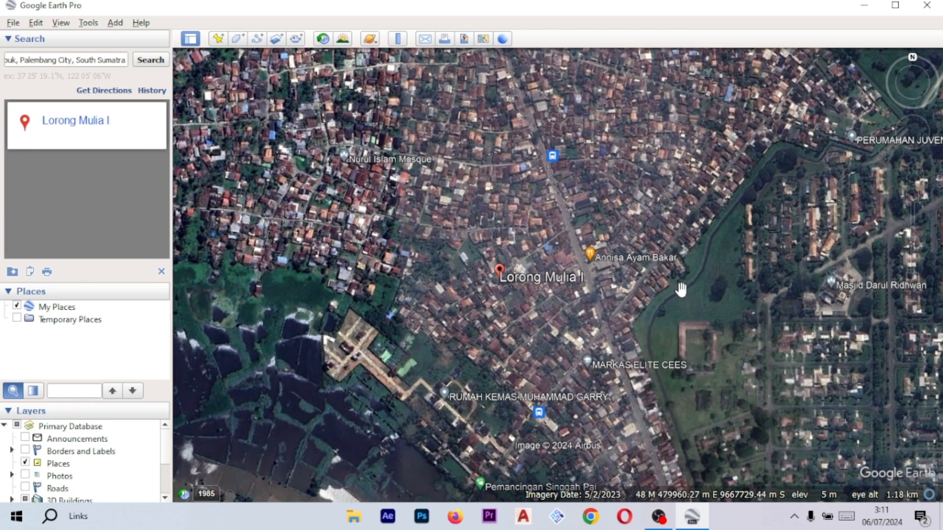
{"action": "scroll", "coordinate": [681, 290], "scroll_direction": "down", "scroll_amount": 3}
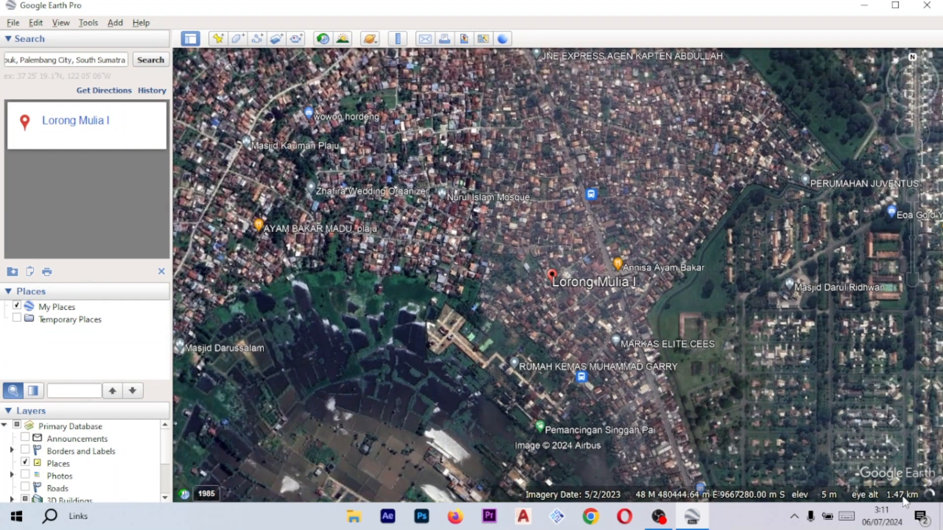
{"action": "left_click_drag", "start_coordinate": [778, 303], "coordinate": [766, 304]}
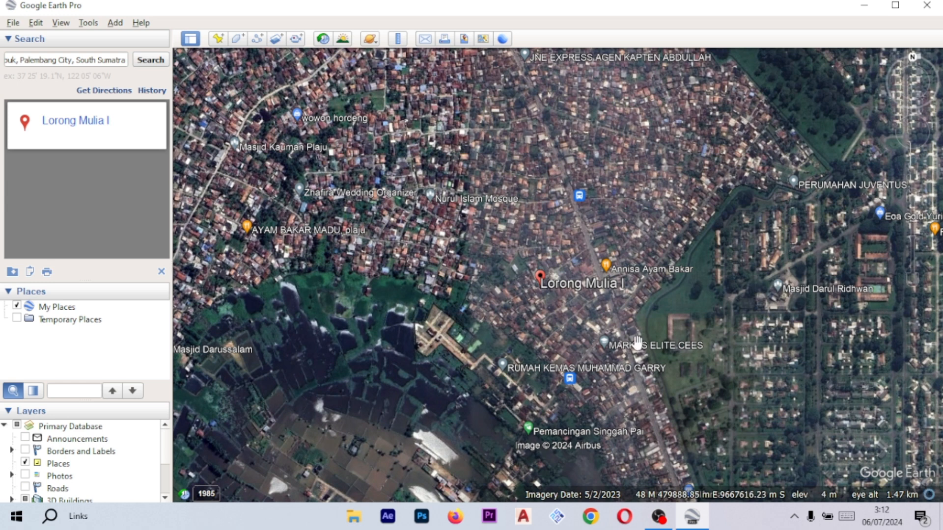
{"action": "left_click_drag", "start_coordinate": [763, 329], "coordinate": [740, 327]}
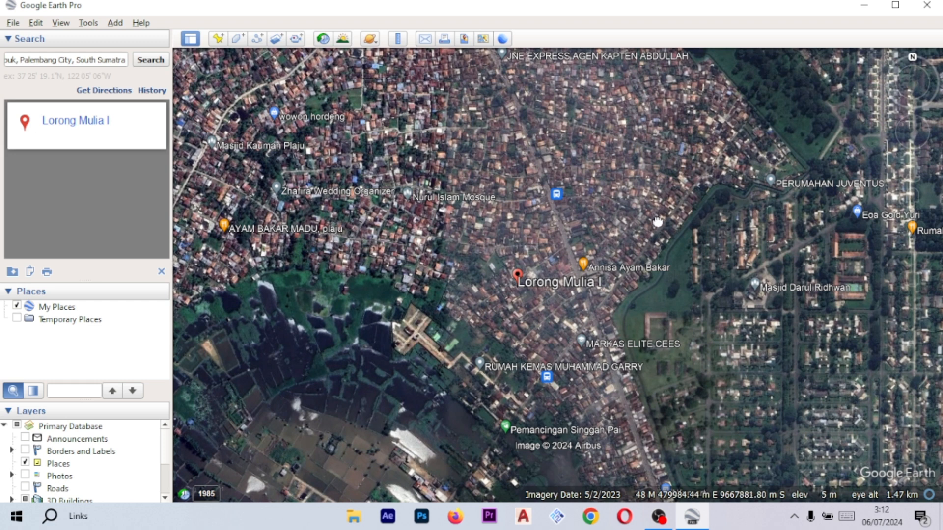
{"action": "left_click_drag", "start_coordinate": [658, 220], "coordinate": [654, 224]}
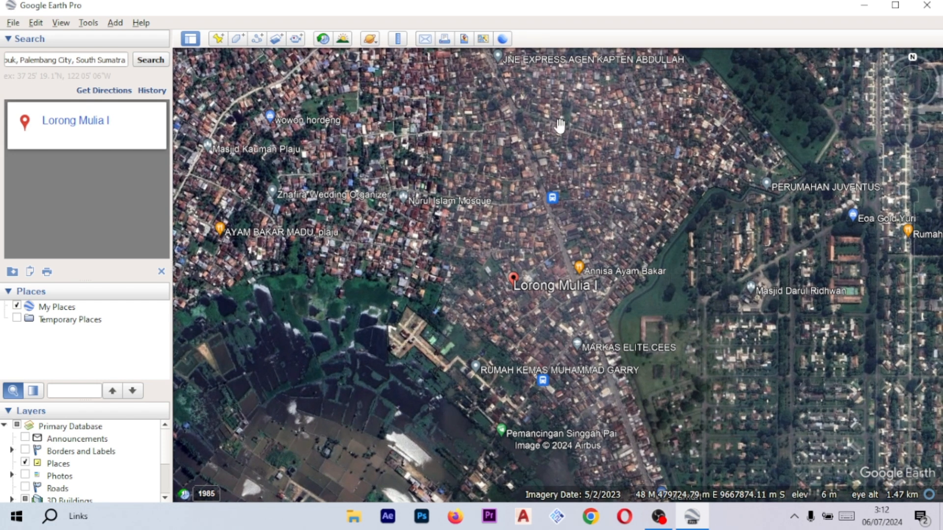
{"action": "left_click", "coordinate": [225, 43]}
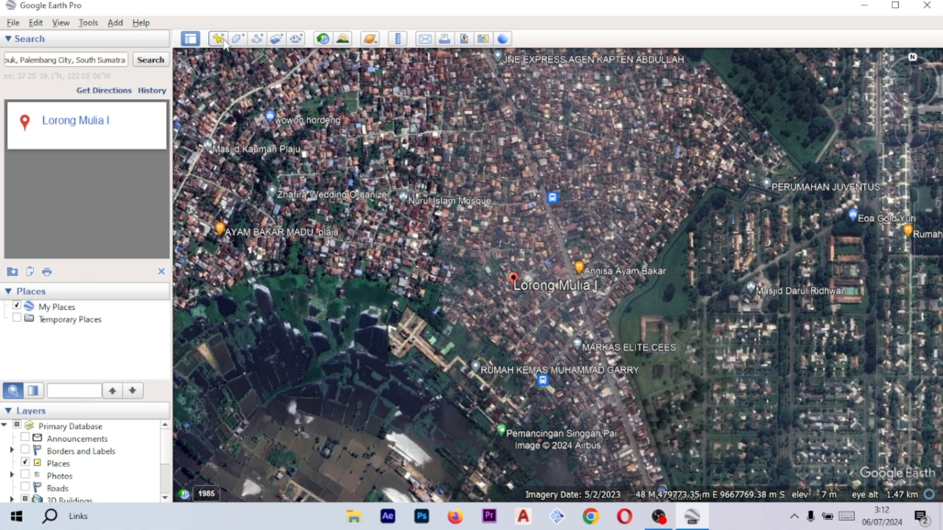
{"action": "left_click_drag", "start_coordinate": [493, 73], "coordinate": [376, 71]}
{"action": "left_click_drag", "start_coordinate": [574, 276], "coordinate": [627, 245]}
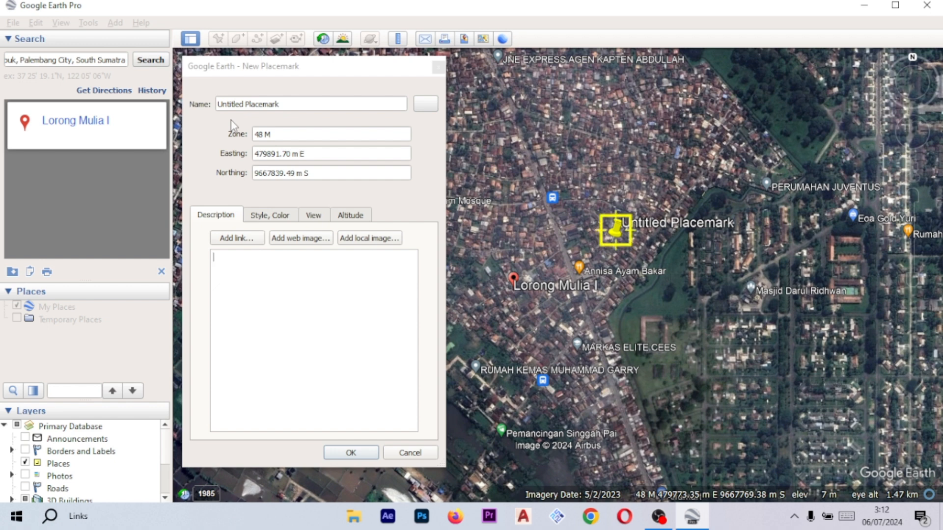
- Change the new placemark's icon to the circle shape and name it 1
{"action": "left_click", "coordinate": [425, 104]}
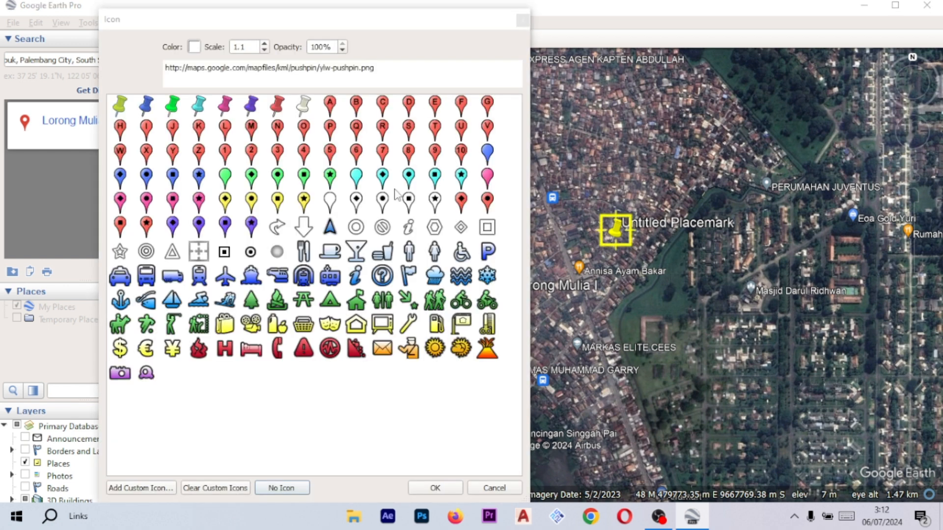
{"action": "left_click", "coordinate": [522, 20]}
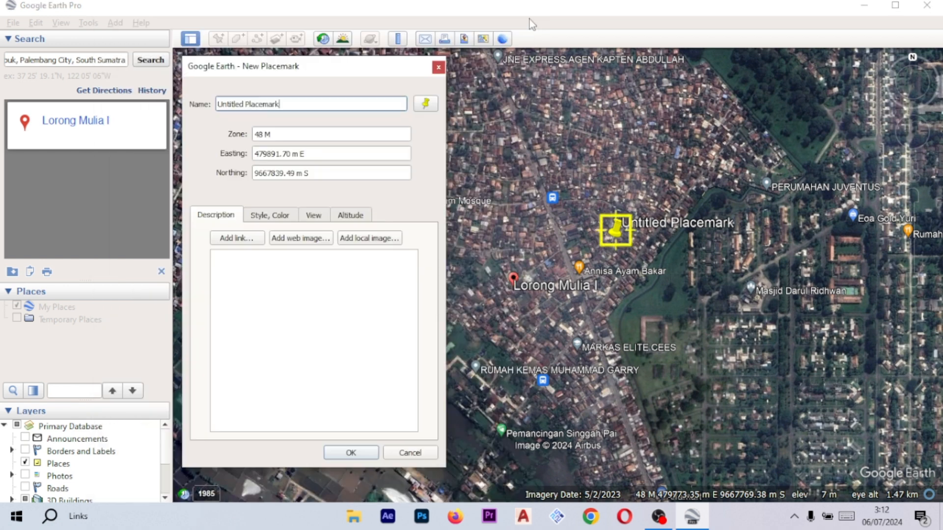
{"action": "left_click", "coordinate": [426, 105]}
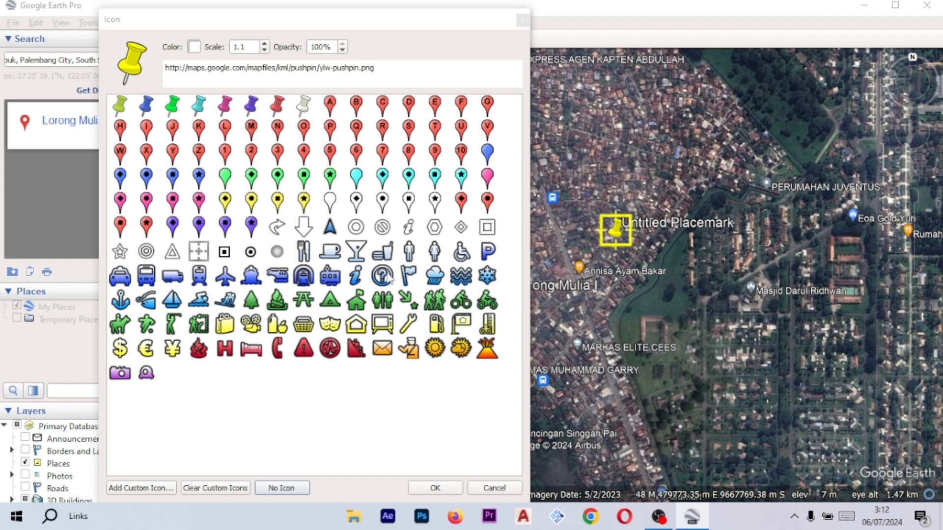
{"action": "left_click", "coordinate": [250, 256]}
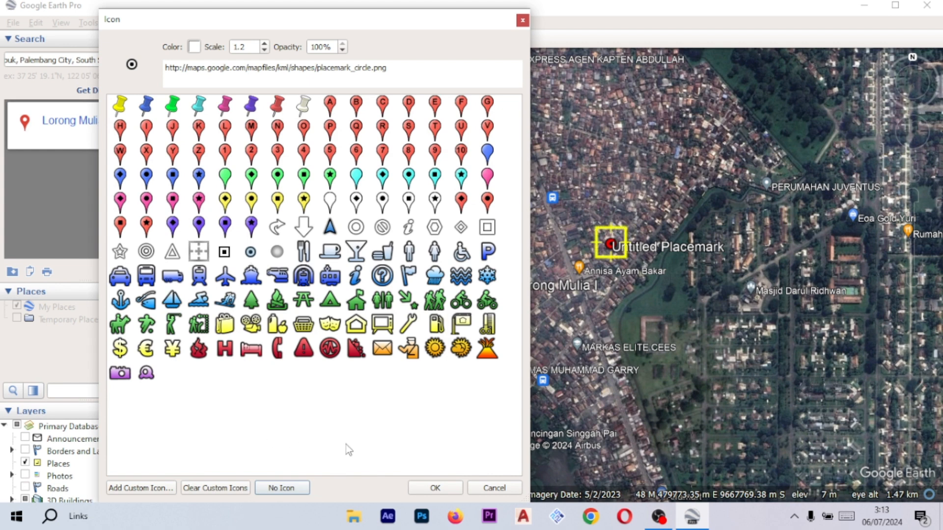
{"action": "left_click", "coordinate": [435, 489]}
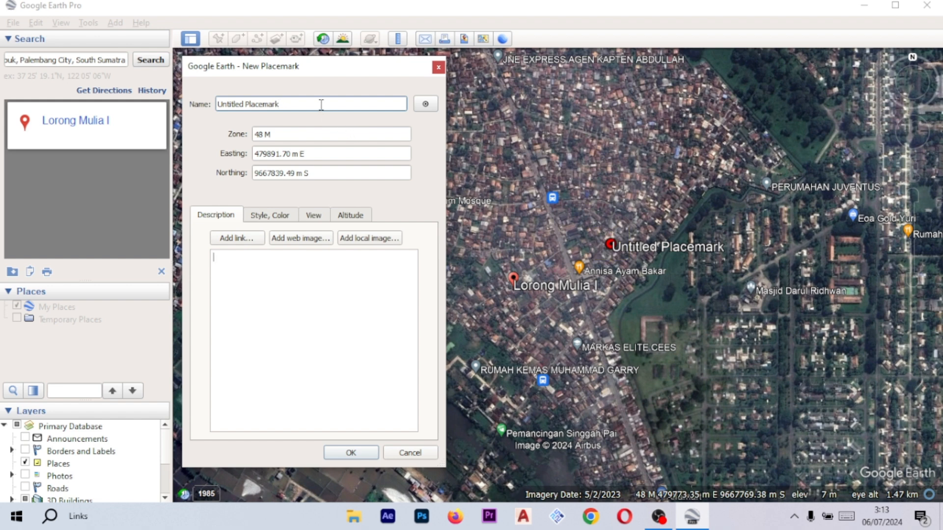
{"action": "left_click_drag", "start_coordinate": [320, 104], "coordinate": [205, 106]}
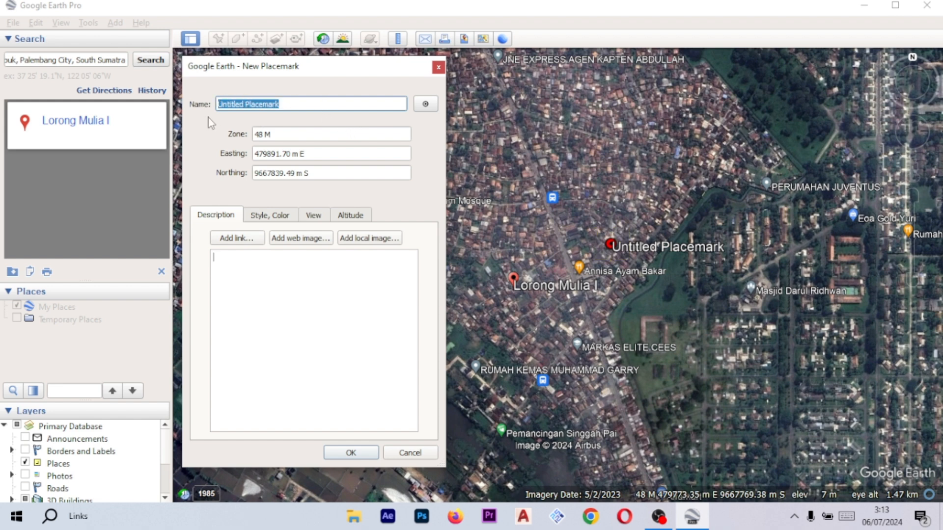
{"action": "type", "text": "1"}
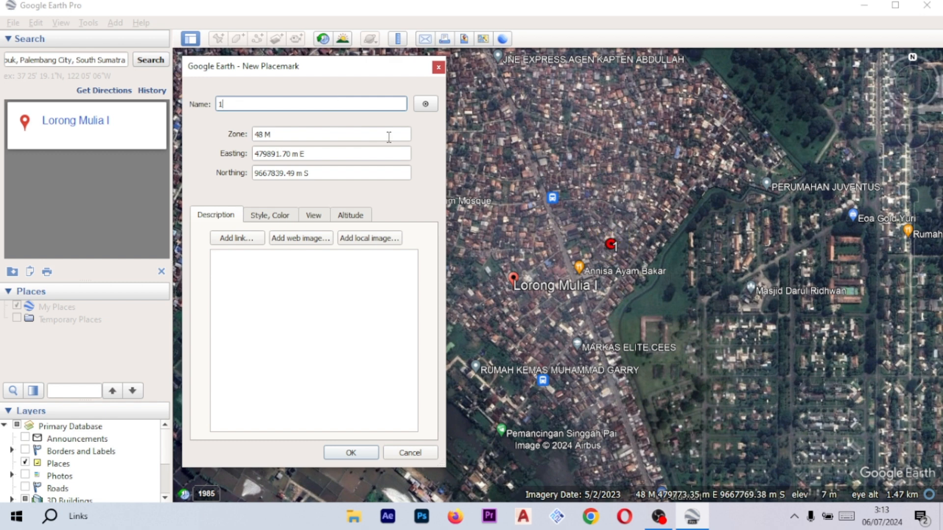
- Move placemark 1 onto a house in the housing estate southeast of Lorong Mulia I and save it
{"action": "left_click_drag", "start_coordinate": [610, 255], "coordinate": [824, 427]}
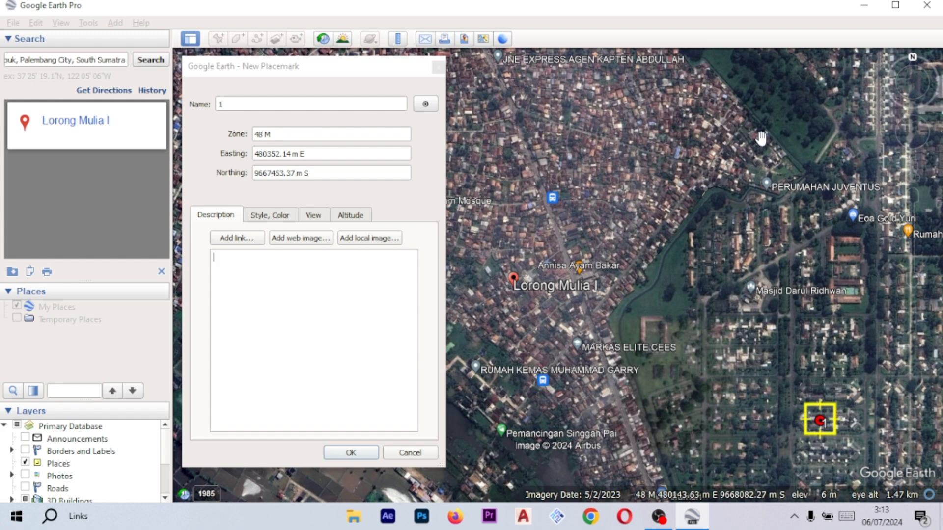
{"action": "left_click", "coordinate": [352, 75]}
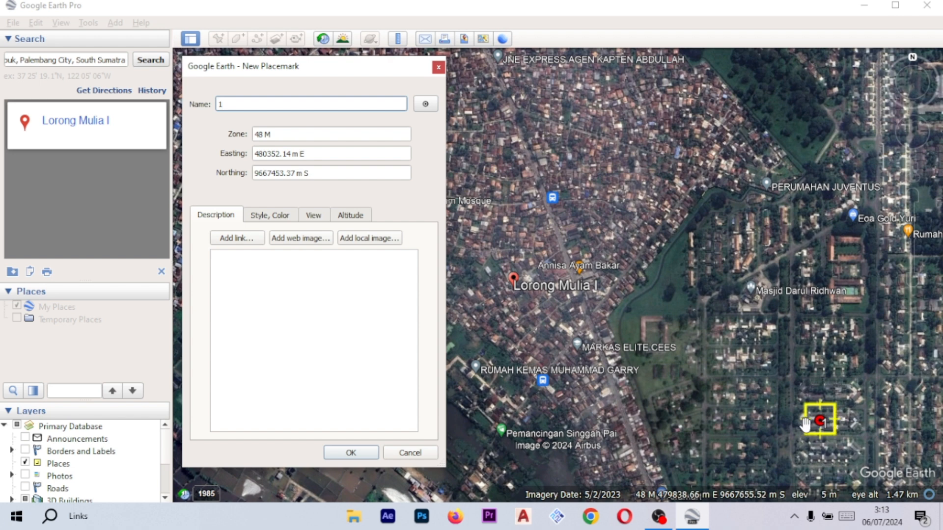
{"action": "left_click_drag", "start_coordinate": [830, 431], "coordinate": [843, 431]}
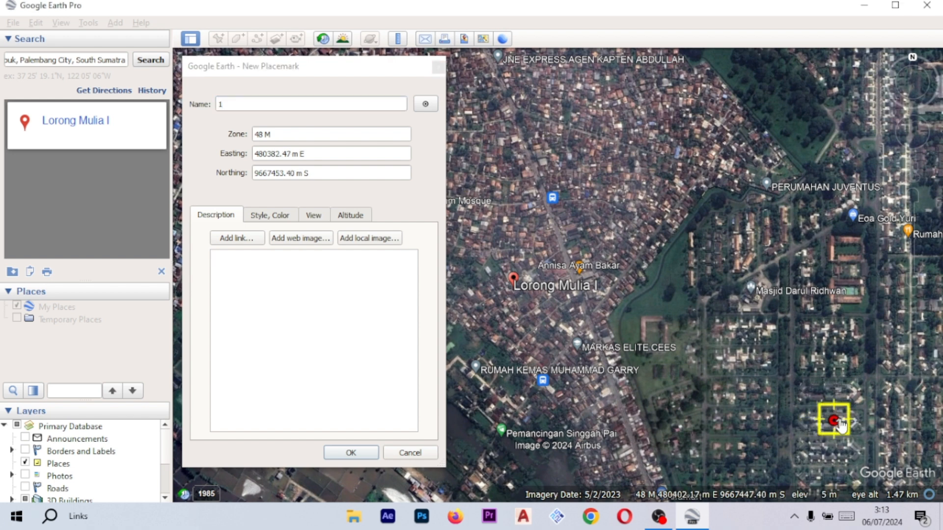
{"action": "mouse_move", "coordinate": [836, 425]}
{"action": "left_mouse_down"}
{"action": "mouse_move", "coordinate": [789, 393]}
{"action": "mouse_move", "coordinate": [850, 435]}
{"action": "left_mouse_up"}
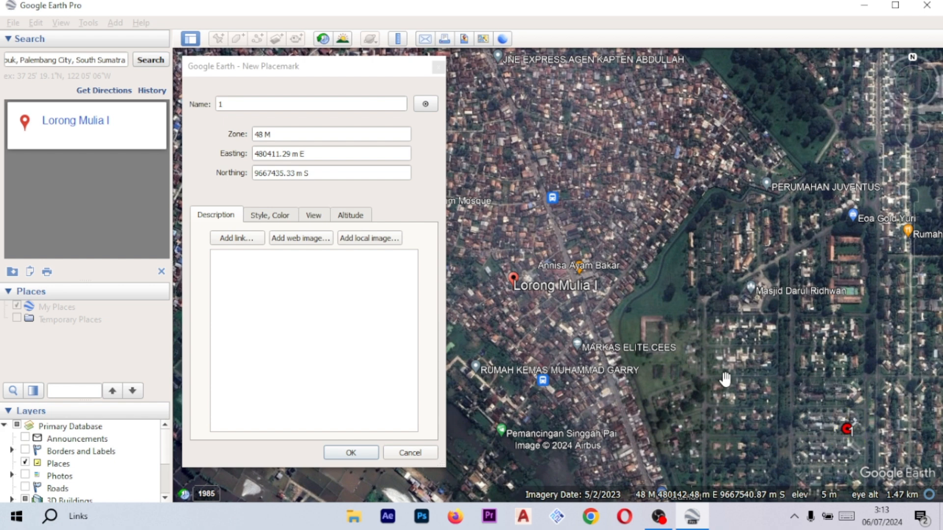
{"action": "left_click_drag", "start_coordinate": [683, 385], "coordinate": [684, 344]}
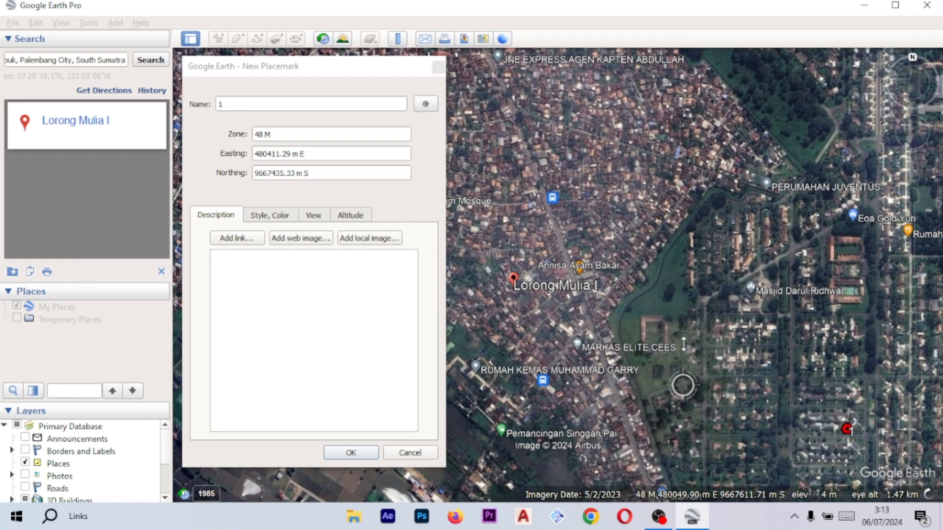
{"action": "left_click_drag", "start_coordinate": [853, 350], "coordinate": [856, 323]}
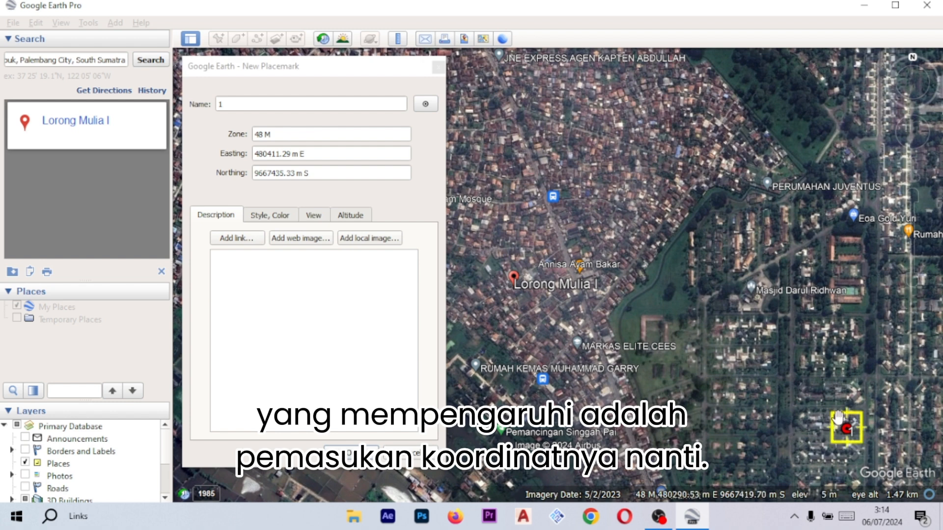
{"action": "left_click_drag", "start_coordinate": [846, 428], "coordinate": [847, 426]}
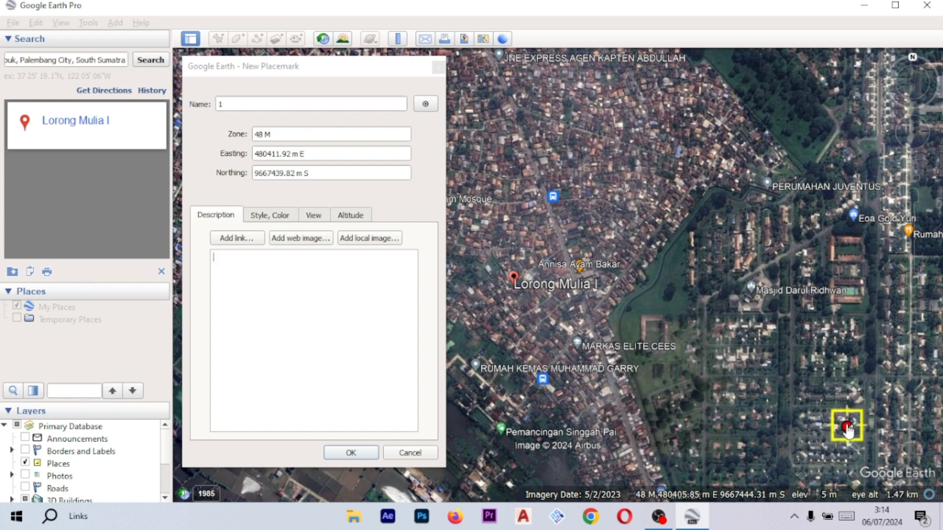
{"action": "left_click_drag", "start_coordinate": [846, 429], "coordinate": [840, 432]}
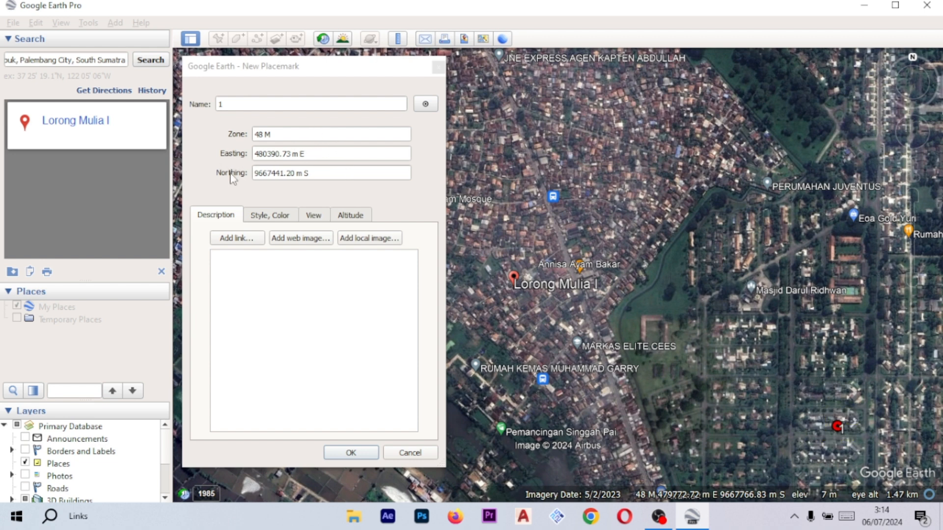
{"action": "left_click", "coordinate": [333, 174]}
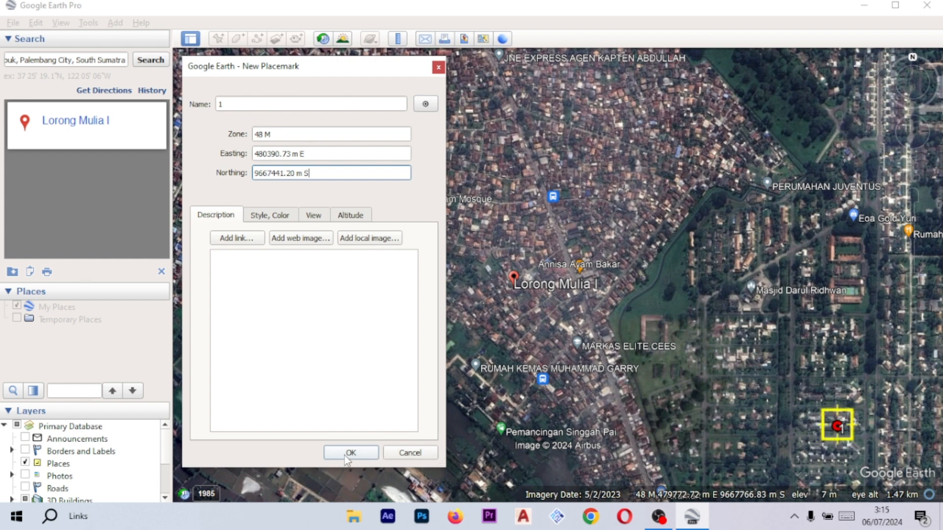
{"action": "left_click", "coordinate": [374, 457]}
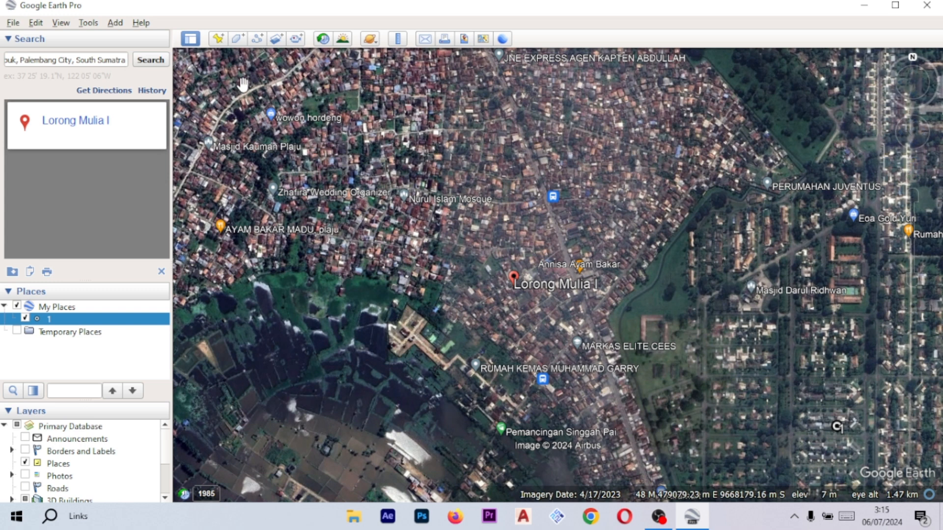
- Add another placemark at Lorong Mulia I and name it 2
{"action": "left_click", "coordinate": [219, 39]}
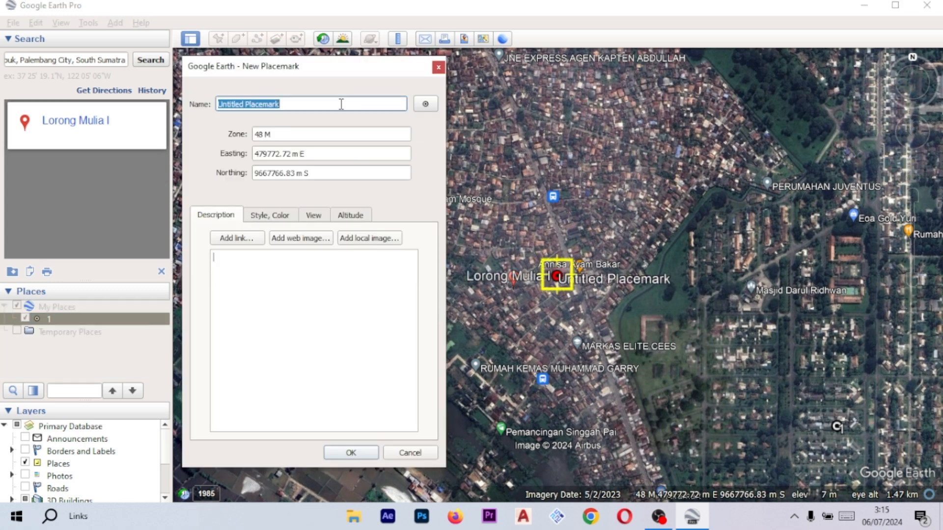
{"action": "type", "text": "3"}
{"action": "type", "text": "2"}
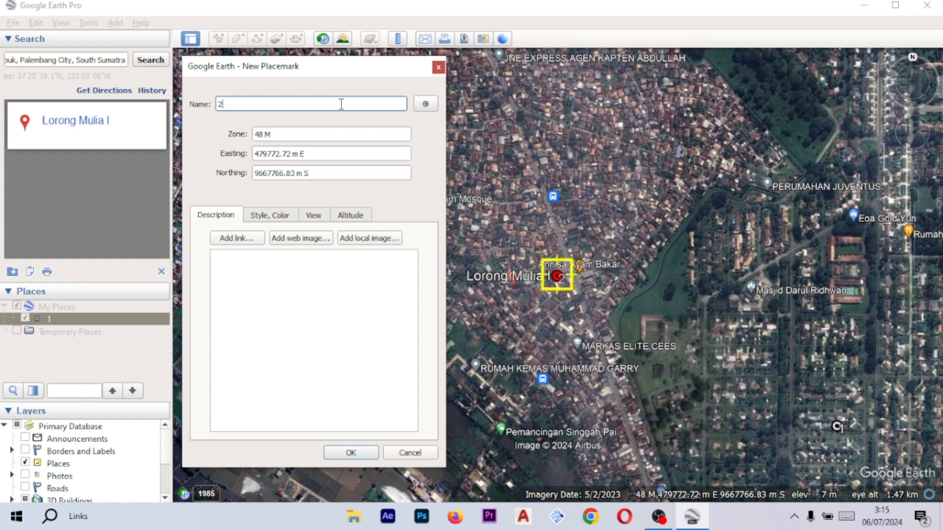
- Move placemark 2 onto the flooded fields southwest of Lorong Mulia I and save it
{"action": "left_click_drag", "start_coordinate": [348, 75], "coordinate": [448, 22]}
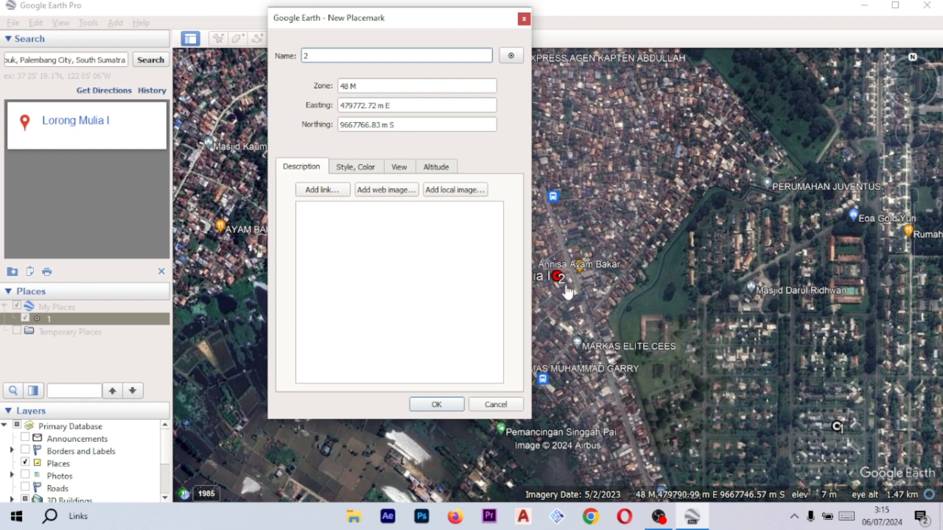
{"action": "left_click_drag", "start_coordinate": [556, 282], "coordinate": [239, 426]}
{"action": "left_click", "coordinate": [449, 25]}
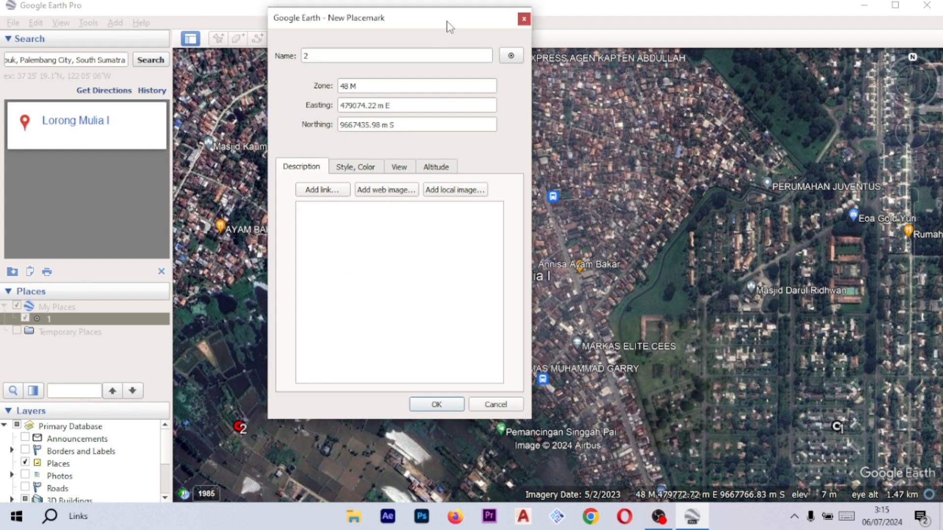
{"action": "left_click_drag", "start_coordinate": [420, 20], "coordinate": [620, 29]}
{"action": "left_click_drag", "start_coordinate": [239, 426], "coordinate": [265, 434]}
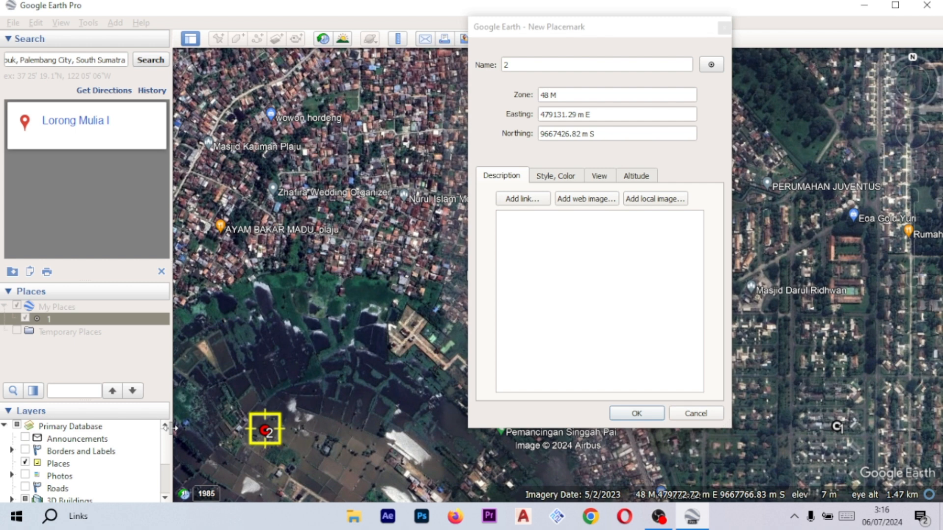
{"action": "left_click_drag", "start_coordinate": [270, 434], "coordinate": [267, 436]}
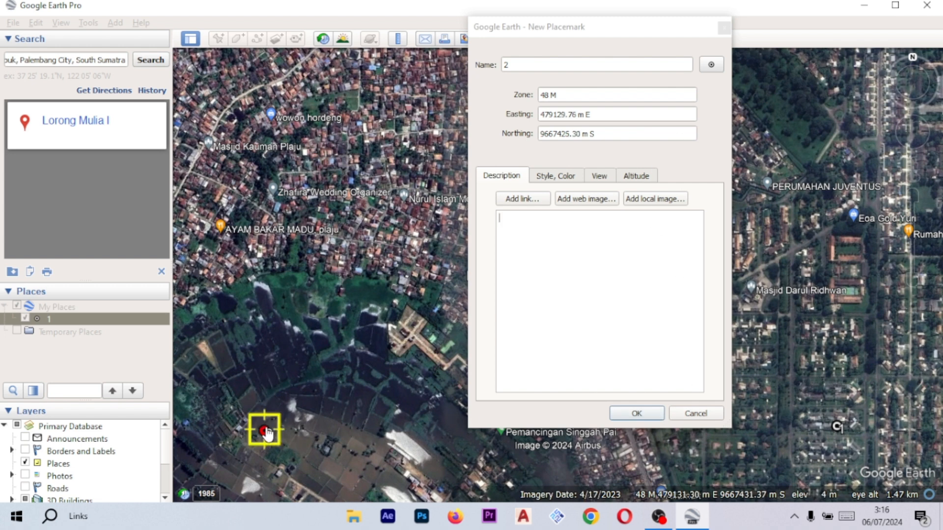
{"action": "left_click_drag", "start_coordinate": [268, 437], "coordinate": [266, 435]}
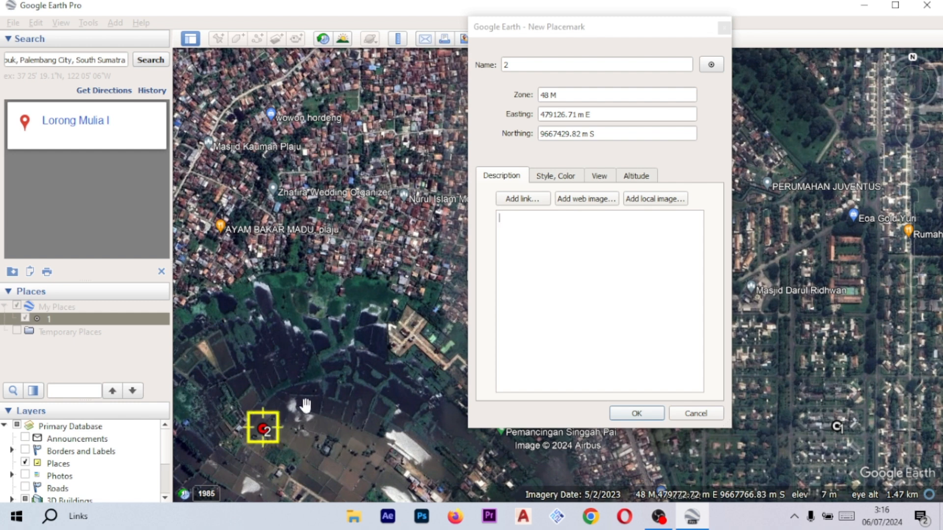
{"action": "left_click_drag", "start_coordinate": [263, 438], "coordinate": [265, 432]}
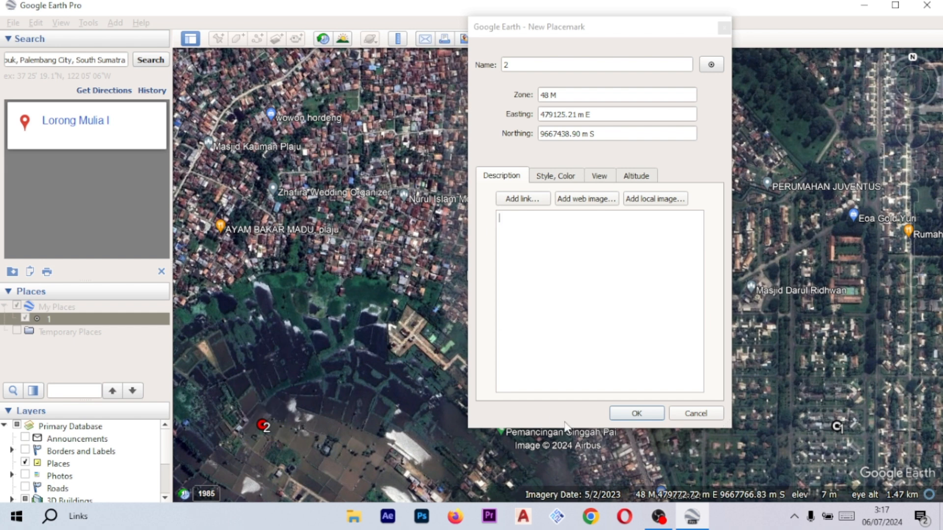
{"action": "left_click", "coordinate": [649, 417]}
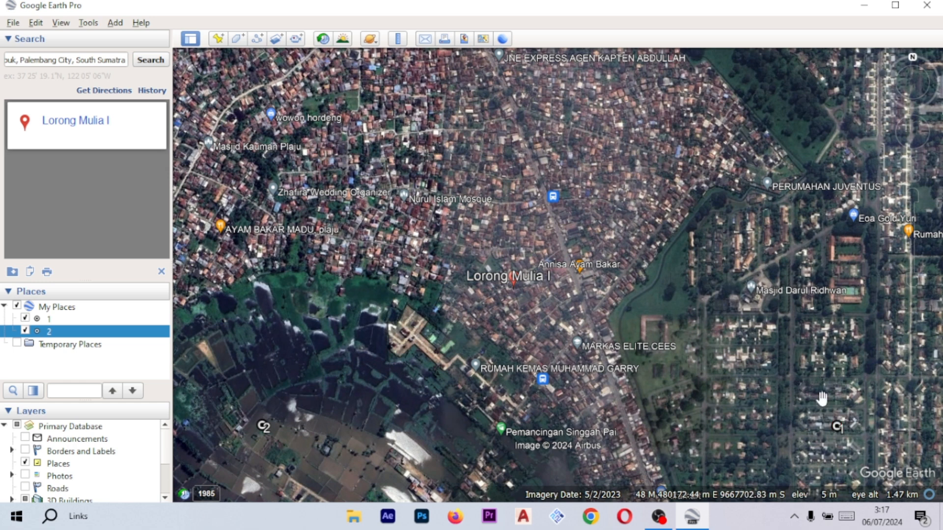
- Open placemark 1's properties and copy its northing value
{"action": "right_click", "coordinate": [839, 426]}
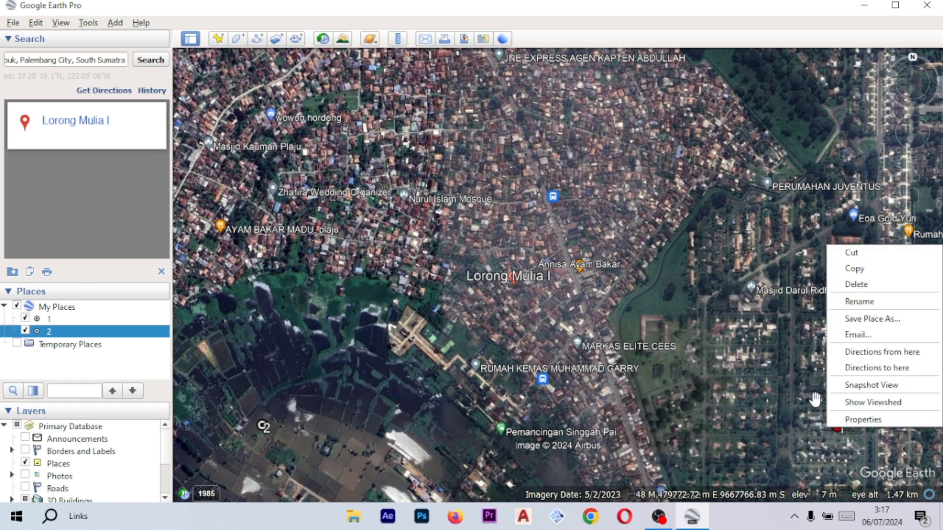
{"action": "left_click", "coordinate": [854, 418]}
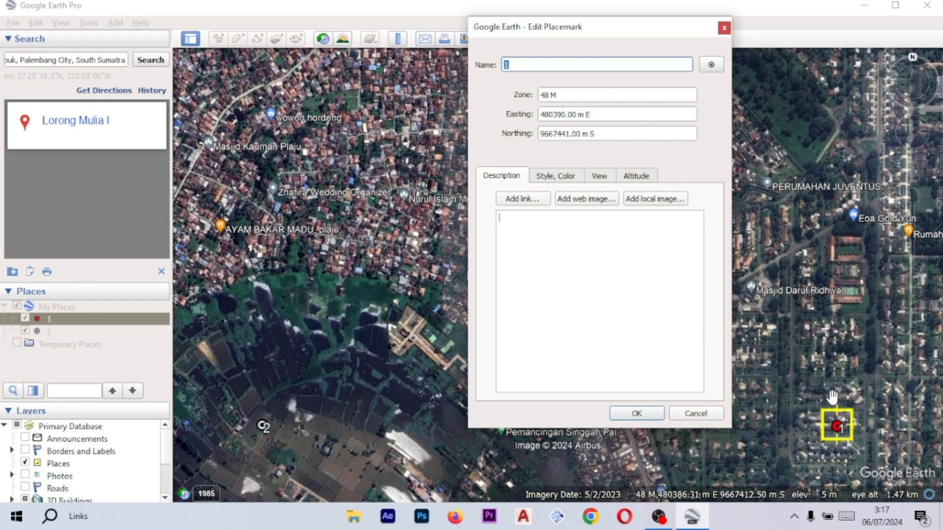
{"action": "left_click_drag", "start_coordinate": [622, 133], "coordinate": [553, 138]}
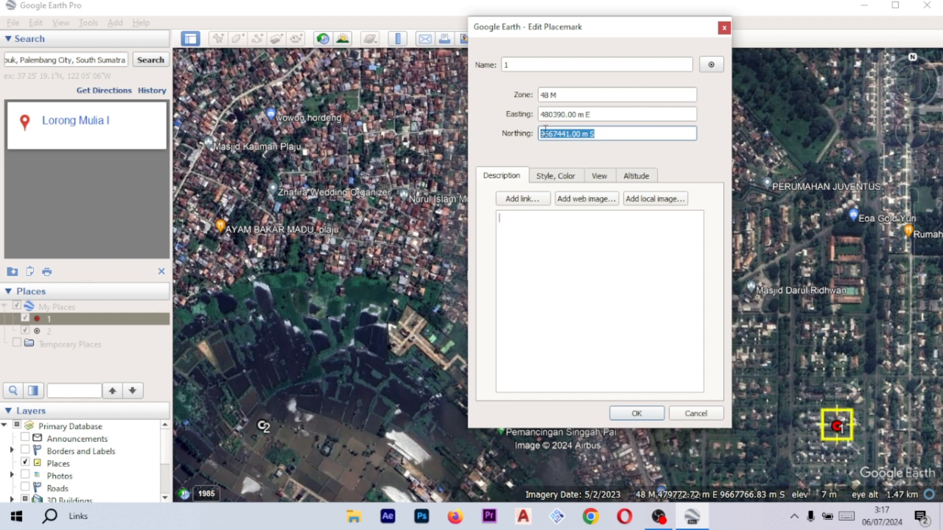
{"action": "left_click", "coordinate": [650, 413]}
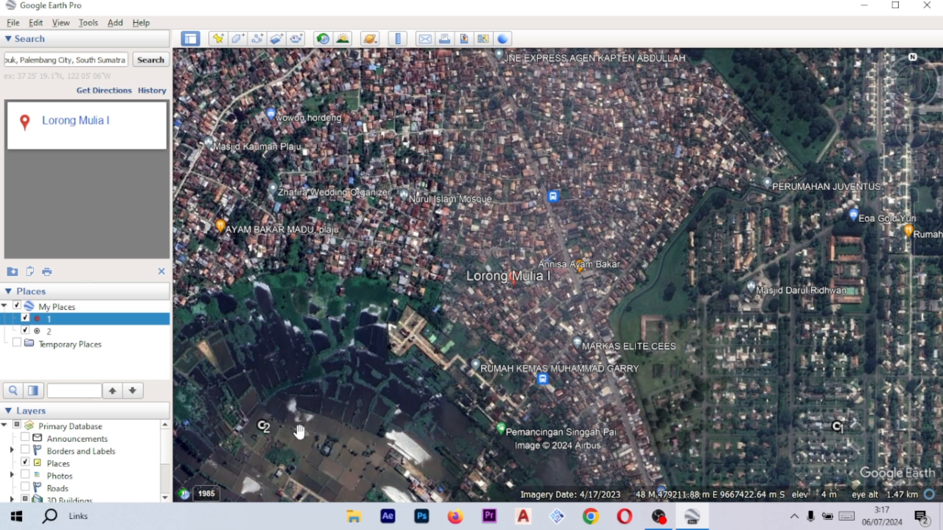
- Set placemark 2's northing to the copied 9667441.00 m S
{"action": "right_click", "coordinate": [263, 425]}
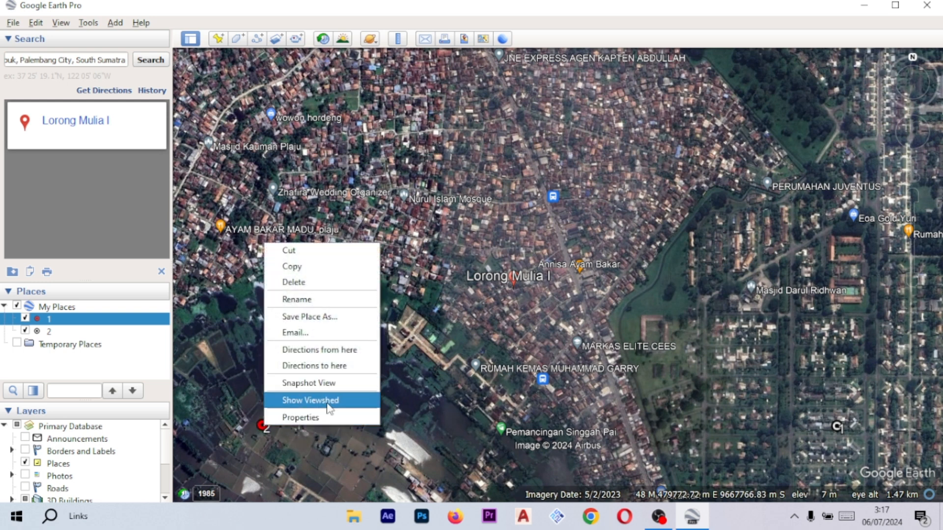
{"action": "left_click", "coordinate": [305, 416]}
{"action": "left_click_drag", "start_coordinate": [609, 134], "coordinate": [509, 133]}
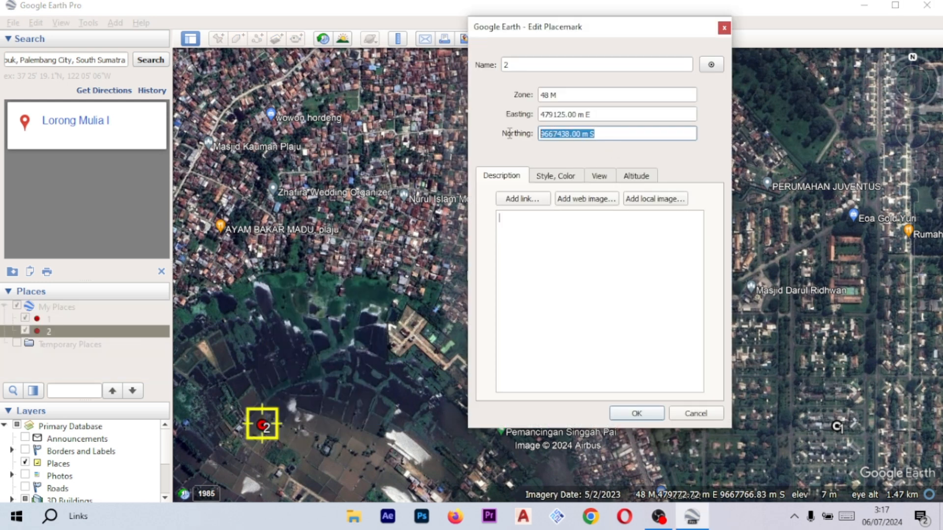
{"action": "type", "text": "9667441.00 m S"}
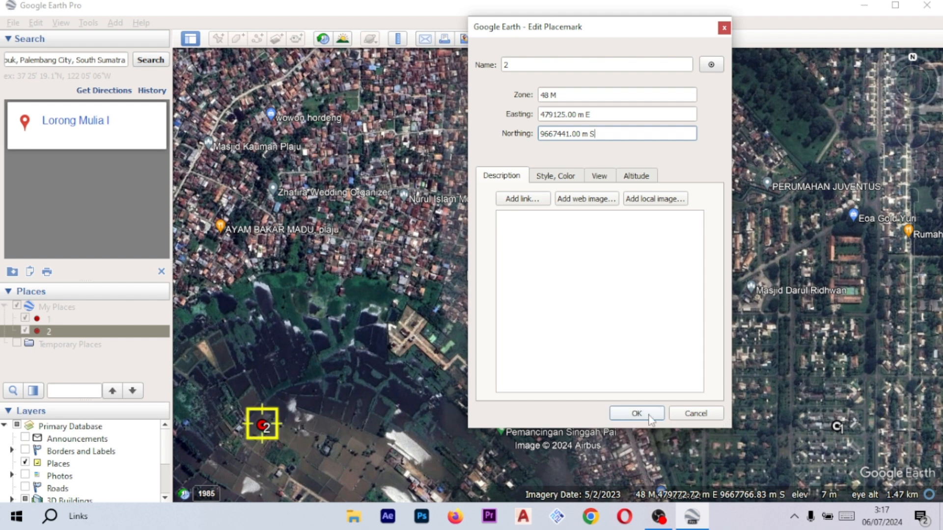
{"action": "left_click", "coordinate": [635, 415]}
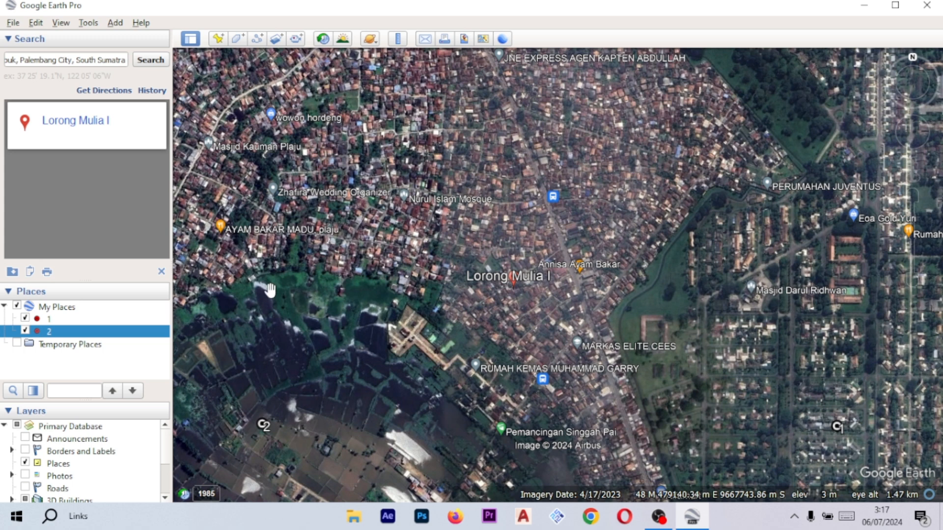
- Add a new placemark named 3 and place it in the northwest neighbourhood beside Wowon Hordeng
{"action": "left_click", "coordinate": [219, 41]}
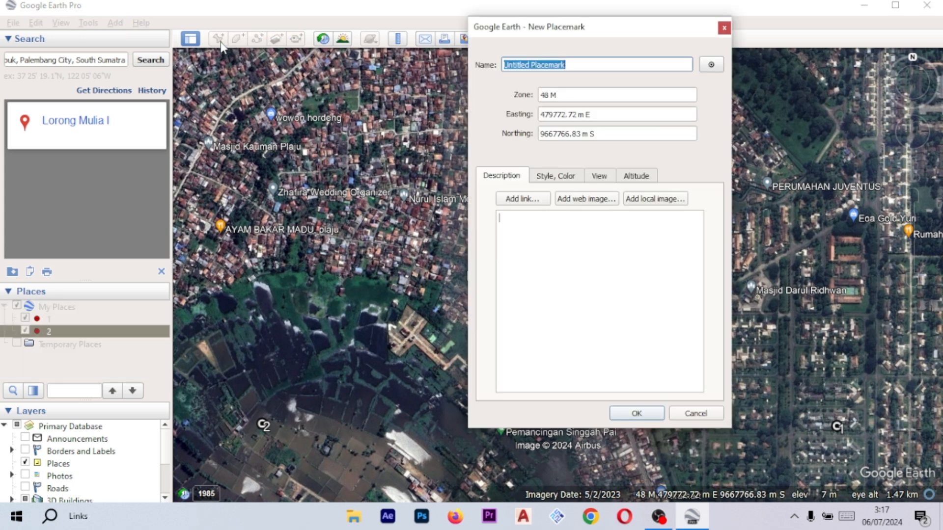
{"action": "type", "text": "3"}
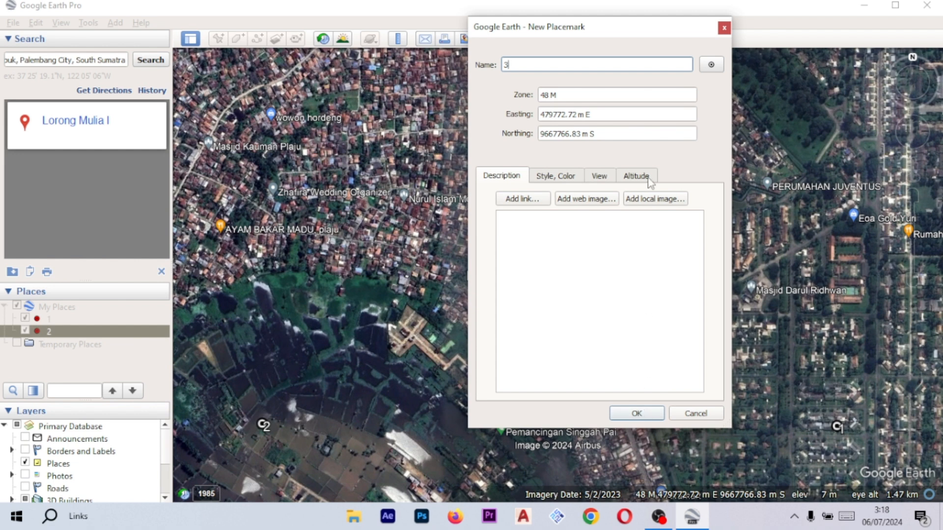
{"action": "left_click_drag", "start_coordinate": [651, 27], "coordinate": [821, 30]}
{"action": "left_click_drag", "start_coordinate": [556, 280], "coordinate": [268, 118]}
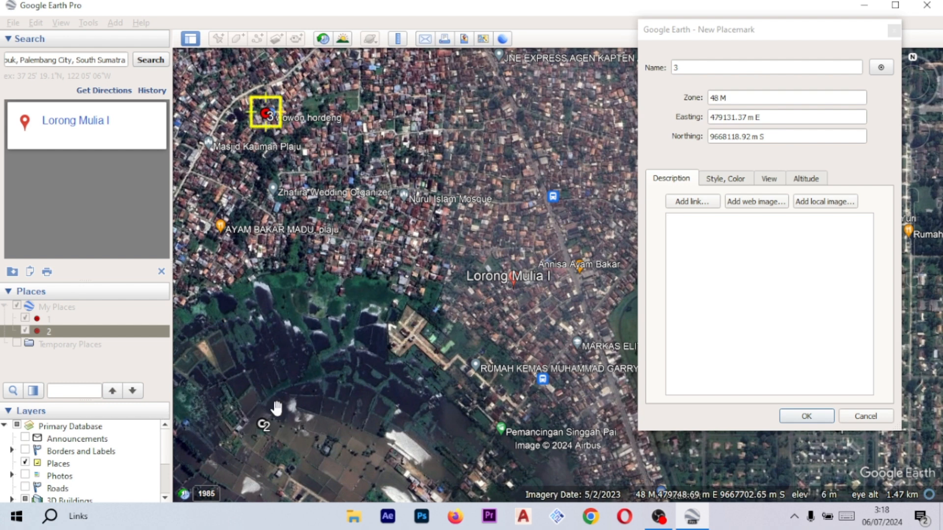
{"action": "left_click", "coordinate": [817, 420]}
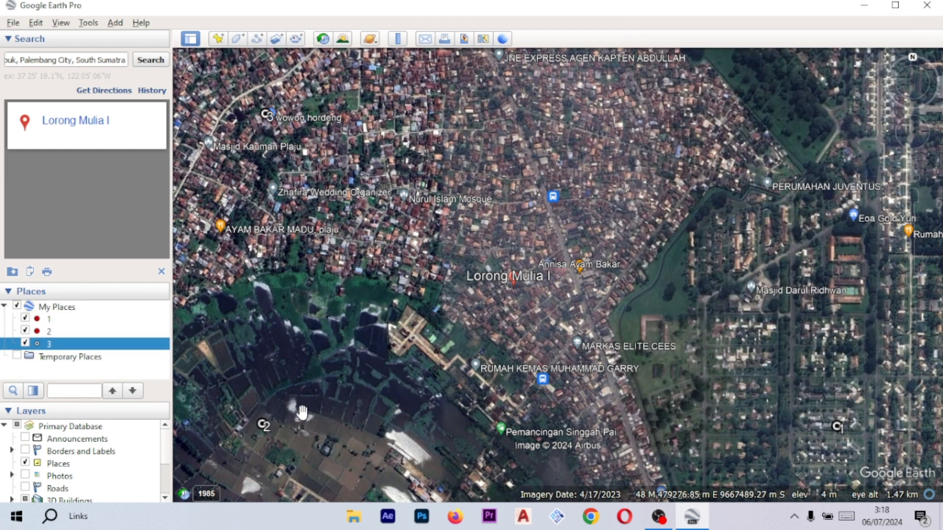
- Open placemark 2's properties and copy its easting value
{"action": "right_click", "coordinate": [264, 425]}
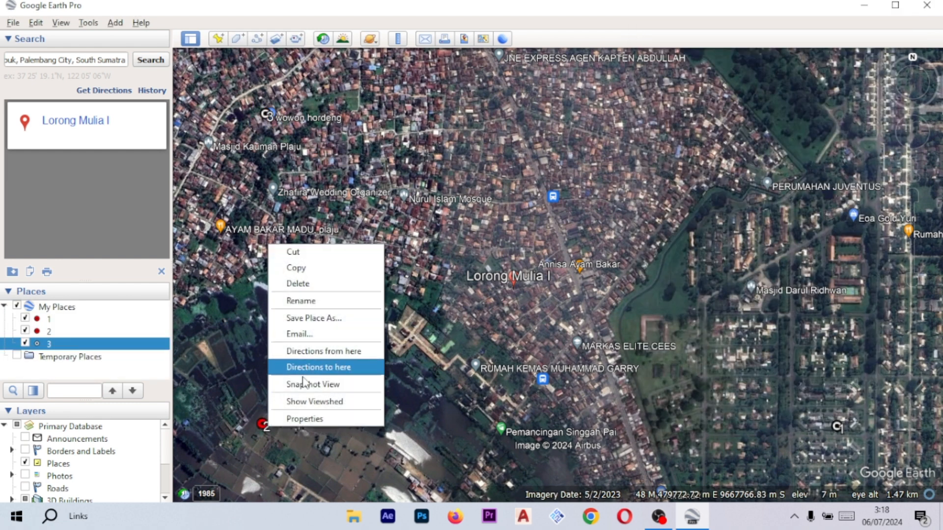
{"action": "left_click", "coordinate": [317, 420]}
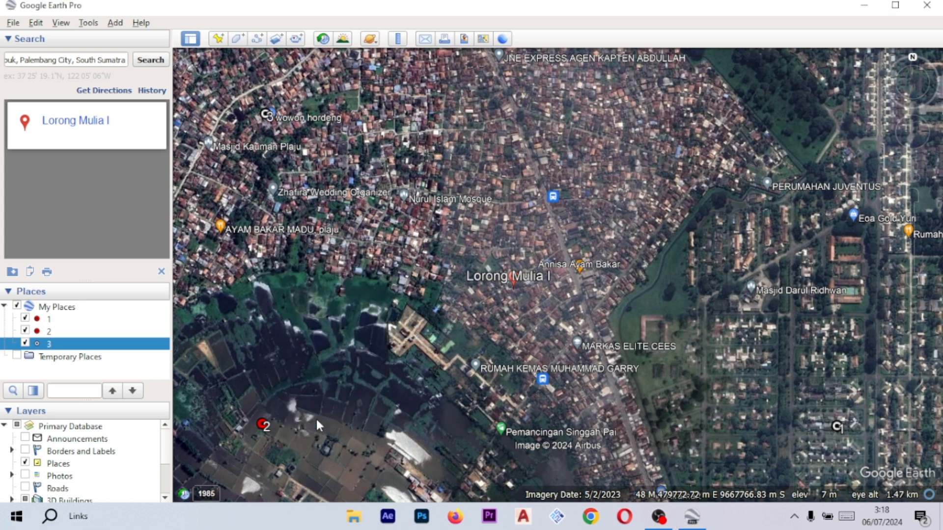
{"action": "left_click_drag", "start_coordinate": [771, 118], "coordinate": [707, 118]}
{"action": "key", "text": "ctrl+c"}
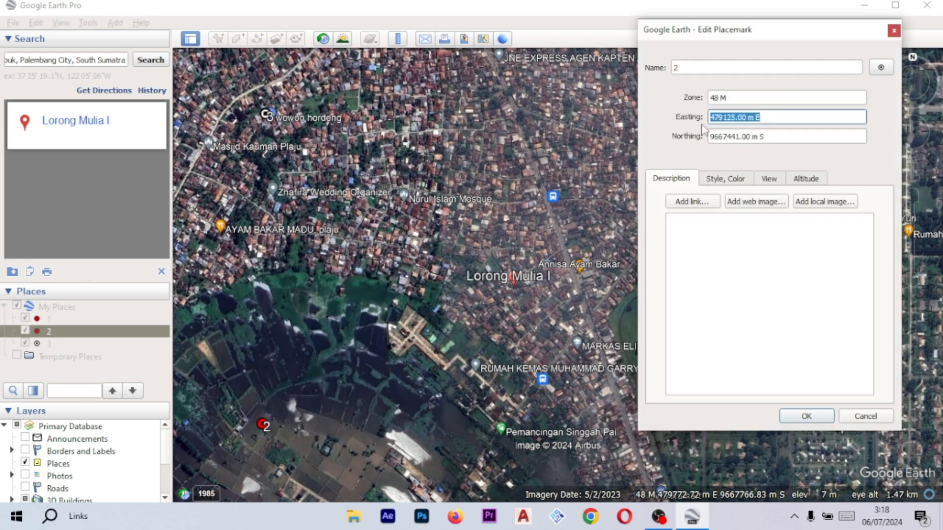
{"action": "left_click", "coordinate": [807, 416]}
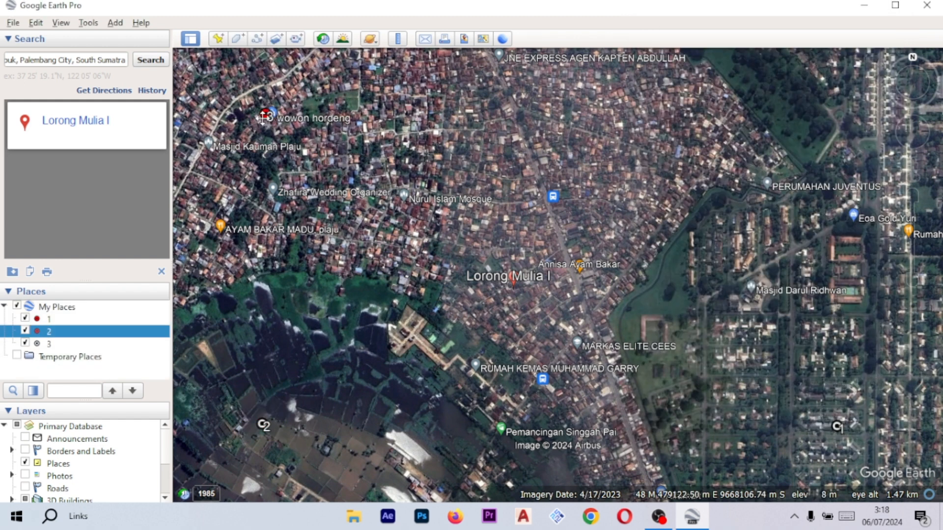
- Set placemark 3's easting to the copied 479125.00 m E
{"action": "left_click_drag", "start_coordinate": [264, 114], "coordinate": [267, 126]}
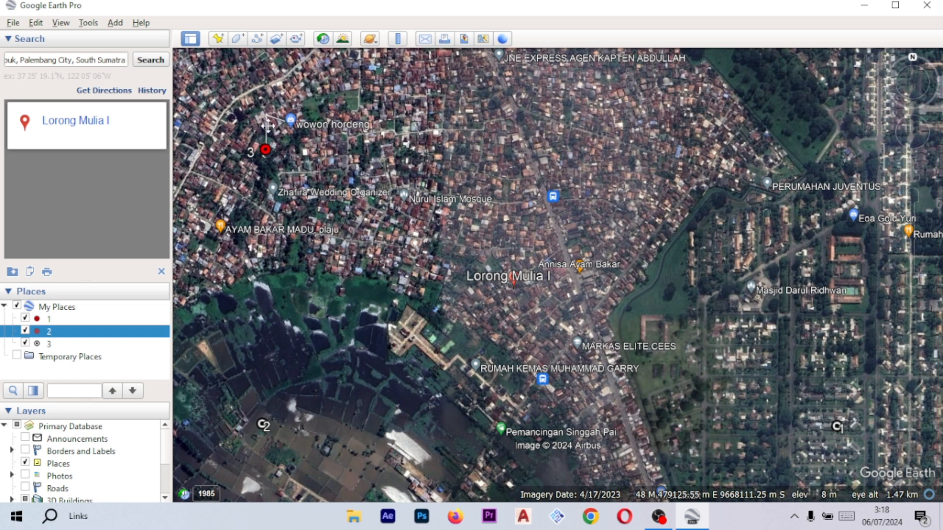
{"action": "right_click", "coordinate": [266, 146]}
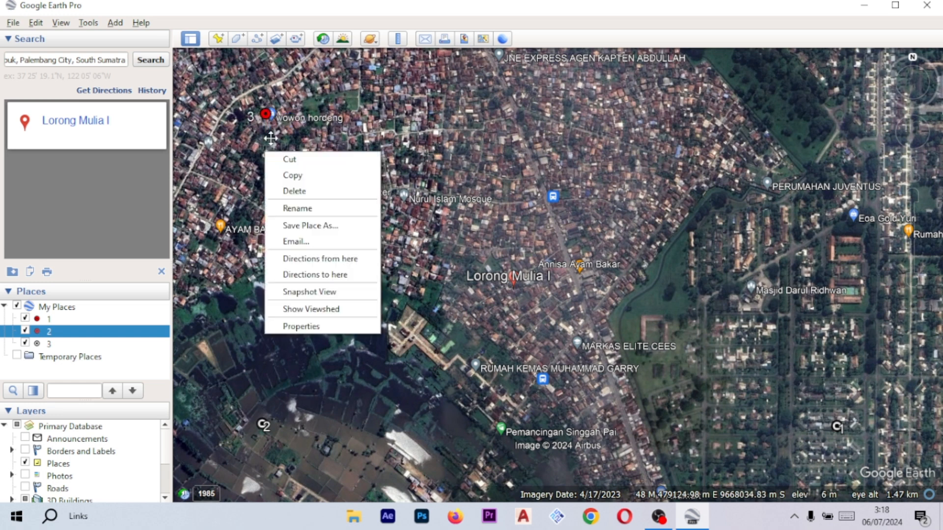
{"action": "left_click", "coordinate": [316, 327]}
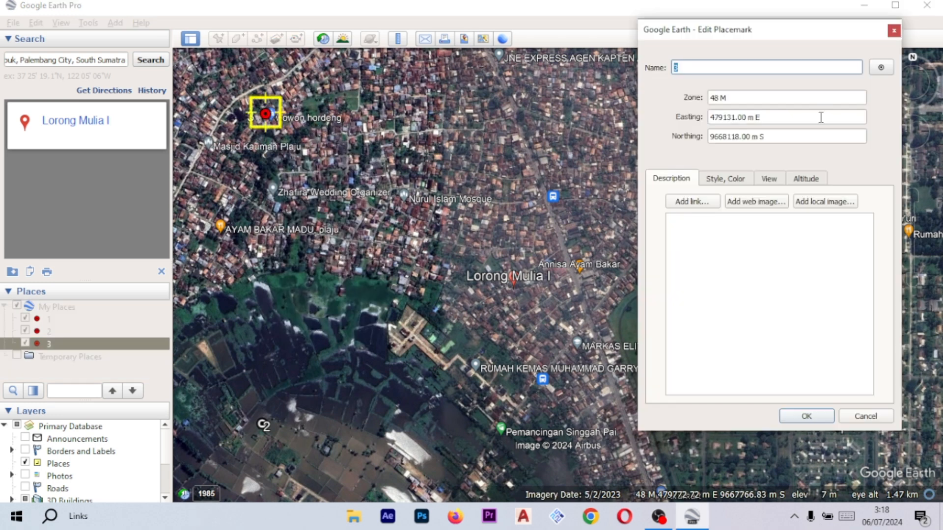
{"action": "triple_click", "coordinate": [787, 121]}
{"action": "key", "text": "ctrl+v"}
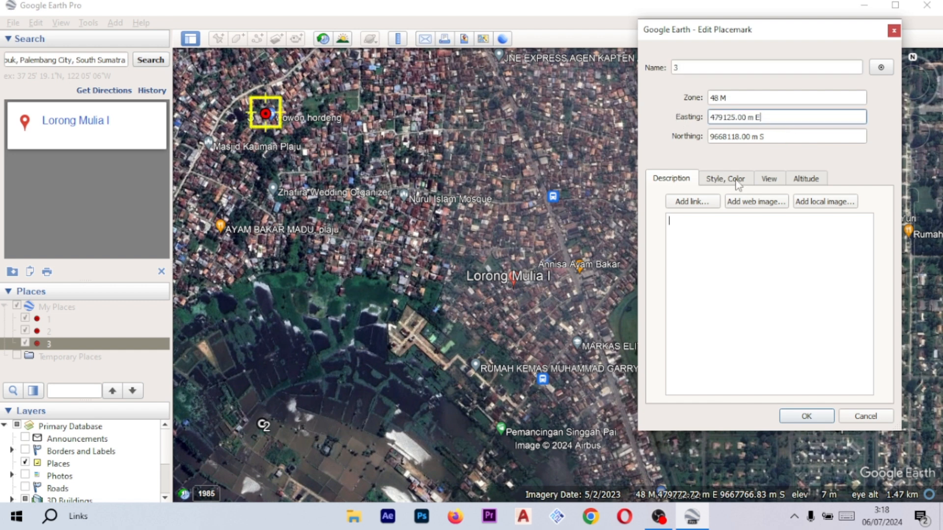
{"action": "left_click", "coordinate": [801, 417]}
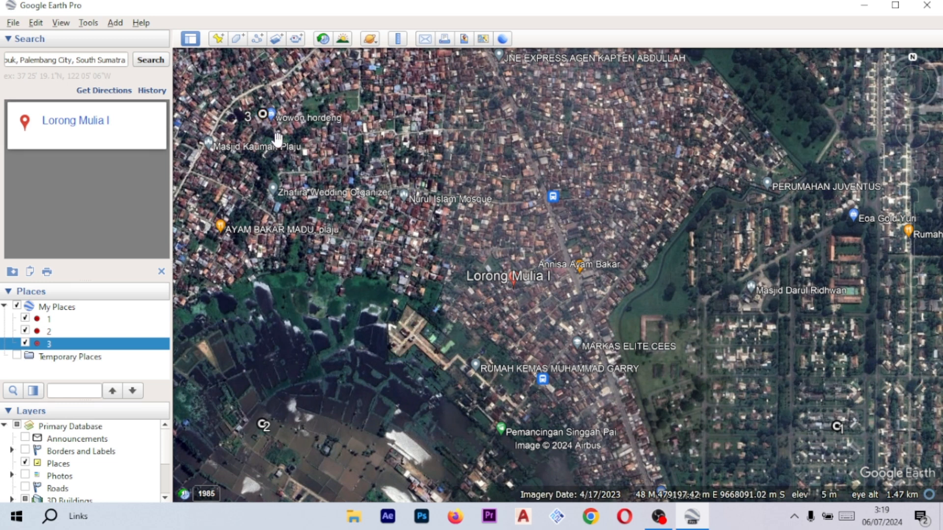
- Add a new placemark named 4 at Lorong Mulia I
{"action": "left_click", "coordinate": [218, 39]}
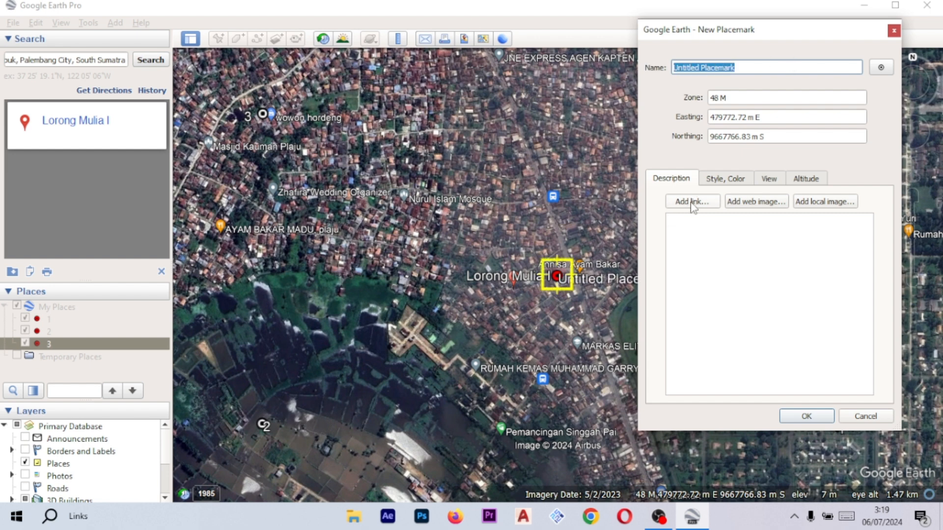
{"action": "type", "text": "4"}
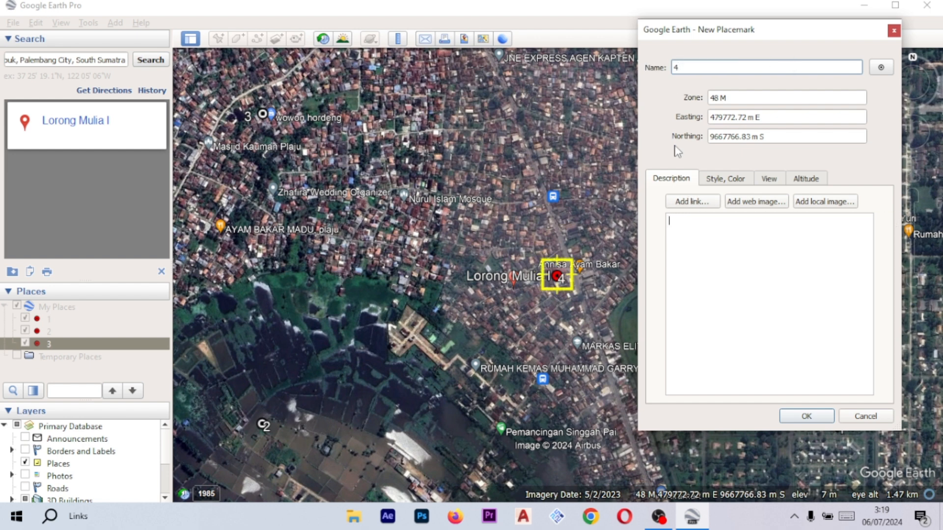
{"action": "left_click", "coordinate": [827, 421]}
- Move placemark 4 onto the green area northeast near Perumahan Juventus and save it
{"action": "right_click", "coordinate": [559, 277]}
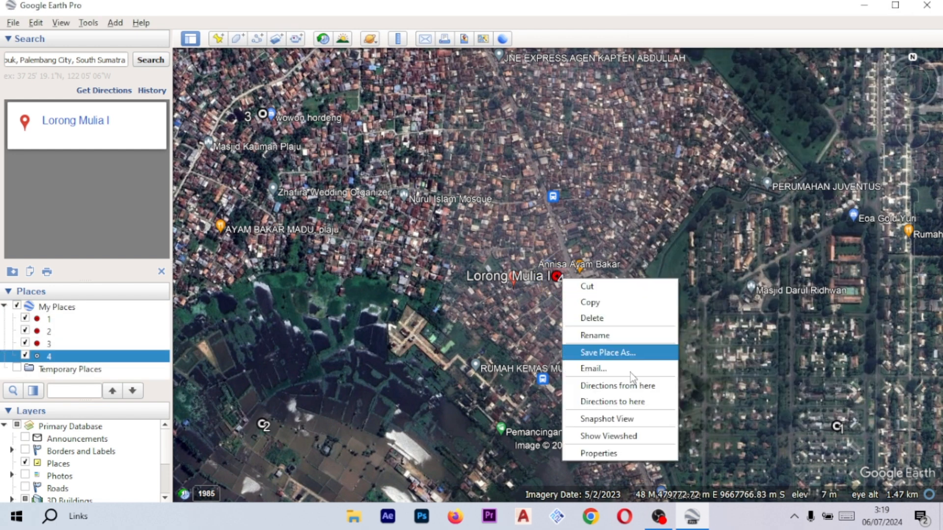
{"action": "left_click", "coordinate": [645, 456]}
{"action": "left_click_drag", "start_coordinate": [804, 22], "coordinate": [400, 60]}
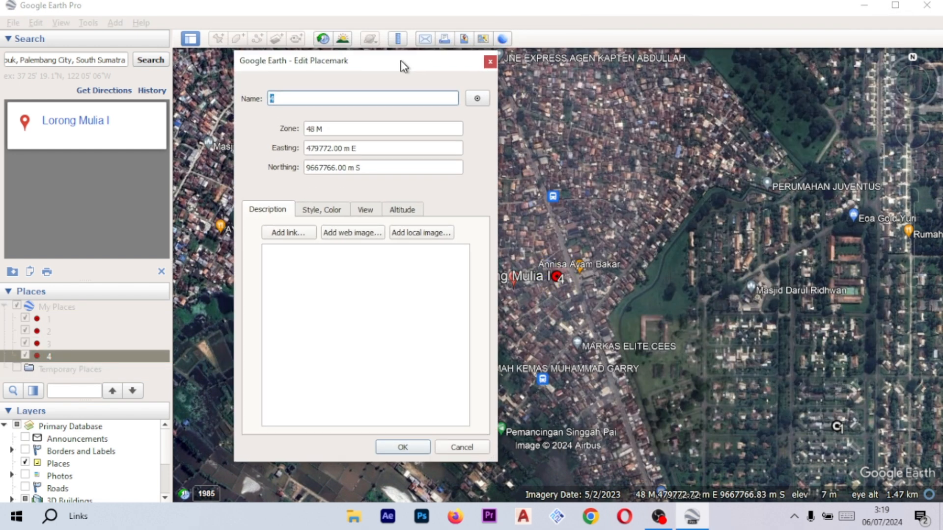
{"action": "left_click_drag", "start_coordinate": [557, 276], "coordinate": [841, 127]}
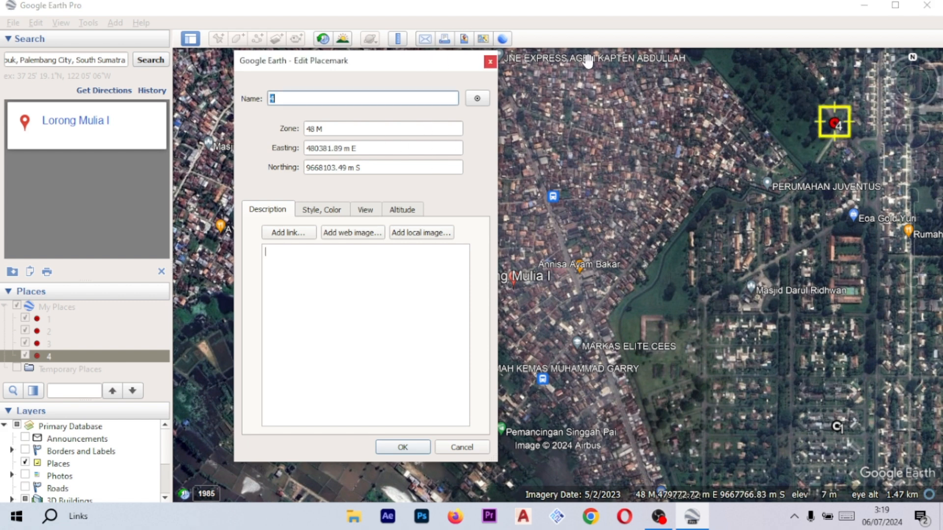
{"action": "left_click_drag", "start_coordinate": [453, 69], "coordinate": [571, 69]}
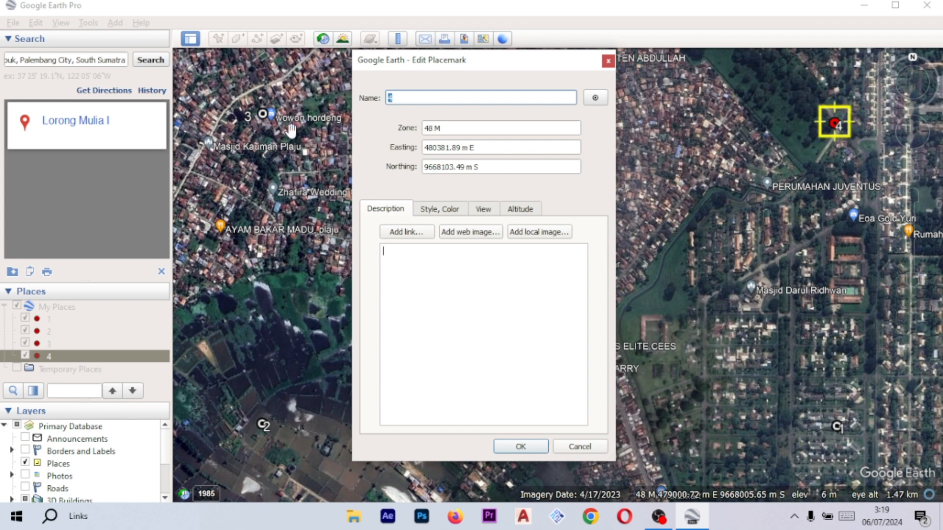
{"action": "left_click", "coordinate": [522, 448]}
- Open placemark 1's properties and copy its easting value
{"action": "right_click", "coordinate": [840, 432]}
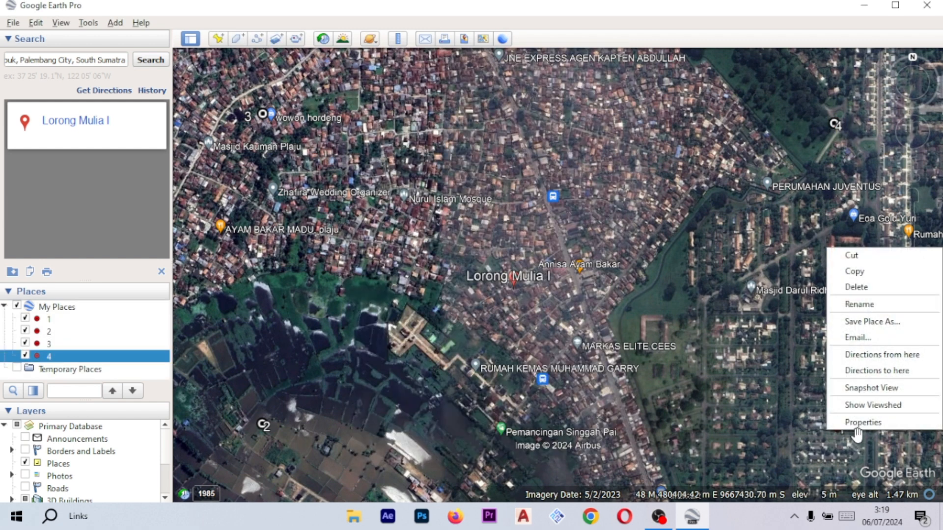
{"action": "left_click", "coordinate": [862, 424]}
{"action": "left_click_drag", "start_coordinate": [507, 146], "coordinate": [416, 145]}
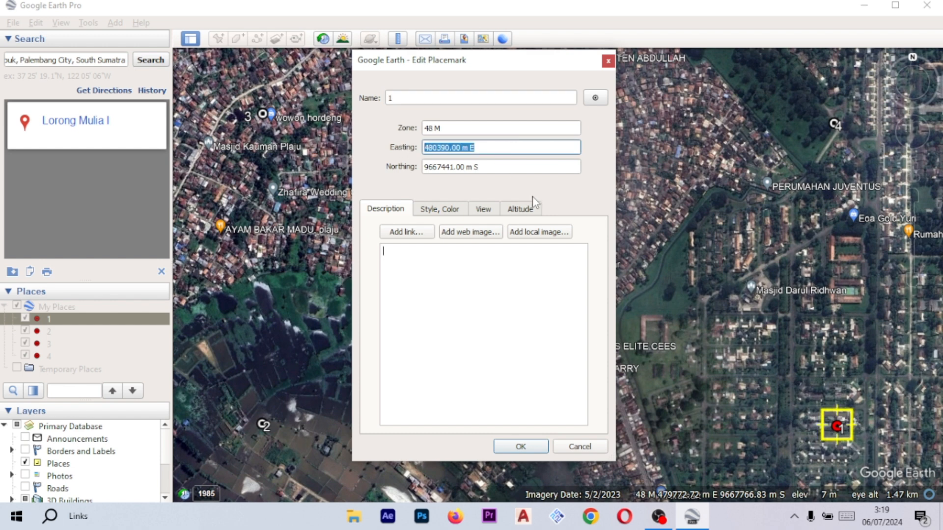
{"action": "left_click", "coordinate": [541, 447]}
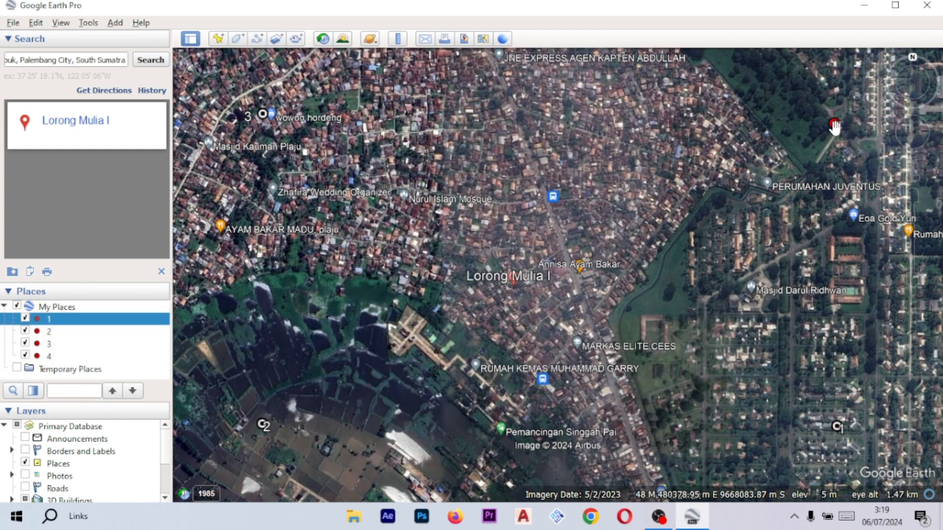
- Open placemark 4's properties to review its coordinates, then close them
{"action": "right_click", "coordinate": [835, 125]}
{"action": "left_click", "coordinate": [880, 299]}
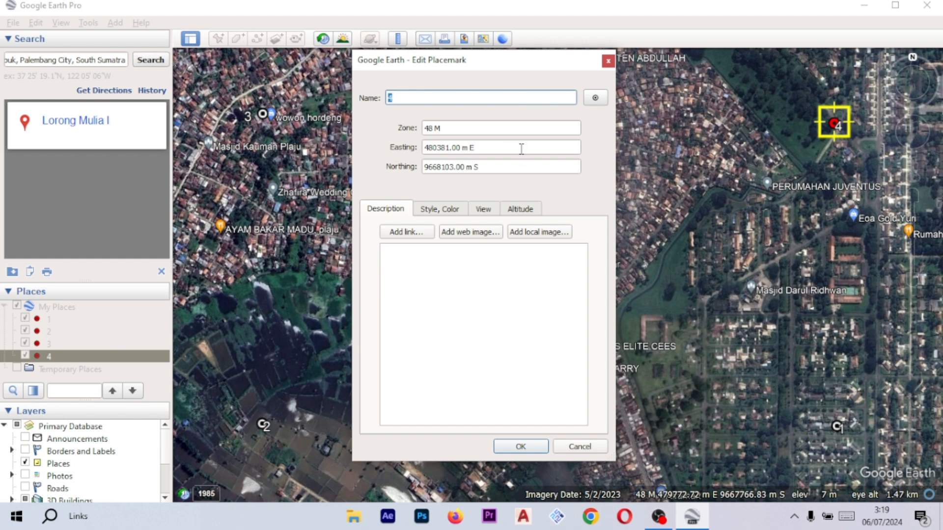
{"action": "left_click", "coordinate": [532, 447]}
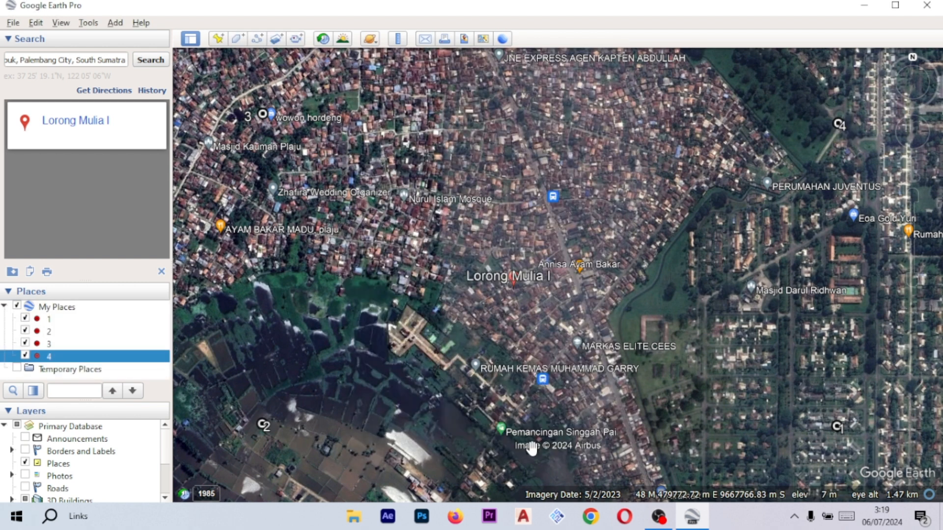
- Open placemark 3's properties and copy its northing value
{"action": "right_click", "coordinate": [264, 114]}
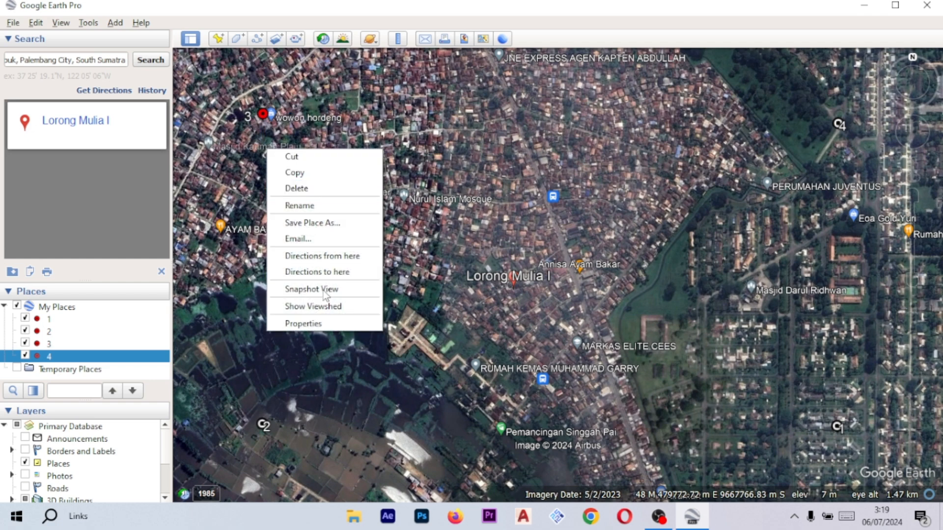
{"action": "left_click", "coordinate": [303, 324]}
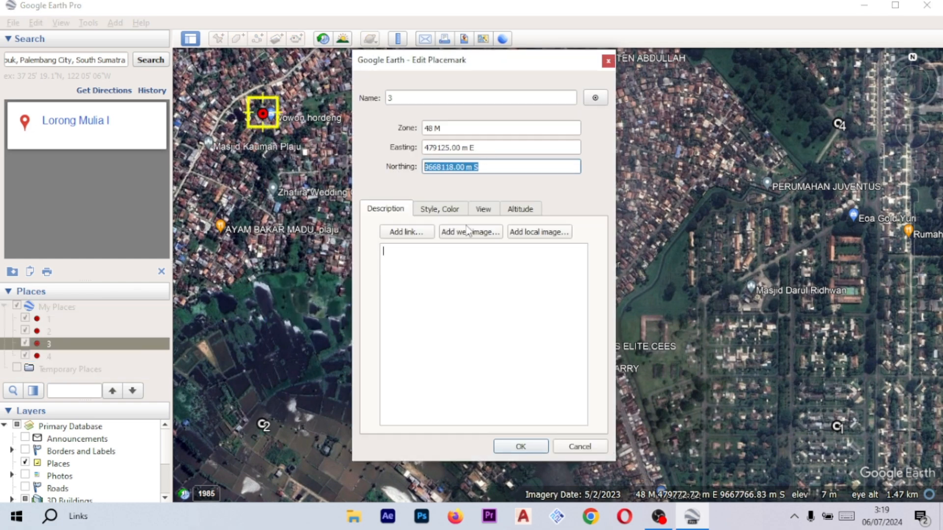
{"action": "left_click", "coordinate": [536, 446]}
- Paste the copied northing 9668118.00 m S into placemark 4's properties and save it
{"action": "right_click", "coordinate": [839, 124]}
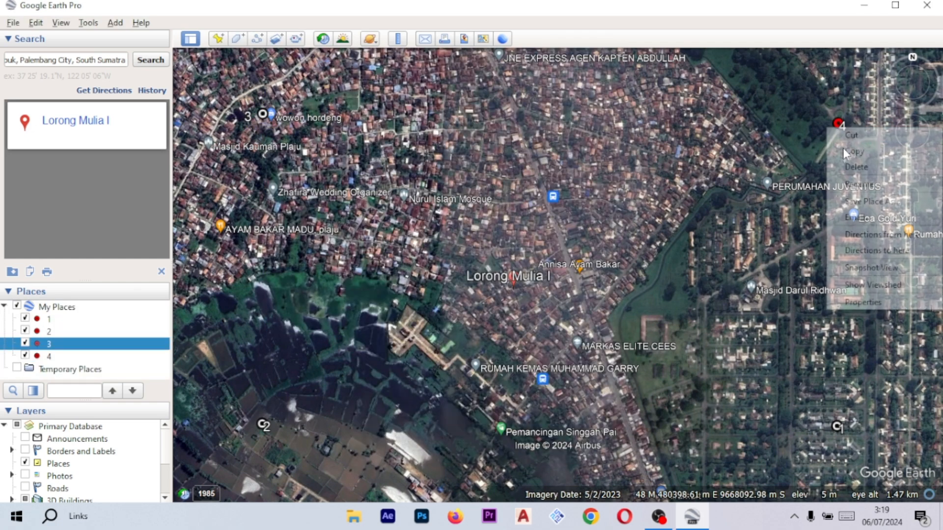
{"action": "left_click", "coordinate": [854, 303]}
{"action": "left_click_drag", "start_coordinate": [509, 166], "coordinate": [400, 173]}
{"action": "type", "text": "9668118.00 m S"}
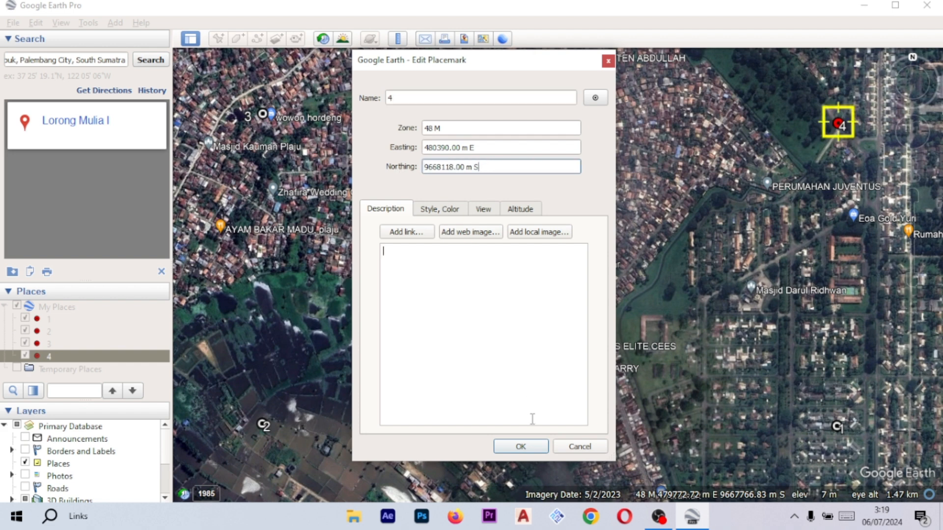
{"action": "left_click", "coordinate": [533, 446]}
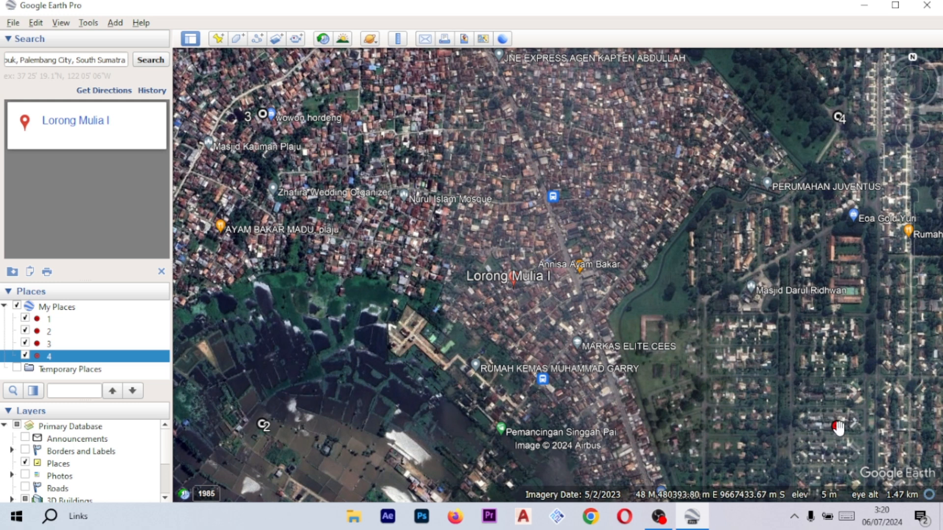
- Review the coordinates of placemarks 1 and 2 in their properties
{"action": "right_click", "coordinate": [836, 429]}
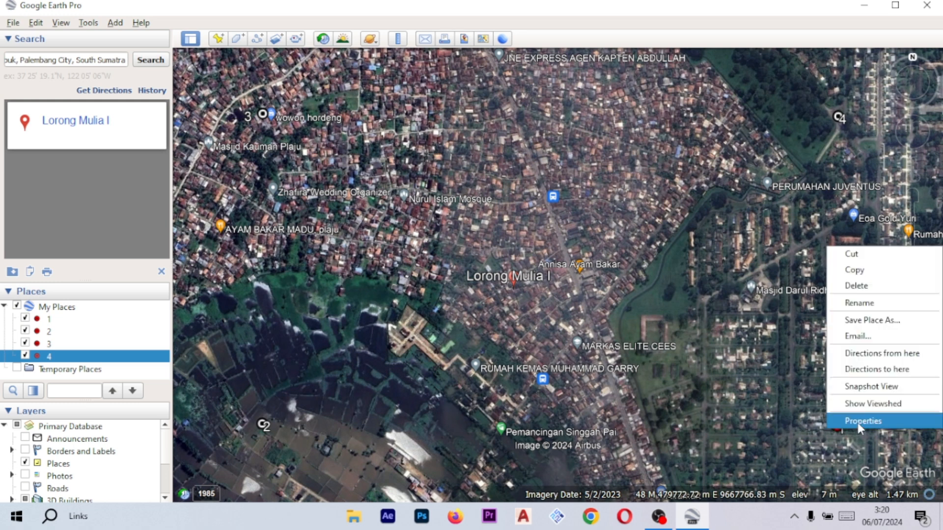
{"action": "left_click", "coordinate": [859, 421]}
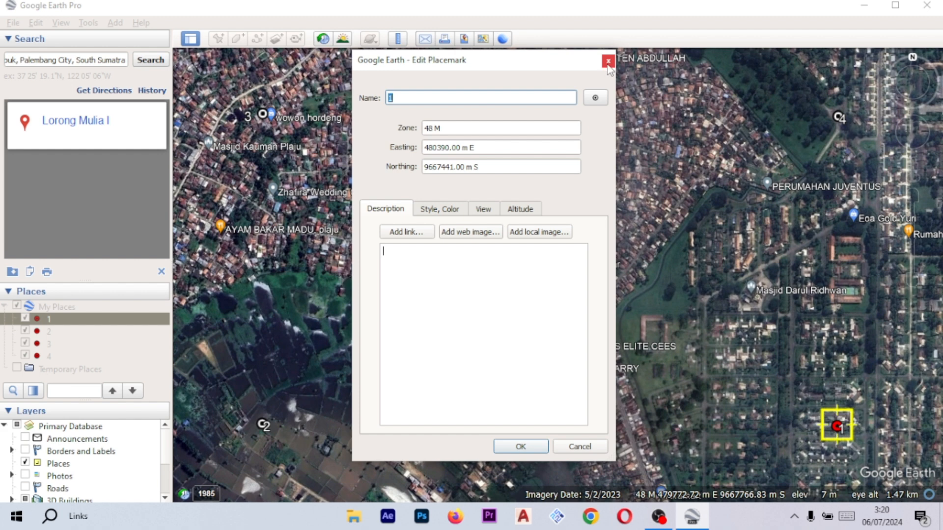
{"action": "left_click", "coordinate": [608, 62]}
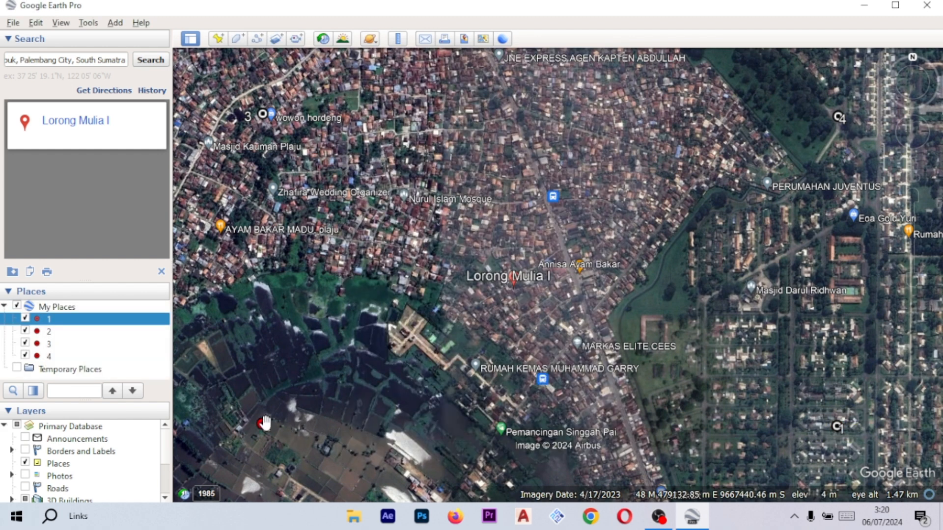
{"action": "right_click", "coordinate": [264, 422]}
{"action": "left_click", "coordinate": [319, 413]}
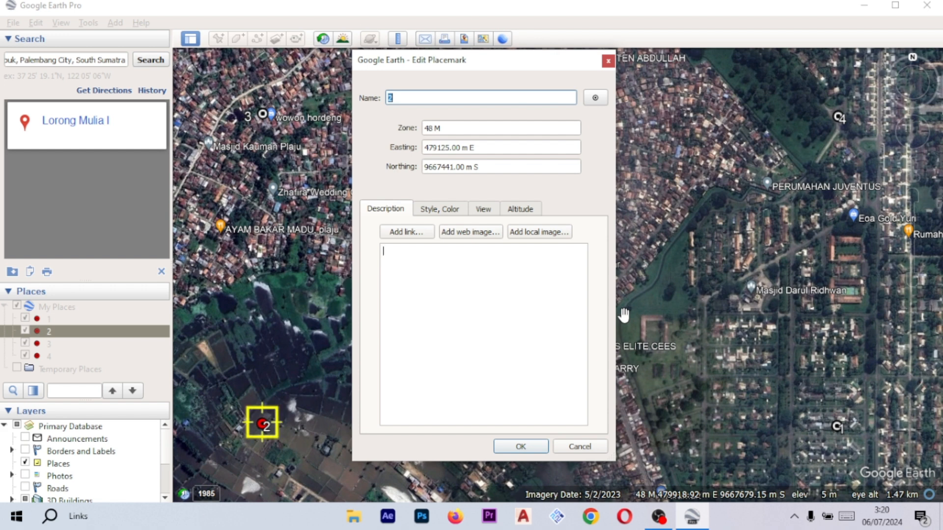
{"action": "left_click", "coordinate": [590, 448]}
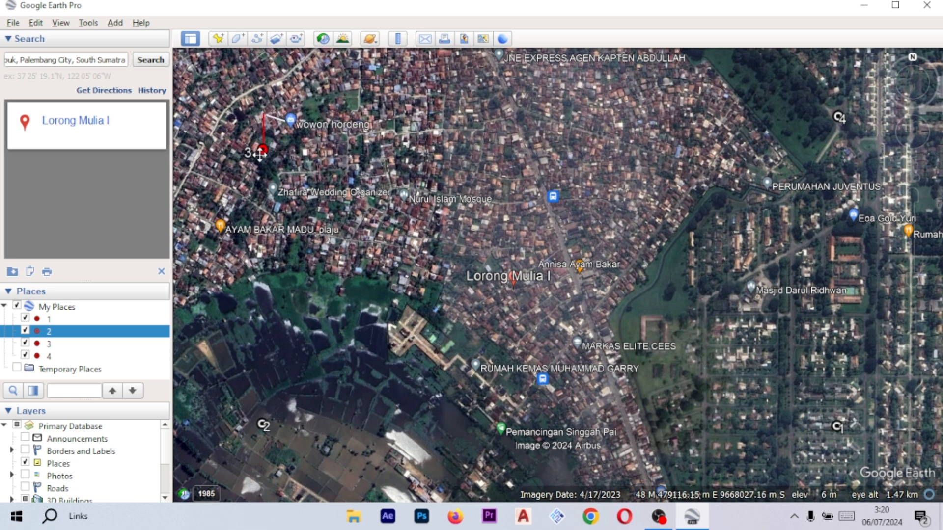
- Review the coordinates of placemarks 3 and 4 in their properties
{"action": "right_click", "coordinate": [261, 115]}
{"action": "left_click", "coordinate": [311, 330]}
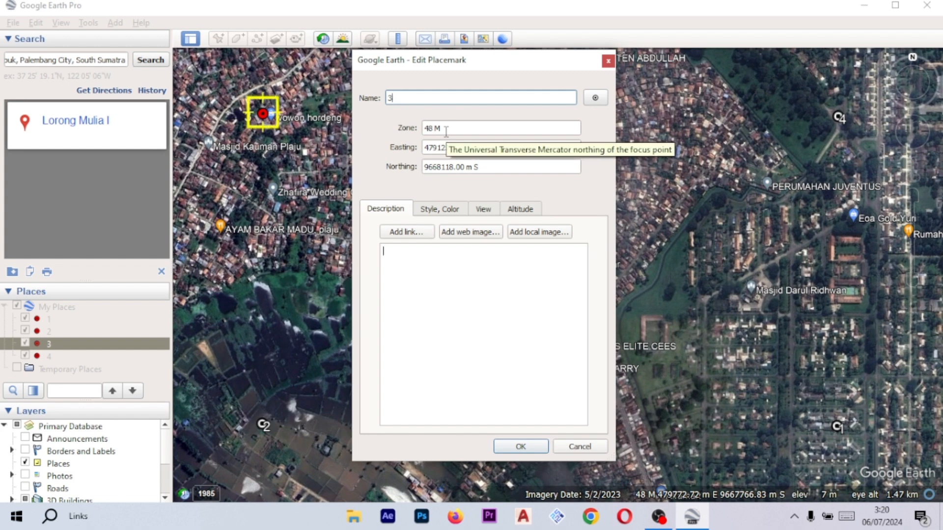
{"action": "left_click", "coordinate": [520, 446]}
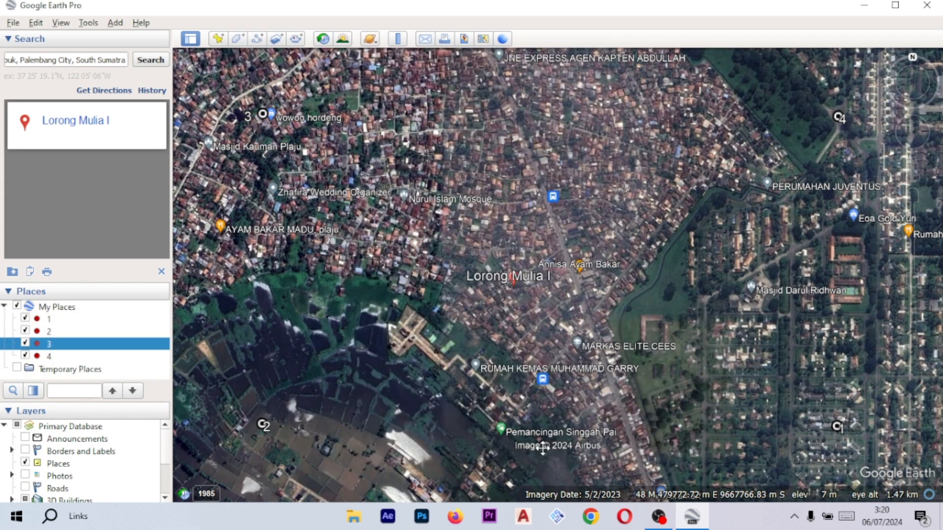
{"action": "right_click", "coordinate": [837, 122]}
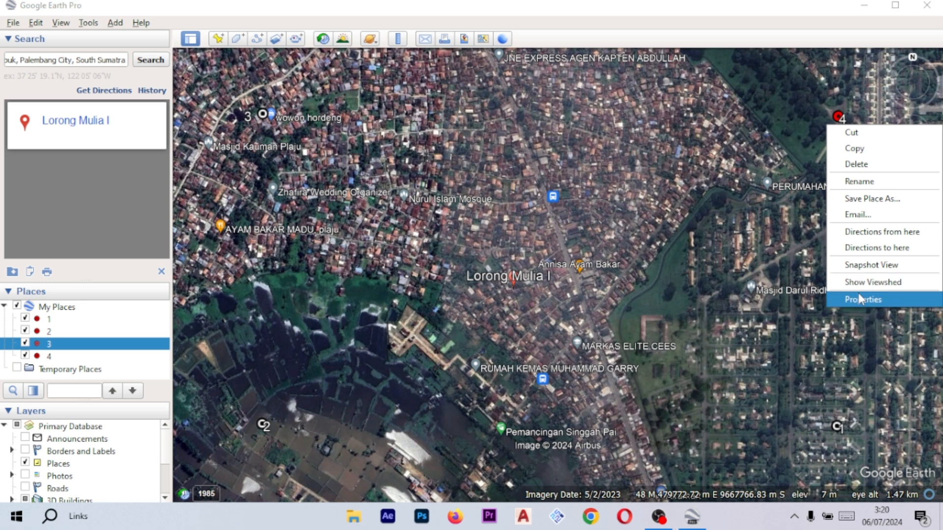
{"action": "left_click", "coordinate": [860, 299]}
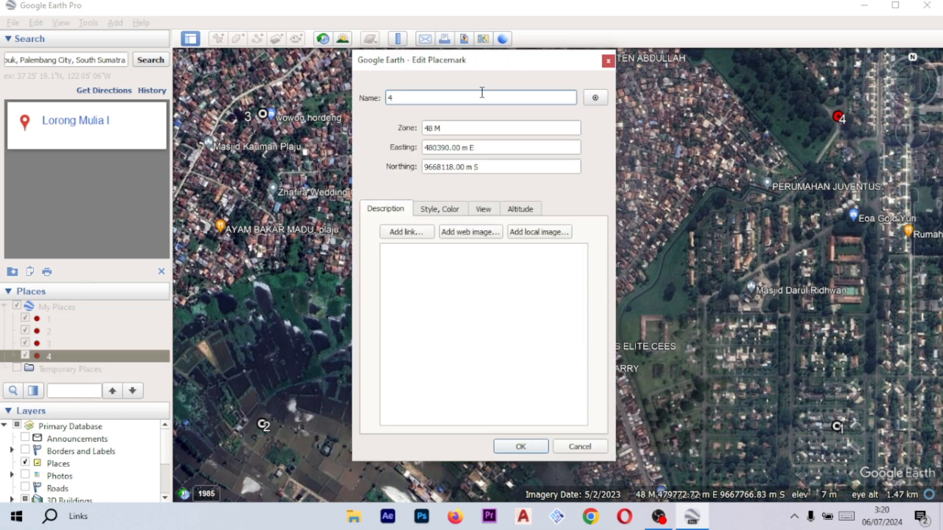
{"action": "left_click", "coordinate": [521, 447]}
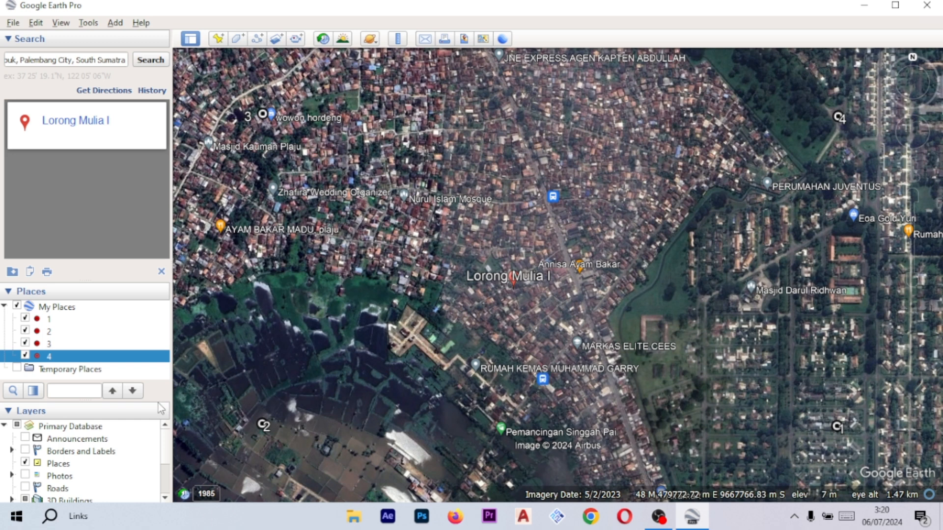
- Turn off the Places layer to hide map labels and clear the Lorong Mulia I search result
{"action": "scroll", "coordinate": [141, 468], "scroll_direction": "down", "scroll_amount": 2}
{"action": "scroll", "coordinate": [143, 467], "scroll_direction": "up", "scroll_amount": 1}
{"action": "scroll", "coordinate": [158, 469], "scroll_direction": "up", "scroll_amount": 1}
{"action": "scroll", "coordinate": [120, 466], "scroll_direction": "down", "scroll_amount": 2}
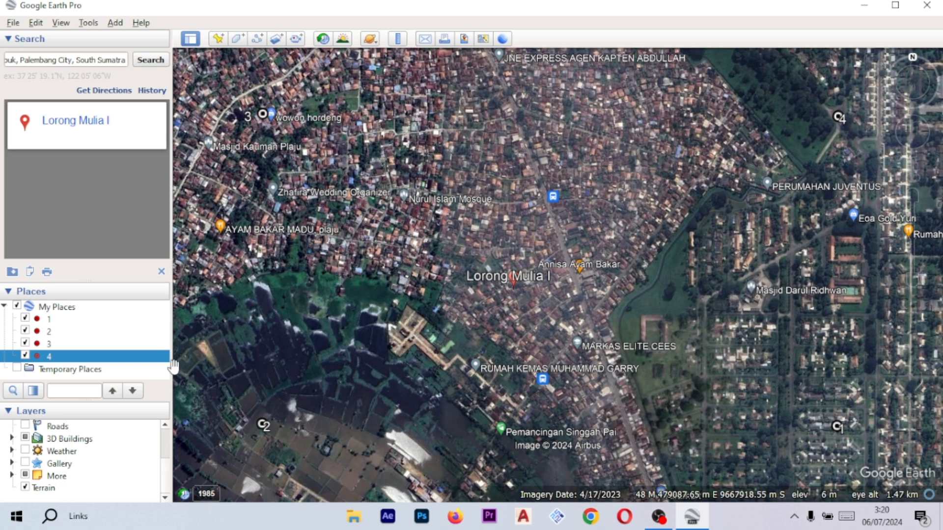
{"action": "scroll", "coordinate": [49, 452], "scroll_direction": "up", "scroll_amount": 1}
{"action": "scroll", "coordinate": [31, 461], "scroll_direction": "down", "scroll_amount": 1}
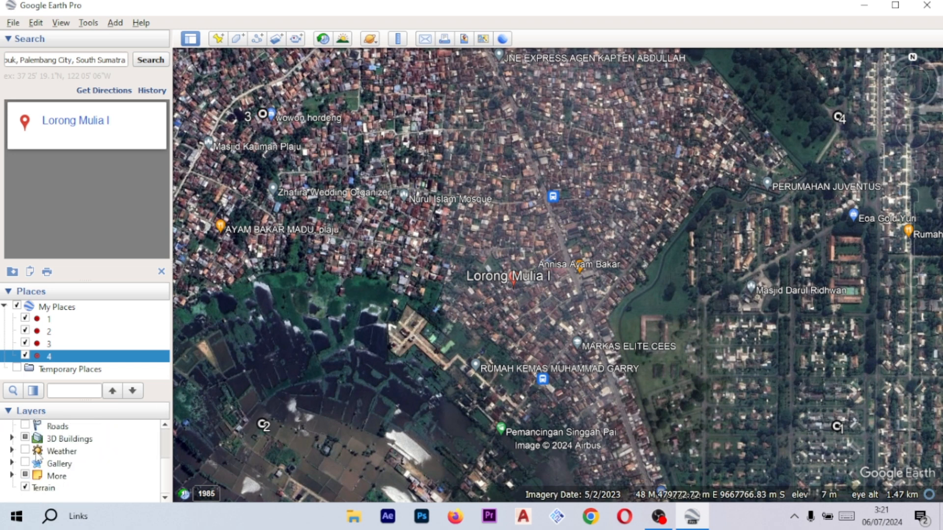
{"action": "scroll", "coordinate": [33, 486], "scroll_direction": "up", "scroll_amount": 2}
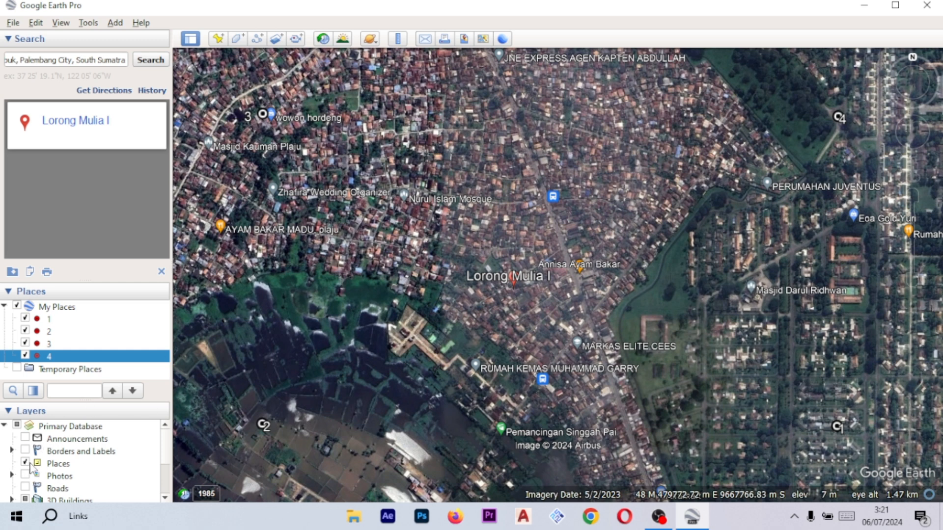
{"action": "scroll", "coordinate": [30, 464], "scroll_direction": "down", "scroll_amount": 2}
{"action": "scroll", "coordinate": [29, 466], "scroll_direction": "up", "scroll_amount": 2}
{"action": "scroll", "coordinate": [30, 466], "scroll_direction": "down", "scroll_amount": 2}
{"action": "scroll", "coordinate": [27, 470], "scroll_direction": "up", "scroll_amount": 2}
{"action": "scroll", "coordinate": [26, 468], "scroll_direction": "down", "scroll_amount": 2}
{"action": "scroll", "coordinate": [30, 449], "scroll_direction": "up", "scroll_amount": 1}
{"action": "left_click", "coordinate": [27, 441]}
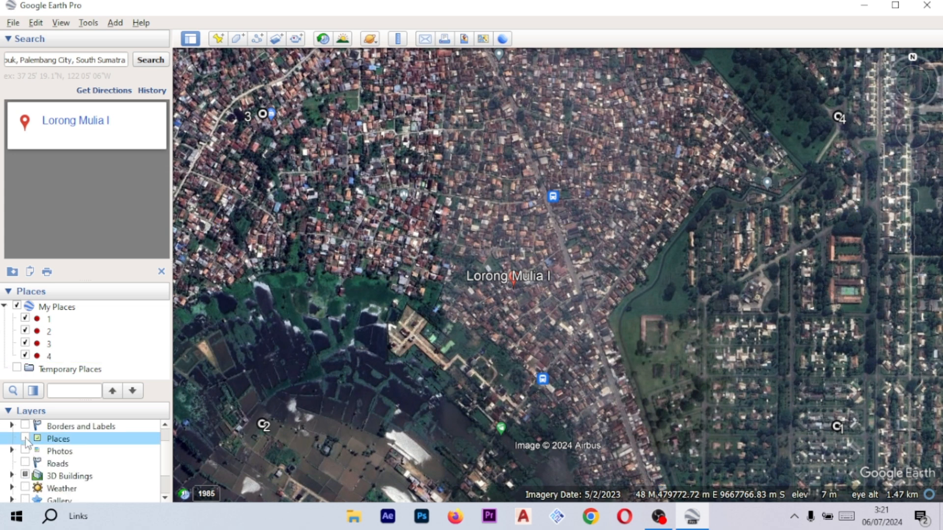
{"action": "scroll", "coordinate": [29, 444], "scroll_direction": "down", "scroll_amount": 1}
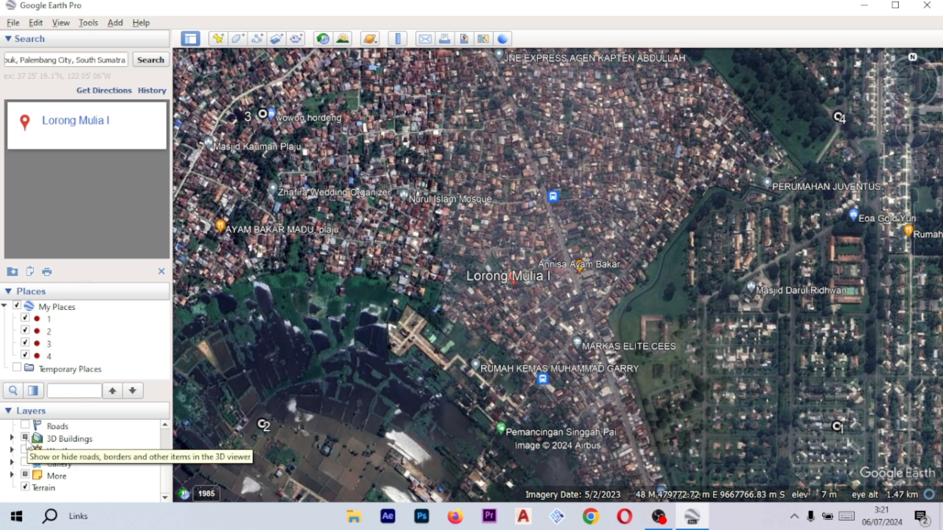
{"action": "left_click", "coordinate": [26, 438]}
{"action": "left_click", "coordinate": [26, 476]}
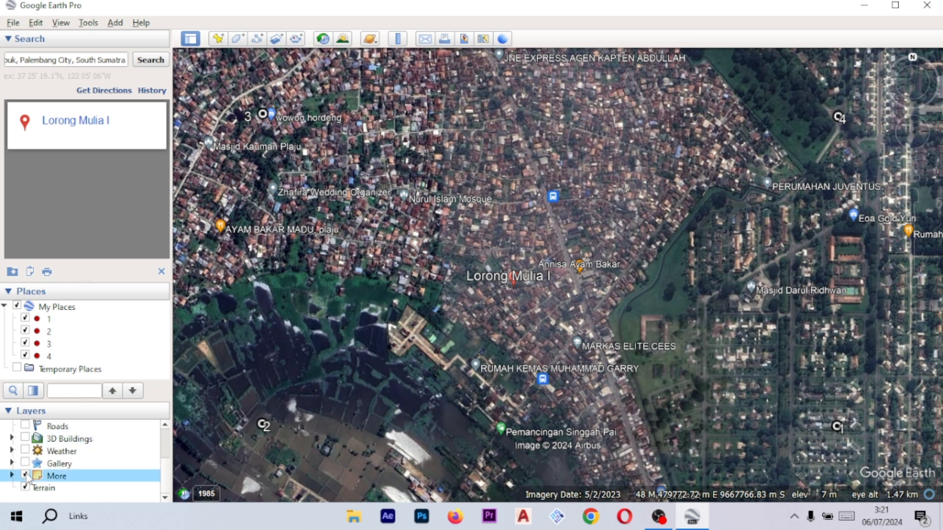
{"action": "scroll", "coordinate": [90, 452], "scroll_direction": "up", "scroll_amount": 2}
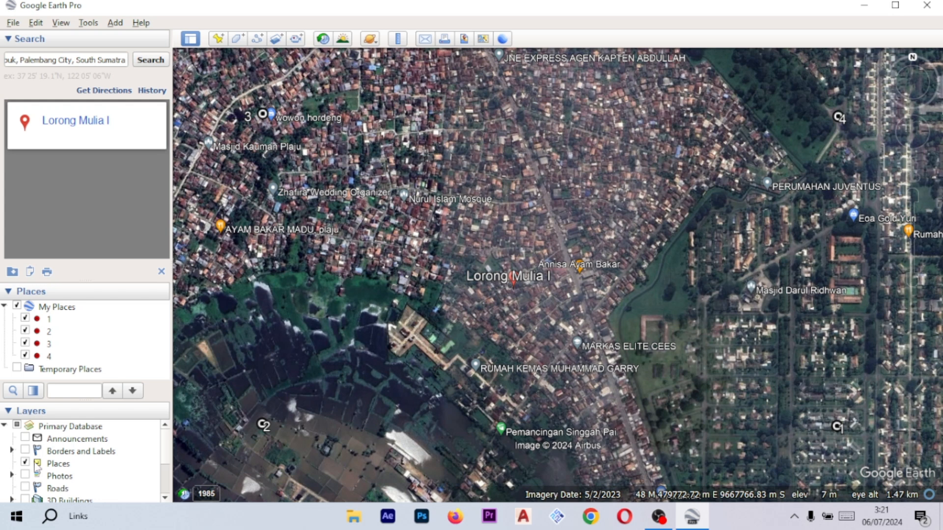
{"action": "left_click", "coordinate": [25, 462]}
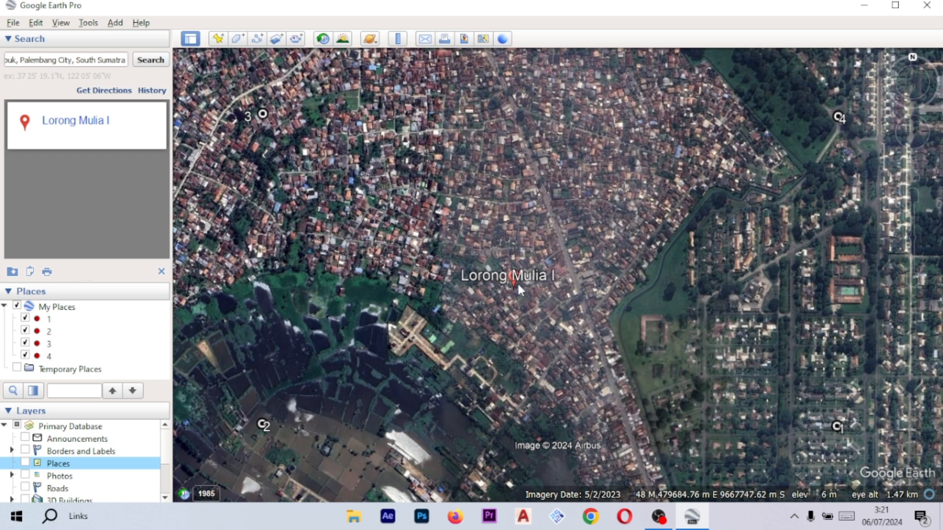
{"action": "left_click", "coordinate": [162, 273]}
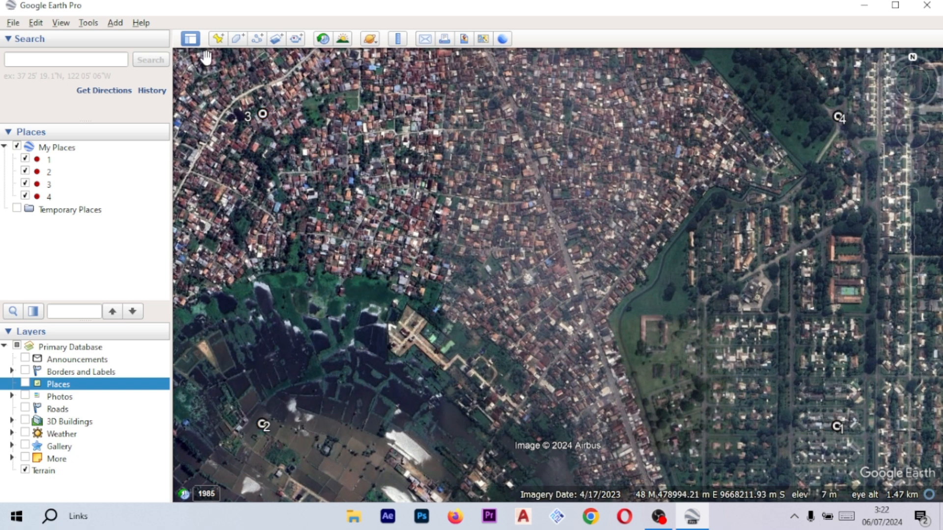
- Start Save Image and set the output resolution to Maximum (8192x4639)
{"action": "left_click", "coordinate": [18, 27]}
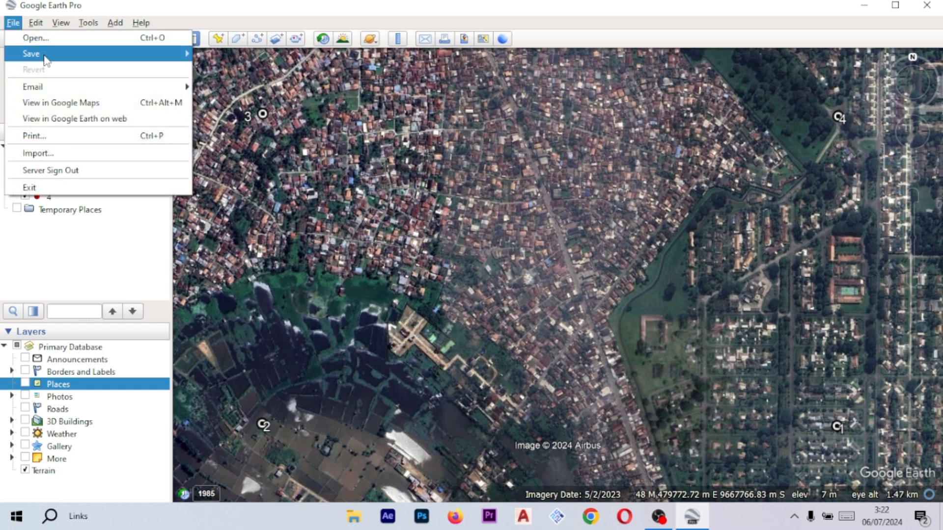
{"action": "mouse_move", "coordinate": [171, 59]}
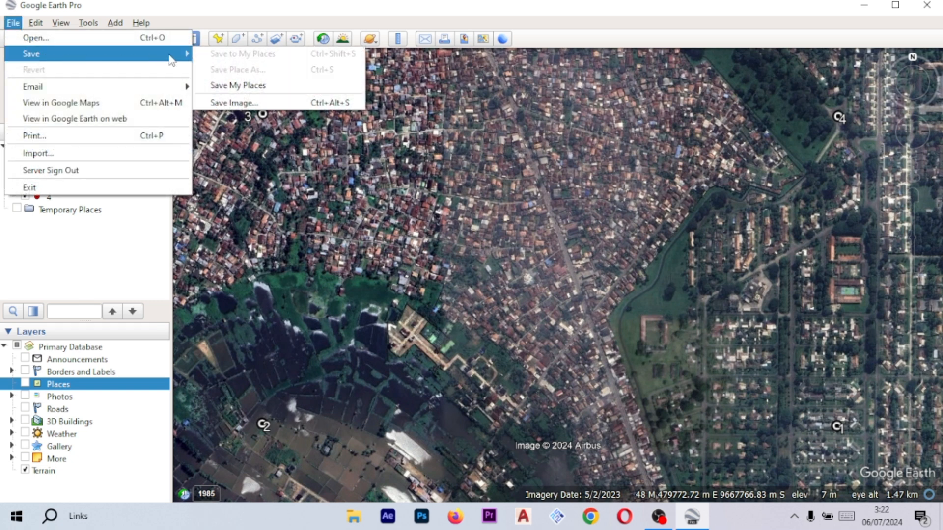
{"action": "left_click", "coordinate": [262, 104]}
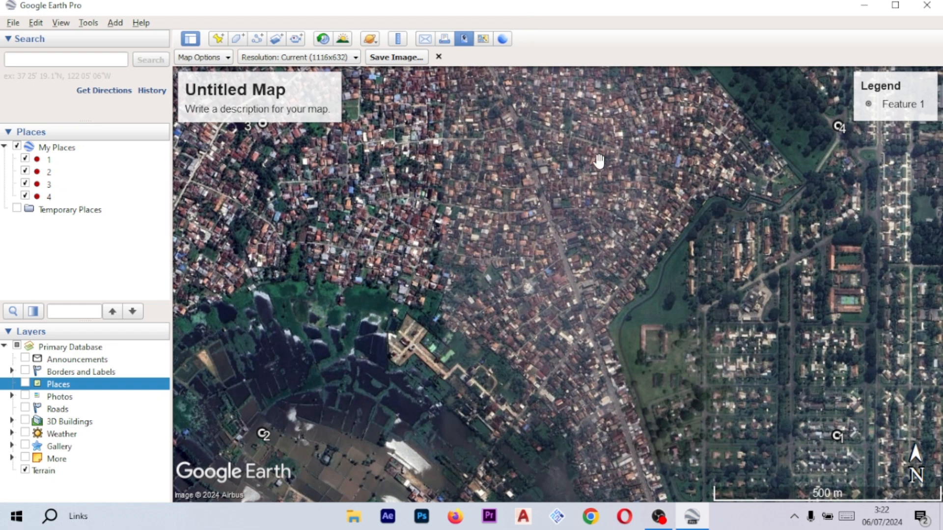
{"action": "left_click", "coordinate": [216, 58]}
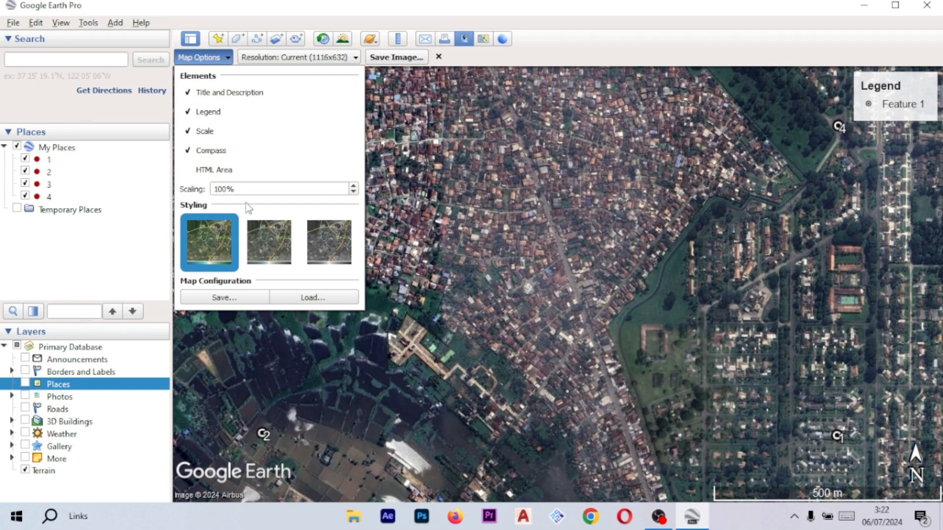
{"action": "left_click", "coordinate": [259, 59]}
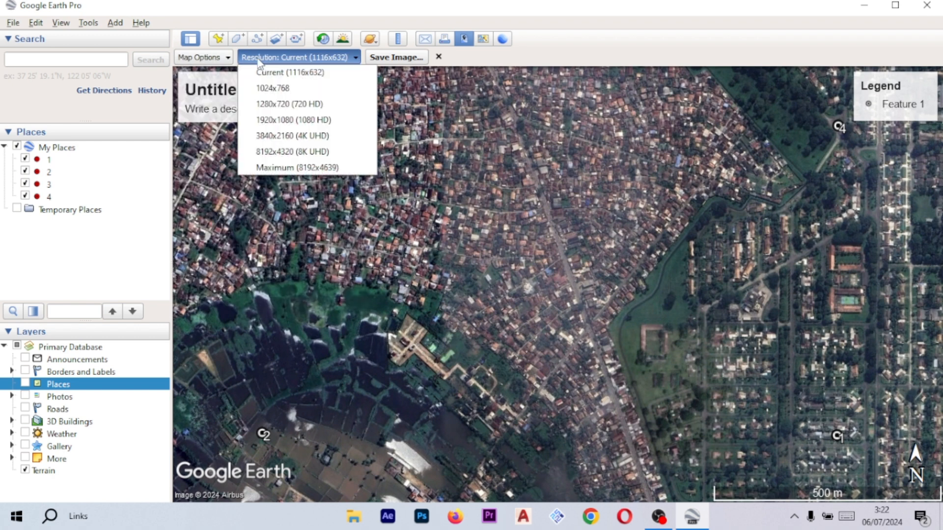
{"action": "left_click", "coordinate": [302, 169]}
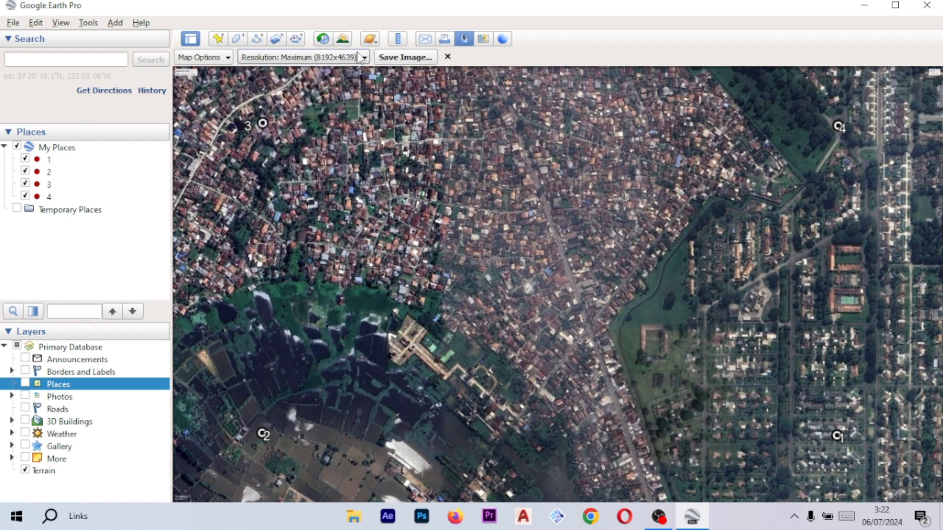
- Turn off the title and description, legend, scale and compass elements in the map options
{"action": "left_click", "coordinate": [225, 58]}
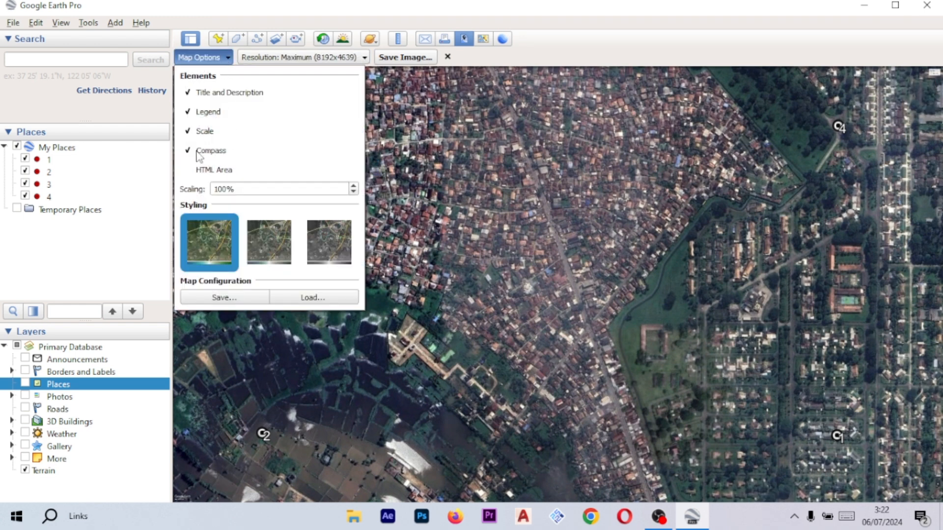
{"action": "left_click", "coordinate": [486, 60]}
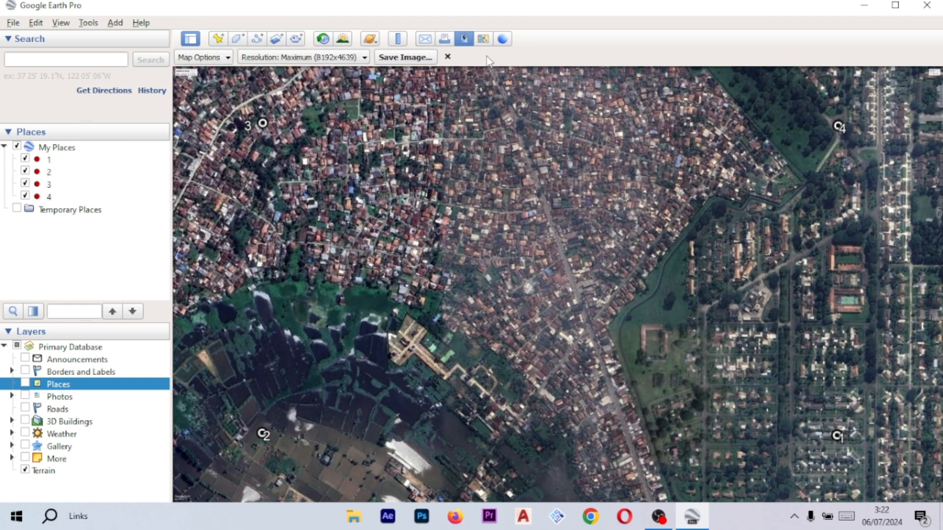
{"action": "left_click", "coordinate": [204, 59]}
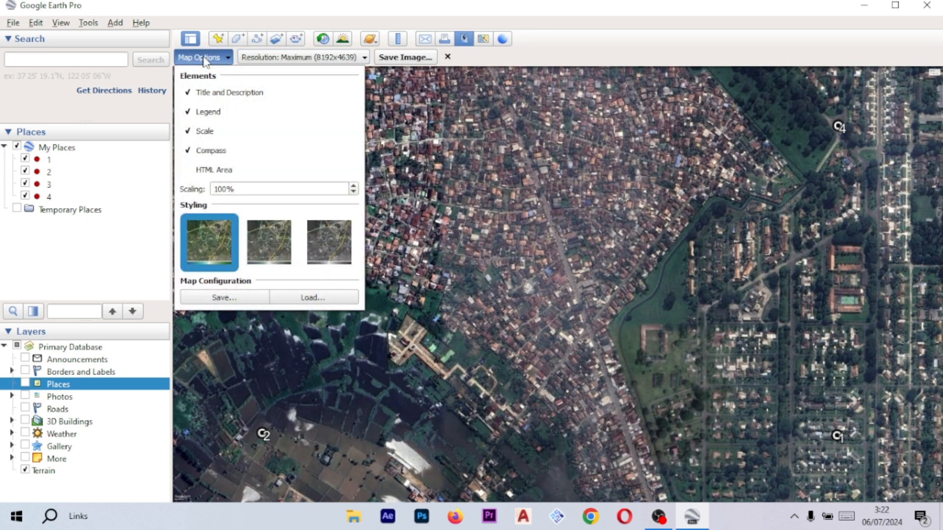
{"action": "left_click", "coordinate": [188, 152]}
{"action": "left_click", "coordinate": [187, 131]}
{"action": "left_click", "coordinate": [188, 111]}
{"action": "left_click", "coordinate": [188, 92]}
{"action": "left_click", "coordinate": [477, 64]}
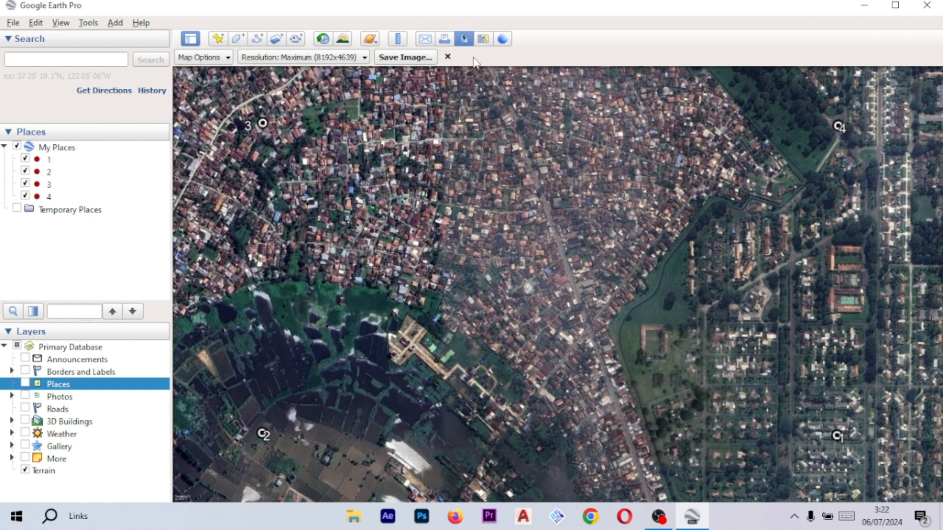
- Reopen the map options to check the element settings
{"action": "left_click", "coordinate": [227, 58]}
{"action": "left_click", "coordinate": [227, 59]}
{"action": "left_click", "coordinate": [227, 58]}
{"action": "left_click", "coordinate": [227, 59]}
{"action": "left_click", "coordinate": [271, 59]}
{"action": "left_click", "coordinate": [287, 59]}
{"action": "left_click", "coordinate": [203, 58]}
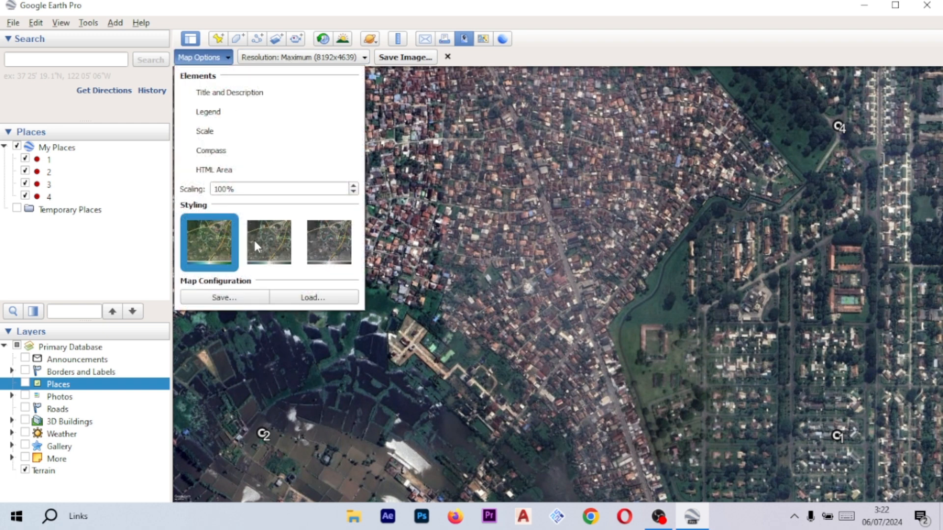
- Leave the Save Image mode and drag placemark 2 slightly southeast while its Edit Placemark dialog is open, then confirm
{"action": "left_click", "coordinate": [228, 58]}
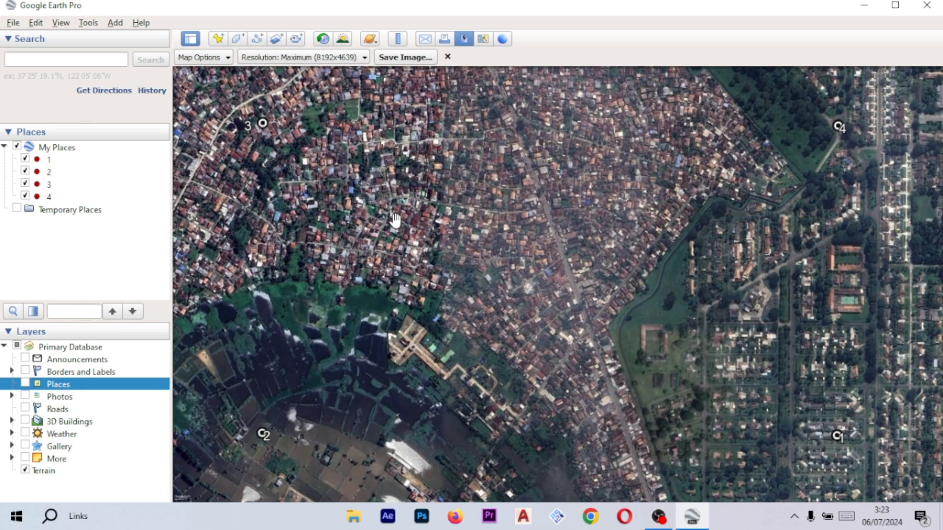
{"action": "left_click", "coordinate": [464, 39]}
{"action": "right_click", "coordinate": [262, 423]}
{"action": "left_click", "coordinate": [291, 416]}
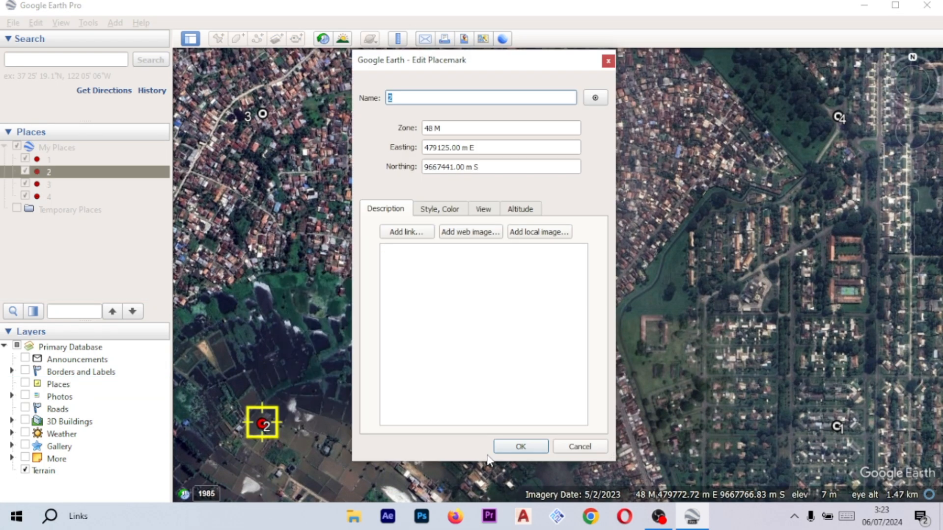
{"action": "left_click_drag", "start_coordinate": [267, 425], "coordinate": [278, 430]}
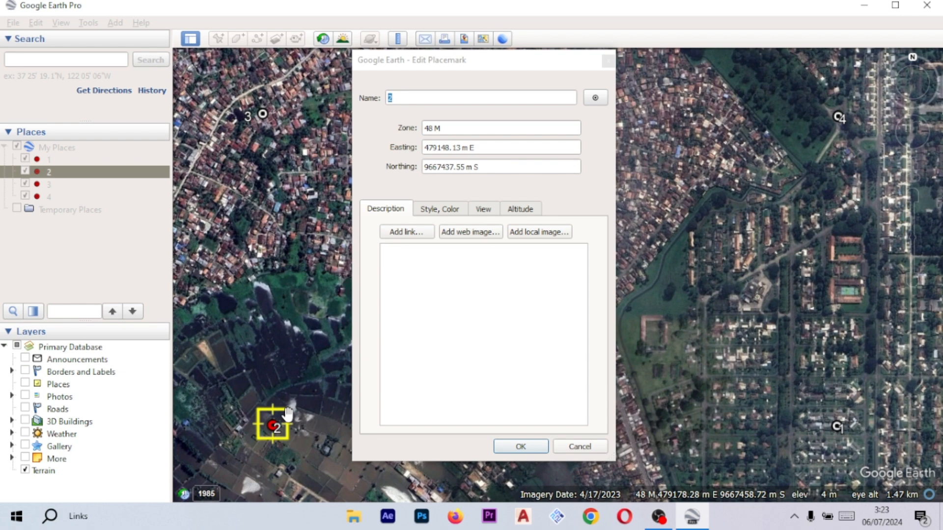
{"action": "left_click", "coordinate": [532, 450]}
- Review the UTM coordinates of placemarks 1 and 2 in their properties, selecting placemark 1's Northing value
{"action": "right_click", "coordinate": [838, 427]}
{"action": "left_click", "coordinate": [861, 421]}
{"action": "left_click_drag", "start_coordinate": [494, 167], "coordinate": [427, 168]}
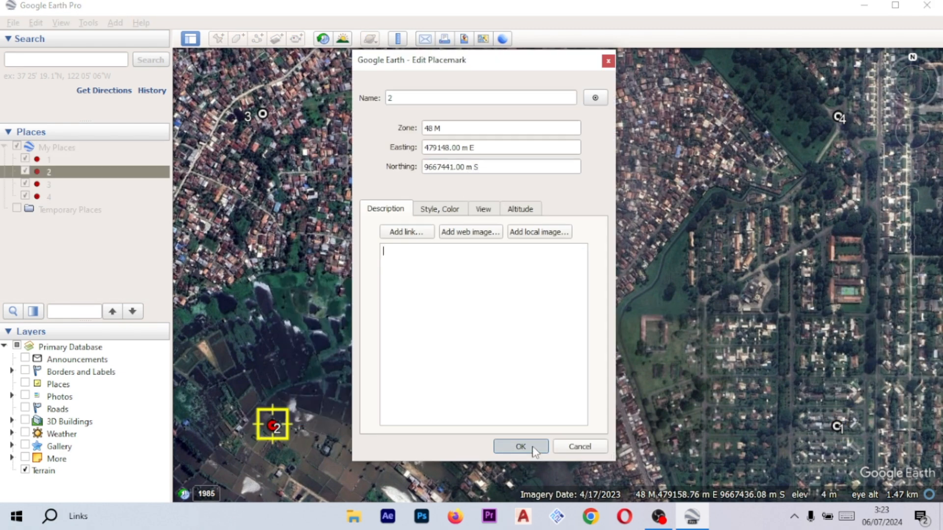
{"action": "left_click", "coordinate": [528, 447]}
{"action": "right_click", "coordinate": [273, 424]}
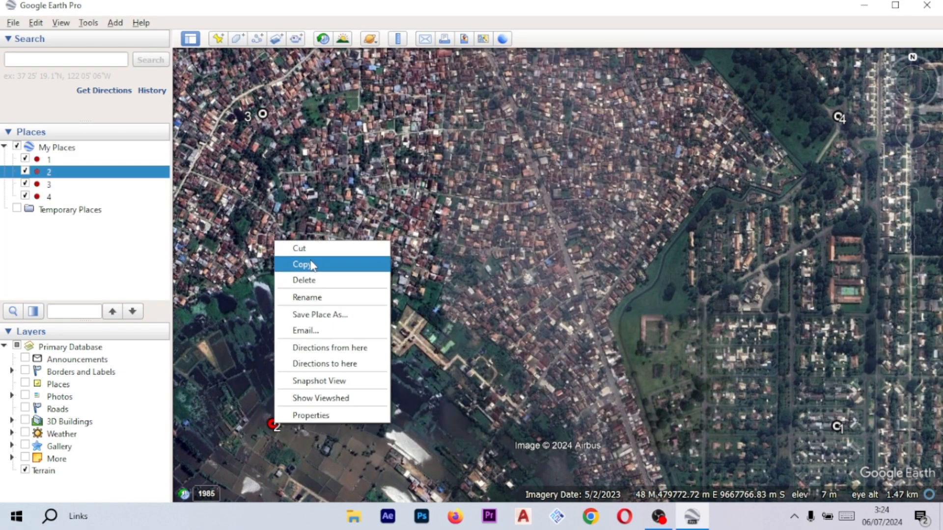
{"action": "left_click", "coordinate": [310, 415]}
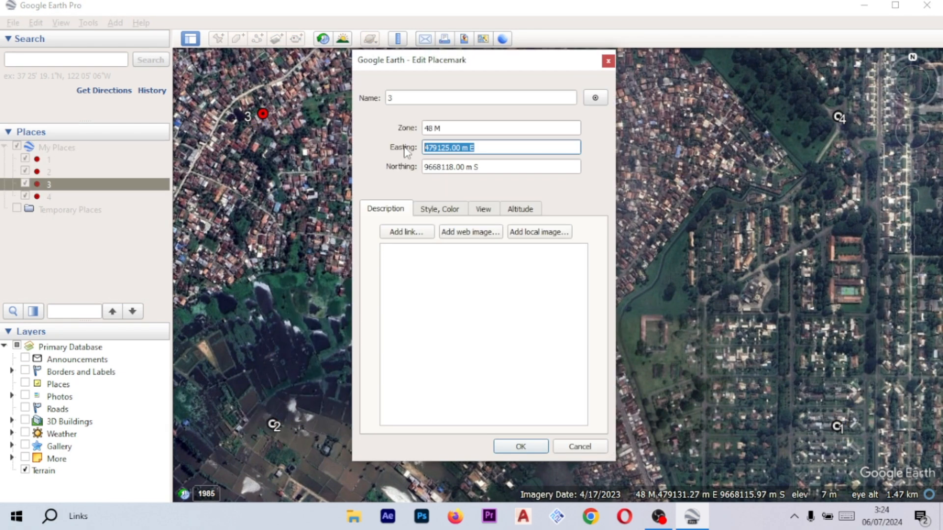
{"action": "left_click", "coordinate": [521, 447]}
- Set placemark 3's Easting to 479148.00 m E and Northing to 9668118.00 m S in its properties
{"action": "right_click", "coordinate": [273, 114]}
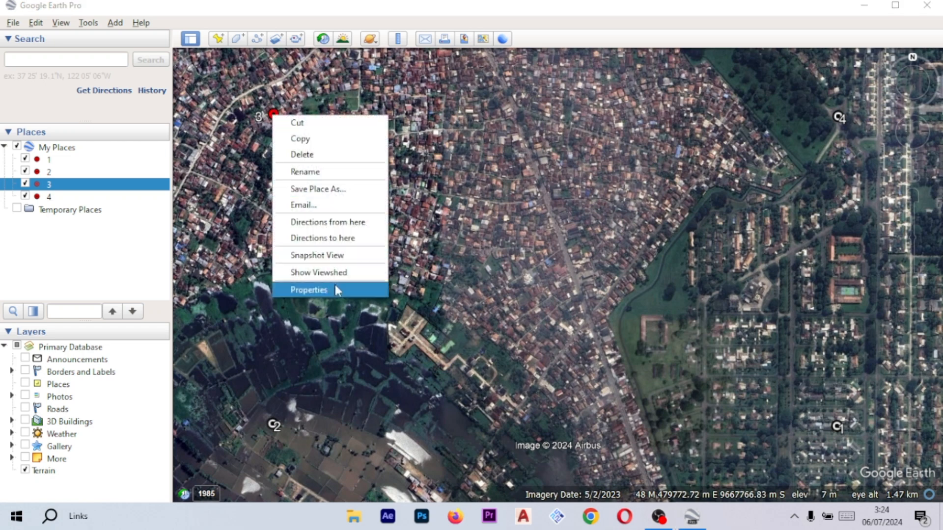
{"action": "left_click", "coordinate": [309, 290]}
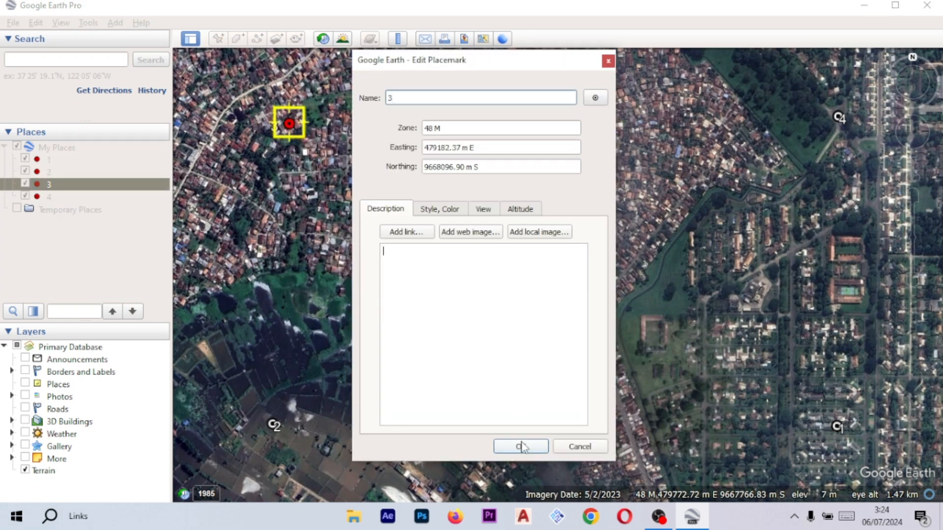
{"action": "left_click", "coordinate": [522, 447]}
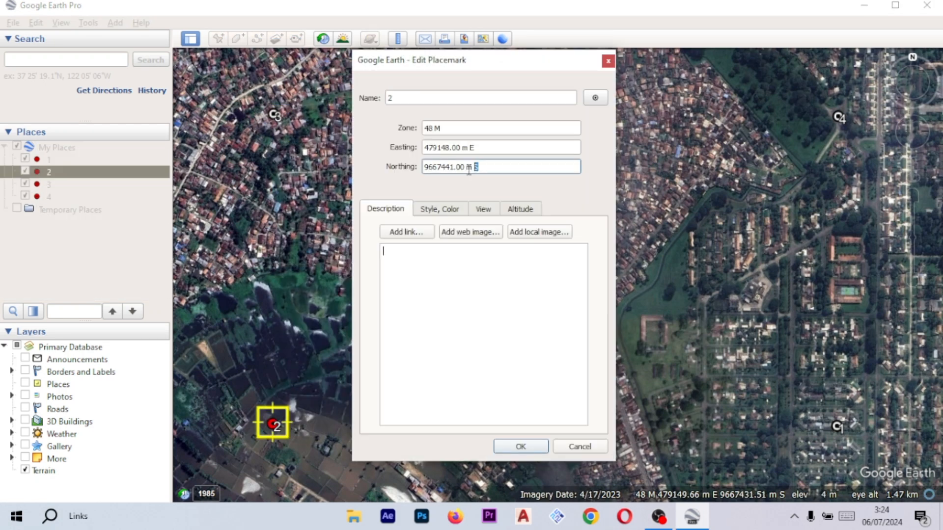
{"action": "key", "text": "Tab"}
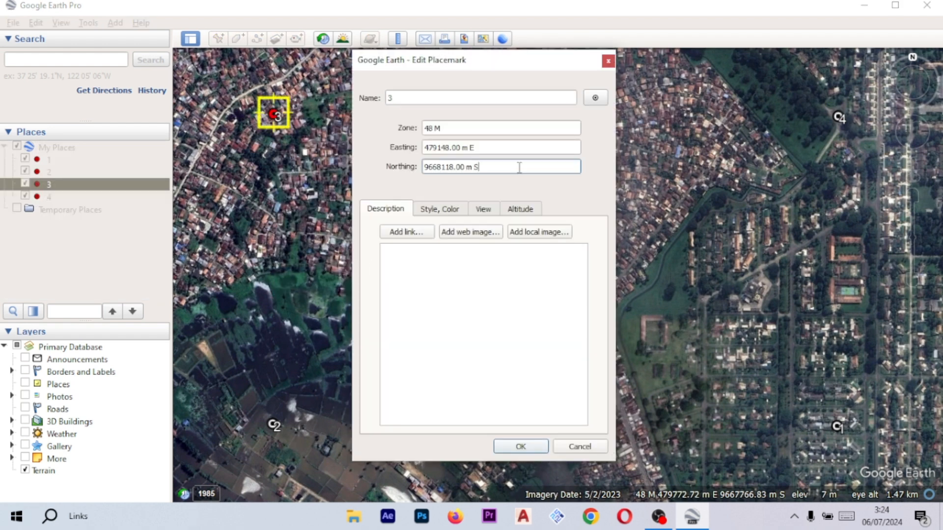
{"action": "left_click", "coordinate": [521, 447]}
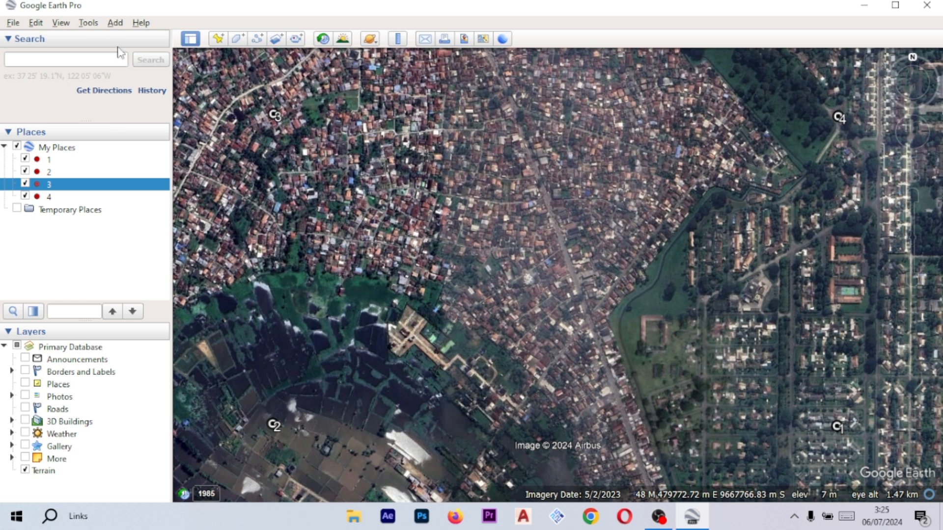
- Restart Save Image, keep the Maximum (8192x4639) resolution and map options, and open the save dialog
{"action": "left_click", "coordinate": [12, 23]}
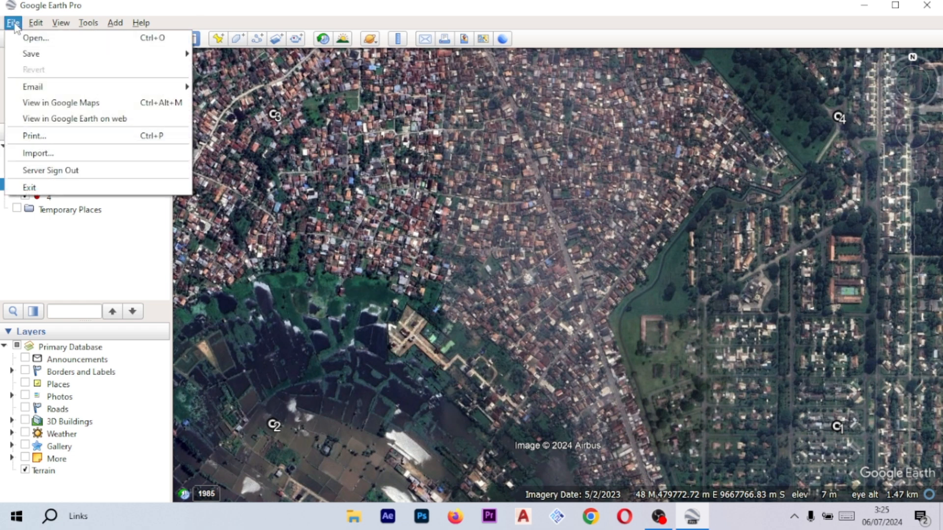
{"action": "mouse_move", "coordinate": [164, 61]}
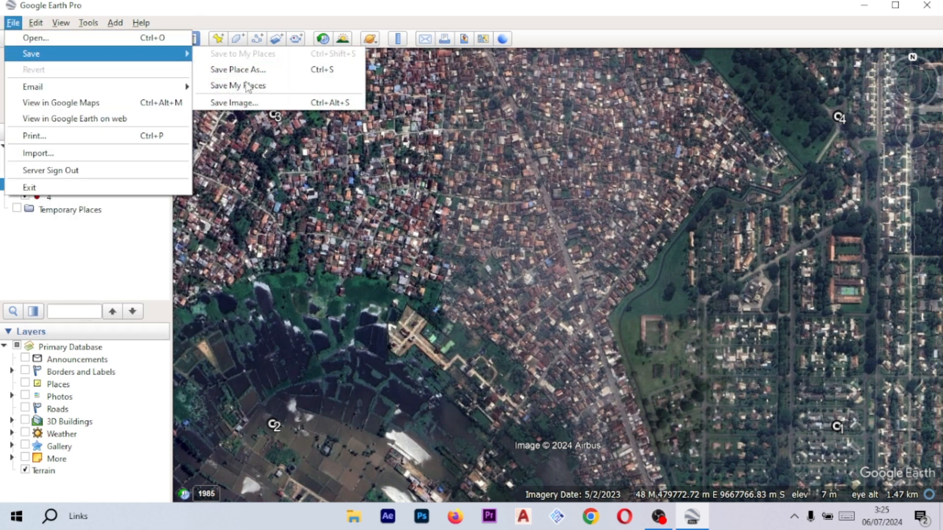
{"action": "left_click", "coordinate": [252, 102]}
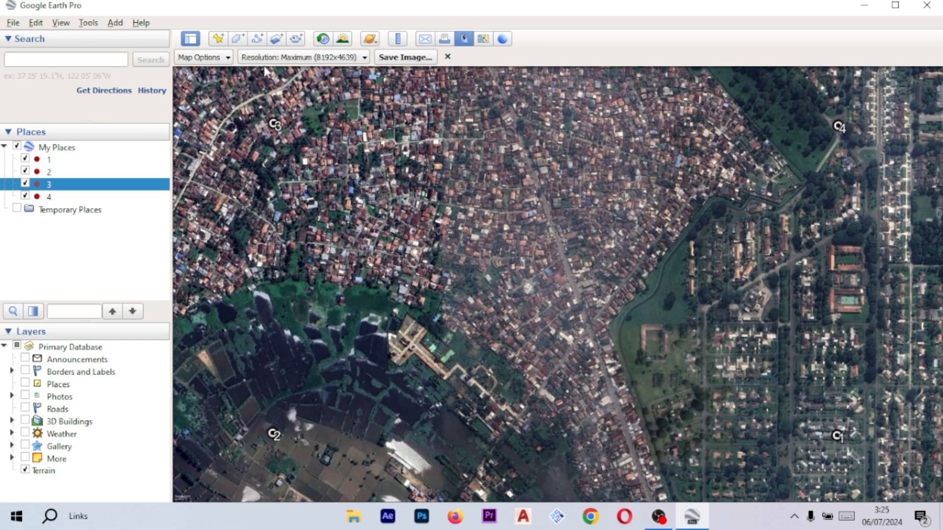
{"action": "left_click", "coordinate": [201, 58]}
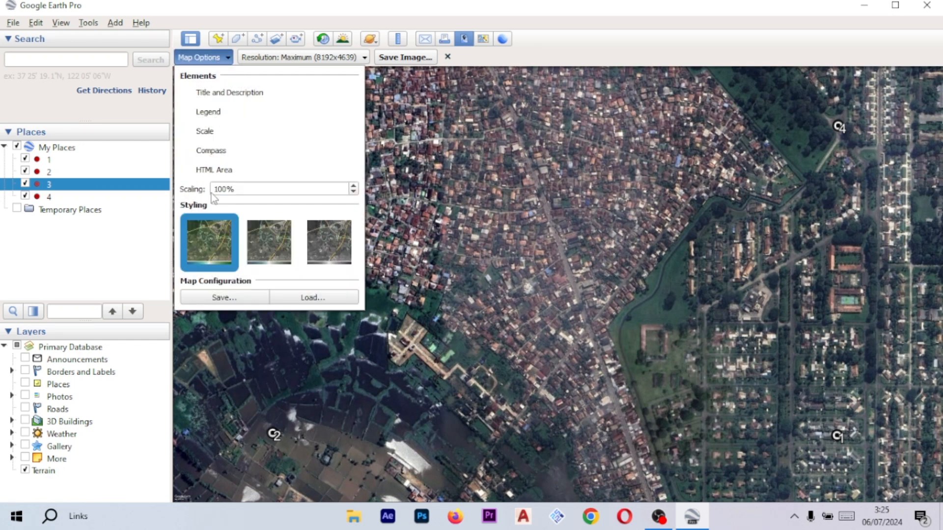
{"action": "left_click", "coordinate": [297, 57]}
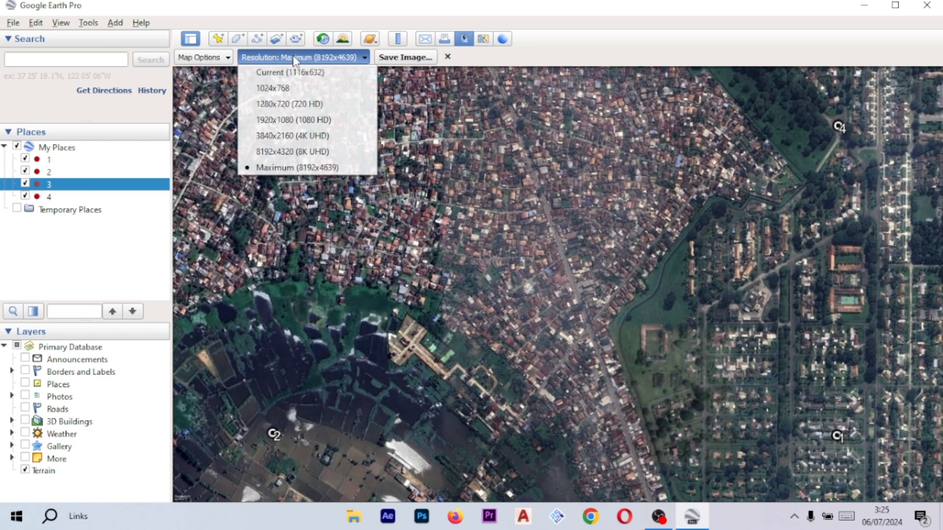
{"action": "left_click", "coordinate": [333, 60]}
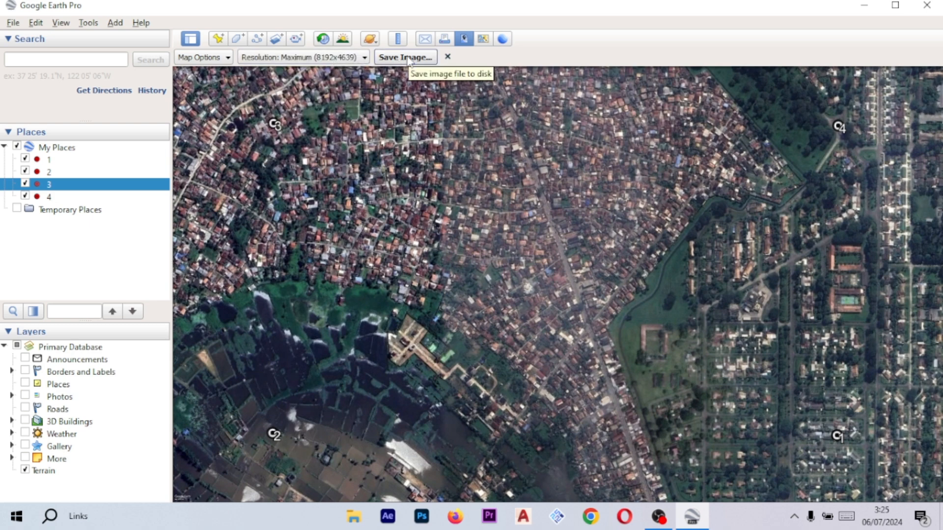
{"action": "left_click", "coordinate": [410, 59]}
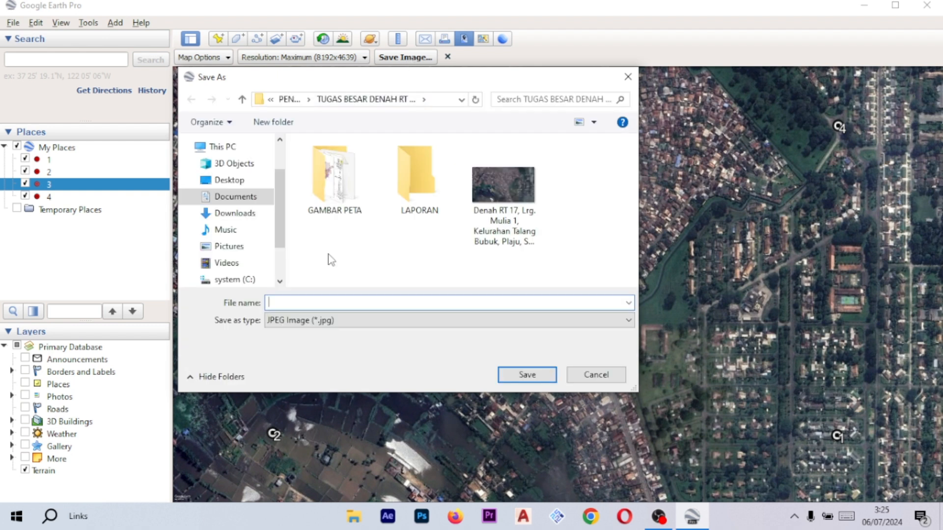
- Browse the save dialog's folders and go up to the PENGANTAR GIS DAN LDD folder
{"action": "scroll", "coordinate": [221, 209], "scroll_direction": "down", "scroll_amount": 3}
{"action": "scroll", "coordinate": [221, 213], "scroll_direction": "up", "scroll_amount": 5}
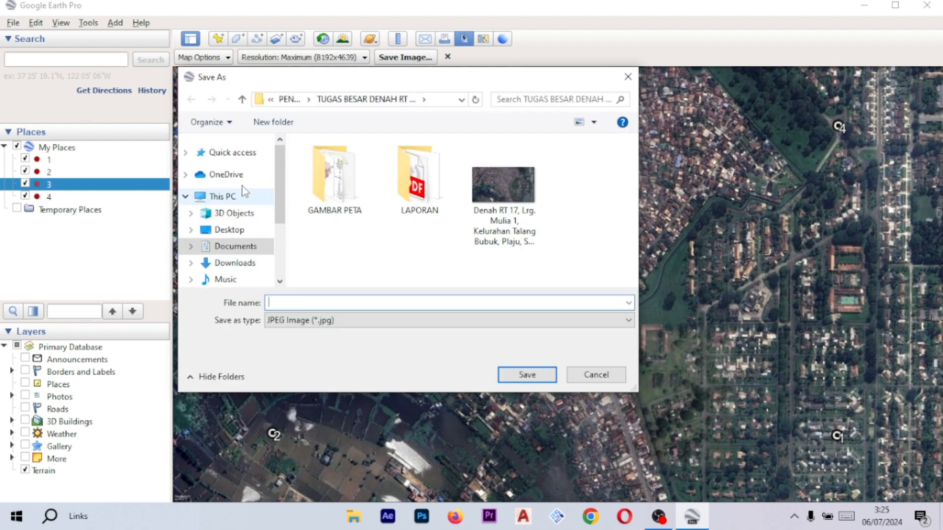
{"action": "scroll", "coordinate": [244, 192], "scroll_direction": "down", "scroll_amount": 1}
{"action": "scroll", "coordinate": [245, 199], "scroll_direction": "up", "scroll_amount": 1}
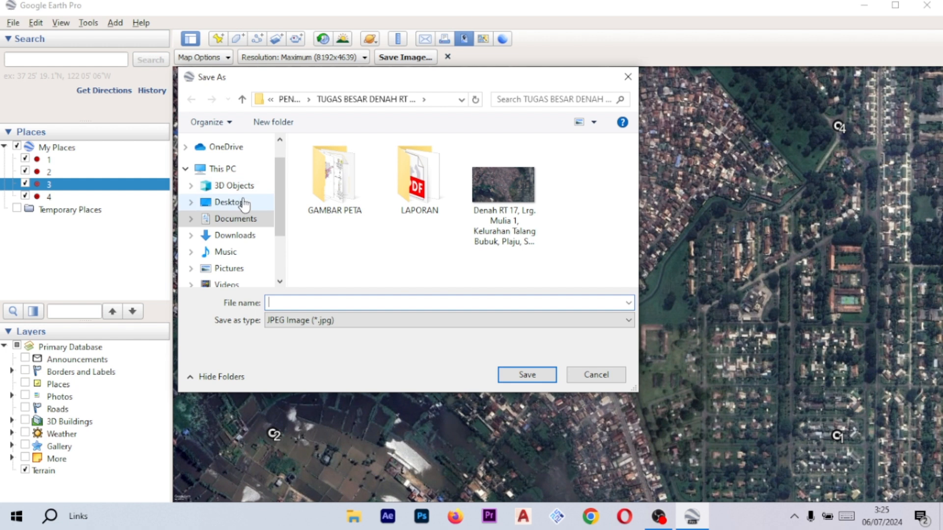
{"action": "scroll", "coordinate": [246, 209], "scroll_direction": "down", "scroll_amount": 1}
{"action": "scroll", "coordinate": [240, 230], "scroll_direction": "down", "scroll_amount": 2}
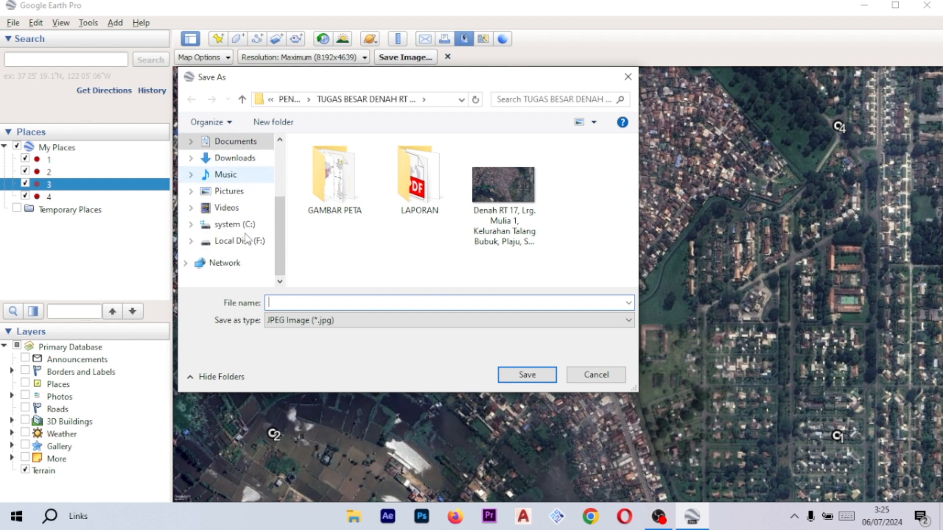
{"action": "scroll", "coordinate": [247, 240], "scroll_direction": "up", "scroll_amount": 1}
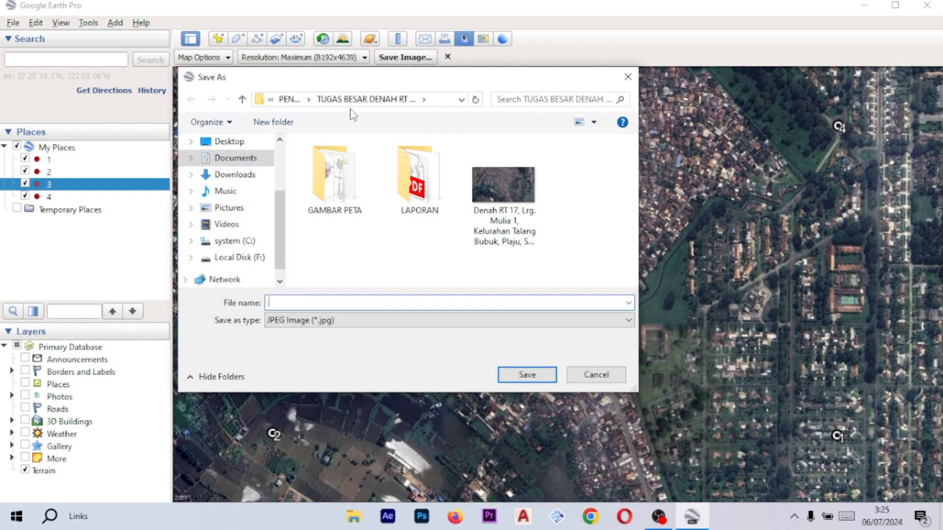
{"action": "left_click", "coordinate": [295, 101]}
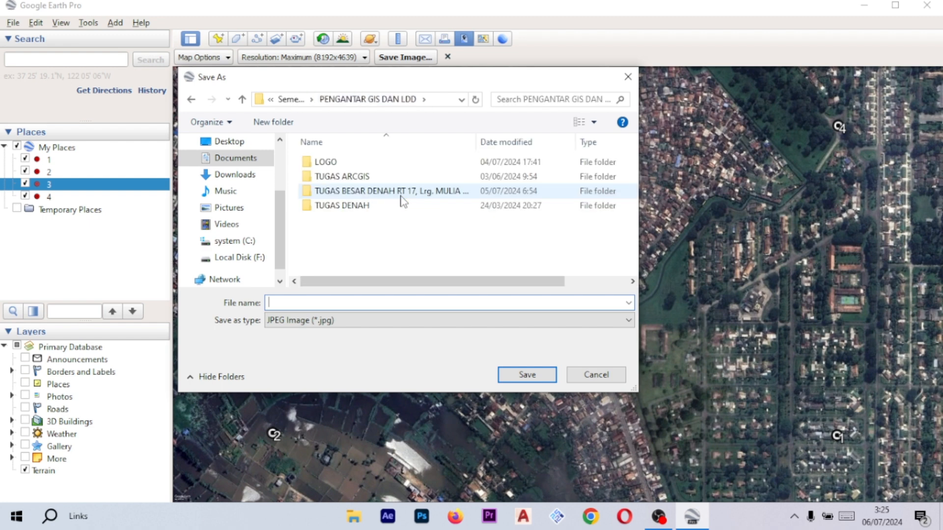
- Create a new folder named DIGITASI inside PENGANTAR GIS DAN LDD
{"action": "right_click", "coordinate": [402, 235]}
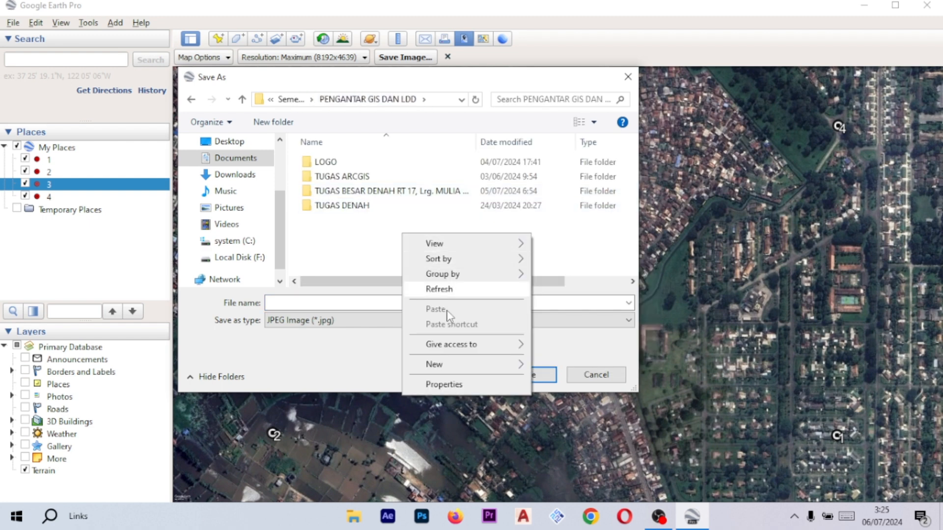
{"action": "mouse_move", "coordinate": [474, 374]}
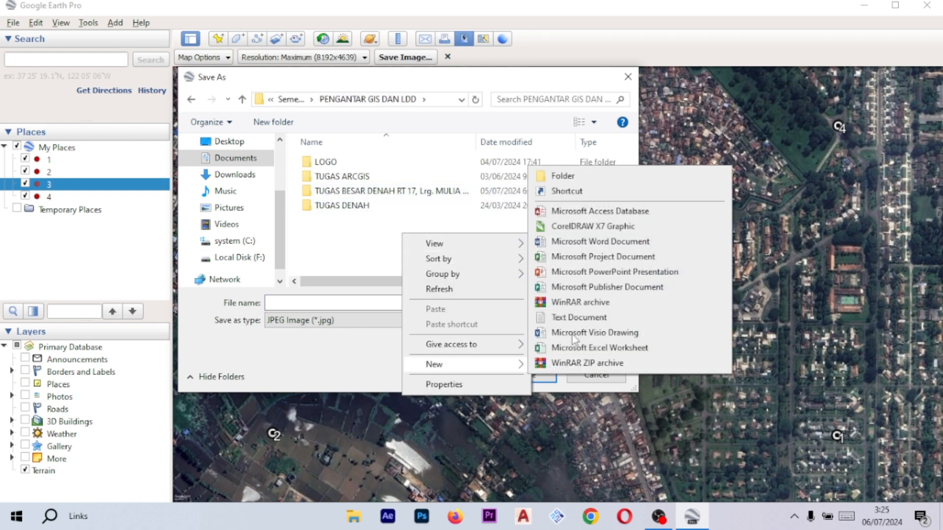
{"action": "left_click", "coordinate": [563, 177]}
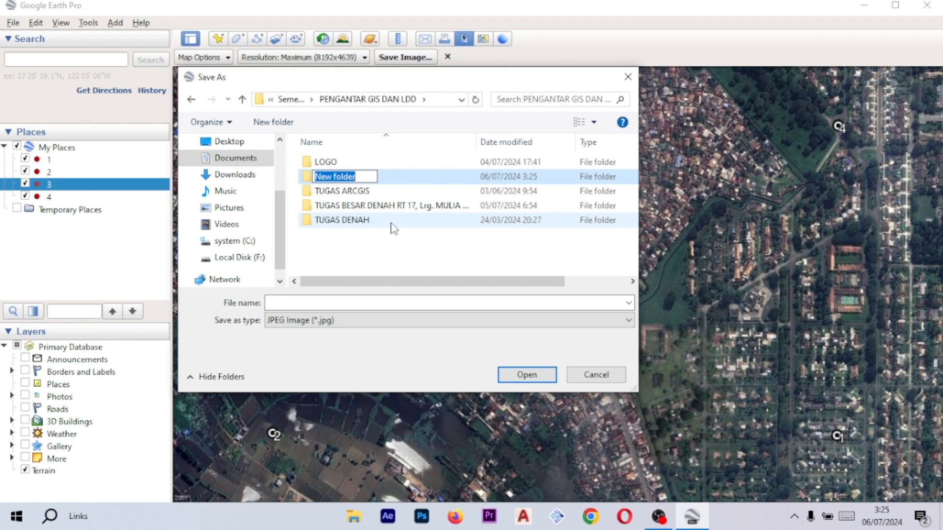
{"action": "type", "text": "digi"}
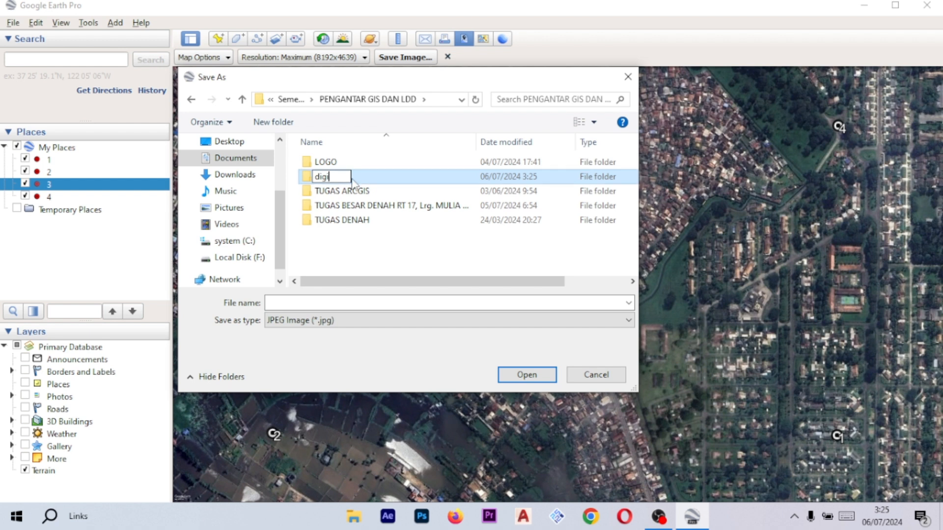
{"action": "key", "text": "BackSpace"}
{"action": "key", "text": "BackSpace"}
{"action": "key", "text": "BackSpace"}
{"action": "key", "text": "Caps_Lock"}
{"action": "type", "text": "DIGITASI"}
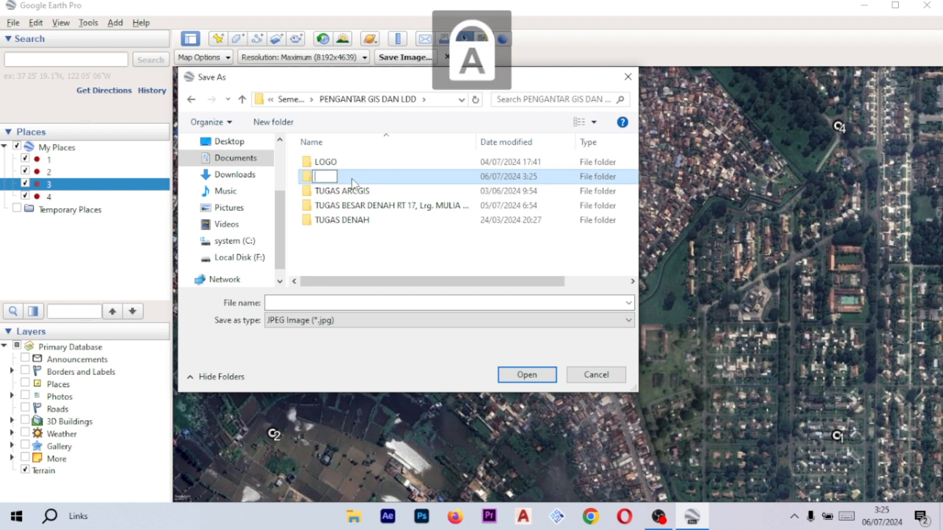
{"action": "key", "text": "Caps_Lock"}
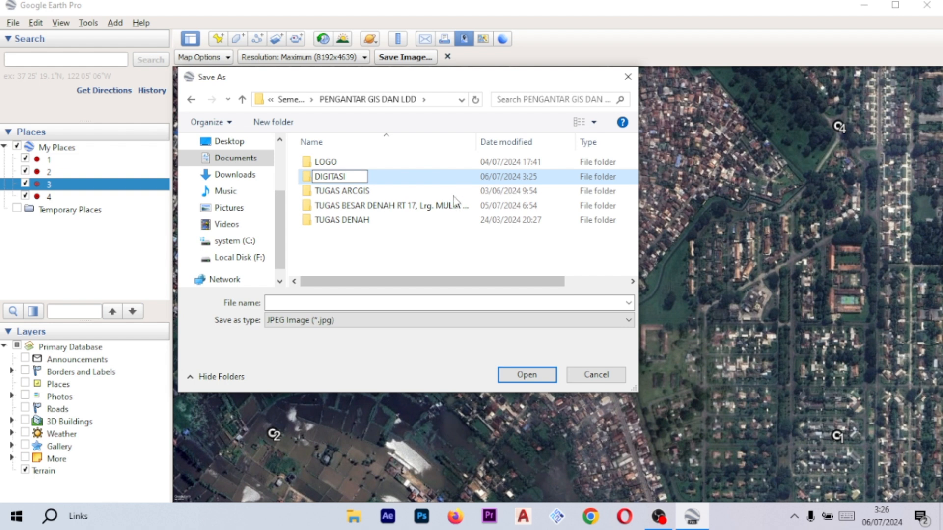
{"action": "left_click", "coordinate": [453, 260]}
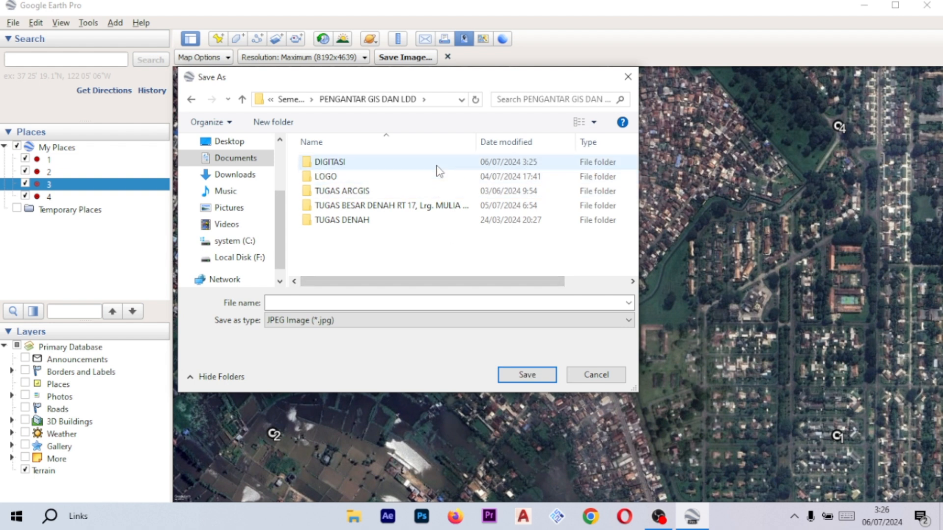
- Open the DIGITASI folder and save the map image as Peta Citra
{"action": "double_click", "coordinate": [438, 164]}
{"action": "left_click", "coordinate": [406, 302]}
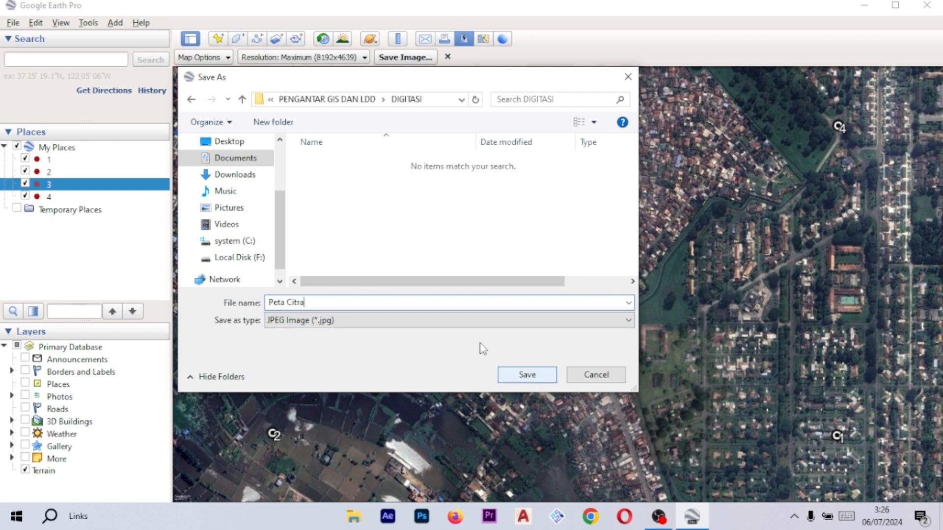
{"action": "left_click", "coordinate": [513, 377]}
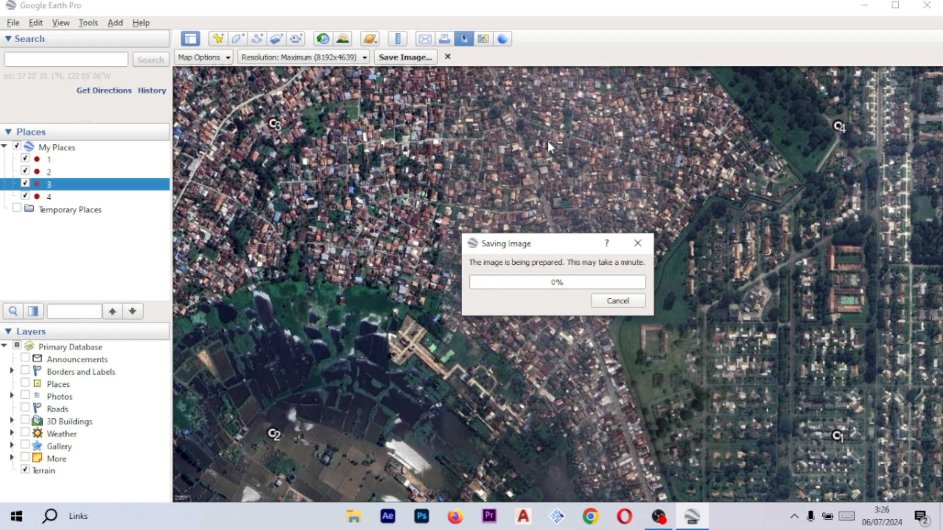
{"action": "left_click", "coordinate": [634, 237]}
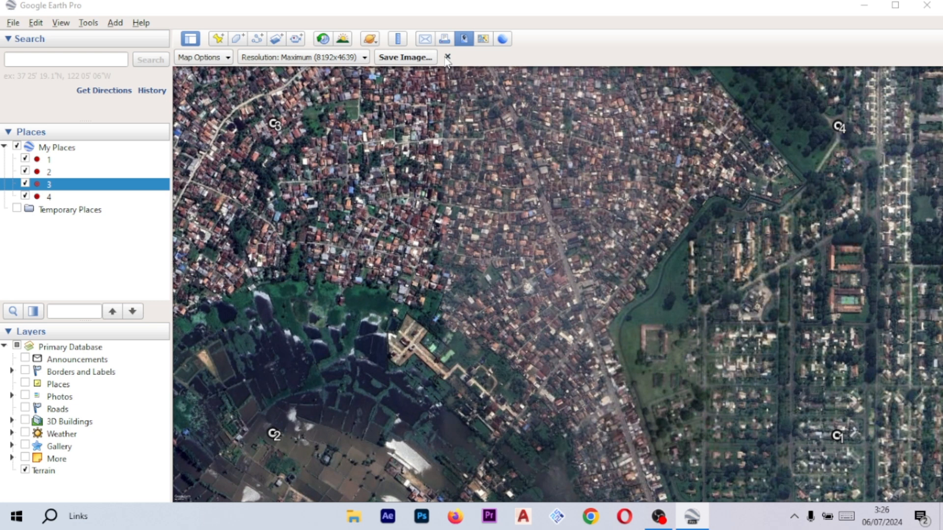
- Close the Save Image bar and check placemark 1's coordinates in its properties
{"action": "left_click", "coordinate": [447, 57]}
{"action": "right_click", "coordinate": [270, 112]}
{"action": "left_click", "coordinate": [353, 294]}
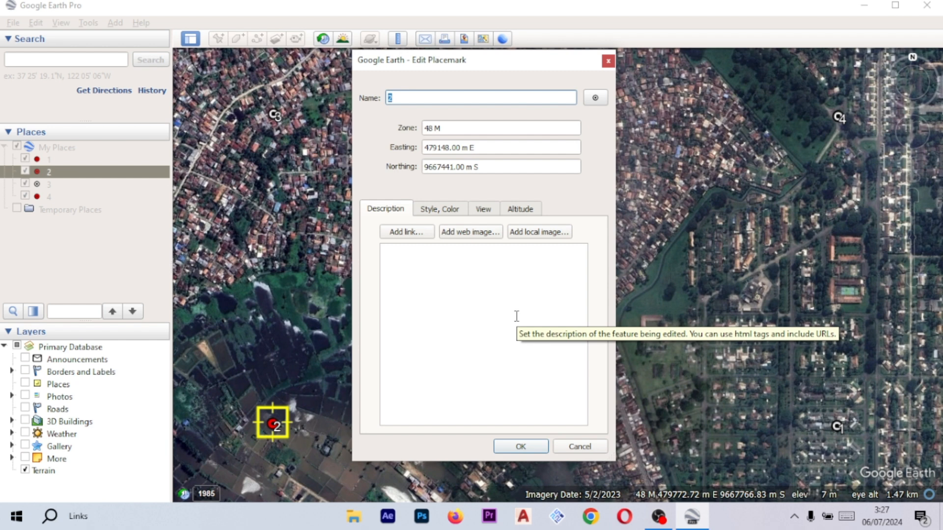
{"action": "left_click", "coordinate": [521, 447]}
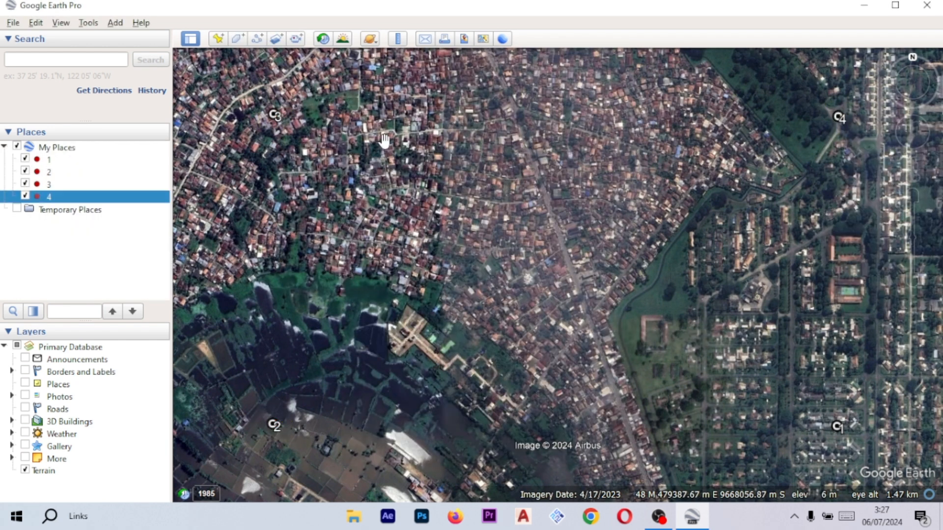
- Save the map image again as Peta Citra.jpg in the DIGITASI folder and close the Save Image bar
{"action": "left_click", "coordinate": [13, 23]}
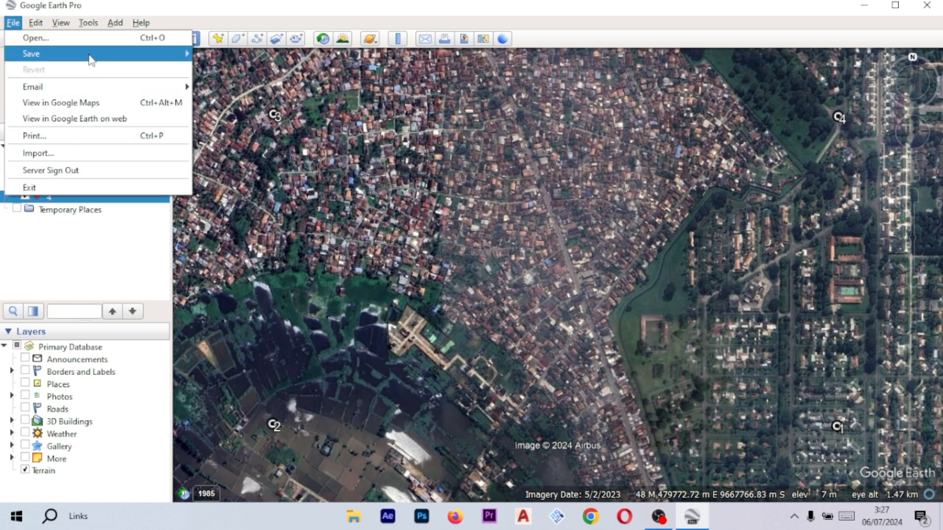
{"action": "mouse_move", "coordinate": [91, 59]}
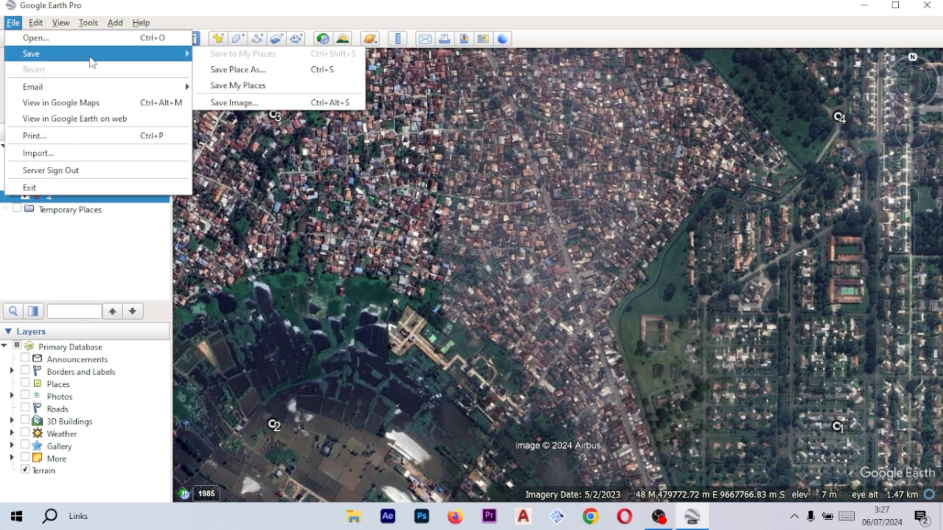
{"action": "left_click", "coordinate": [246, 103]}
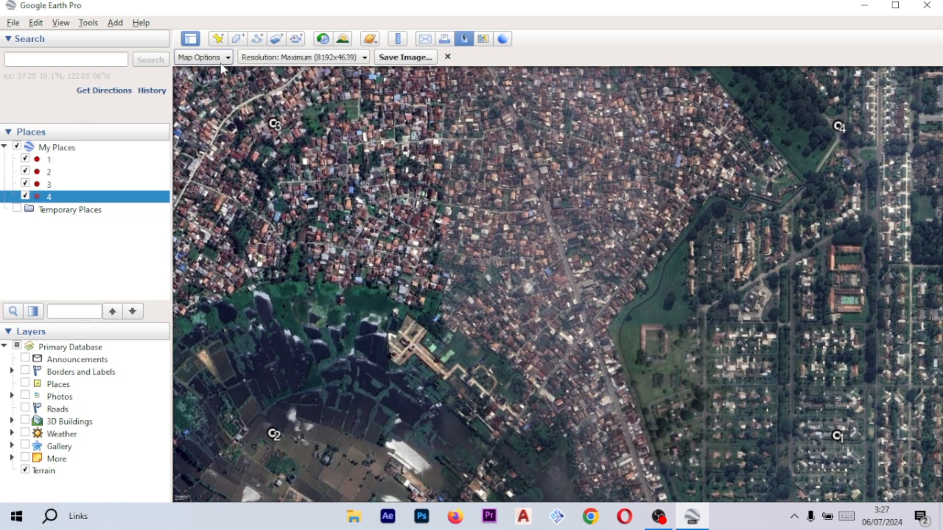
{"action": "left_click", "coordinate": [404, 59]}
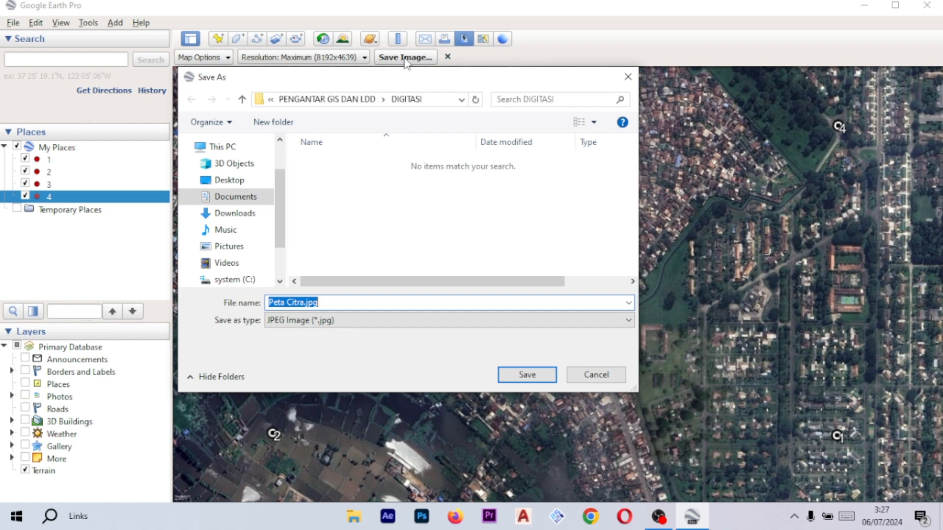
{"action": "left_click", "coordinate": [536, 375]}
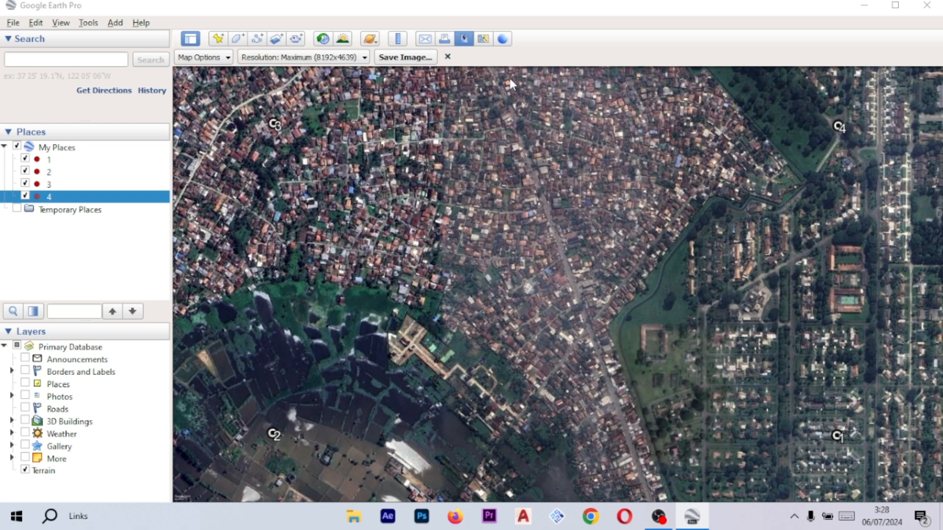
{"action": "left_click", "coordinate": [447, 57]}
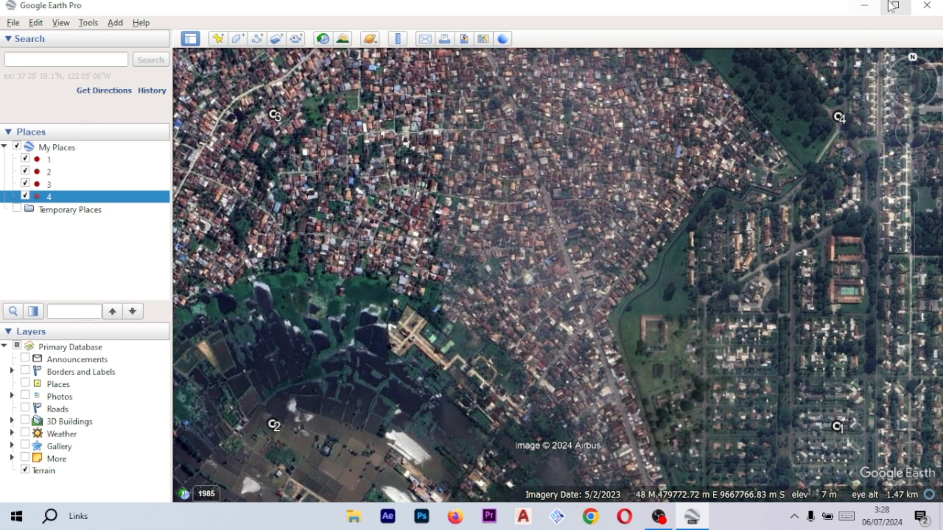
- Minimize Google Earth and launch ArcCatalog 10.8 from the ArcGIS programs in the Start menu
{"action": "left_click", "coordinate": [864, 6]}
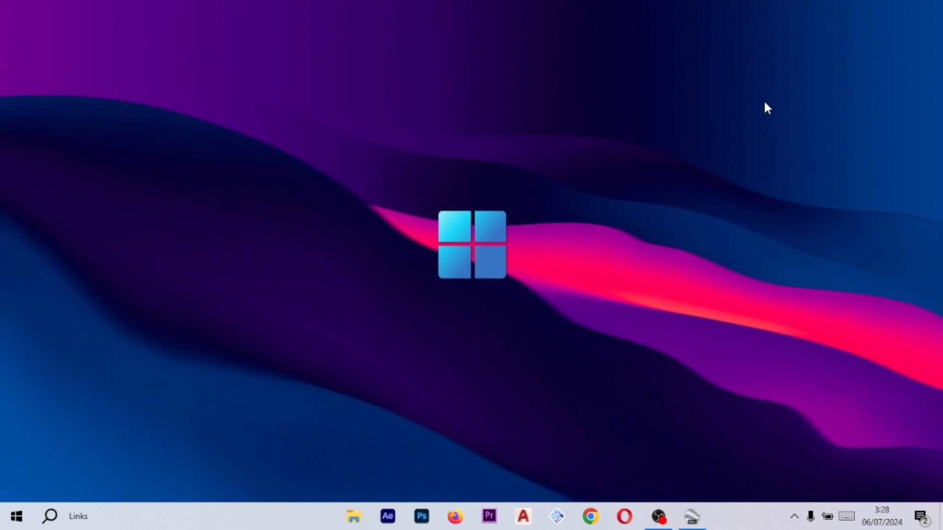
{"action": "left_click", "coordinate": [35, 507]}
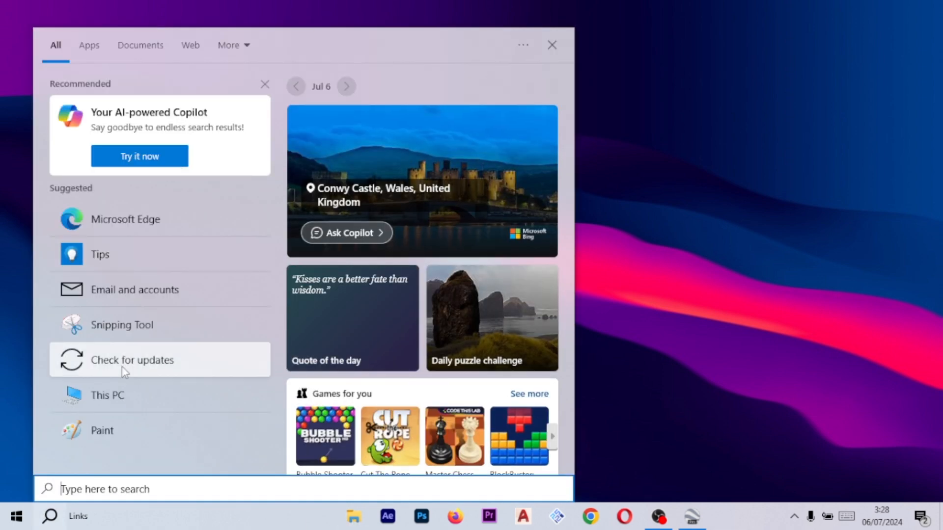
{"action": "left_click", "coordinate": [265, 84]}
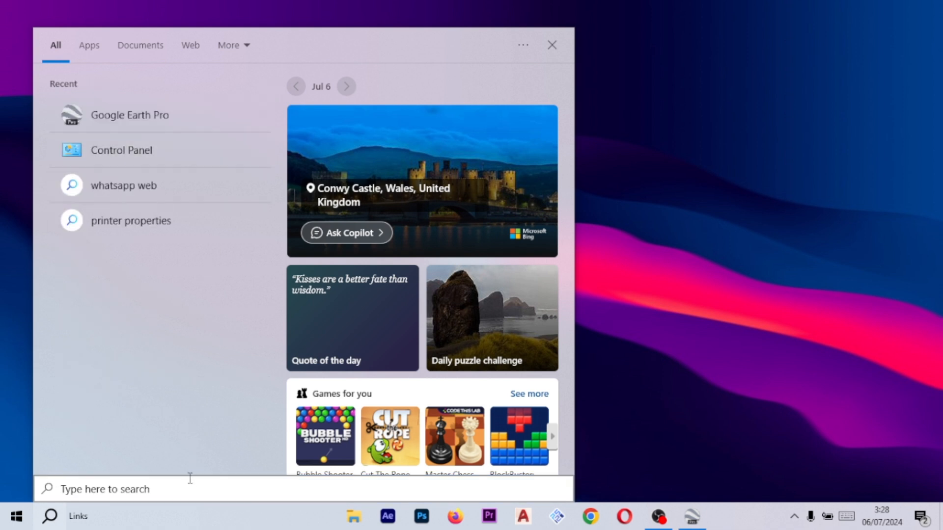
{"action": "left_click", "coordinate": [172, 494]}
{"action": "type", "text": "arc"}
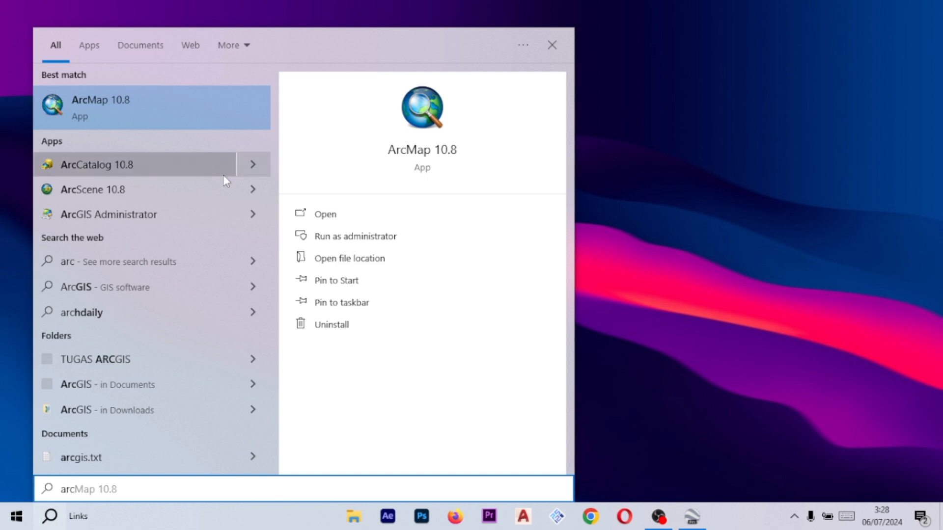
{"action": "key", "text": "Return"}
{"action": "key", "text": "super"}
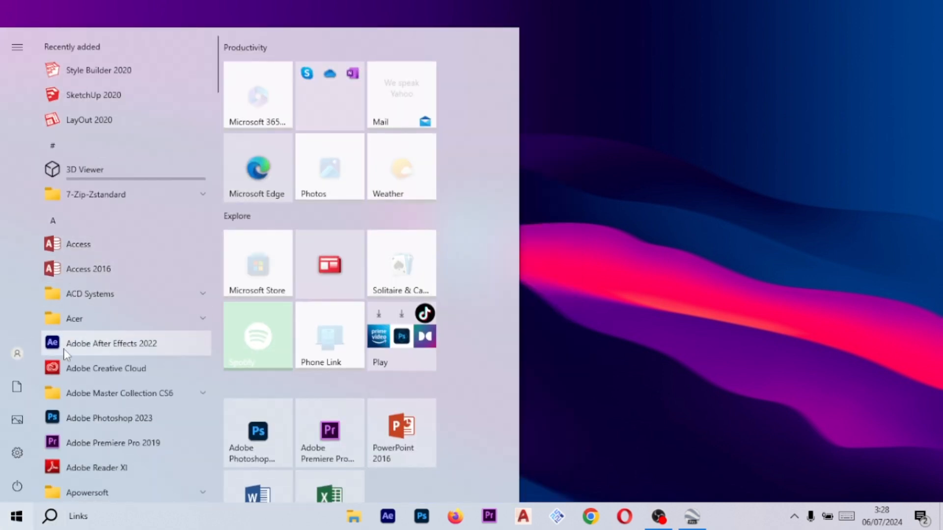
{"action": "scroll", "coordinate": [103, 392], "scroll_direction": "down", "scroll_amount": 3}
{"action": "scroll", "coordinate": [106, 414], "scroll_direction": "down", "scroll_amount": 1}
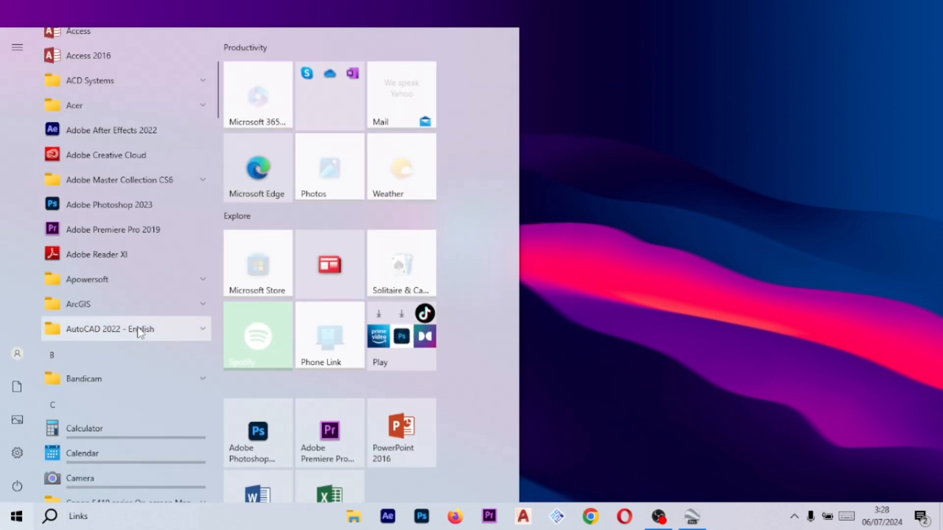
{"action": "left_click", "coordinate": [158, 302]}
{"action": "scroll", "coordinate": [122, 322], "scroll_direction": "down", "scroll_amount": 3}
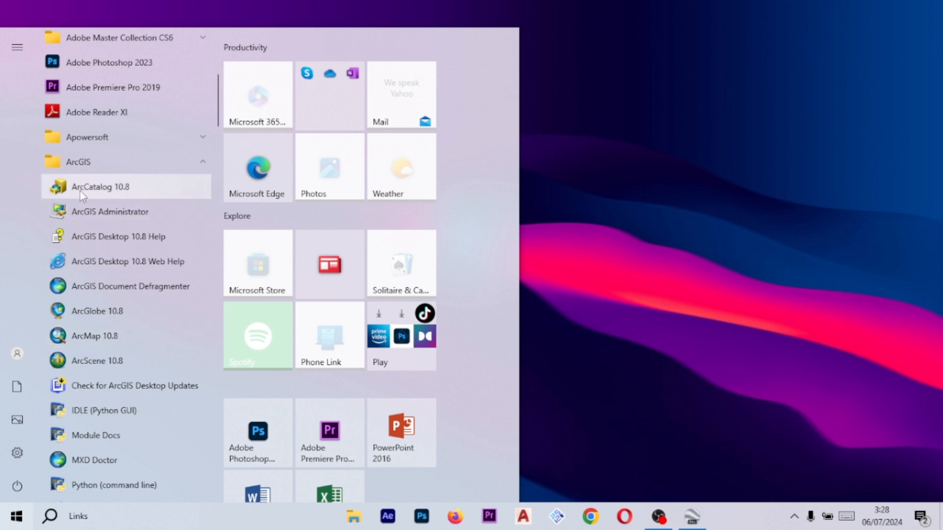
{"action": "left_click", "coordinate": [676, 236]}
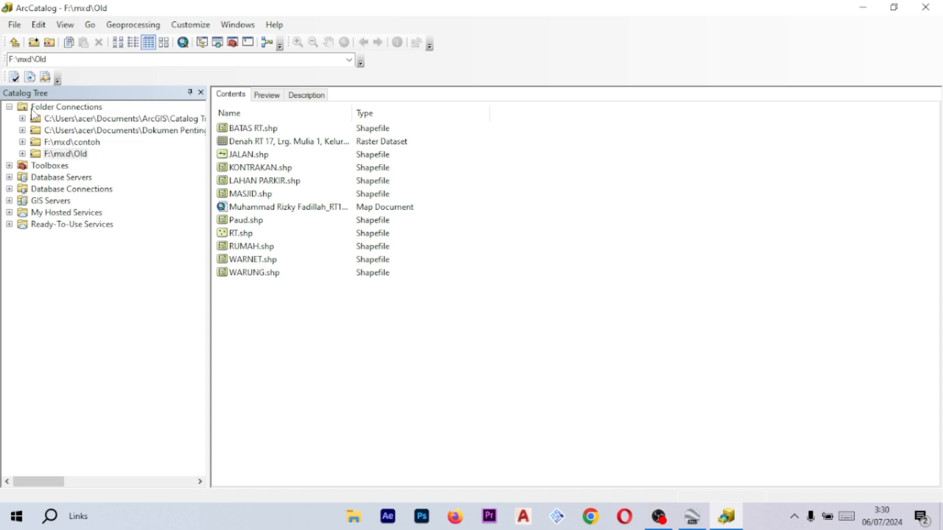
- Add a folder connection to the DIGITASI folder inside PENGANTAR GIS DAN LDD
{"action": "left_click", "coordinate": [66, 106]}
{"action": "right_click", "coordinate": [95, 109]}
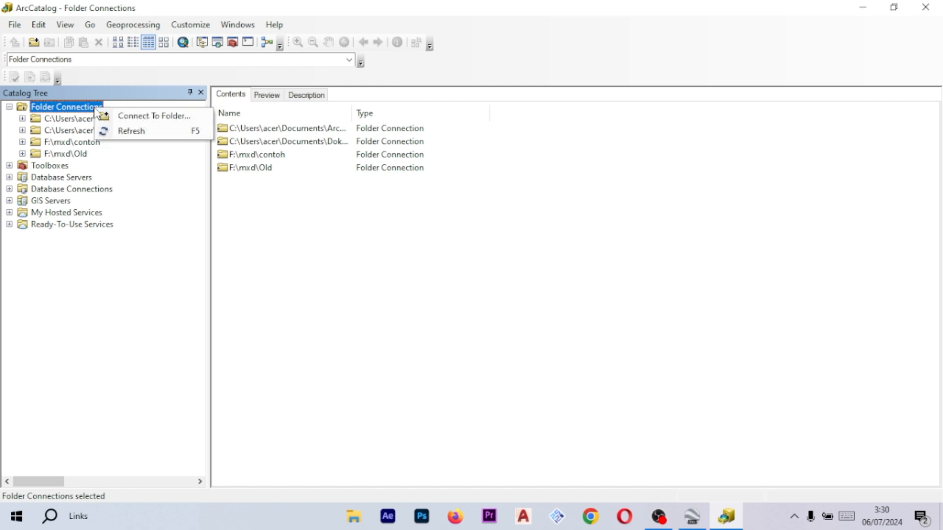
{"action": "left_click", "coordinate": [159, 313]}
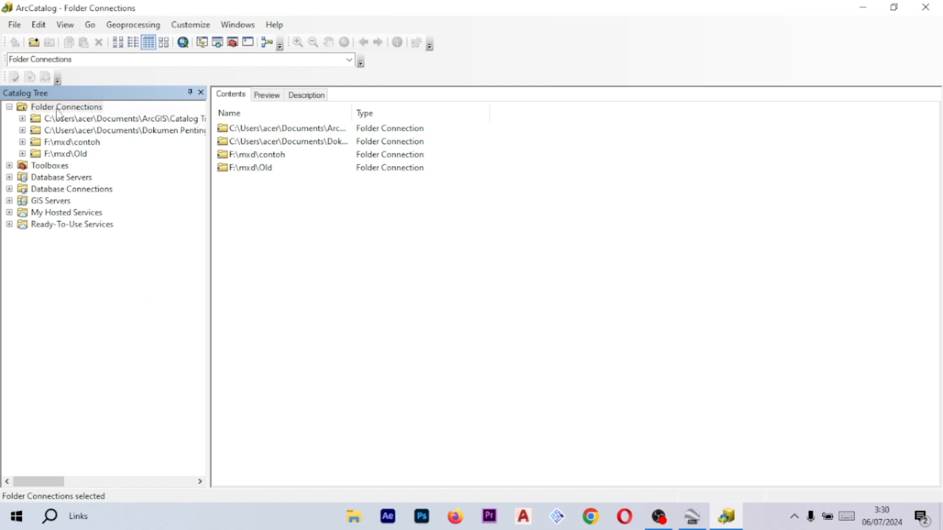
{"action": "left_click", "coordinate": [10, 107]}
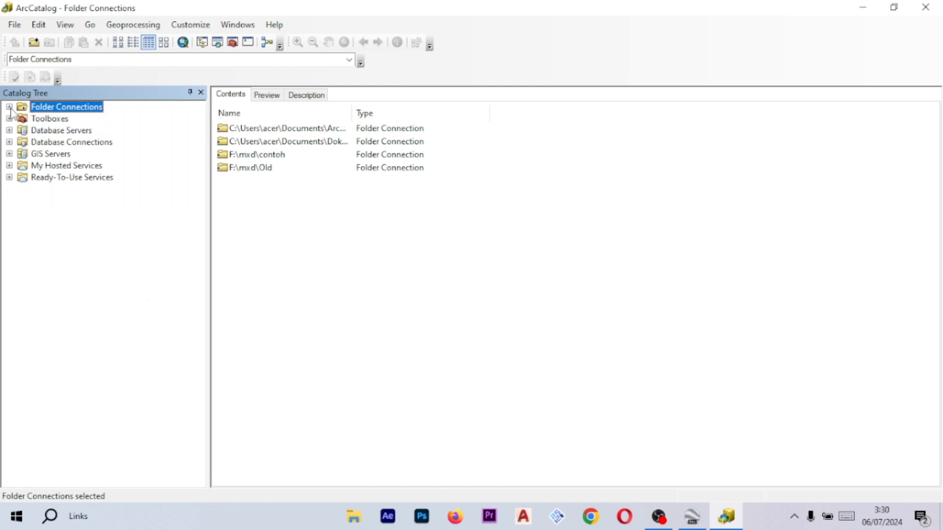
{"action": "right_click", "coordinate": [68, 104]}
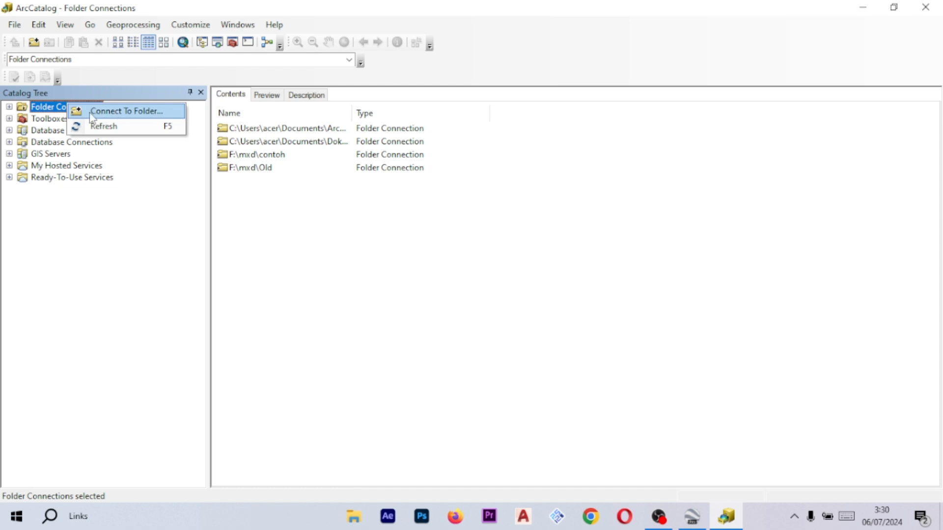
{"action": "left_click", "coordinate": [107, 110]}
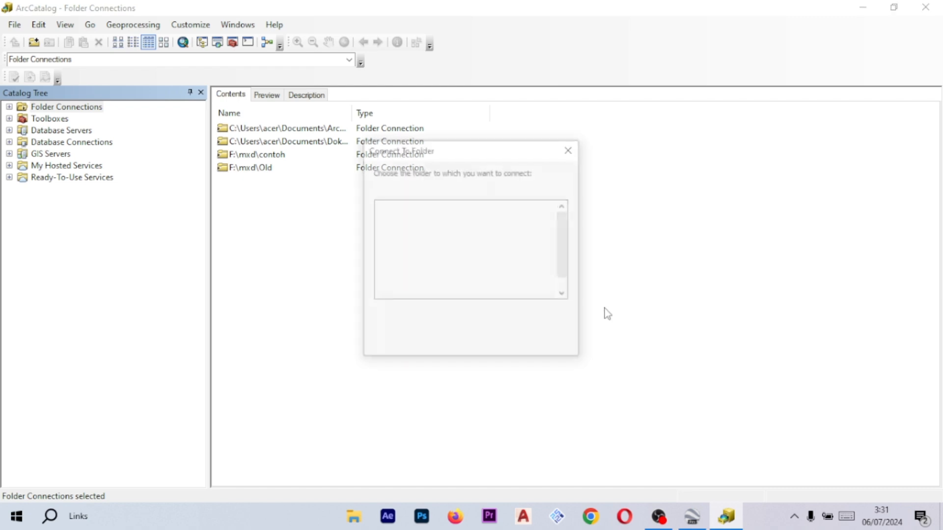
{"action": "scroll", "coordinate": [567, 241], "scroll_direction": "down", "scroll_amount": 1}
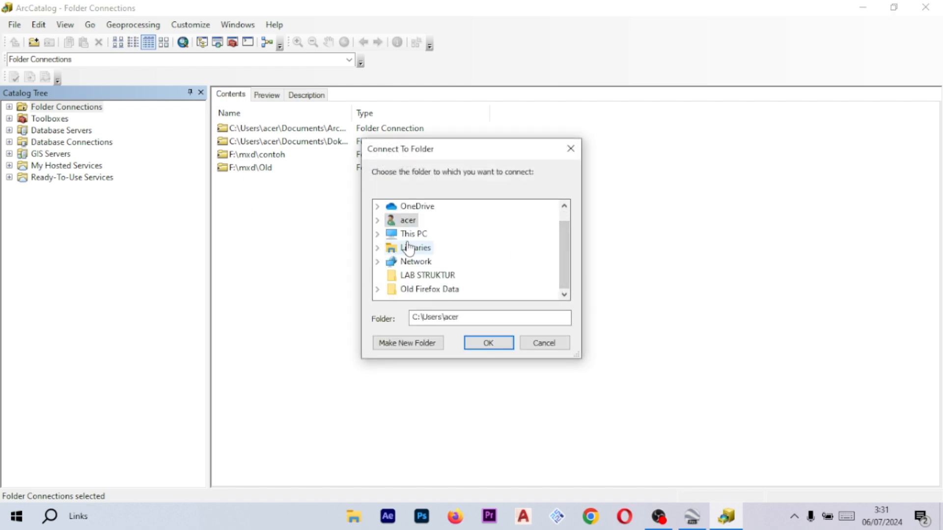
{"action": "left_click", "coordinate": [378, 235]}
{"action": "scroll", "coordinate": [422, 252], "scroll_direction": "down", "scroll_amount": 1}
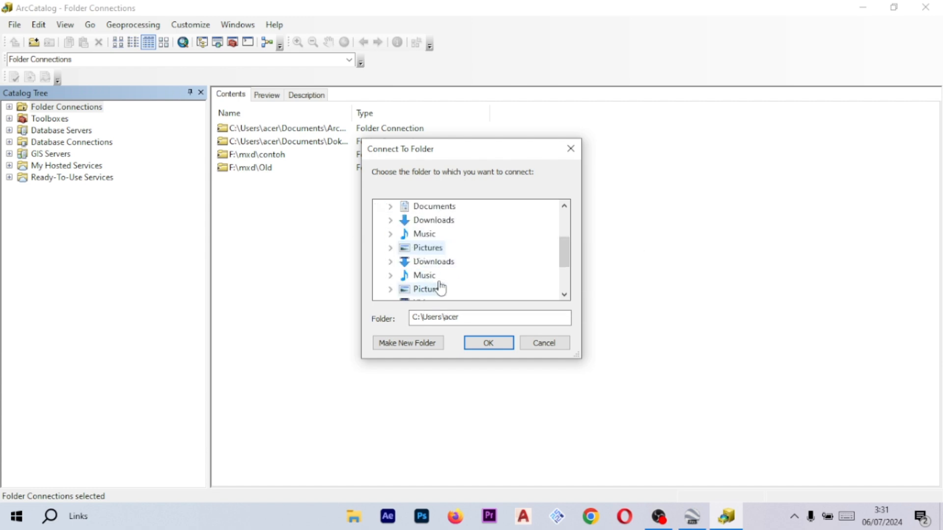
{"action": "scroll", "coordinate": [417, 276], "scroll_direction": "up", "scroll_amount": 1}
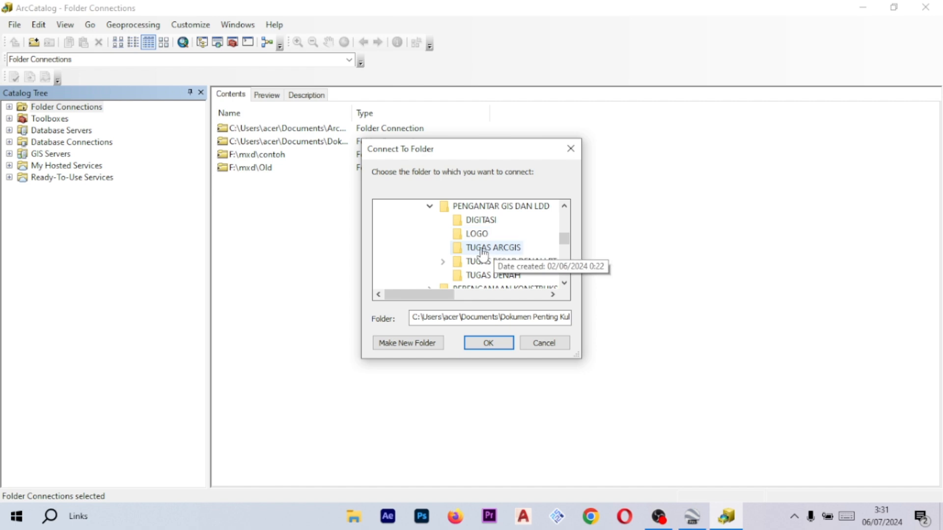
{"action": "left_click", "coordinate": [476, 223]}
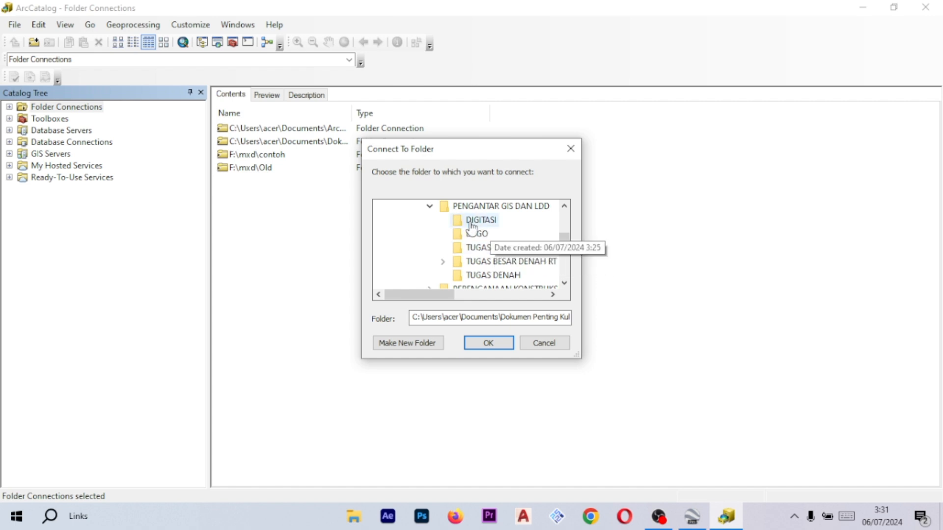
{"action": "left_click", "coordinate": [494, 344]}
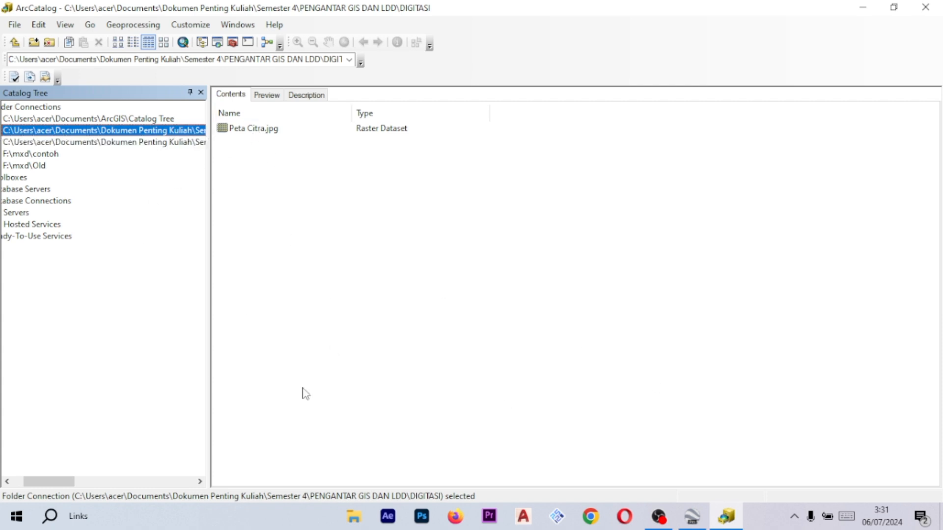
- Open the properties of Peta Citra.jpg and examine its extent and spatial reference entries
{"action": "right_click", "coordinate": [295, 130]}
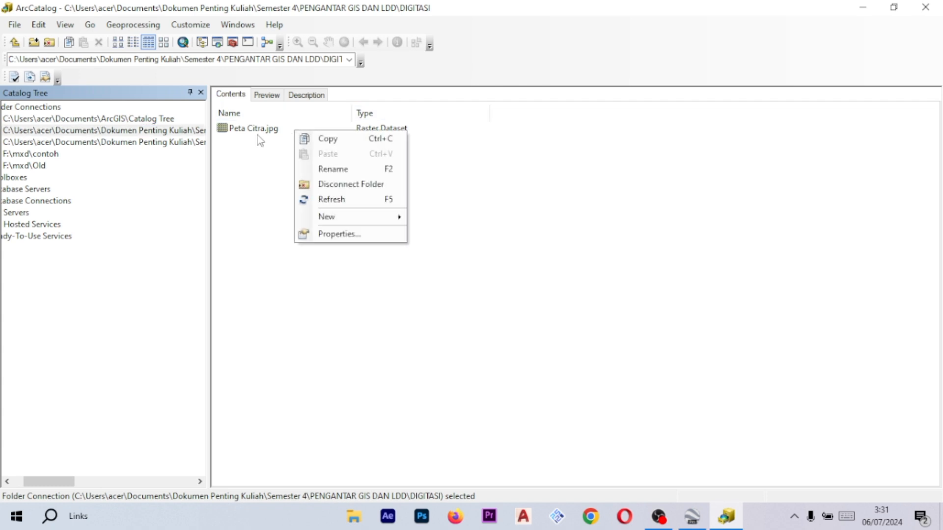
{"action": "left_click", "coordinate": [261, 139]}
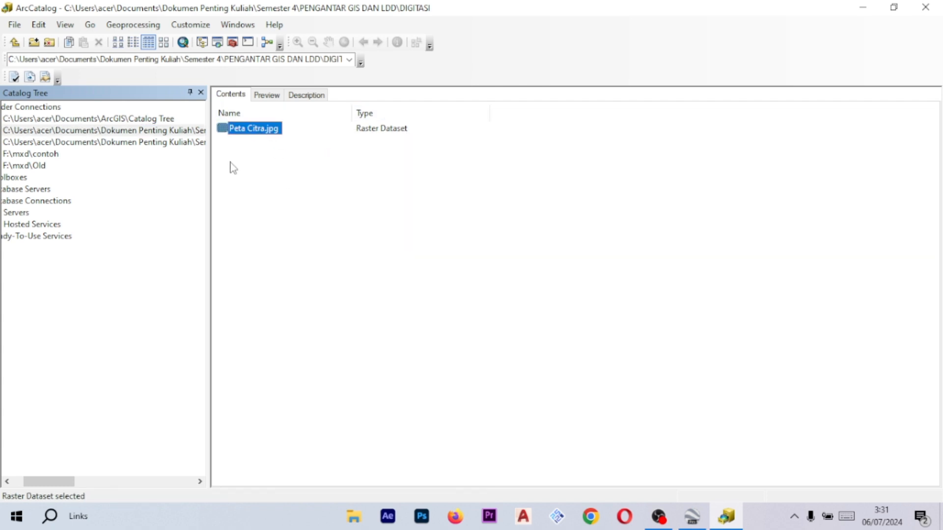
{"action": "right_click", "coordinate": [258, 130]}
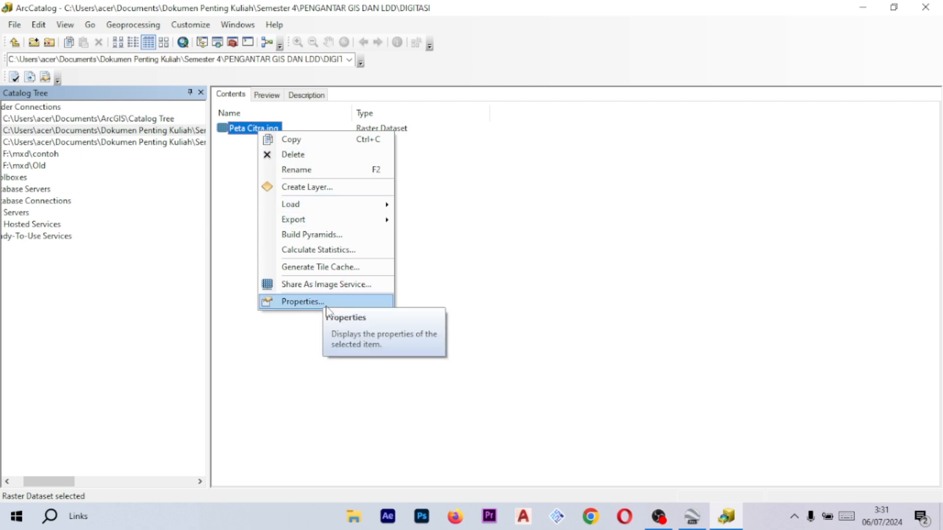
{"action": "left_click", "coordinate": [314, 301]}
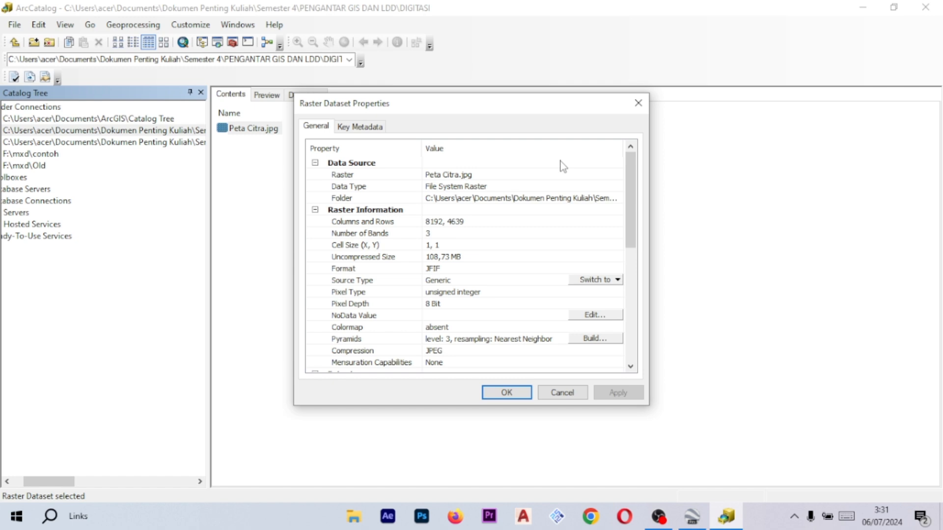
{"action": "scroll", "coordinate": [545, 164], "scroll_direction": "down", "scroll_amount": 6}
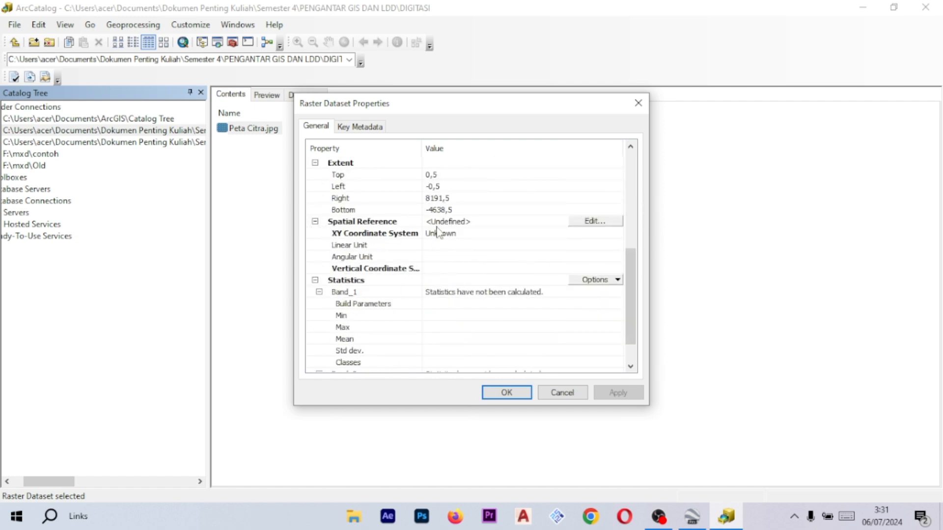
{"action": "scroll", "coordinate": [497, 241], "scroll_direction": "up", "scroll_amount": 6}
{"action": "scroll", "coordinate": [497, 241], "scroll_direction": "down", "scroll_amount": 7}
{"action": "scroll", "coordinate": [432, 232], "scroll_direction": "up", "scroll_amount": 2}
{"action": "scroll", "coordinate": [374, 231], "scroll_direction": "down", "scroll_amount": 1}
- Set the Peta Citra.jpg spatial reference to WGS 1984 UTM Zone 48S from the projected UTM Southern Hemisphere systems
{"action": "left_click", "coordinate": [606, 223]}
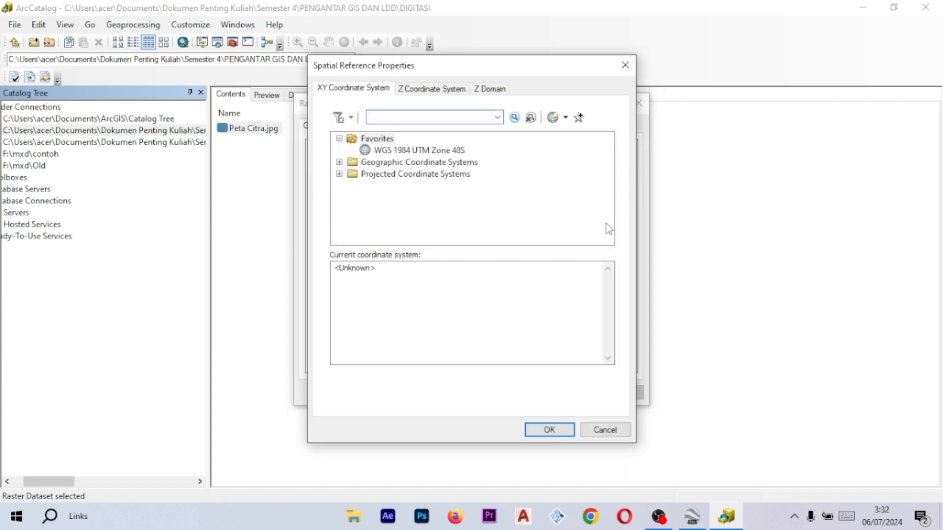
{"action": "left_click", "coordinate": [339, 139]}
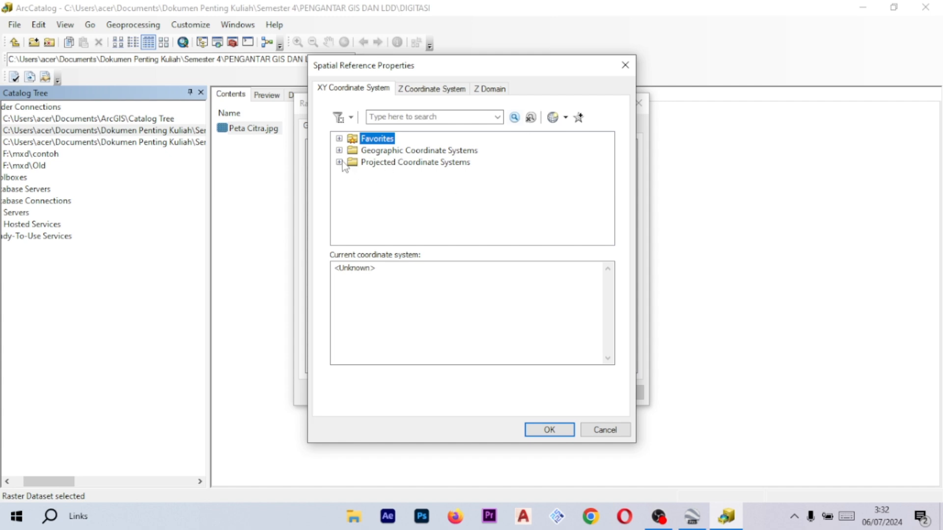
{"action": "left_click", "coordinate": [379, 164]}
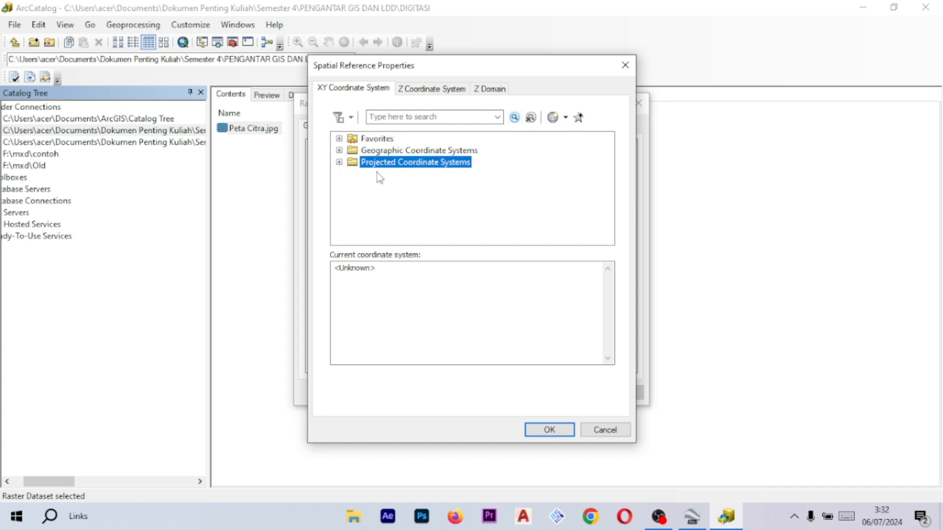
{"action": "left_click", "coordinate": [339, 162]}
{"action": "scroll", "coordinate": [400, 184], "scroll_direction": "up", "scroll_amount": 1}
{"action": "scroll", "coordinate": [402, 189], "scroll_direction": "down", "scroll_amount": 3}
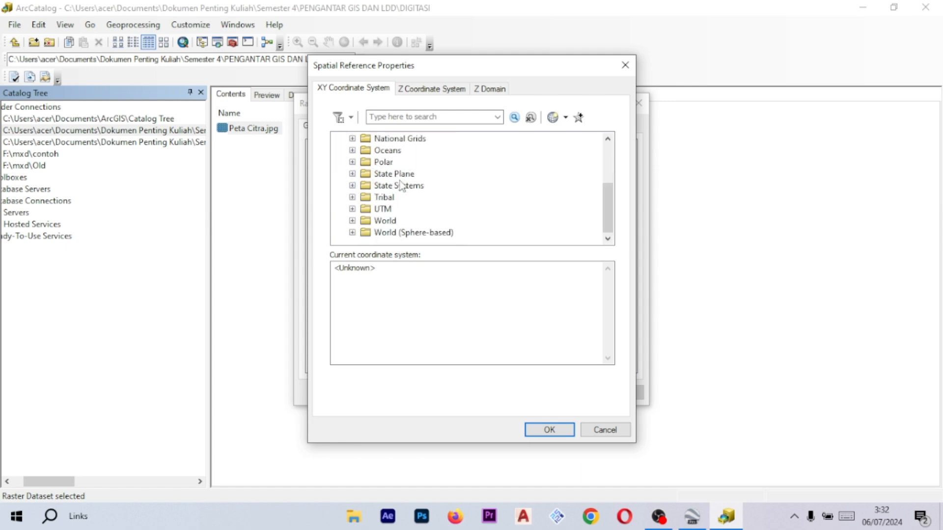
{"action": "left_click", "coordinate": [352, 209]}
{"action": "scroll", "coordinate": [388, 201], "scroll_direction": "down", "scroll_amount": 3}
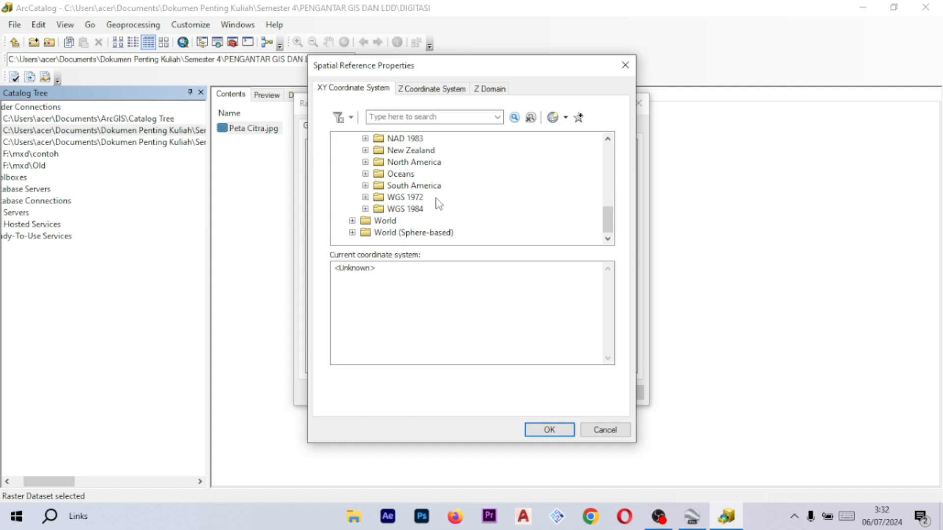
{"action": "left_click", "coordinate": [365, 209]}
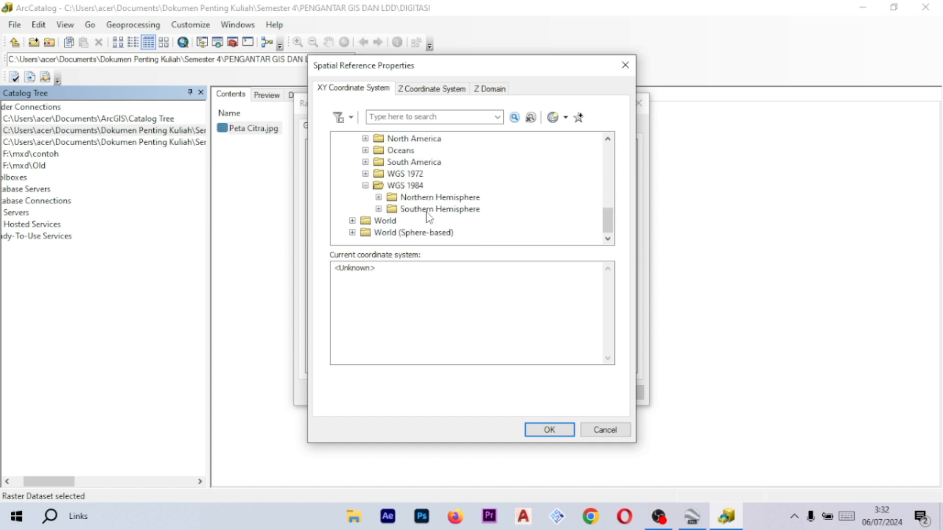
{"action": "left_click", "coordinate": [391, 209]}
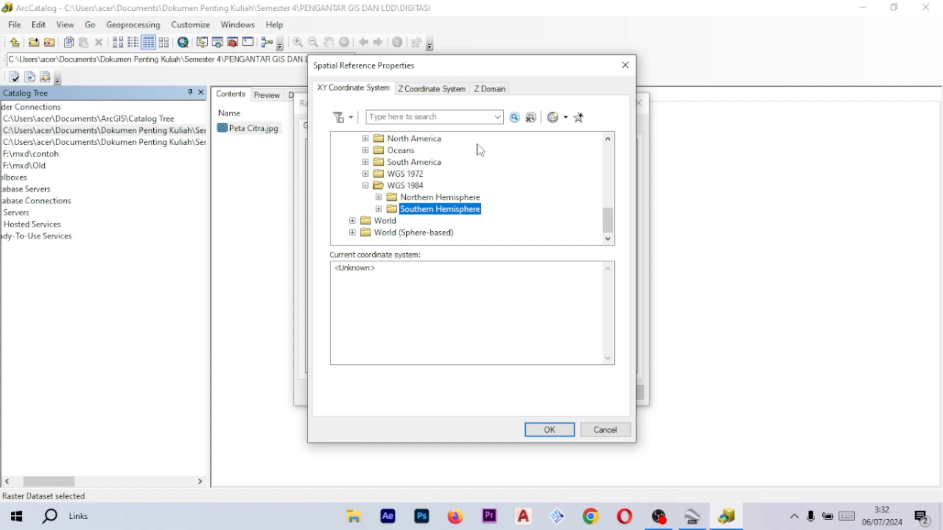
{"action": "left_click", "coordinate": [378, 209]}
{"action": "scroll", "coordinate": [421, 206], "scroll_direction": "down", "scroll_amount": 3}
{"action": "scroll", "coordinate": [425, 204], "scroll_direction": "up", "scroll_amount": 3}
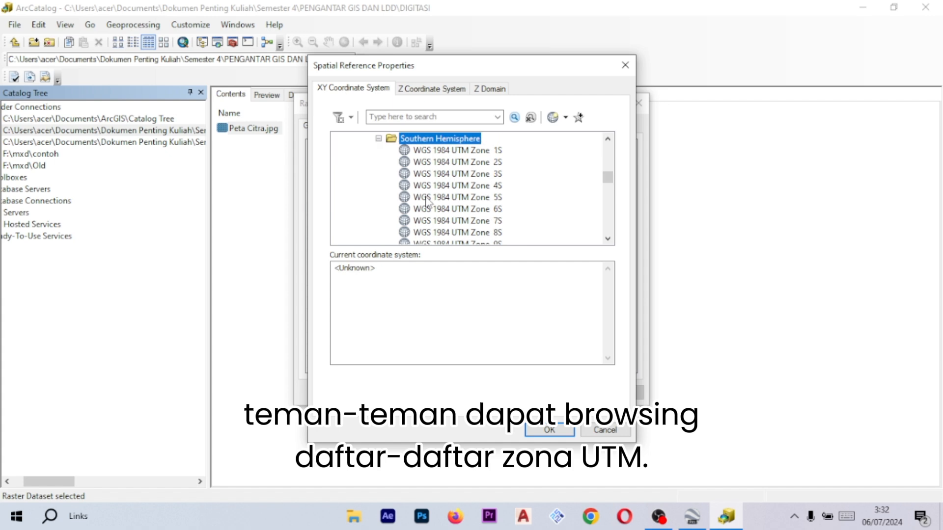
{"action": "scroll", "coordinate": [425, 201], "scroll_direction": "down", "scroll_amount": 12}
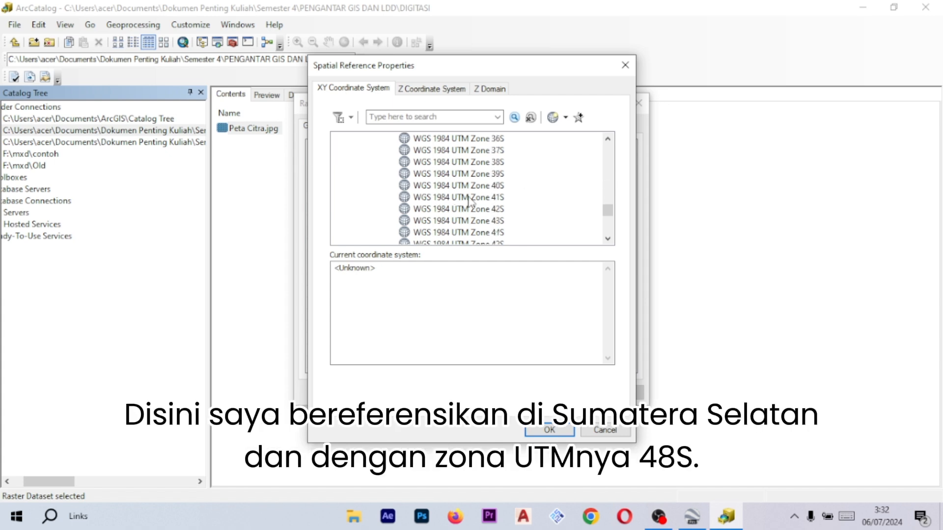
{"action": "scroll", "coordinate": [469, 201], "scroll_direction": "down", "scroll_amount": 2}
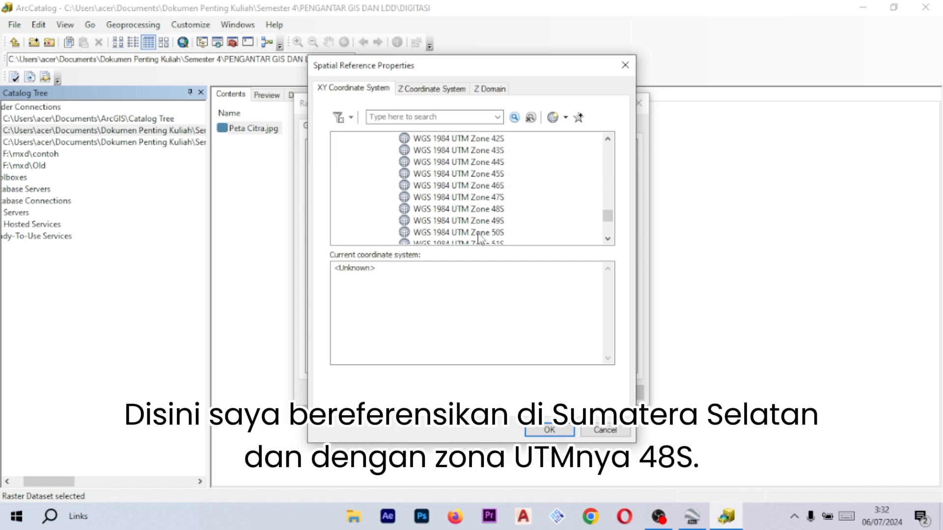
{"action": "left_click", "coordinate": [498, 211]}
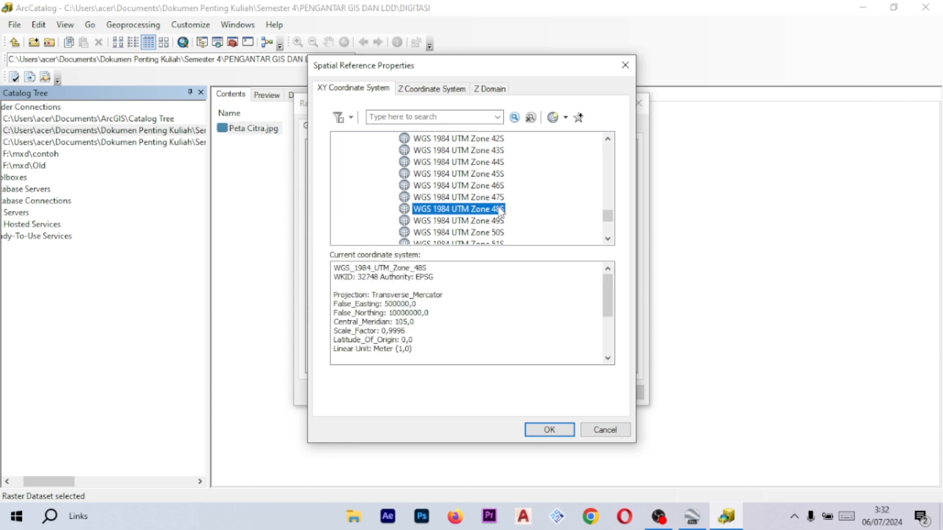
{"action": "left_click", "coordinate": [550, 430]}
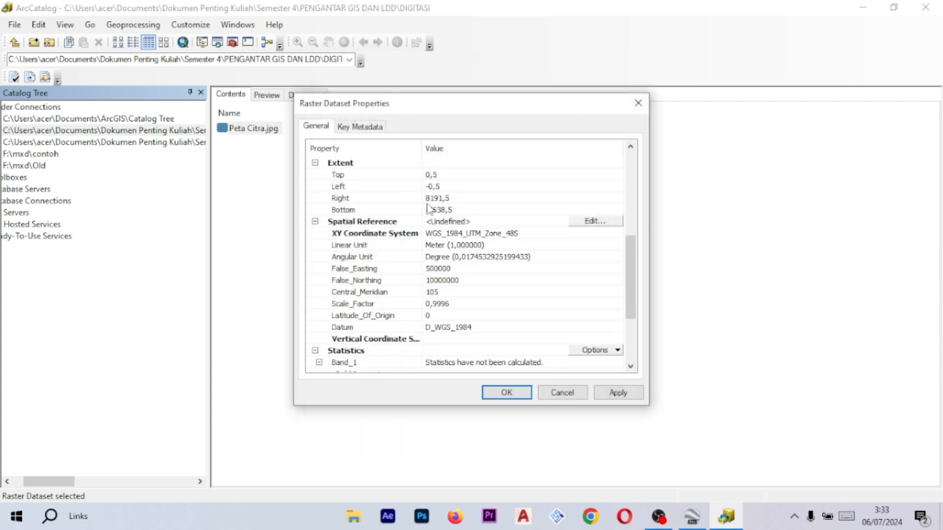
- Reopen the spatial reference editor and select WGS 1984 UTM Zone 48S again under UTM, WGS 1984, Southern Hemisphere
{"action": "left_click", "coordinate": [605, 222]}
{"action": "left_click", "coordinate": [339, 162]}
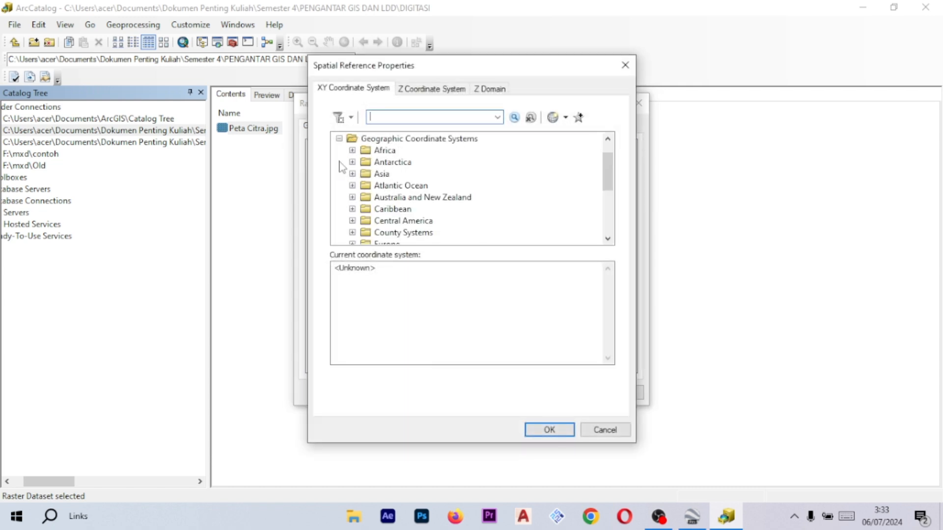
{"action": "left_click", "coordinate": [339, 162]}
{"action": "left_click", "coordinate": [338, 174]}
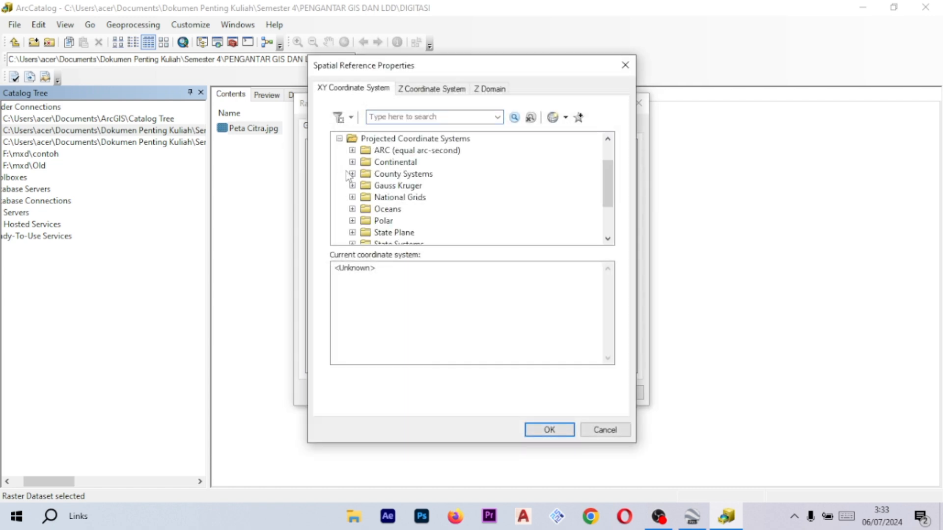
{"action": "scroll", "coordinate": [373, 178], "scroll_direction": "up", "scroll_amount": 1}
{"action": "scroll", "coordinate": [408, 157], "scroll_direction": "down", "scroll_amount": 3}
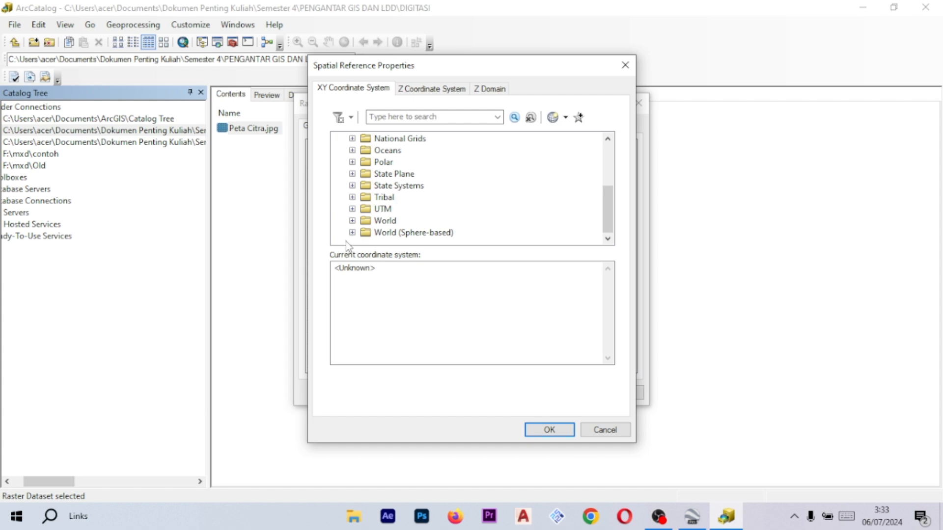
{"action": "left_click", "coordinate": [353, 209]}
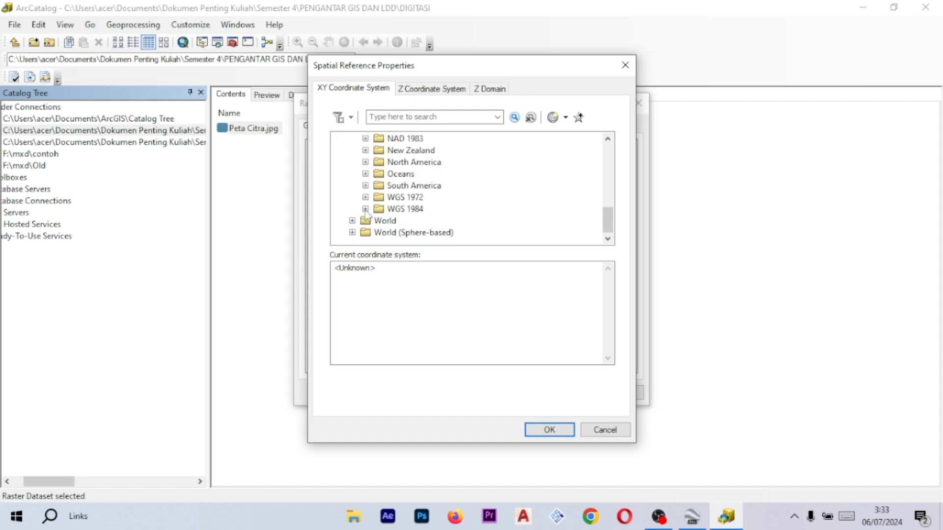
{"action": "left_click", "coordinate": [365, 209]}
{"action": "left_click", "coordinate": [379, 208]}
{"action": "scroll", "coordinate": [388, 206], "scroll_direction": "down", "scroll_amount": 13}
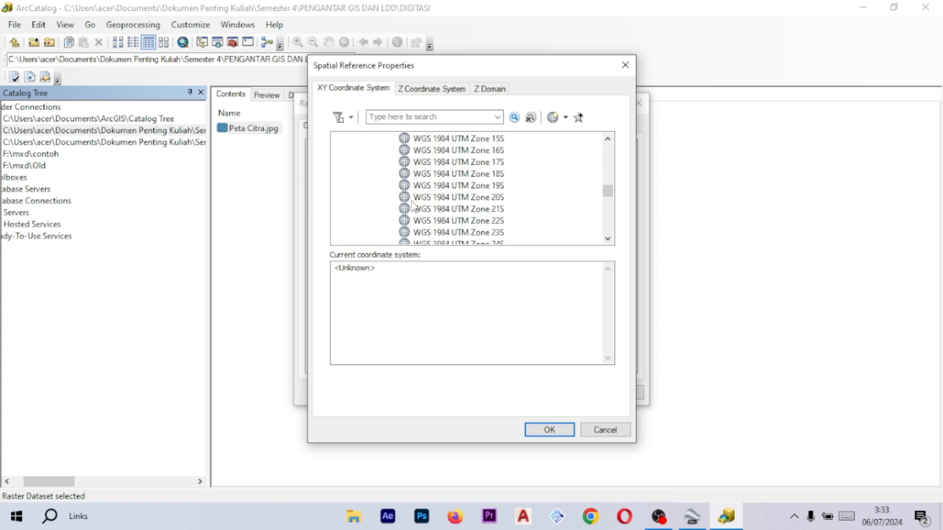
{"action": "scroll", "coordinate": [459, 214], "scroll_direction": "down", "scroll_amount": 2}
{"action": "left_click", "coordinate": [487, 173]}
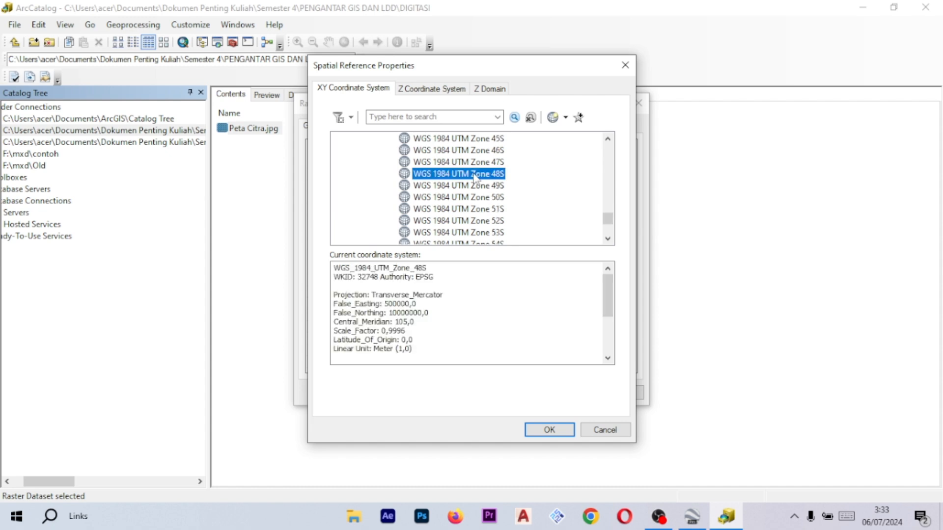
- Try to add WGS 1984 UTM Zone 48S to the coordinate system favorites
{"action": "right_click", "coordinate": [474, 174]}
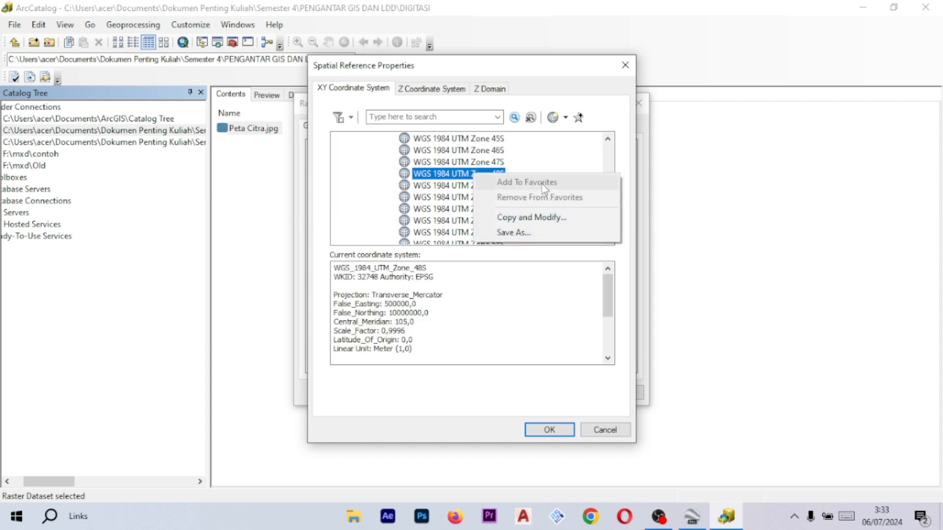
{"action": "right_click", "coordinate": [498, 161]}
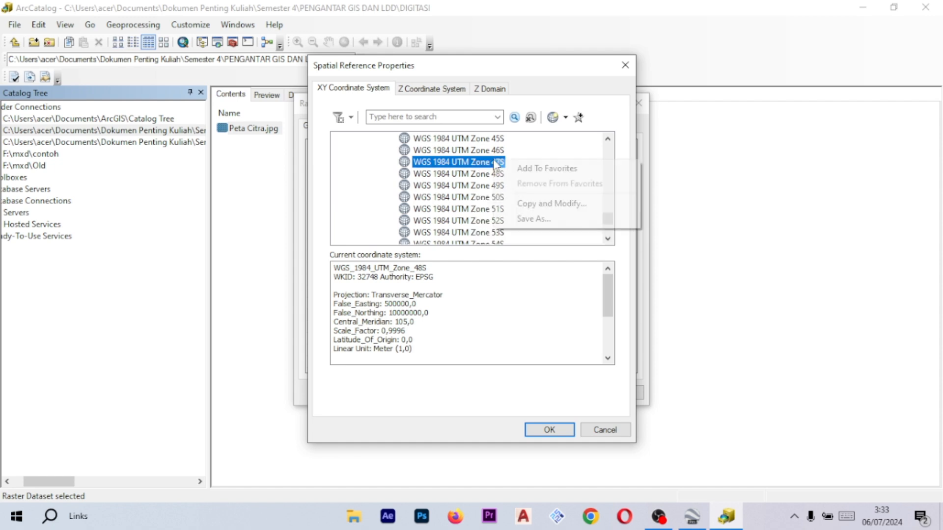
{"action": "left_click", "coordinate": [530, 152]}
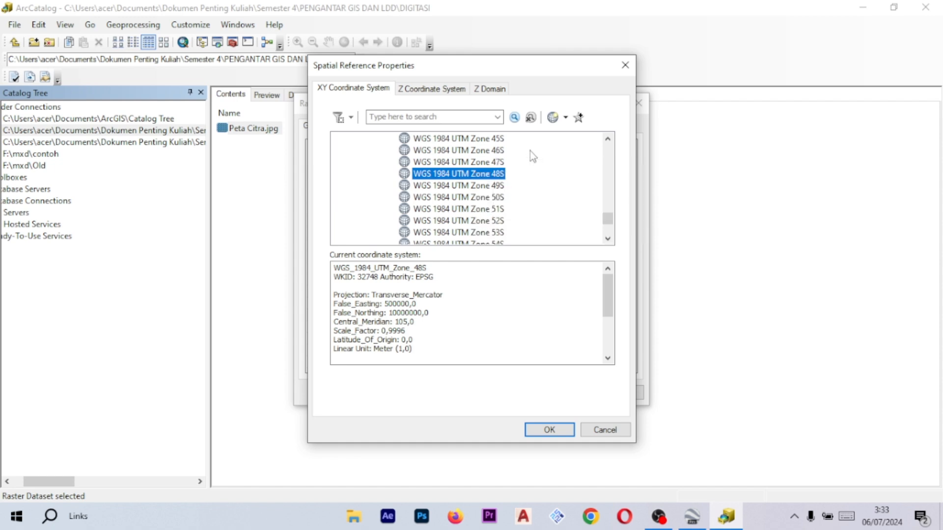
{"action": "right_click", "coordinate": [493, 177]}
{"action": "left_click", "coordinate": [553, 164]}
- Confirm the selected coordinate system and apply it to the raster's properties before closing them
{"action": "scroll", "coordinate": [575, 209], "scroll_direction": "up", "scroll_amount": 10}
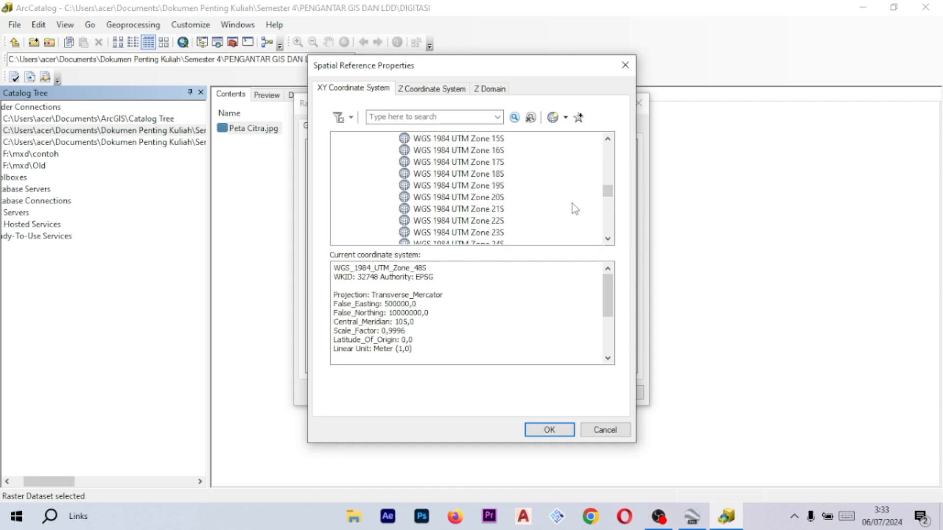
{"action": "scroll", "coordinate": [575, 209], "scroll_direction": "up", "scroll_amount": 15}
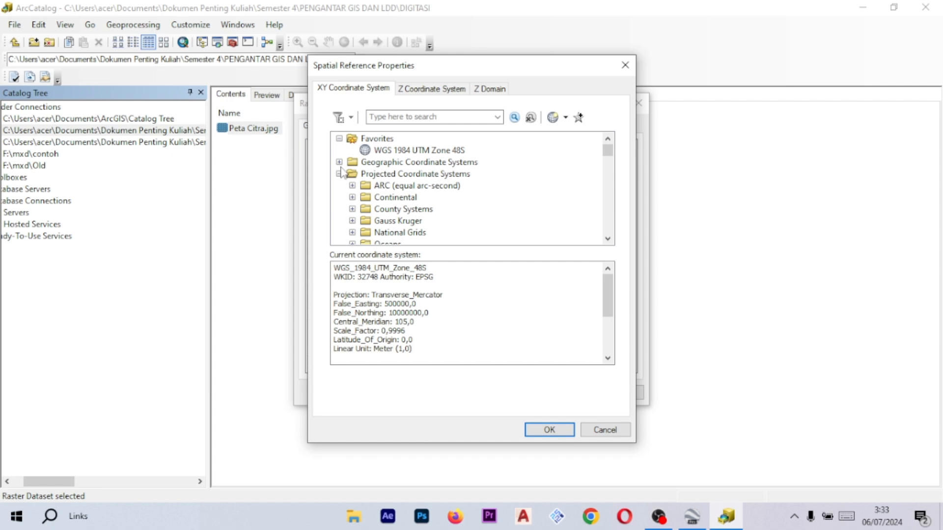
{"action": "left_click", "coordinate": [338, 173]}
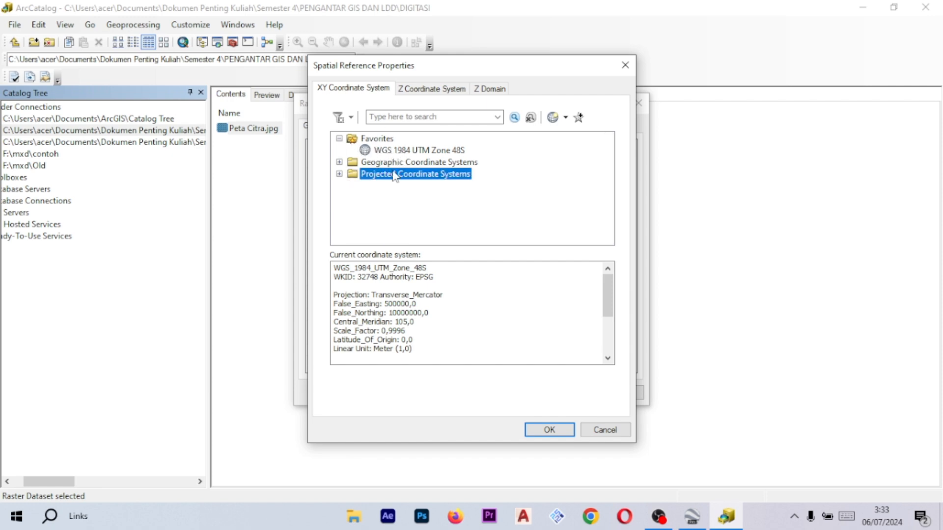
{"action": "left_click", "coordinate": [552, 430]}
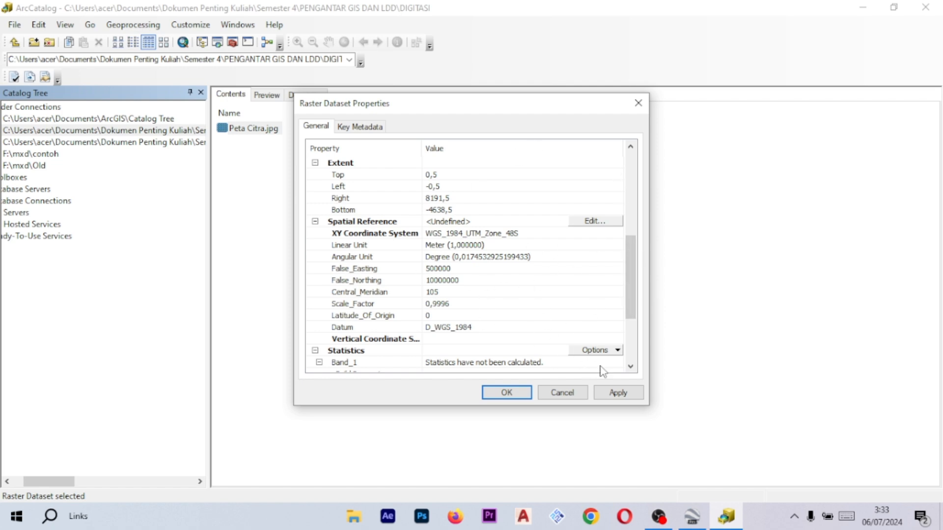
{"action": "left_click", "coordinate": [630, 395]}
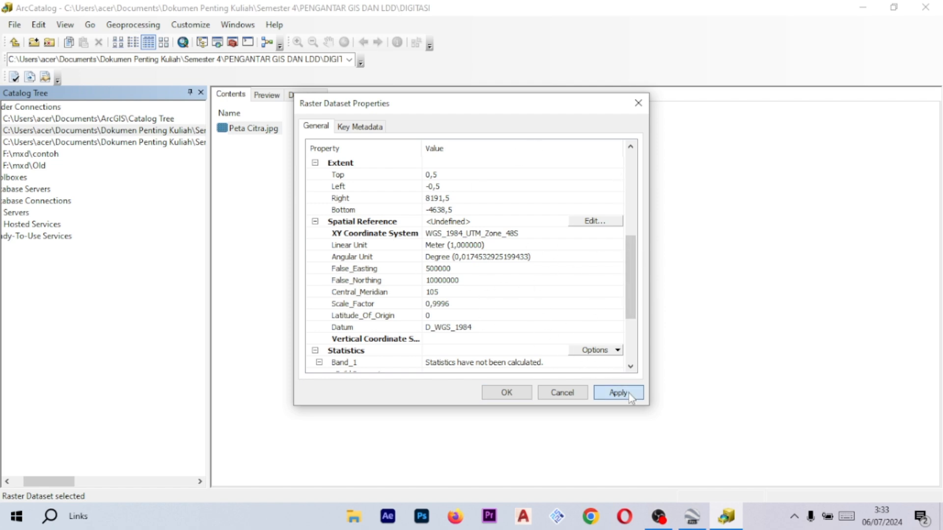
{"action": "left_click", "coordinate": [506, 392]}
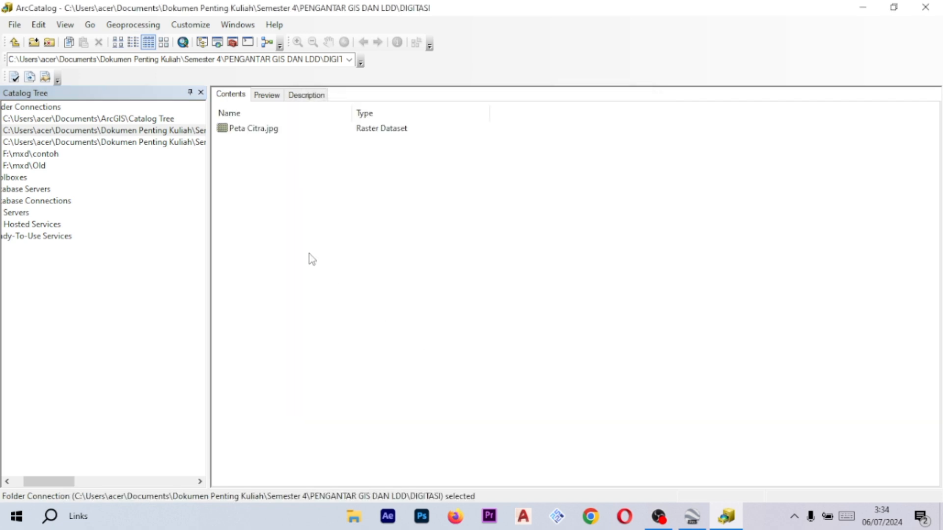
- Start creating a new shapefile in the DIGITASI folder
{"action": "right_click", "coordinate": [374, 186]}
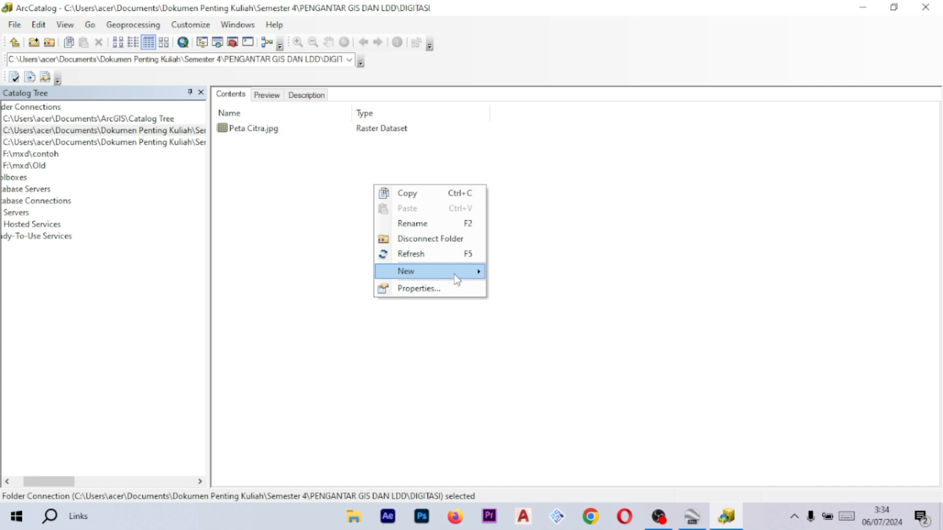
{"action": "mouse_move", "coordinate": [473, 271]}
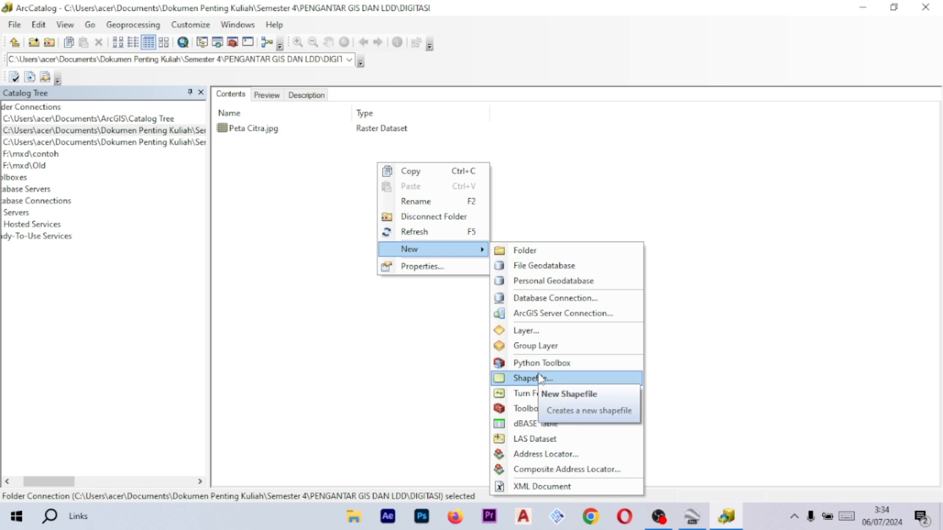
{"action": "left_click", "coordinate": [542, 380]}
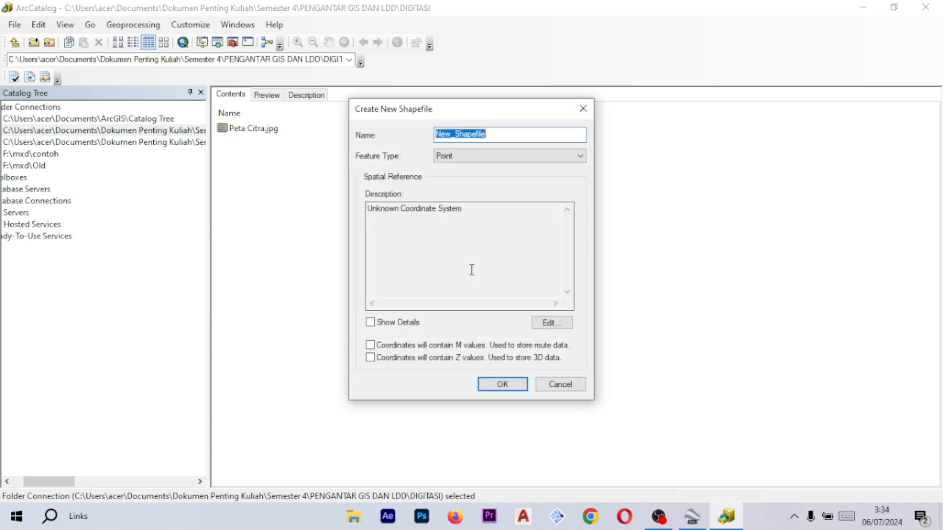
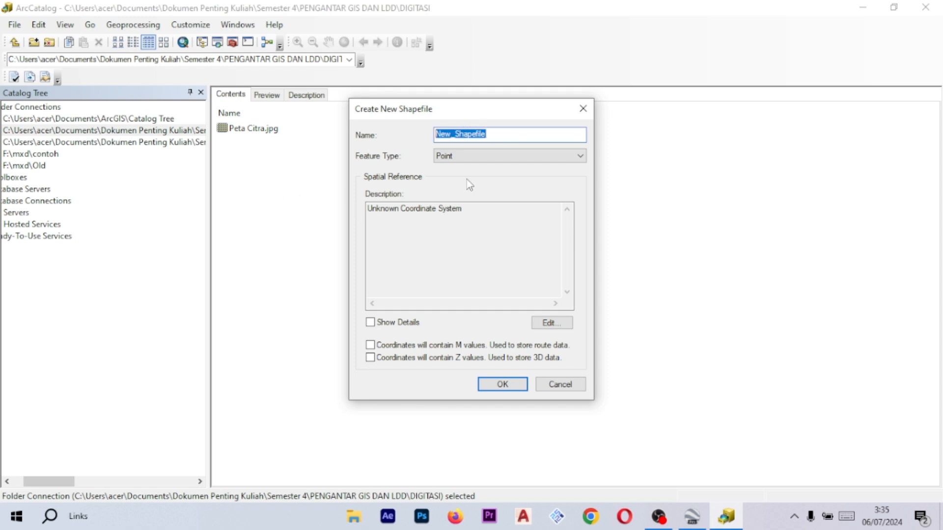
- Name the new shapefile RUMAH and set its feature type to Polygon
{"action": "key", "text": "Caps_Lock"}
{"action": "type", "text": "RUMAH"}
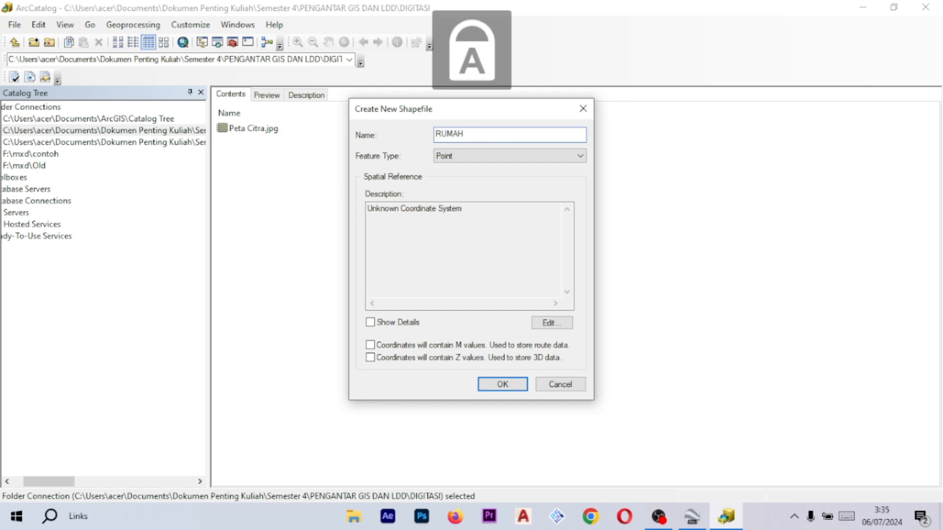
{"action": "left_click", "coordinate": [518, 162]}
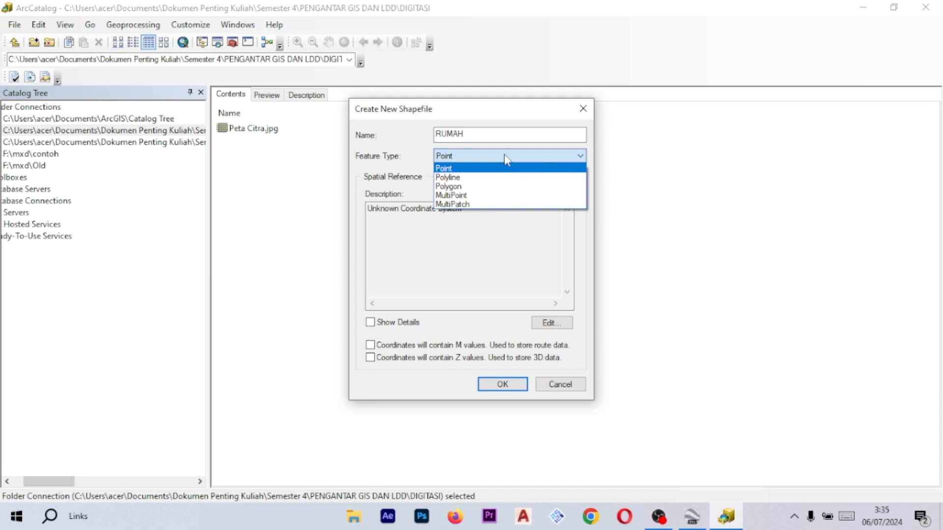
{"action": "left_click", "coordinate": [448, 187]}
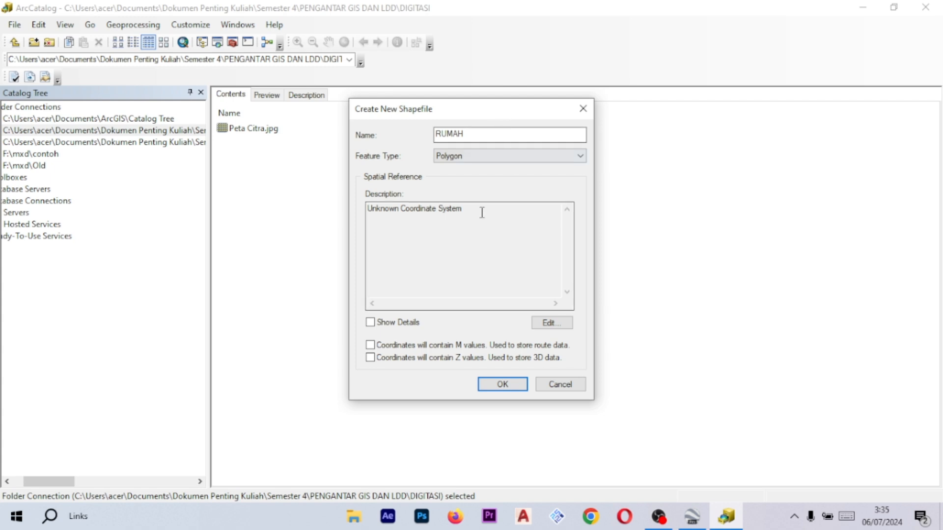
{"action": "left_click", "coordinate": [539, 158]}
{"action": "left_click", "coordinate": [473, 189]}
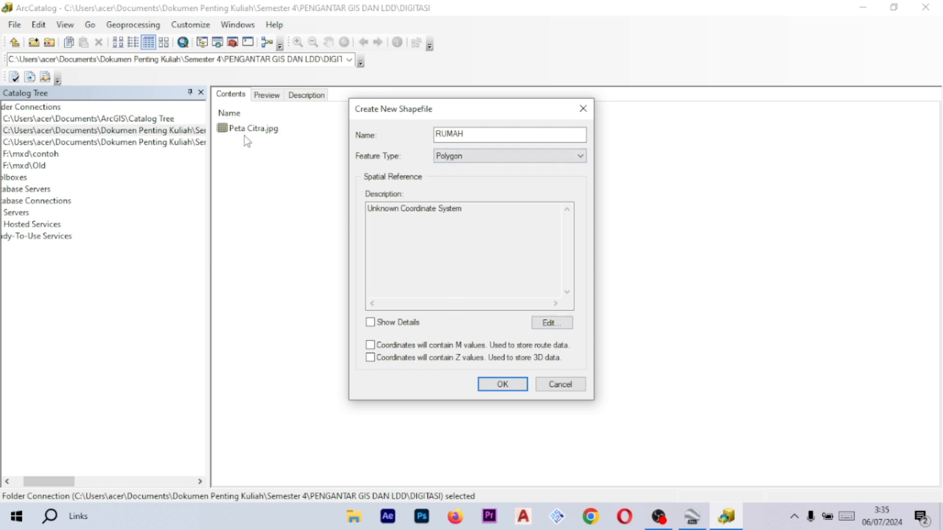
- Assign the WGS 1984 UTM Zone 48S coordinate system to RUMAH and create the shapefile
{"action": "left_click", "coordinate": [552, 327]}
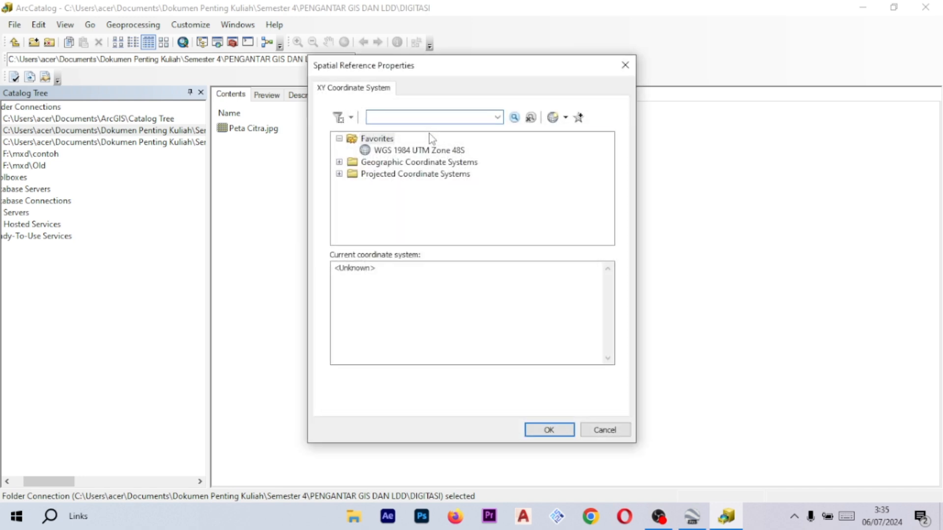
{"action": "left_click", "coordinate": [339, 174]}
{"action": "scroll", "coordinate": [399, 213], "scroll_direction": "down", "scroll_amount": 3}
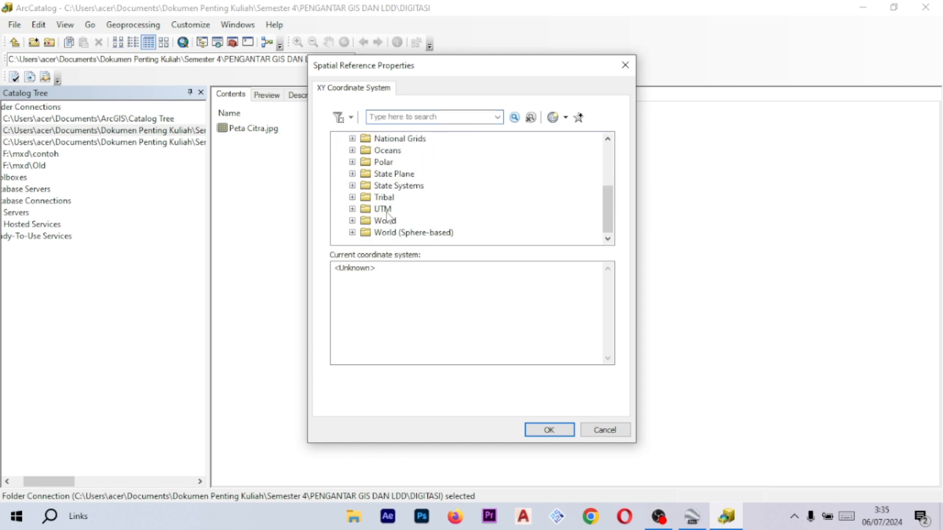
{"action": "left_click", "coordinate": [352, 209]}
{"action": "left_click", "coordinate": [366, 210]}
{"action": "scroll", "coordinate": [377, 213], "scroll_direction": "down", "scroll_amount": 1}
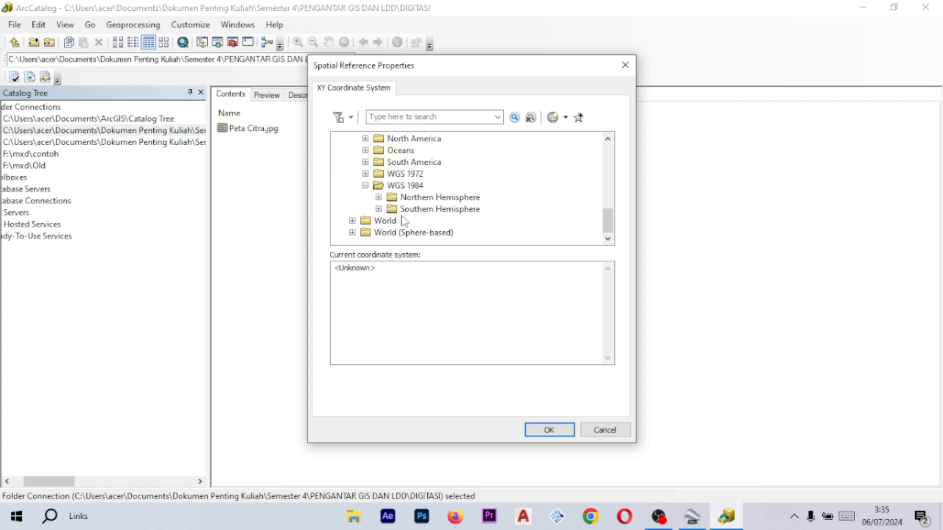
{"action": "left_click", "coordinate": [378, 209]}
{"action": "scroll", "coordinate": [474, 203], "scroll_direction": "down", "scroll_amount": 8}
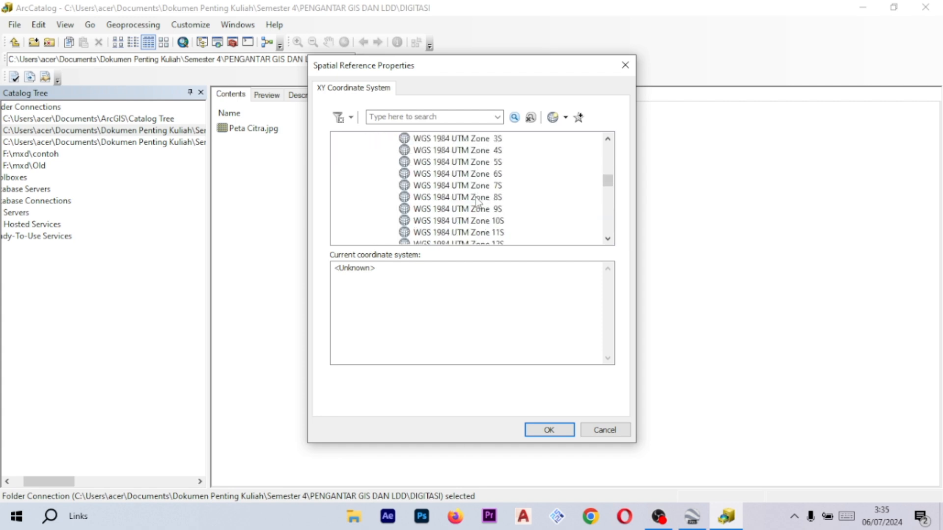
{"action": "scroll", "coordinate": [470, 220], "scroll_direction": "down", "scroll_amount": 7}
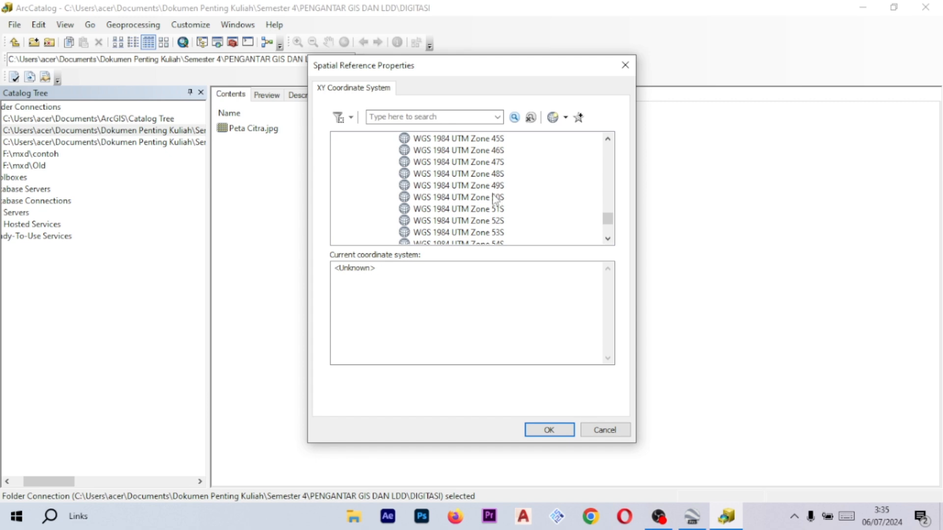
{"action": "left_click", "coordinate": [425, 175]}
{"action": "scroll", "coordinate": [516, 229], "scroll_direction": "up", "scroll_amount": 5}
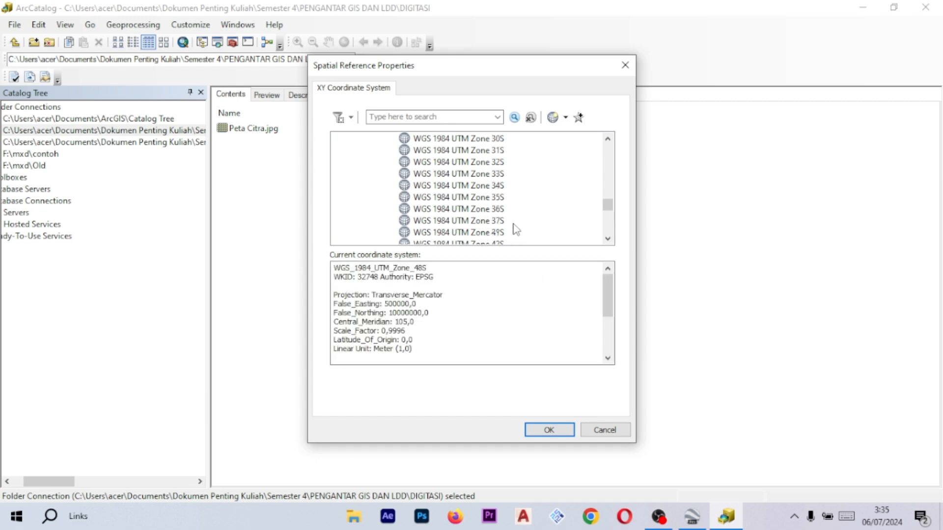
{"action": "scroll", "coordinate": [511, 225], "scroll_direction": "up", "scroll_amount": 20}
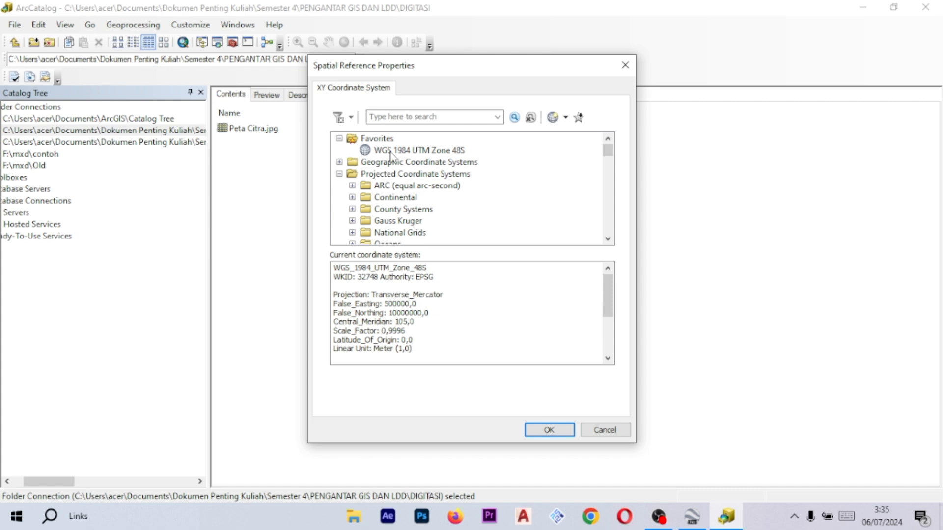
{"action": "left_click", "coordinate": [391, 151]}
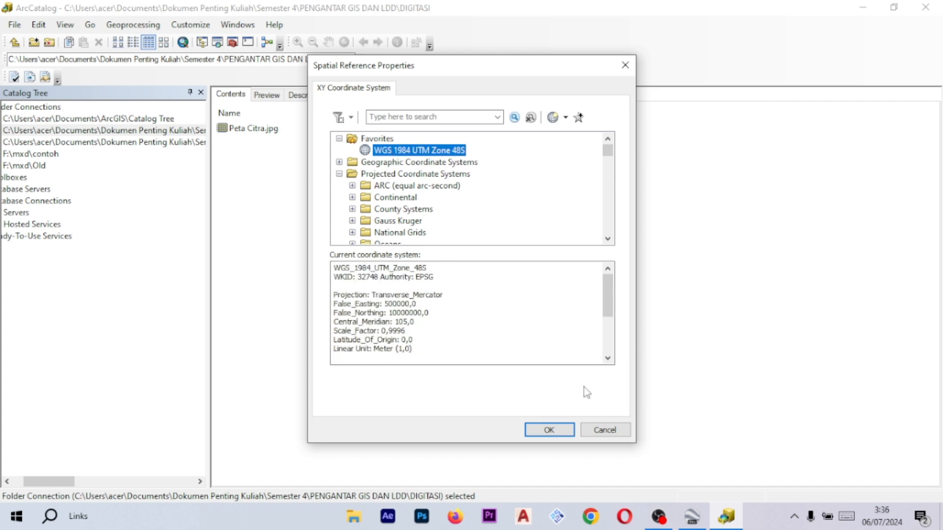
{"action": "left_click", "coordinate": [549, 431]}
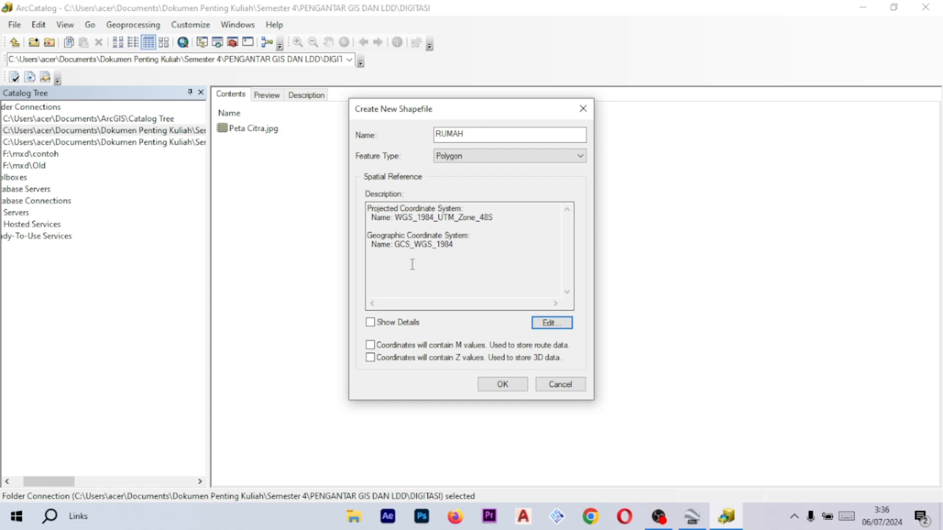
{"action": "left_click", "coordinate": [503, 385]}
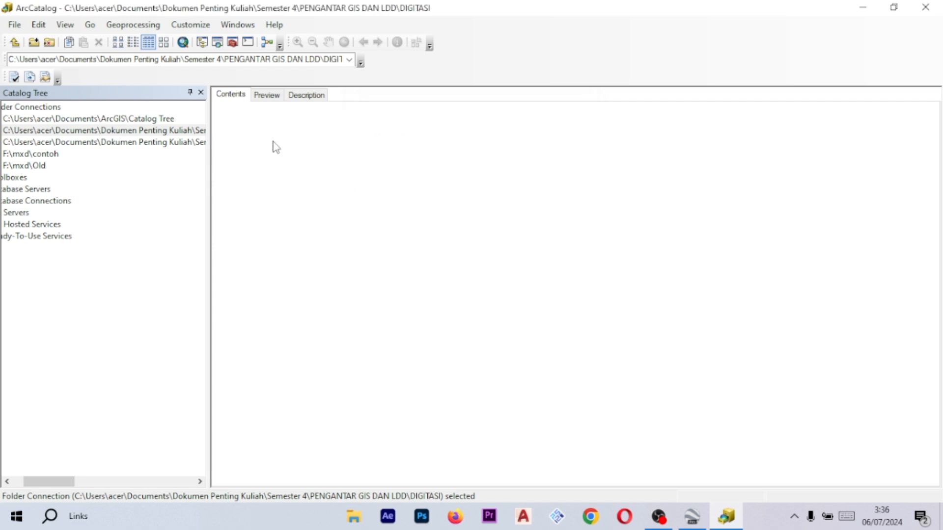
- Start creating another new shapefile in the DIGITASI folder
{"action": "right_click", "coordinate": [315, 197]}
{"action": "left_click", "coordinate": [235, 156]}
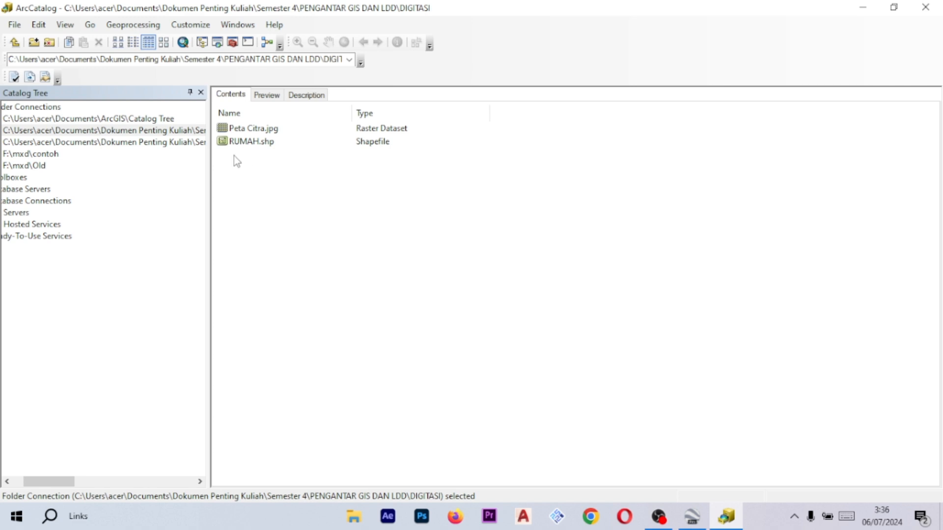
{"action": "right_click", "coordinate": [385, 210]}
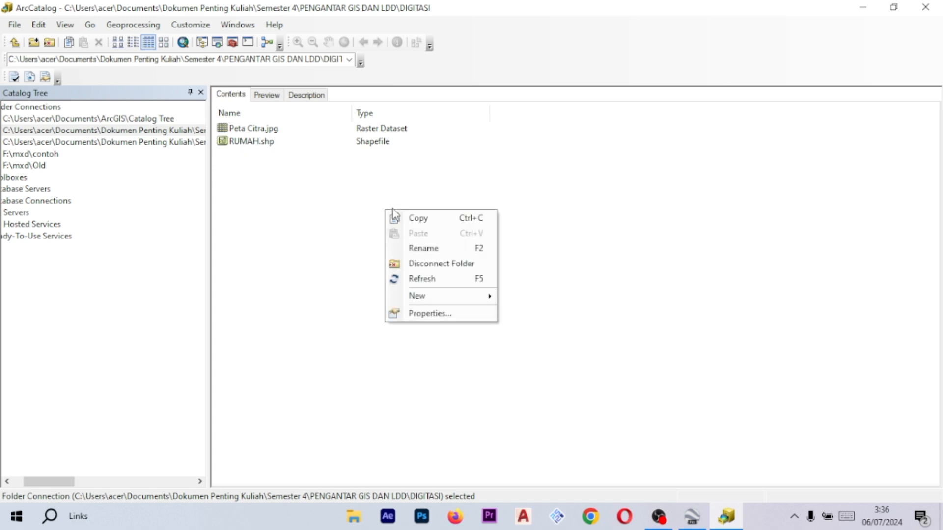
{"action": "left_click", "coordinate": [461, 153]}
{"action": "right_click", "coordinate": [457, 183]}
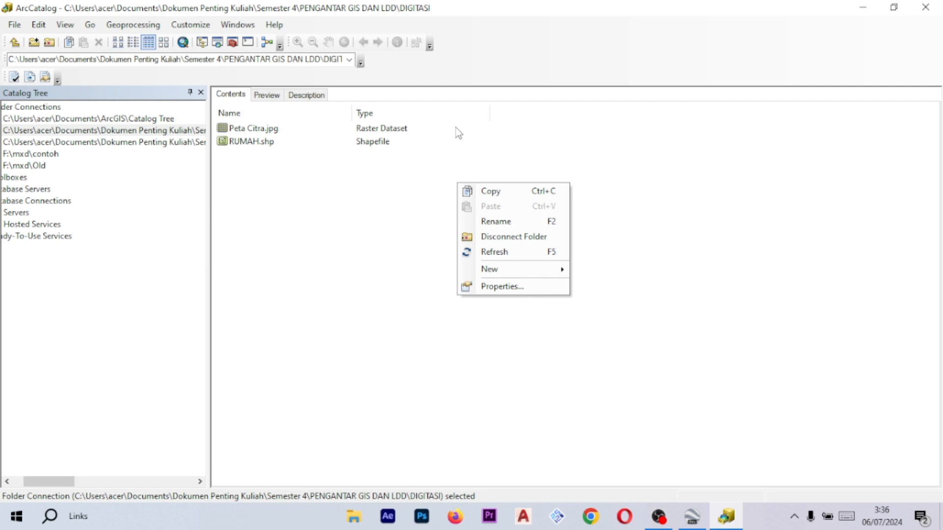
{"action": "mouse_move", "coordinate": [527, 265]}
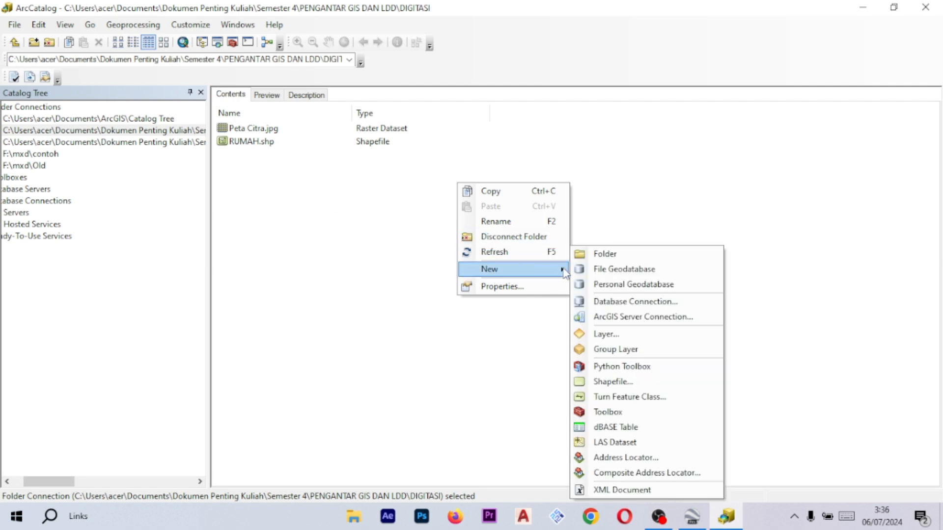
{"action": "left_click", "coordinate": [612, 382]}
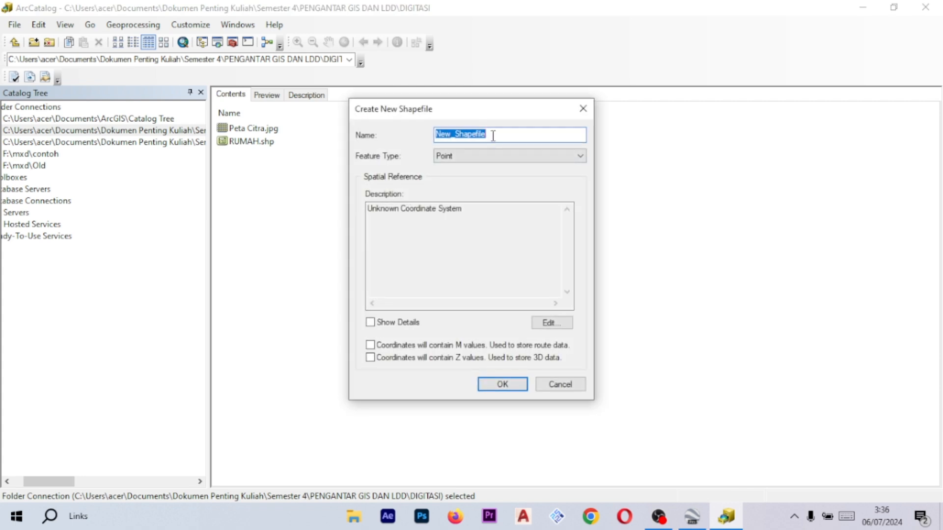
- Name the new shapefile PAUD and set its feature type to Polygon
{"action": "key", "text": "Caps_Lock"}
{"action": "type", "text": "pua"}
{"action": "key", "text": "BackSpace"}
{"action": "key", "text": "BackSpace"}
{"action": "key", "text": "BackSpace"}
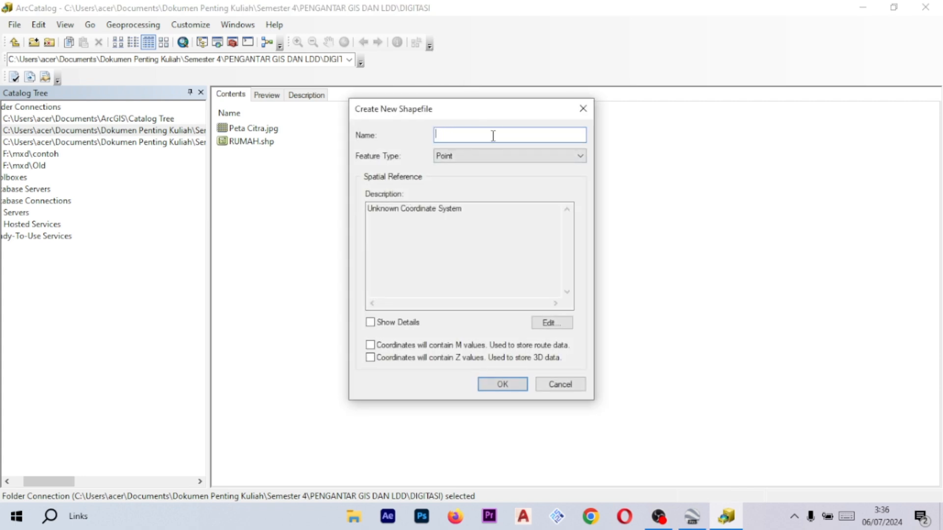
{"action": "key", "text": "Caps_Lock"}
{"action": "type", "text": "PUAD"}
{"action": "key", "text": "BackSpace"}
{"action": "key", "text": "BackSpace"}
{"action": "type", "text": "UD"}
{"action": "left_click", "coordinate": [510, 156]}
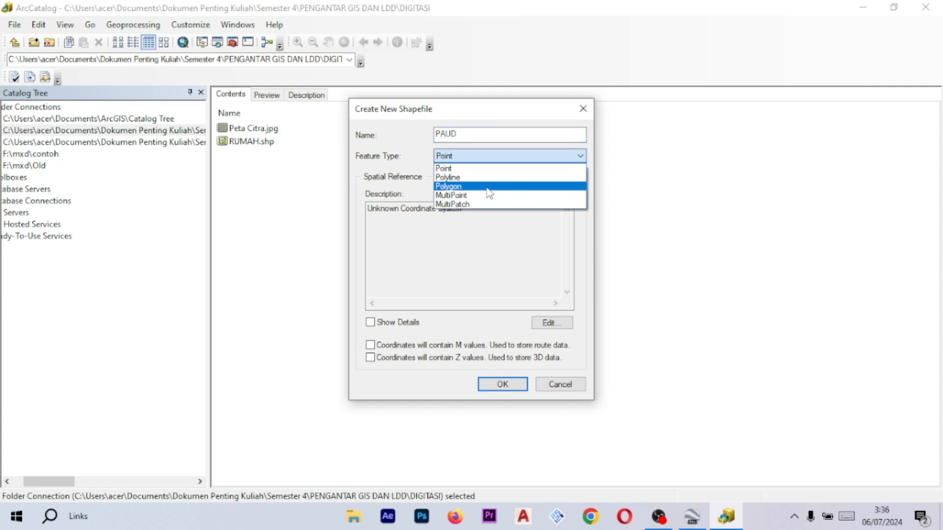
{"action": "left_click", "coordinate": [487, 187]}
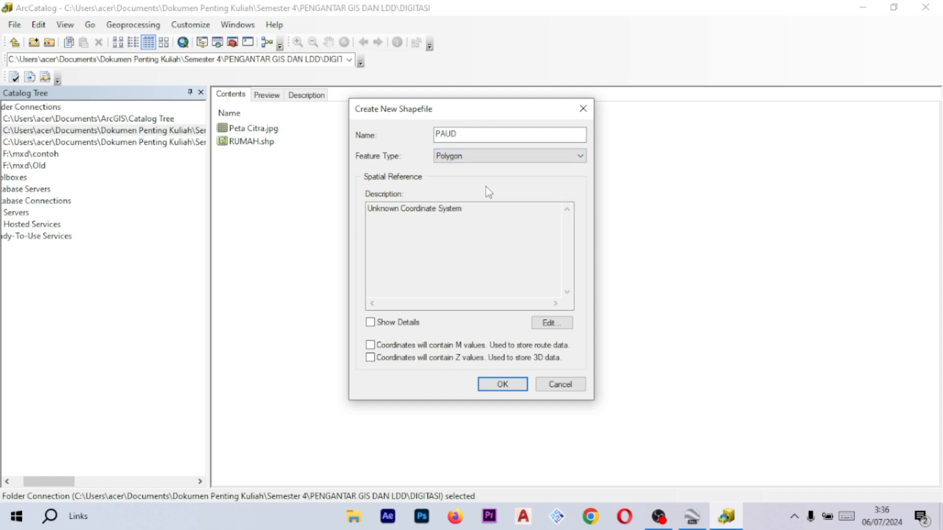
- Assign WGS 1984 UTM Zone 48S from the favorites to PAUD and create the shapefile
{"action": "left_click", "coordinate": [552, 323]}
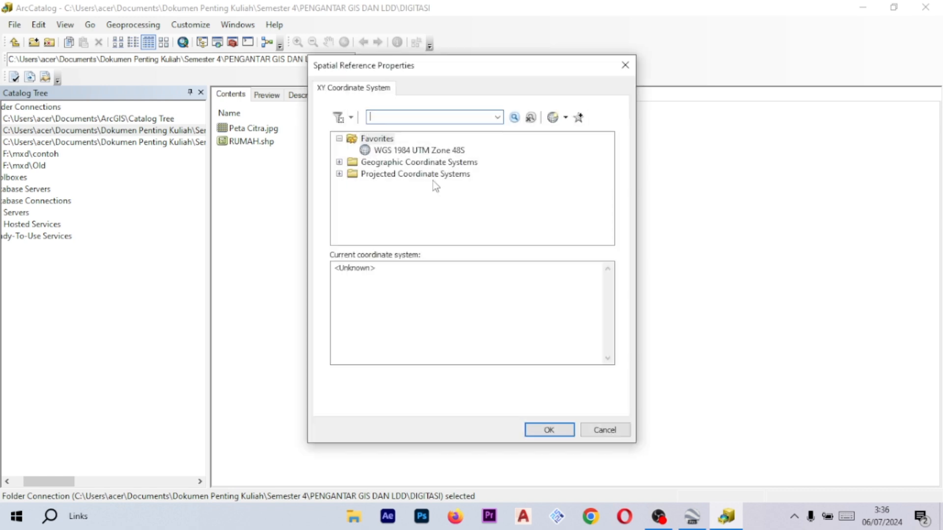
{"action": "left_click", "coordinate": [400, 151]}
{"action": "left_click", "coordinate": [563, 426]}
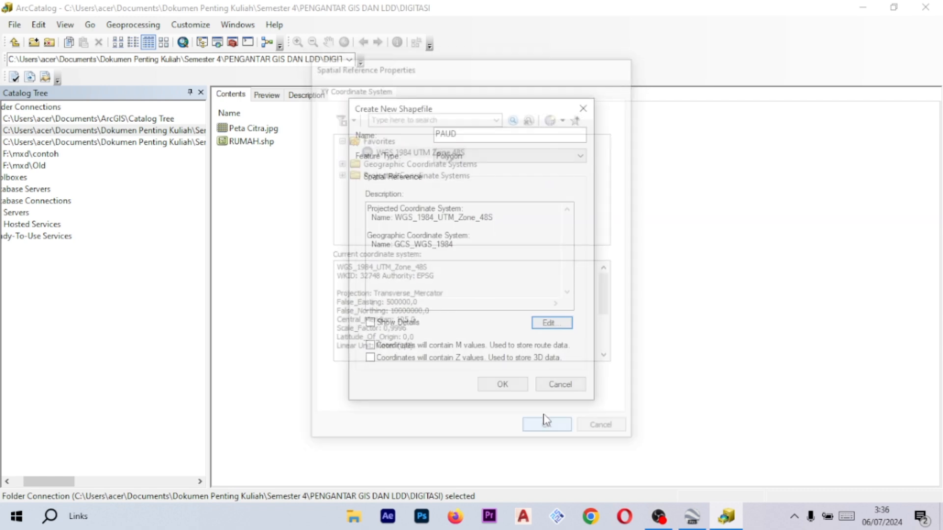
{"action": "left_click", "coordinate": [518, 386]}
{"action": "right_click", "coordinate": [537, 188]}
{"action": "mouse_move", "coordinate": [602, 268]}
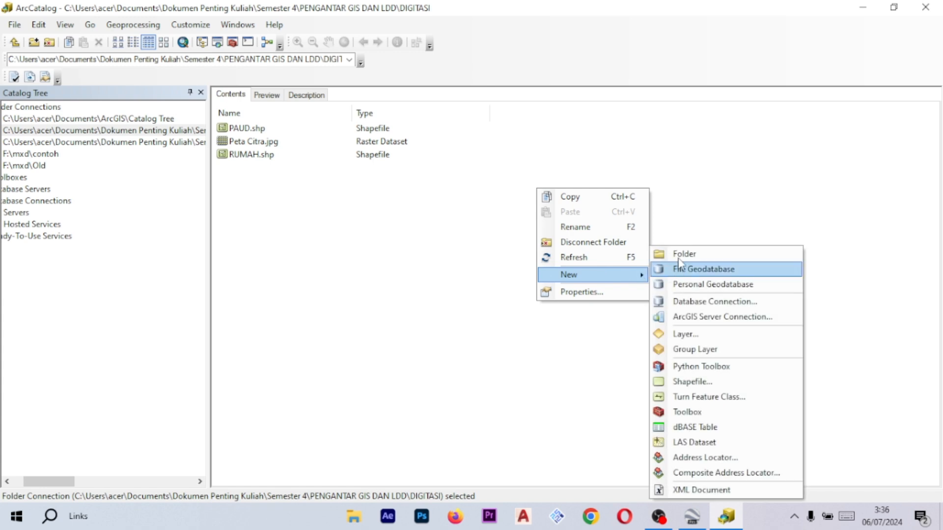
{"action": "left_click", "coordinate": [680, 253]}
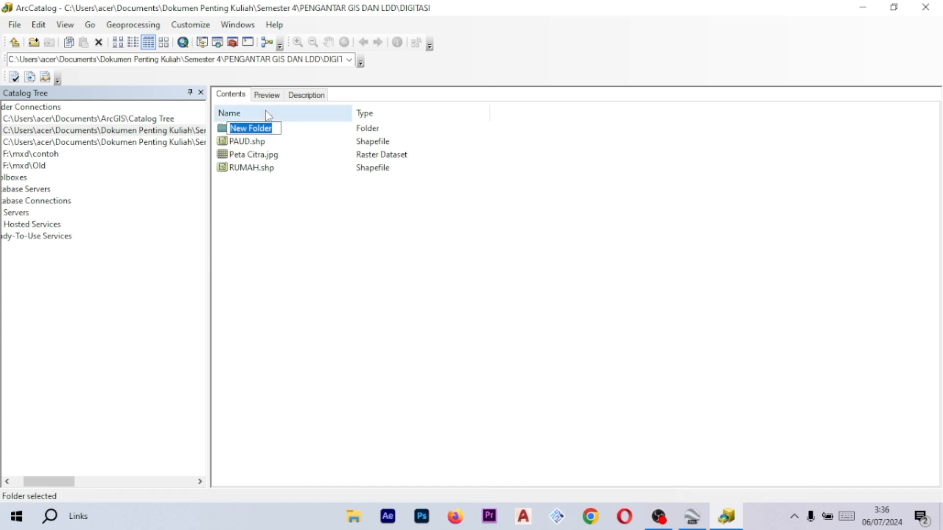
{"action": "left_click", "coordinate": [286, 225]}
{"action": "right_click", "coordinate": [266, 128]}
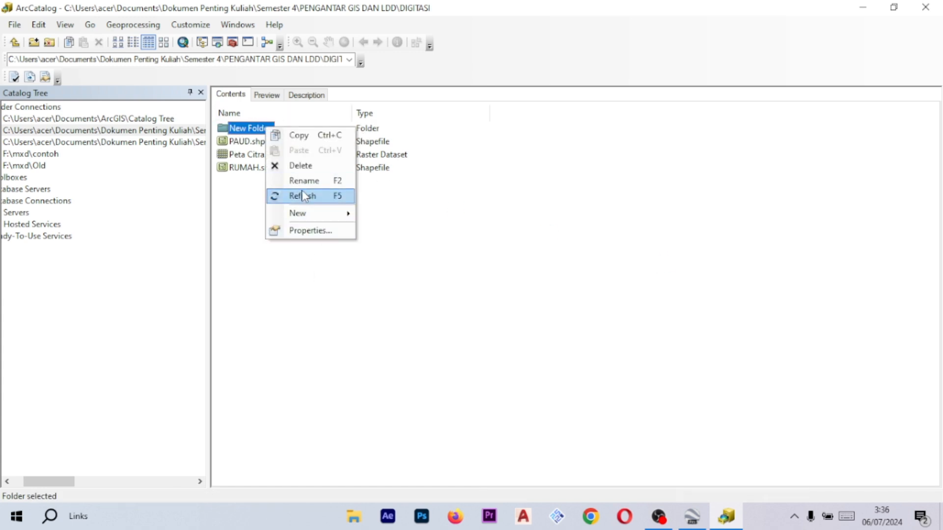
{"action": "left_click", "coordinate": [302, 166]}
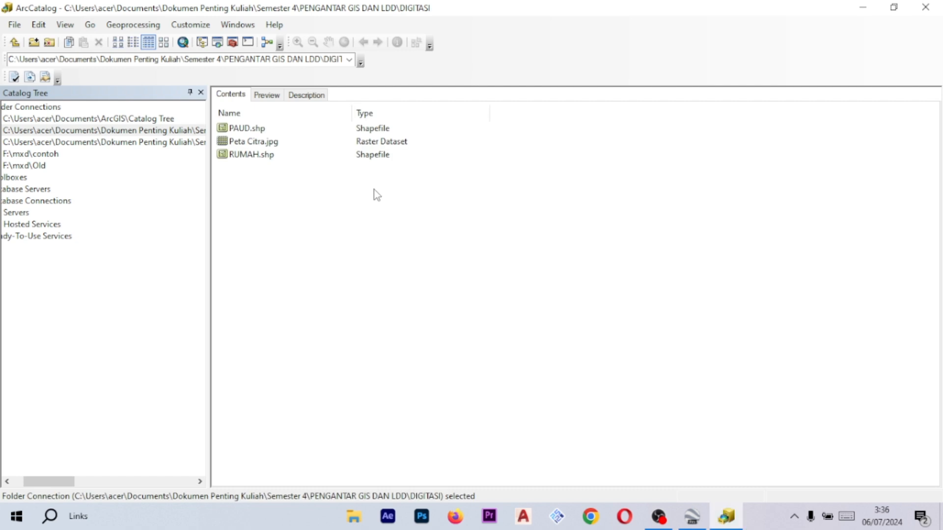
- Start a new shapefile named JALAN with the Polyline feature type
{"action": "right_click", "coordinate": [374, 190]}
{"action": "mouse_move", "coordinate": [427, 276]}
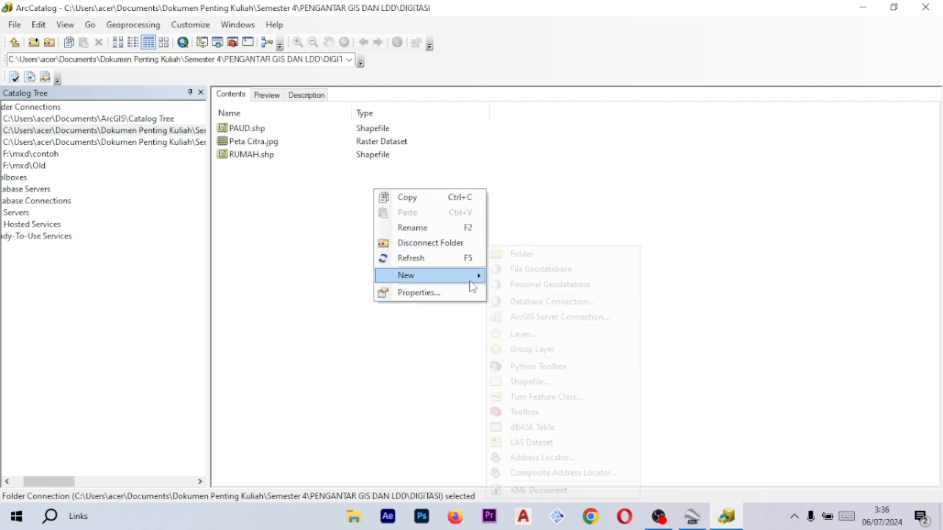
{"action": "left_click", "coordinate": [545, 385]}
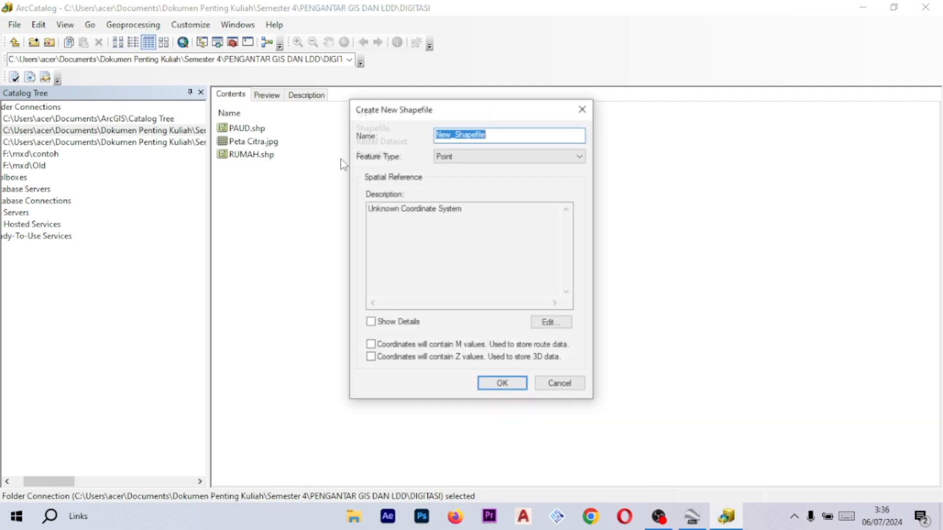
{"action": "type", "text": "JALAN"}
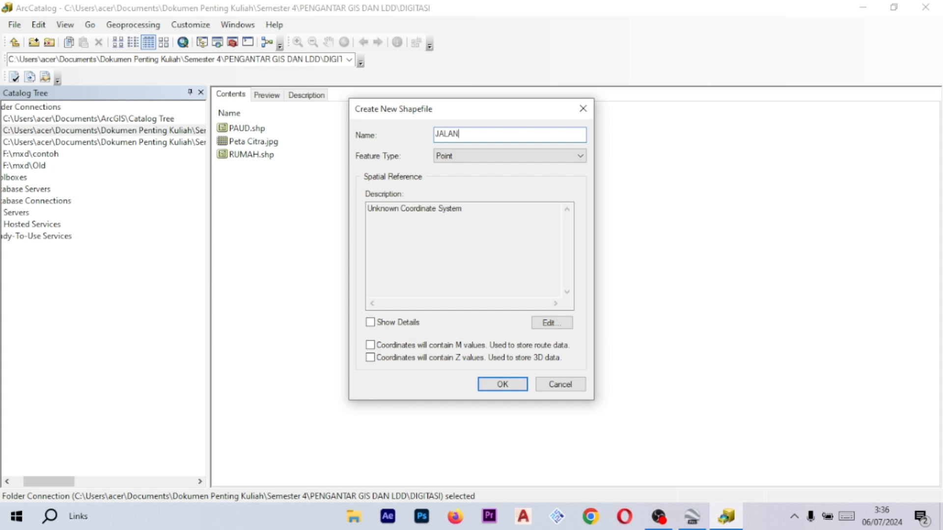
{"action": "left_click", "coordinate": [465, 157]}
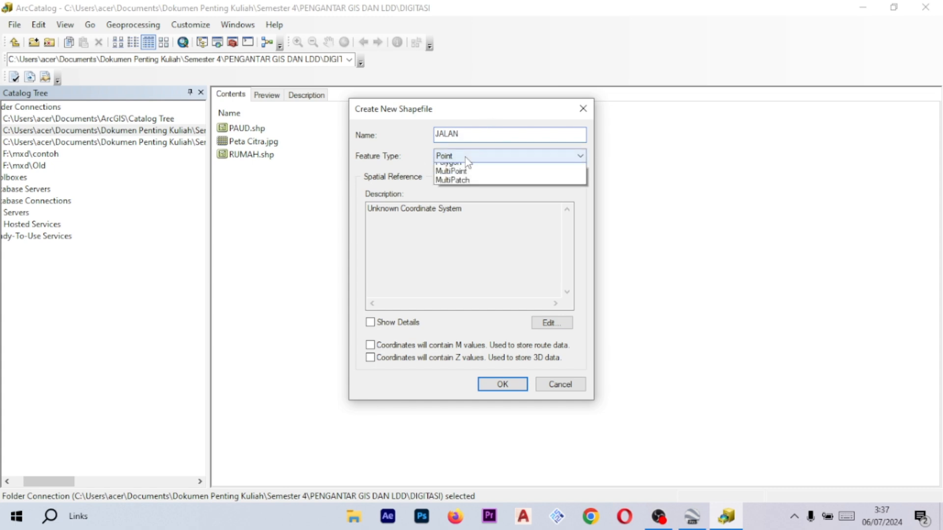
{"action": "left_click", "coordinate": [479, 178]}
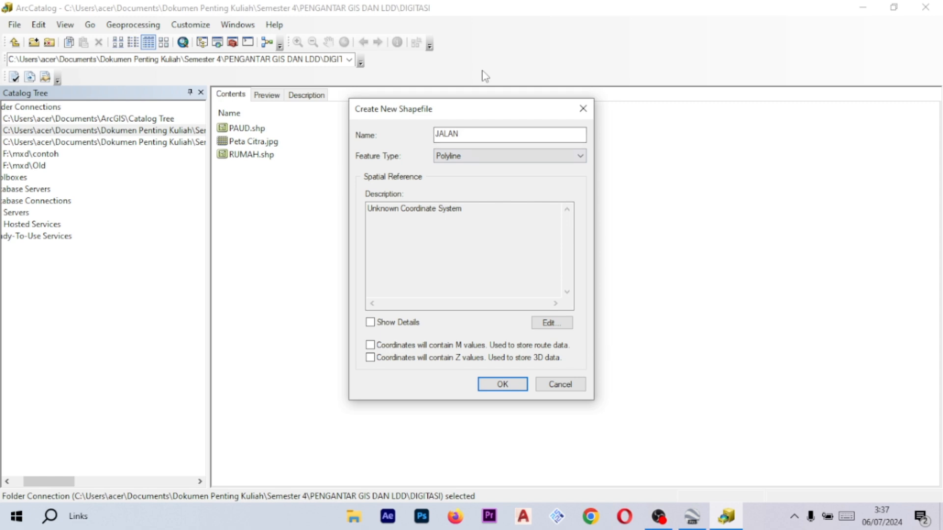
- Assign WGS 1984 UTM Zone 48S from the favorites to JALAN and create the shapefile
{"action": "left_click", "coordinate": [567, 324]}
{"action": "left_click", "coordinate": [436, 152]}
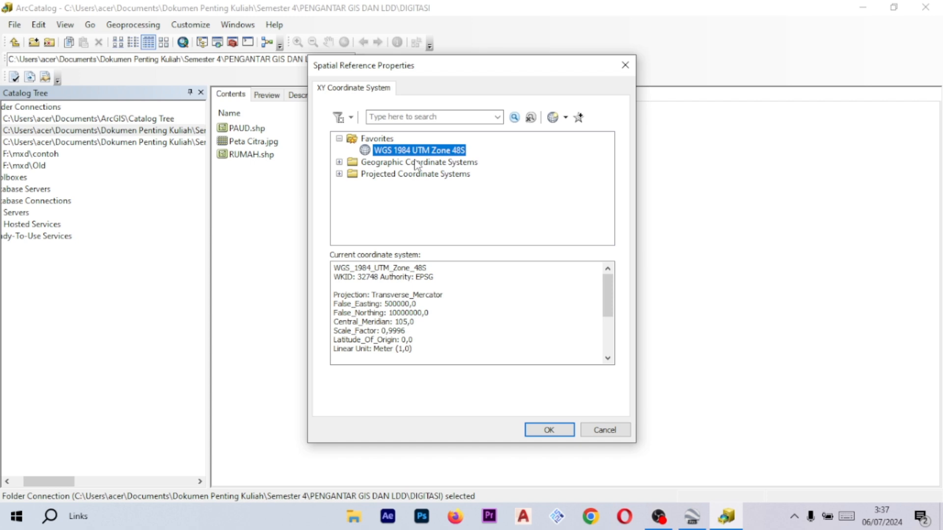
{"action": "left_click", "coordinate": [547, 430]}
{"action": "left_click", "coordinate": [501, 385]}
- Start a new shapefile in the project folder and name it BATAS RT
{"action": "right_click", "coordinate": [394, 205]}
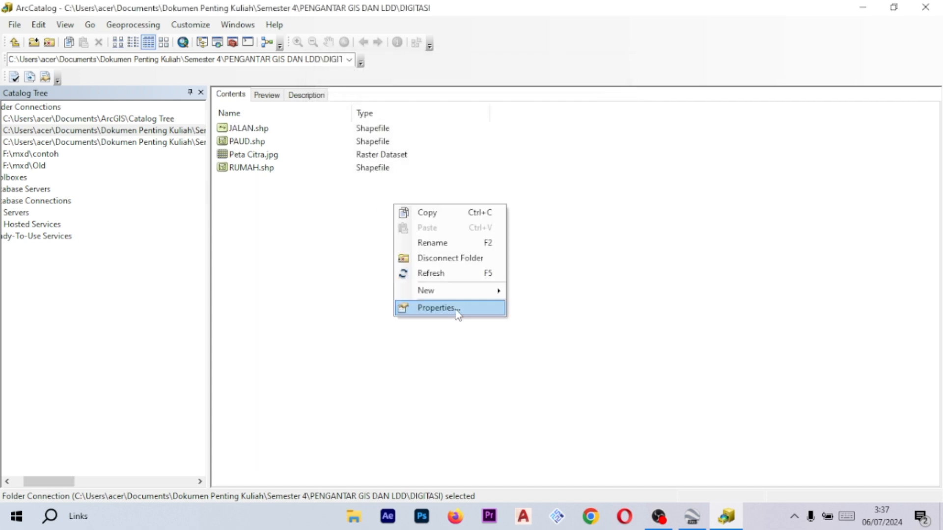
{"action": "mouse_move", "coordinate": [484, 291]}
{"action": "left_click", "coordinate": [543, 383]}
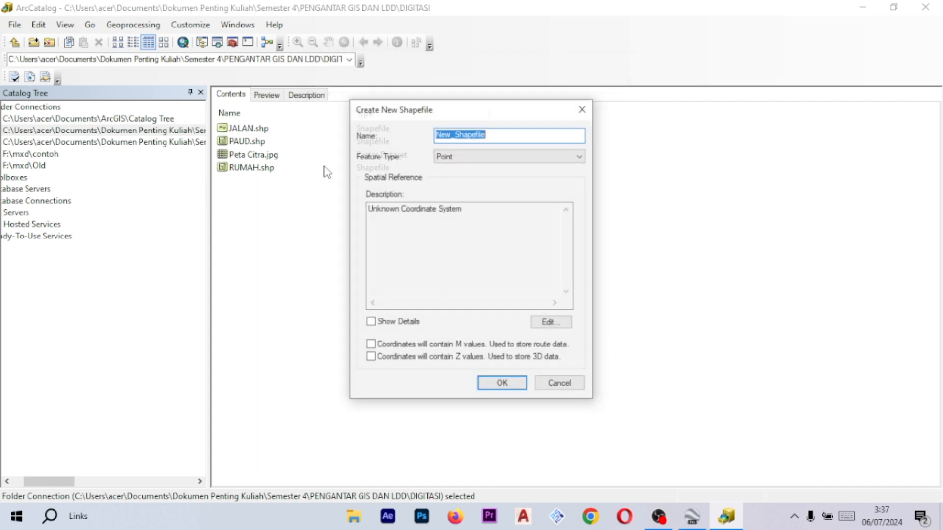
{"action": "left_click_drag", "start_coordinate": [464, 116], "coordinate": [585, 119]}
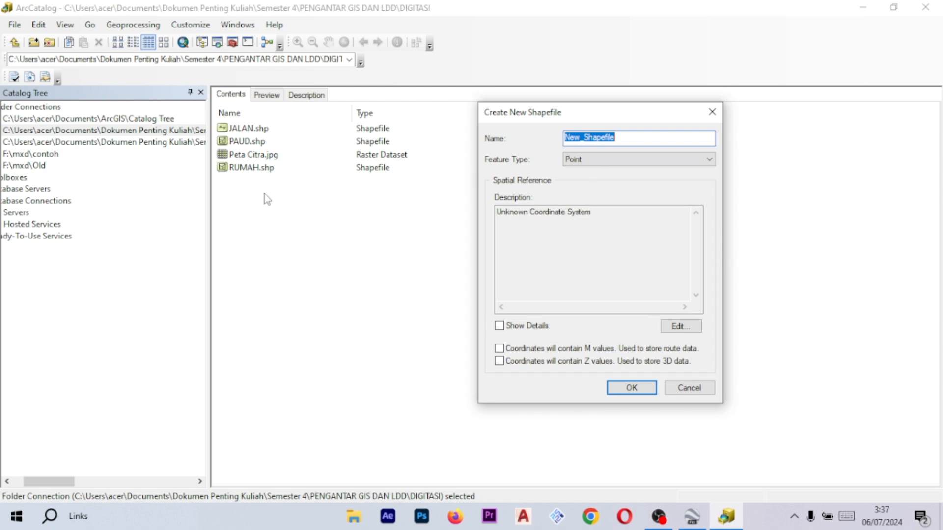
{"action": "left_click", "coordinate": [624, 138]}
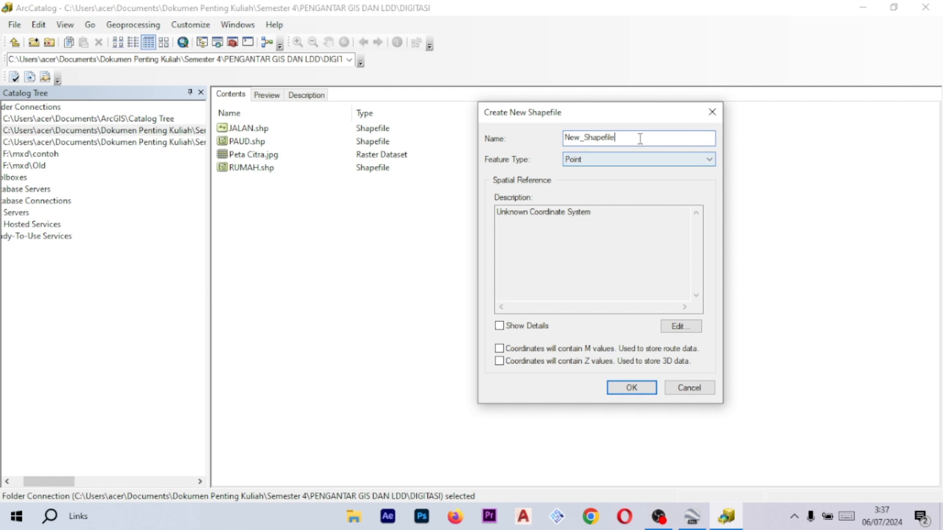
{"action": "double_click", "coordinate": [623, 140]}
{"action": "key", "text": "BackSpace"}
{"action": "type", "text": "BATAS RT"}
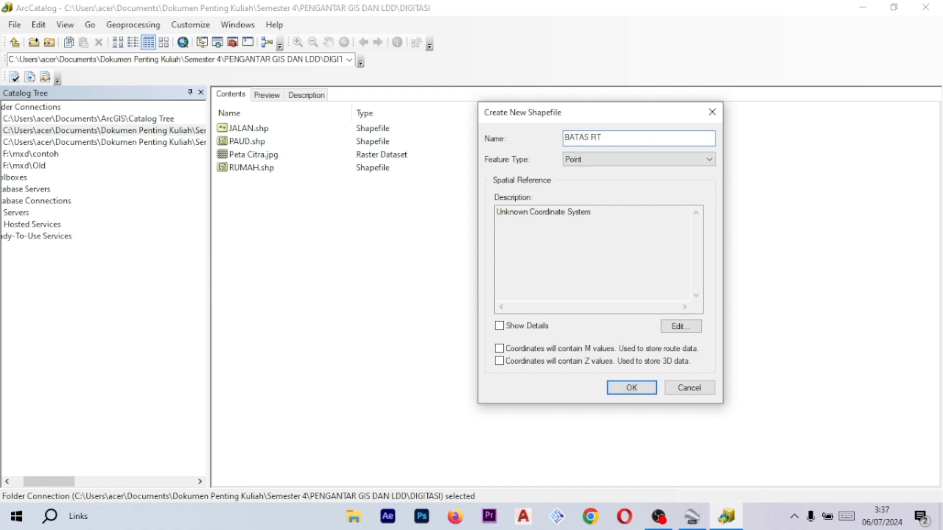
- Set BATAS RT's feature type to Polygon and assign WGS 1984 UTM Zone 48S as its coordinate system
{"action": "left_click", "coordinate": [639, 159]}
{"action": "left_click", "coordinate": [426, 168]}
{"action": "left_click", "coordinate": [615, 159]}
{"action": "left_click", "coordinate": [614, 191]}
{"action": "left_click", "coordinate": [681, 326]}
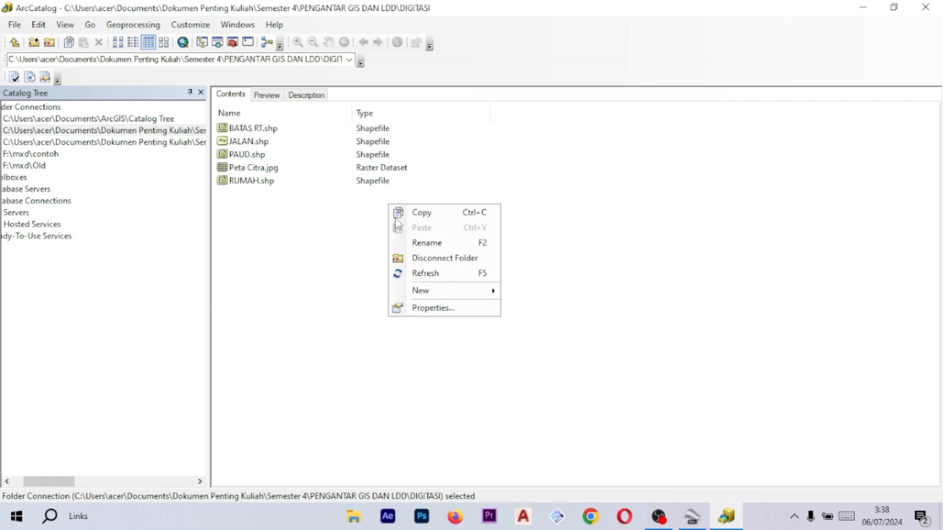
{"action": "left_click", "coordinate": [491, 295]}
- Create polygon shapefiles named LAHAN PARKIR and WARUNG, both in WGS 1984 UTM Zone 48S
{"action": "type", "text": "LAHAN PARKIR"}
{"action": "left_click", "coordinate": [522, 156]}
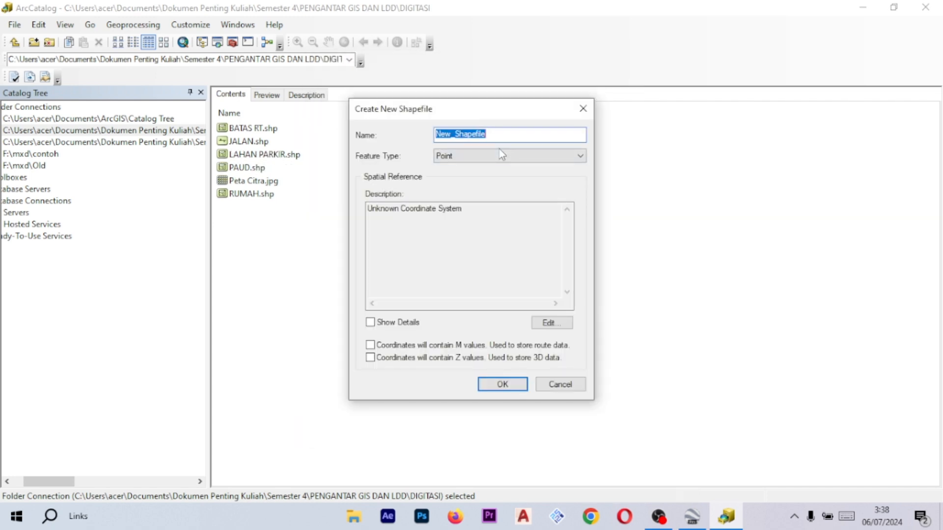
{"action": "type", "text": "WARUNG"}
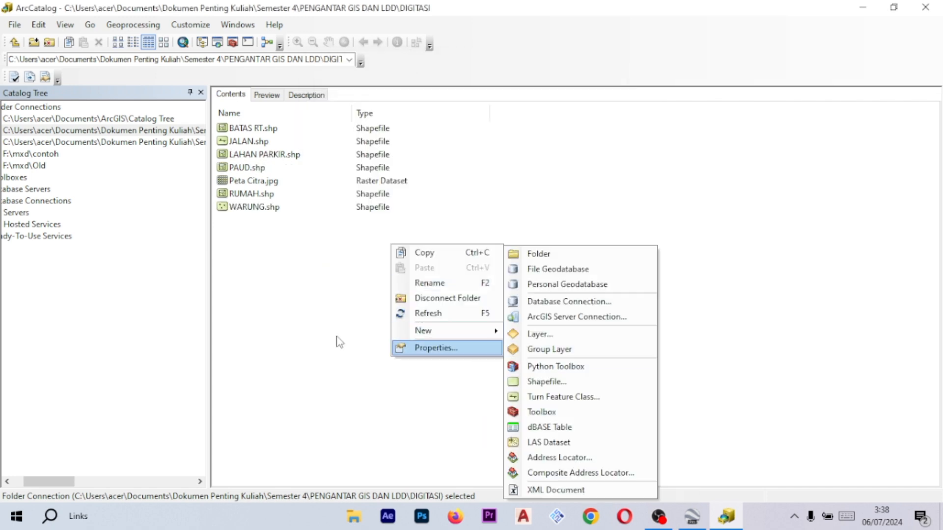
{"action": "left_click", "coordinate": [276, 209]}
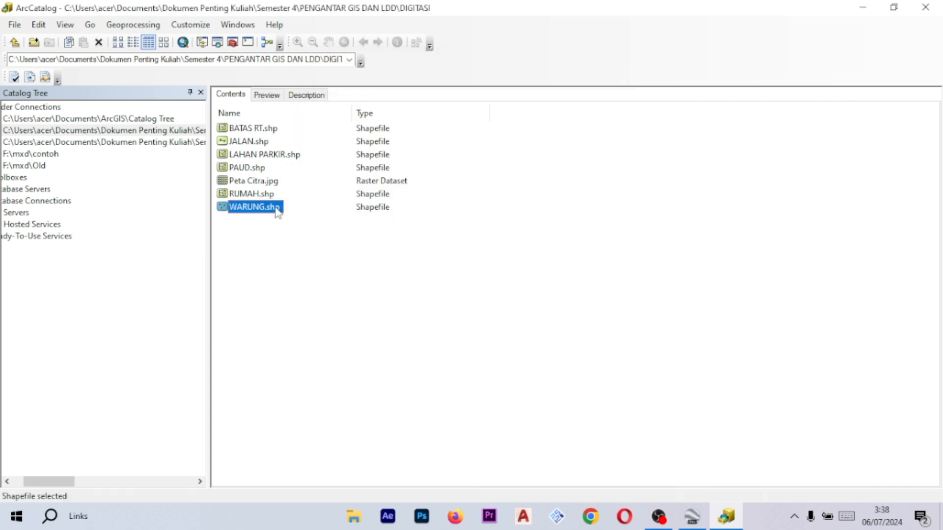
{"action": "left_click", "coordinate": [501, 378]}
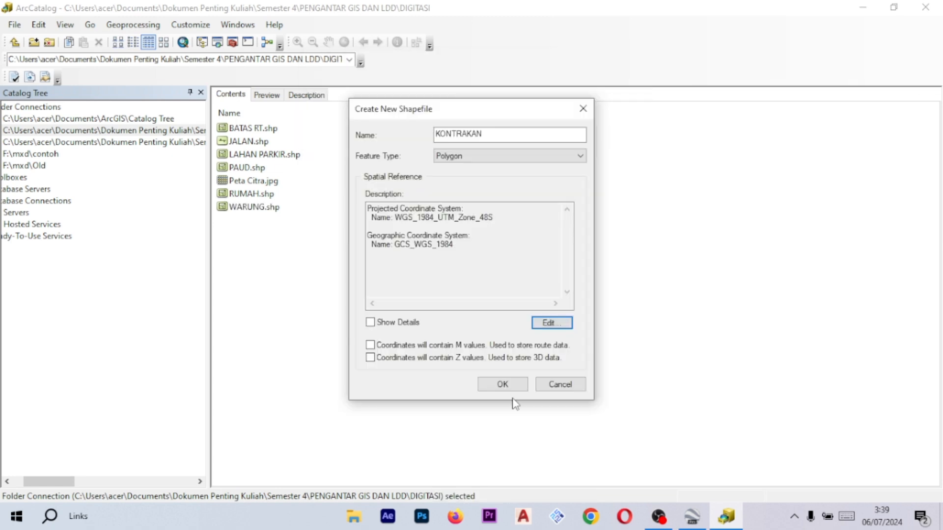
- Create polygon shapefiles named KONTRAKAN, MASJID and WARNET in WGS 1984 UTM Zone 48S
{"action": "left_click", "coordinate": [503, 383]}
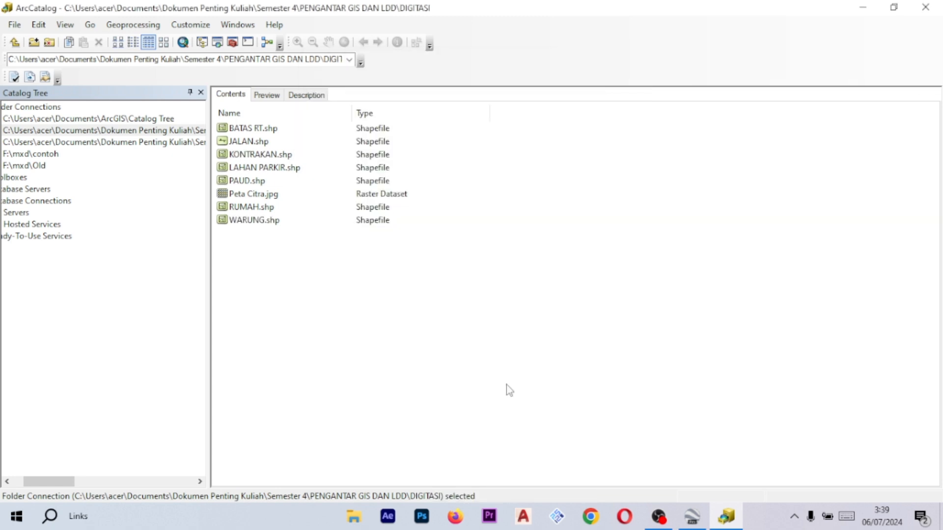
{"action": "left_click", "coordinate": [543, 429]}
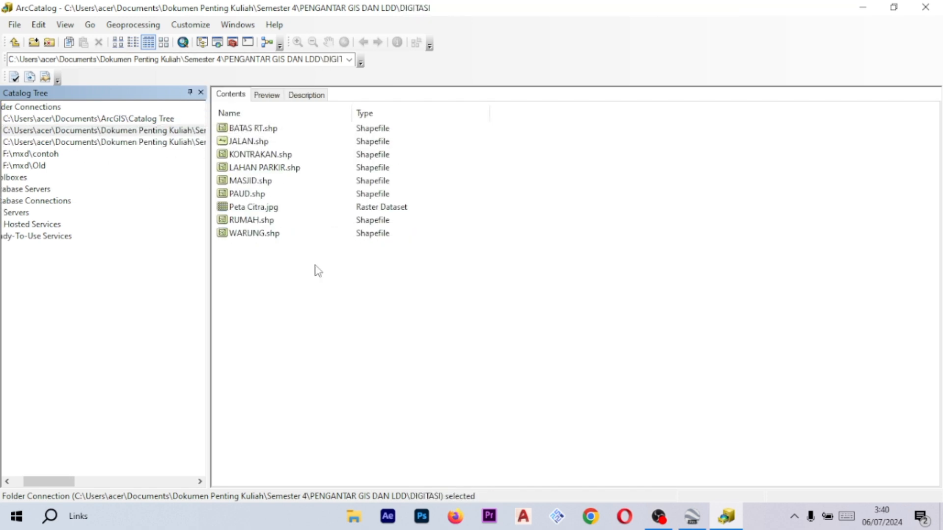
{"action": "right_click", "coordinate": [315, 265]}
{"action": "mouse_move", "coordinate": [347, 352]}
{"action": "left_click", "coordinate": [474, 383]}
{"action": "type", "text": "WARNET"}
{"action": "left_click", "coordinate": [480, 157]}
{"action": "left_click", "coordinate": [466, 185]}
{"action": "left_click", "coordinate": [548, 324]}
{"action": "left_click", "coordinate": [502, 384]}
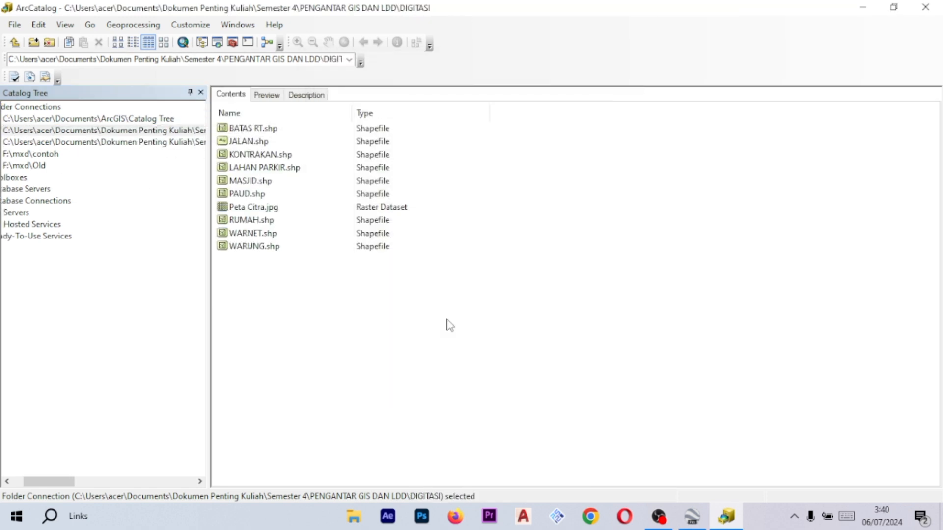
- Start a new shapefile named RT with the Point feature type
{"action": "right_click", "coordinate": [324, 282]}
{"action": "left_click", "coordinate": [484, 378]}
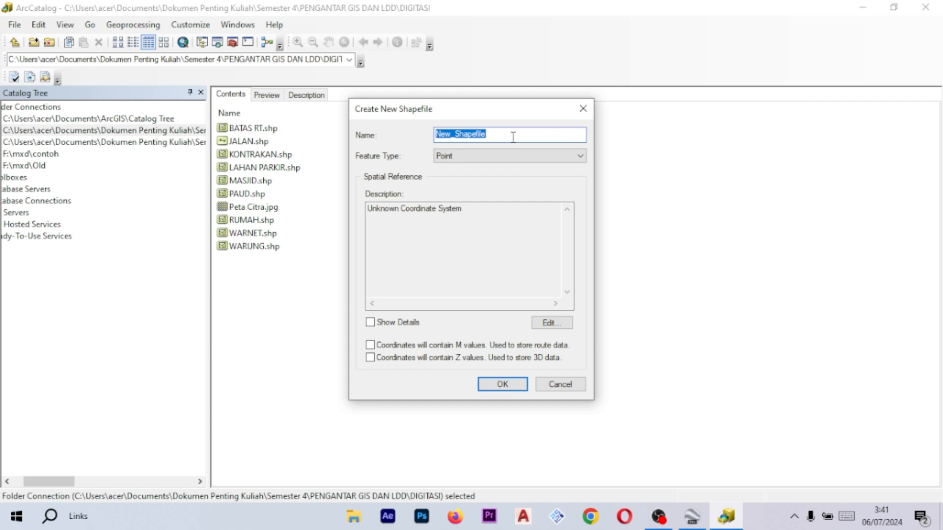
{"action": "type", "text": "RUMAH SAYA"}
{"action": "left_click_drag", "start_coordinate": [488, 134], "coordinate": [428, 138]}
{"action": "type", "text": "RT"}
{"action": "left_click", "coordinate": [491, 156]}
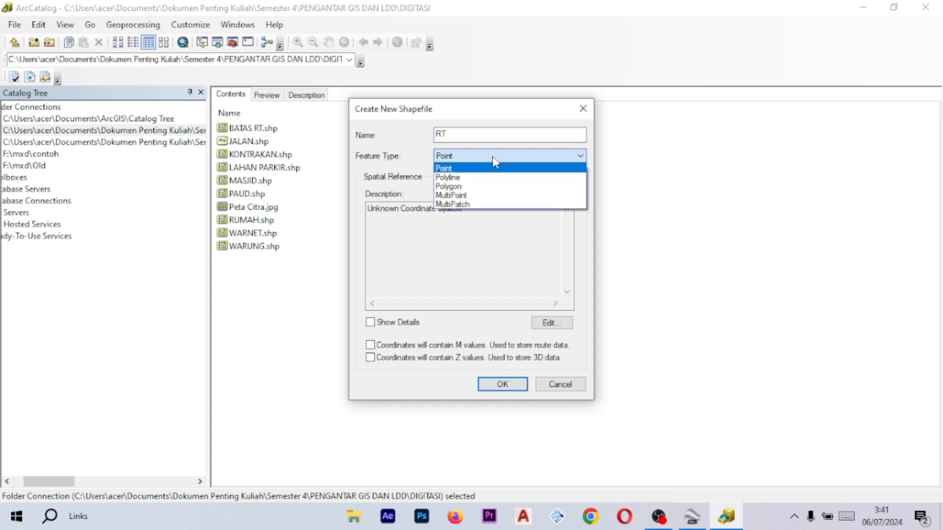
{"action": "left_click", "coordinate": [490, 168]}
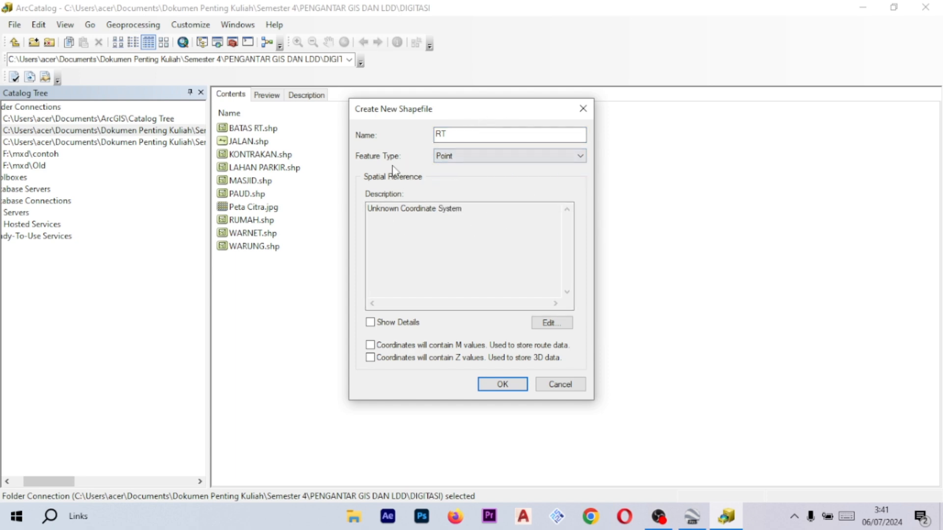
{"action": "left_click", "coordinate": [459, 155]}
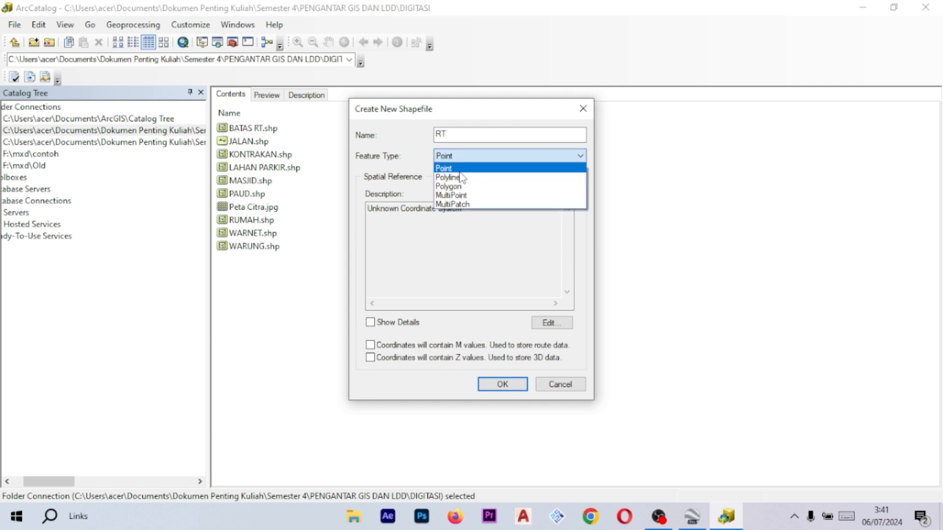
{"action": "left_click", "coordinate": [459, 170]}
- Assign WGS 1984 UTM Zone 48S from the favorites to RT and create the shapefile
{"action": "left_click", "coordinate": [565, 322]}
{"action": "left_click", "coordinate": [419, 150]}
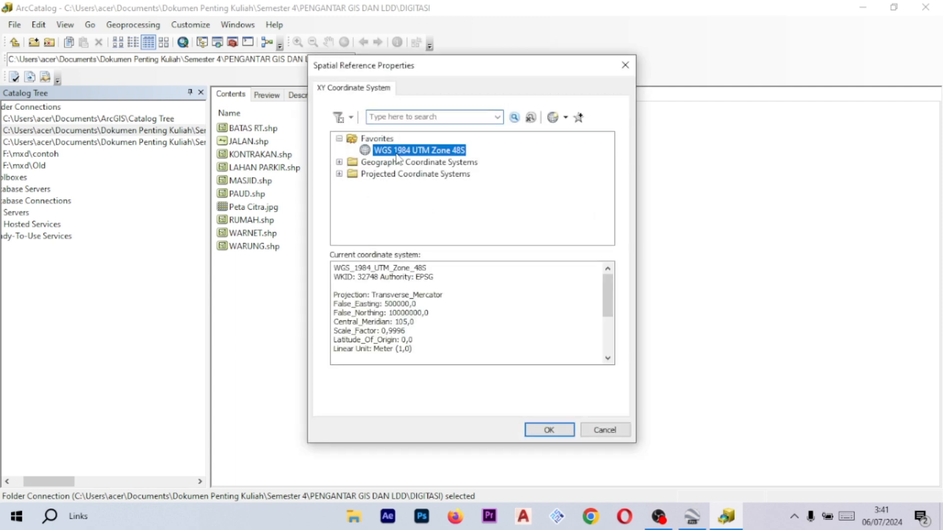
{"action": "left_click", "coordinate": [549, 431]}
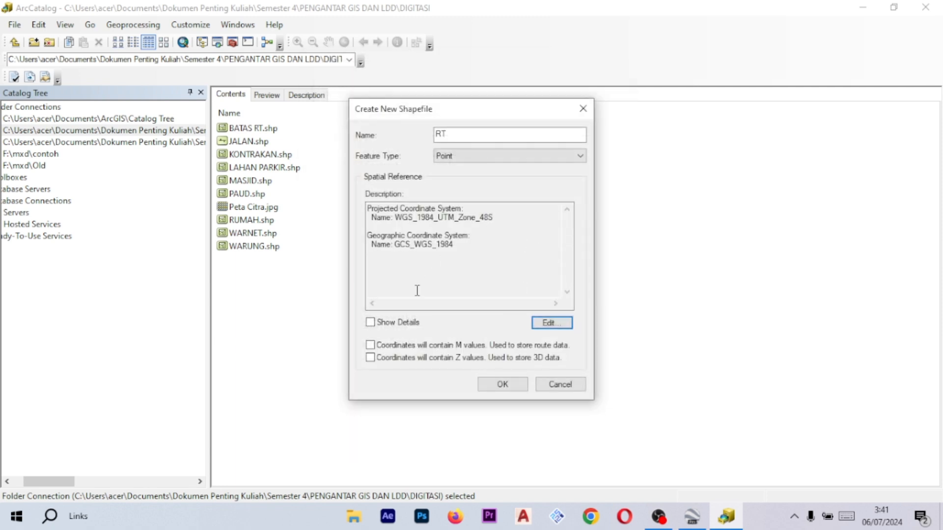
{"action": "left_click", "coordinate": [504, 385]}
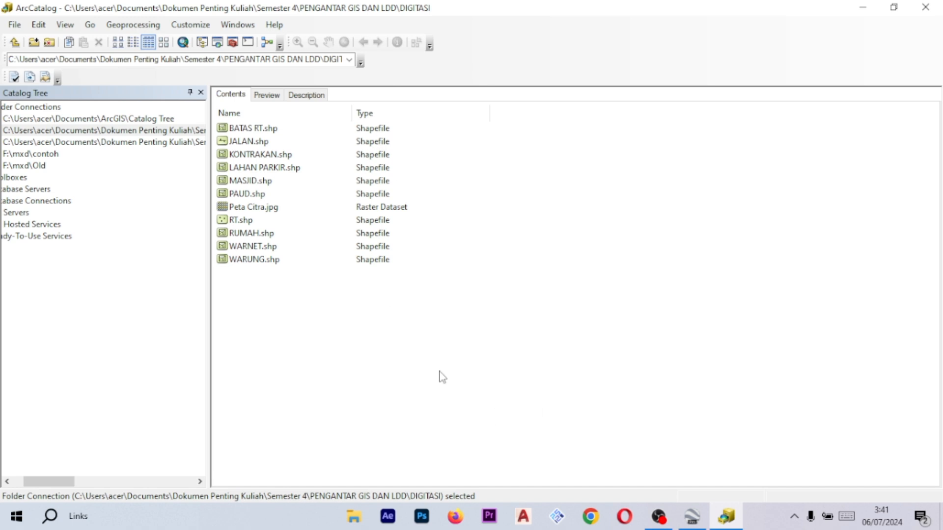
- Switch to ArcMap by launching it from the ArcGIS folder in the Start menu
{"action": "scroll", "coordinate": [114, 326], "scroll_direction": "left", "scroll_amount": 3}
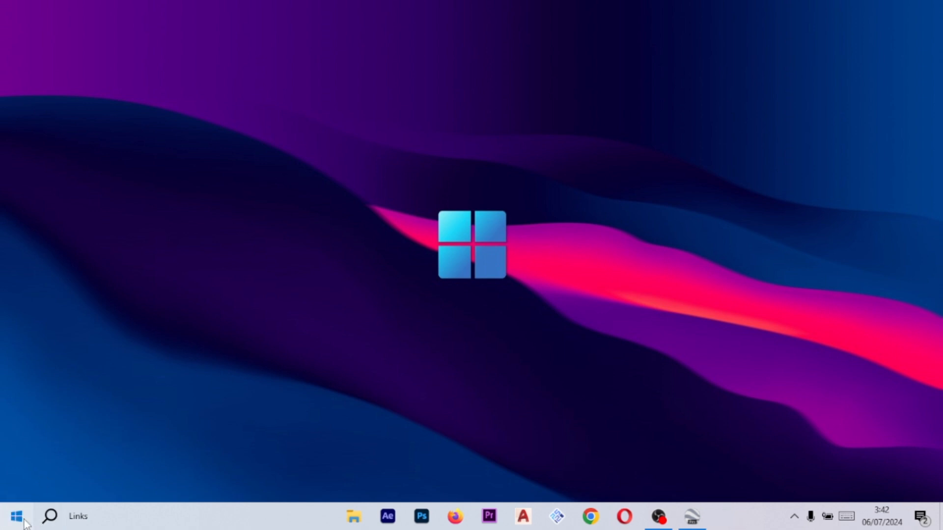
{"action": "key", "text": "super"}
{"action": "scroll", "coordinate": [98, 357], "scroll_direction": "down", "scroll_amount": 8}
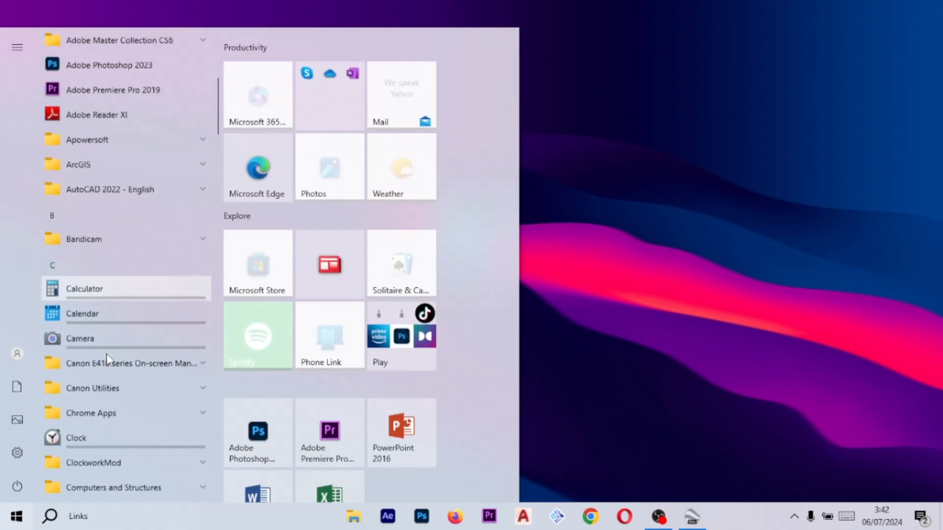
{"action": "scroll", "coordinate": [108, 356], "scroll_direction": "up", "scroll_amount": 5}
{"action": "scroll", "coordinate": [114, 356], "scroll_direction": "down", "scroll_amount": 2}
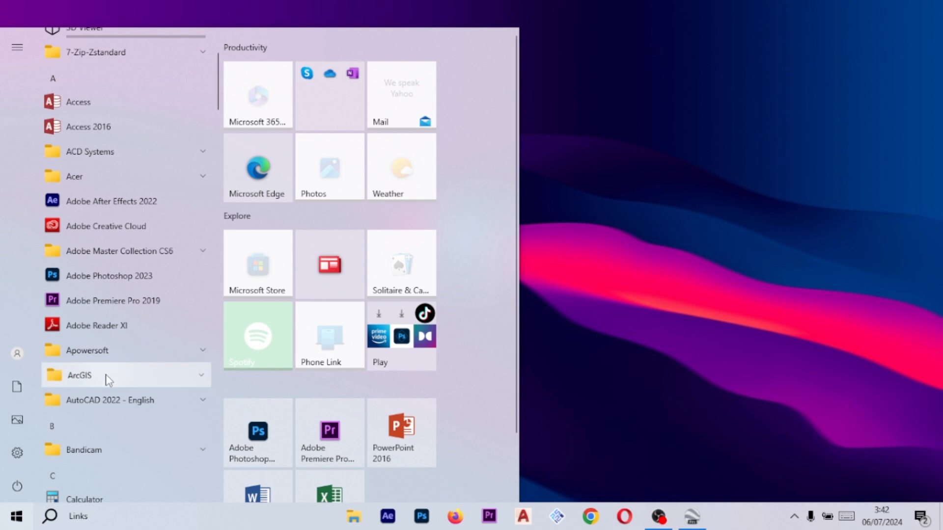
{"action": "left_click", "coordinate": [105, 377]}
{"action": "scroll", "coordinate": [117, 413], "scroll_direction": "down", "scroll_amount": 2}
{"action": "left_click", "coordinate": [125, 335]}
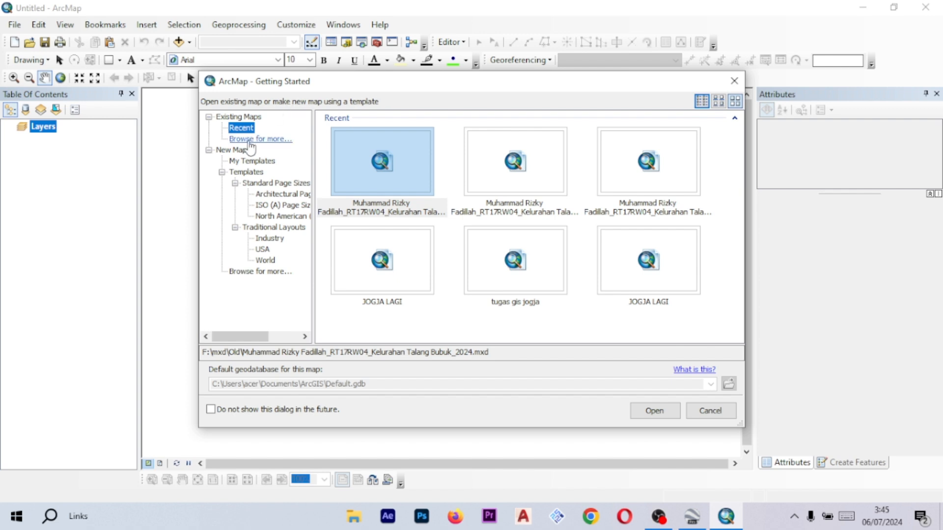
- Start a new map from the Blank Map template
{"action": "left_click", "coordinate": [227, 151]}
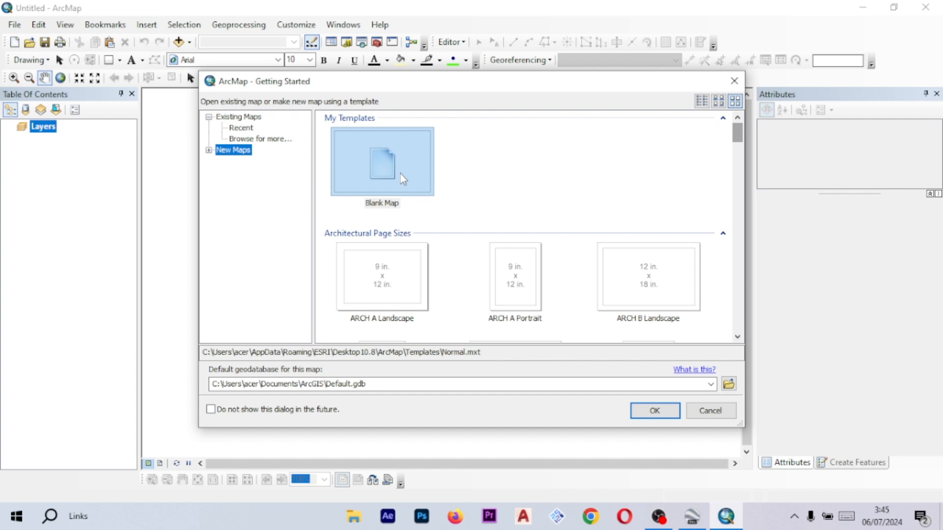
{"action": "left_click", "coordinate": [386, 167]}
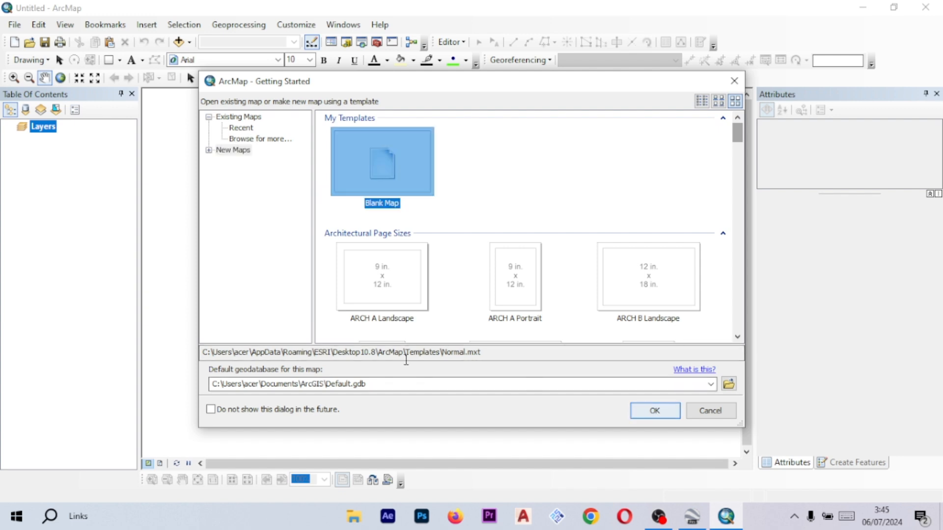
{"action": "left_click", "coordinate": [664, 412]}
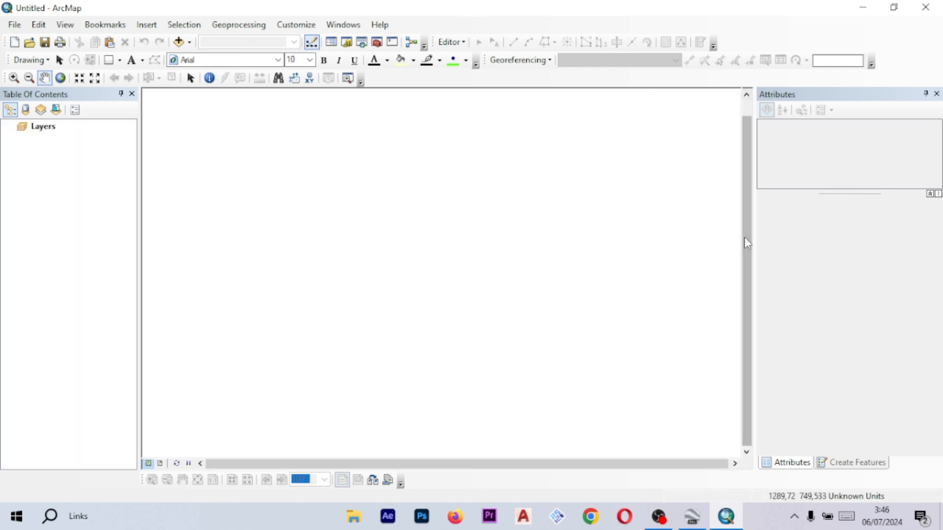
- Add the image Peta Citra.jpg from the Pengantar GIS course folder to the map, dismissing the spatial reference warning
{"action": "left_click", "coordinate": [190, 44]}
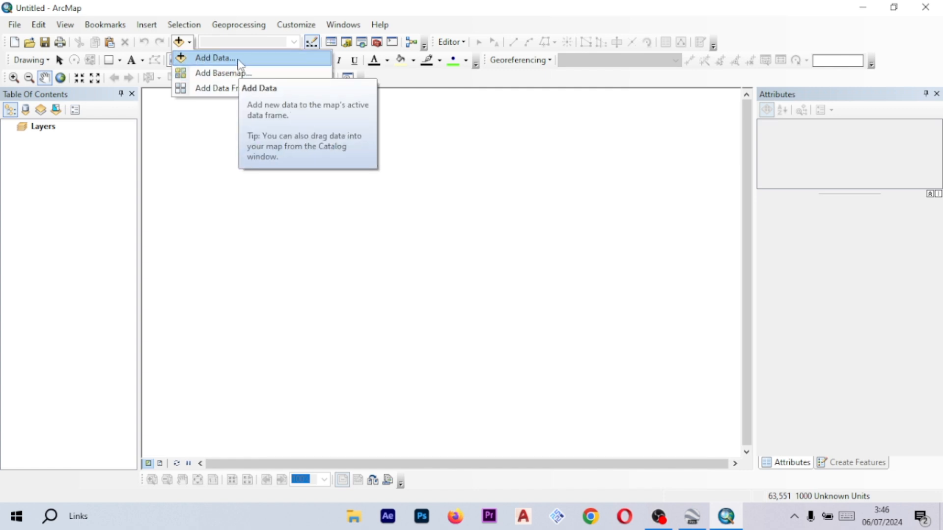
{"action": "left_click", "coordinate": [190, 43]}
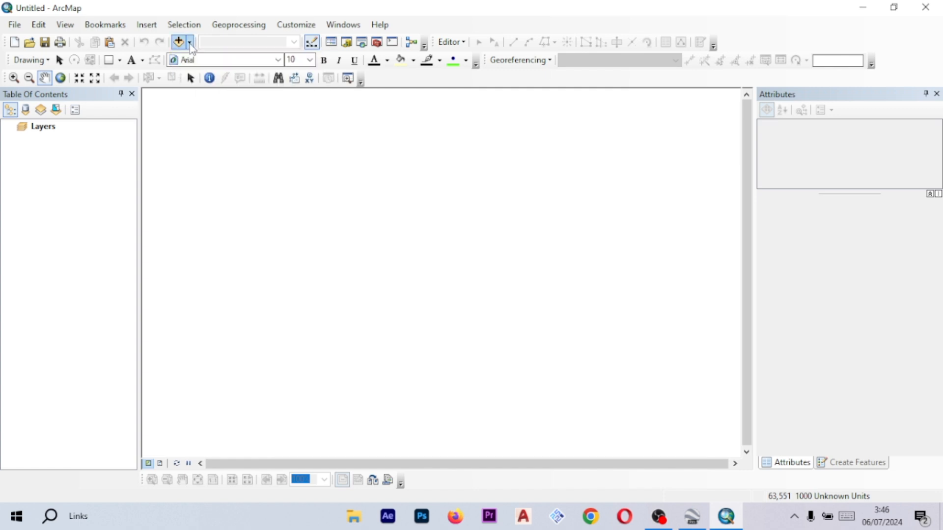
{"action": "left_click", "coordinate": [190, 43]}
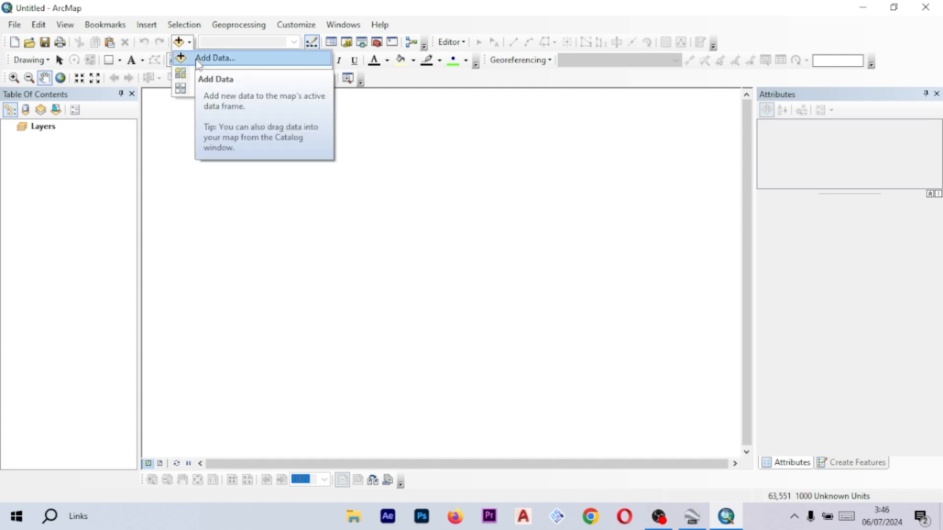
{"action": "left_click", "coordinate": [211, 58]}
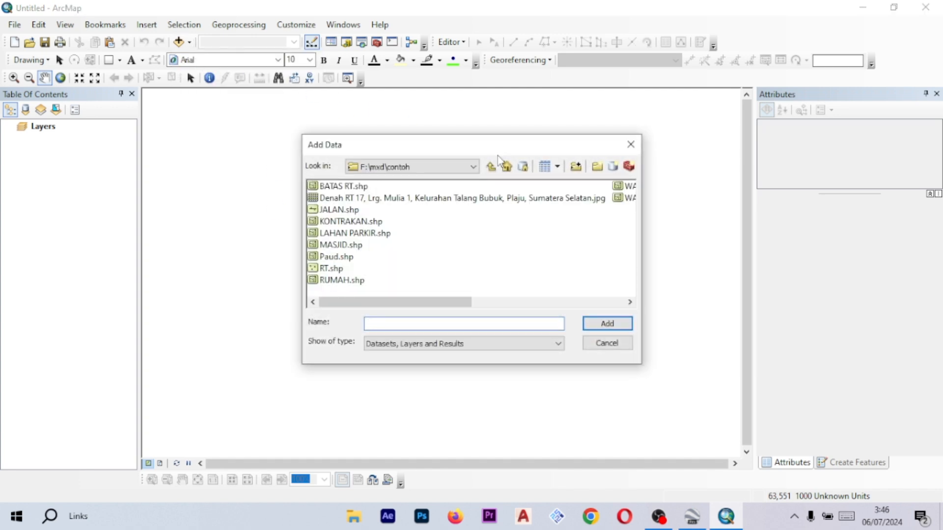
{"action": "left_click", "coordinate": [451, 172]}
{"action": "left_click", "coordinate": [430, 166]}
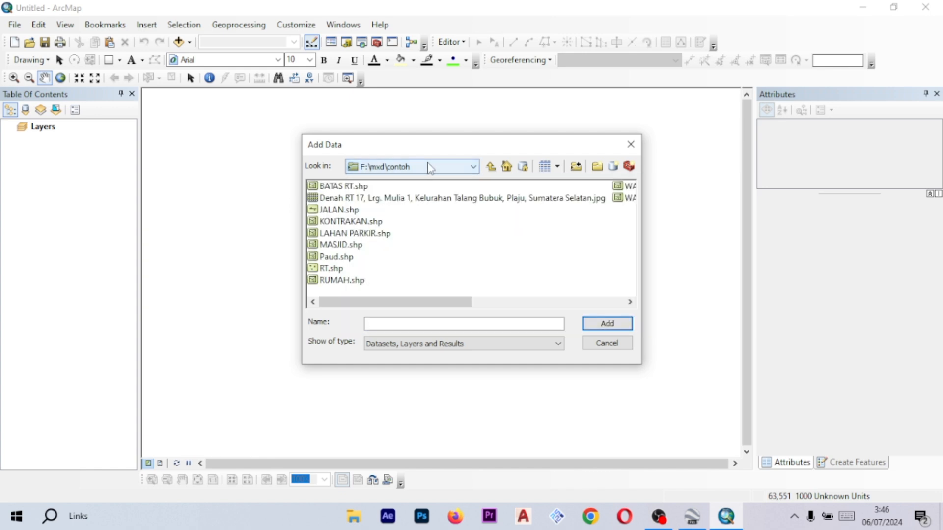
{"action": "left_click", "coordinate": [430, 166]}
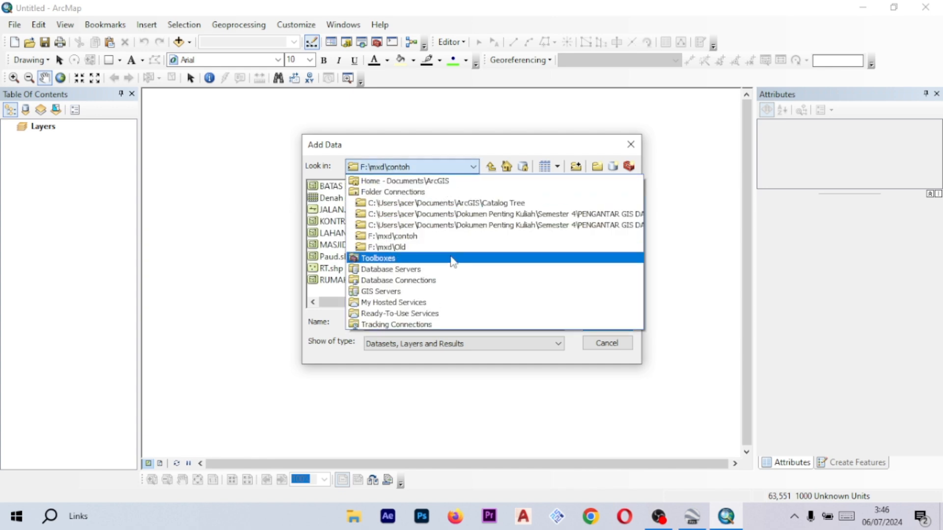
{"action": "left_click", "coordinate": [455, 215]}
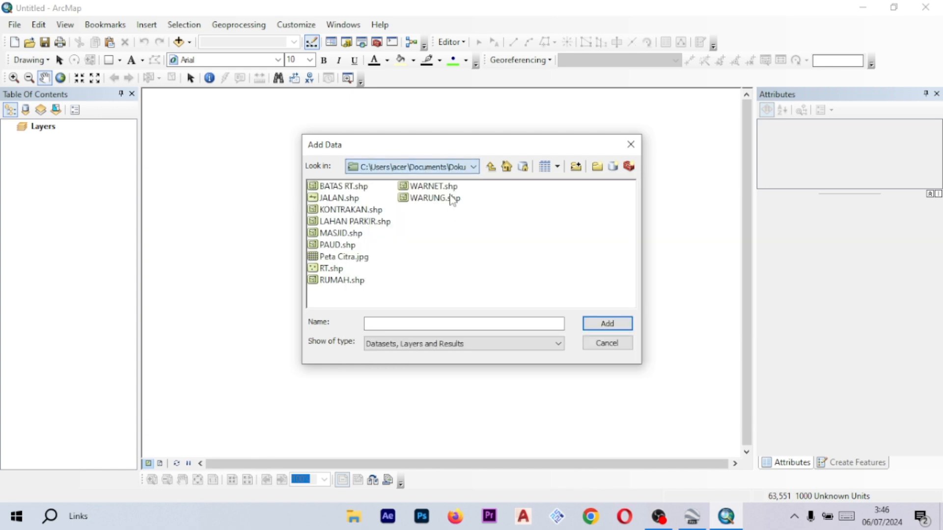
{"action": "left_click", "coordinate": [449, 169]}
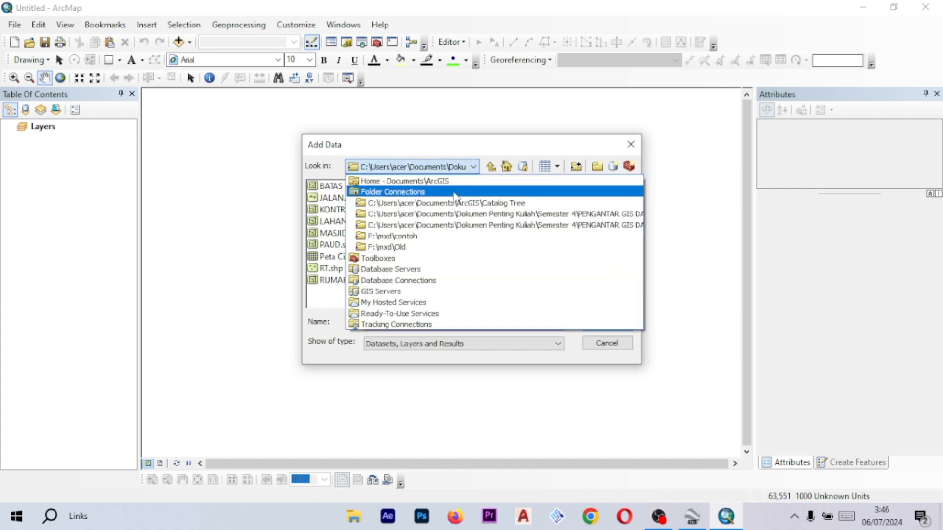
{"action": "left_click", "coordinate": [459, 225]}
{"action": "left_click", "coordinate": [460, 167]}
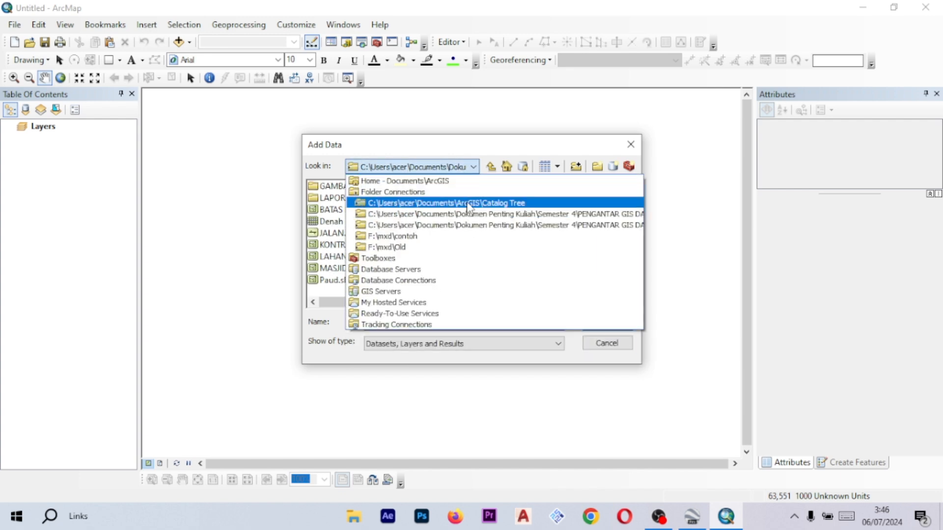
{"action": "left_click", "coordinate": [462, 169]}
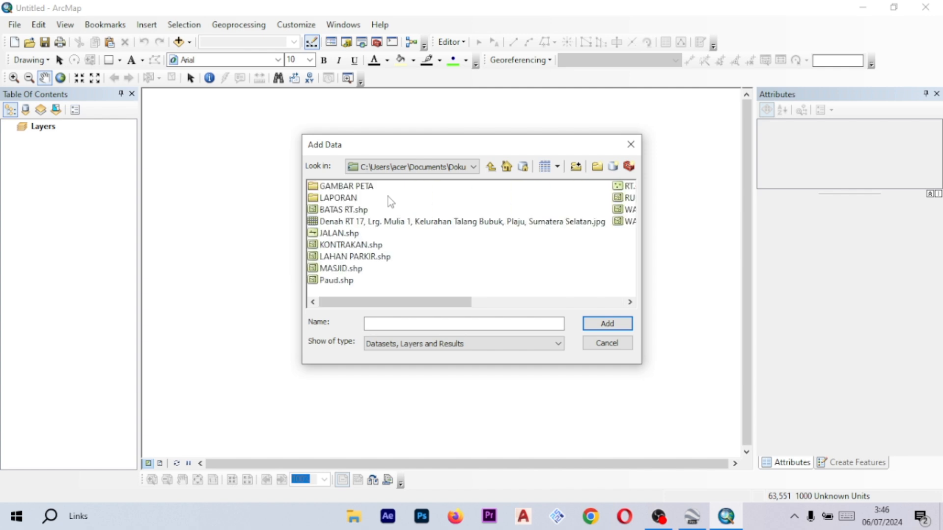
{"action": "left_click", "coordinate": [428, 168]}
{"action": "left_click", "coordinate": [457, 225]}
{"action": "left_click", "coordinate": [424, 168]}
{"action": "left_click", "coordinate": [496, 218]}
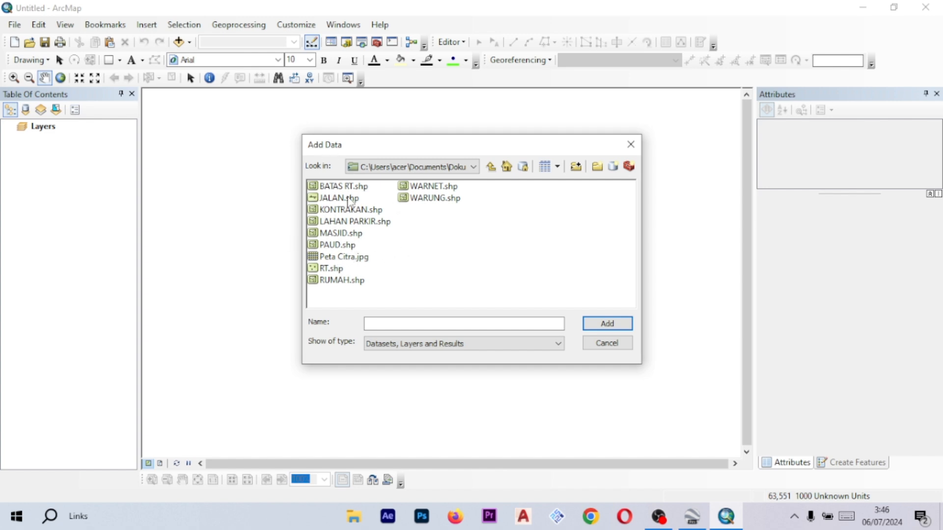
{"action": "left_click", "coordinate": [350, 257]}
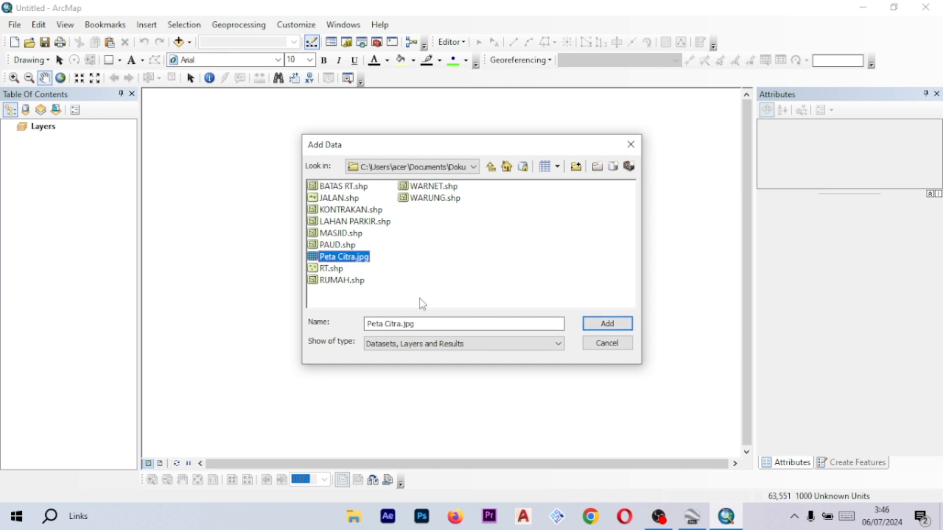
{"action": "left_click", "coordinate": [611, 325]}
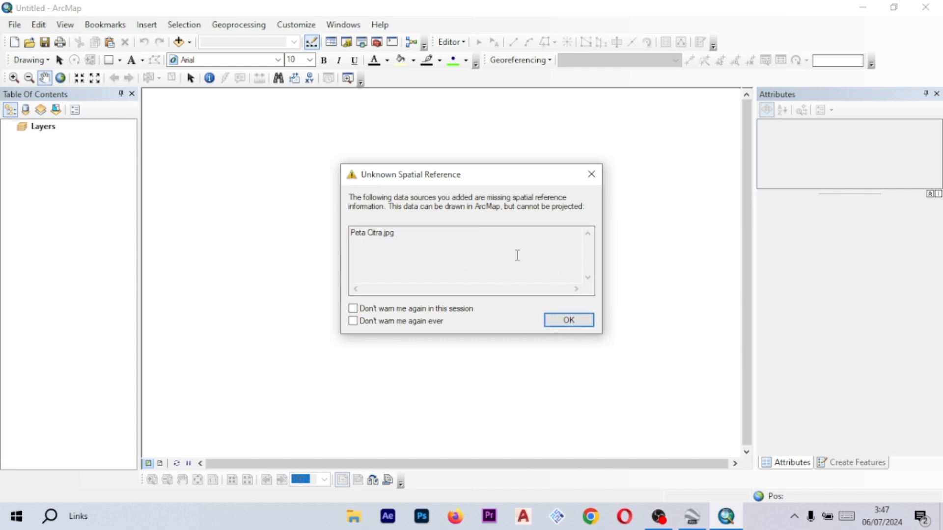
{"action": "left_click", "coordinate": [581, 322]}
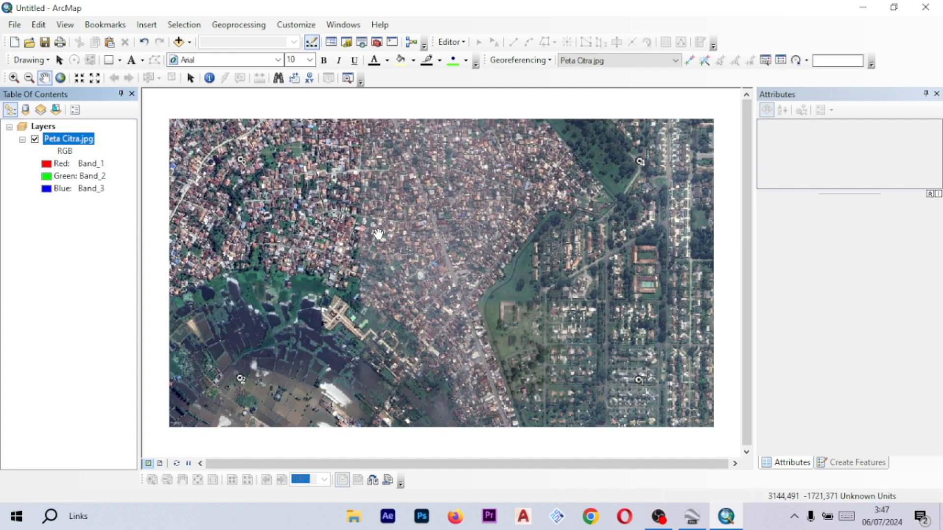
- Examine the added image by panning and zooming around the map
{"action": "left_click_drag", "start_coordinate": [287, 228], "coordinate": [442, 272]}
{"action": "scroll", "coordinate": [387, 231], "scroll_direction": "down", "scroll_amount": 1}
{"action": "scroll", "coordinate": [387, 229], "scroll_direction": "up", "scroll_amount": 3}
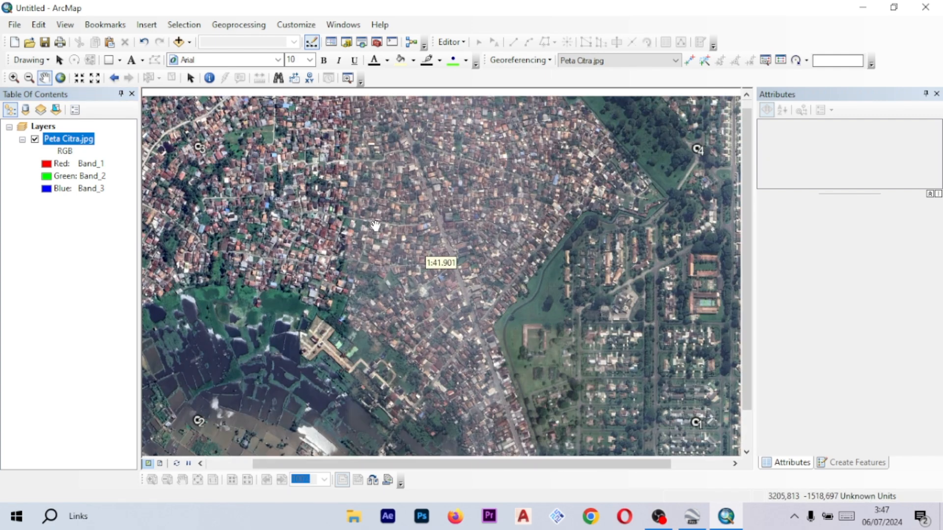
{"action": "scroll", "coordinate": [376, 226], "scroll_direction": "down", "scroll_amount": 1}
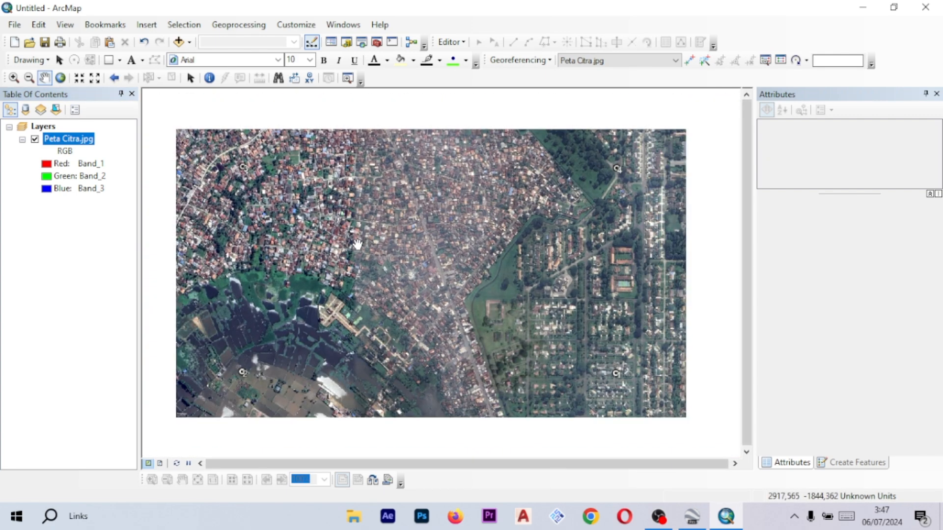
{"action": "left_click_drag", "start_coordinate": [360, 245], "coordinate": [389, 248]}
{"action": "scroll", "coordinate": [521, 248], "scroll_direction": "down", "scroll_amount": 2}
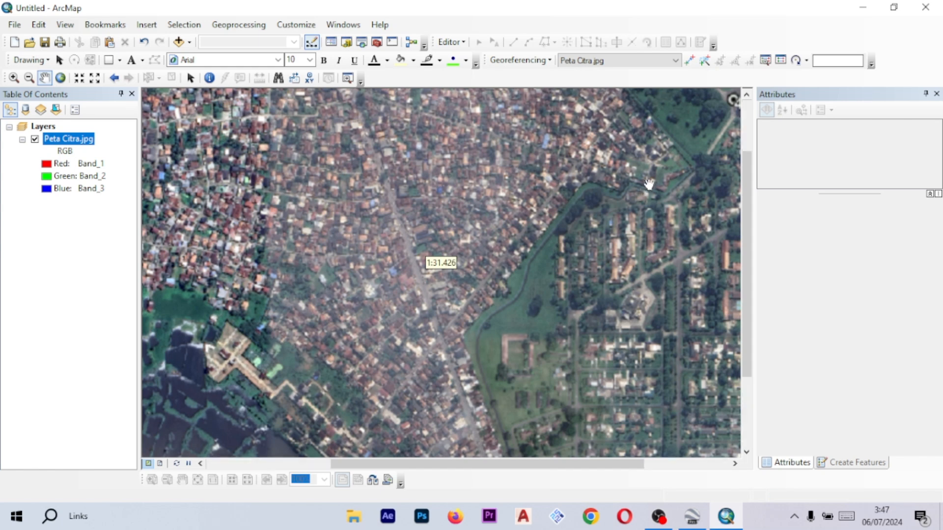
{"action": "left_click_drag", "start_coordinate": [652, 181], "coordinate": [533, 236]}
{"action": "scroll", "coordinate": [526, 249], "scroll_direction": "up", "scroll_amount": 2}
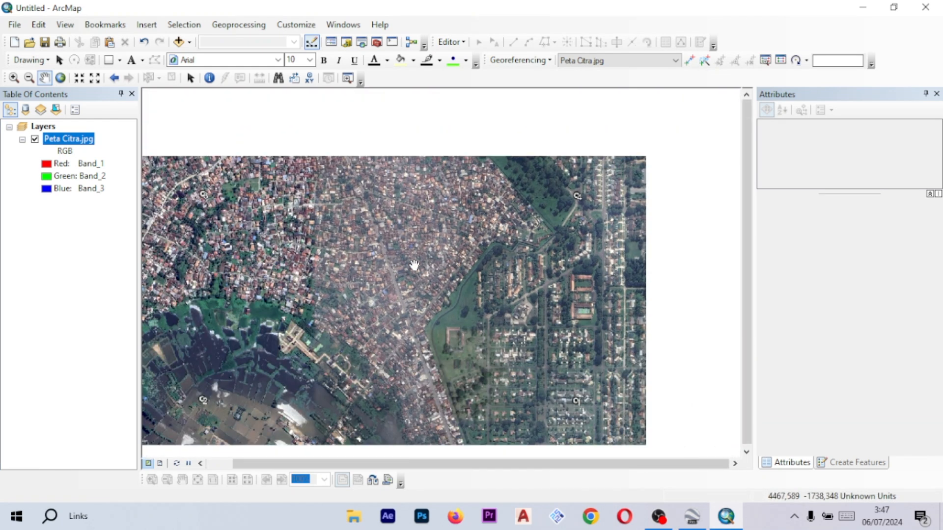
{"action": "scroll", "coordinate": [414, 265], "scroll_direction": "down", "scroll_amount": 1}
{"action": "scroll", "coordinate": [442, 249], "scroll_direction": "up", "scroll_amount": 2}
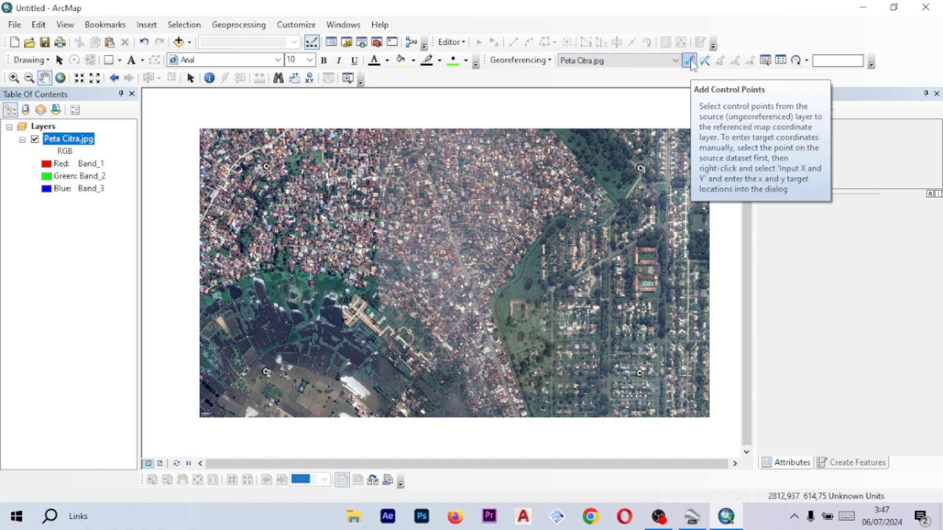
- Activate the Add Control Points tool and open the Magnifier window at 400% over the image
{"action": "left_click", "coordinate": [691, 61]}
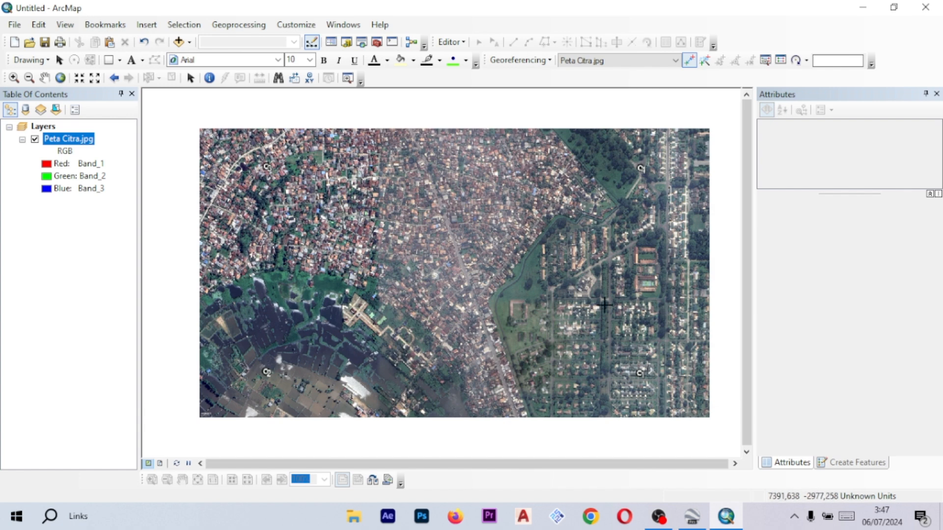
{"action": "mouse_move", "coordinate": [528, 303]}
{"action": "left_mouse_down"}
{"action": "mouse_move", "coordinate": [486, 295]}
{"action": "mouse_move", "coordinate": [536, 284]}
{"action": "left_mouse_up"}
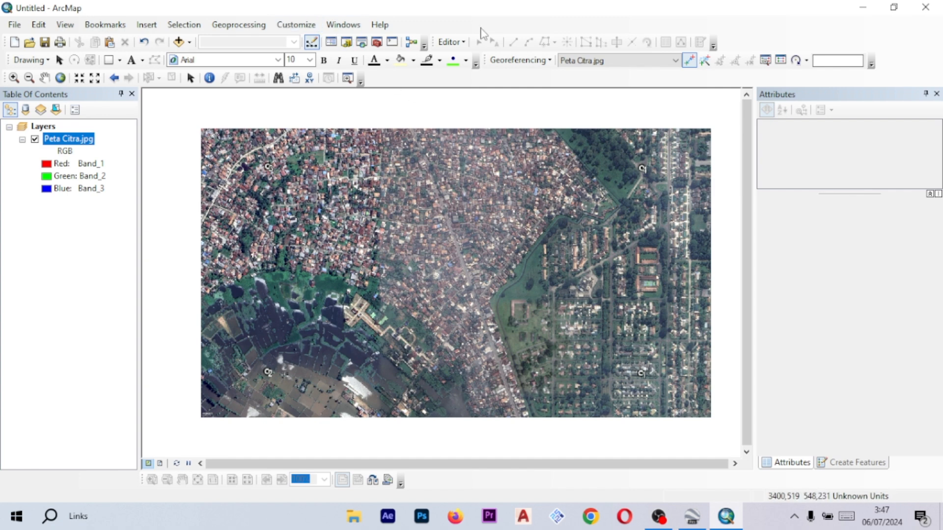
{"action": "left_click", "coordinate": [359, 29]}
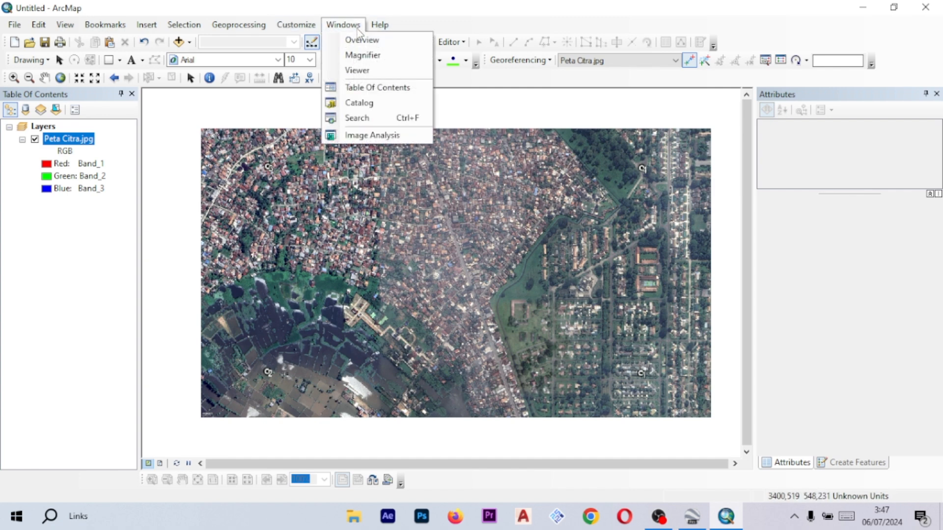
{"action": "left_click", "coordinate": [353, 56]}
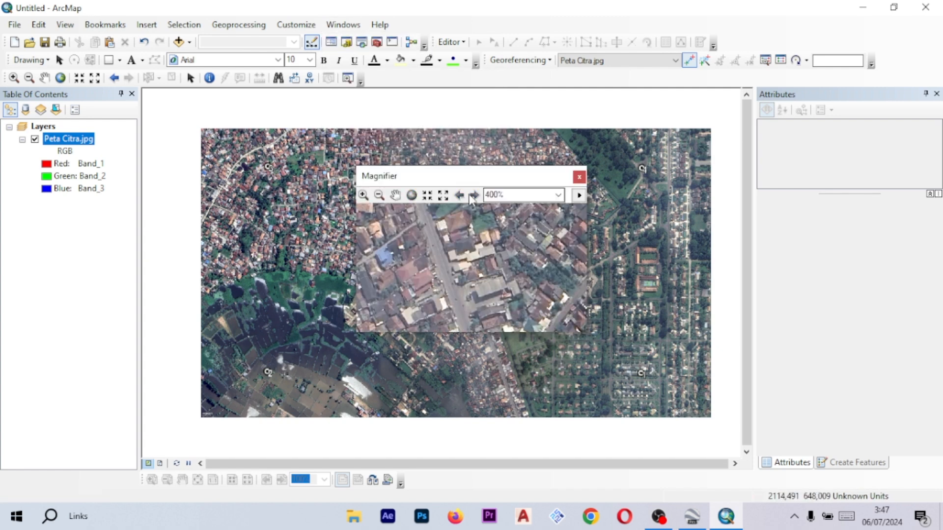
{"action": "left_click", "coordinate": [516, 196]}
{"action": "left_click", "coordinate": [515, 196]}
{"action": "mouse_move", "coordinate": [511, 182]}
{"action": "left_mouse_down"}
{"action": "mouse_move", "coordinate": [540, 178]}
{"action": "mouse_move", "coordinate": [523, 180]}
{"action": "left_mouse_up"}
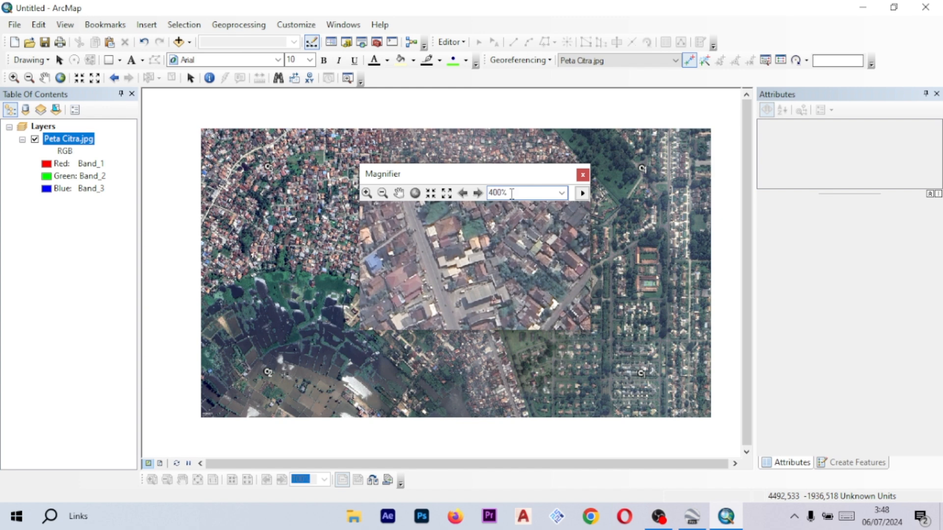
{"action": "scroll", "coordinate": [620, 236], "scroll_direction": "down", "scroll_amount": 3}
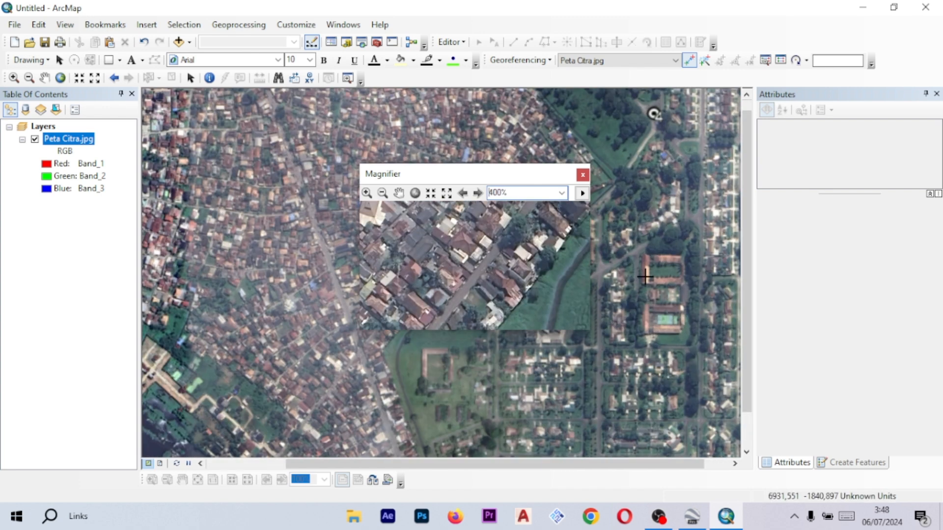
{"action": "left_click_drag", "start_coordinate": [644, 287], "coordinate": [676, 275]}
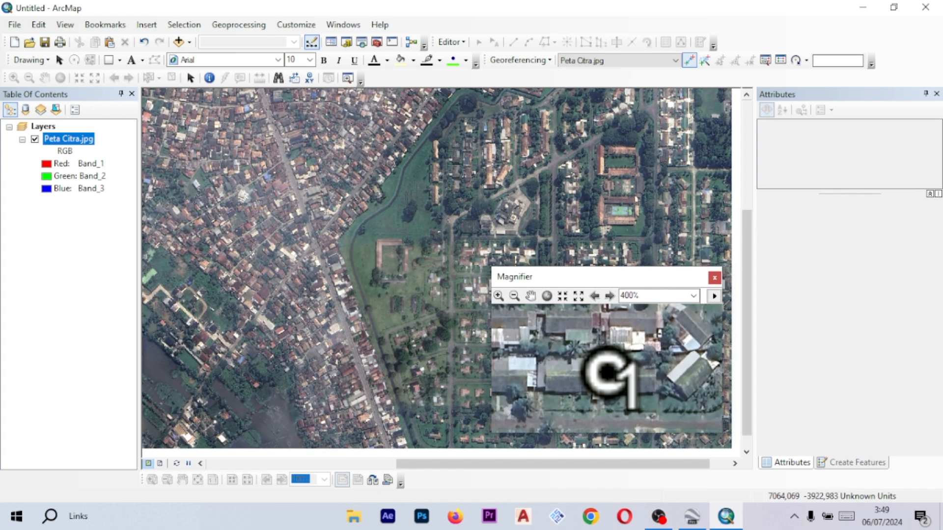
- Place a control point on the C1 marker and open its X and Y coordinate entry
{"action": "left_click", "coordinate": [608, 372]}
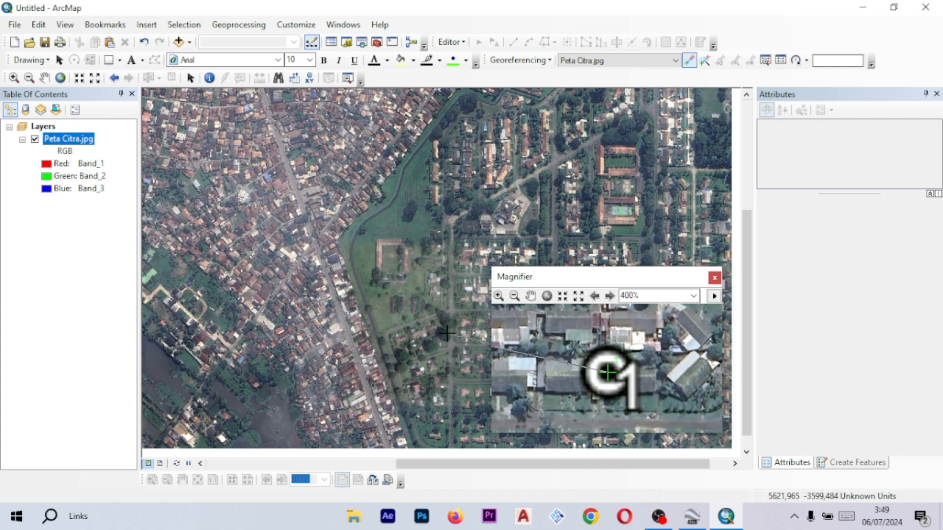
{"action": "right_click", "coordinate": [448, 334]}
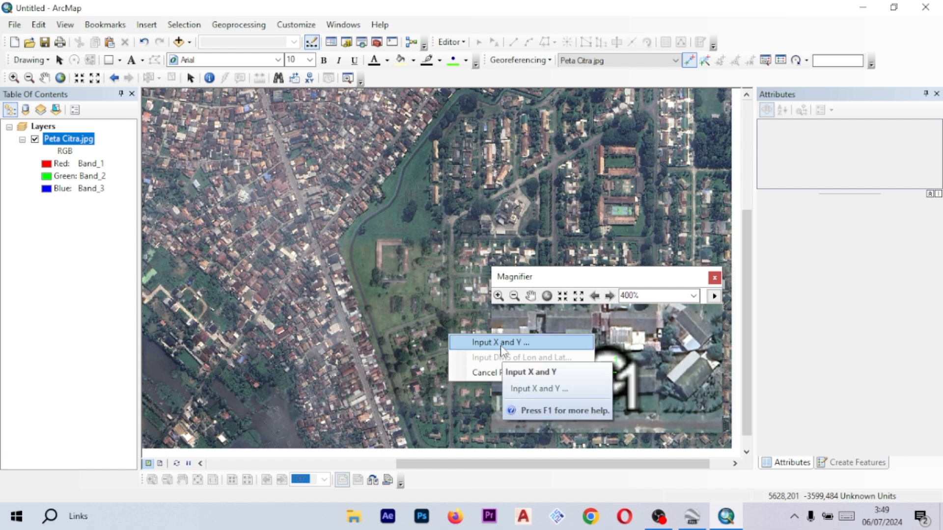
{"action": "left_click", "coordinate": [501, 349]}
- Enter 480390,00 as the X coordinate of control point C1
{"action": "left_click", "coordinate": [448, 238]}
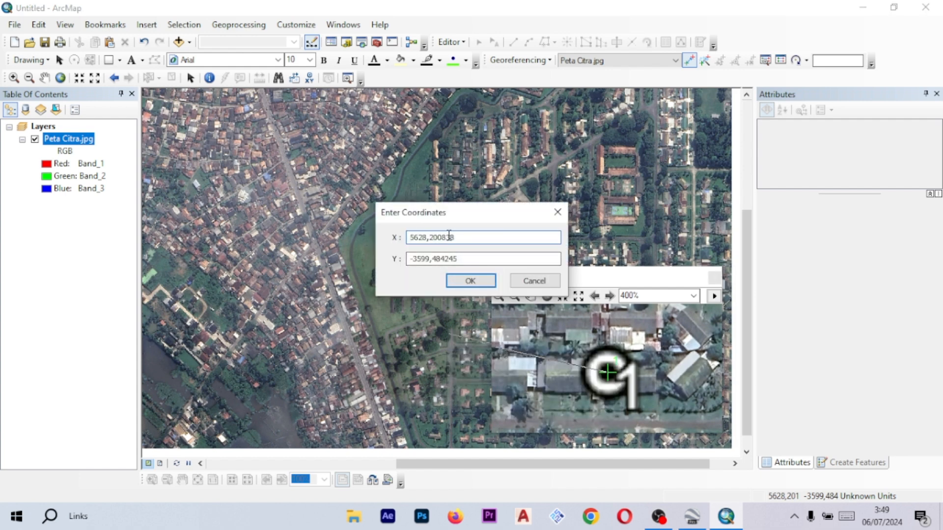
{"action": "left_click_drag", "start_coordinate": [468, 240], "coordinate": [405, 236]}
{"action": "left_click", "coordinate": [410, 242]}
{"action": "left_click_drag", "start_coordinate": [540, 238], "coordinate": [417, 238]}
{"action": "left_click", "coordinate": [474, 238]}
{"action": "type", "text": "480"}
{"action": "key", "text": "ctrl+a"}
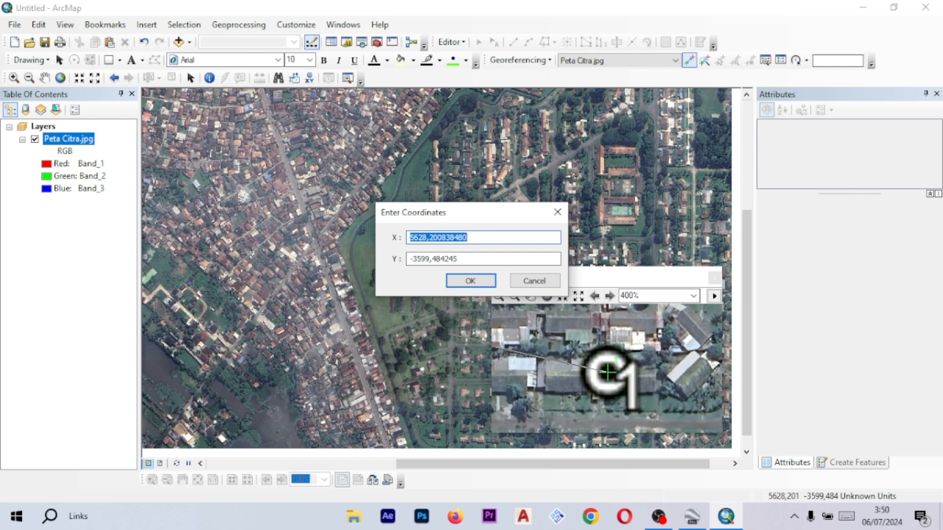
{"action": "type", "text": "480"}
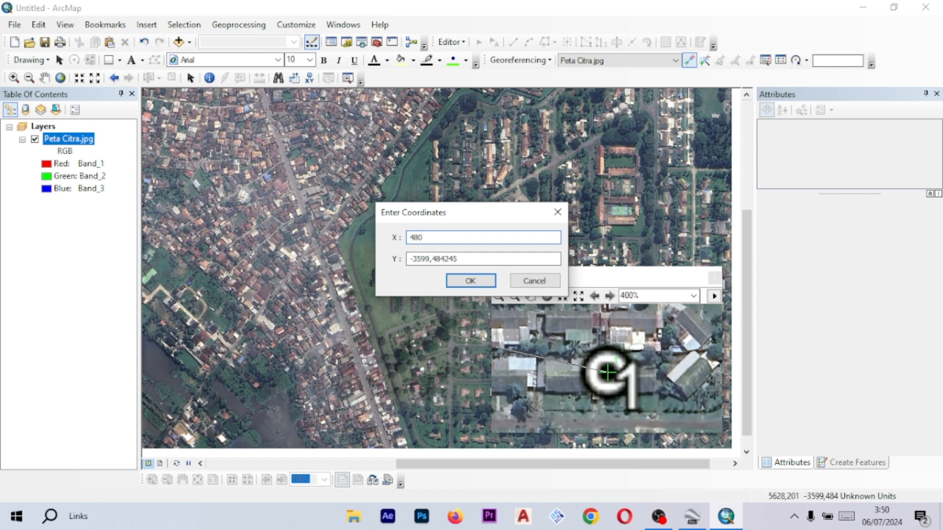
{"action": "type", "text": "390.00 M e"}
{"action": "key", "text": "BackSpace"}
{"action": "key", "text": "BackSpace"}
{"action": "key", "text": "BackSpace"}
{"action": "type", "text": "m"}
{"action": "key", "text": "Caps_Lock"}
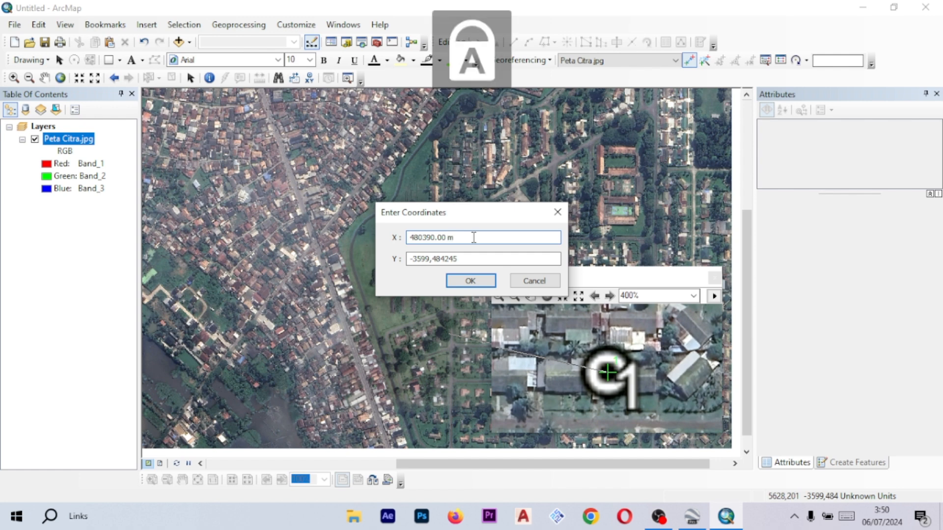
{"action": "type", "text": "e"}
{"action": "key", "text": "Caps_Lock"}
{"action": "key", "text": "BackSpace"}
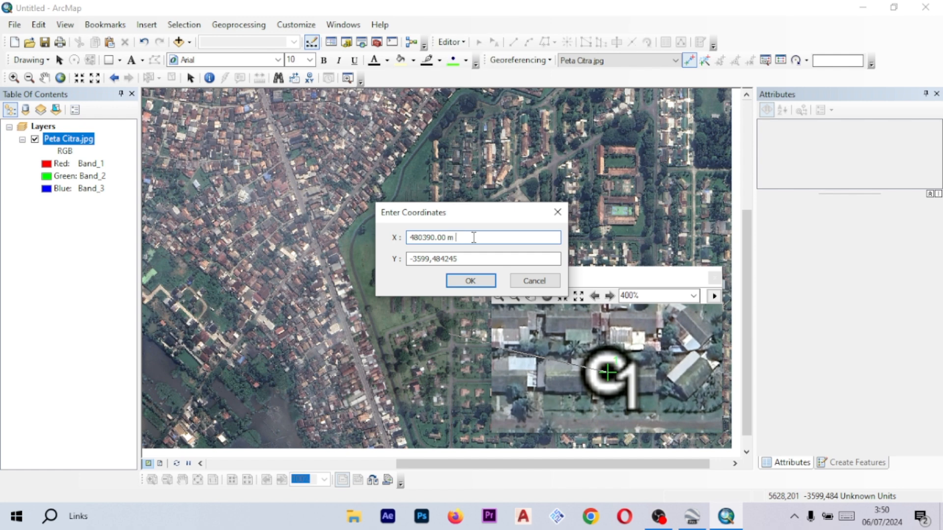
{"action": "type", "text": "E"}
{"action": "key", "text": "Caps_Lock"}
{"action": "key", "text": "Caps_Lock"}
{"action": "left_click_drag", "start_coordinate": [447, 238], "coordinate": [410, 239]}
{"action": "left_click_drag", "start_coordinate": [466, 238], "coordinate": [451, 240]}
{"action": "key", "text": "BackSpace"}
{"action": "key", "text": "BackSpace"}
{"action": "left_click", "coordinate": [438, 238]}
{"action": "key", "text": "BackSpace"}
{"action": "type", "text": ","}
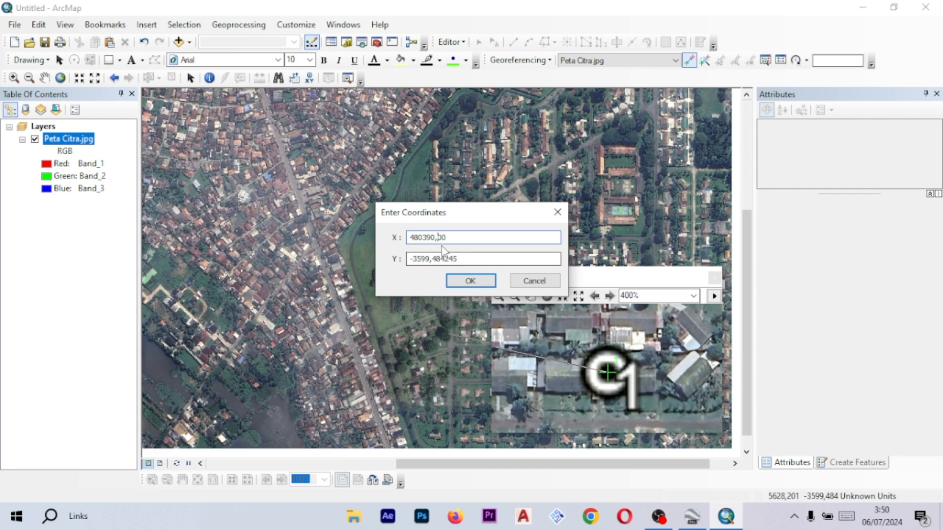
- Enter 9667441,00 as the Y coordinate of control point C1 and confirm the coordinates
{"action": "double_click", "coordinate": [466, 258]}
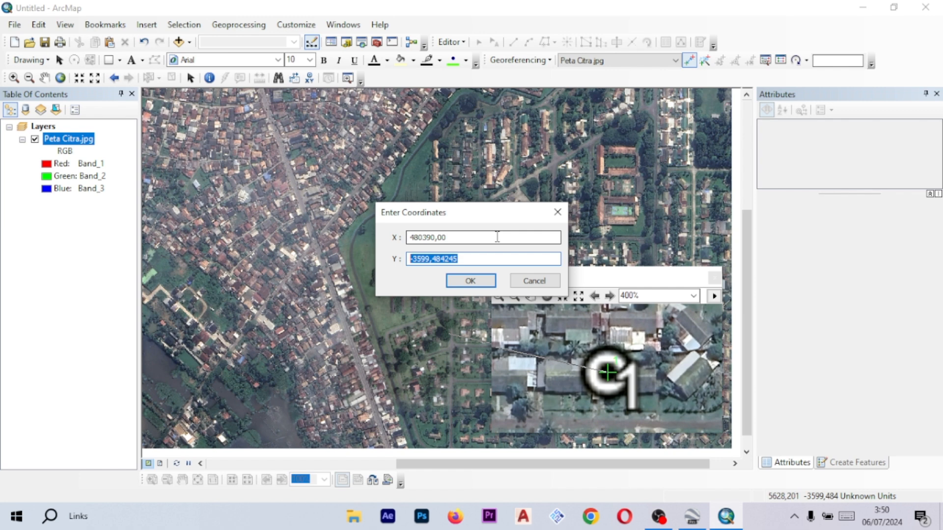
{"action": "type", "text": "9667441,00"}
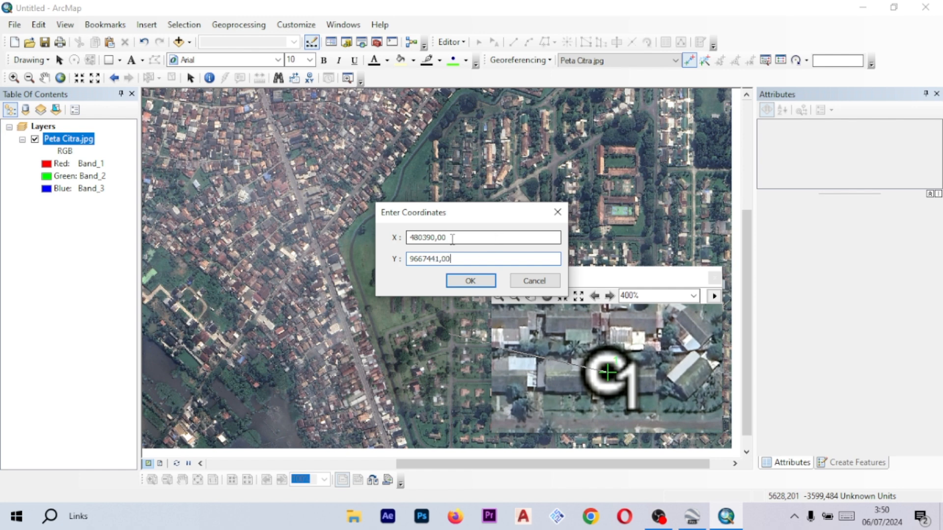
{"action": "left_click", "coordinate": [469, 281]}
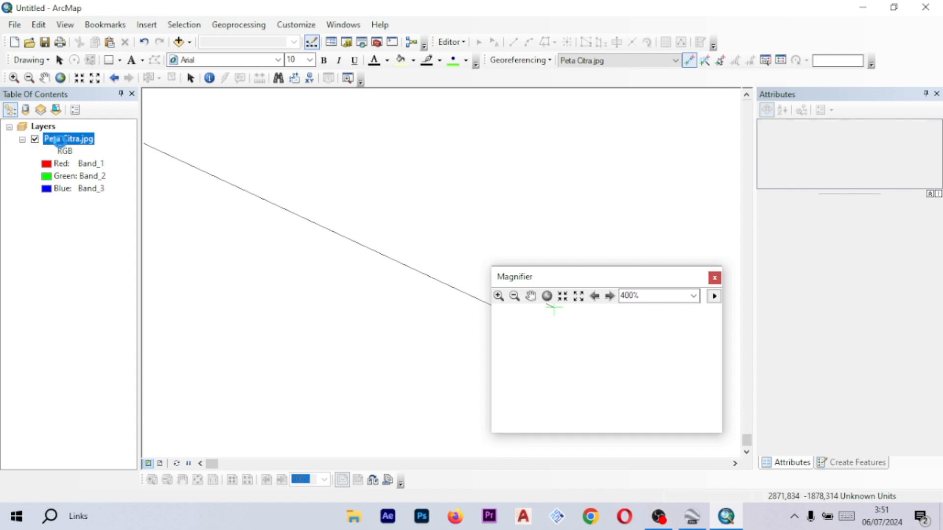
{"action": "right_click", "coordinate": [81, 139]}
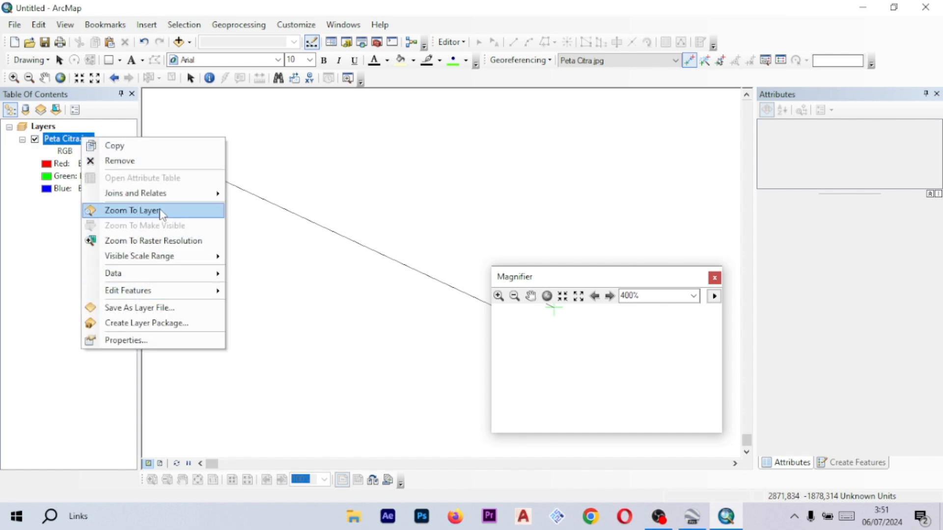
{"action": "left_click", "coordinate": [51, 96]}
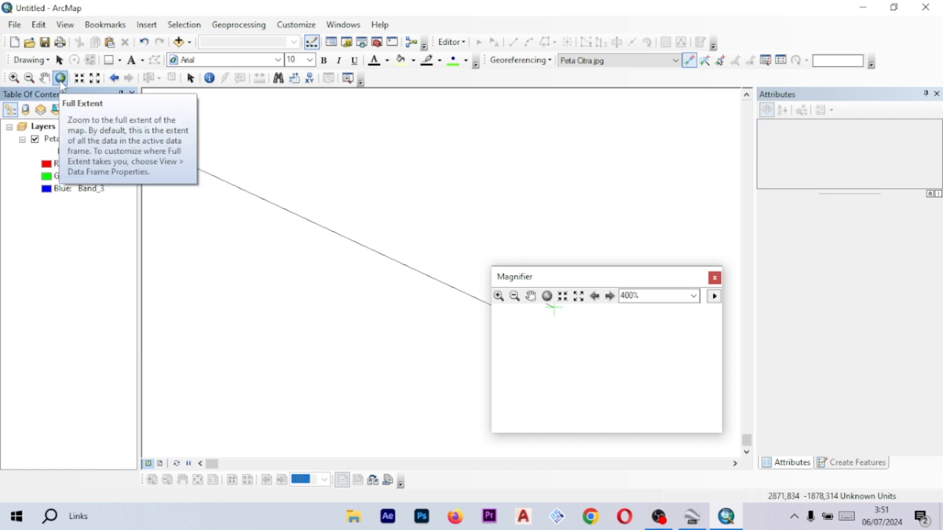
{"action": "right_click", "coordinate": [66, 139]}
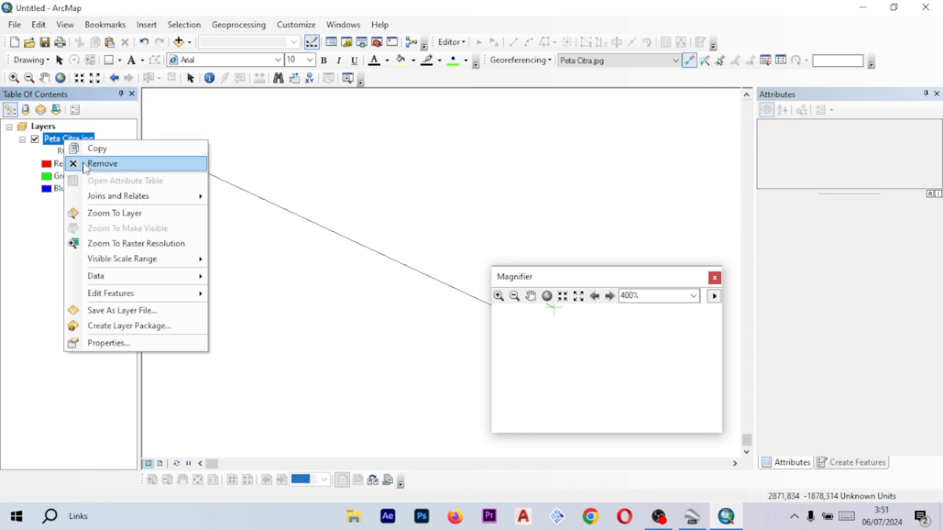
{"action": "left_click", "coordinate": [96, 214]}
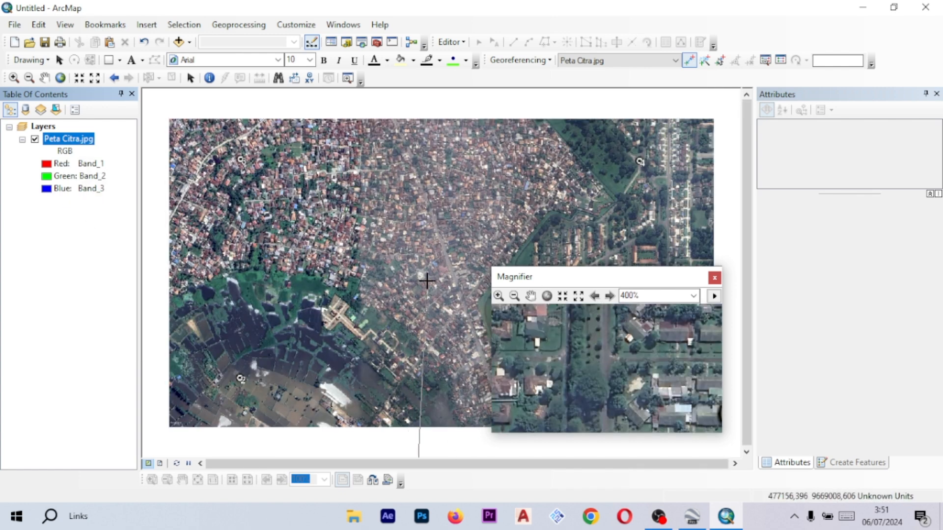
{"action": "left_click_drag", "start_coordinate": [429, 305], "coordinate": [365, 220]}
{"action": "left_click_drag", "start_coordinate": [371, 255], "coordinate": [418, 274]}
{"action": "left_click_drag", "start_coordinate": [318, 215], "coordinate": [371, 263]}
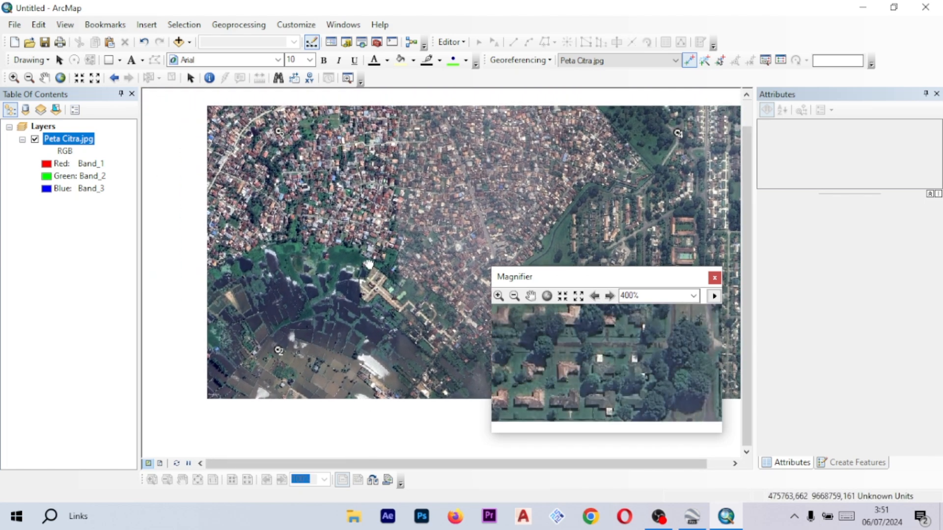
{"action": "right_click", "coordinate": [407, 317]}
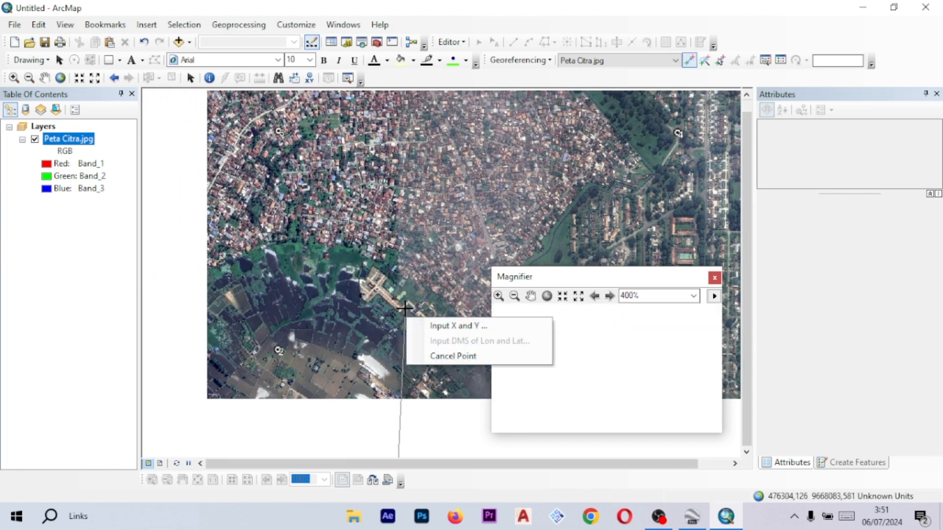
{"action": "left_click", "coordinate": [444, 357]}
- Place a control point on the C2 marker and enter its coordinates X 479148,00 and Y 9667441,00
{"action": "left_click_drag", "start_coordinate": [442, 306], "coordinate": [407, 307]}
{"action": "left_click_drag", "start_coordinate": [319, 321], "coordinate": [365, 348]}
{"action": "left_click_drag", "start_coordinate": [624, 277], "coordinate": [528, 178]}
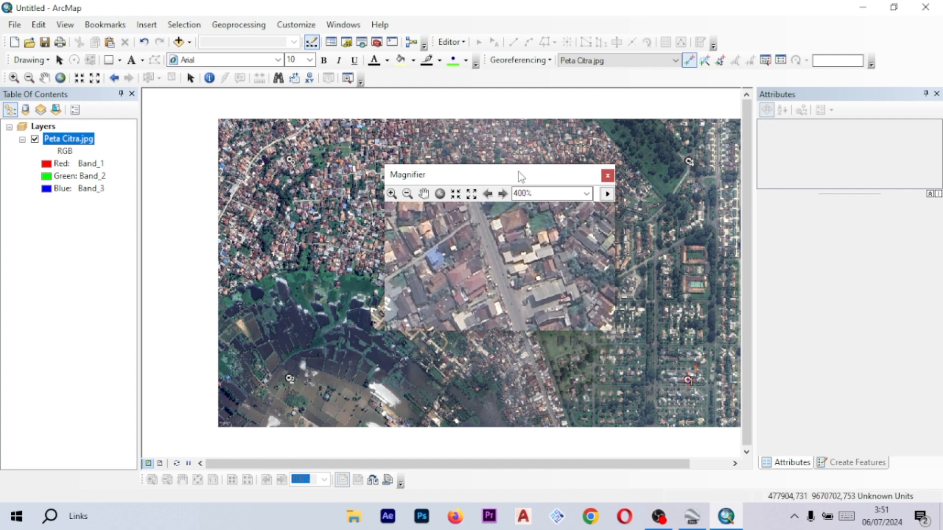
{"action": "left_click_drag", "start_coordinate": [536, 177], "coordinate": [451, 249]}
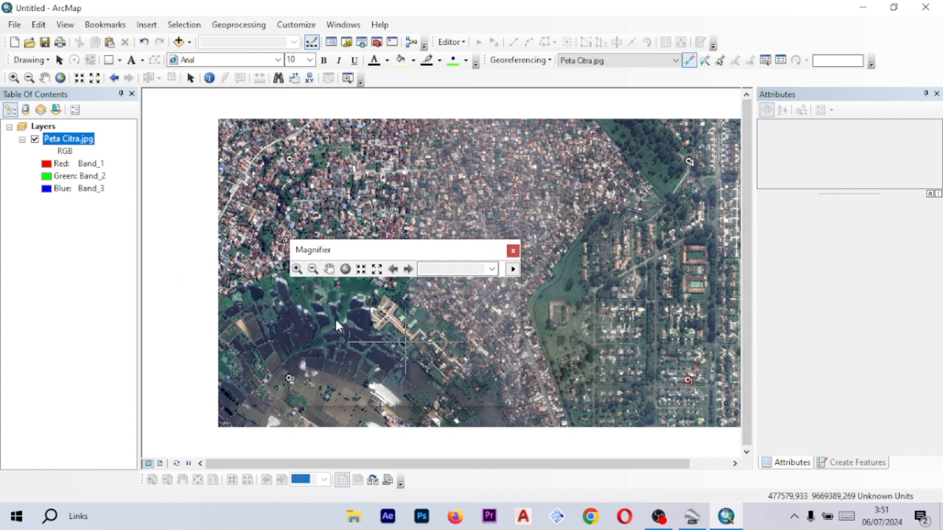
{"action": "scroll", "coordinate": [267, 332], "scroll_direction": "up", "scroll_amount": 5}
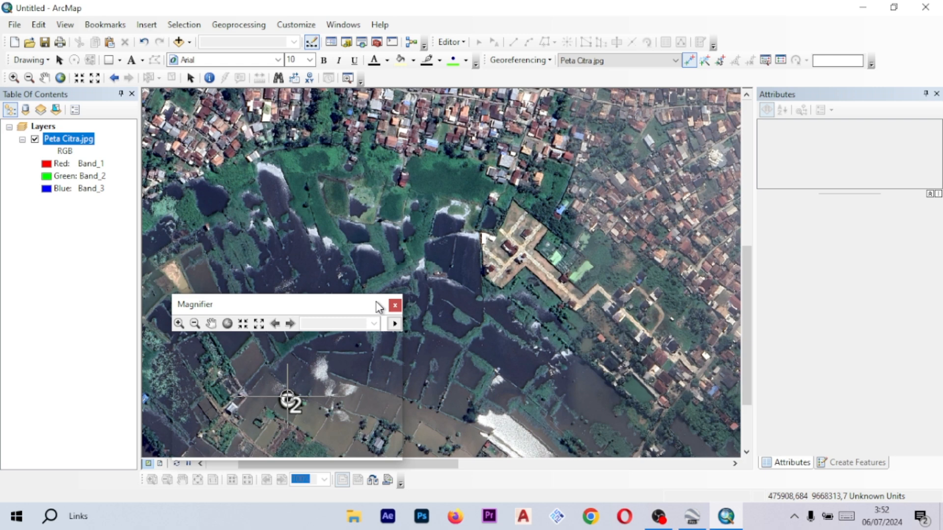
{"action": "left_click_drag", "start_coordinate": [376, 303], "coordinate": [376, 307]}
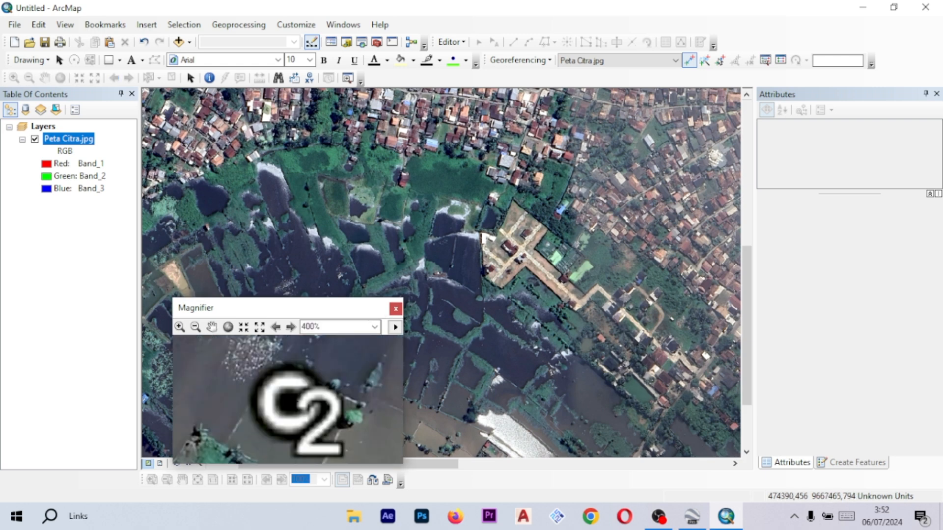
{"action": "left_click", "coordinate": [290, 402]}
{"action": "right_click", "coordinate": [559, 228]}
{"action": "left_click", "coordinate": [589, 235]}
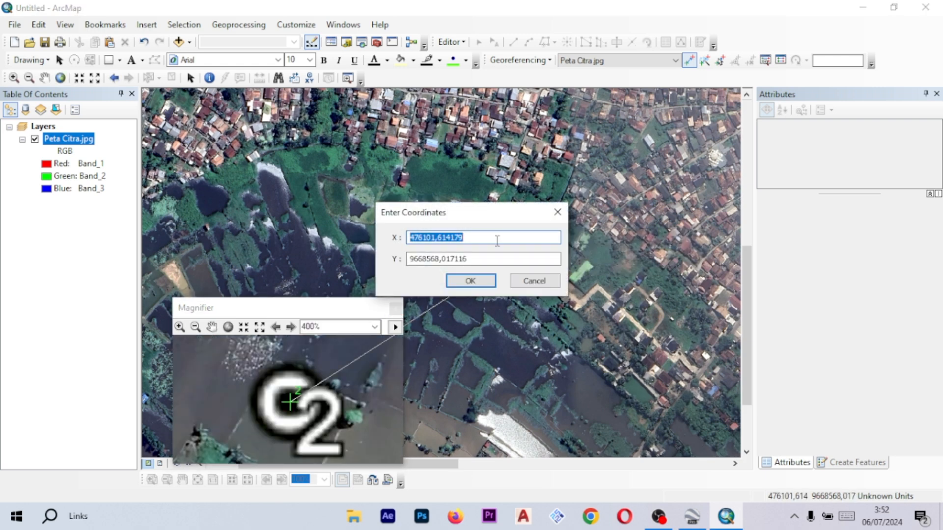
{"action": "type", "text": "479148,00"}
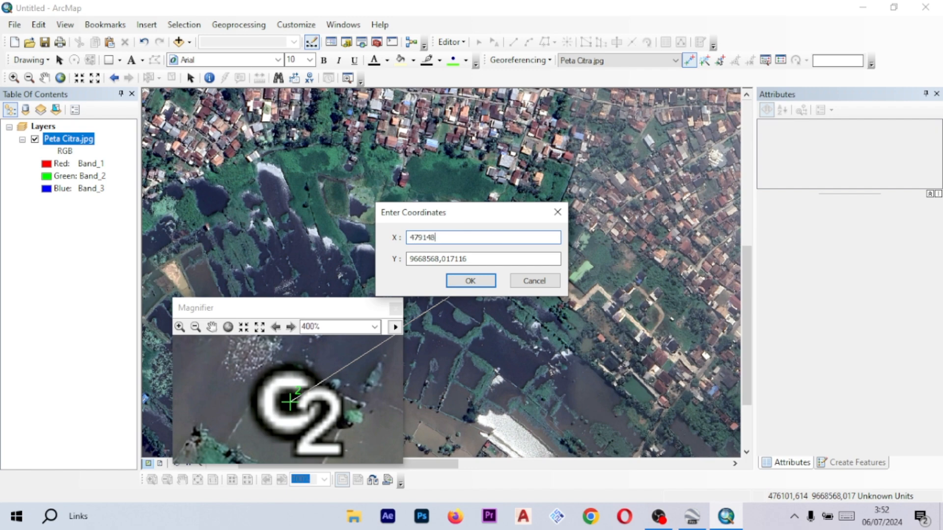
{"action": "key", "text": "Tab"}
{"action": "type", "text": "9"}
{"action": "key", "text": "Return"}
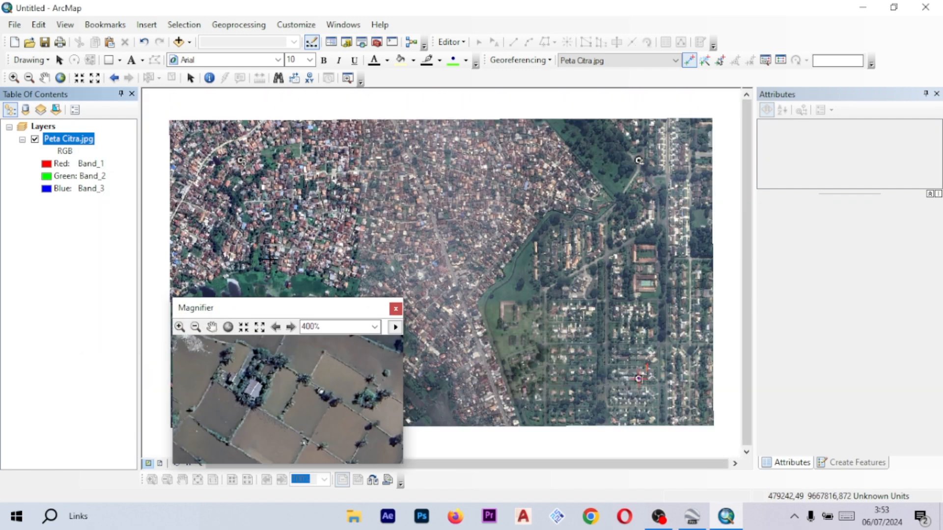
- Place a control point on the C3 marker and enter its coordinates X 479148,00 and Y 9668118,00
{"action": "left_click_drag", "start_coordinate": [314, 313], "coordinate": [344, 140]}
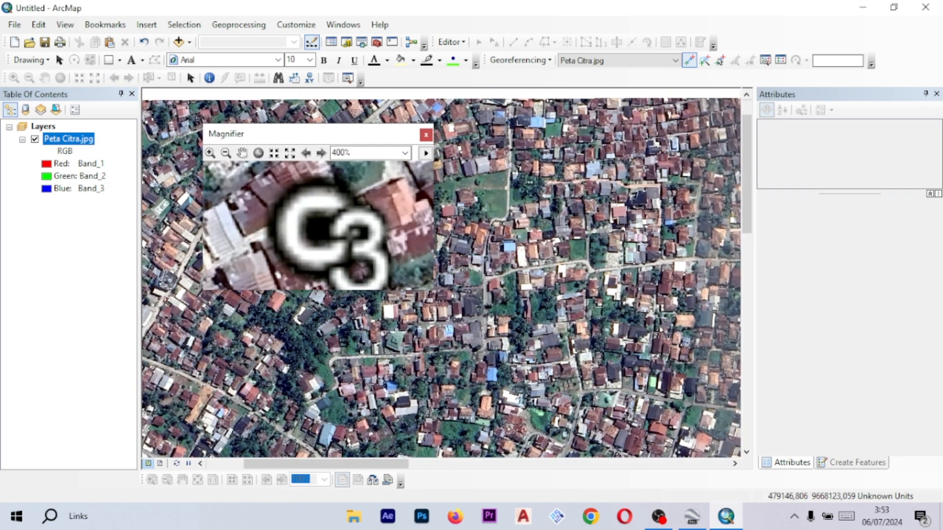
{"action": "left_click", "coordinate": [319, 227]}
{"action": "right_click", "coordinate": [488, 188]}
{"action": "left_click", "coordinate": [522, 196]}
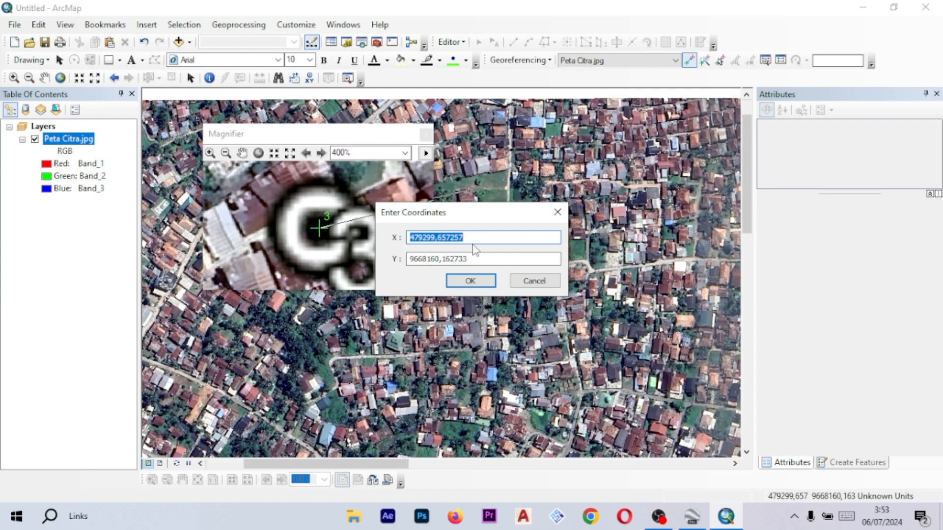
{"action": "type", "text": "479298,50"}
{"action": "key", "text": "Tab"}
{"action": "type", "text": "9668161,16"}
{"action": "key", "text": "Return"}
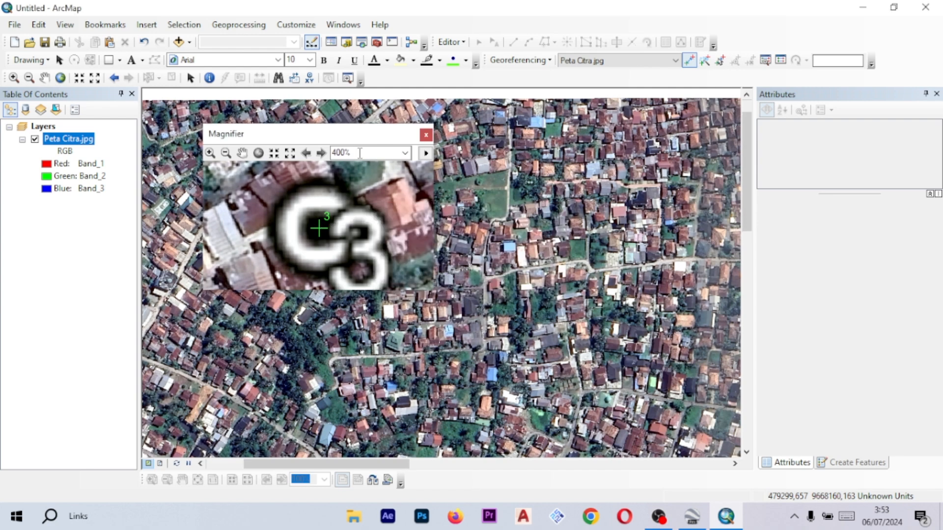
- Place a control point on the C4 marker and enter its coordinates X 480390,00 and Y 9668118,00
{"action": "scroll", "coordinate": [516, 222], "scroll_direction": "down", "scroll_amount": 3}
{"action": "scroll", "coordinate": [534, 216], "scroll_direction": "up", "scroll_amount": 3}
{"action": "left_click_drag", "start_coordinate": [384, 136], "coordinate": [597, 125]}
{"action": "left_click", "coordinate": [532, 214]}
{"action": "right_click", "coordinate": [331, 198]}
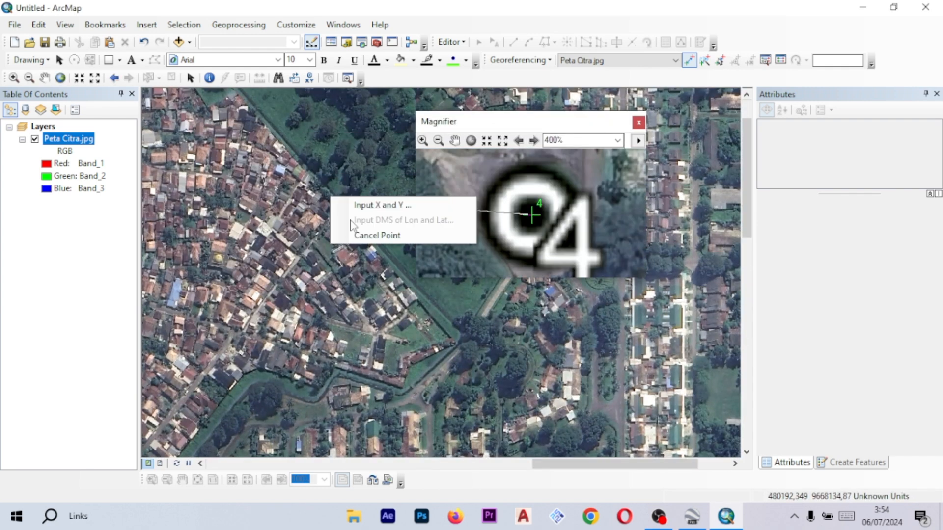
{"action": "left_click", "coordinate": [378, 205]}
{"action": "type", "text": "480390,00"}
{"action": "key", "text": "Tab"}
{"action": "type", "text": "966"}
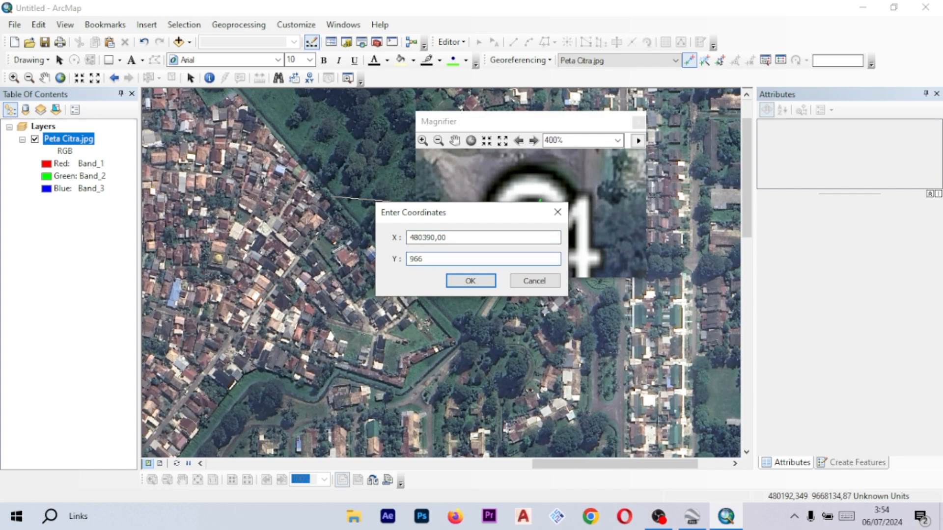
{"action": "left_click", "coordinate": [458, 282]}
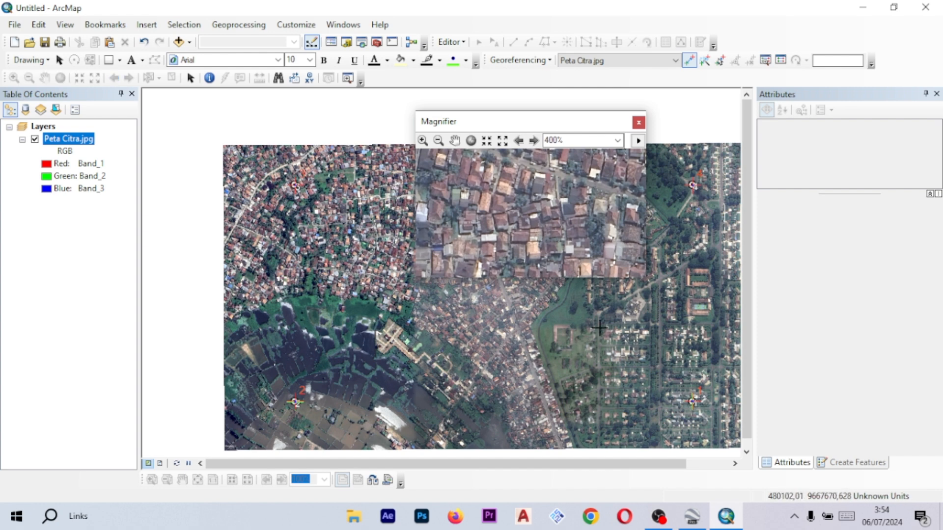
- Pan around the georeferenced image to check the positions of the four control points
{"action": "left_click_drag", "start_coordinate": [591, 339], "coordinate": [574, 323]}
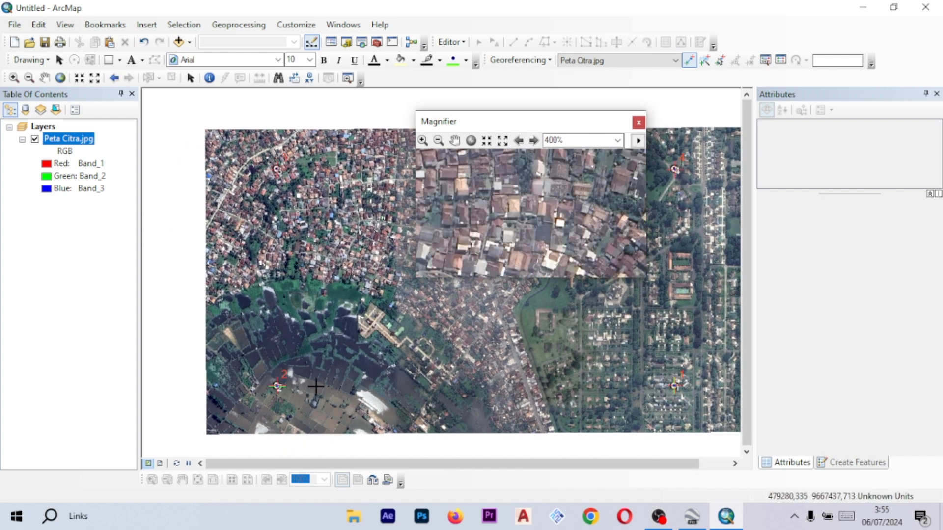
{"action": "left_click_drag", "start_coordinate": [628, 373], "coordinate": [566, 342]}
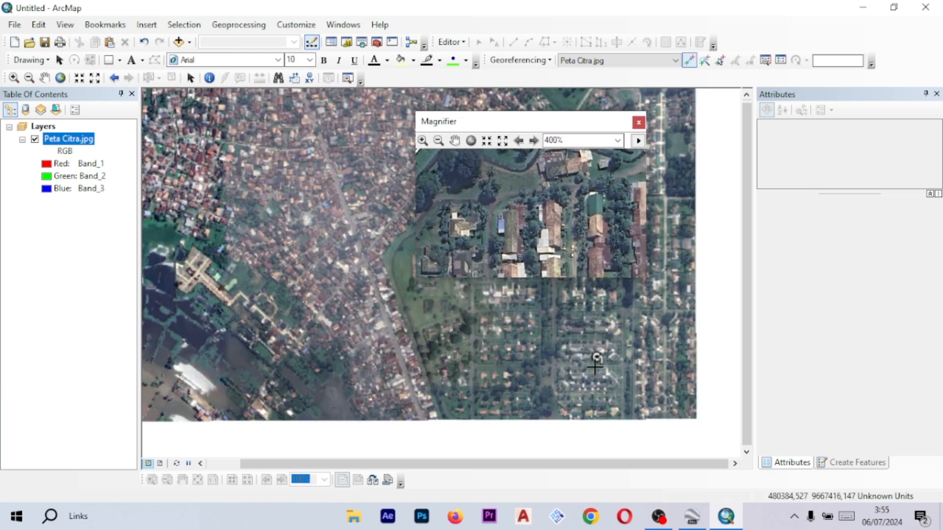
{"action": "left_click_drag", "start_coordinate": [668, 184], "coordinate": [684, 249]}
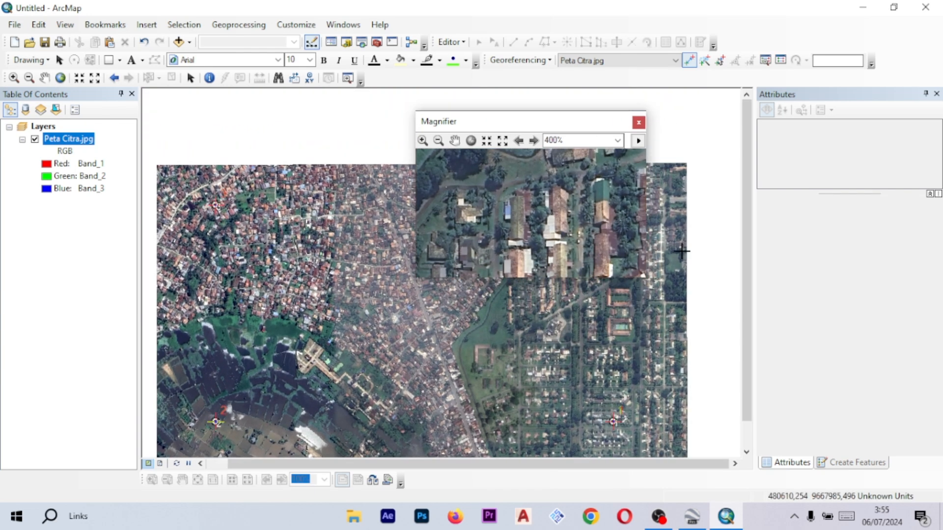
{"action": "left_click_drag", "start_coordinate": [632, 318], "coordinate": [680, 284]}
{"action": "left_click_drag", "start_coordinate": [689, 224], "coordinate": [675, 253]}
{"action": "left_click_drag", "start_coordinate": [665, 216], "coordinate": [673, 228]}
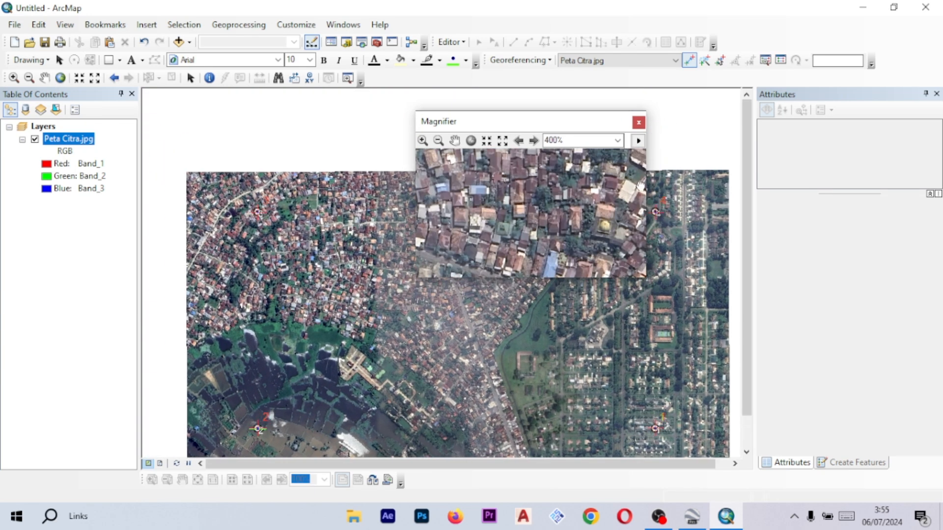
{"action": "left_click_drag", "start_coordinate": [589, 128], "coordinate": [501, 181]}
{"action": "left_click_drag", "start_coordinate": [633, 236], "coordinate": [633, 192]}
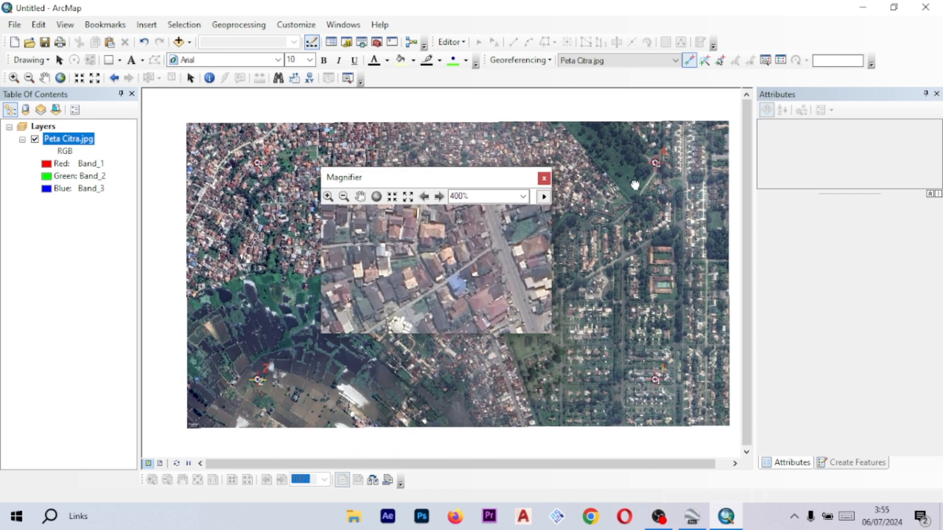
- Close the Magnifier and review the control point links and residuals in the Link table
{"action": "left_click", "coordinate": [692, 66]}
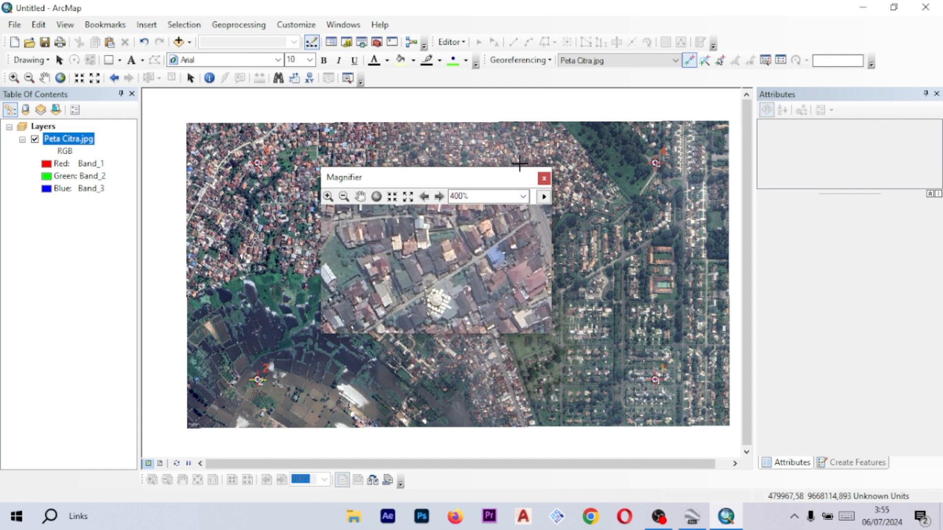
{"action": "left_click", "coordinate": [544, 180]}
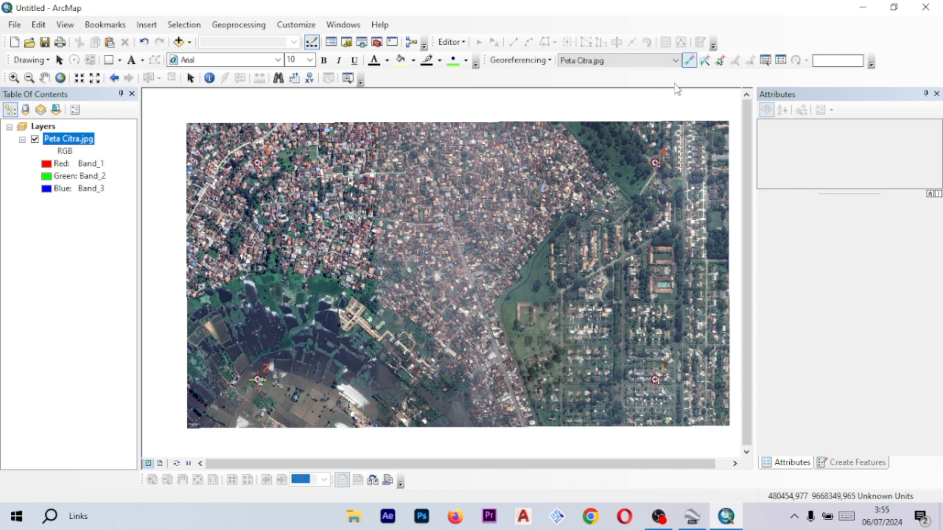
{"action": "left_click", "coordinate": [780, 61]}
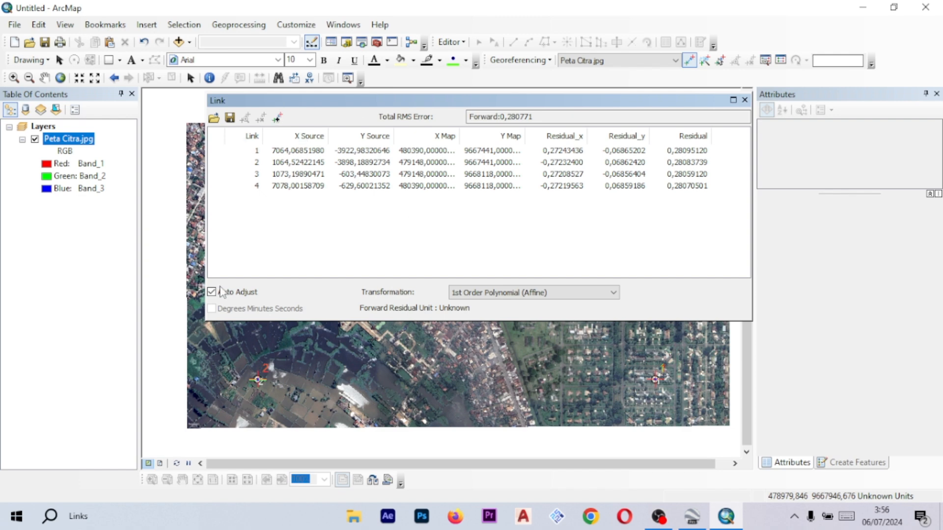
{"action": "left_click", "coordinate": [745, 100]}
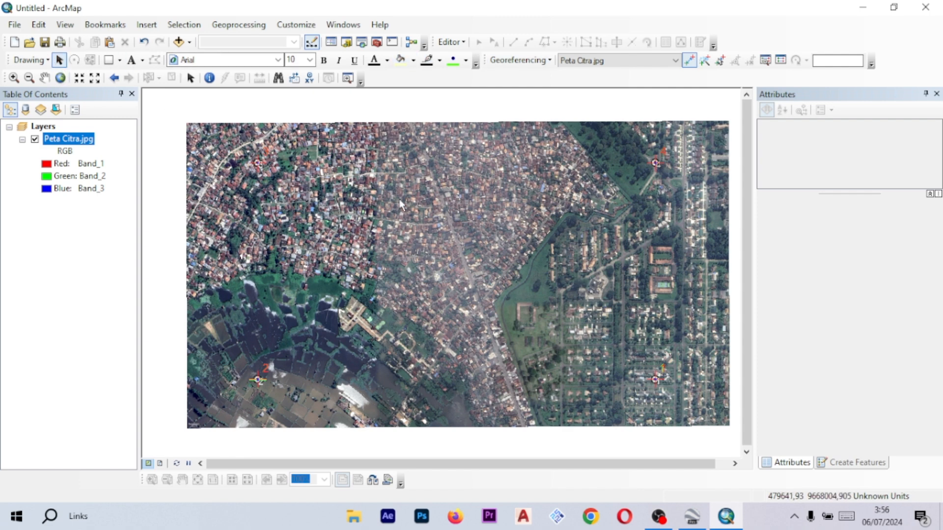
- Update the georeferencing of Peta Citra.jpg and show the control point links again
{"action": "left_click", "coordinate": [60, 61]}
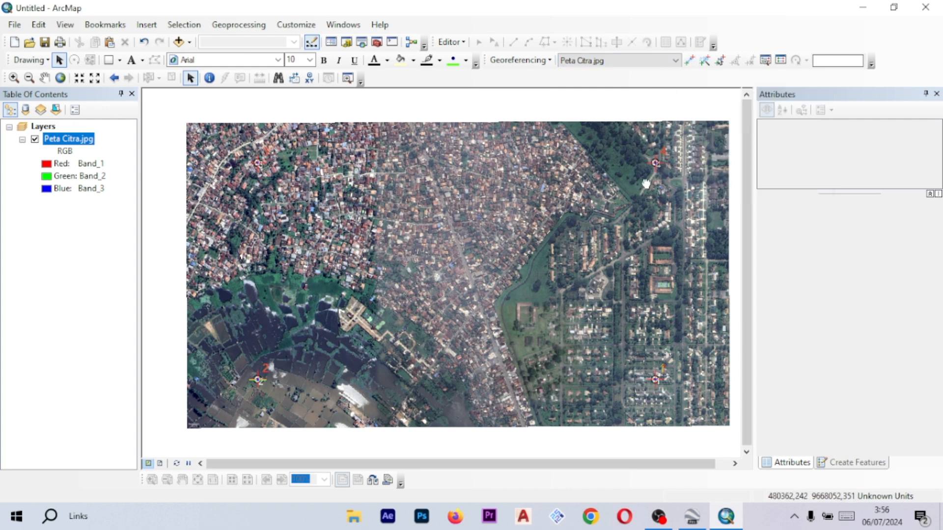
{"action": "left_click_drag", "start_coordinate": [646, 184], "coordinate": [637, 182]}
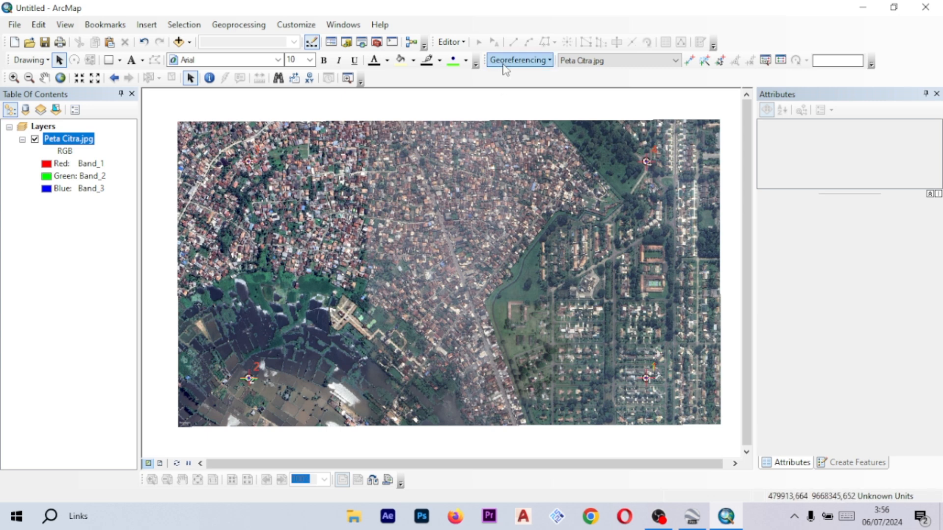
{"action": "left_click", "coordinate": [522, 60]}
{"action": "left_click", "coordinate": [528, 69]}
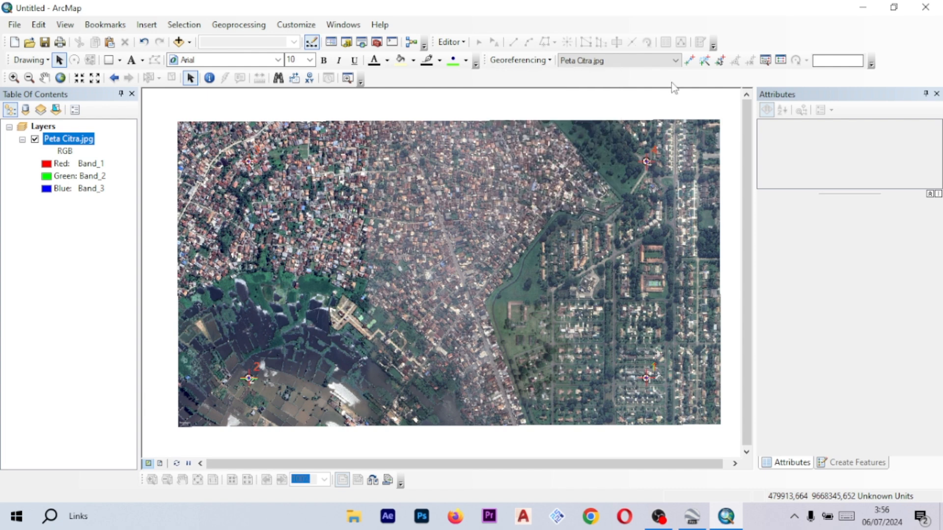
{"action": "left_click", "coordinate": [527, 63]}
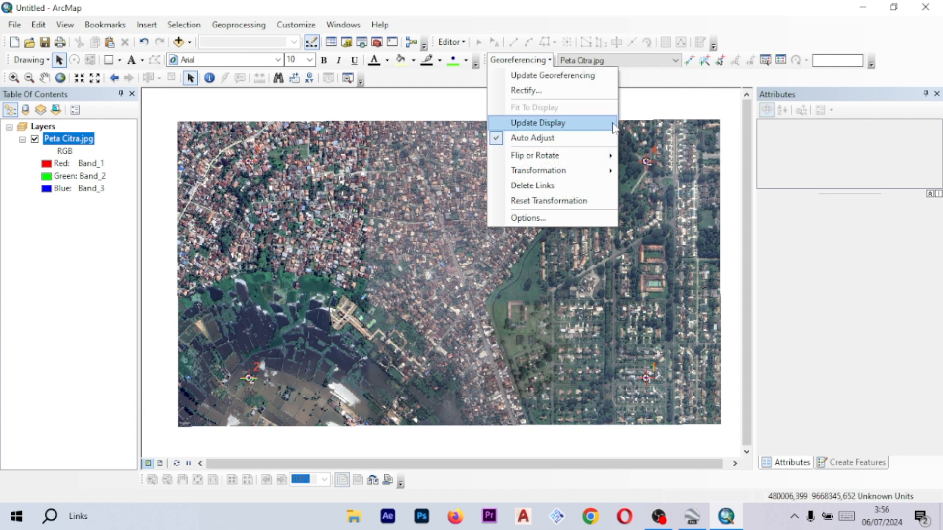
{"action": "left_click", "coordinate": [677, 93]}
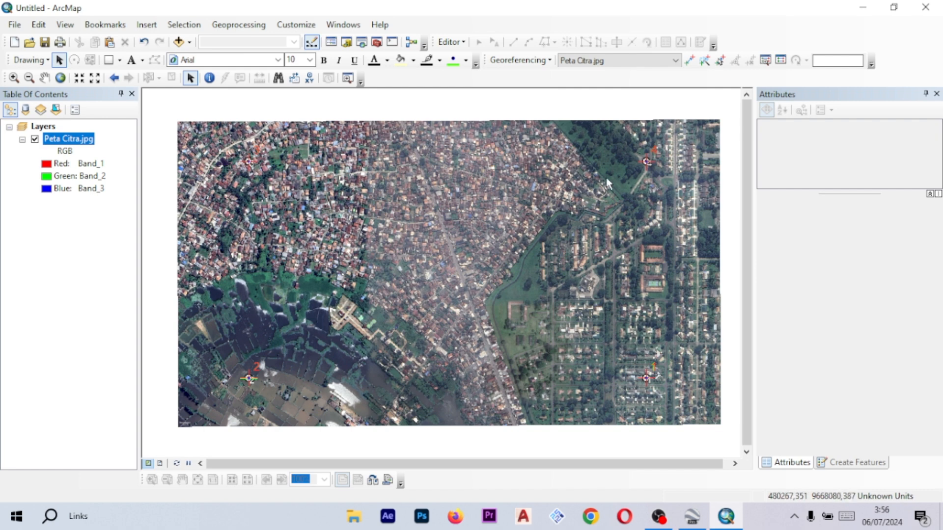
{"action": "left_click", "coordinate": [518, 60]}
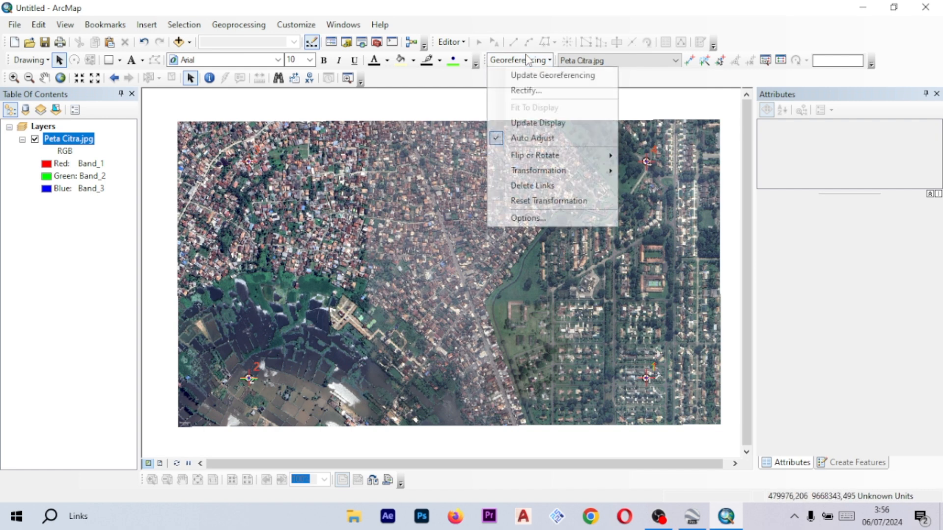
{"action": "left_click", "coordinate": [541, 76]}
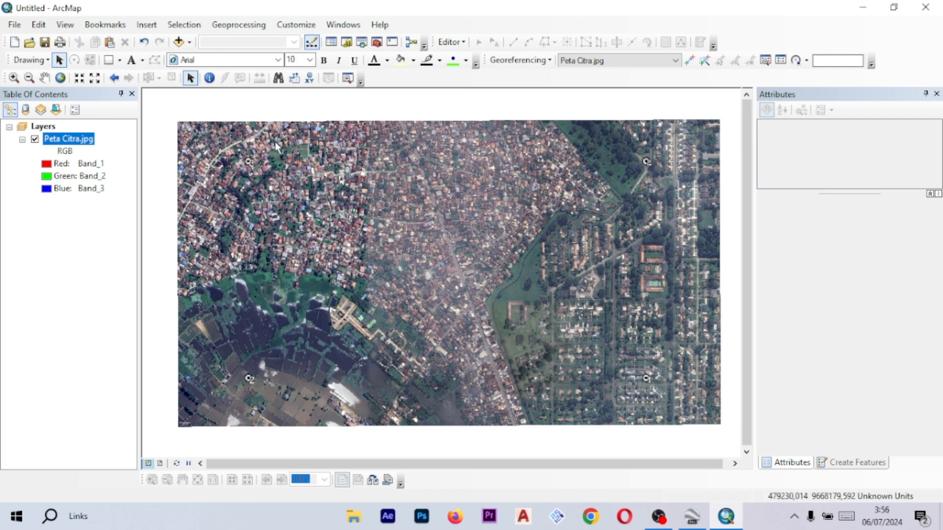
{"action": "left_click", "coordinate": [689, 60]}
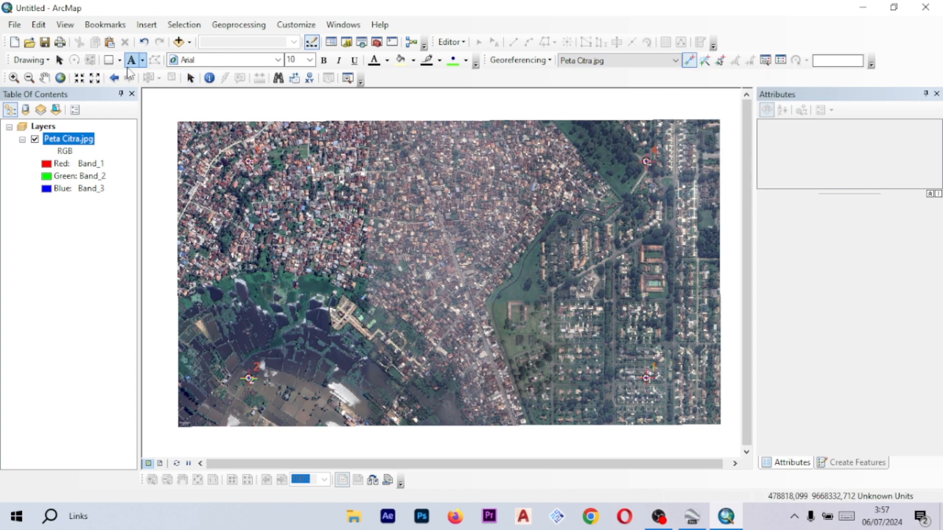
- Add the shapefiles BATAS RT, JALAN, KONTRAKAN, LAHAN PARKIR, MASJID, PAUD, RT, RUMAH, WARNET and WARUNG to the map
{"action": "left_click", "coordinate": [44, 77]}
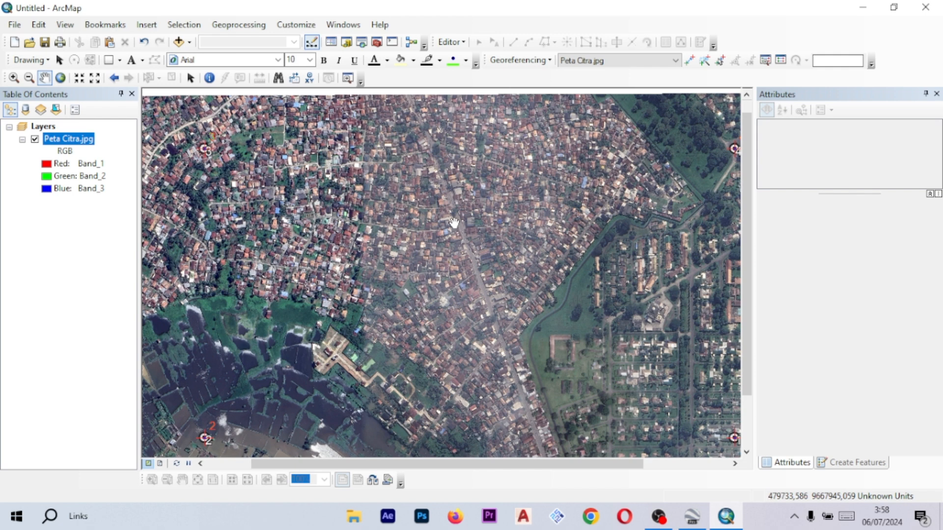
{"action": "left_click", "coordinate": [190, 43]}
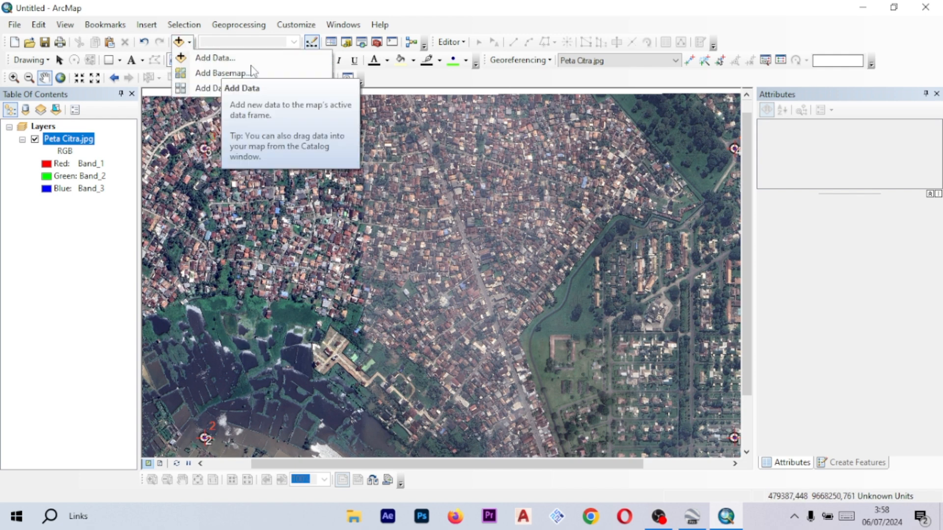
{"action": "left_click", "coordinate": [215, 59]}
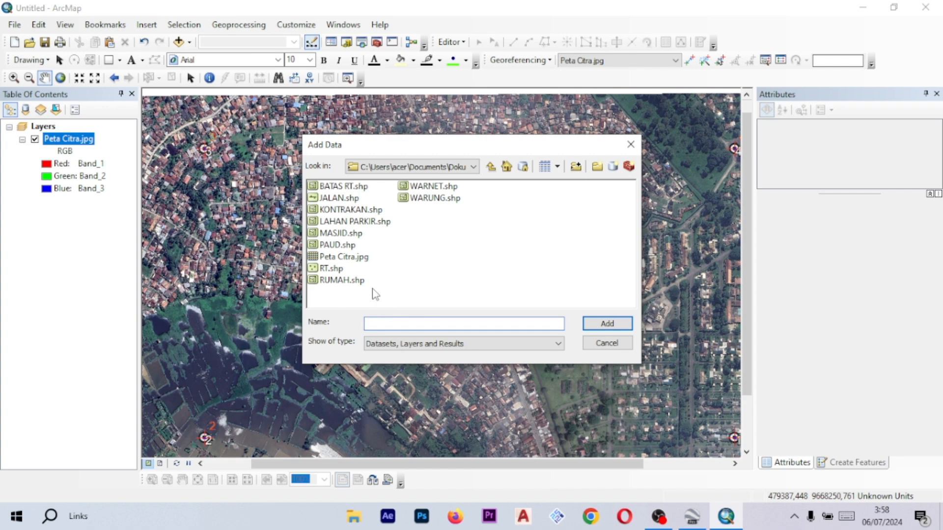
{"action": "left_click_drag", "start_coordinate": [374, 289], "coordinate": [345, 192]}
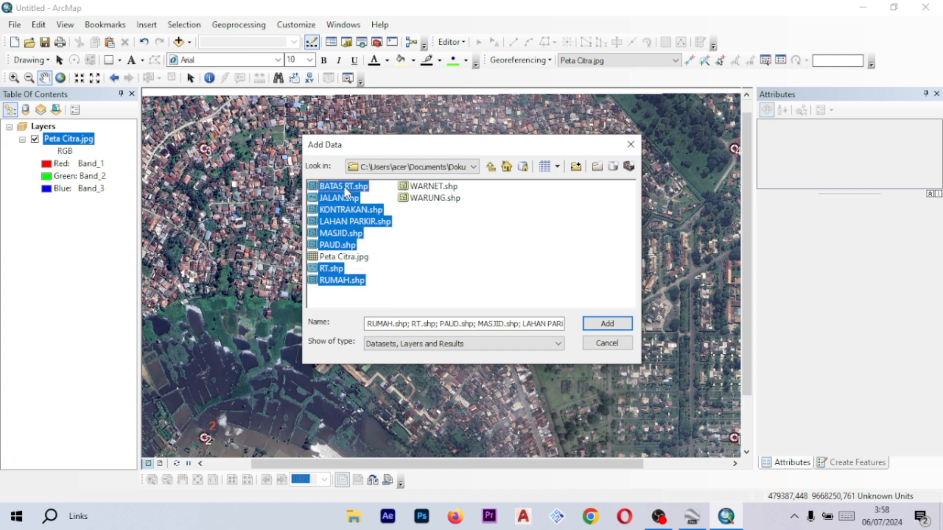
{"action": "left_click", "coordinate": [434, 188], "text": "ctrl"}
{"action": "left_click", "coordinate": [433, 199], "text": "ctrl"}
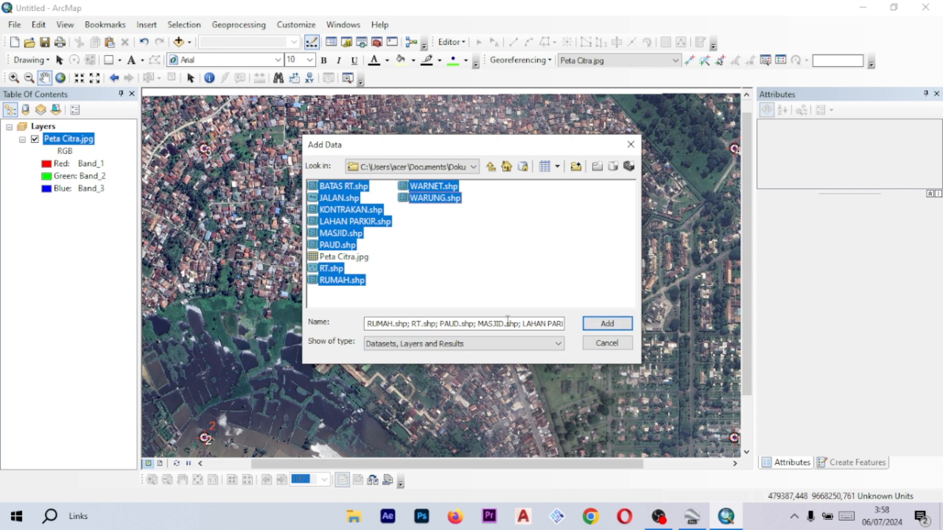
{"action": "left_click", "coordinate": [607, 323]}
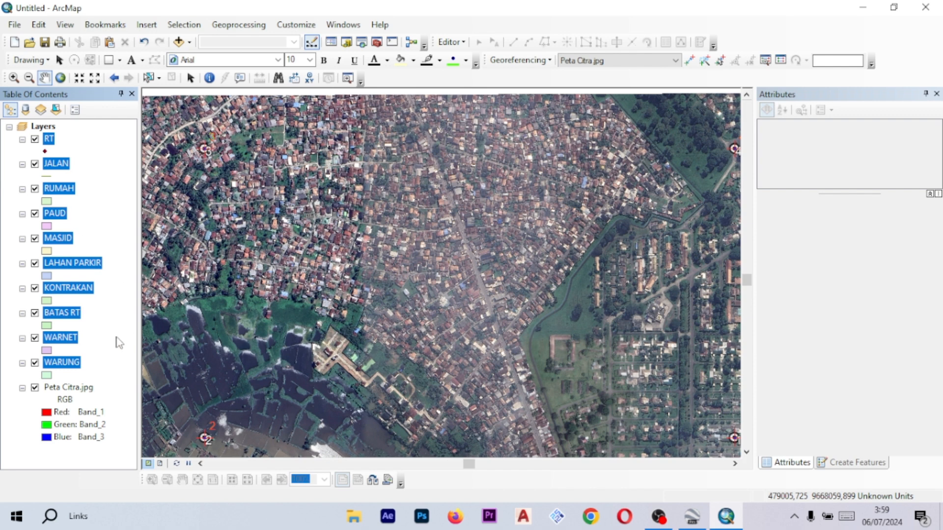
- Zoom into the settlement area, select the RUMAH layer and start an edit session, continuing past the warnings
{"action": "left_click", "coordinate": [13, 405]}
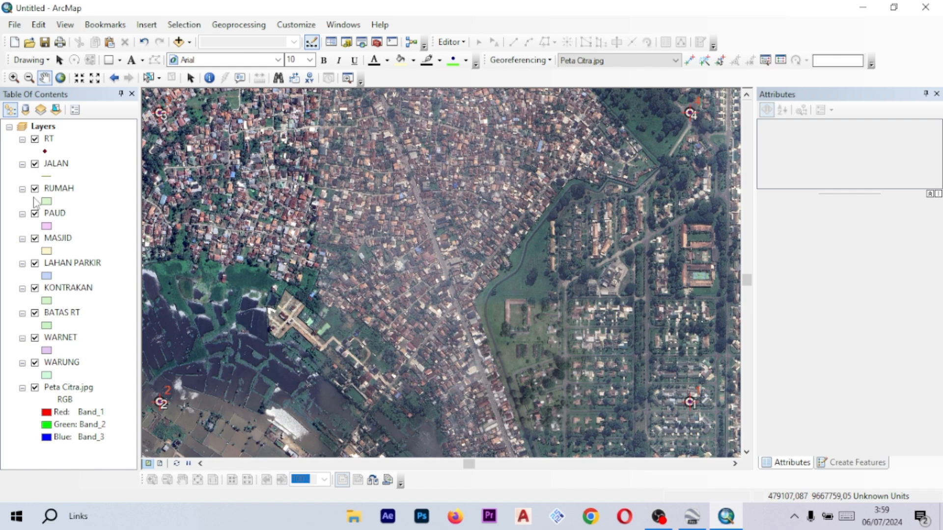
{"action": "left_click_drag", "start_coordinate": [196, 216], "coordinate": [223, 219]}
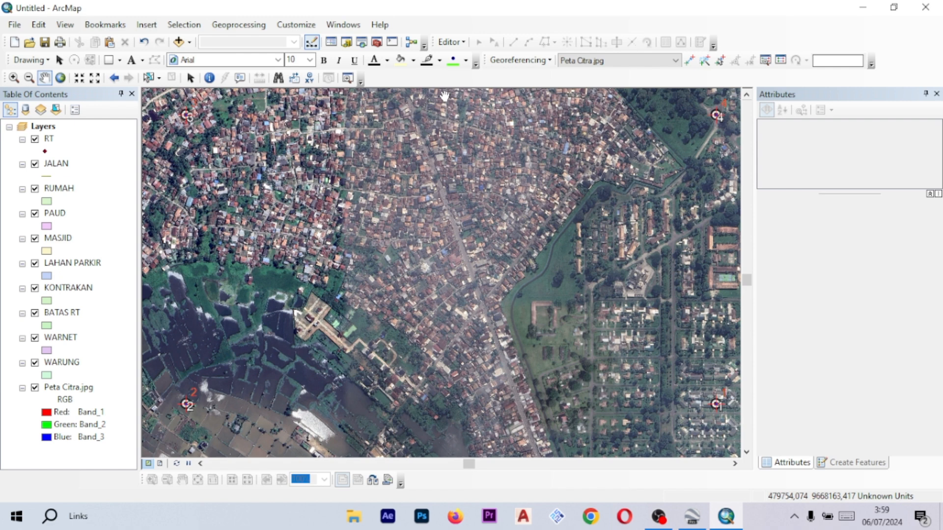
{"action": "left_click_drag", "start_coordinate": [225, 184], "coordinate": [245, 196]}
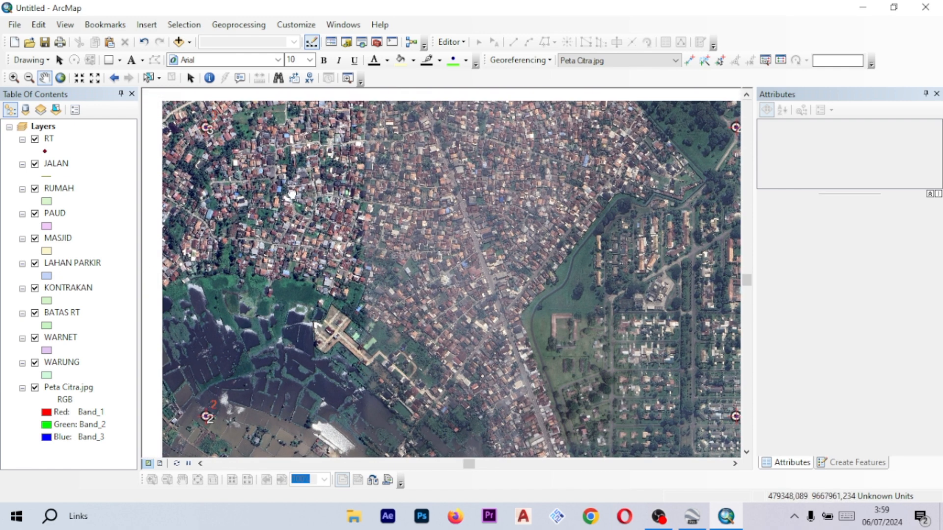
{"action": "mouse_move", "coordinate": [494, 209]}
{"action": "left_mouse_down"}
{"action": "mouse_move", "coordinate": [469, 211]}
{"action": "mouse_move", "coordinate": [480, 204]}
{"action": "left_mouse_up"}
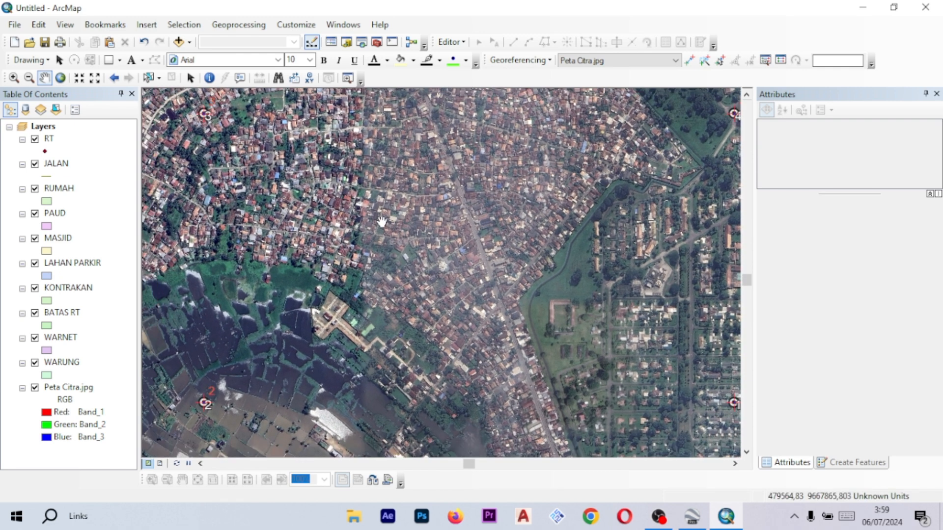
{"action": "left_click_drag", "start_coordinate": [395, 205], "coordinate": [416, 199]}
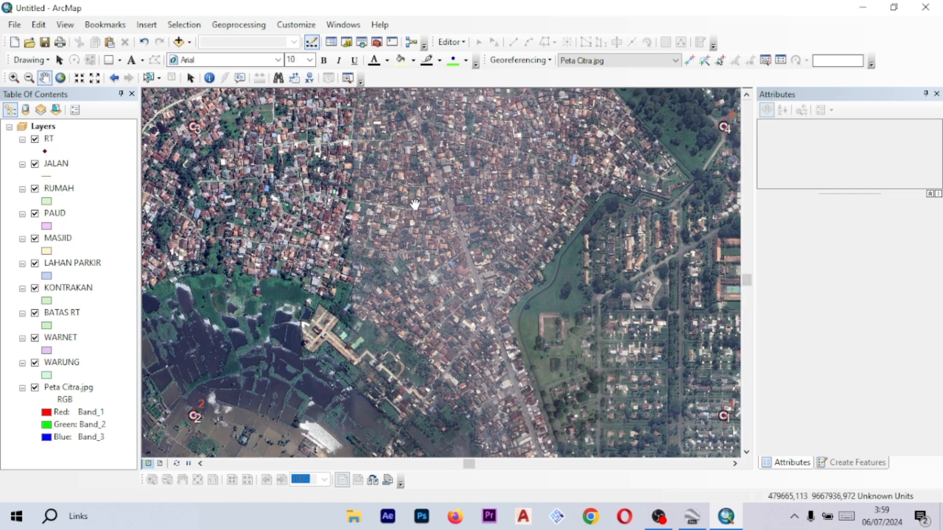
{"action": "scroll", "coordinate": [416, 201], "scroll_direction": "up", "scroll_amount": 1}
{"action": "scroll", "coordinate": [420, 203], "scroll_direction": "up", "scroll_amount": 1}
{"action": "scroll", "coordinate": [421, 202], "scroll_direction": "down", "scroll_amount": 1}
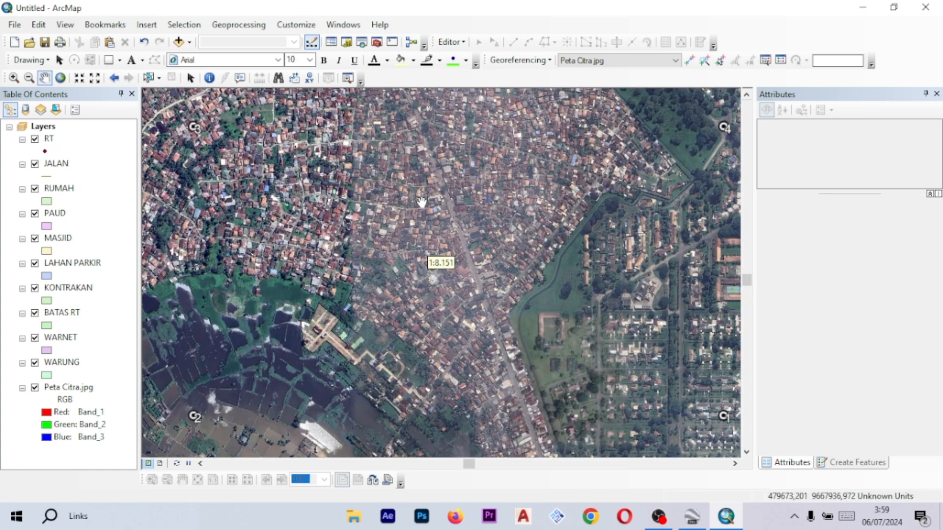
{"action": "left_click_drag", "start_coordinate": [452, 195], "coordinate": [417, 184]}
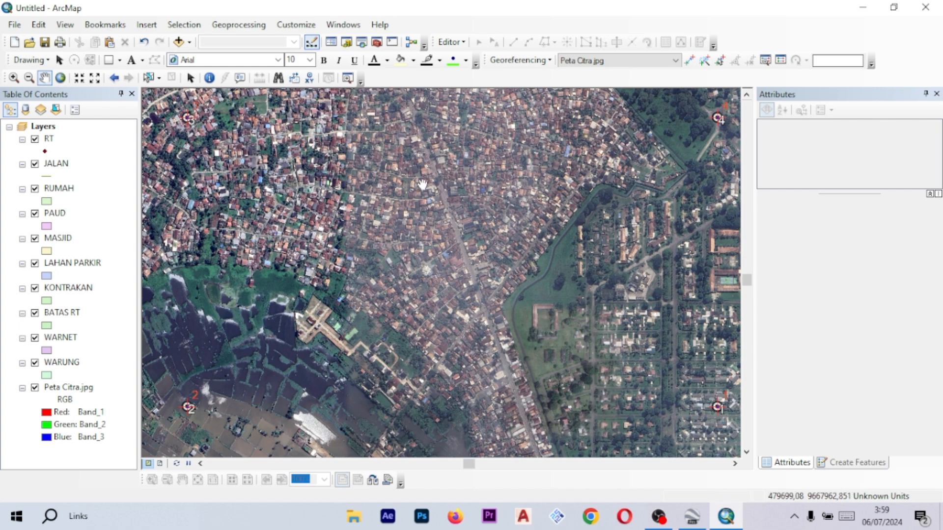
{"action": "scroll", "coordinate": [417, 204], "scroll_direction": "down", "scroll_amount": 2}
{"action": "left_click_drag", "start_coordinate": [417, 204], "coordinate": [495, 156]}
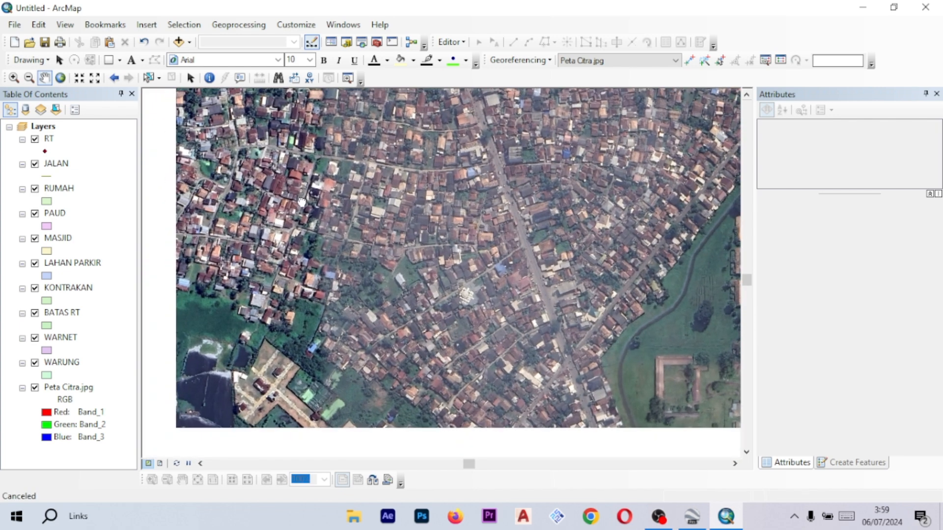
{"action": "left_click", "coordinate": [68, 195]}
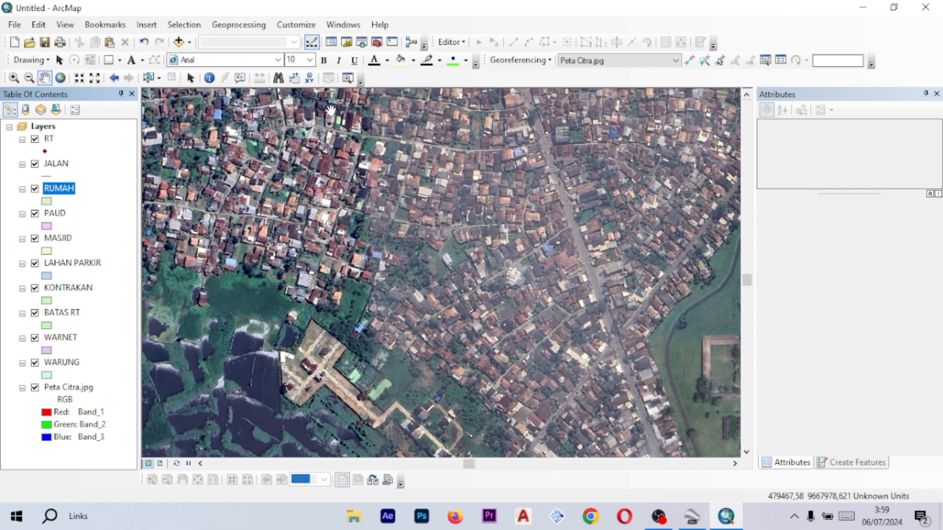
{"action": "left_click_drag", "start_coordinate": [543, 183], "coordinate": [533, 176]}
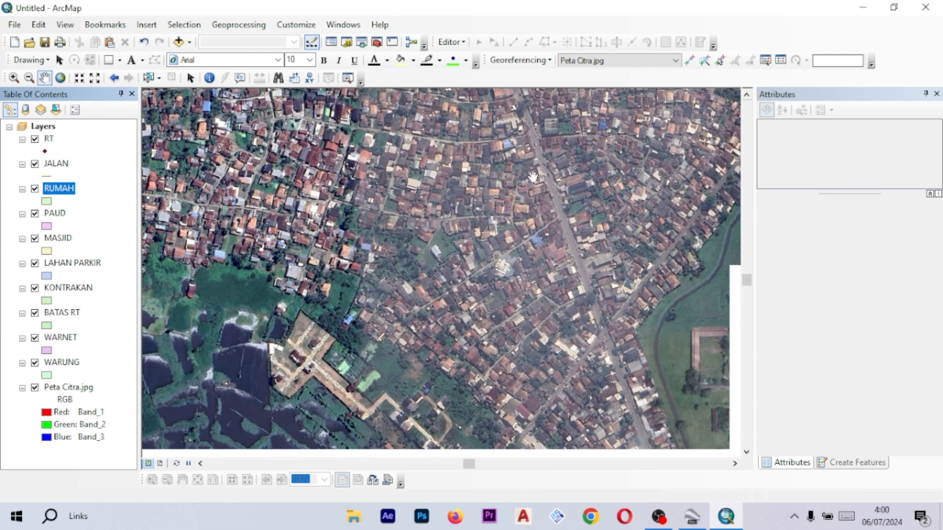
{"action": "left_click", "coordinate": [456, 44]}
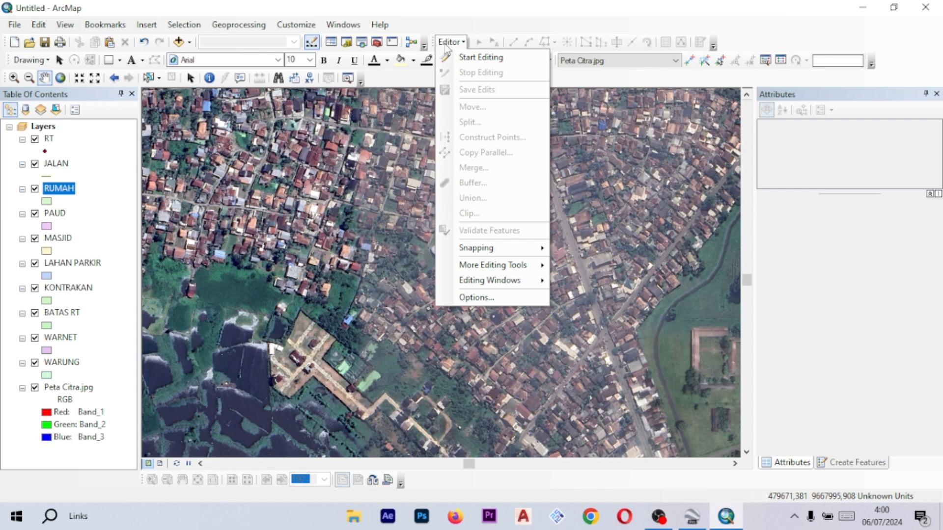
{"action": "left_click", "coordinate": [458, 58]}
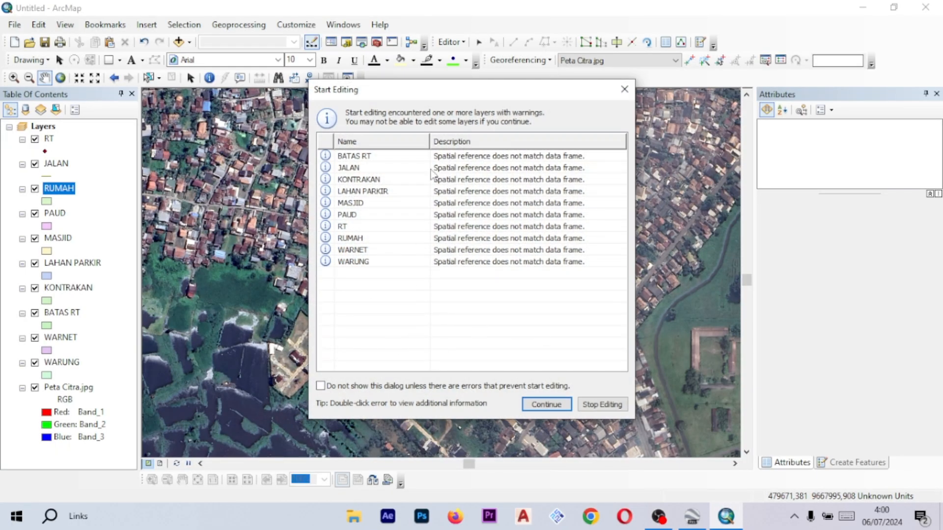
{"action": "left_click", "coordinate": [546, 404]}
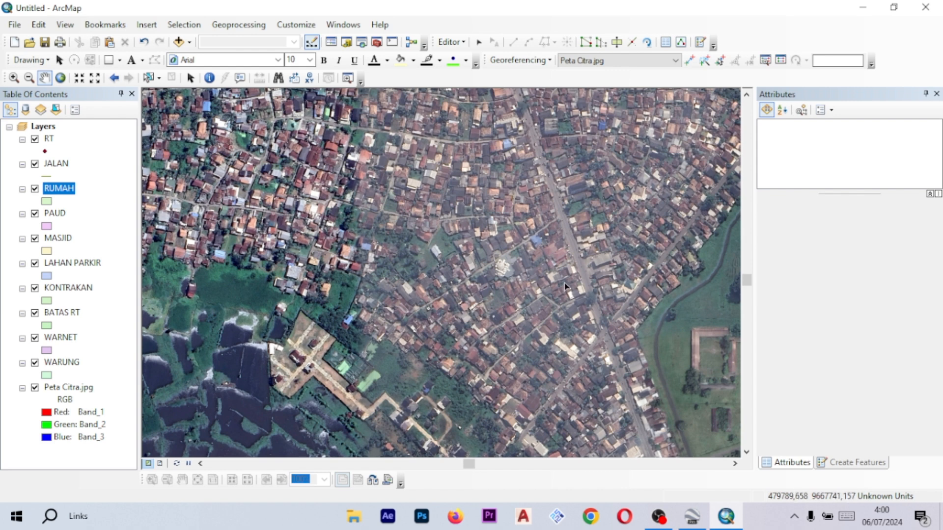
- Open Save As, finish naming the new folder Denah RT 17 RW 04 Kel. Talang Bubuk. Sumatera Selatan in DIGITASI, and open it
{"action": "left_click_drag", "start_coordinate": [563, 283], "coordinate": [503, 267]}
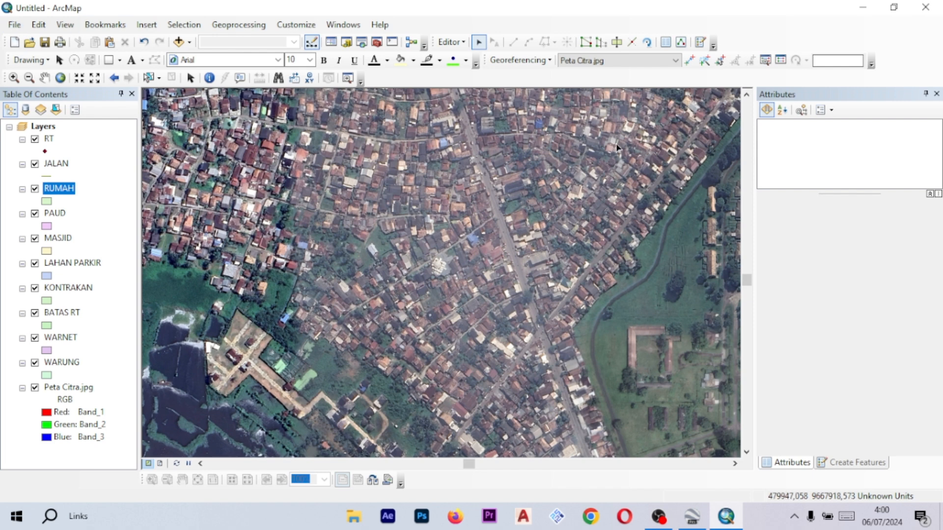
{"action": "left_click", "coordinate": [15, 25]}
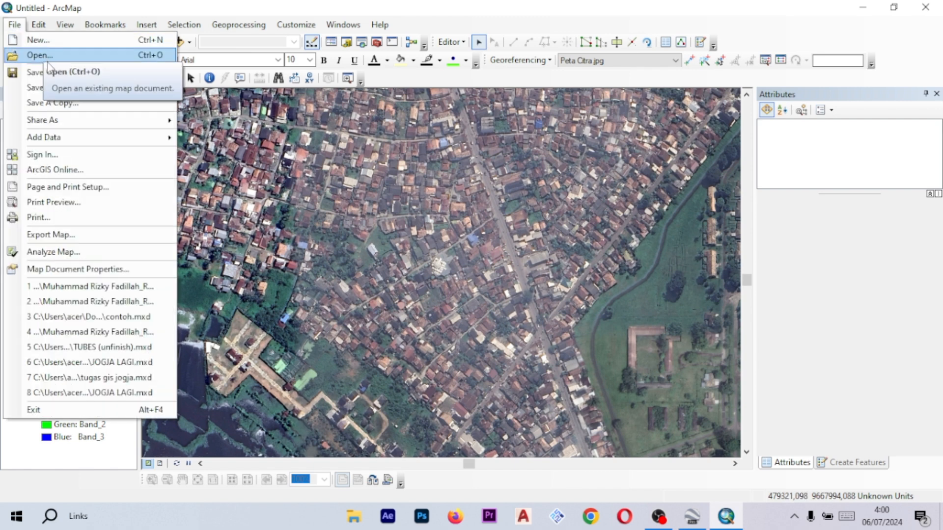
{"action": "left_click", "coordinate": [15, 25]}
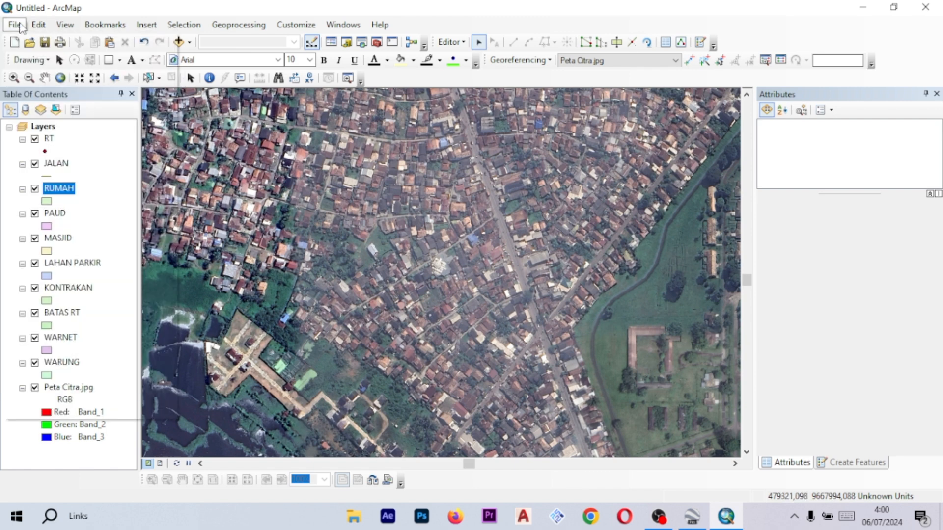
{"action": "left_click", "coordinate": [15, 25]}
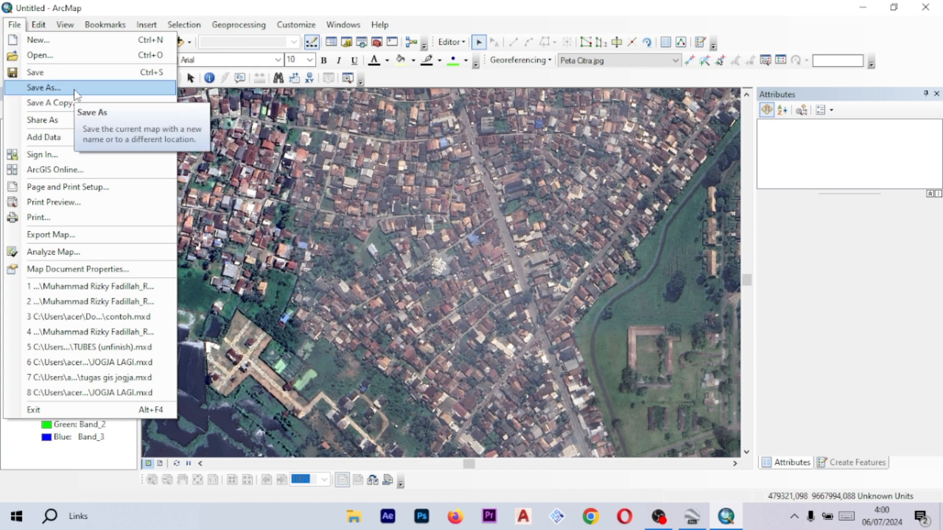
{"action": "left_click", "coordinate": [43, 88]}
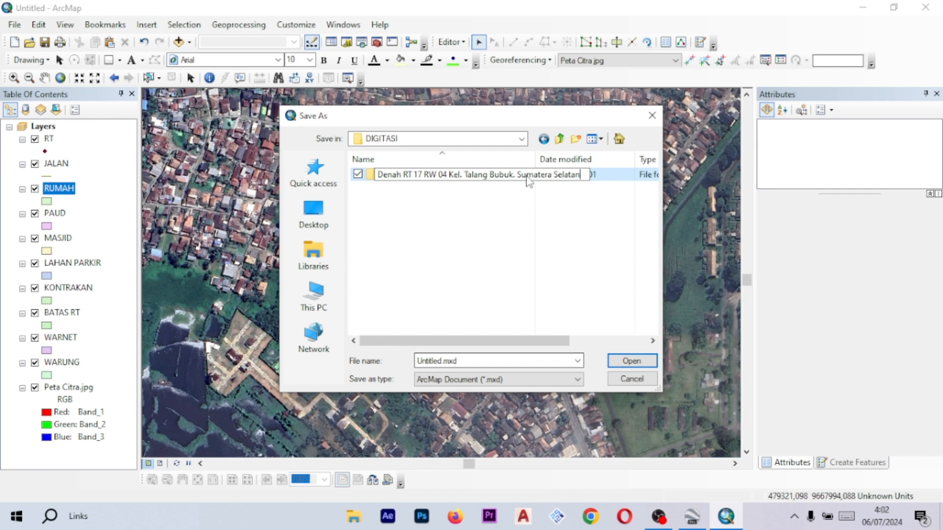
{"action": "left_click", "coordinate": [465, 199]}
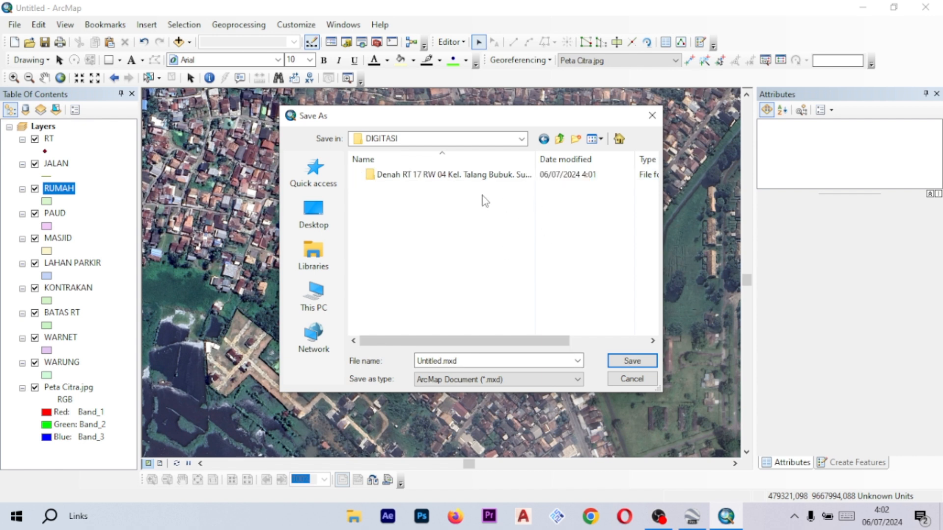
{"action": "double_click", "coordinate": [495, 175]}
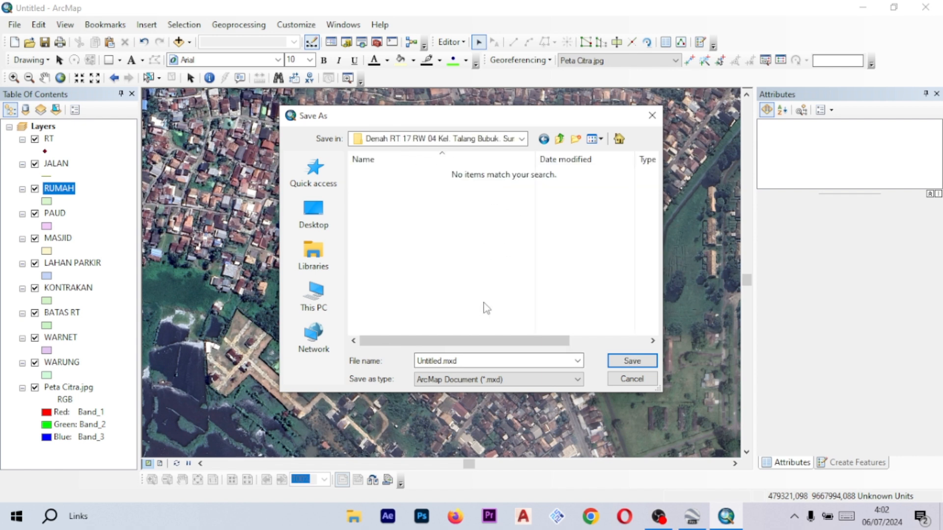
- Save the map document there as an .mxd named with the author's full name followed by RT 17 RW 04 Kel. Talang Bubuk. Sumatera Selatan
{"action": "double_click", "coordinate": [442, 362]}
{"action": "left_click", "coordinate": [445, 361]}
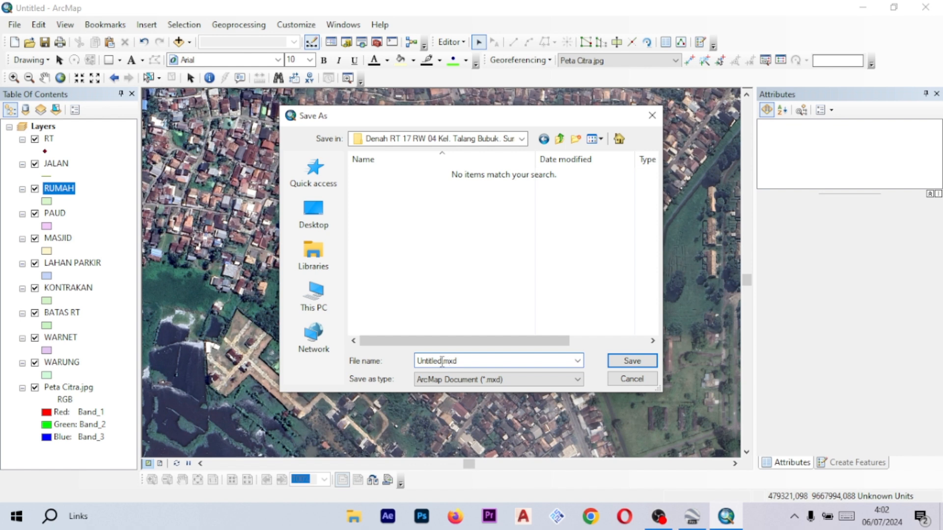
{"action": "left_click_drag", "start_coordinate": [442, 362], "coordinate": [417, 362]}
{"action": "type", "text": "Muha"}
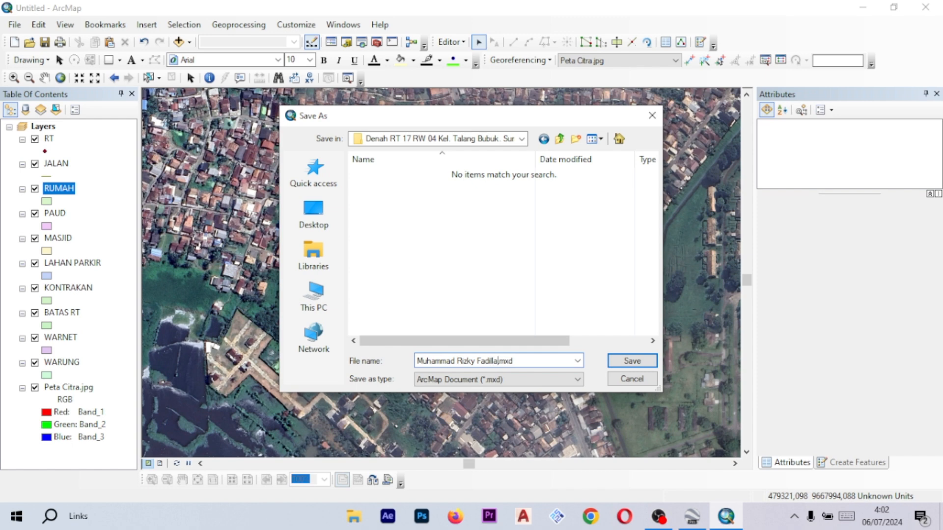
{"action": "type", "text": "mmad Rizky Fadilla"}
{"action": "type", "text": "Denah RT 17 RW 04 Kel. Talang Bubuk. Sumatera Selatan"}
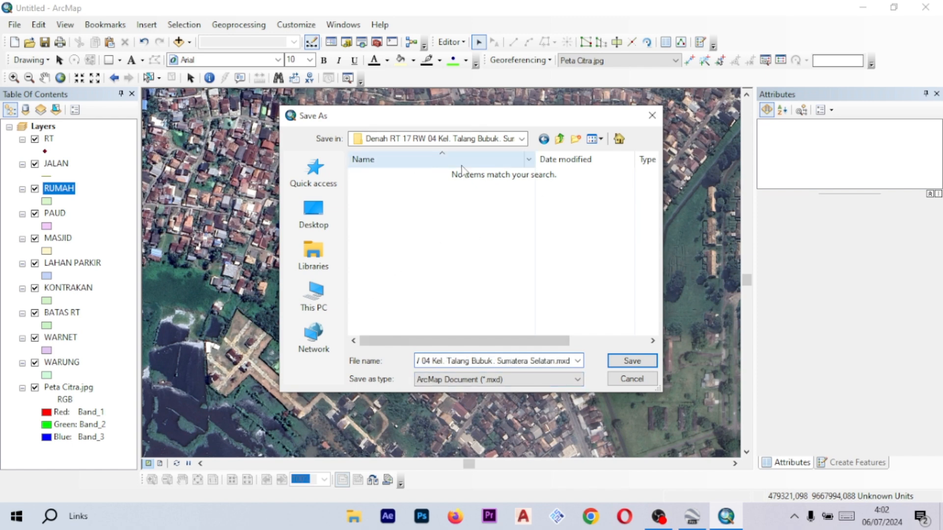
{"action": "left_click", "coordinate": [633, 362]}
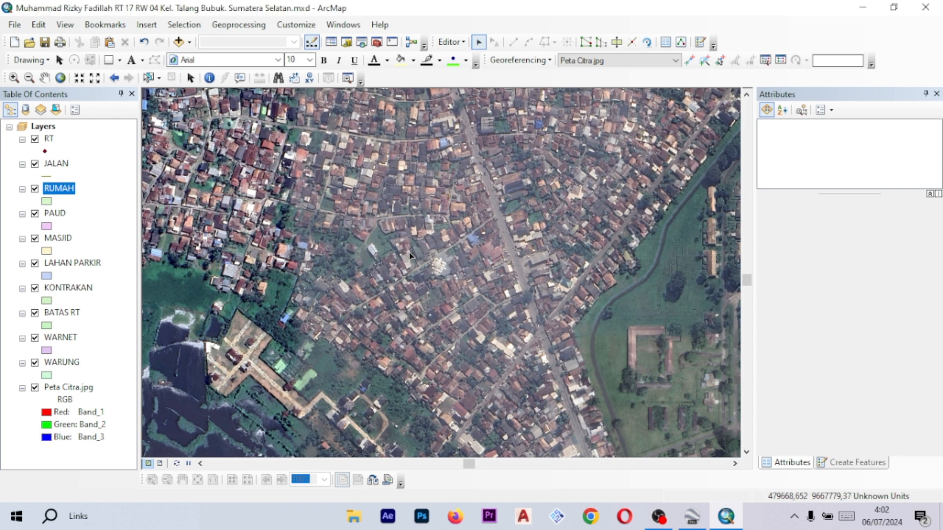
{"action": "left_click_drag", "start_coordinate": [308, 282], "coordinate": [438, 253]}
{"action": "scroll", "coordinate": [438, 253], "scroll_direction": "up", "scroll_amount": 5}
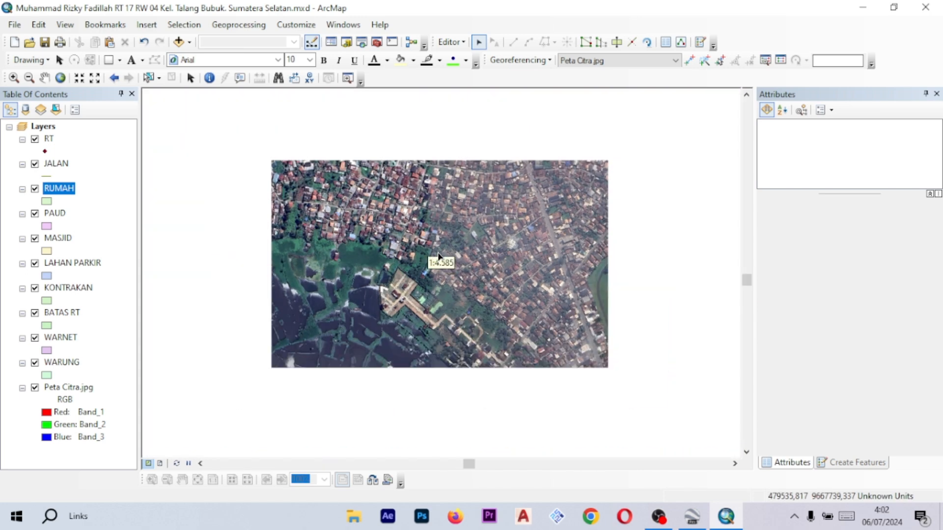
{"action": "scroll", "coordinate": [460, 244], "scroll_direction": "down", "scroll_amount": 4}
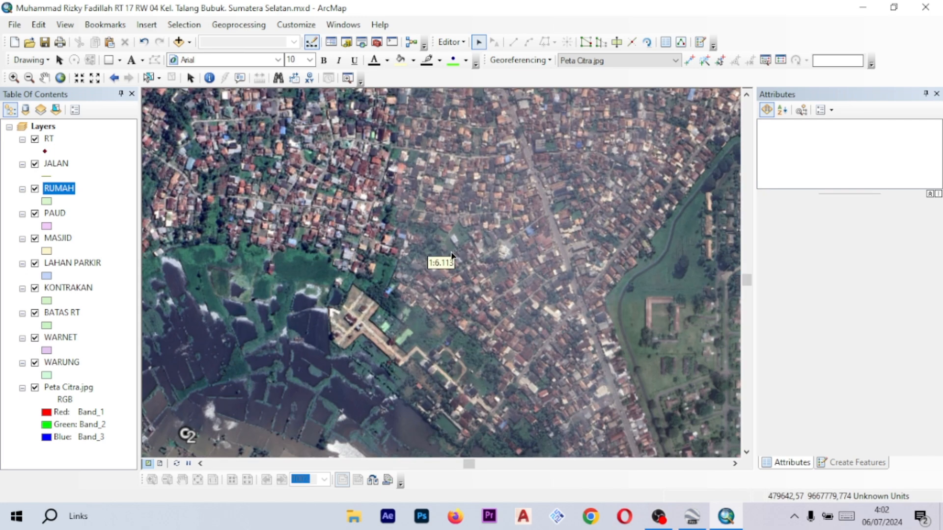
{"action": "scroll", "coordinate": [451, 254], "scroll_direction": "down", "scroll_amount": 4}
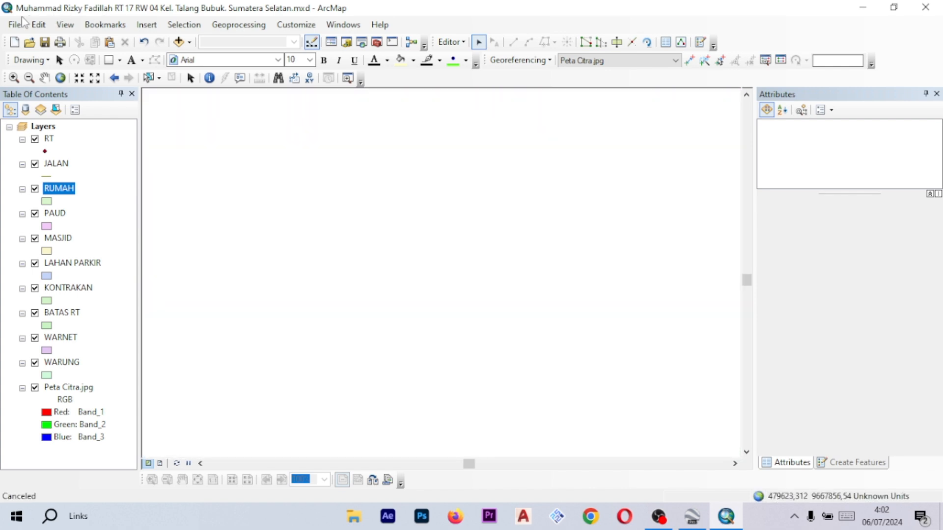
{"action": "middle_click", "coordinate": [384, 202]}
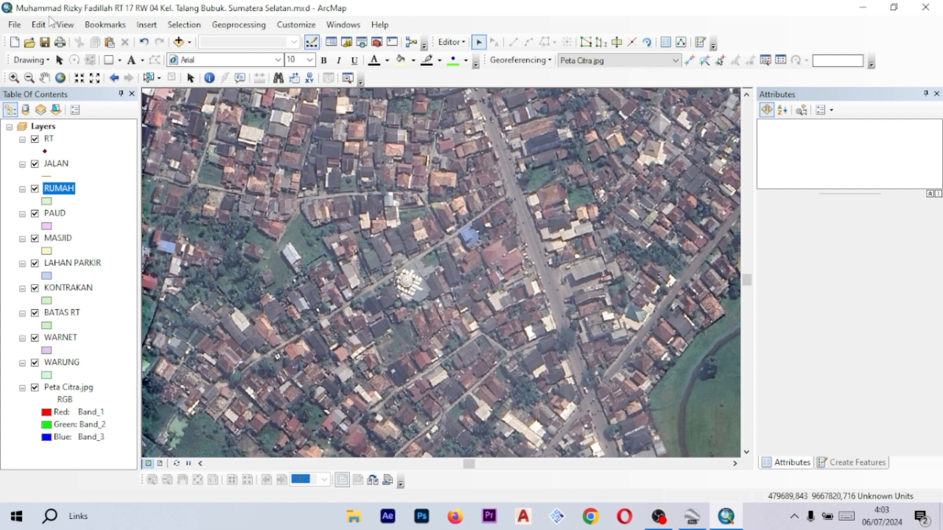
{"action": "scroll", "coordinate": [449, 196], "scroll_direction": "up", "scroll_amount": 1}
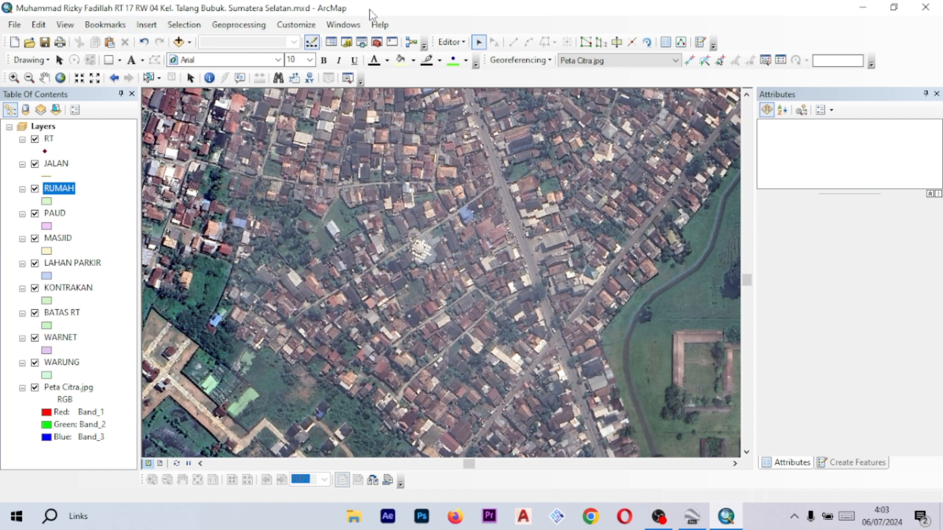
{"action": "mouse_move", "coordinate": [534, 233]}
{"action": "left_mouse_down"}
{"action": "mouse_move", "coordinate": [518, 243]}
{"action": "mouse_move", "coordinate": [537, 230]}
{"action": "left_mouse_up"}
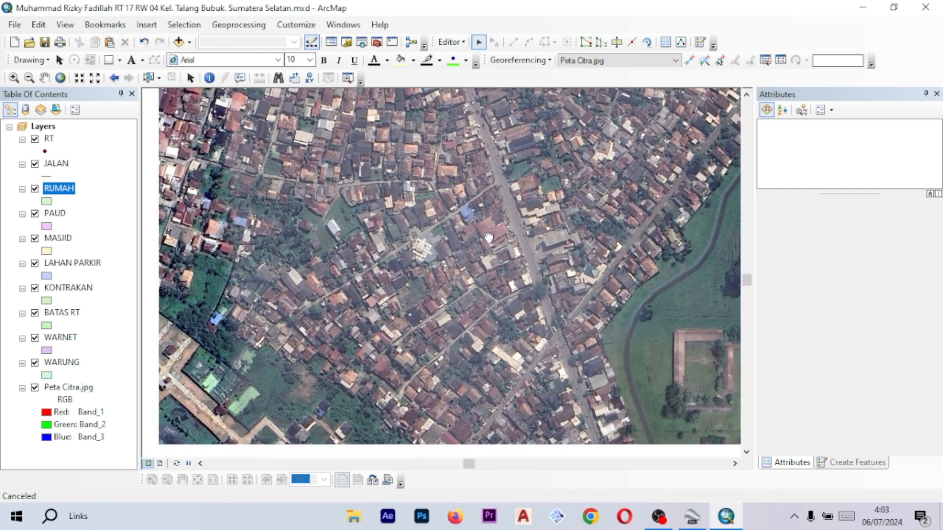
{"action": "left_click", "coordinate": [450, 42]}
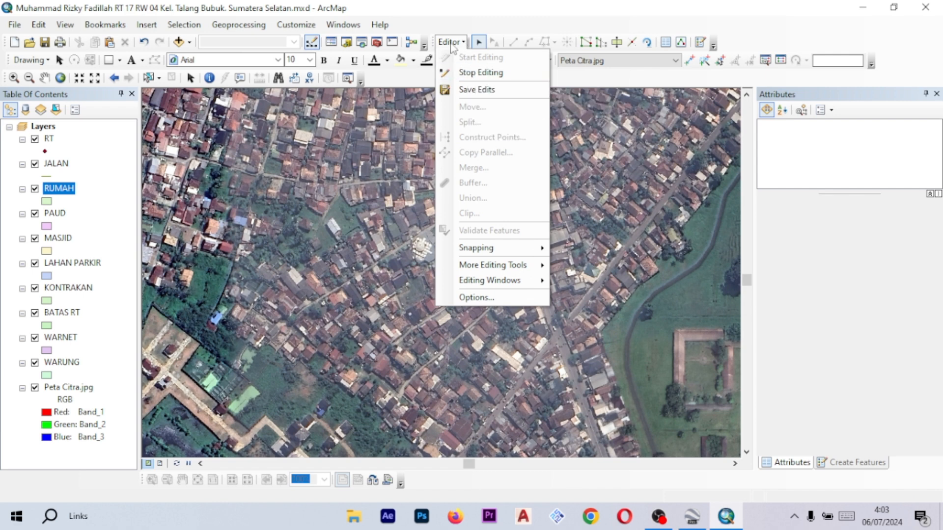
{"action": "left_click", "coordinate": [469, 73]}
{"action": "scroll", "coordinate": [480, 227], "scroll_direction": "down", "scroll_amount": 2}
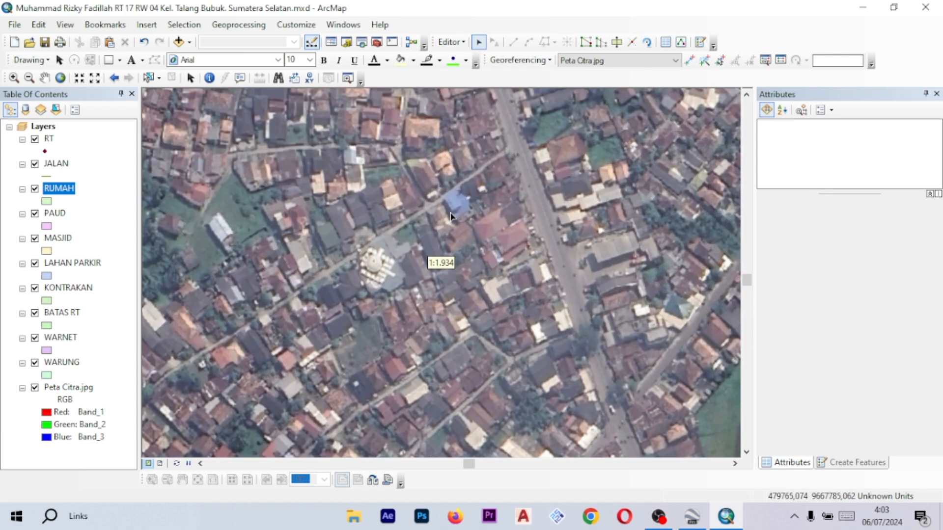
{"action": "left_click_drag", "start_coordinate": [350, 284], "coordinate": [425, 245]}
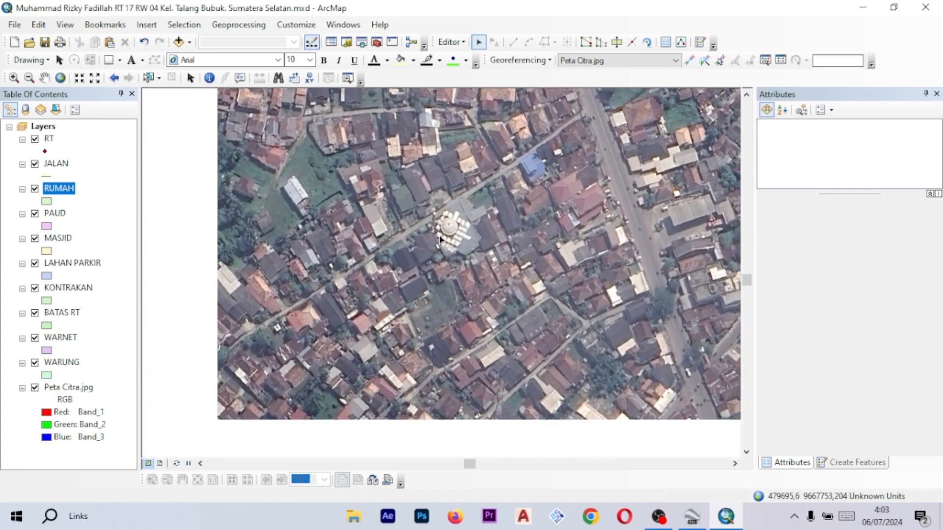
{"action": "left_click_drag", "start_coordinate": [617, 142], "coordinate": [571, 189]}
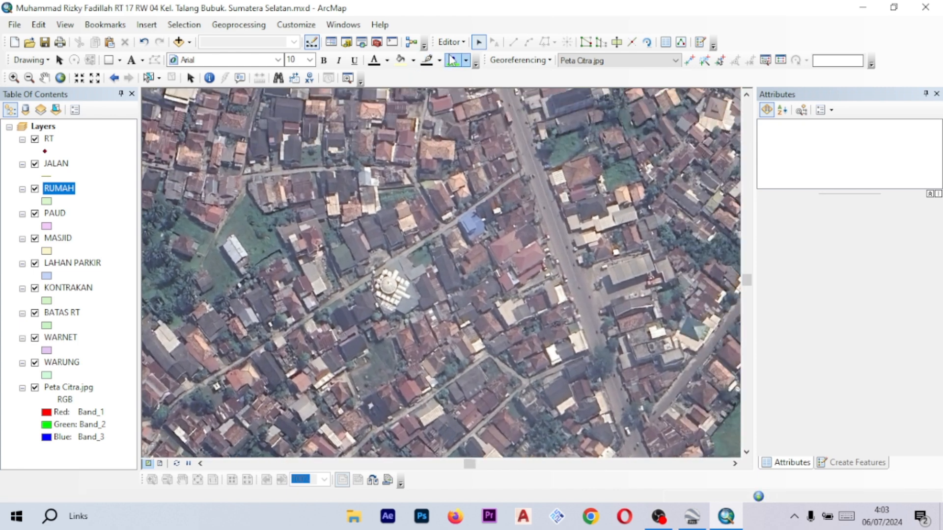
{"action": "left_click", "coordinate": [450, 42]}
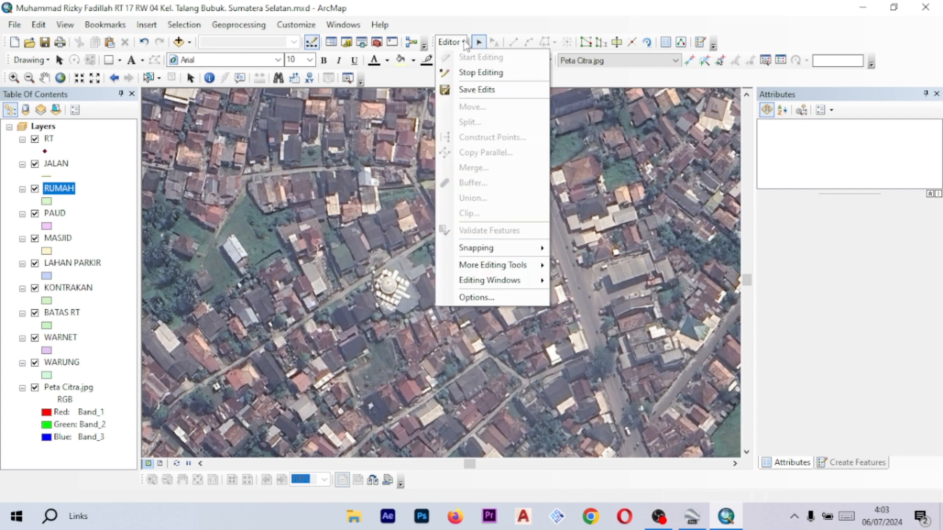
{"action": "left_click", "coordinate": [482, 72]}
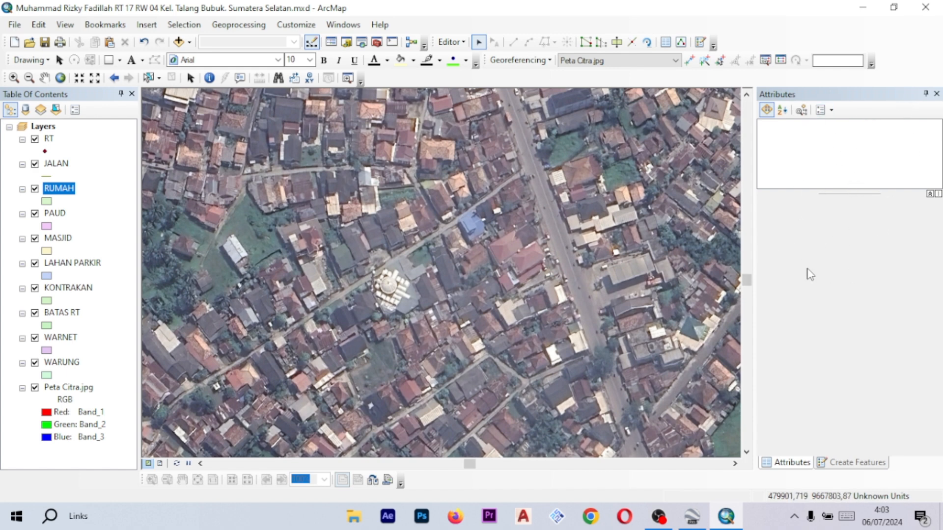
- Replace the Attributes window with the Create Features window
{"action": "left_click", "coordinate": [937, 94]}
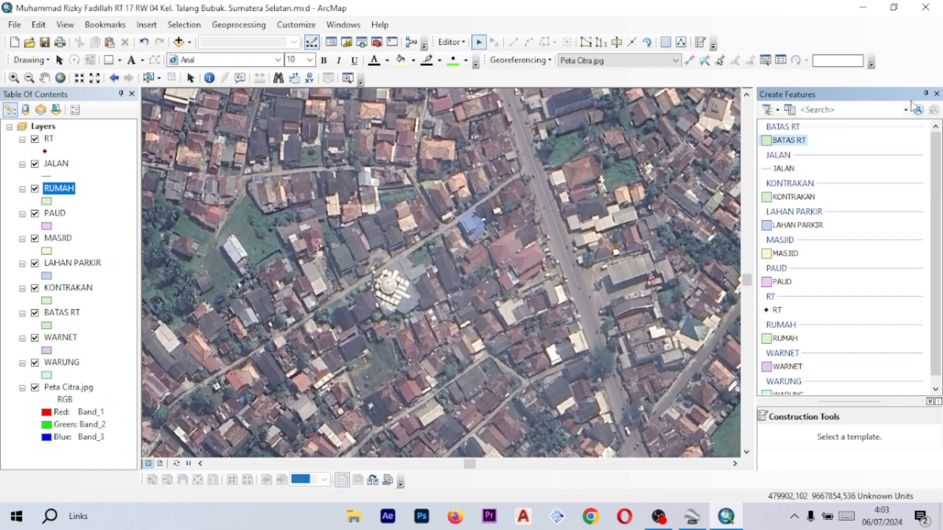
{"action": "left_click", "coordinate": [937, 94]}
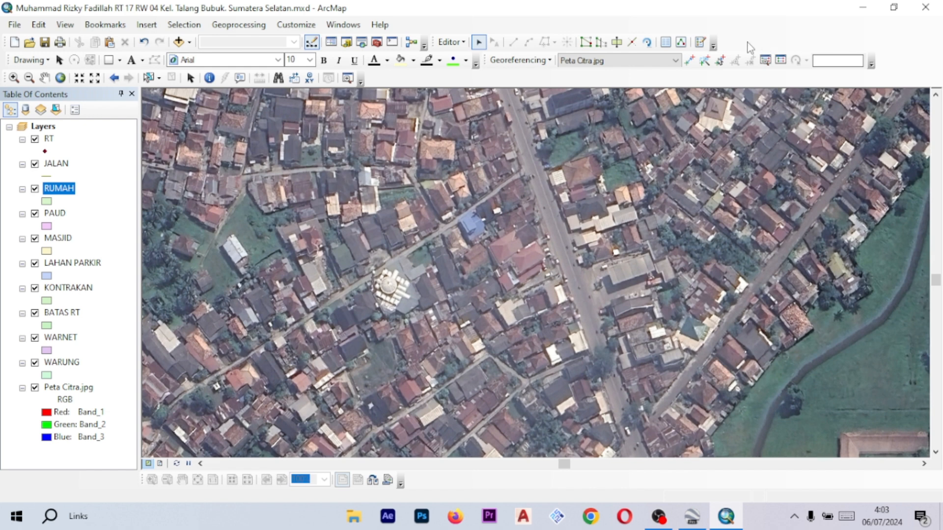
{"action": "left_click", "coordinate": [700, 42]}
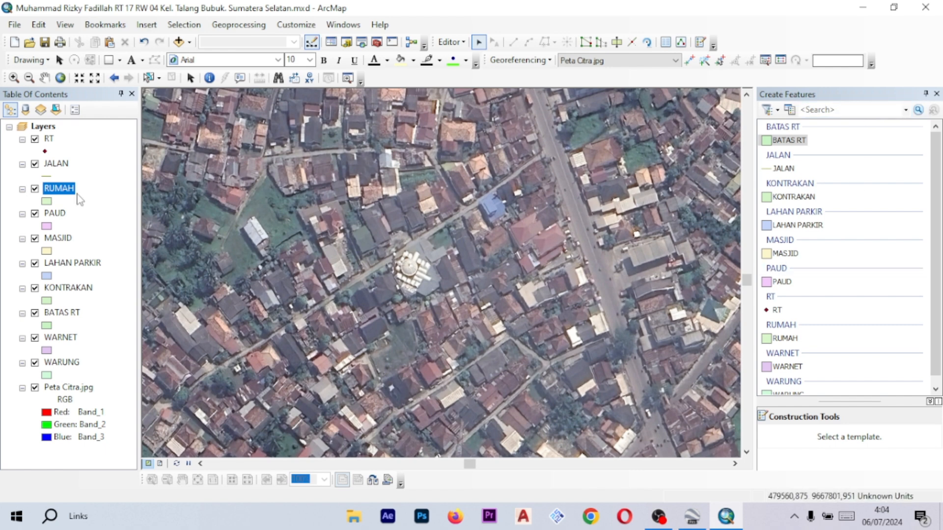
- Select the RUMAH feature template with its Polygon construction tool for digitizing houses near the mosque
{"action": "scroll", "coordinate": [504, 219], "scroll_direction": "down", "scroll_amount": 1}
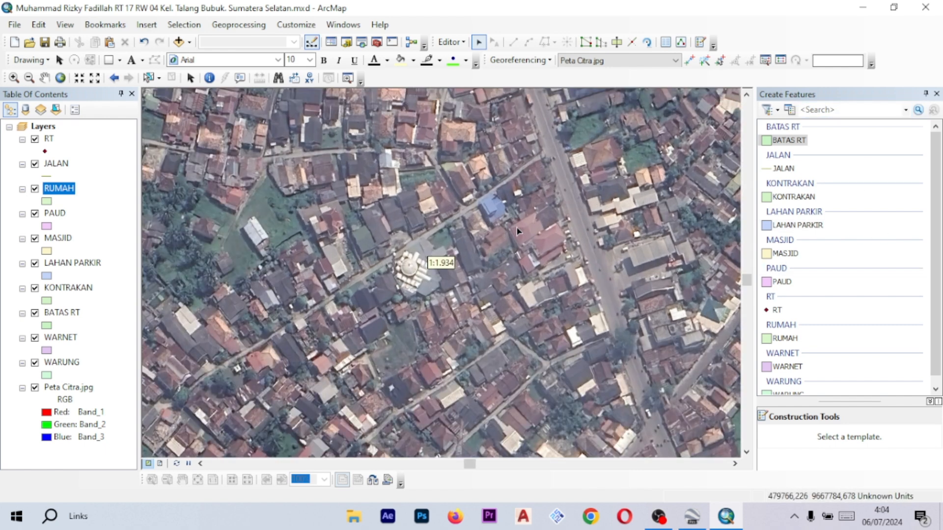
{"action": "scroll", "coordinate": [791, 243], "scroll_direction": "down", "scroll_amount": 1}
{"action": "scroll", "coordinate": [792, 245], "scroll_direction": "up", "scroll_amount": 1}
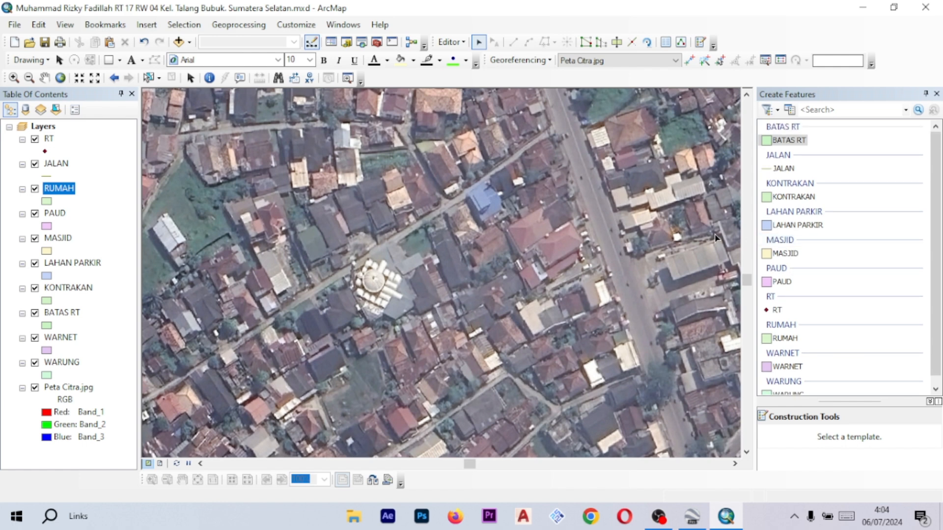
{"action": "left_click_drag", "start_coordinate": [565, 184], "coordinate": [560, 197]}
{"action": "scroll", "coordinate": [731, 234], "scroll_direction": "up", "scroll_amount": 1}
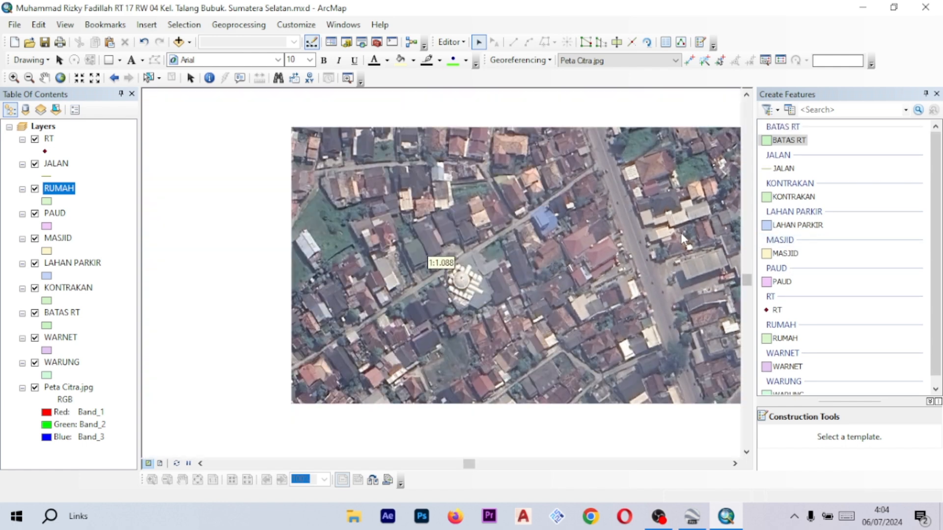
{"action": "scroll", "coordinate": [870, 255], "scroll_direction": "down", "scroll_amount": 1}
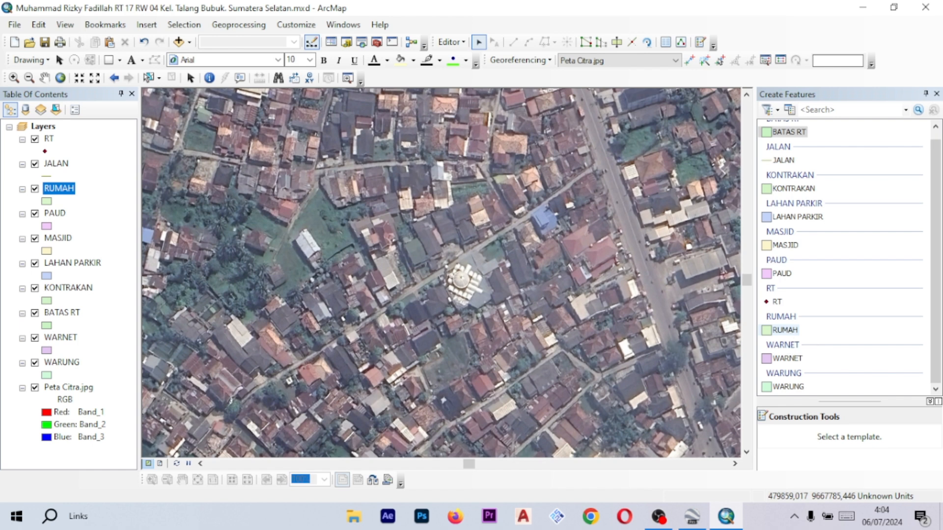
{"action": "left_click", "coordinate": [785, 330]}
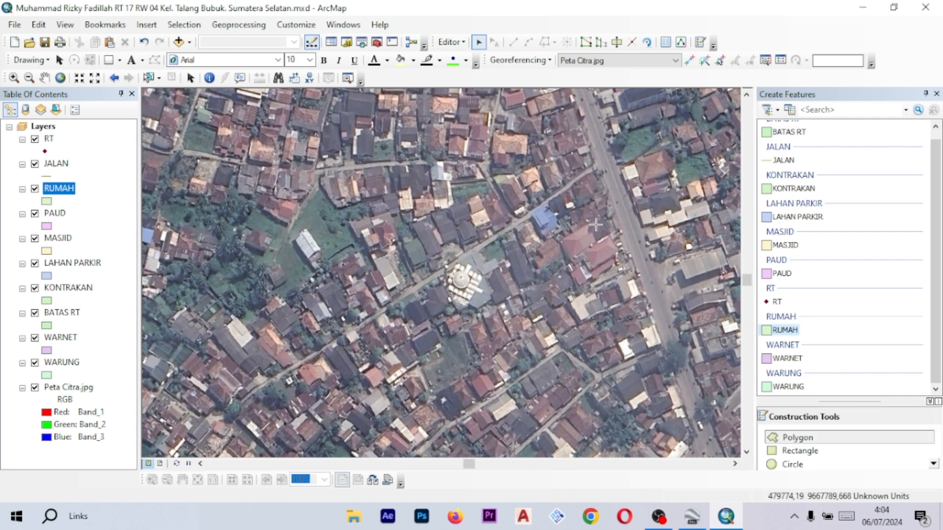
{"action": "scroll", "coordinate": [576, 250], "scroll_direction": "down", "scroll_amount": 2}
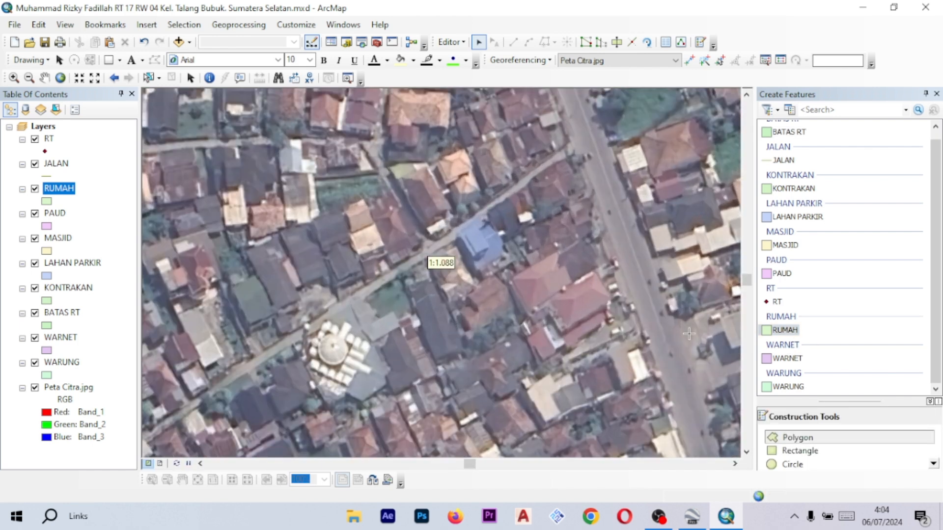
{"action": "scroll", "coordinate": [836, 436], "scroll_direction": "down", "scroll_amount": 1}
{"action": "scroll", "coordinate": [835, 440], "scroll_direction": "up", "scroll_amount": 1}
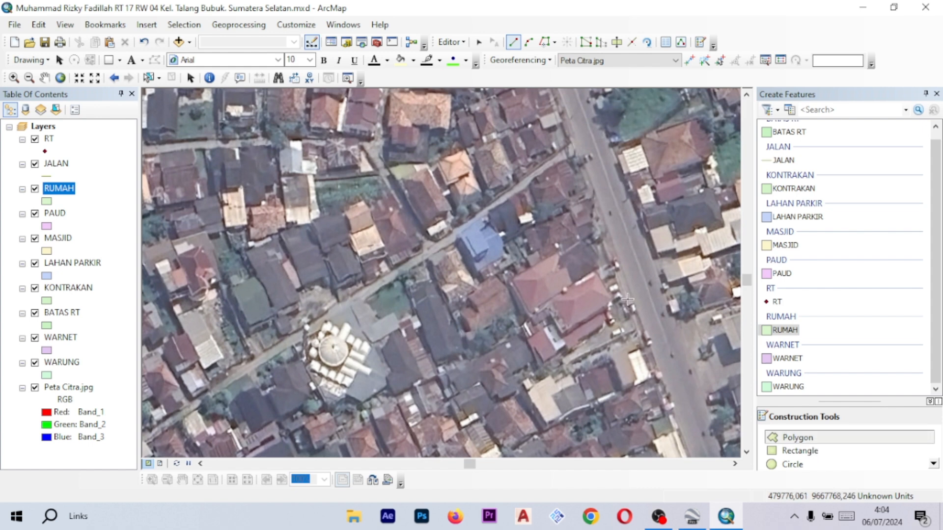
{"action": "scroll", "coordinate": [477, 249], "scroll_direction": "up", "scroll_amount": 5}
{"action": "scroll", "coordinate": [550, 218], "scroll_direction": "down", "scroll_amount": 4}
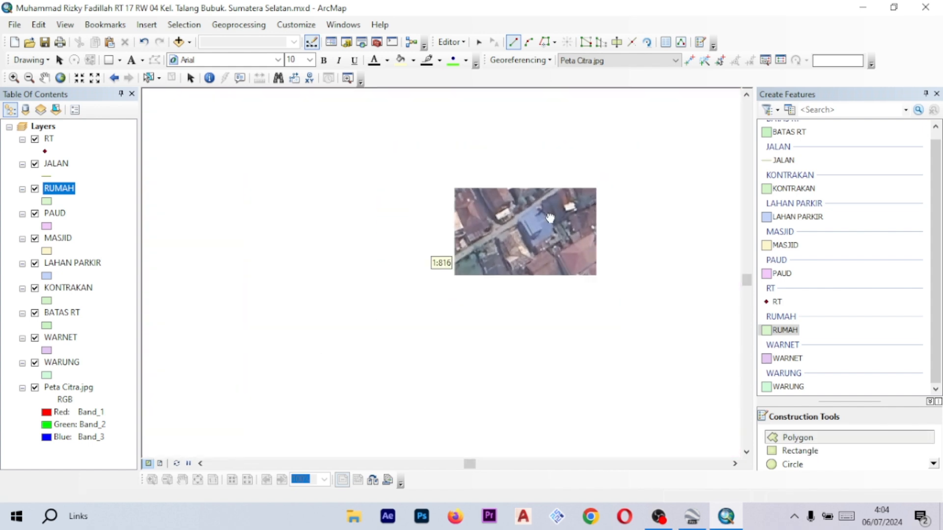
{"action": "scroll", "coordinate": [485, 250], "scroll_direction": "up", "scroll_amount": 1}
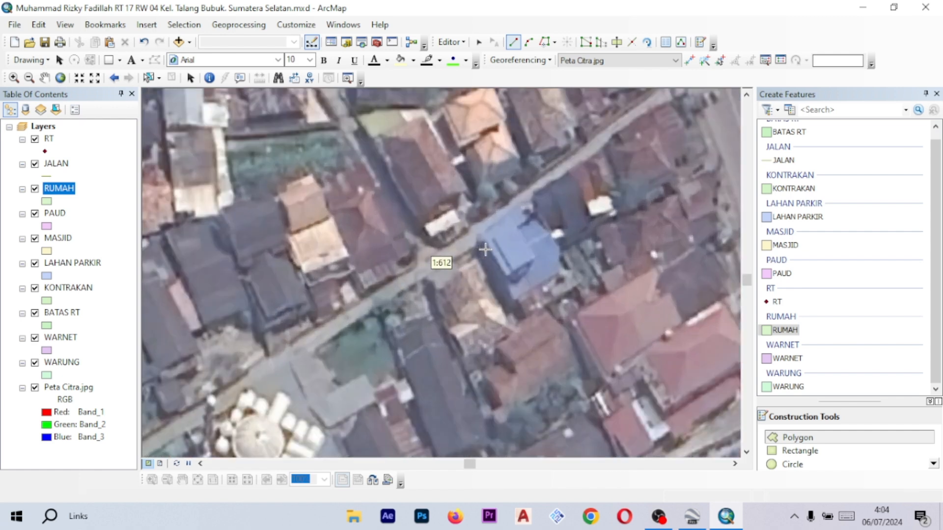
{"action": "left_click_drag", "start_coordinate": [547, 214], "coordinate": [516, 233]}
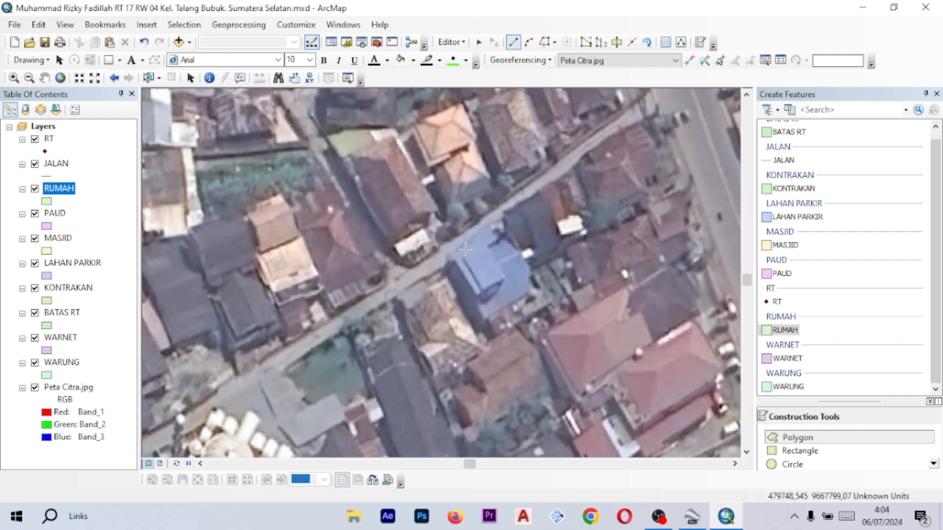
{"action": "scroll", "coordinate": [458, 261], "scroll_direction": "up", "scroll_amount": 2}
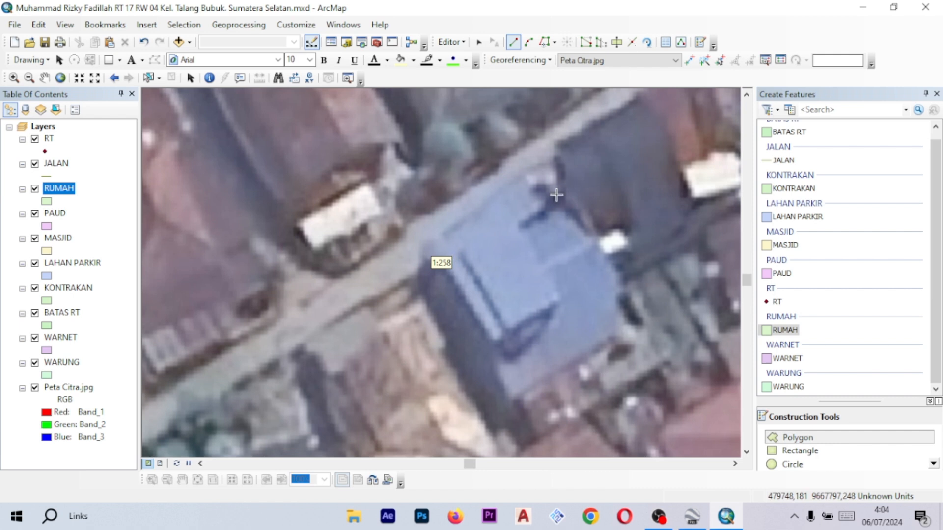
{"action": "scroll", "coordinate": [555, 193], "scroll_direction": "up", "scroll_amount": 1}
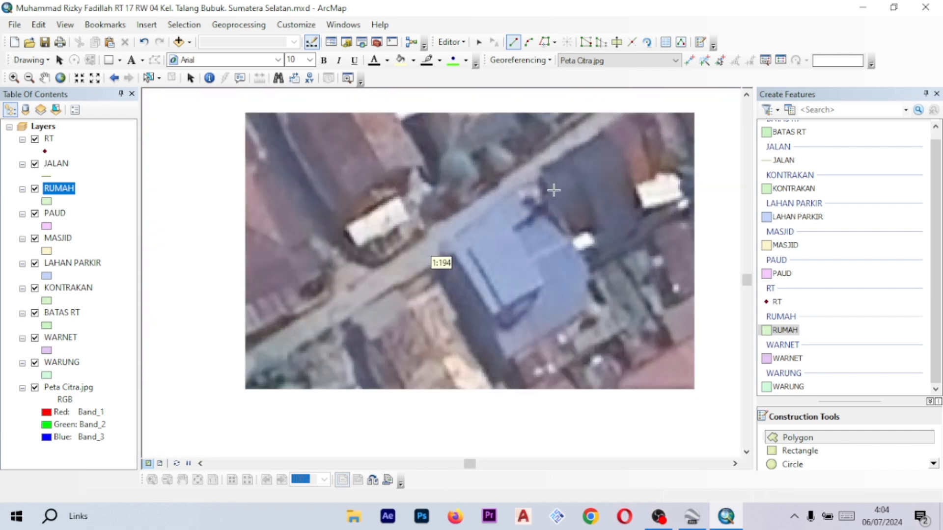
{"action": "scroll", "coordinate": [532, 207], "scroll_direction": "down", "scroll_amount": 1}
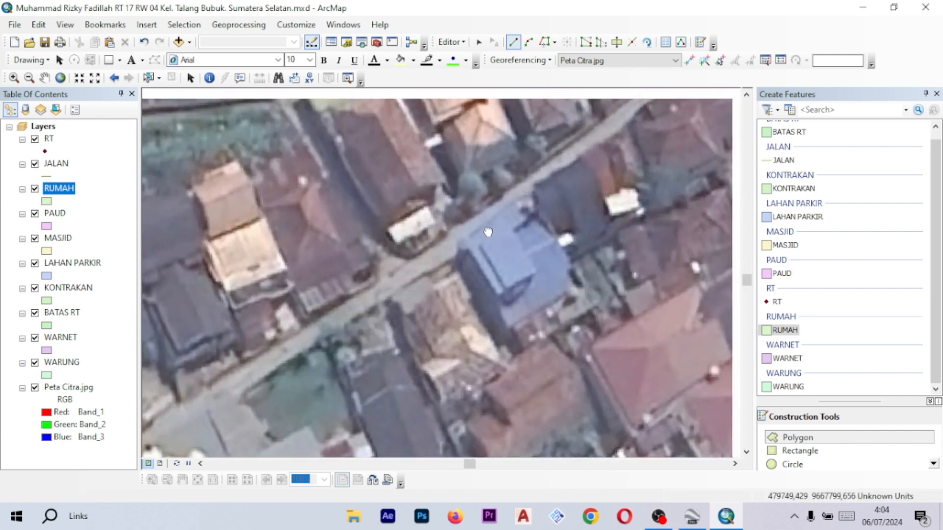
{"action": "left_click", "coordinate": [466, 246]}
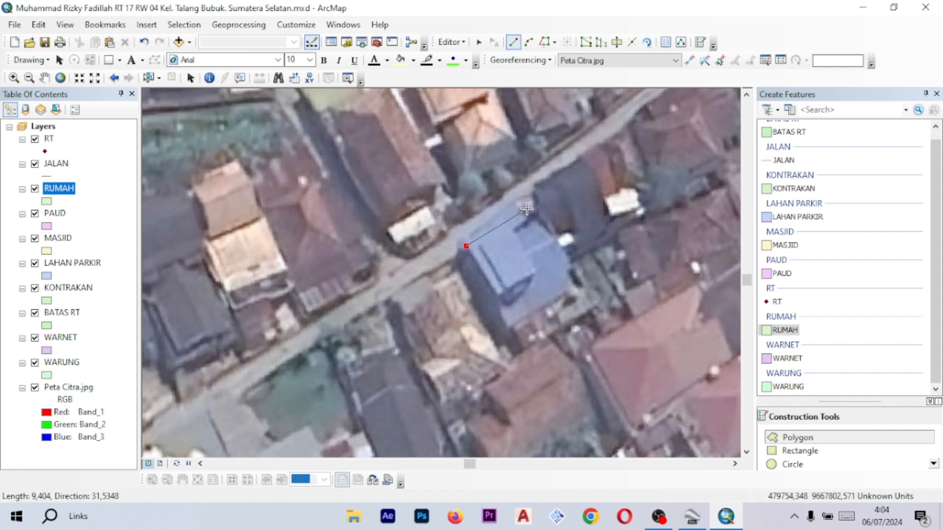
{"action": "left_click", "coordinate": [527, 209]}
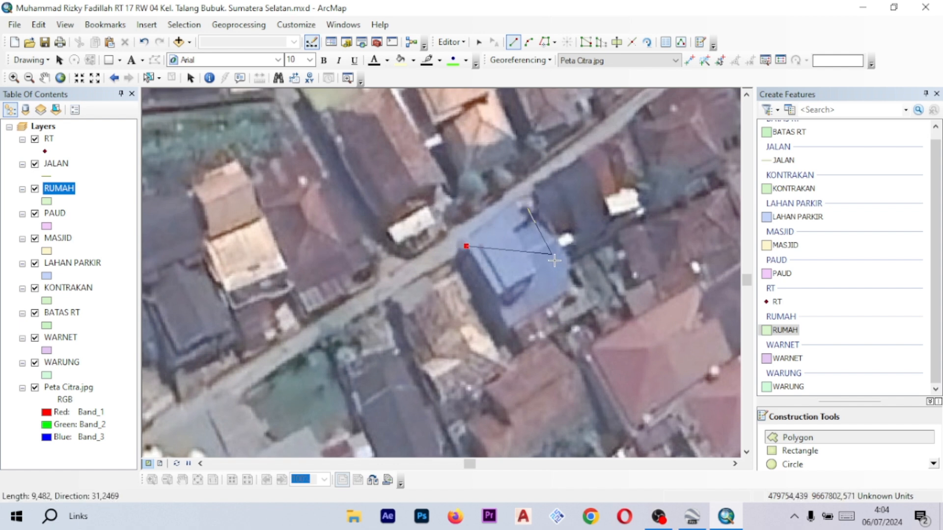
{"action": "left_click", "coordinate": [577, 291]}
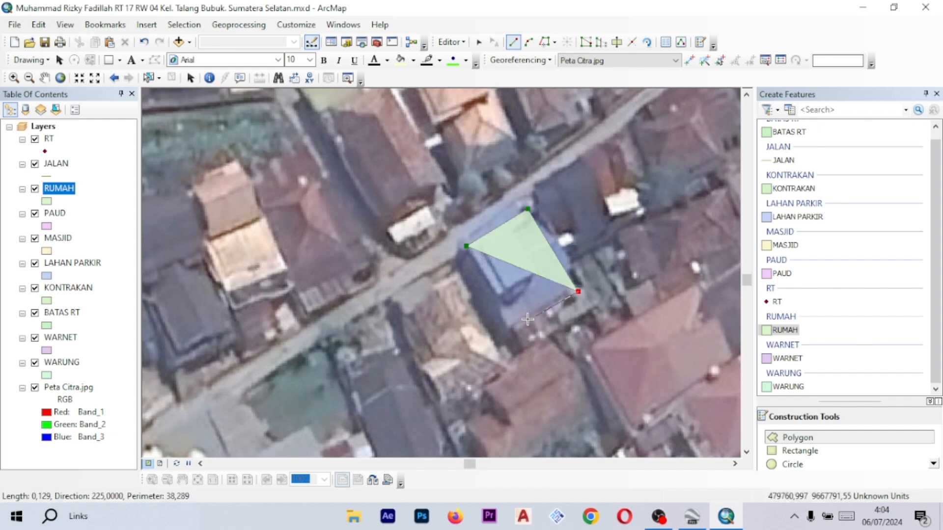
{"action": "key", "text": "ctrl+z"}
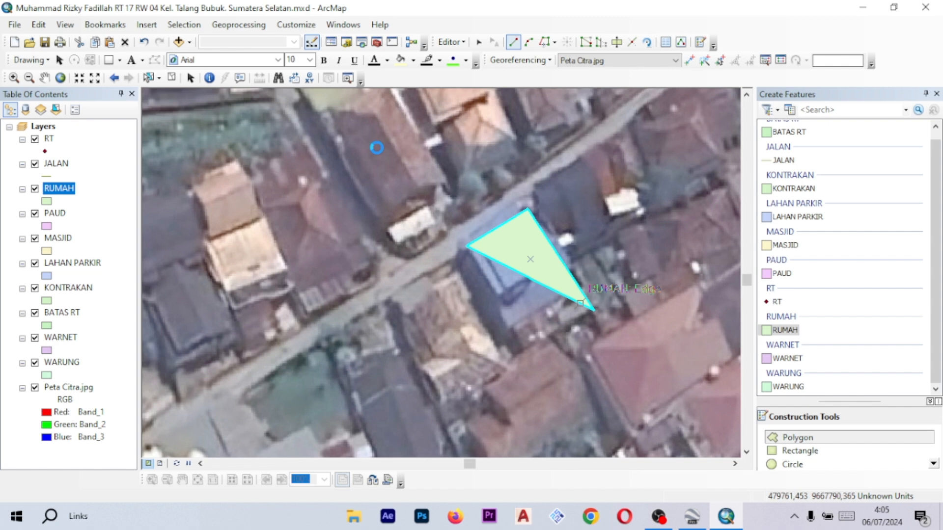
{"action": "key", "text": "ctrl+z"}
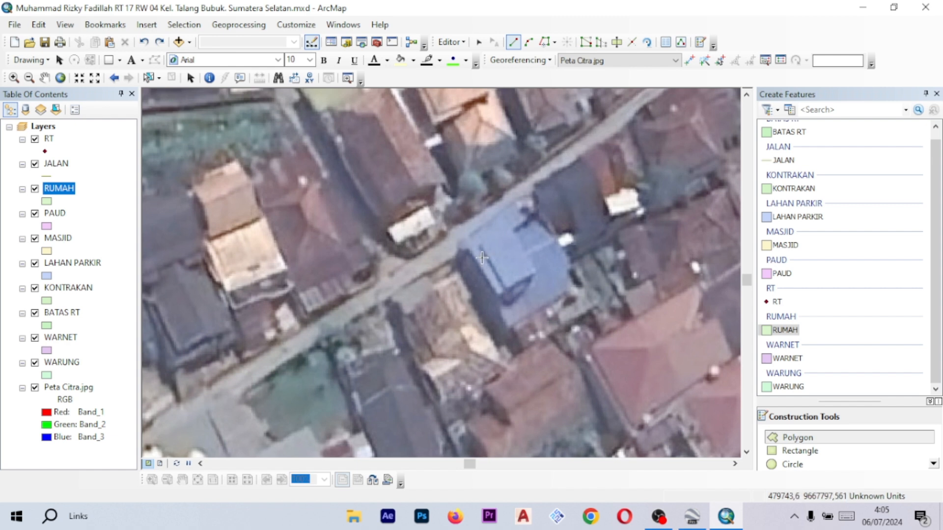
- Digitize the blue-roofed house beside the lane, northeast of the mosque, as a four-corner RUMAH polygon
{"action": "left_click", "coordinate": [460, 245]}
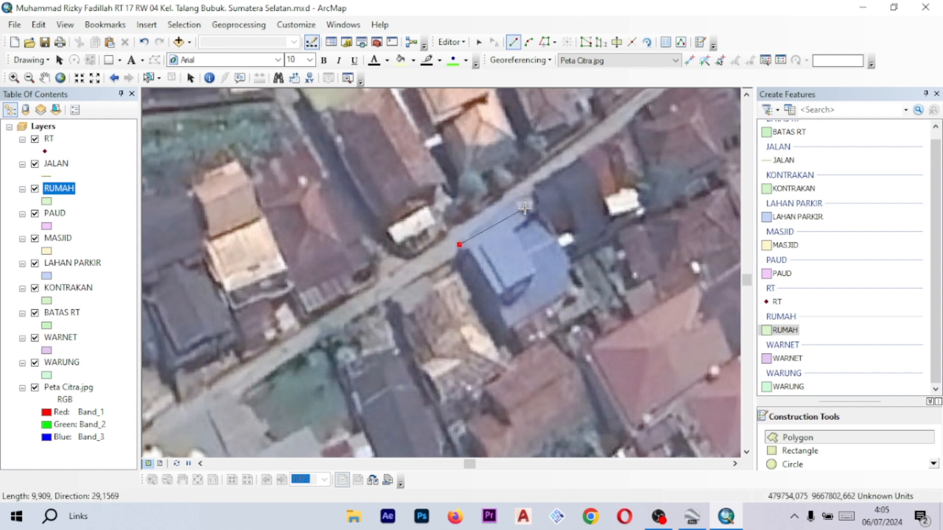
{"action": "left_click", "coordinate": [525, 207]}
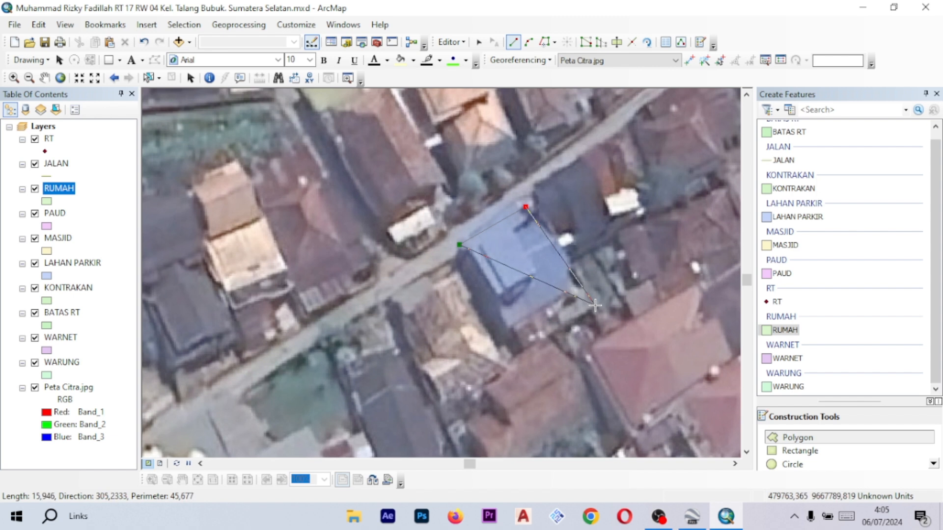
{"action": "left_click", "coordinate": [596, 310]}
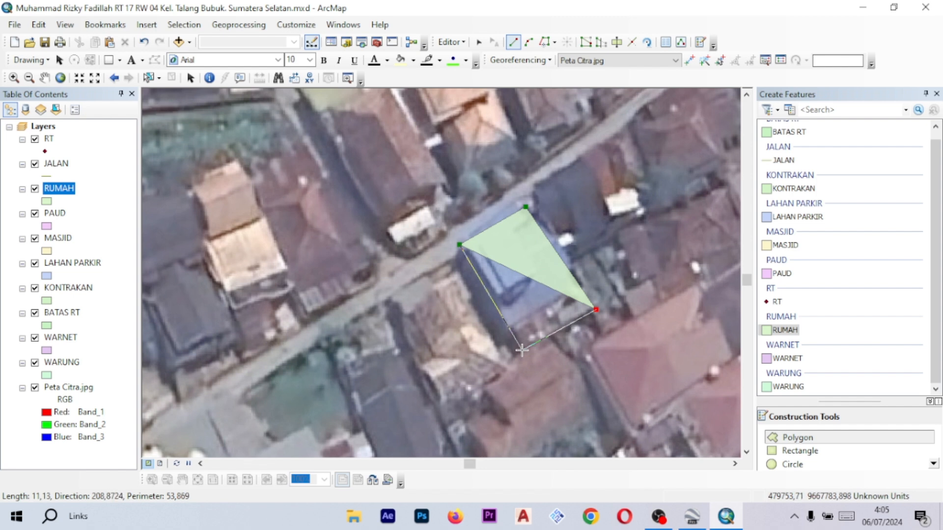
{"action": "double_click", "coordinate": [521, 350]}
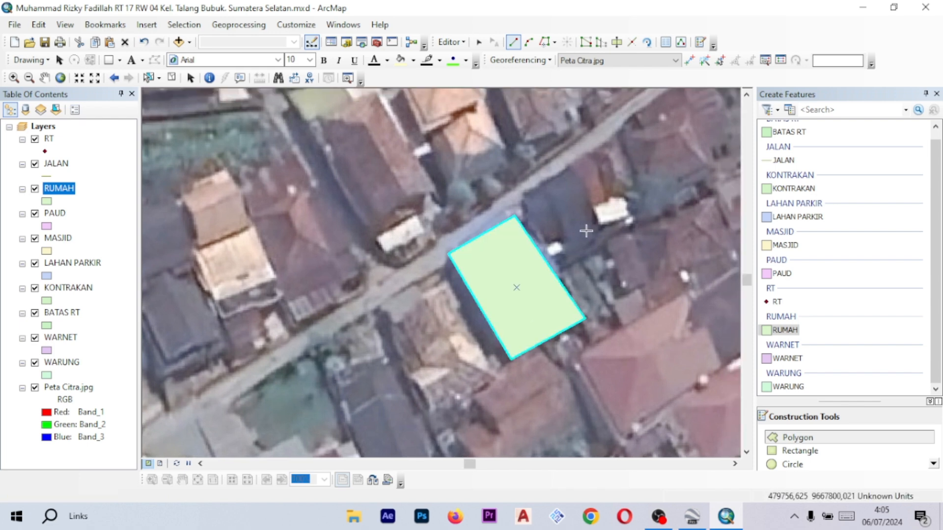
- Zoom and pan around the mosque neighbourhood to review the new house polygon against the image
{"action": "scroll", "coordinate": [483, 280], "scroll_direction": "down", "scroll_amount": 2}
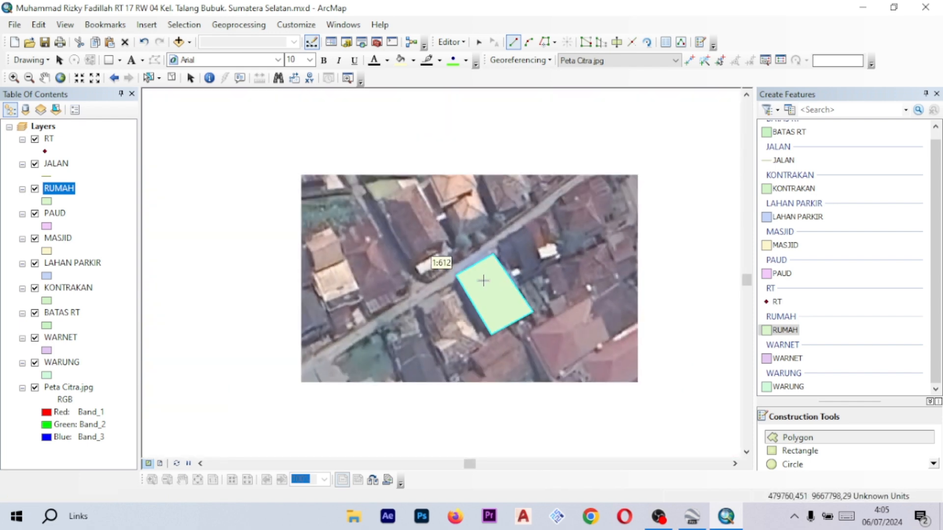
{"action": "scroll", "coordinate": [525, 275], "scroll_direction": "down", "scroll_amount": 1}
{"action": "left_click_drag", "start_coordinate": [524, 275], "coordinate": [506, 240]}
{"action": "scroll", "coordinate": [513, 253], "scroll_direction": "up", "scroll_amount": 1}
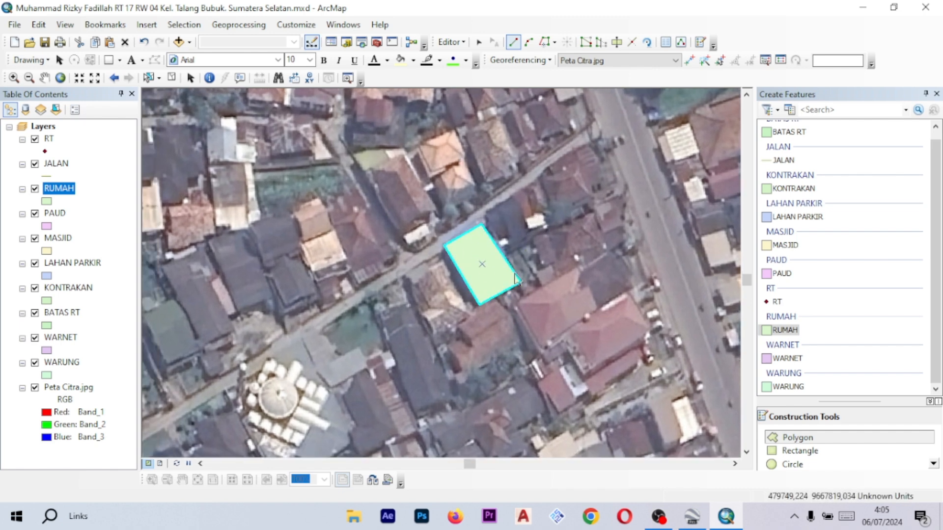
{"action": "scroll", "coordinate": [516, 279], "scroll_direction": "down", "scroll_amount": 1}
{"action": "left_click_drag", "start_coordinate": [559, 285], "coordinate": [509, 312]}
{"action": "left_click_drag", "start_coordinate": [419, 317], "coordinate": [455, 290]}
{"action": "scroll", "coordinate": [448, 293], "scroll_direction": "up", "scroll_amount": 2}
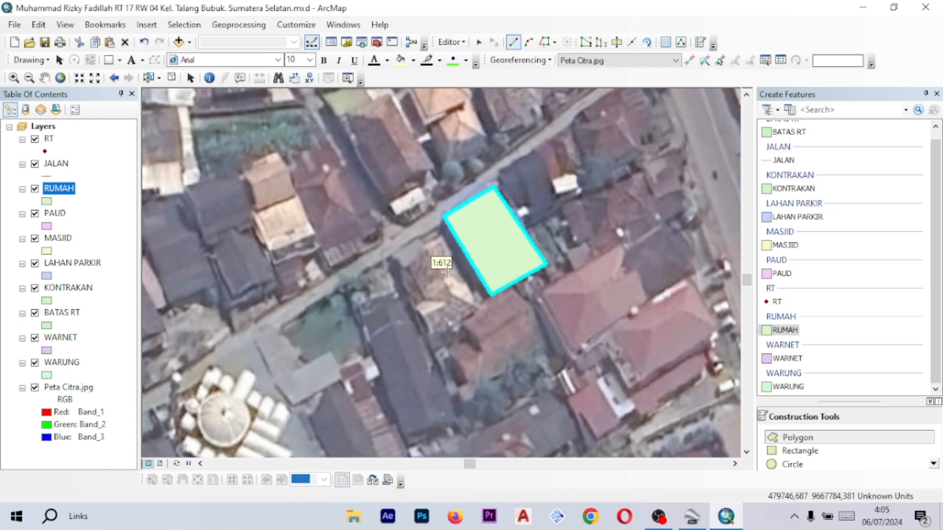
{"action": "scroll", "coordinate": [447, 272], "scroll_direction": "down", "scroll_amount": 1}
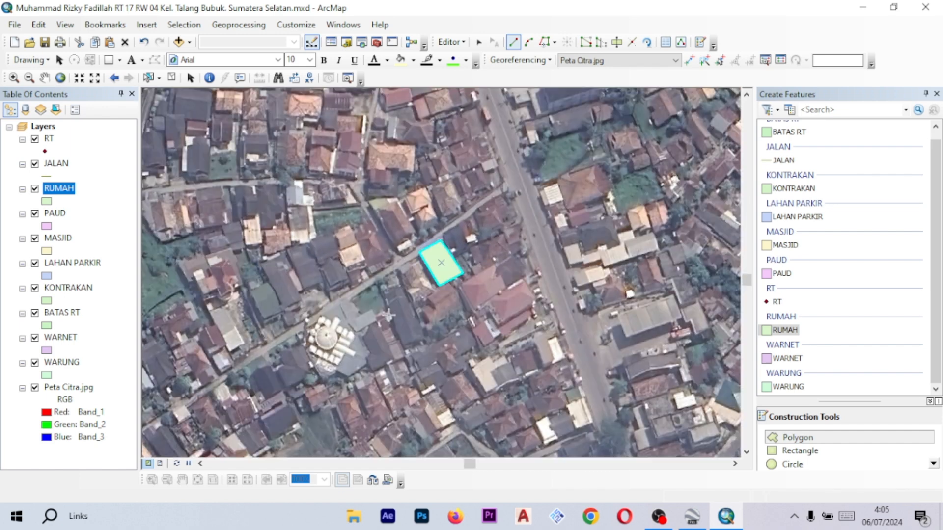
{"action": "left_click_drag", "start_coordinate": [362, 266], "coordinate": [424, 213]}
{"action": "left_click_drag", "start_coordinate": [356, 290], "coordinate": [417, 244]}
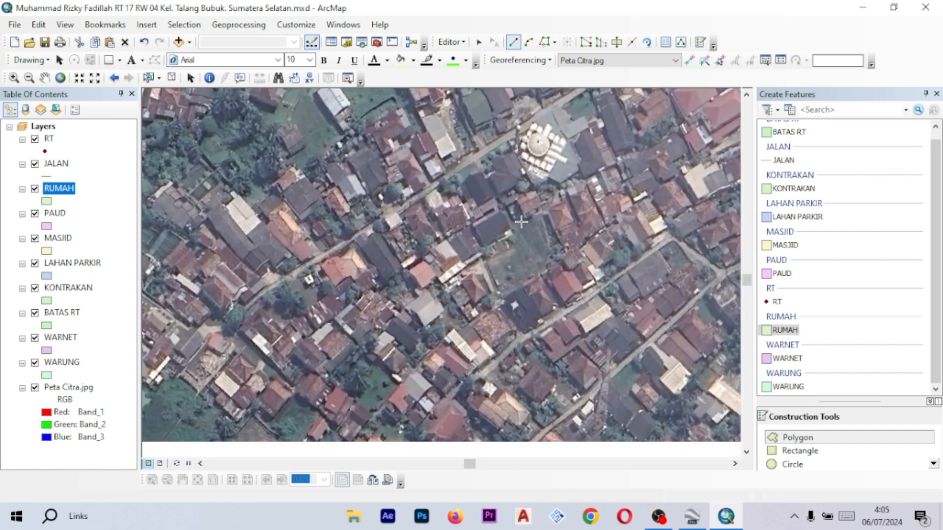
{"action": "scroll", "coordinate": [491, 248], "scroll_direction": "down", "scroll_amount": 1}
{"action": "scroll", "coordinate": [570, 246], "scroll_direction": "down", "scroll_amount": 1}
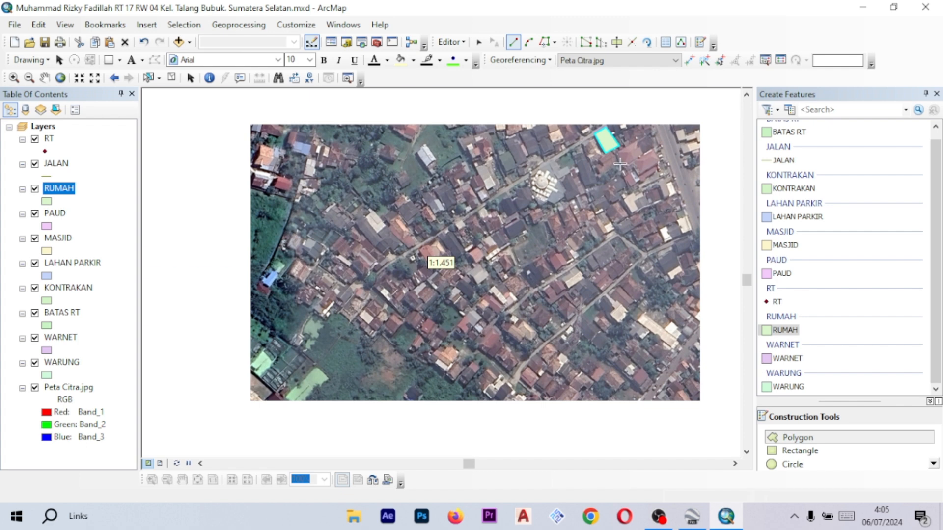
{"action": "left_click_drag", "start_coordinate": [649, 106], "coordinate": [609, 144]}
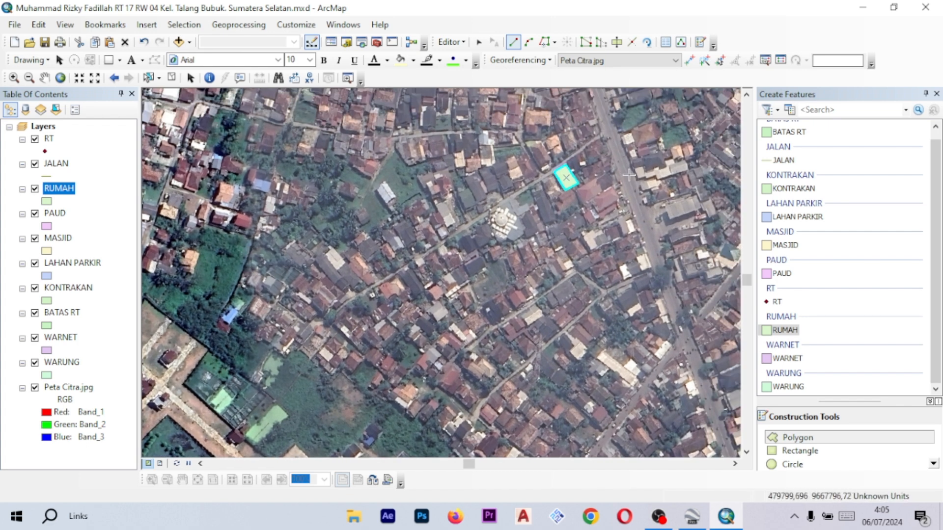
{"action": "scroll", "coordinate": [612, 174], "scroll_direction": "up", "scroll_amount": 1}
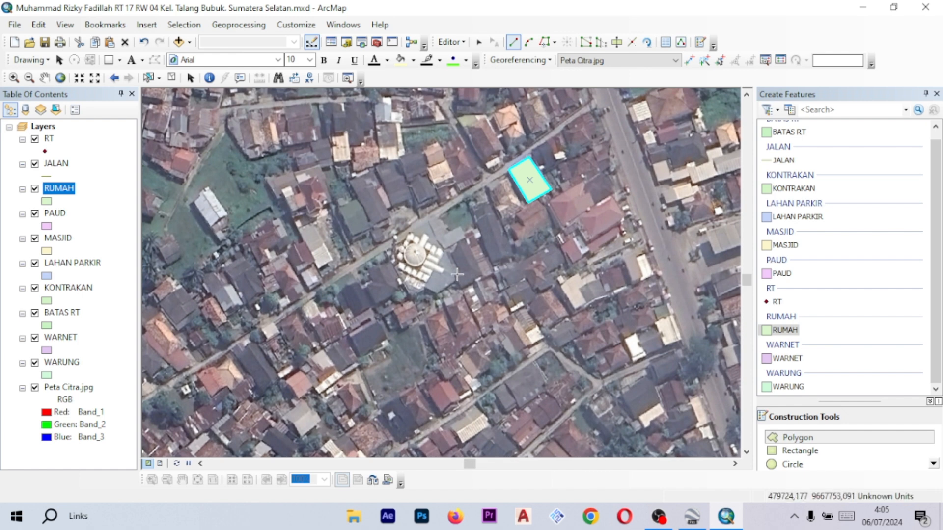
{"action": "scroll", "coordinate": [472, 236], "scroll_direction": "up", "scroll_amount": 2}
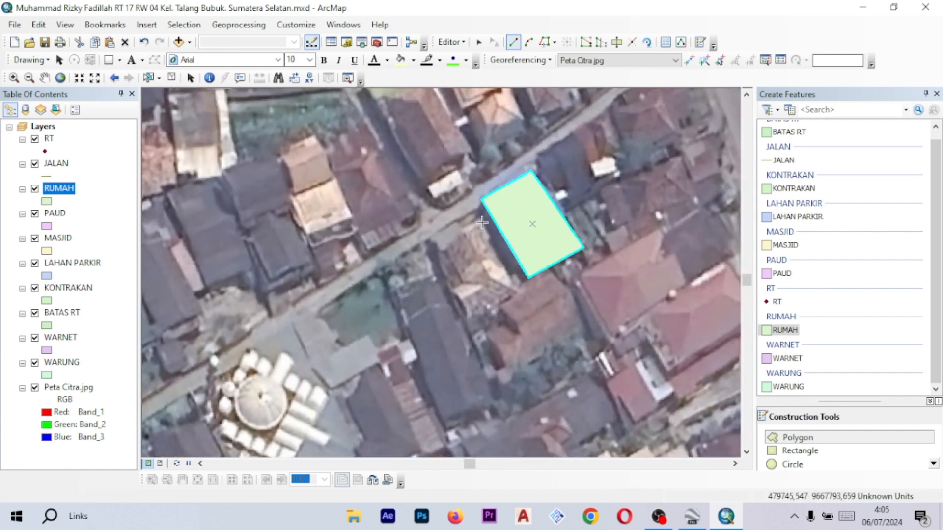
{"action": "scroll", "coordinate": [439, 227], "scroll_direction": "up", "scroll_amount": 1}
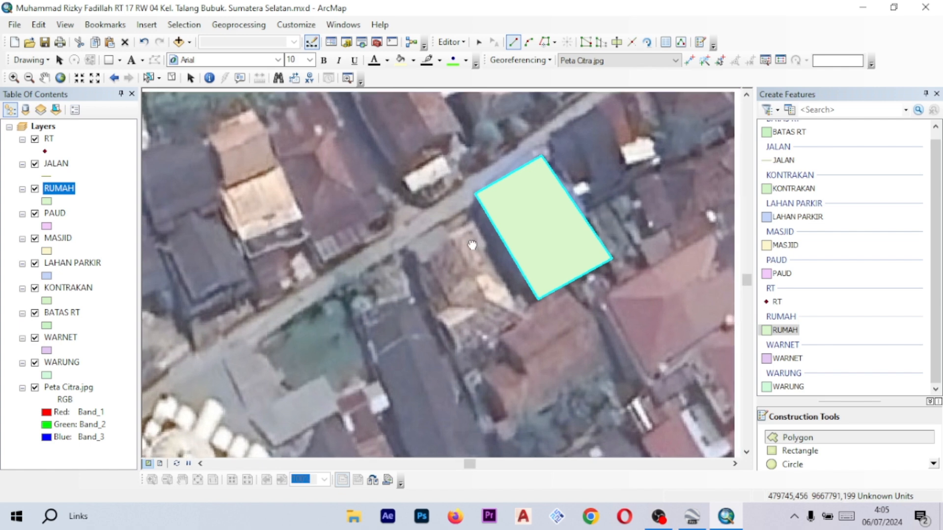
{"action": "scroll", "coordinate": [439, 227], "scroll_direction": "down", "scroll_amount": 2}
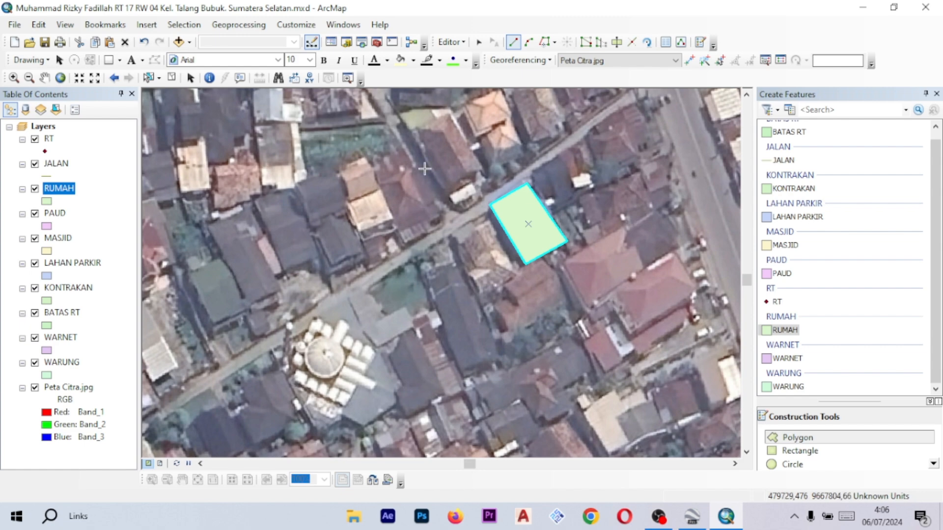
{"action": "scroll", "coordinate": [425, 213], "scroll_direction": "up", "scroll_amount": 2}
- Continue digitizing neighbouring houses along the lane as RUMAH polygons, tracing each roof outline
{"action": "left_click_drag", "start_coordinate": [565, 235], "coordinate": [522, 246]}
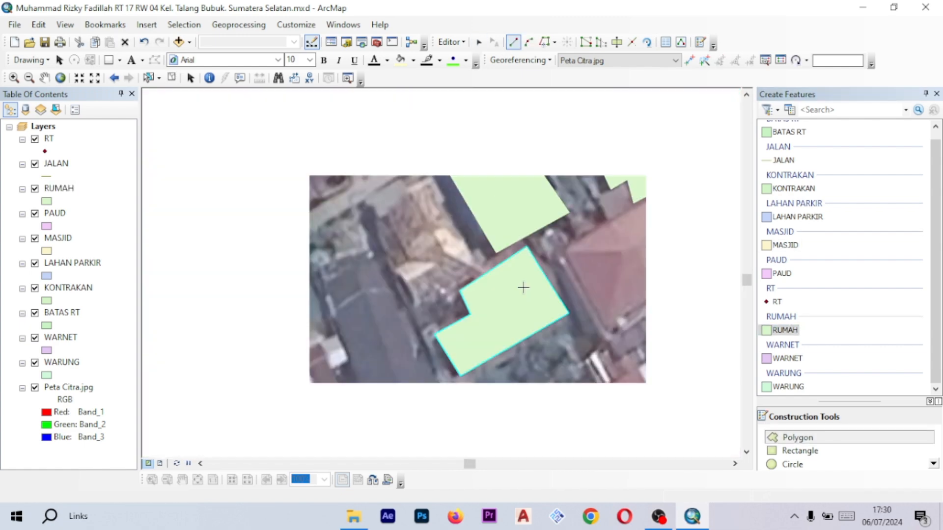
{"action": "left_click", "coordinate": [446, 204]}
{"action": "left_click", "coordinate": [495, 320]}
{"action": "left_click", "coordinate": [614, 265]}
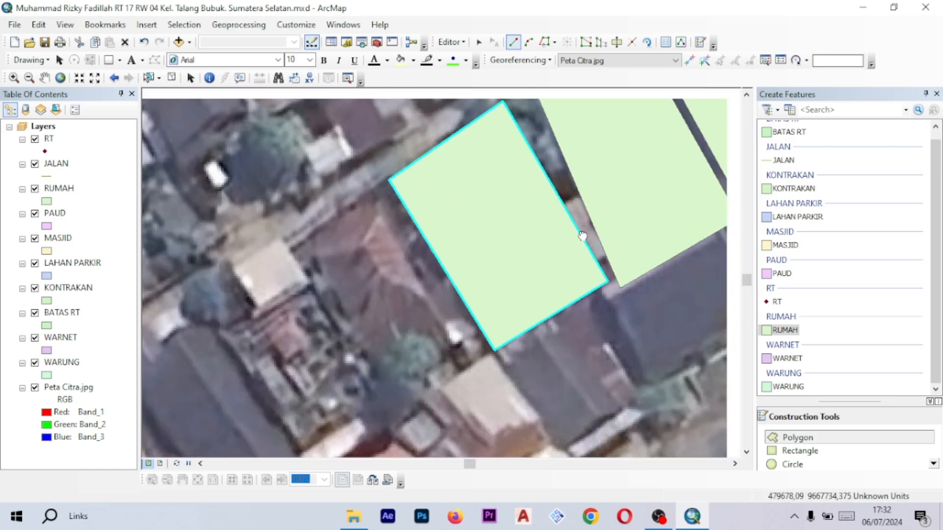
{"action": "left_click", "coordinate": [375, 186]}
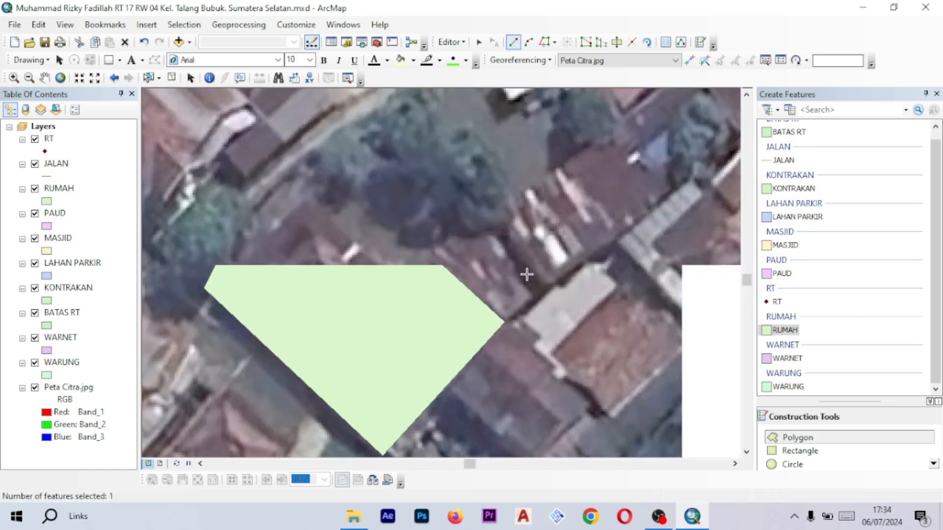
{"action": "left_click", "coordinate": [573, 257]}
- Trace further house roofs around the mosque as RUMAH polygons until the lane's houses are covered
{"action": "left_click", "coordinate": [407, 319]}
{"action": "left_click", "coordinate": [490, 231]}
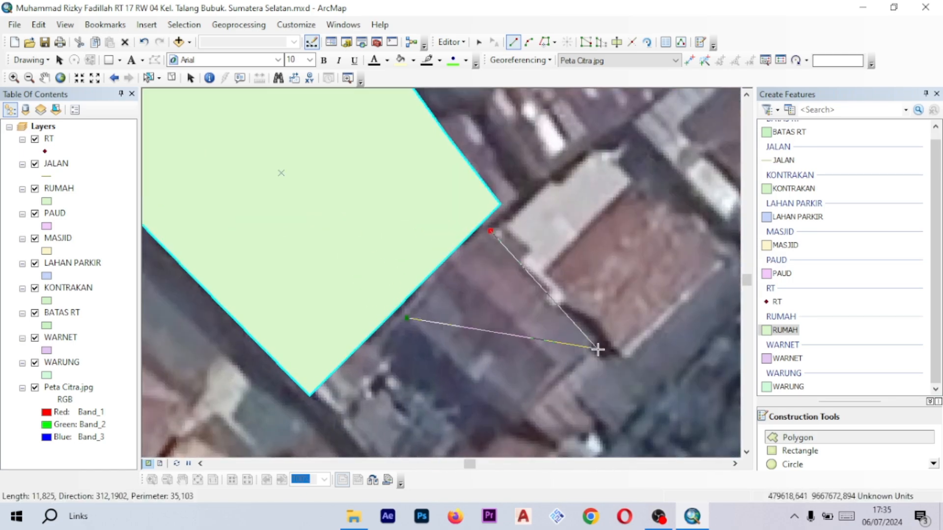
{"action": "left_click", "coordinate": [598, 350]}
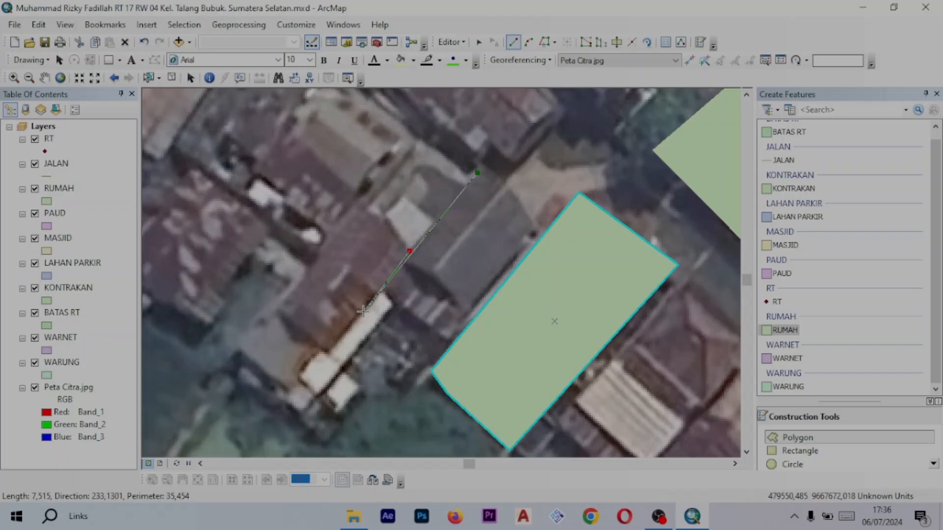
{"action": "left_click", "coordinate": [473, 186]}
{"action": "left_click", "coordinate": [521, 228]}
{"action": "left_click", "coordinate": [421, 350]}
{"action": "double_click", "coordinate": [369, 313]}
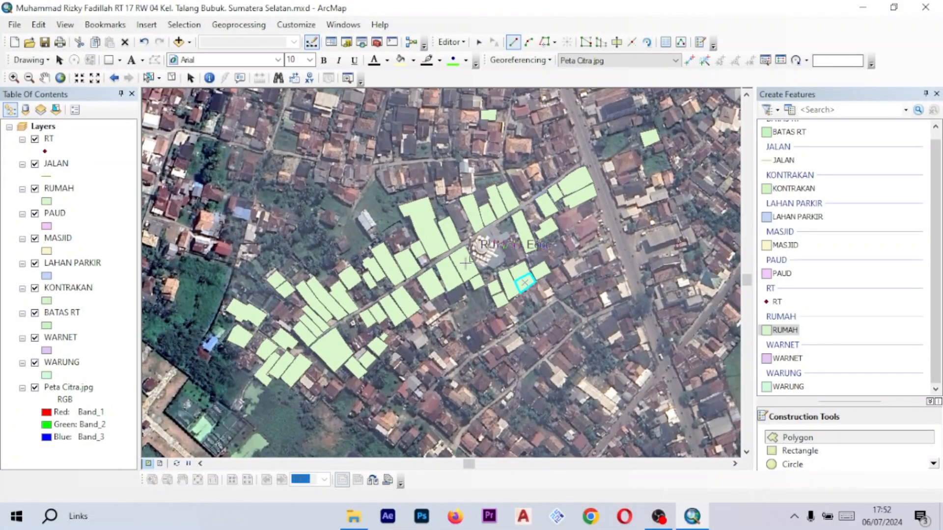
{"action": "scroll", "coordinate": [465, 263], "scroll_direction": "up", "scroll_amount": 1}
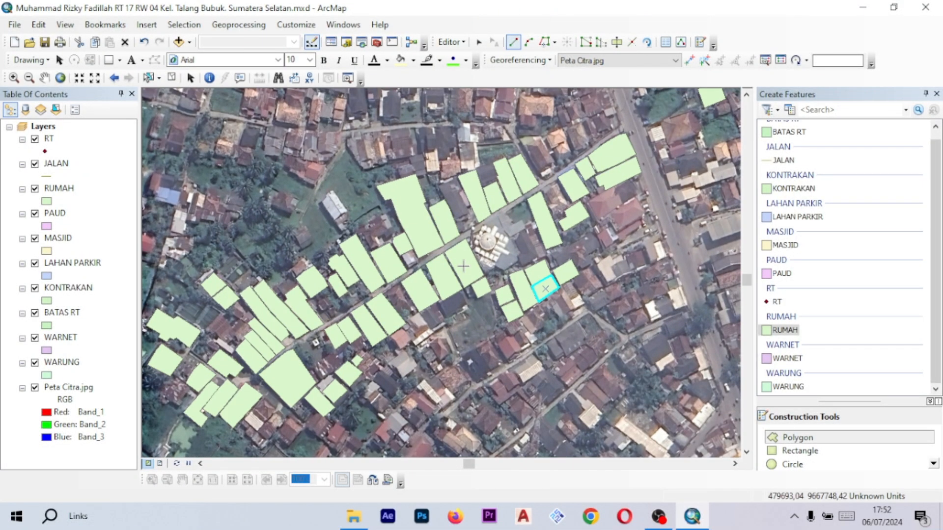
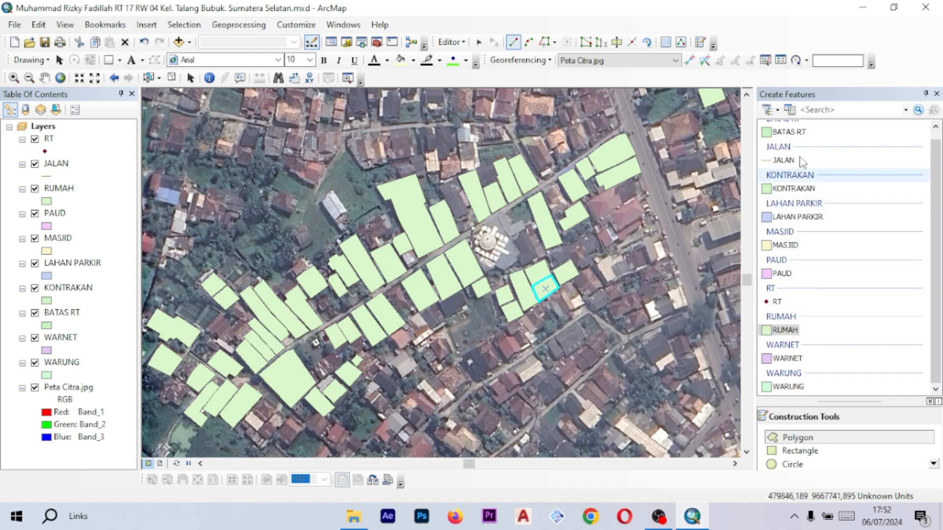
- Choose the WARUNG feature template for drawing new polygons
{"action": "scroll", "coordinate": [784, 196], "scroll_direction": "up", "scroll_amount": 1}
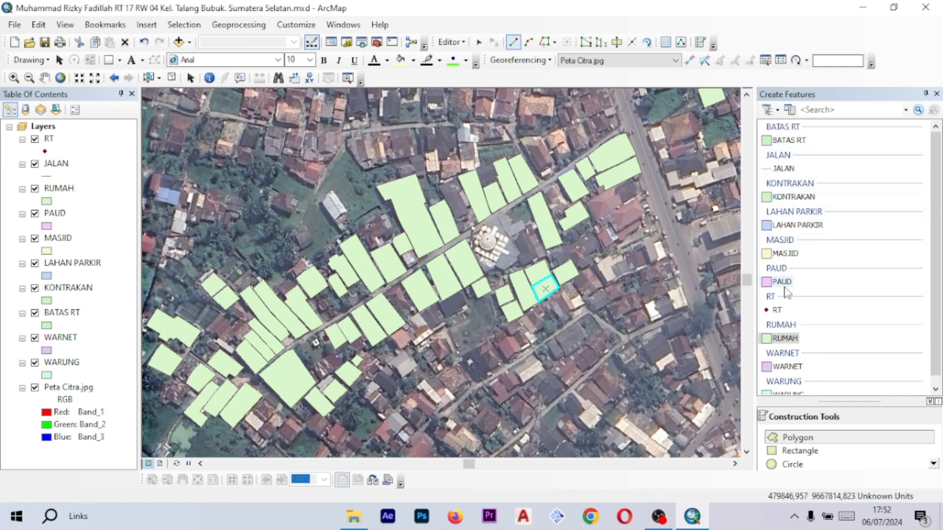
{"action": "scroll", "coordinate": [766, 373], "scroll_direction": "down", "scroll_amount": 1}
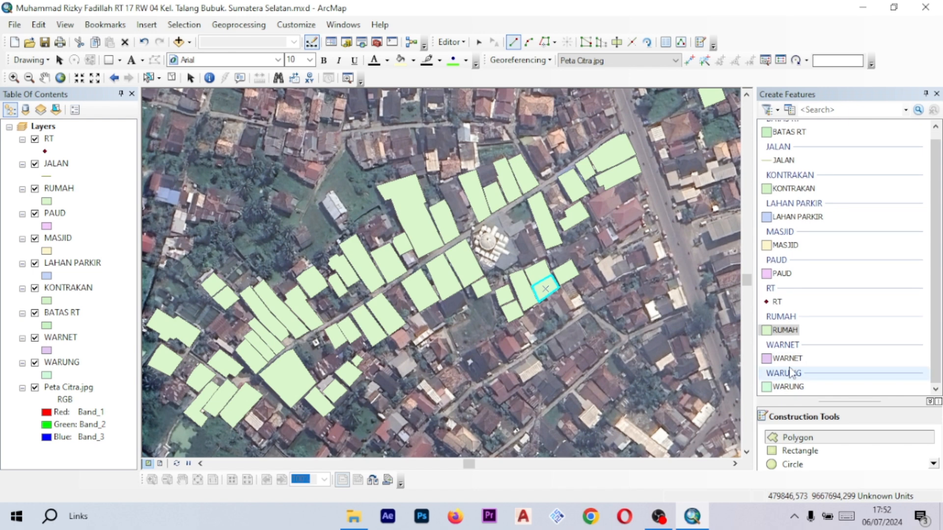
{"action": "scroll", "coordinate": [622, 242], "scroll_direction": "down", "scroll_amount": 4}
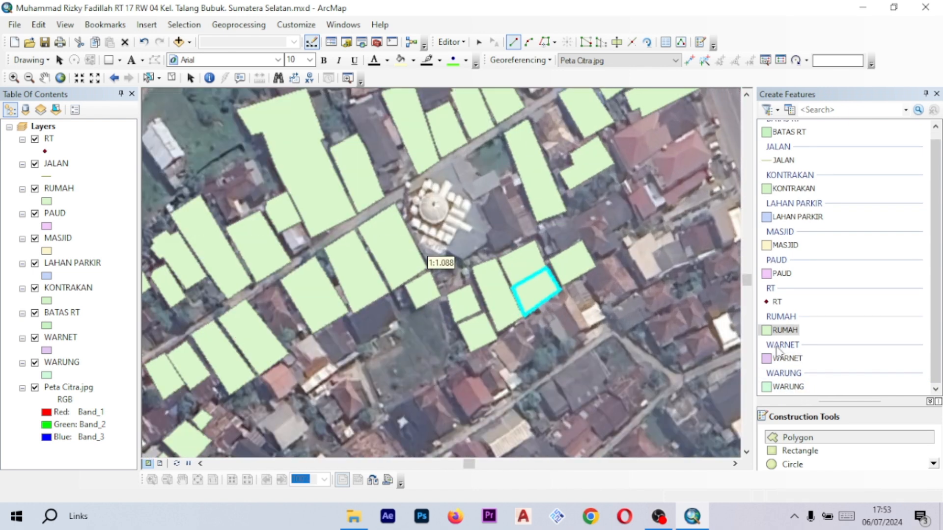
{"action": "left_click_drag", "start_coordinate": [591, 233], "coordinate": [492, 286]}
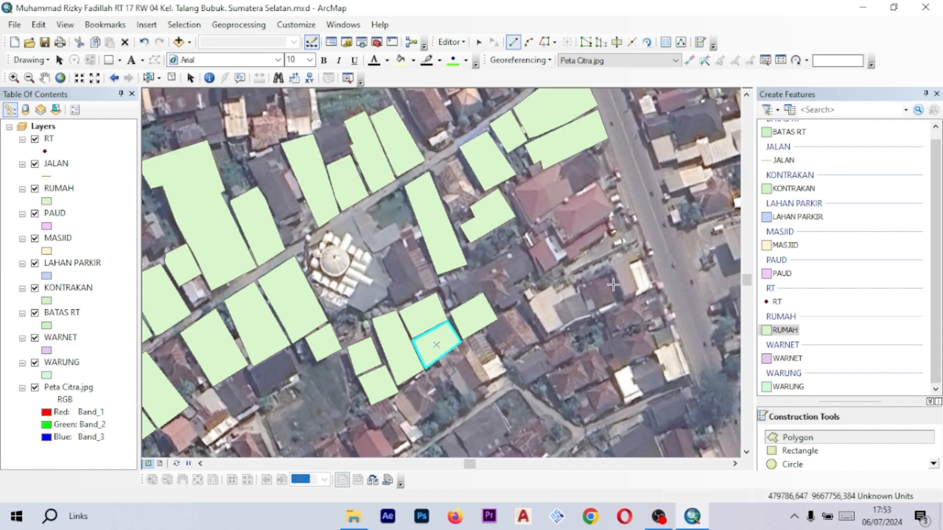
{"action": "scroll", "coordinate": [796, 317], "scroll_direction": "up", "scroll_amount": 1}
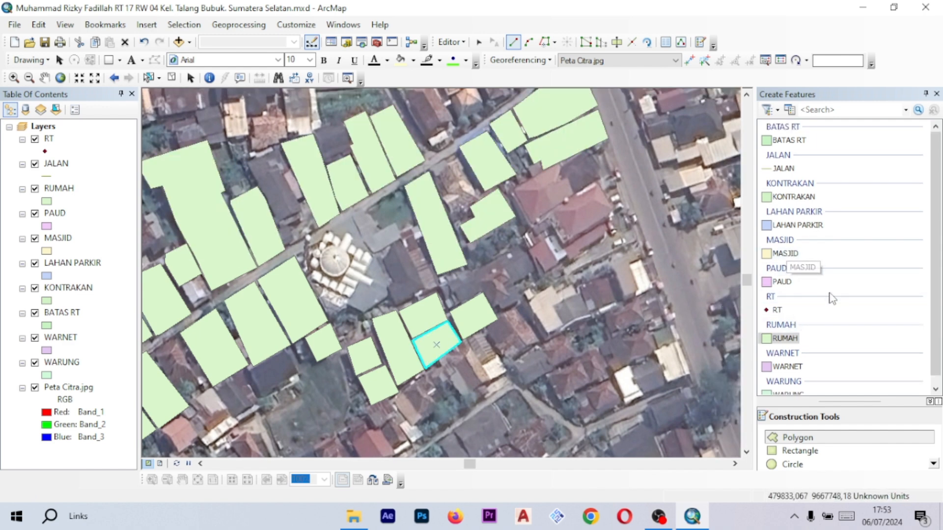
{"action": "scroll", "coordinate": [798, 299], "scroll_direction": "down", "scroll_amount": 1}
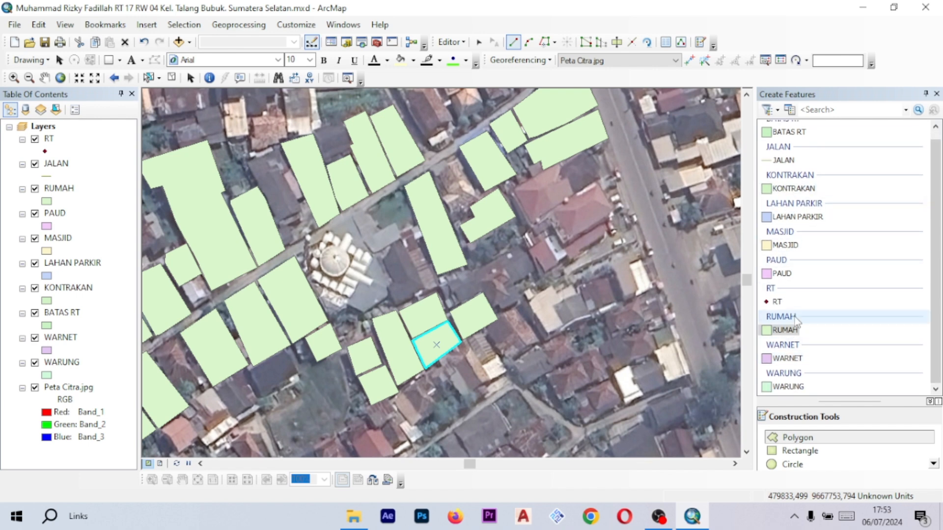
{"action": "left_click", "coordinate": [788, 387]}
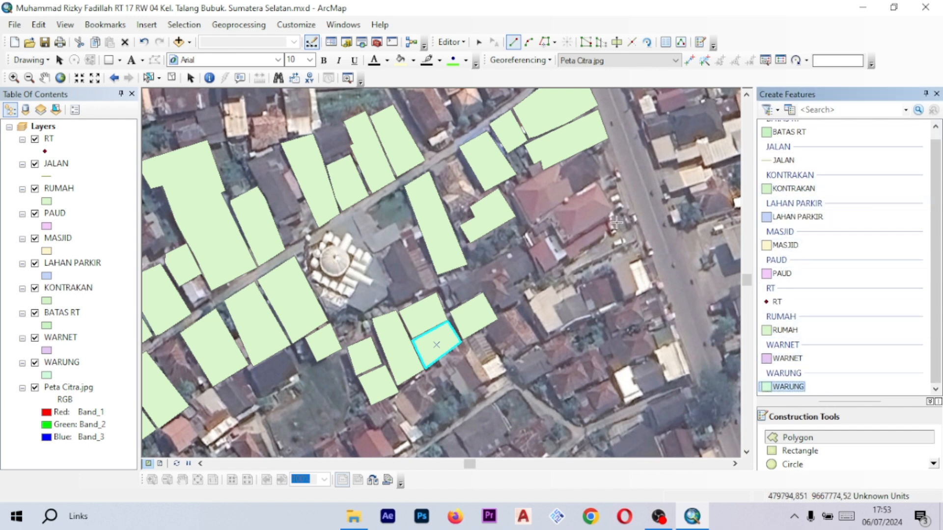
- Digitize the dark-roofed building on the lane's north side, northeast of the mosque, as a four-corner WARUNG polygon
{"action": "scroll", "coordinate": [505, 218], "scroll_direction": "up", "scroll_amount": 8}
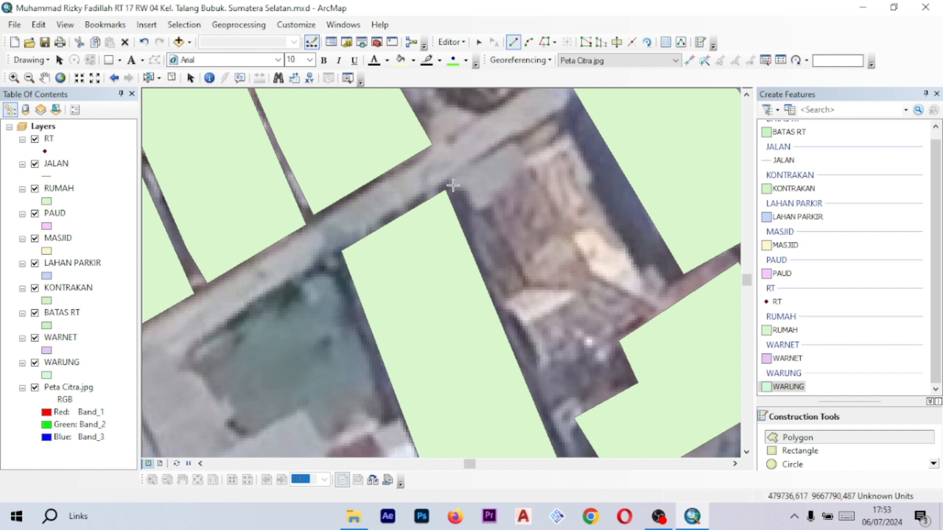
{"action": "left_click", "coordinate": [452, 186]}
{"action": "scroll", "coordinate": [538, 382], "scroll_direction": "up", "scroll_amount": 1}
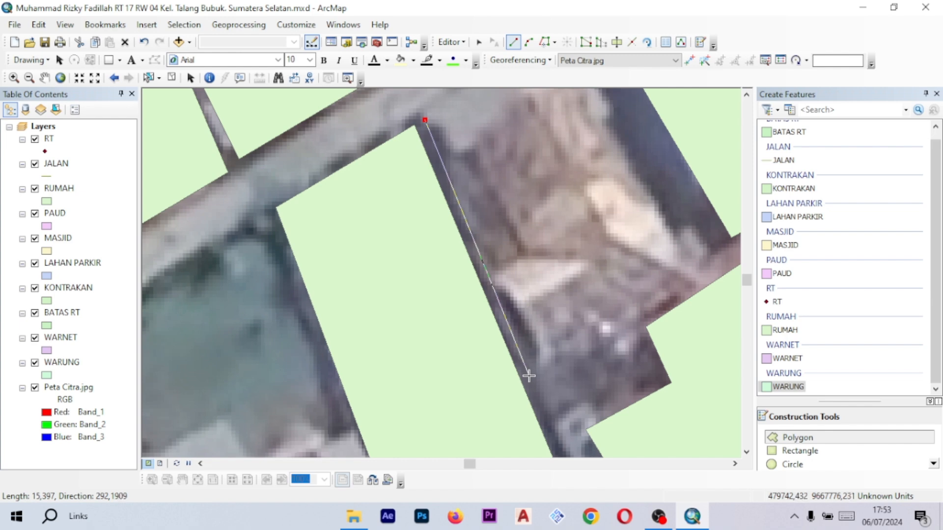
{"action": "scroll", "coordinate": [528, 375], "scroll_direction": "up", "scroll_amount": 1}
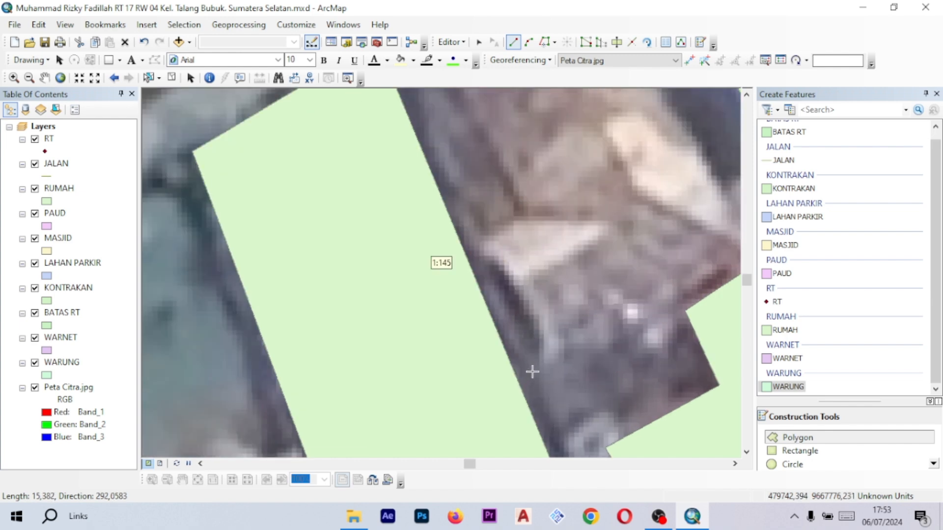
{"action": "left_click", "coordinate": [534, 374]}
{"action": "left_click_drag", "start_coordinate": [651, 274], "coordinate": [509, 333]}
{"action": "scroll", "coordinate": [578, 312], "scroll_direction": "down", "scroll_amount": 2}
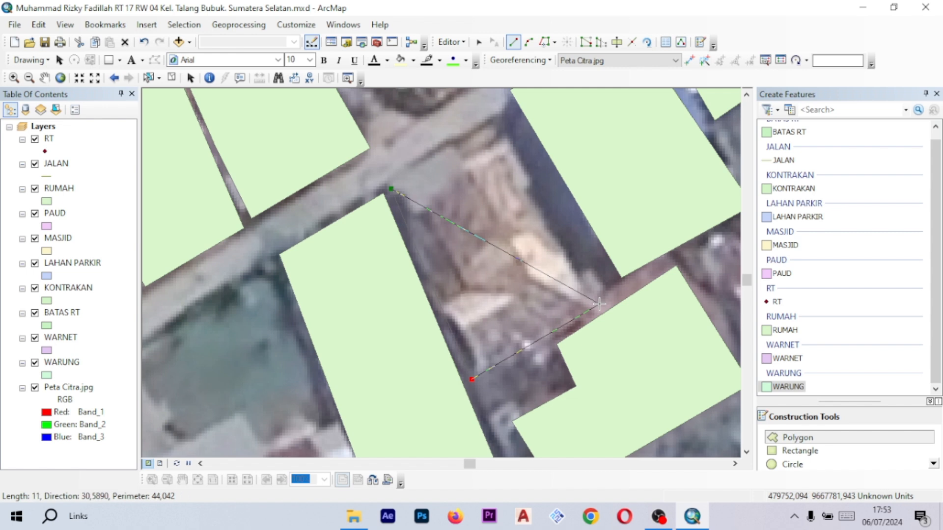
{"action": "left_click", "coordinate": [600, 304]}
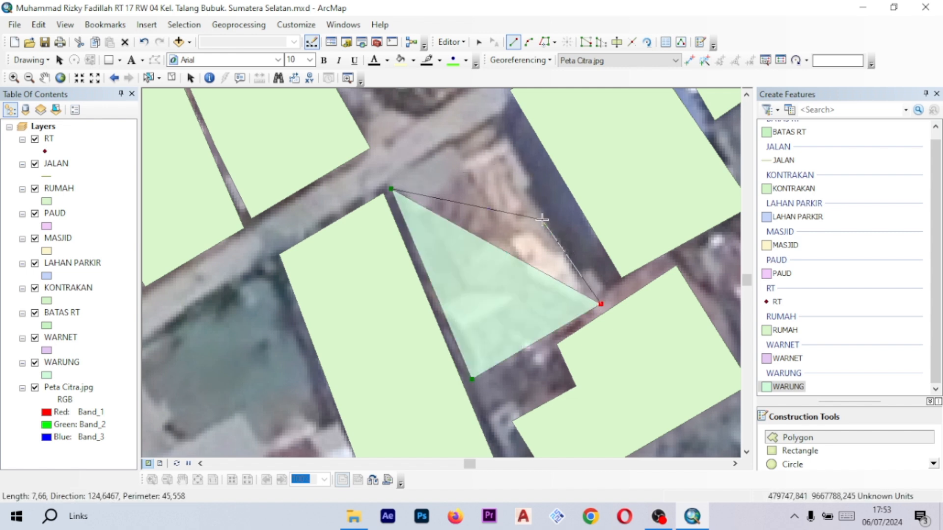
{"action": "left_click", "coordinate": [591, 312]}
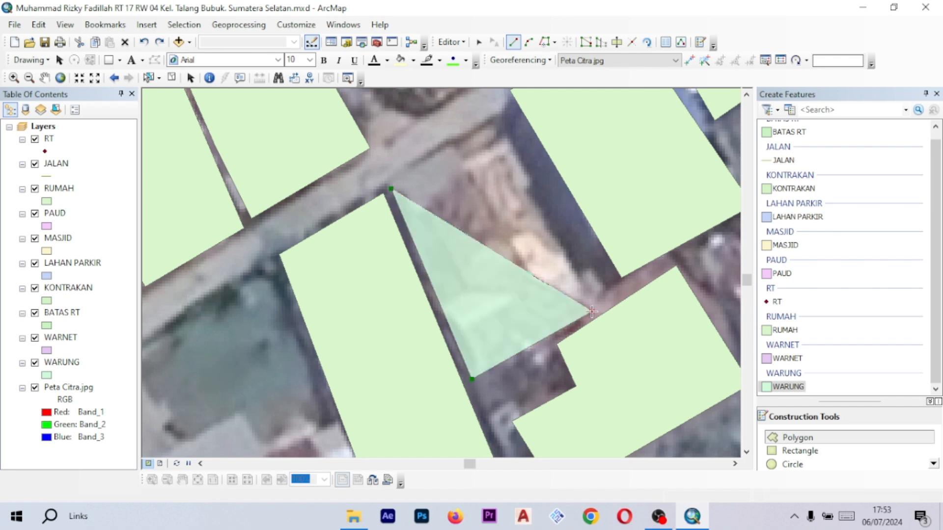
{"action": "double_click", "coordinate": [492, 126]}
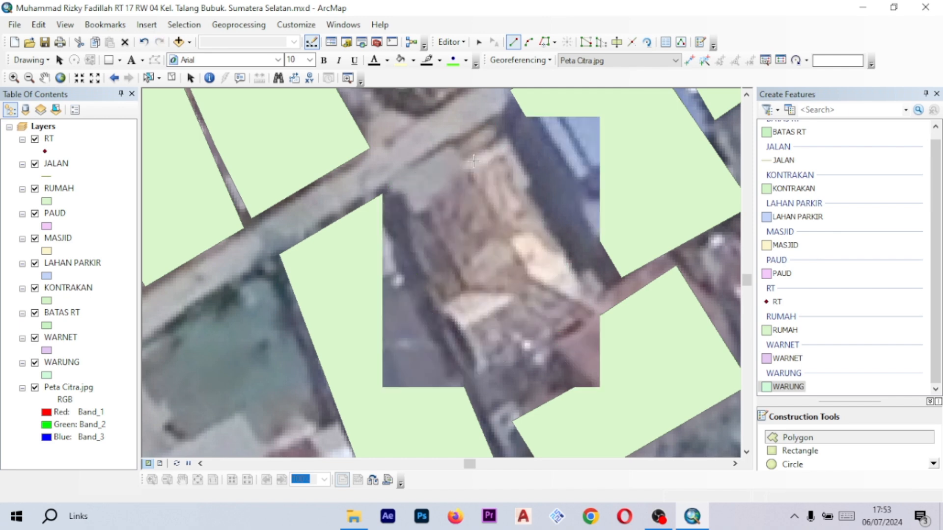
- Digitize the long narrow building on the lane's north side, opposite the mosque's west side, as another WARUNG polygon
{"action": "scroll", "coordinate": [491, 212], "scroll_direction": "down", "scroll_amount": 5}
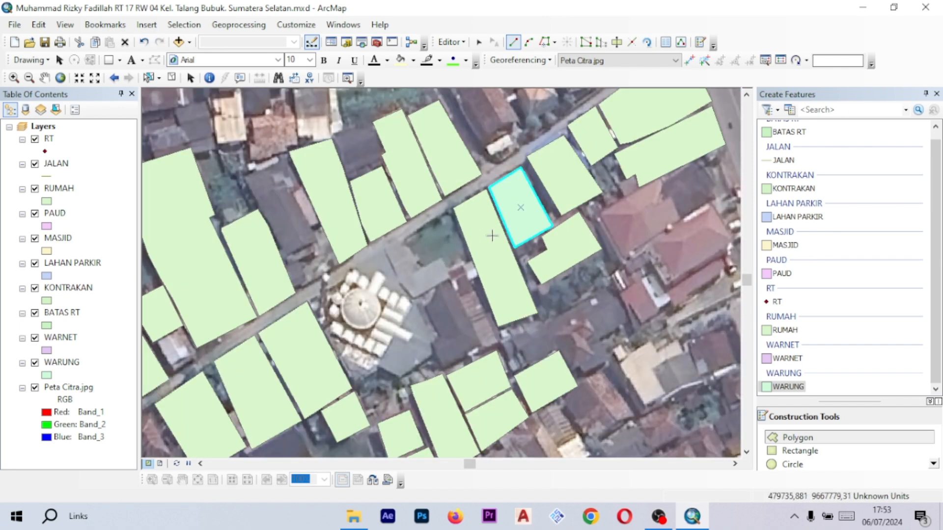
{"action": "left_click_drag", "start_coordinate": [493, 234], "coordinate": [406, 303]}
{"action": "left_click_drag", "start_coordinate": [245, 332], "coordinate": [371, 242]}
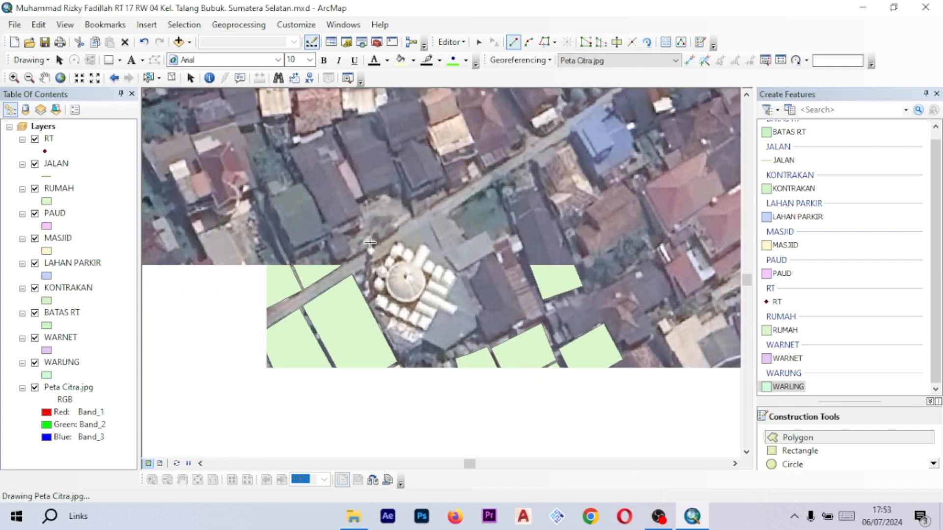
{"action": "scroll", "coordinate": [410, 215], "scroll_direction": "up", "scroll_amount": 2}
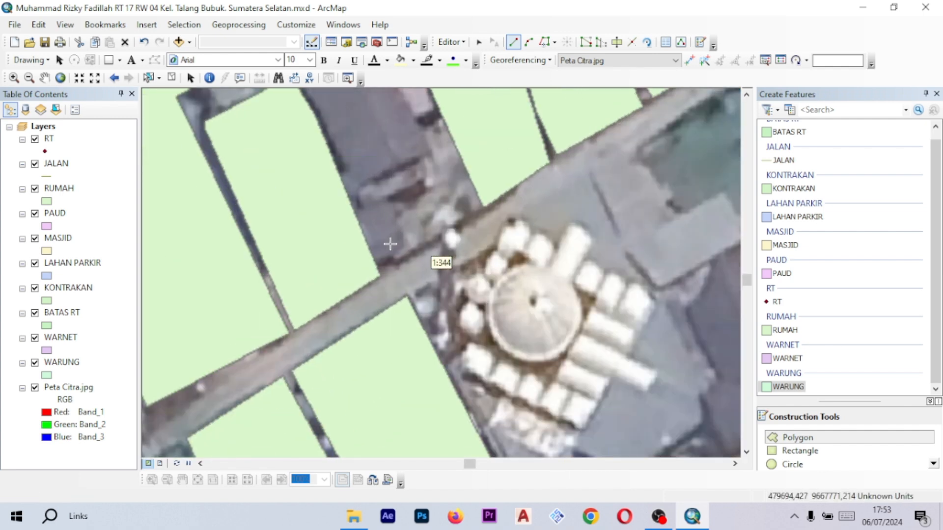
{"action": "scroll", "coordinate": [390, 244], "scroll_direction": "up", "scroll_amount": 1}
{"action": "left_click_drag", "start_coordinate": [391, 267], "coordinate": [420, 296]}
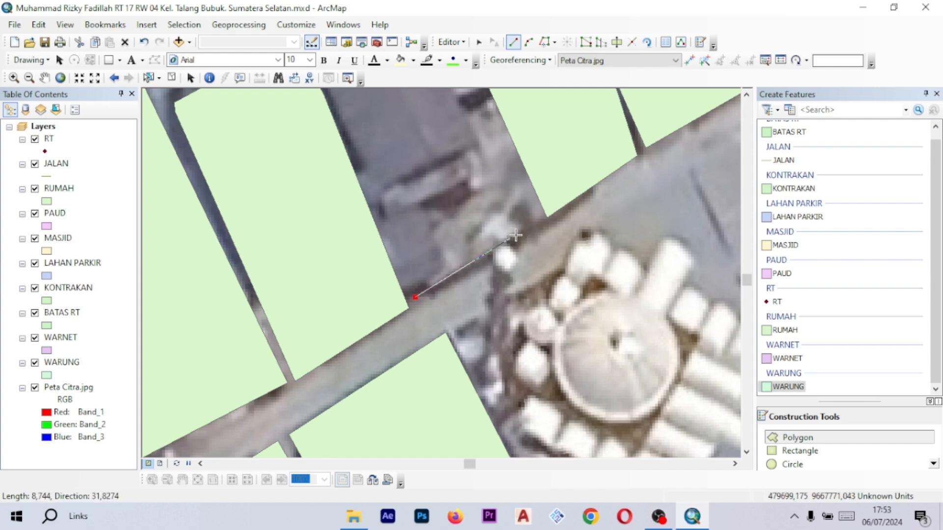
{"action": "left_click", "coordinate": [518, 234]}
{"action": "left_click_drag", "start_coordinate": [504, 201], "coordinate": [585, 294]}
{"action": "left_click_drag", "start_coordinate": [518, 172], "coordinate": [541, 213]}
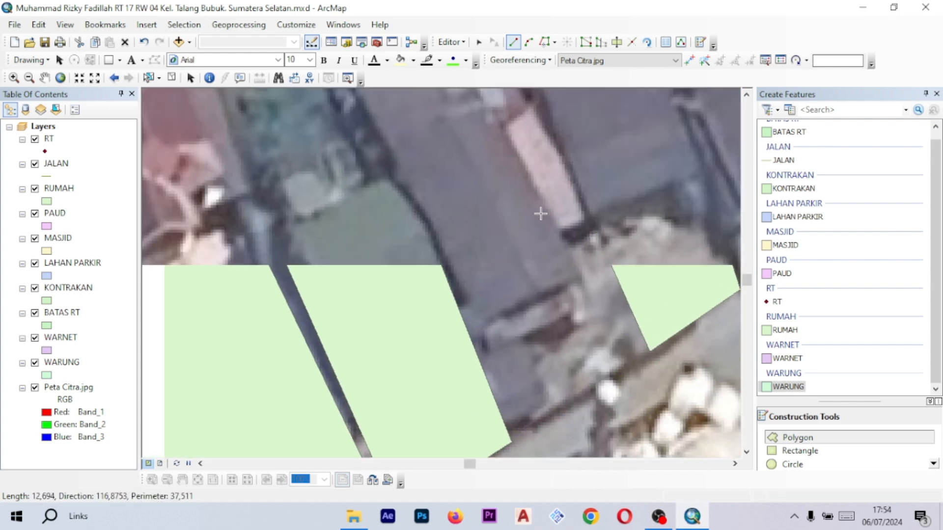
{"action": "scroll", "coordinate": [540, 204], "scroll_direction": "down", "scroll_amount": 1}
{"action": "left_click_drag", "start_coordinate": [534, 180], "coordinate": [557, 226]}
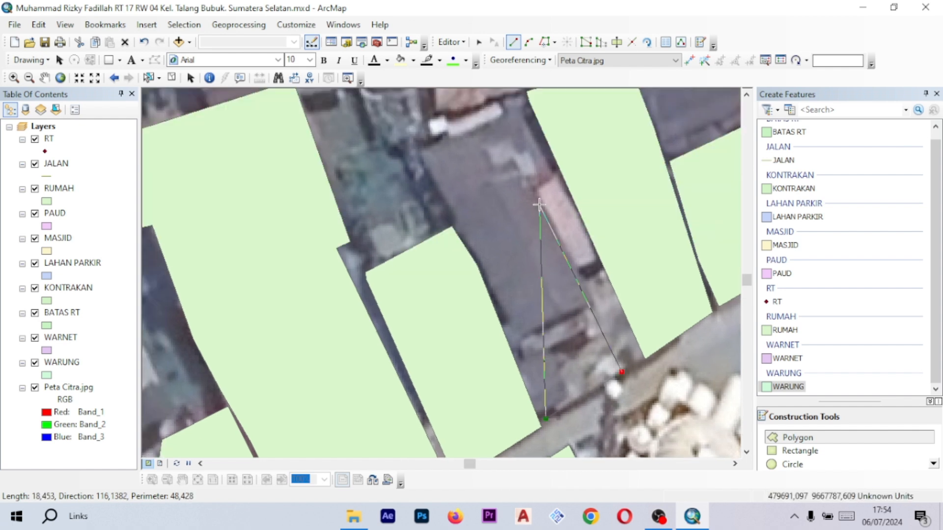
{"action": "left_click", "coordinate": [547, 214]}
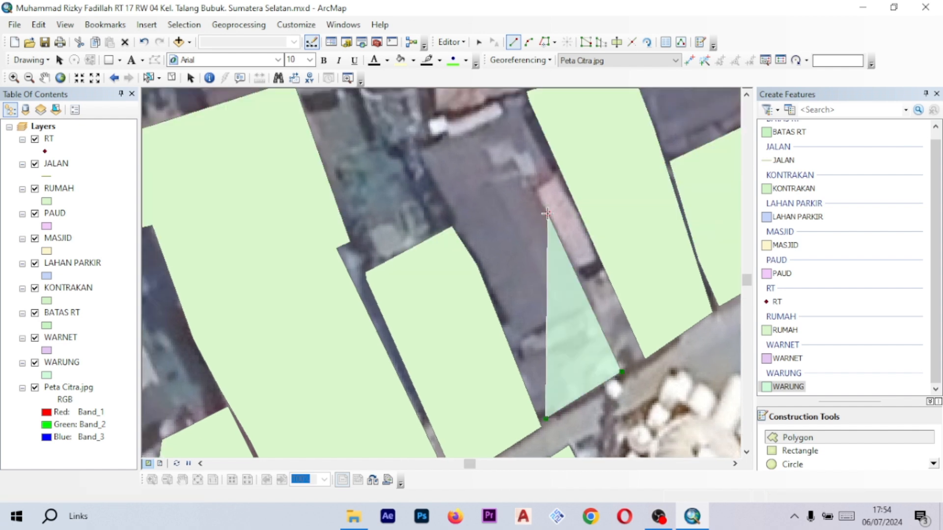
{"action": "left_click", "coordinate": [497, 116]}
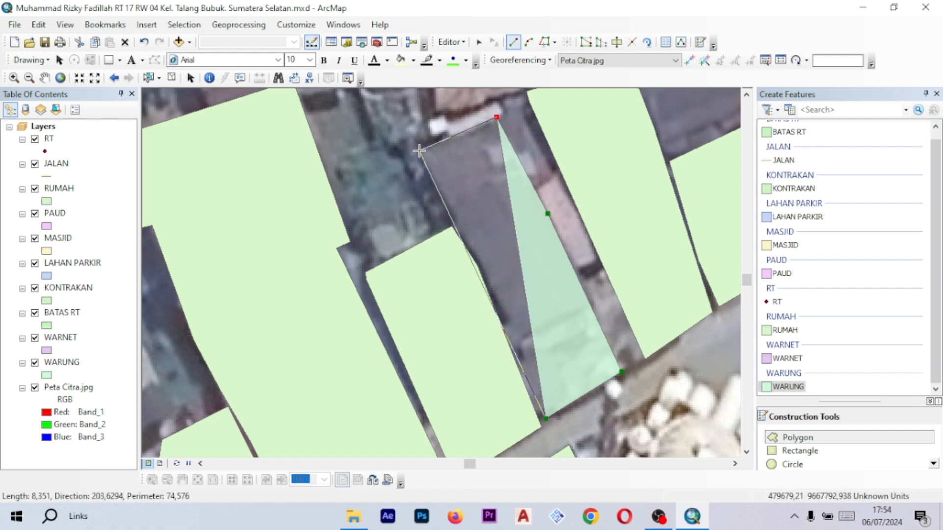
{"action": "left_click", "coordinate": [419, 151]}
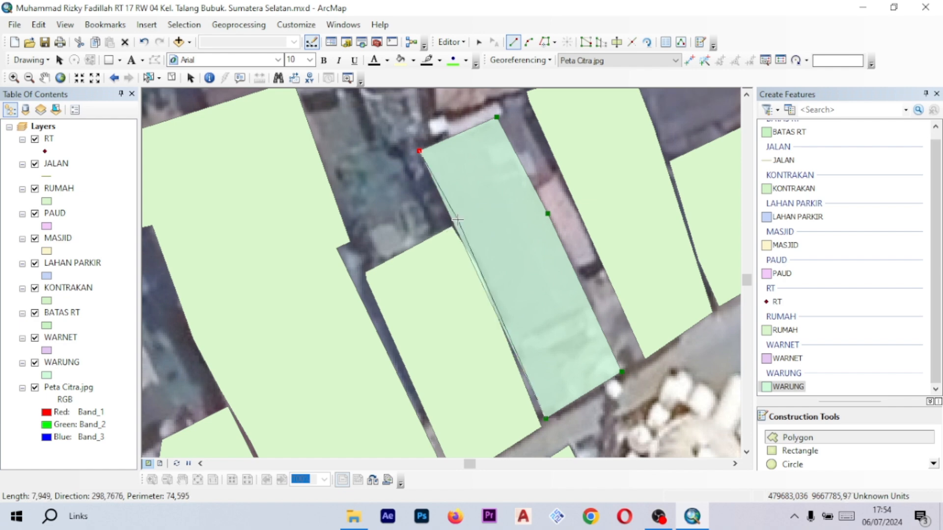
{"action": "scroll", "coordinate": [456, 220], "scroll_direction": "down", "scroll_amount": 1}
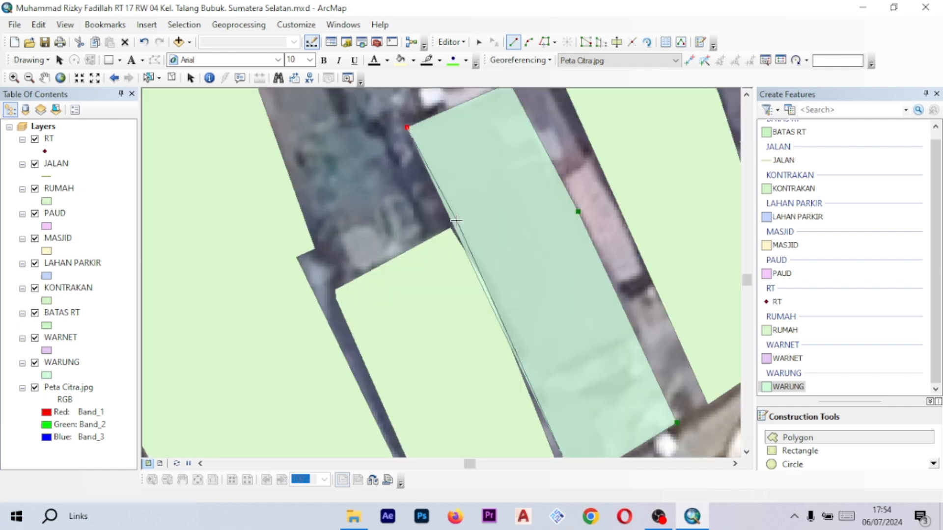
{"action": "left_click", "coordinate": [457, 220]}
{"action": "left_click_drag", "start_coordinate": [551, 292], "coordinate": [517, 209]}
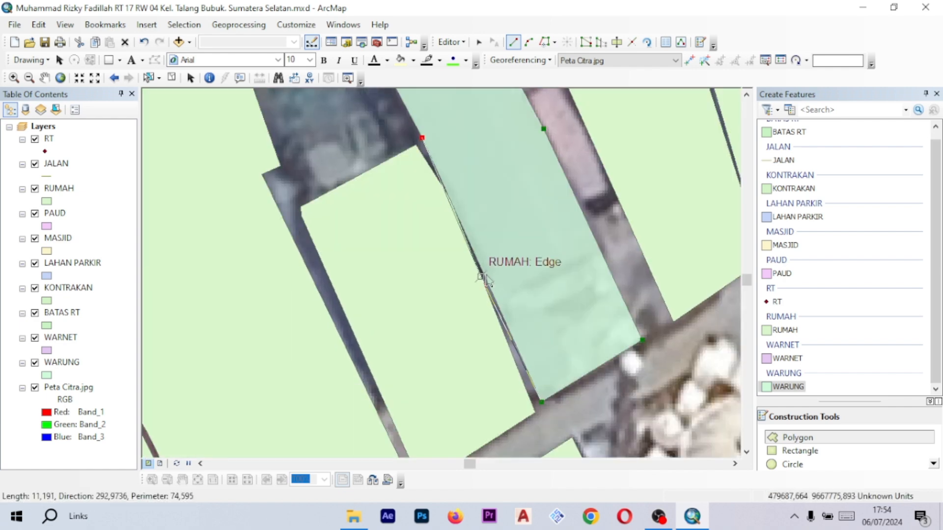
{"action": "scroll", "coordinate": [486, 279], "scroll_direction": "down", "scroll_amount": 1}
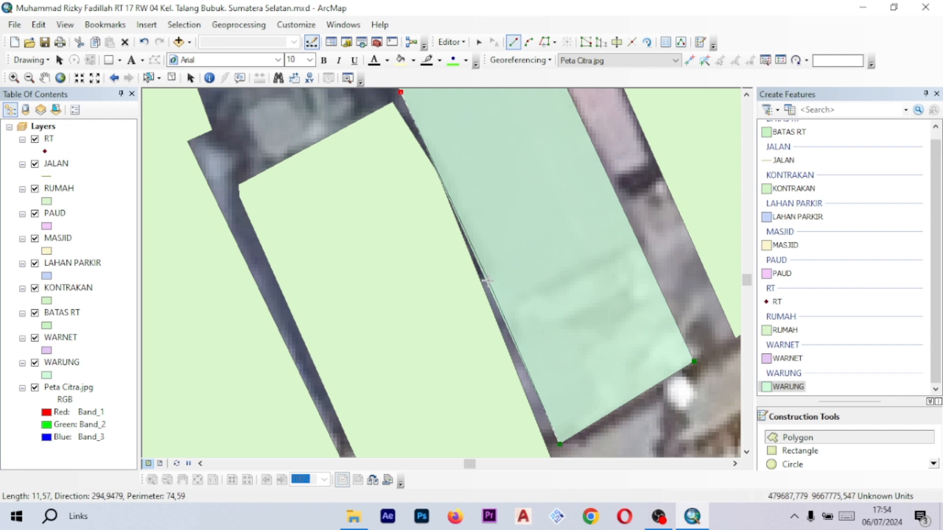
{"action": "double_click", "coordinate": [488, 280]}
- Zoom and pan around the mosque area to review the new WARUNG polygons against the image
{"action": "scroll", "coordinate": [561, 282], "scroll_direction": "up", "scroll_amount": 2}
{"action": "scroll", "coordinate": [561, 282], "scroll_direction": "up", "scroll_amount": 3}
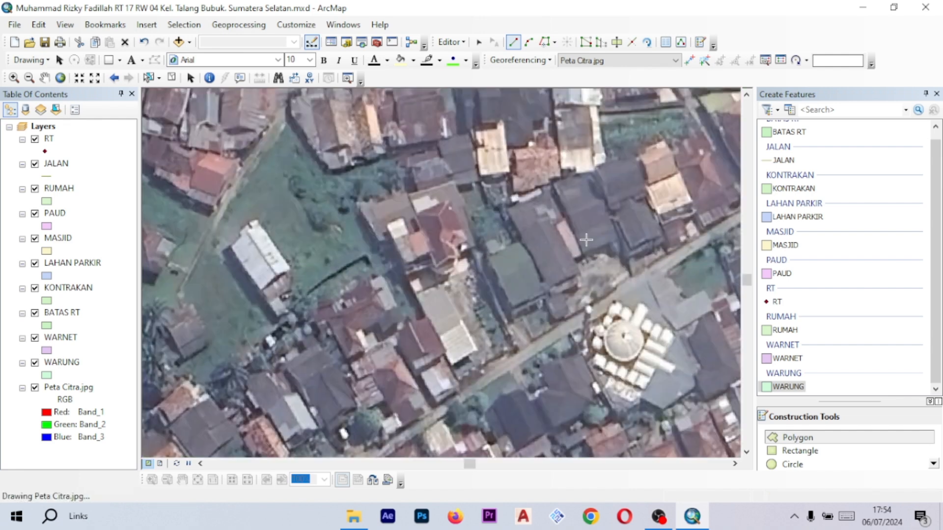
{"action": "left_click_drag", "start_coordinate": [557, 271], "coordinate": [485, 232]}
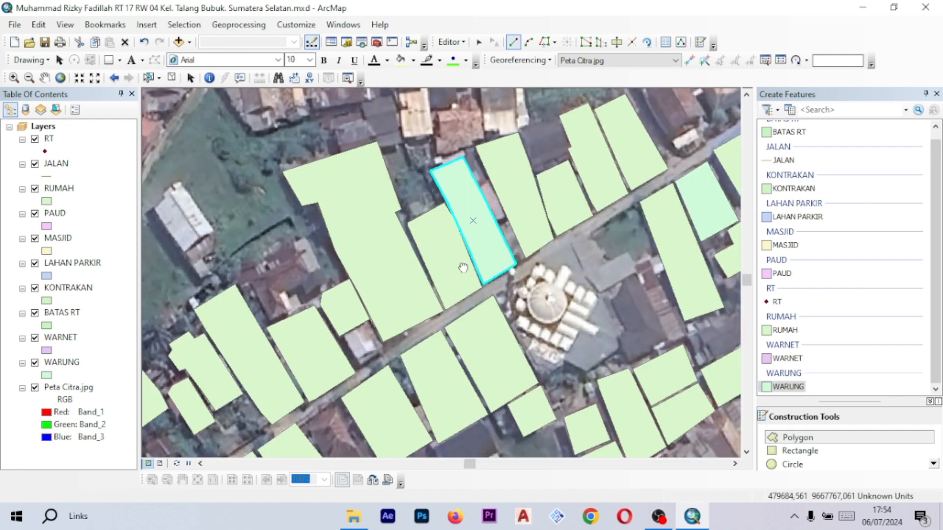
{"action": "left_click_drag", "start_coordinate": [457, 272], "coordinate": [534, 202]}
{"action": "left_click_drag", "start_coordinate": [527, 296], "coordinate": [500, 215]}
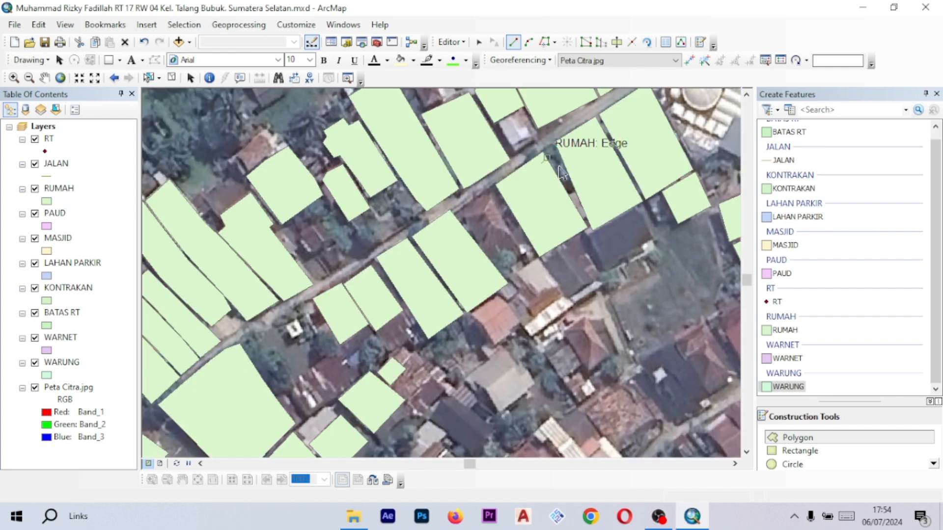
{"action": "scroll", "coordinate": [592, 179], "scroll_direction": "up", "scroll_amount": 2}
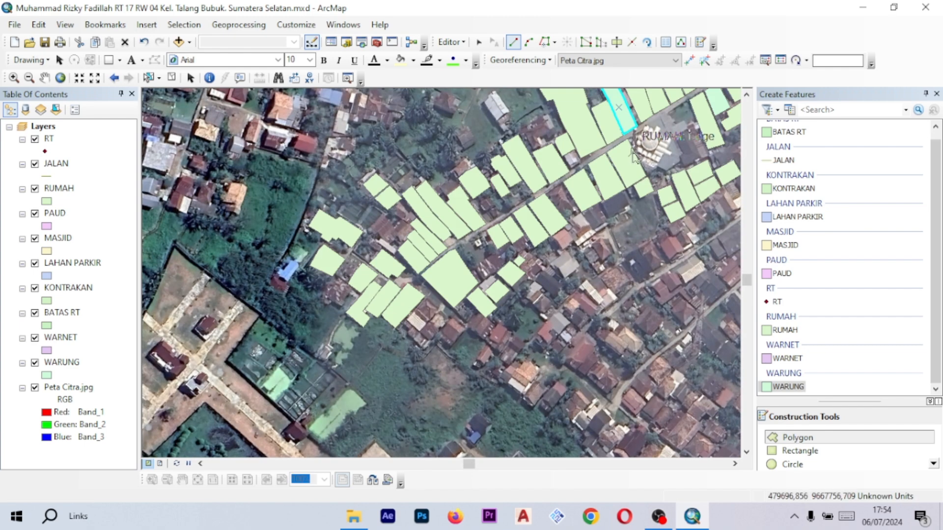
{"action": "left_click_drag", "start_coordinate": [607, 171], "coordinate": [473, 236]}
{"action": "left_click_drag", "start_coordinate": [515, 191], "coordinate": [449, 224]}
{"action": "scroll", "coordinate": [470, 240], "scroll_direction": "down", "scroll_amount": 3}
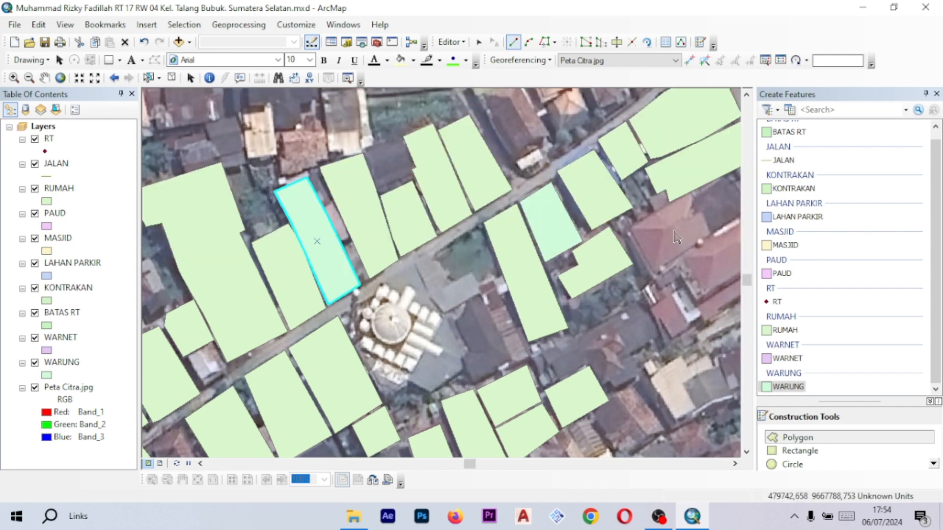
{"action": "left_click_drag", "start_coordinate": [581, 224], "coordinate": [570, 246]}
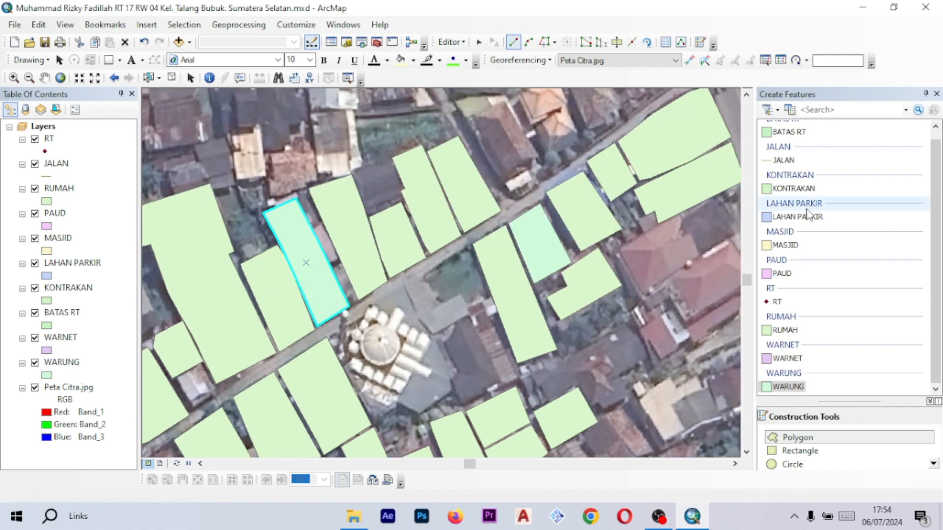
{"action": "left_click_drag", "start_coordinate": [558, 297], "coordinate": [605, 281]}
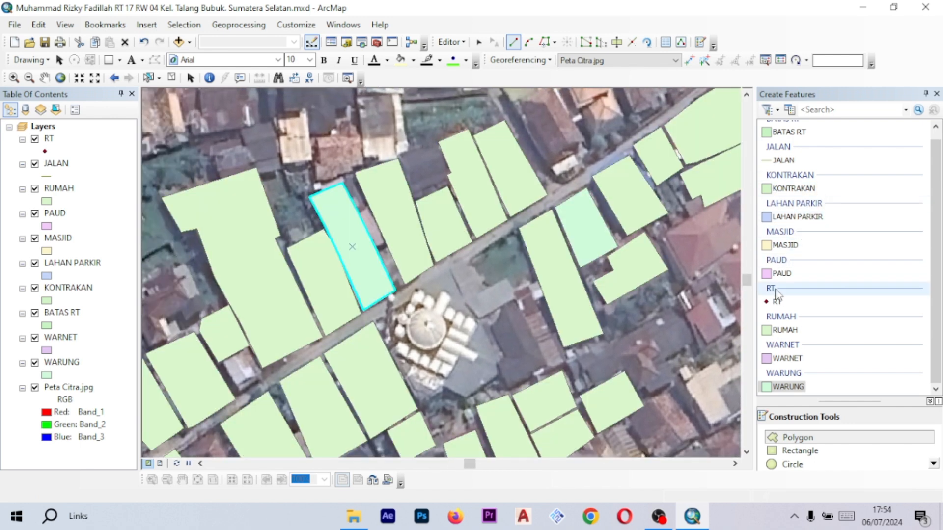
- Choose the PAUD template and digitize the large building just east of the mosque, south of the lane, as a PAUD polygon
{"action": "left_click", "coordinate": [784, 275]}
{"action": "scroll", "coordinate": [555, 243], "scroll_direction": "down", "scroll_amount": 1}
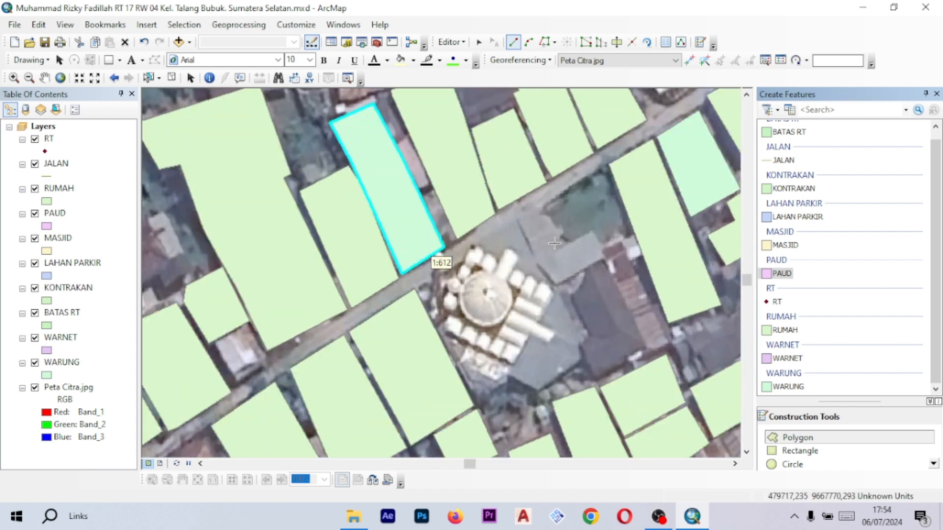
{"action": "scroll", "coordinate": [601, 203], "scroll_direction": "down", "scroll_amount": 1}
{"action": "left_click_drag", "start_coordinate": [581, 210], "coordinate": [495, 215]}
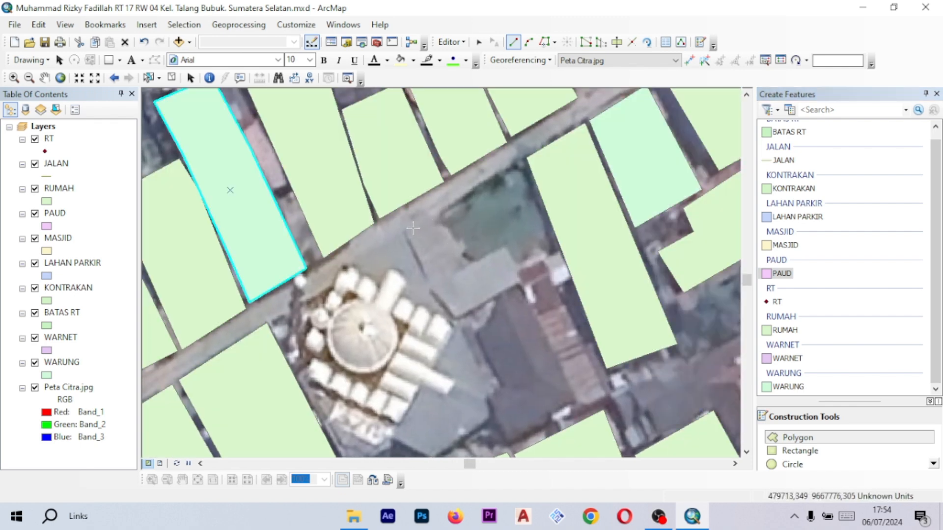
{"action": "left_click", "coordinate": [465, 196]}
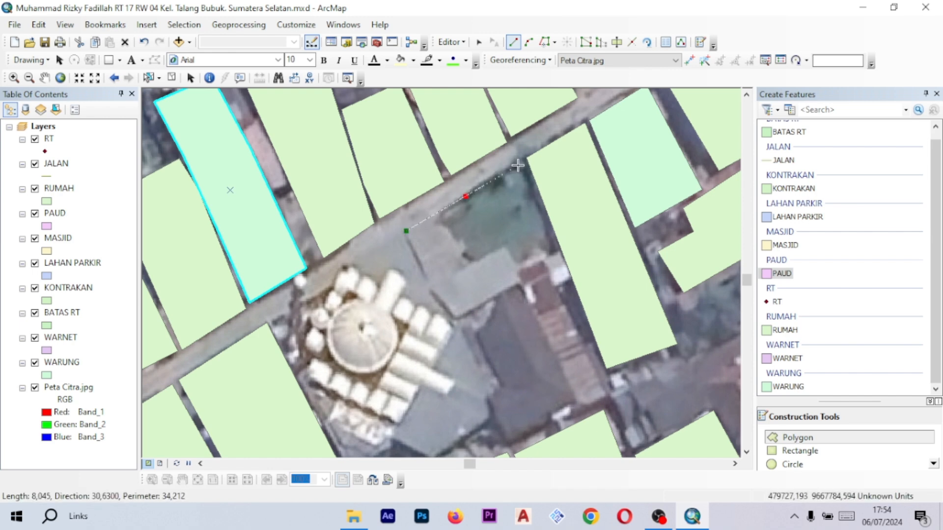
{"action": "scroll", "coordinate": [565, 295], "scroll_direction": "down", "scroll_amount": 3}
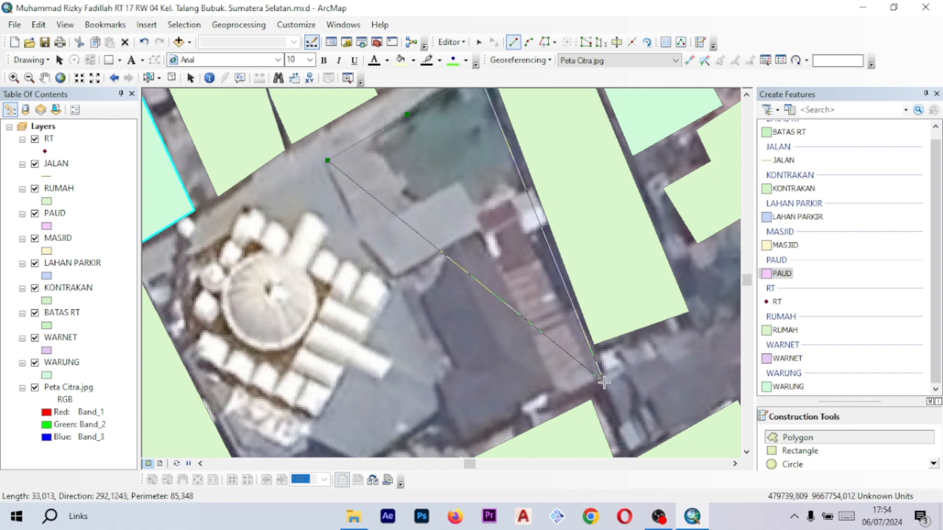
{"action": "left_click", "coordinate": [605, 380]}
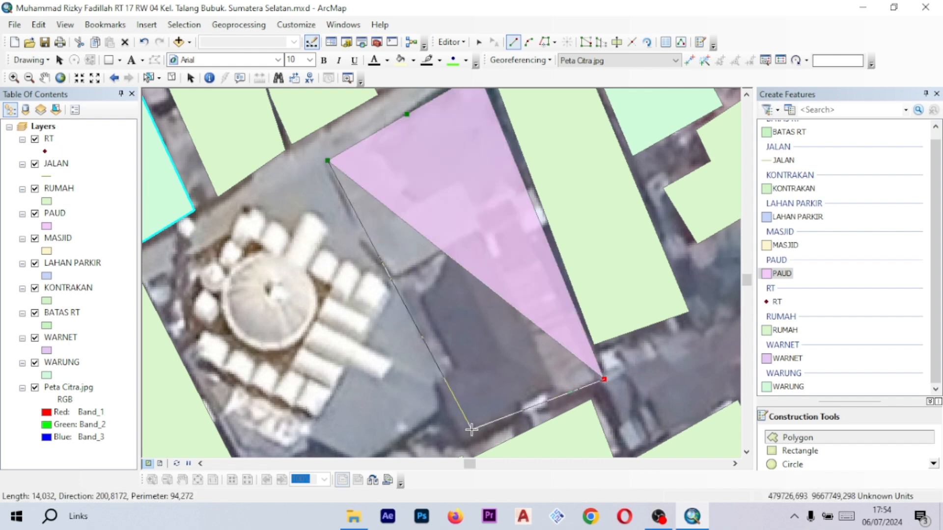
{"action": "left_click", "coordinate": [463, 446]}
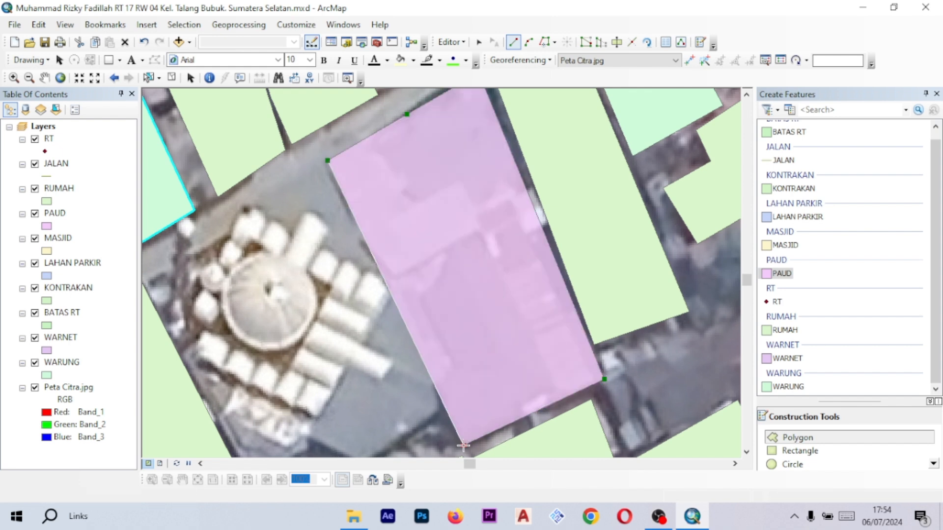
{"action": "double_click", "coordinate": [370, 254]}
- Choose the MASJID template and trace the mosque's outline, following its notched southern edge, as a MASJID polygon
{"action": "scroll", "coordinate": [501, 243], "scroll_direction": "up", "scroll_amount": 4}
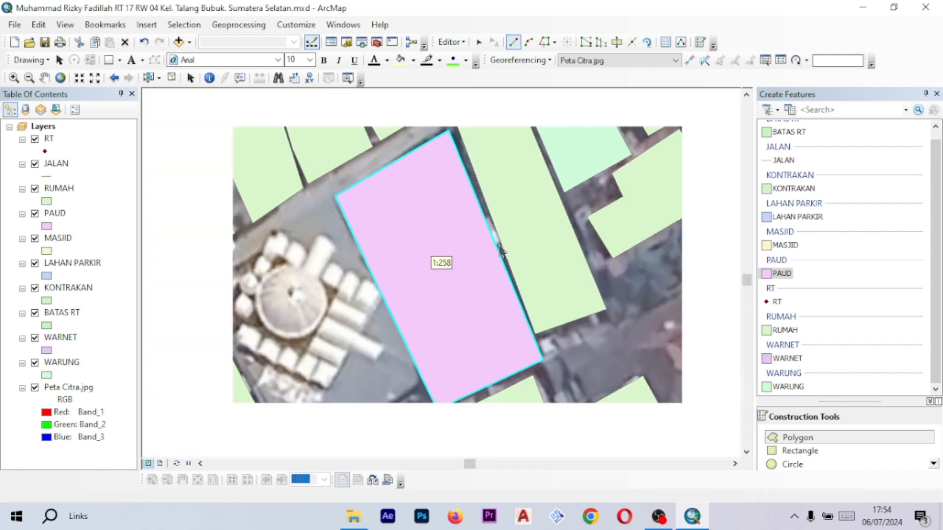
{"action": "left_click", "coordinate": [778, 248]}
{"action": "scroll", "coordinate": [504, 190], "scroll_direction": "down", "scroll_amount": 3}
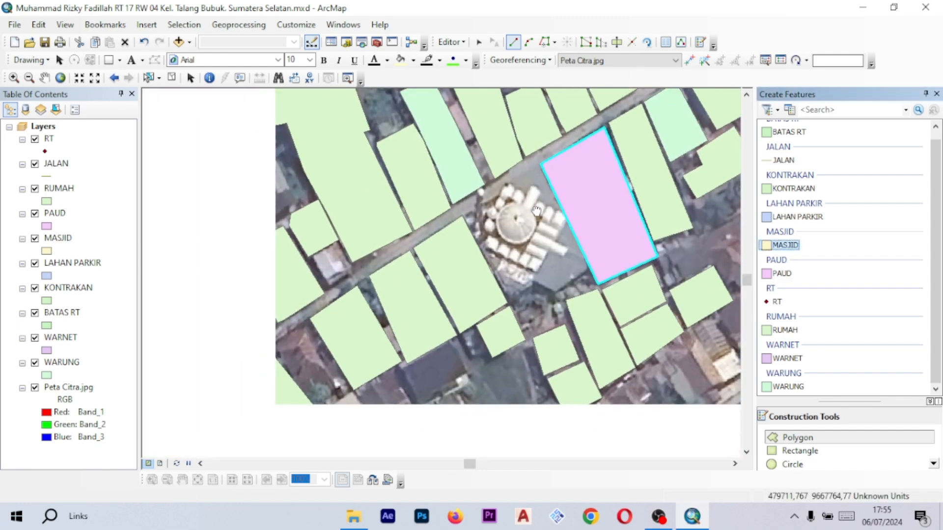
{"action": "scroll", "coordinate": [542, 176], "scroll_direction": "down", "scroll_amount": 1}
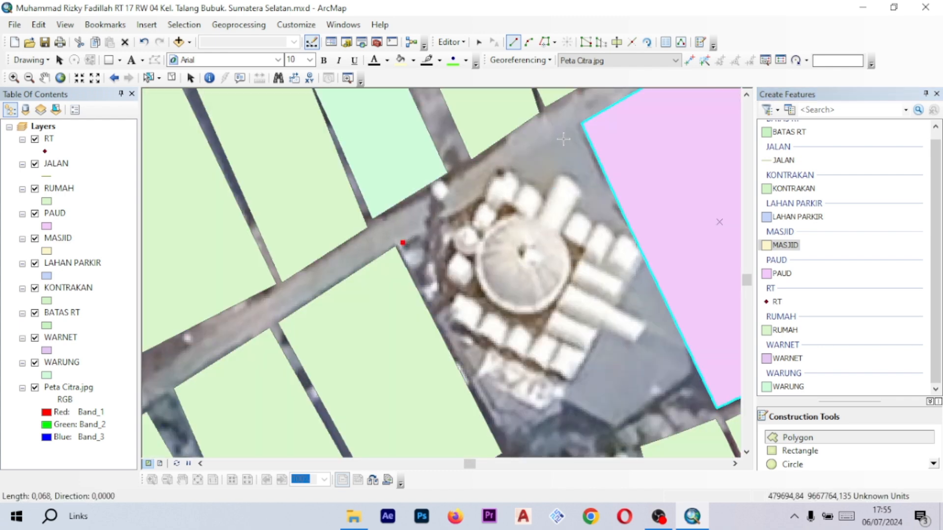
{"action": "left_click", "coordinate": [575, 129]}
{"action": "left_click_drag", "start_coordinate": [628, 278], "coordinate": [522, 124]}
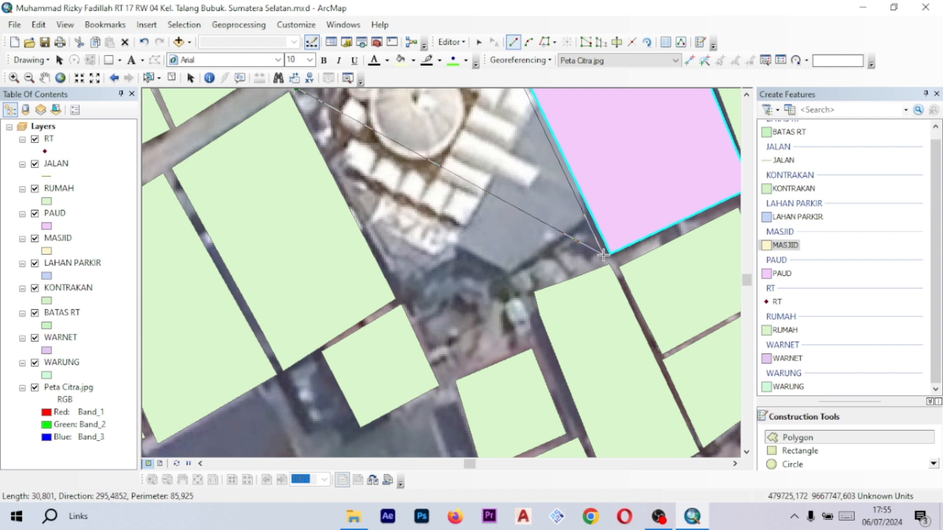
{"action": "left_click", "coordinate": [587, 222]}
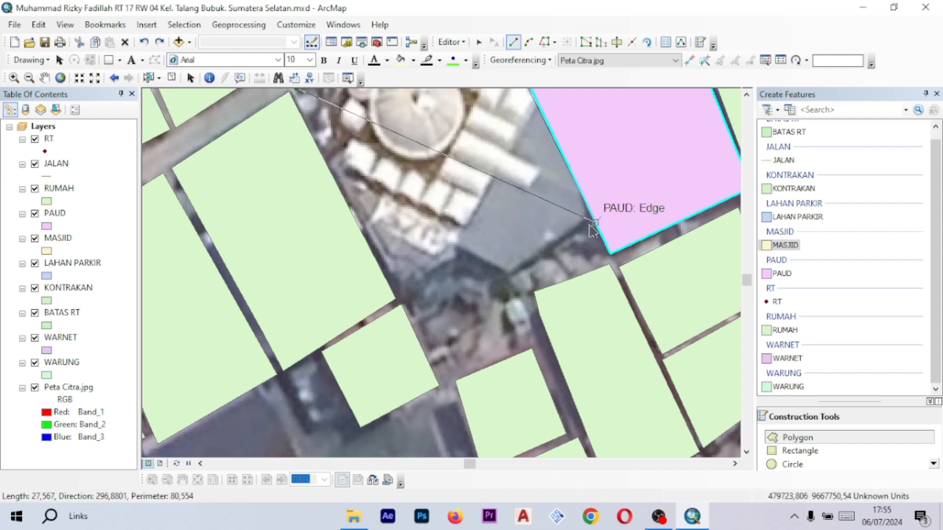
{"action": "scroll", "coordinate": [589, 226], "scroll_direction": "up", "scroll_amount": 1}
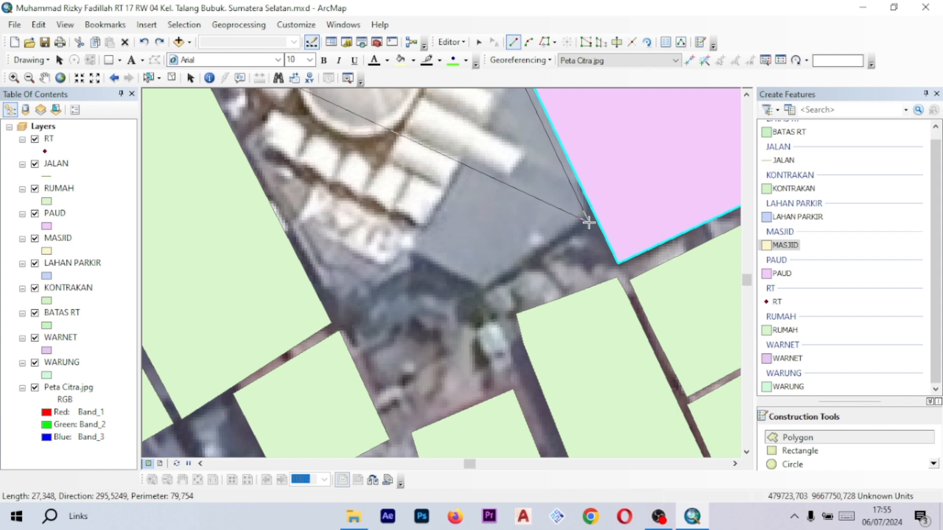
{"action": "left_click", "coordinate": [589, 224]}
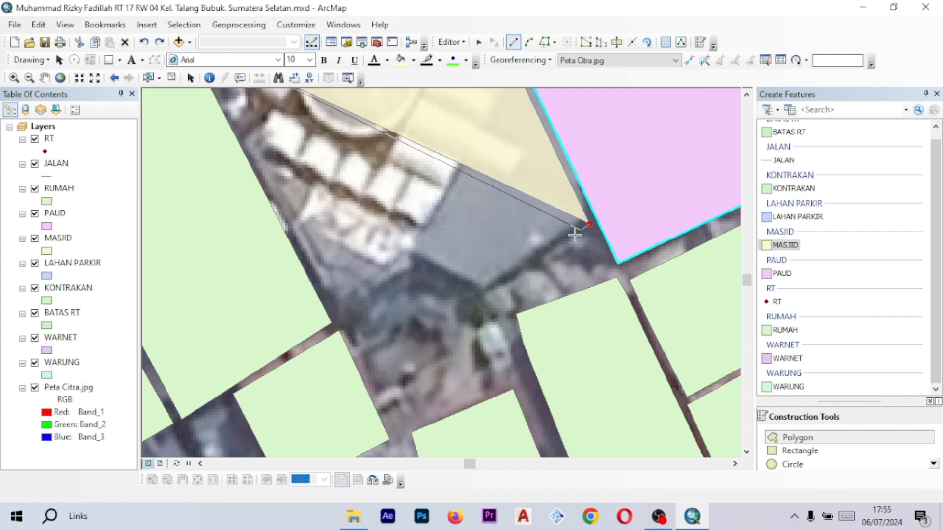
{"action": "left_click", "coordinate": [485, 289]}
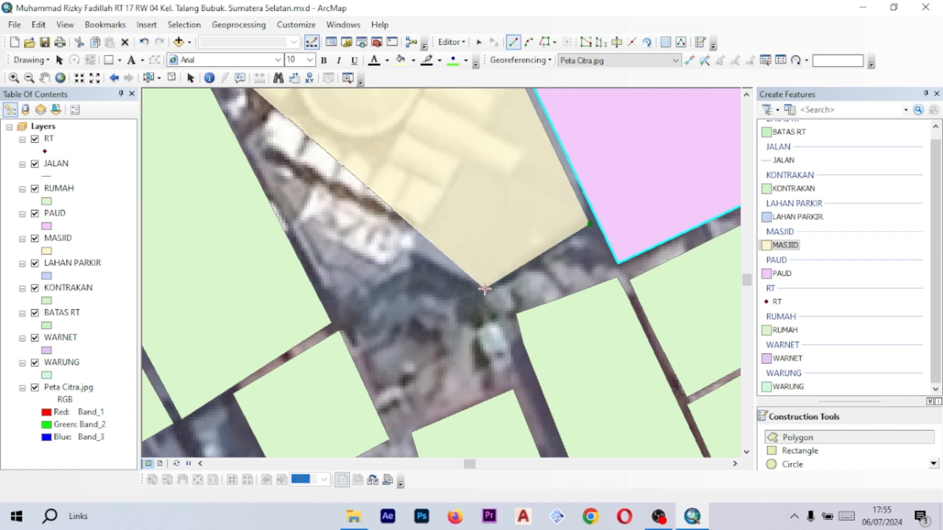
{"action": "left_click", "coordinate": [412, 250]}
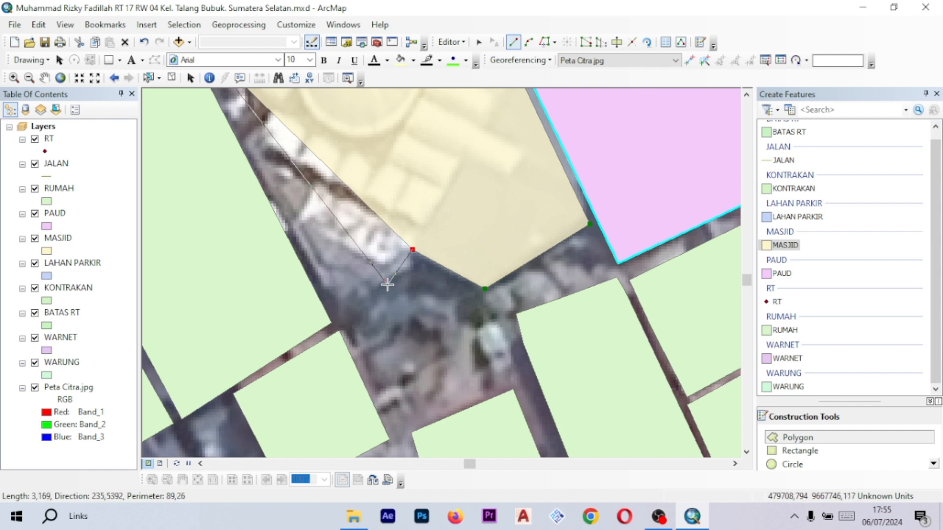
{"action": "left_click", "coordinate": [411, 271]}
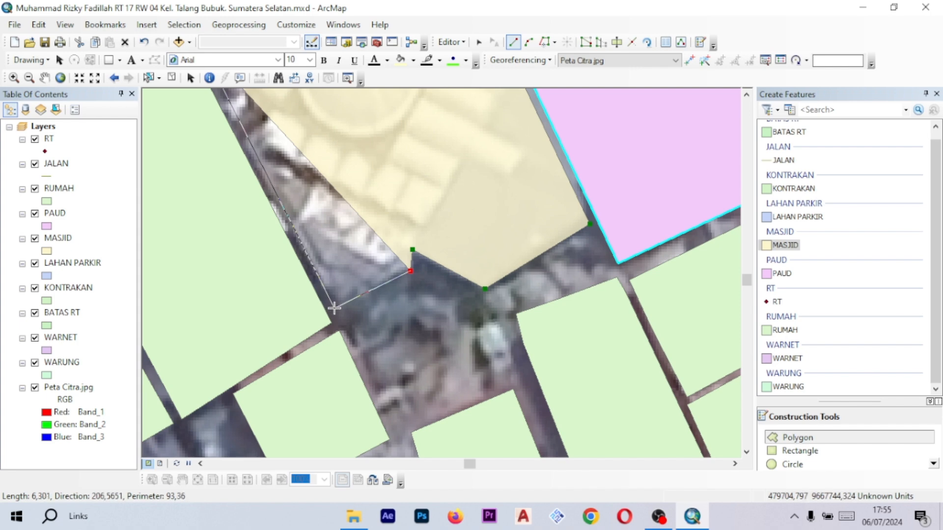
{"action": "scroll", "coordinate": [415, 255], "scroll_direction": "up", "scroll_amount": 5}
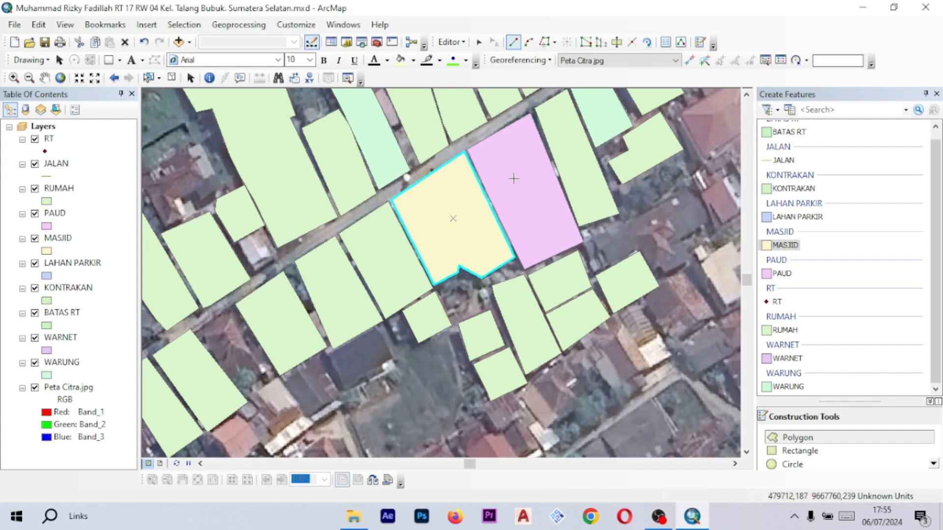
- Pan and zoom along the lane to review the digitized polygons against the image
{"action": "left_click_drag", "start_coordinate": [514, 179], "coordinate": [470, 216]}
{"action": "left_click_drag", "start_coordinate": [382, 221], "coordinate": [560, 176]}
{"action": "left_click_drag", "start_coordinate": [451, 278], "coordinate": [517, 241]}
{"action": "left_click_drag", "start_coordinate": [578, 198], "coordinate": [500, 223]}
{"action": "left_click_drag", "start_coordinate": [467, 275], "coordinate": [598, 214]}
{"action": "scroll", "coordinate": [570, 225], "scroll_direction": "down", "scroll_amount": 3}
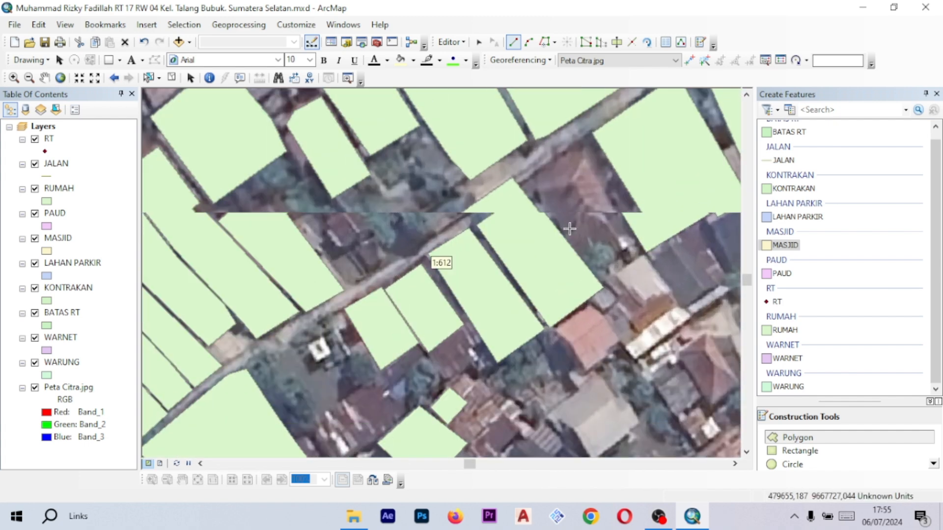
{"action": "left_click_drag", "start_coordinate": [640, 165], "coordinate": [525, 214]}
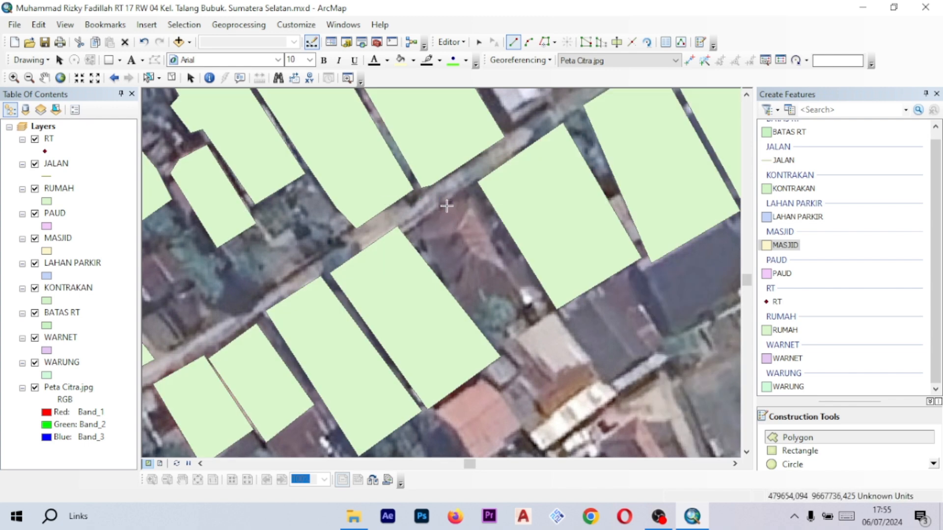
{"action": "scroll", "coordinate": [492, 254], "scroll_direction": "up", "scroll_amount": 3}
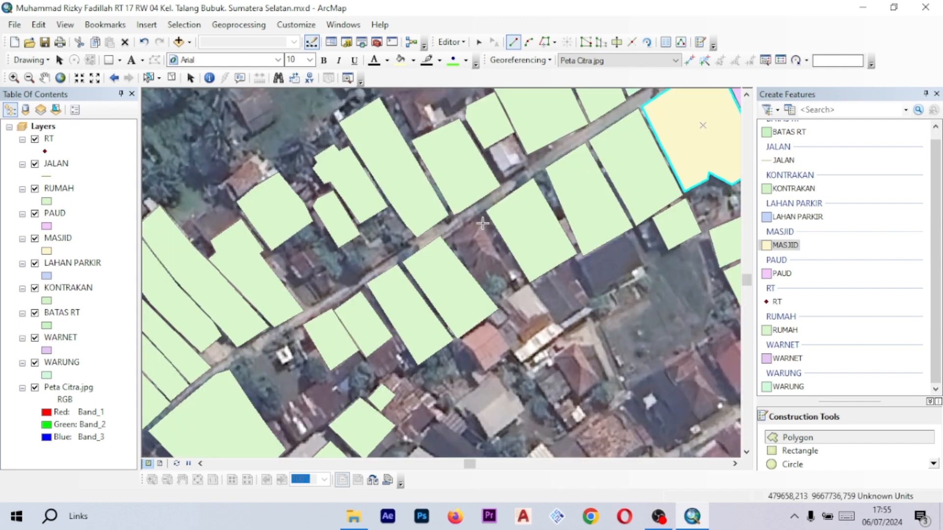
{"action": "scroll", "coordinate": [471, 244], "scroll_direction": "up", "scroll_amount": 1}
{"action": "left_click_drag", "start_coordinate": [470, 240], "coordinate": [491, 261]}
{"action": "scroll", "coordinate": [497, 248], "scroll_direction": "down", "scroll_amount": 1}
{"action": "scroll", "coordinate": [498, 248], "scroll_direction": "down", "scroll_amount": 1}
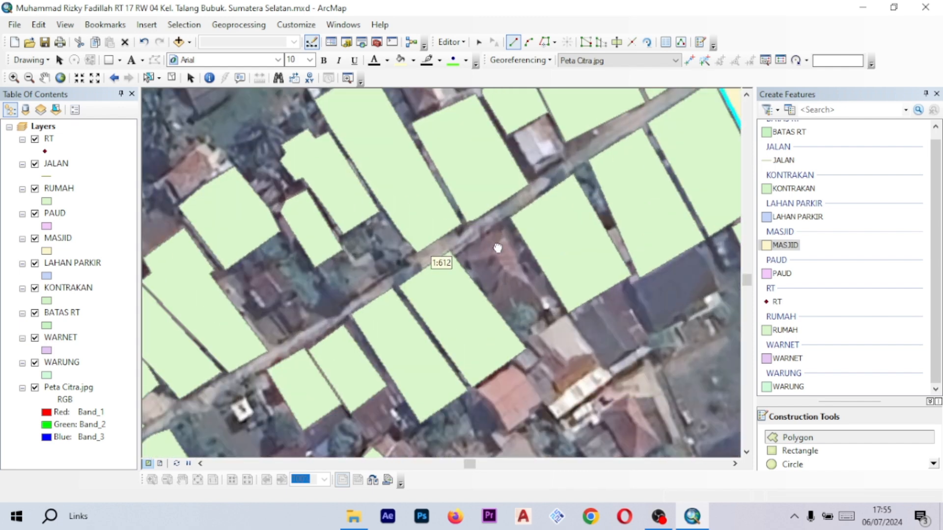
{"action": "scroll", "coordinate": [475, 250], "scroll_direction": "down", "scroll_amount": 1}
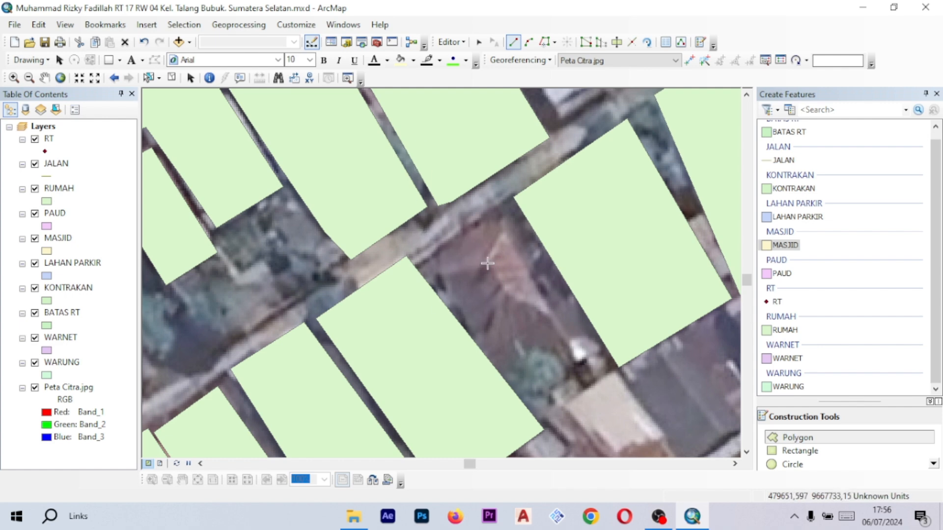
{"action": "scroll", "coordinate": [564, 303], "scroll_direction": "up", "scroll_amount": 2}
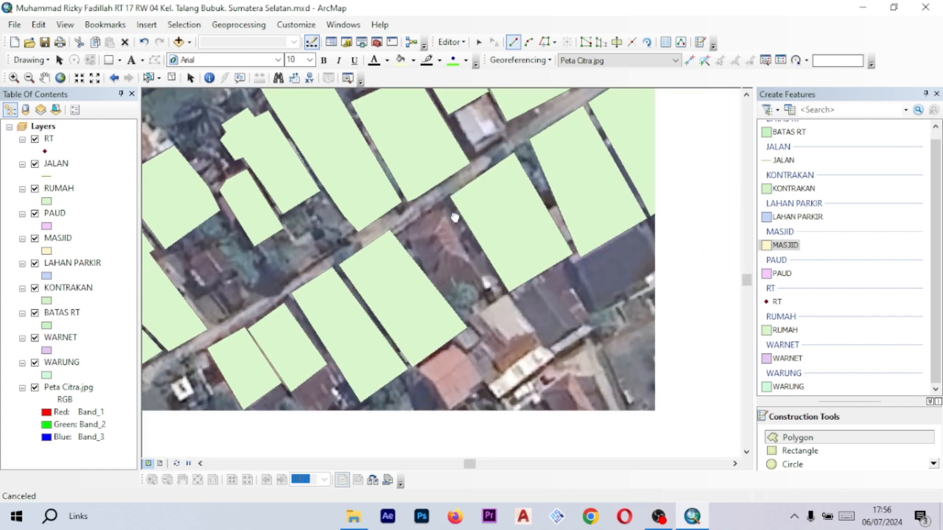
{"action": "scroll", "coordinate": [428, 234], "scroll_direction": "down", "scroll_amount": 2}
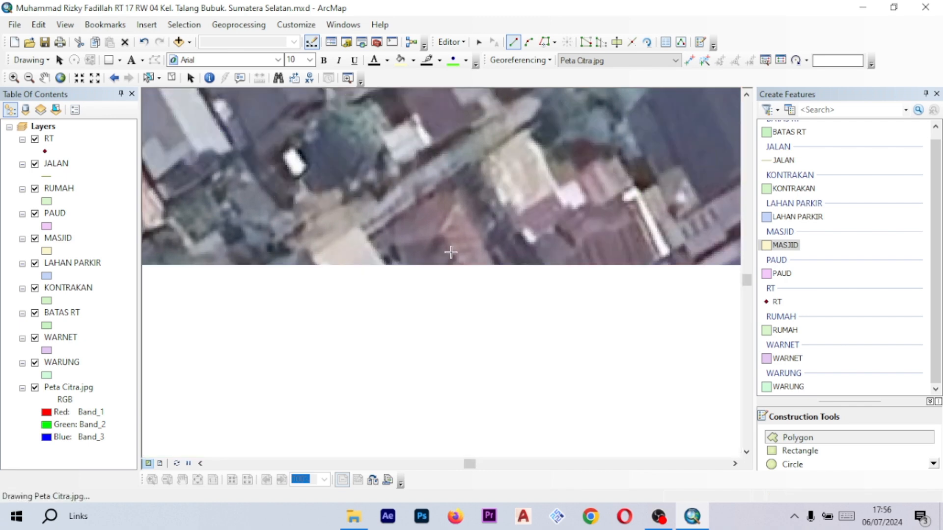
{"action": "left_click_drag", "start_coordinate": [403, 307], "coordinate": [494, 252]}
{"action": "scroll", "coordinate": [494, 253], "scroll_direction": "up", "scroll_amount": 2}
{"action": "scroll", "coordinate": [466, 287], "scroll_direction": "up", "scroll_amount": 1}
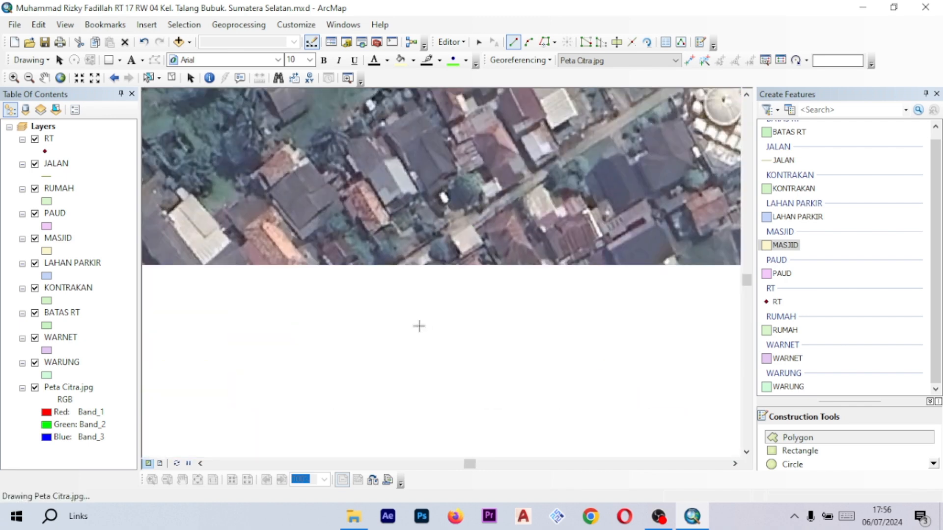
{"action": "left_click_drag", "start_coordinate": [385, 330], "coordinate": [586, 235]}
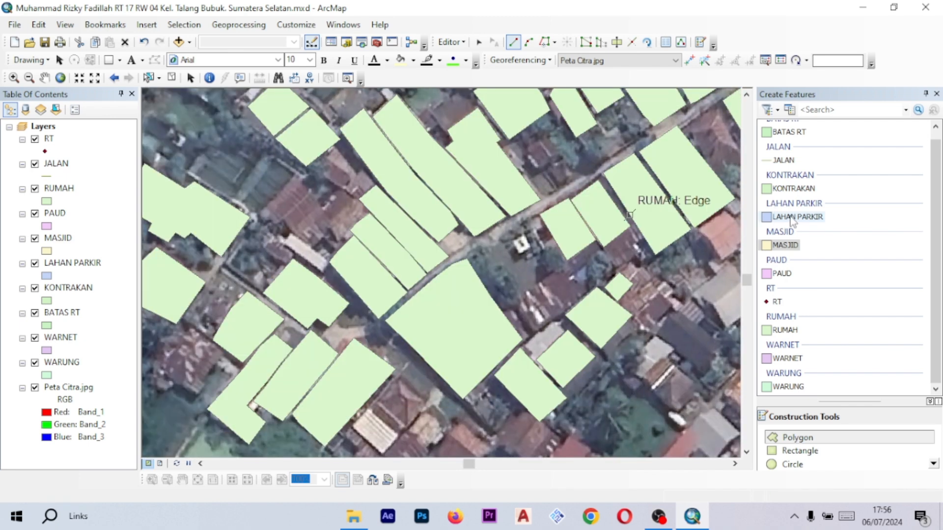
- Choose the LAHAN PARKIR template and digitize the open lot with a small white structure, southwest of the mosque, as a four-corner polygon
{"action": "left_click", "coordinate": [791, 219]}
{"action": "scroll", "coordinate": [489, 276], "scroll_direction": "down", "scroll_amount": 1}
{"action": "left_click_drag", "start_coordinate": [489, 276], "coordinate": [542, 242]}
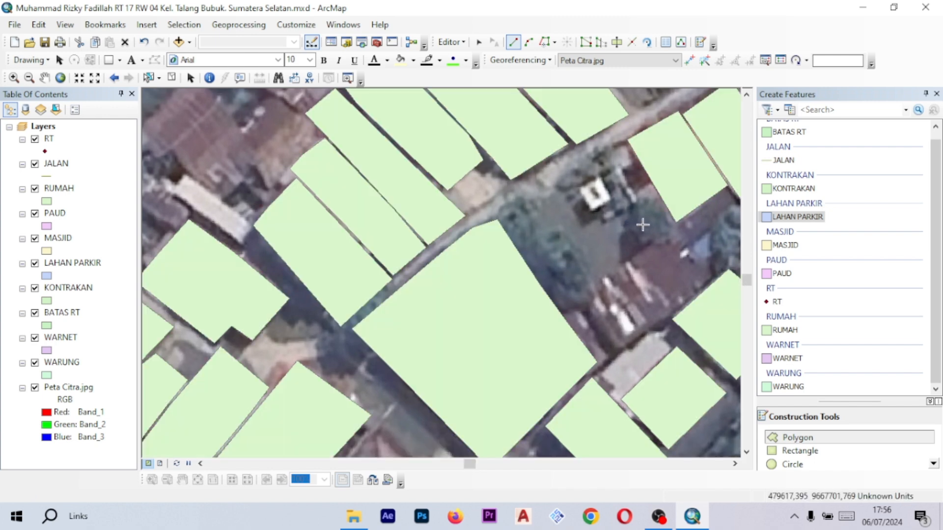
{"action": "scroll", "coordinate": [644, 225], "scroll_direction": "down", "scroll_amount": 2}
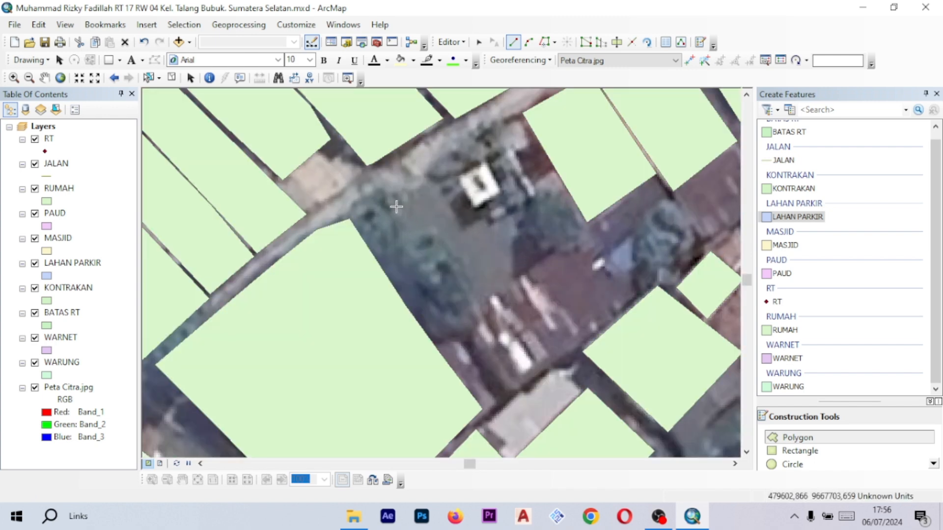
{"action": "left_click", "coordinate": [395, 209]}
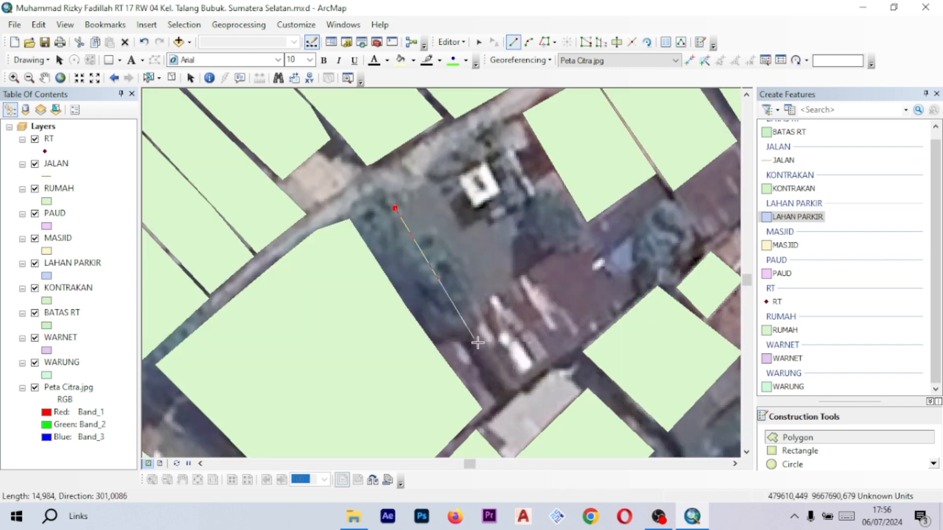
{"action": "left_click", "coordinate": [508, 393]}
{"action": "scroll", "coordinate": [616, 303], "scroll_direction": "up", "scroll_amount": 1}
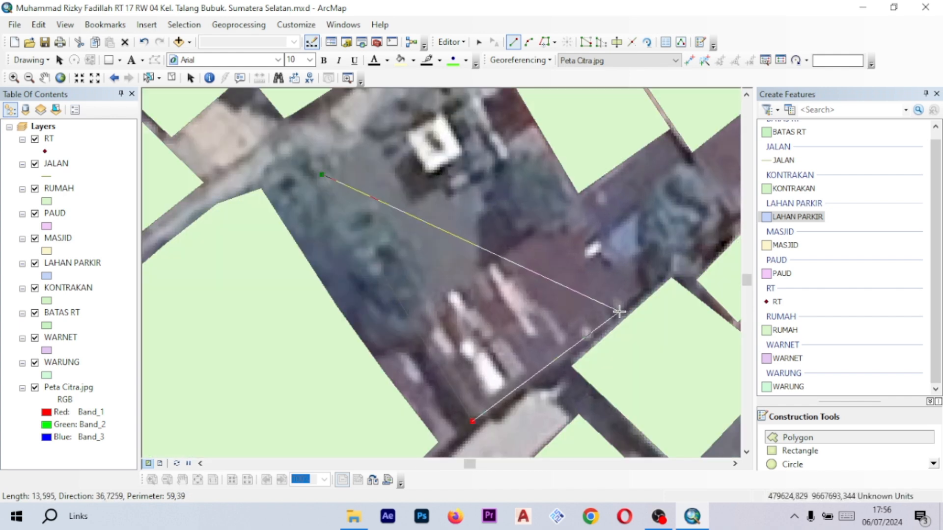
{"action": "left_click", "coordinate": [618, 312]}
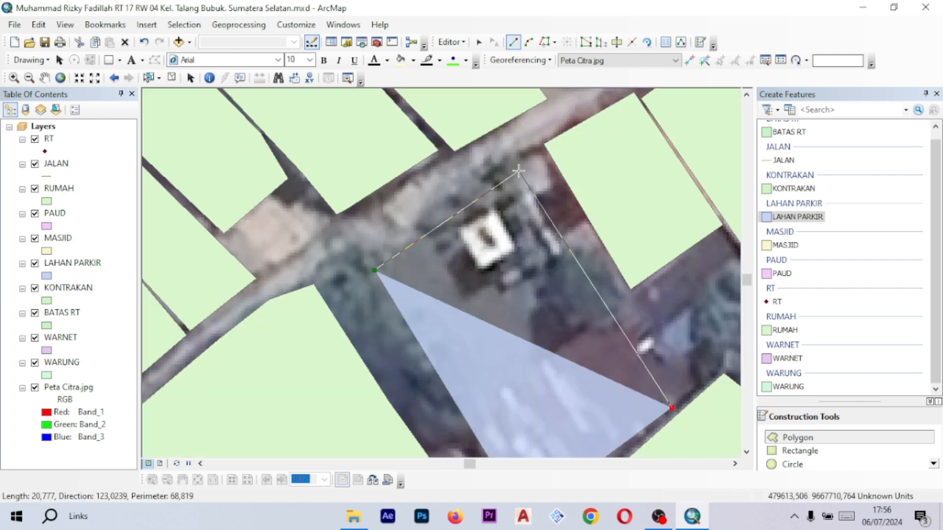
{"action": "left_click", "coordinate": [511, 158]}
{"action": "scroll", "coordinate": [511, 157], "scroll_direction": "down", "scroll_amount": 3}
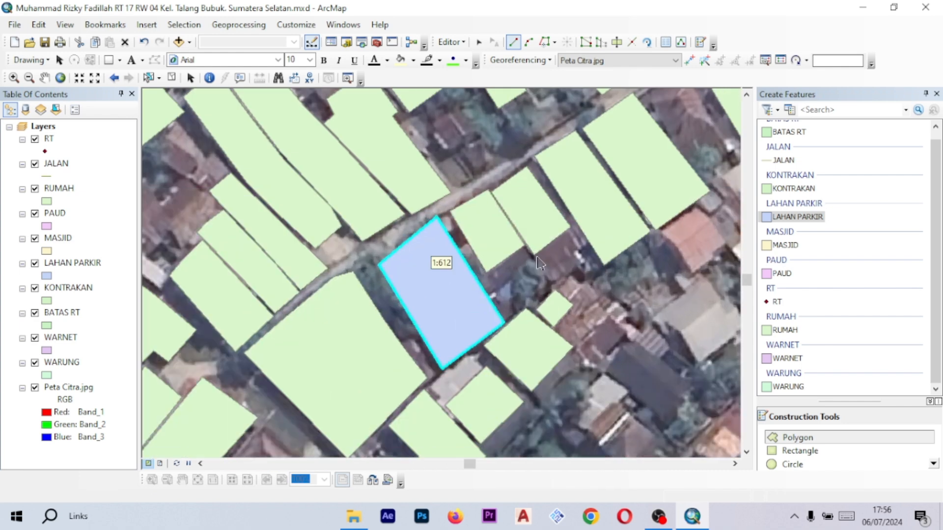
- Choose the KONTRAKAN feature template for drawing new polygons
{"action": "left_click_drag", "start_coordinate": [452, 317], "coordinate": [547, 267]}
{"action": "left_click_drag", "start_coordinate": [398, 330], "coordinate": [553, 244]}
{"action": "scroll", "coordinate": [516, 283], "scroll_direction": "up", "scroll_amount": 1}
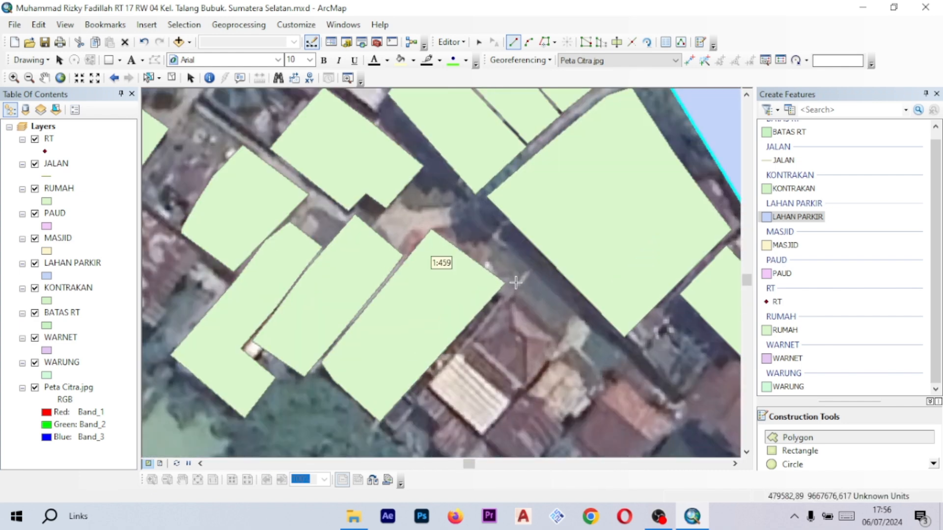
{"action": "scroll", "coordinate": [516, 283], "scroll_direction": "down", "scroll_amount": 2}
{"action": "scroll", "coordinate": [805, 226], "scroll_direction": "up", "scroll_amount": 1}
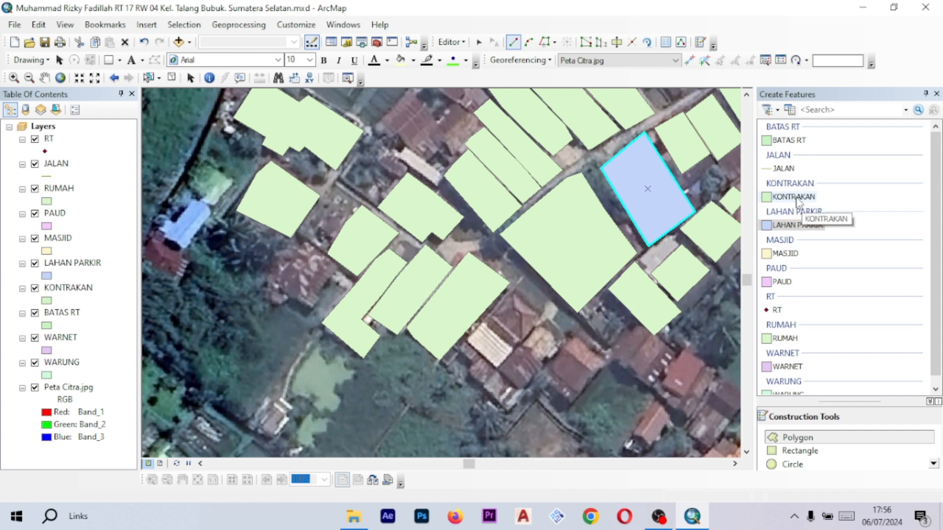
{"action": "left_click", "coordinate": [793, 197]}
{"action": "scroll", "coordinate": [492, 168], "scroll_direction": "up", "scroll_amount": 4}
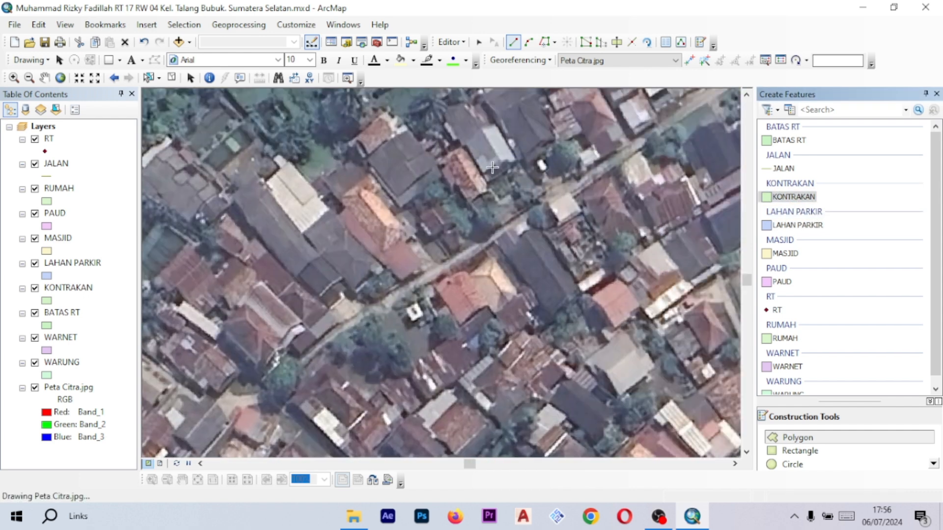
- Digitize the small white building on the north side of the lane as a KONTRAKAN polygon
{"action": "left_click_drag", "start_coordinate": [492, 167], "coordinate": [407, 229]}
{"action": "left_click_drag", "start_coordinate": [473, 223], "coordinate": [391, 278]}
{"action": "mouse_move", "coordinate": [489, 223]}
{"action": "left_mouse_down"}
{"action": "mouse_move", "coordinate": [386, 298]}
{"action": "mouse_move", "coordinate": [477, 211]}
{"action": "left_mouse_up"}
{"action": "left_click_drag", "start_coordinate": [387, 302], "coordinate": [492, 235]}
{"action": "scroll", "coordinate": [462, 244], "scroll_direction": "up", "scroll_amount": 3}
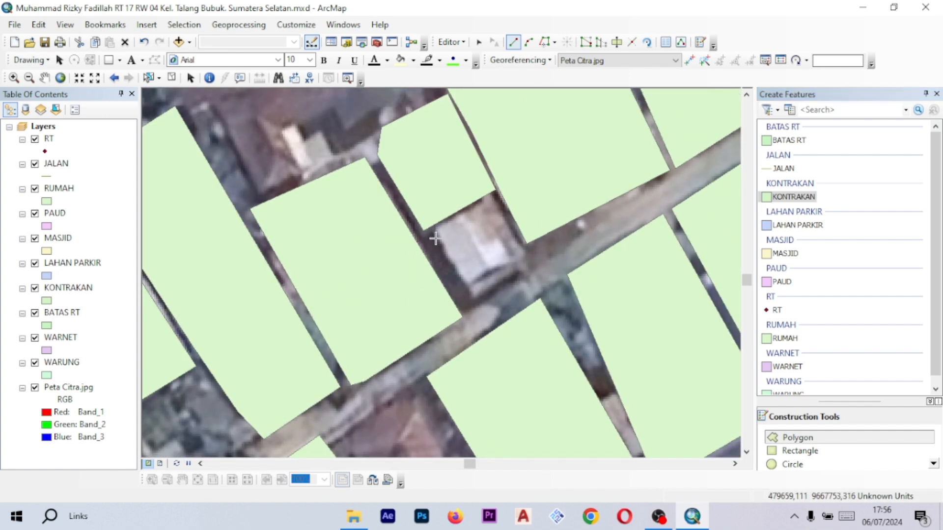
{"action": "left_click", "coordinate": [434, 236]}
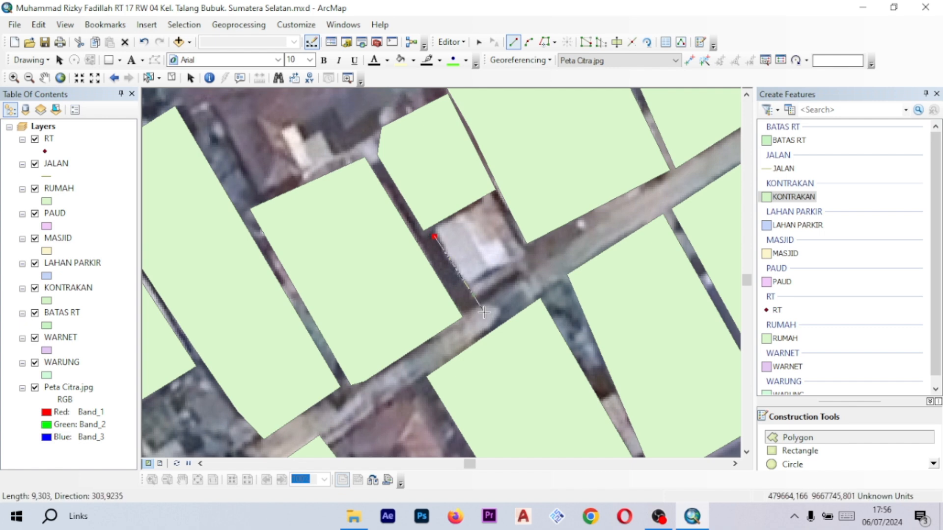
{"action": "left_click", "coordinate": [474, 306]}
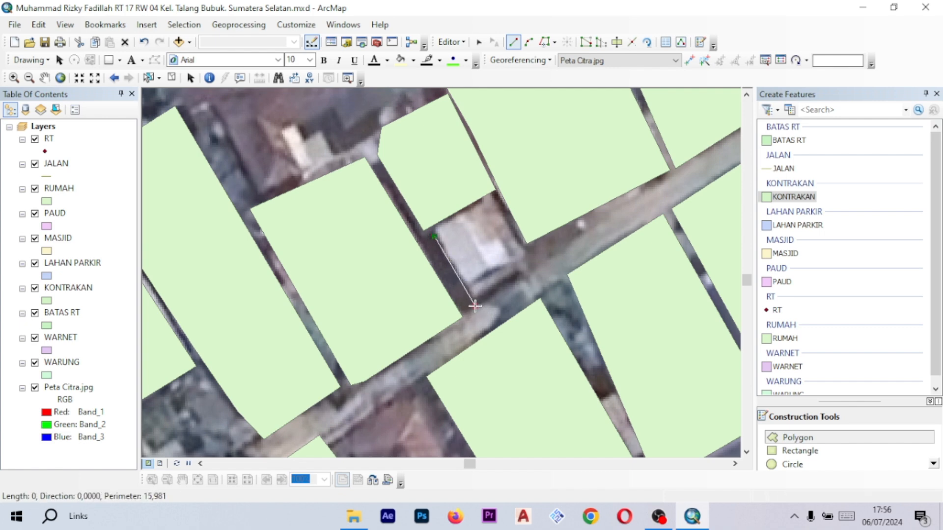
{"action": "left_click", "coordinate": [534, 269]}
{"action": "scroll", "coordinate": [518, 264], "scroll_direction": "down", "scroll_amount": 3}
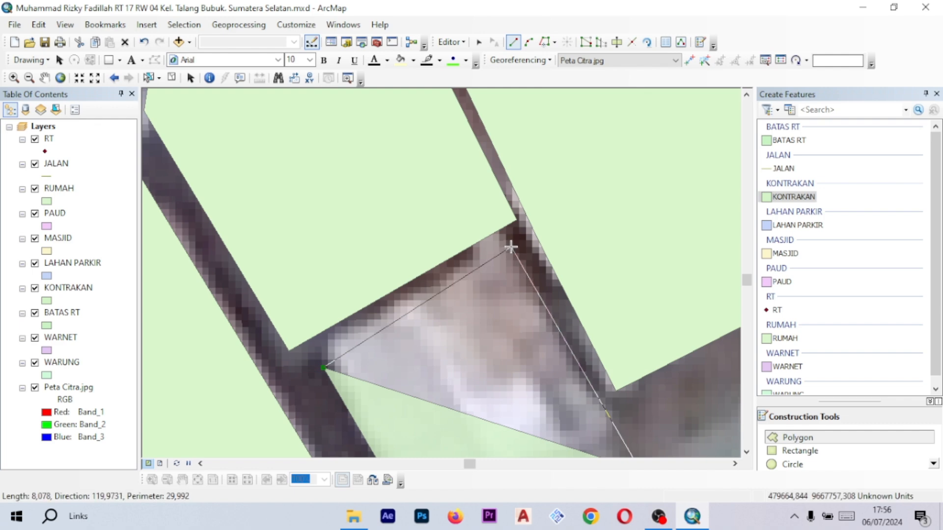
{"action": "left_click", "coordinate": [511, 246]}
{"action": "double_click", "coordinate": [351, 329]}
- Change the KONTRAKAN layer's symbol to the light blue Lake fill
{"action": "scroll", "coordinate": [551, 300], "scroll_direction": "up", "scroll_amount": 3}
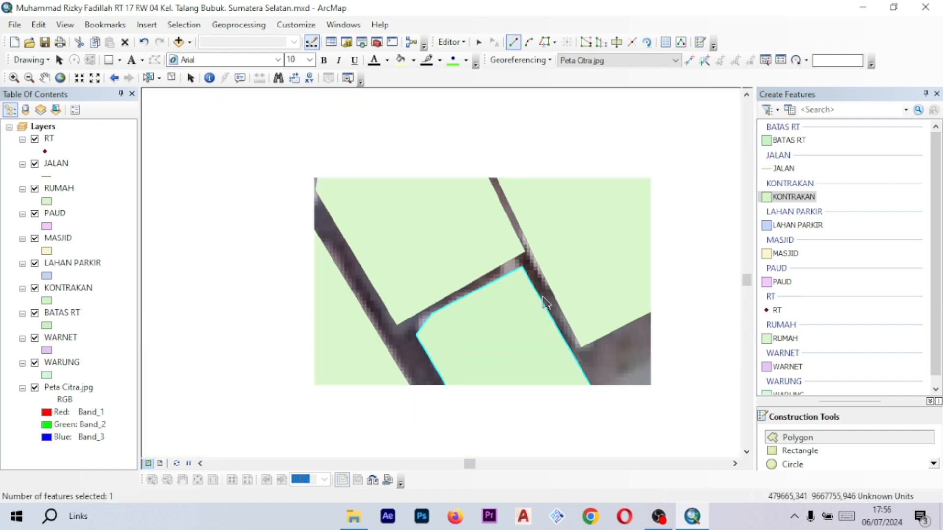
{"action": "scroll", "coordinate": [566, 293], "scroll_direction": "up", "scroll_amount": 2}
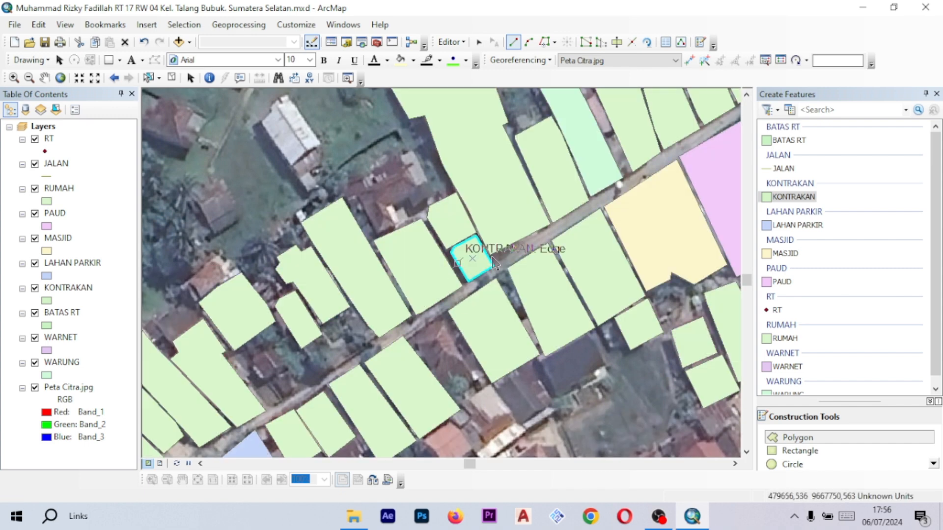
{"action": "scroll", "coordinate": [496, 256], "scroll_direction": "down", "scroll_amount": 3}
{"action": "left_click_drag", "start_coordinate": [346, 290], "coordinate": [492, 254]}
{"action": "scroll", "coordinate": [573, 215], "scroll_direction": "up", "scroll_amount": 2}
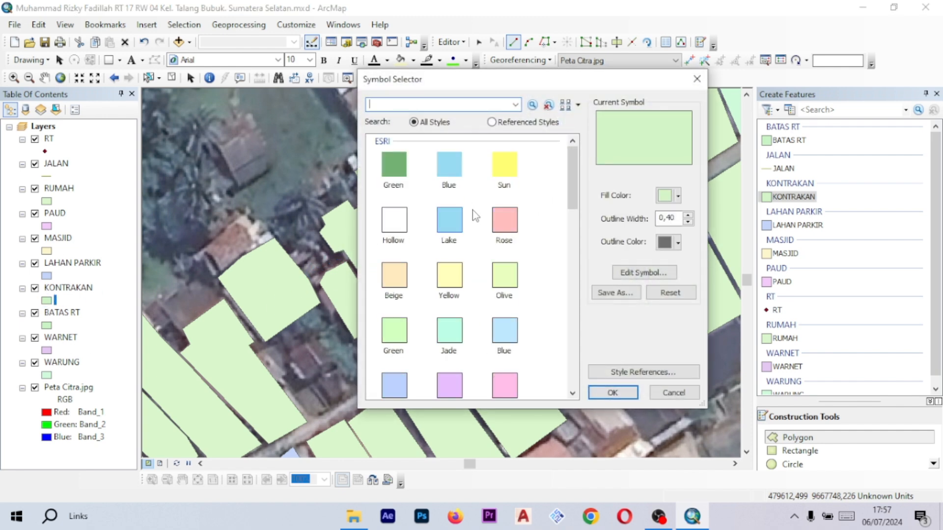
{"action": "scroll", "coordinate": [493, 214], "scroll_direction": "down", "scroll_amount": 6}
{"action": "scroll", "coordinate": [522, 215], "scroll_direction": "up", "scroll_amount": 6}
{"action": "scroll", "coordinate": [479, 219], "scroll_direction": "down", "scroll_amount": 3}
{"action": "scroll", "coordinate": [523, 210], "scroll_direction": "up", "scroll_amount": 3}
{"action": "left_click_drag", "start_coordinate": [572, 184], "coordinate": [565, 181]}
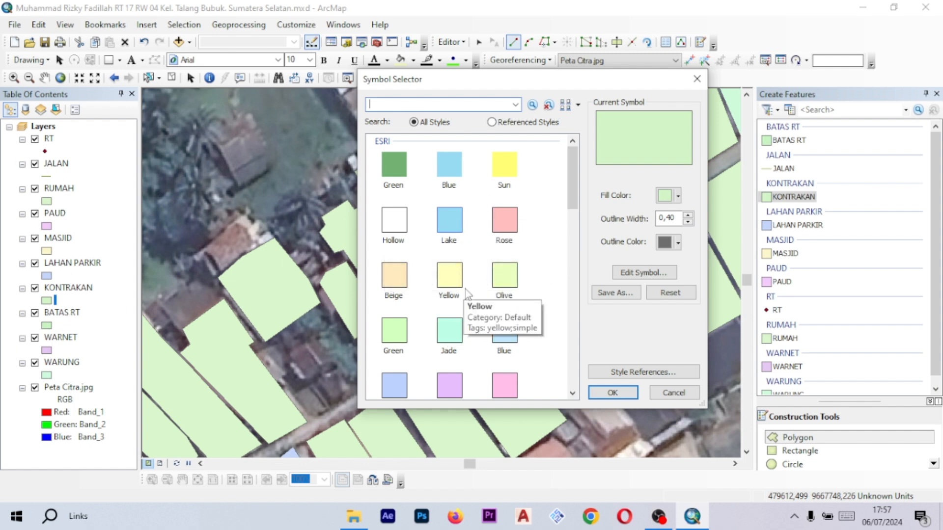
{"action": "scroll", "coordinate": [466, 293], "scroll_direction": "down", "scroll_amount": 5}
{"action": "scroll", "coordinate": [442, 285], "scroll_direction": "up", "scroll_amount": 2}
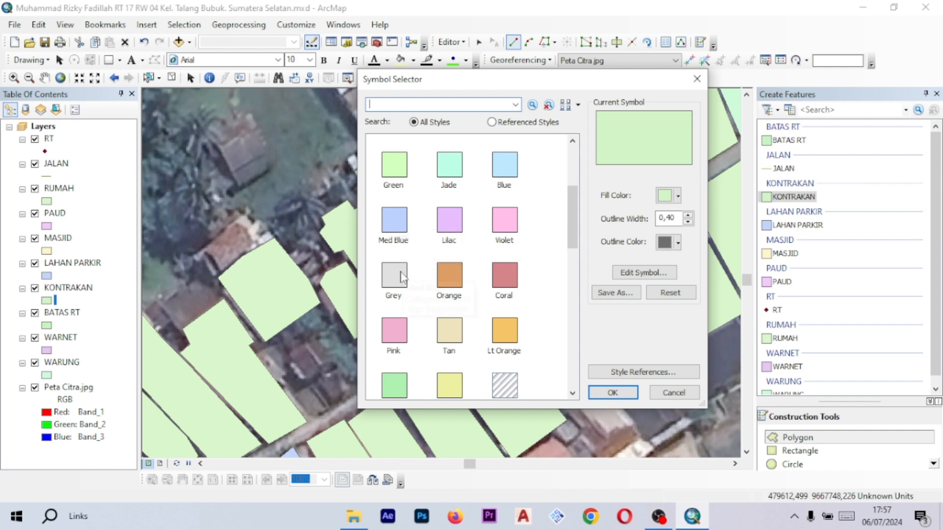
{"action": "scroll", "coordinate": [393, 250], "scroll_direction": "up", "scroll_amount": 3}
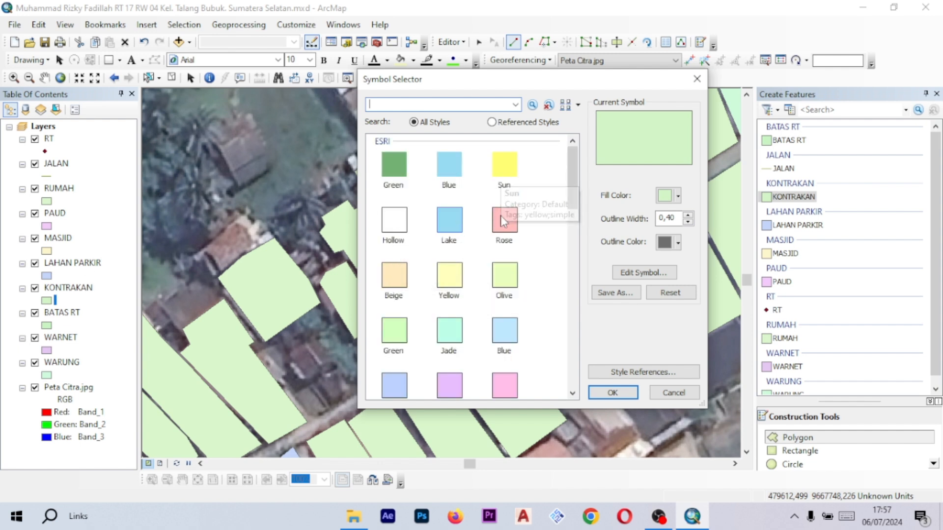
{"action": "left_click", "coordinate": [456, 227]}
{"action": "left_click", "coordinate": [612, 392]}
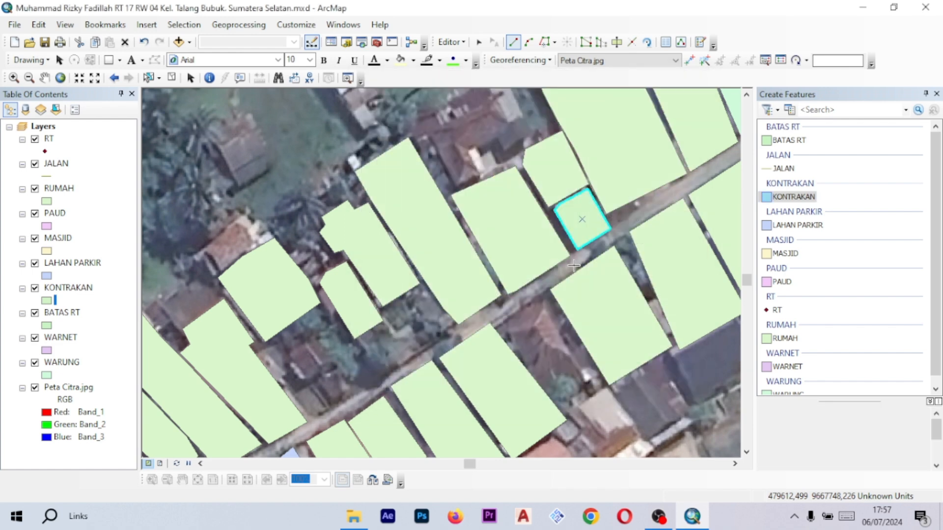
- Pan and zoom around the mosque and PAUD polygons to review the digitized features
{"action": "scroll", "coordinate": [587, 254], "scroll_direction": "down", "scroll_amount": 3}
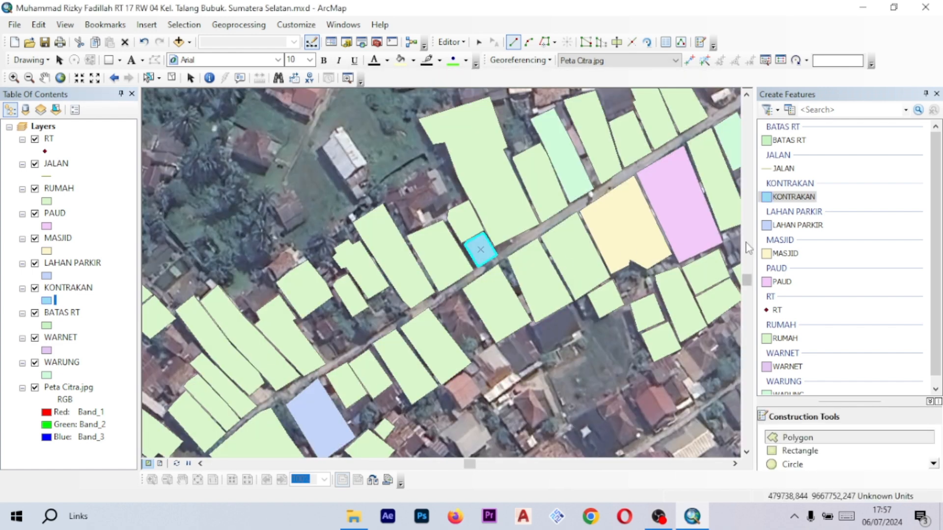
{"action": "left_click_drag", "start_coordinate": [556, 258], "coordinate": [469, 265]}
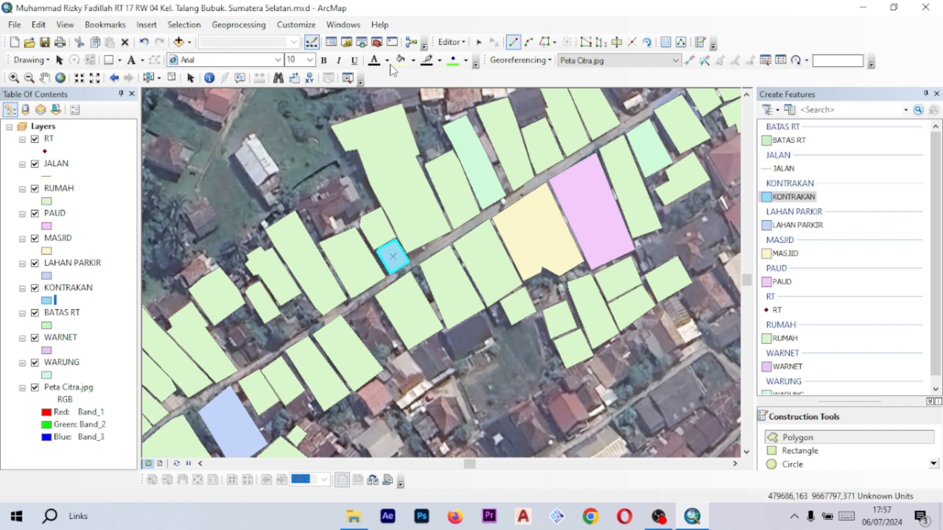
{"action": "left_click", "coordinate": [477, 44]}
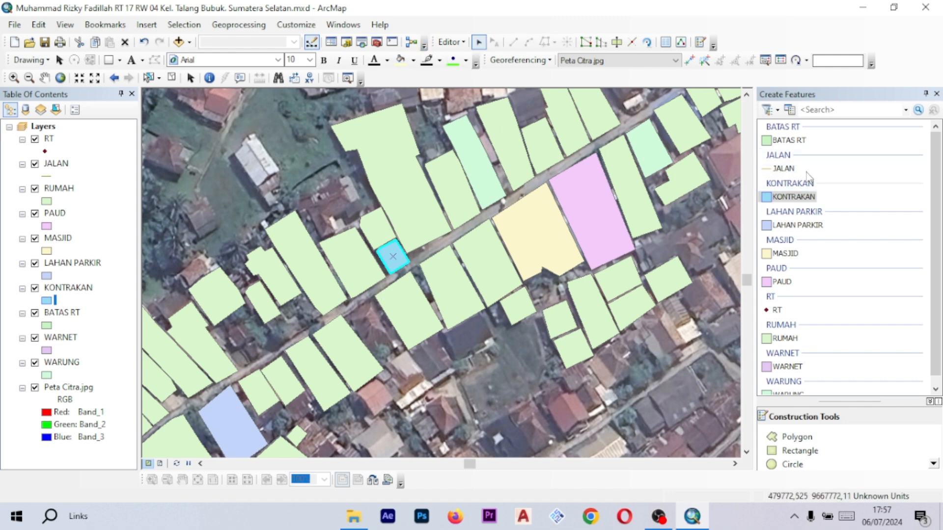
{"action": "scroll", "coordinate": [804, 297], "scroll_direction": "down", "scroll_amount": 1}
{"action": "left_click", "coordinate": [788, 359]}
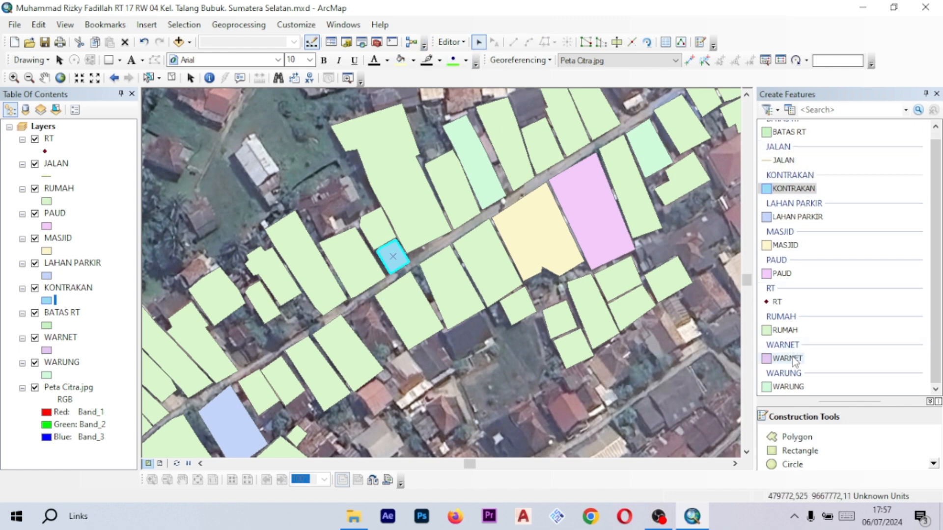
{"action": "left_click_drag", "start_coordinate": [637, 225], "coordinate": [543, 251]}
{"action": "scroll", "coordinate": [410, 162], "scroll_direction": "down", "scroll_amount": 2}
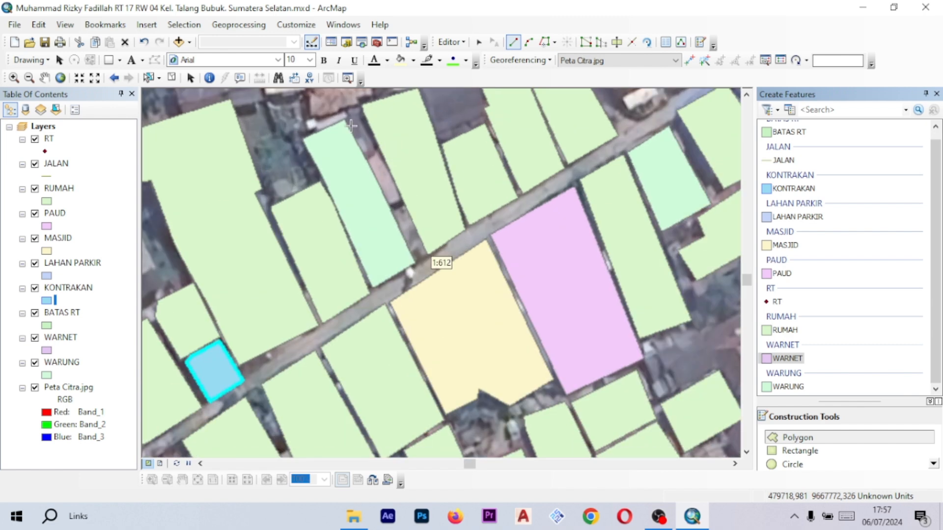
{"action": "scroll", "coordinate": [430, 156], "scroll_direction": "up", "scroll_amount": 3}
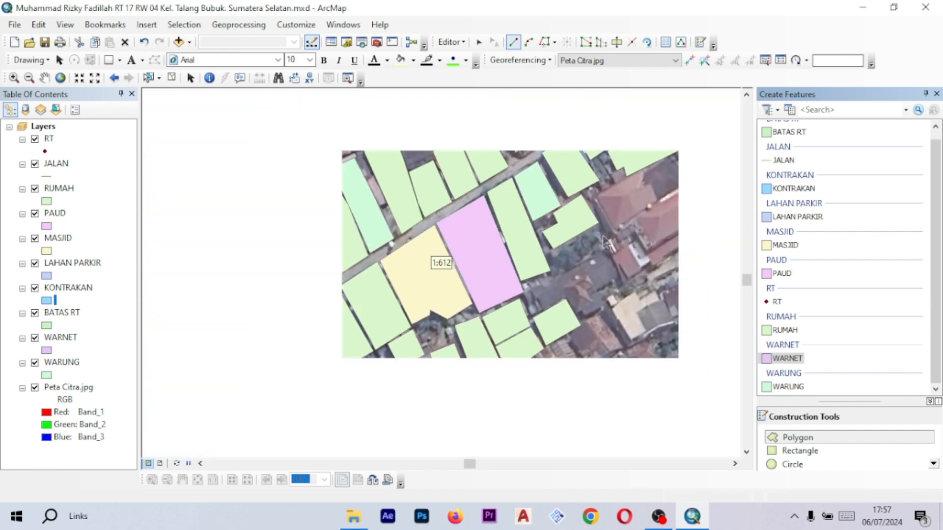
{"action": "scroll", "coordinate": [432, 266], "scroll_direction": "down", "scroll_amount": 3}
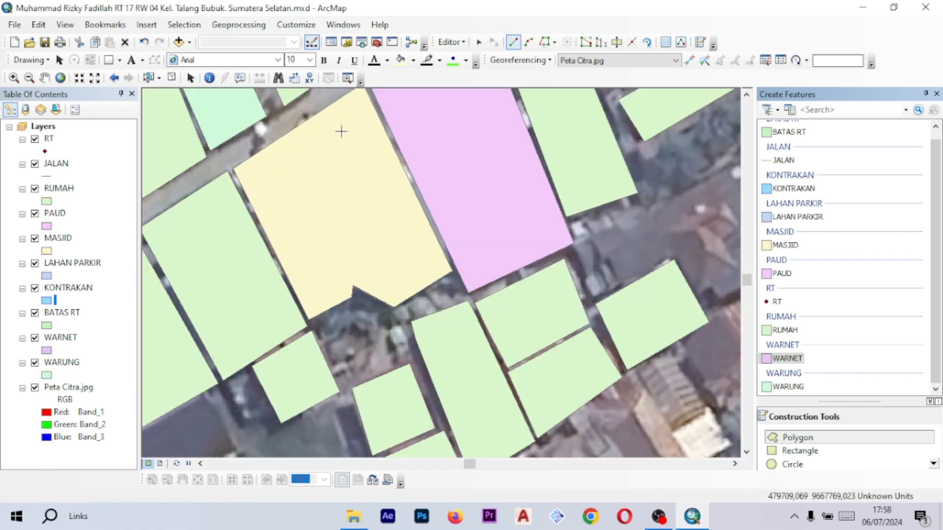
{"action": "left_click_drag", "start_coordinate": [341, 132], "coordinate": [371, 167]}
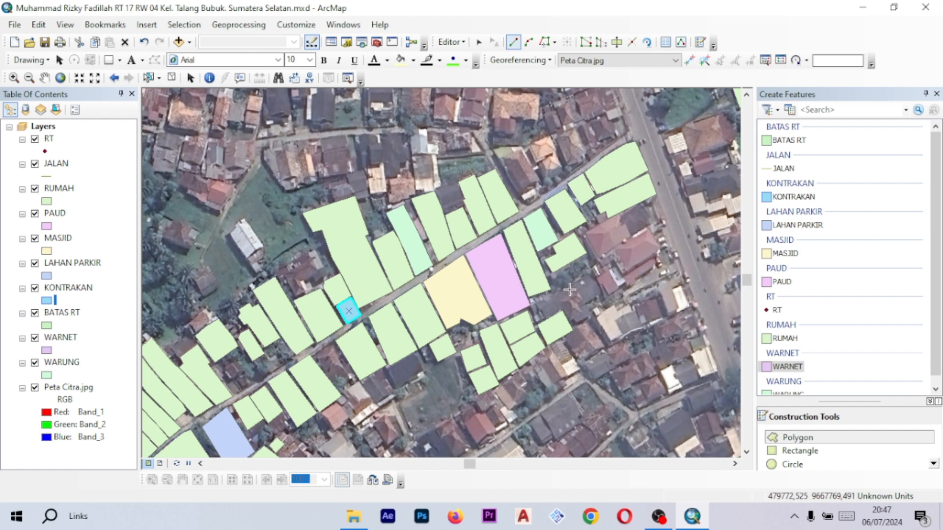
- Choose the JALAN template and trace the main north-south road east of the lane as a line
{"action": "scroll", "coordinate": [412, 284], "scroll_direction": "up", "scroll_amount": 3}
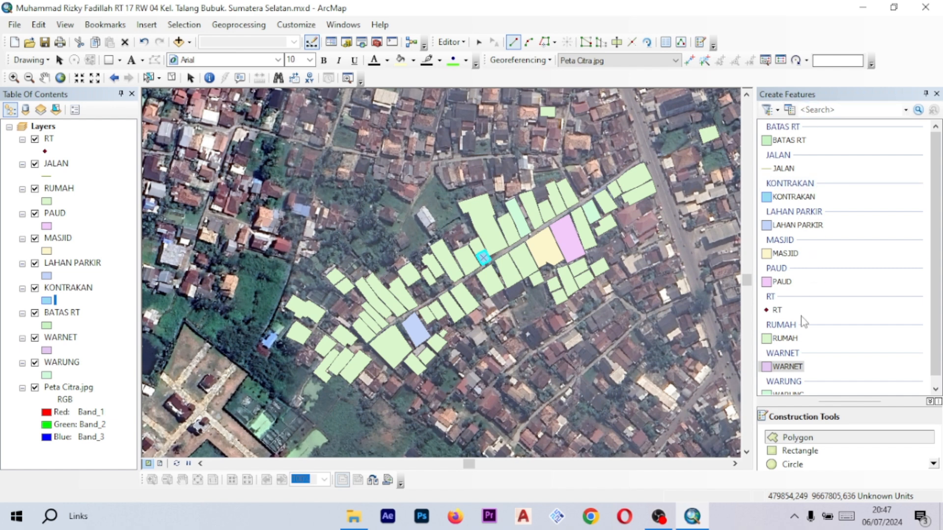
{"action": "left_click_drag", "start_coordinate": [440, 298], "coordinate": [475, 281]}
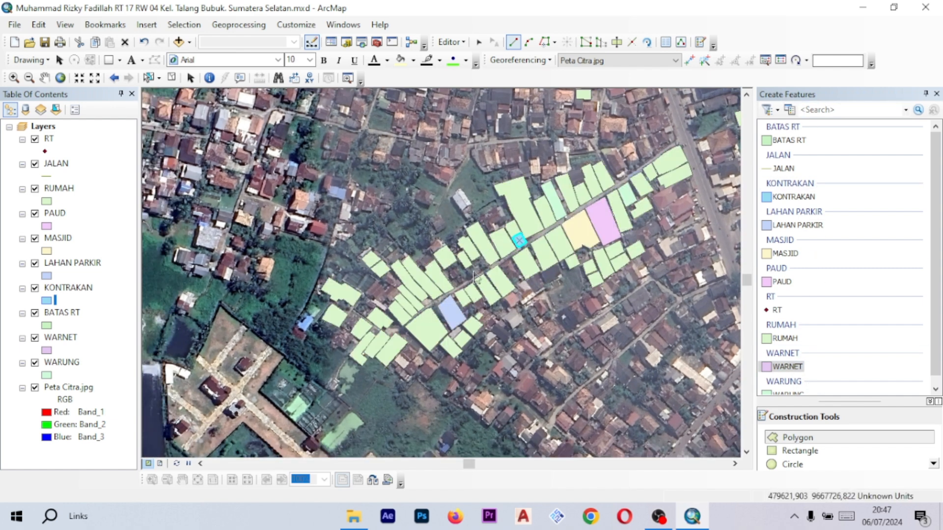
{"action": "left_click", "coordinate": [785, 172]}
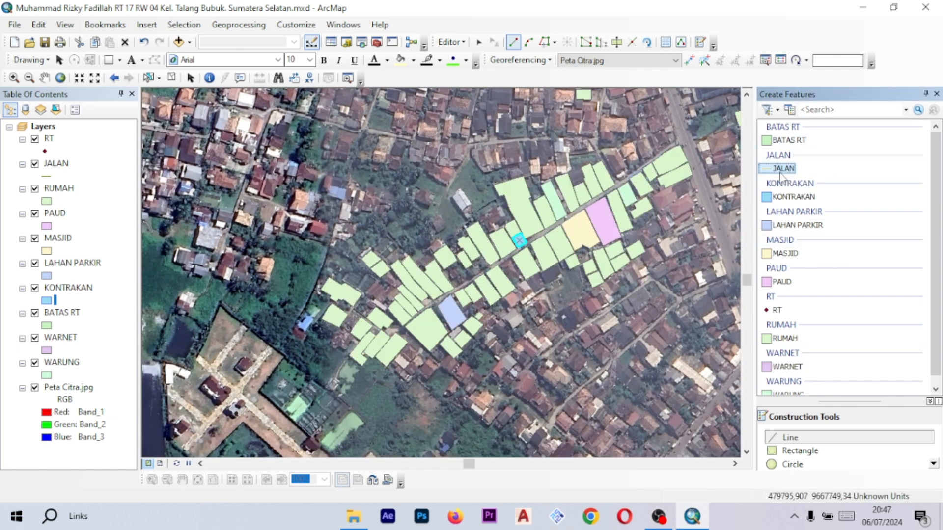
{"action": "left_click_drag", "start_coordinate": [663, 186], "coordinate": [604, 221]}
{"action": "scroll", "coordinate": [632, 207], "scroll_direction": "up", "scroll_amount": 2}
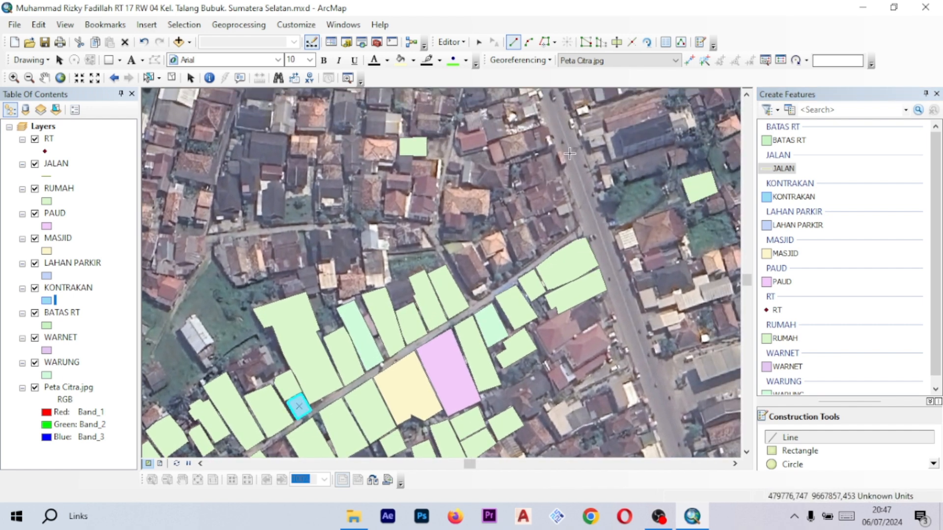
{"action": "left_click", "coordinate": [564, 137]}
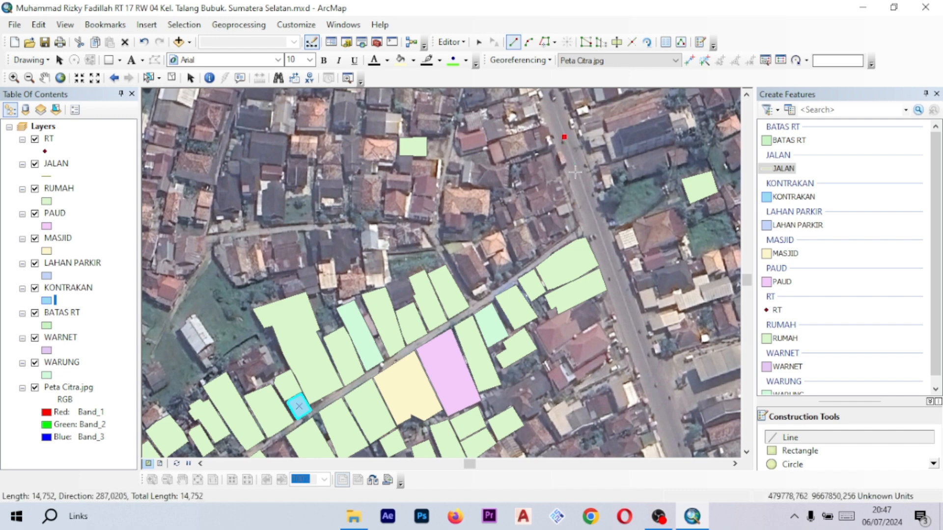
{"action": "left_click", "coordinate": [583, 187]}
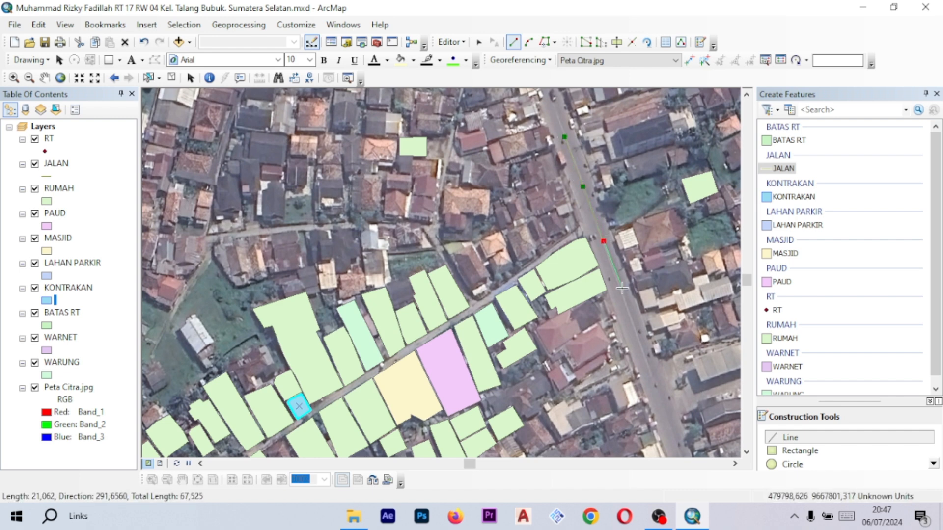
{"action": "left_click", "coordinate": [624, 304]}
{"action": "double_click", "coordinate": [631, 320]}
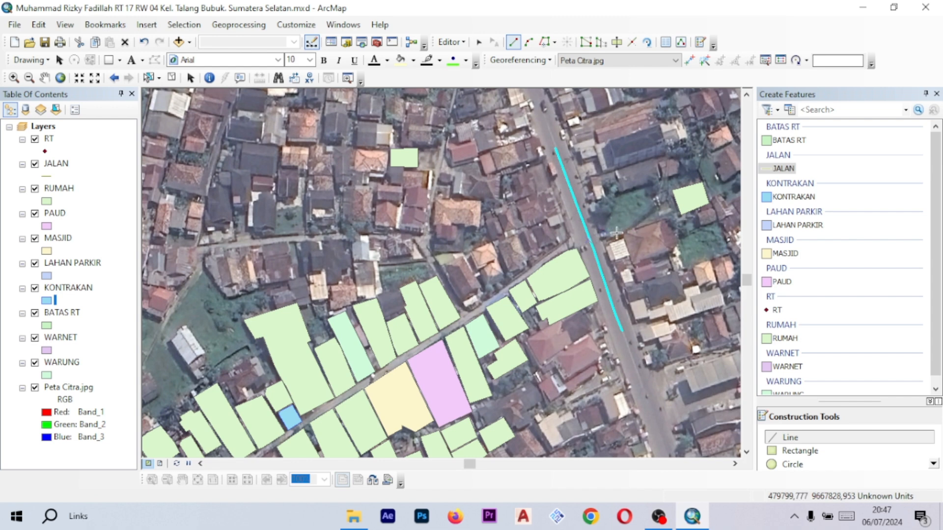
- Draw a JALAN line from the main road eastward along the side street
{"action": "scroll", "coordinate": [617, 234], "scroll_direction": "down", "scroll_amount": 2}
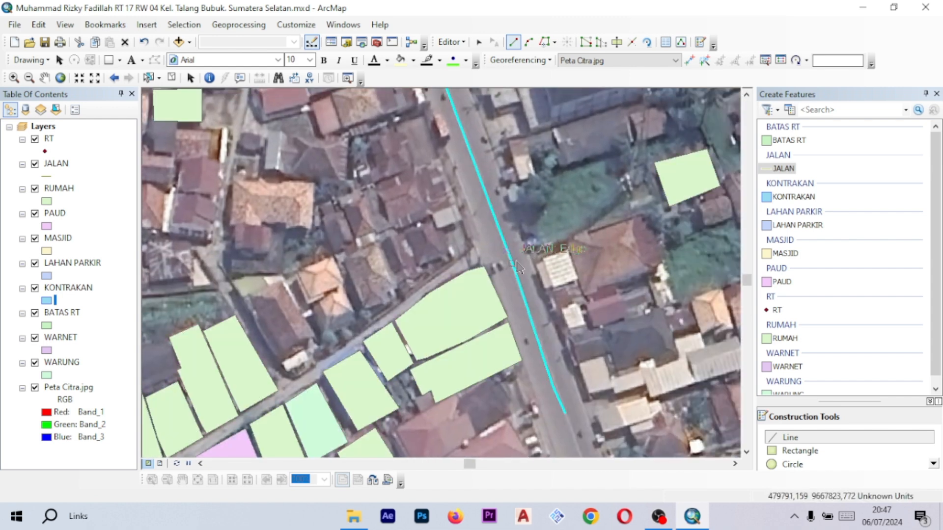
{"action": "left_click", "coordinate": [512, 264]}
{"action": "left_click", "coordinate": [563, 247]}
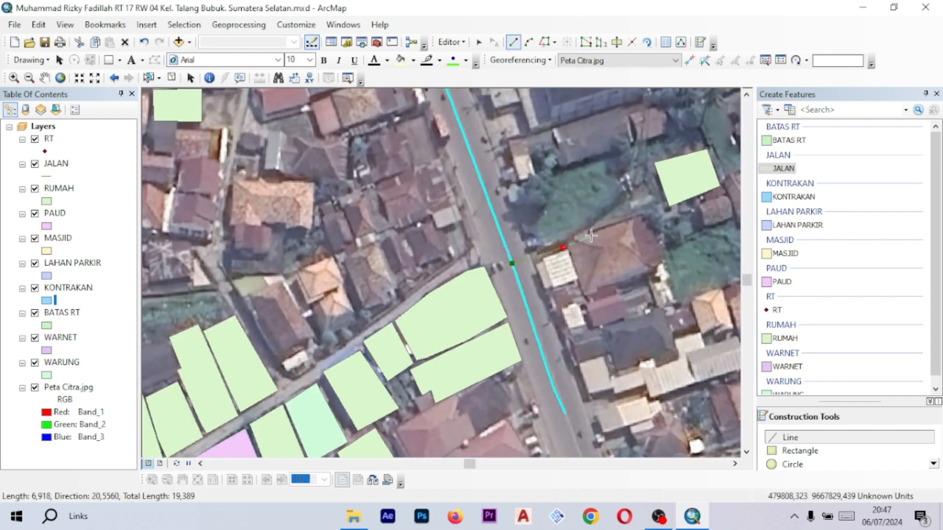
{"action": "left_click", "coordinate": [618, 224]}
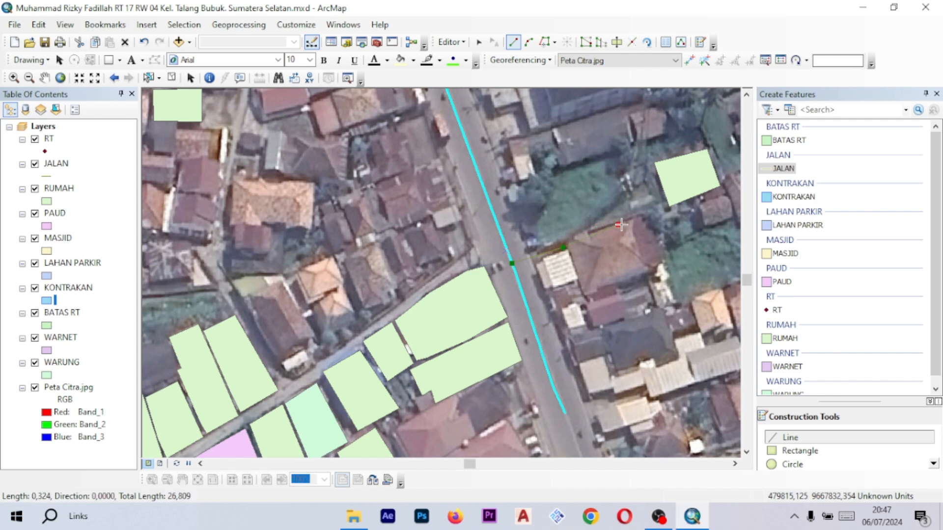
{"action": "double_click", "coordinate": [650, 214]}
- Trace a JALAN line from the main road southwest along the lane, turning north up the alley
{"action": "left_click_drag", "start_coordinate": [340, 315], "coordinate": [520, 228]}
{"action": "scroll", "coordinate": [521, 227], "scroll_direction": "down", "scroll_amount": 1}
{"action": "scroll", "coordinate": [632, 207], "scroll_direction": "up", "scroll_amount": 2}
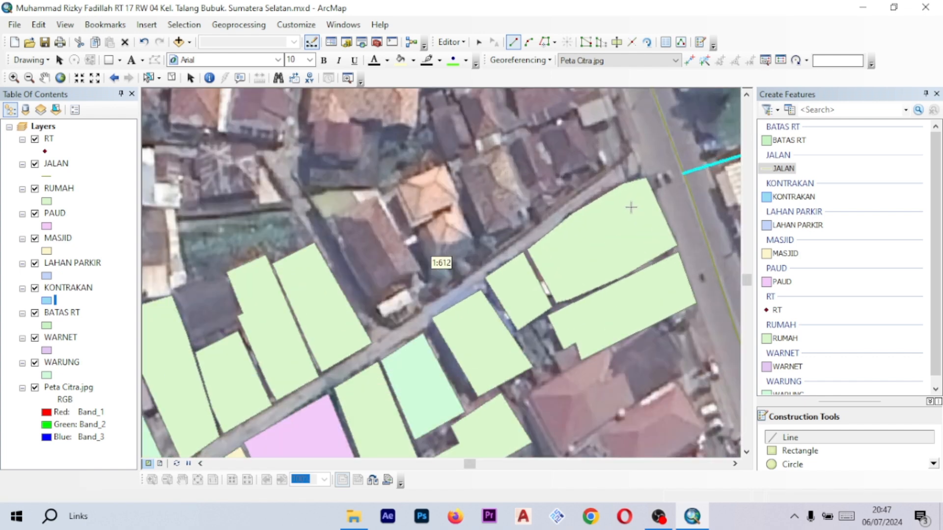
{"action": "left_click_drag", "start_coordinate": [682, 179], "coordinate": [594, 199]}
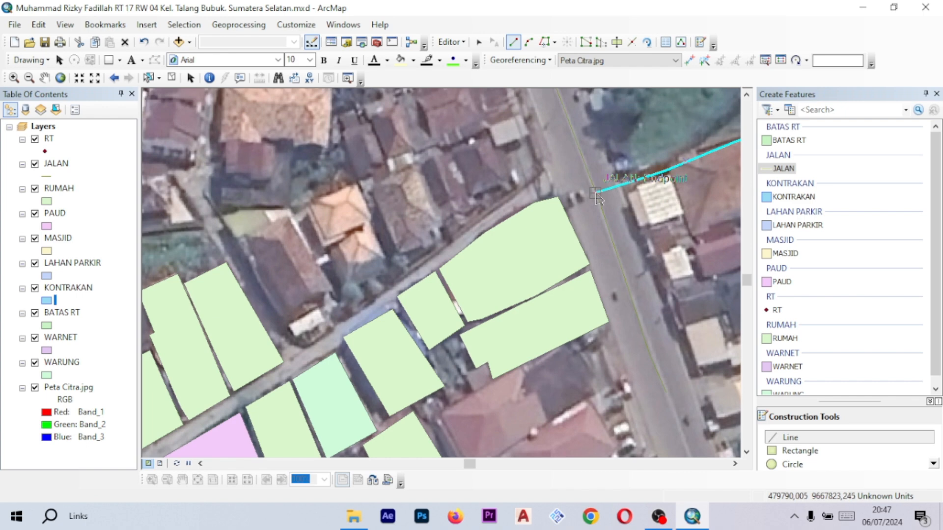
{"action": "left_click", "coordinate": [597, 196]}
{"action": "left_click", "coordinate": [542, 190]}
{"action": "scroll", "coordinate": [486, 225], "scroll_direction": "up", "scroll_amount": 2}
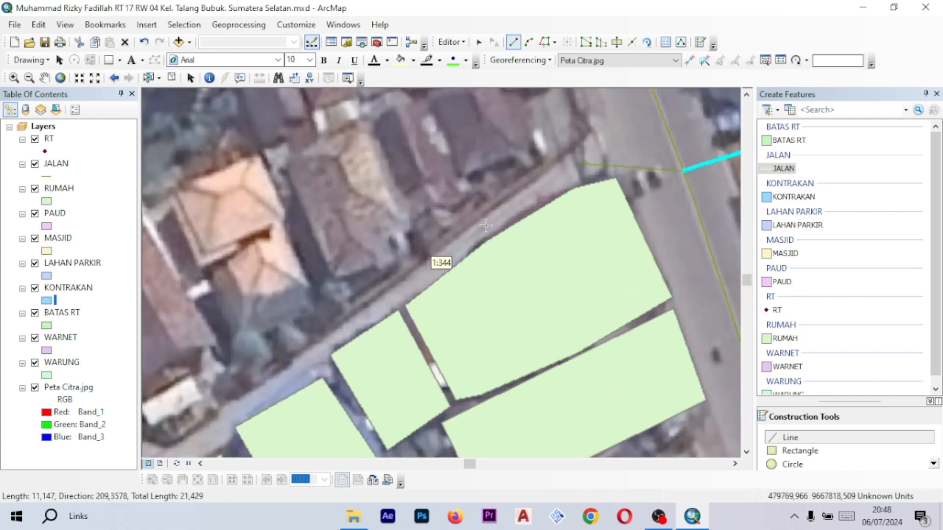
{"action": "left_click", "coordinate": [480, 229]}
{"action": "scroll", "coordinate": [498, 221], "scroll_direction": "up", "scroll_amount": 3}
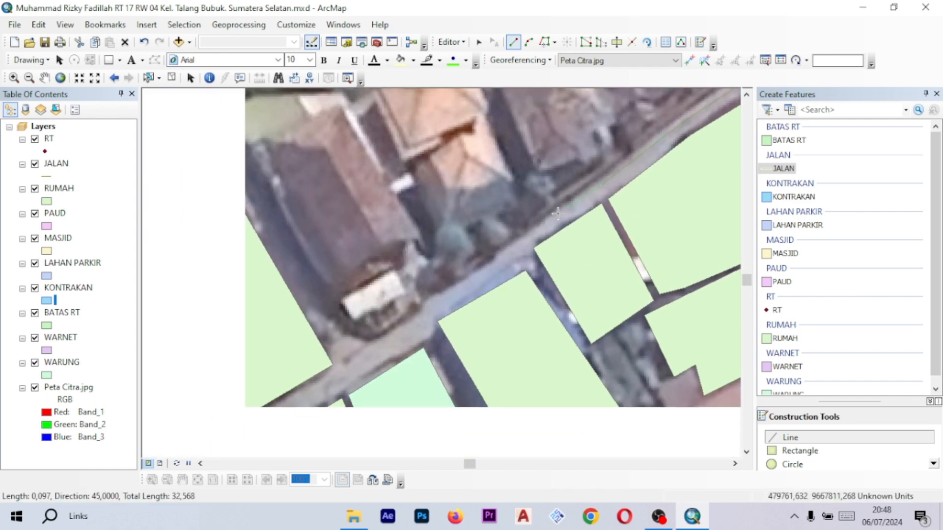
{"action": "left_click", "coordinate": [526, 240]}
{"action": "left_click_drag", "start_coordinate": [524, 240], "coordinate": [615, 182]}
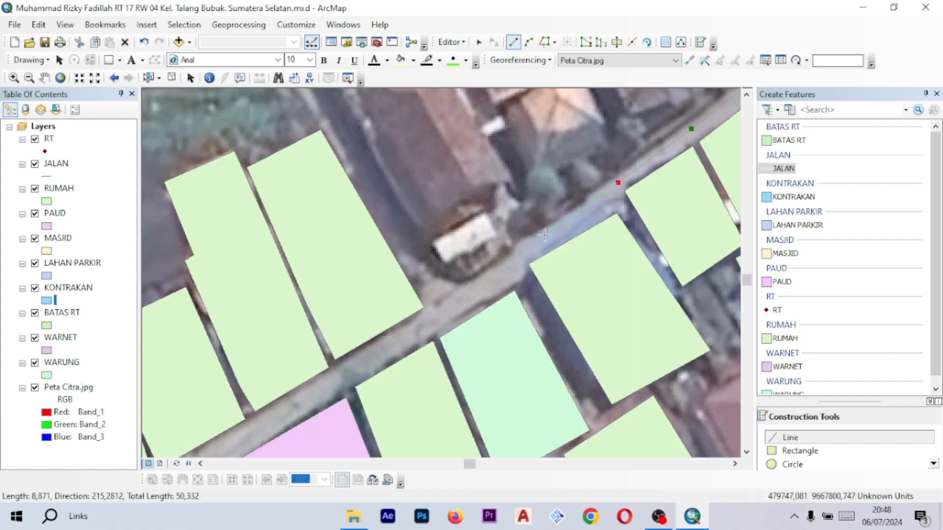
{"action": "left_click", "coordinate": [545, 235]}
{"action": "left_click", "coordinate": [457, 304]}
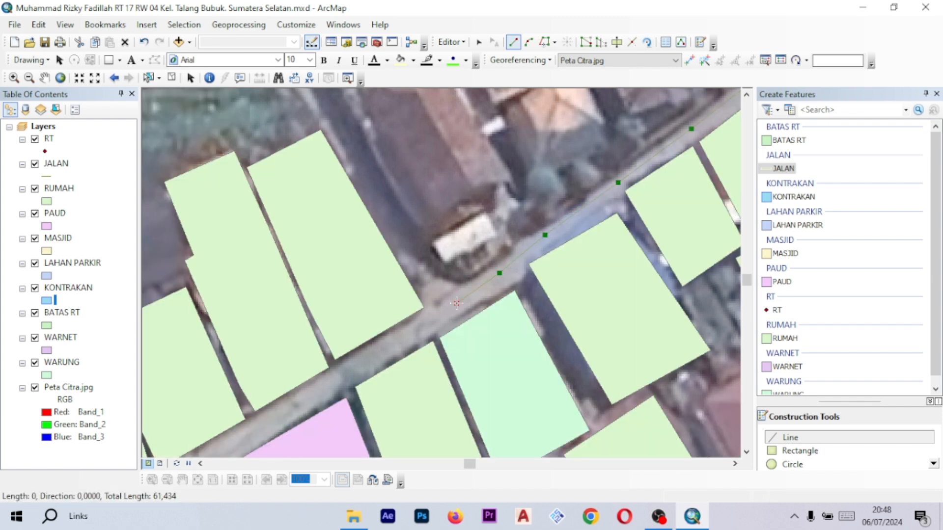
{"action": "double_click", "coordinate": [359, 150]}
- Draw a JALAN line continuing north up the alley from the previous line's end
{"action": "left_click_drag", "start_coordinate": [359, 150], "coordinate": [441, 244]}
{"action": "scroll", "coordinate": [422, 217], "scroll_direction": "up", "scroll_amount": 2}
{"action": "left_click", "coordinate": [440, 241]}
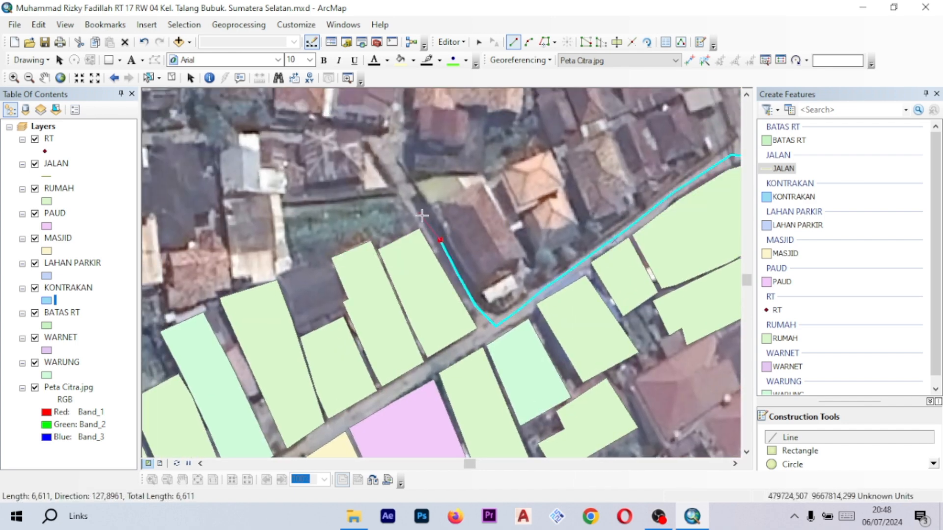
{"action": "left_click", "coordinate": [413, 199]}
{"action": "left_click_drag", "start_coordinate": [401, 174], "coordinate": [450, 239]}
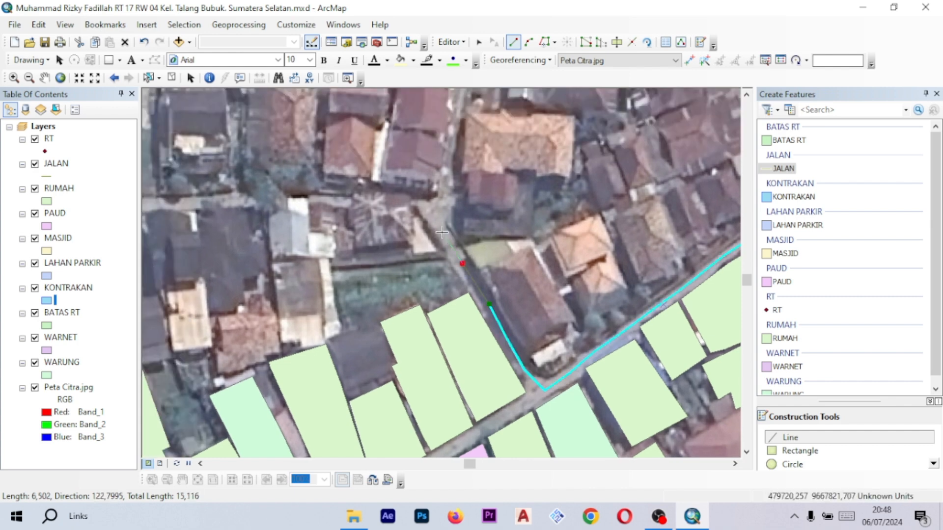
{"action": "left_click_drag", "start_coordinate": [440, 206], "coordinate": [441, 276]}
{"action": "left_click", "coordinate": [457, 238]}
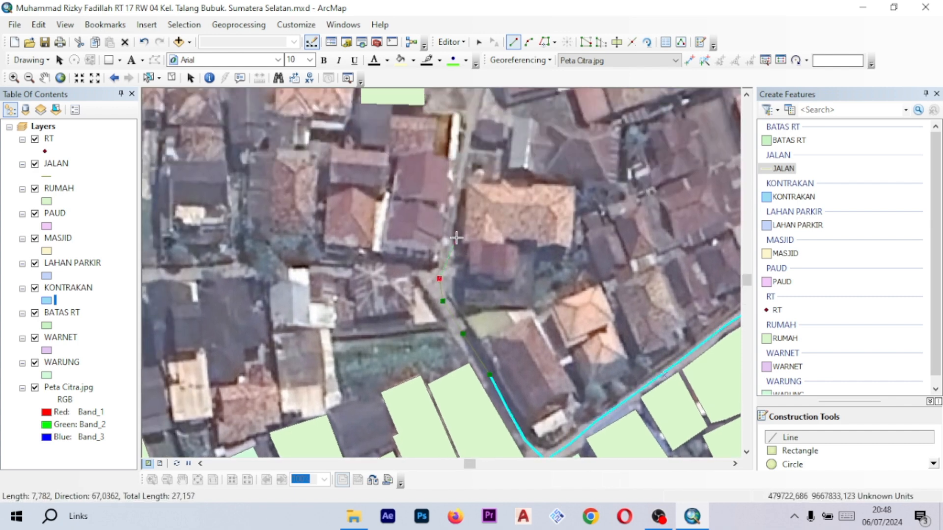
{"action": "left_click", "coordinate": [458, 197]}
{"action": "left_click_drag", "start_coordinate": [460, 194], "coordinate": [461, 258]}
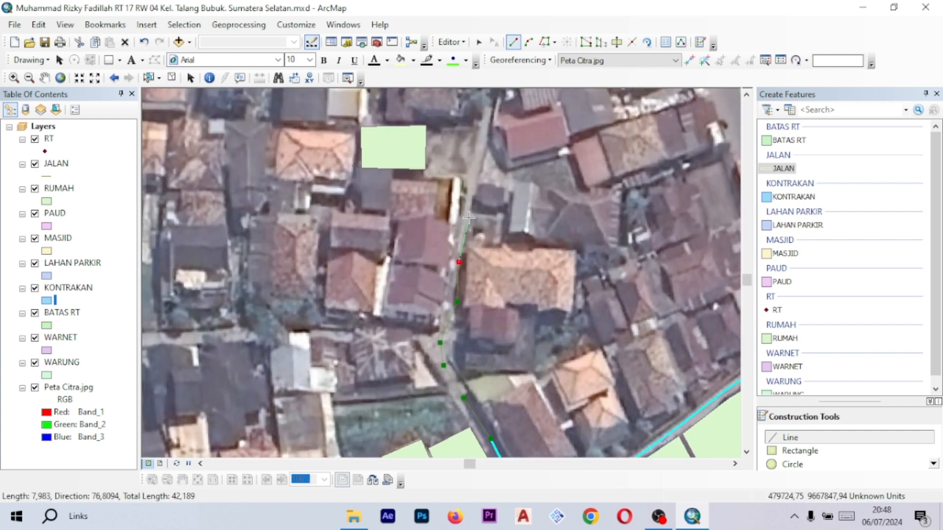
{"action": "left_click", "coordinate": [468, 220]}
{"action": "left_click_drag", "start_coordinate": [472, 187], "coordinate": [473, 225]}
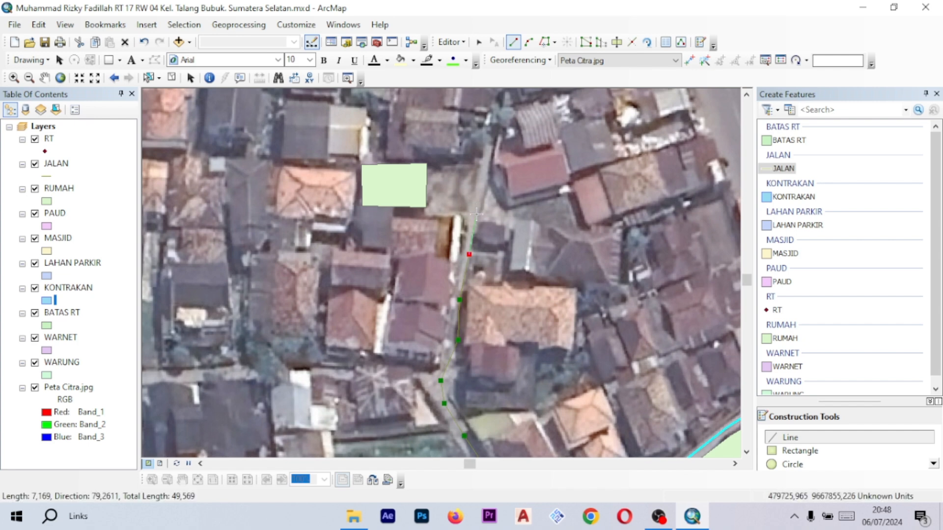
{"action": "double_click", "coordinate": [475, 211]}
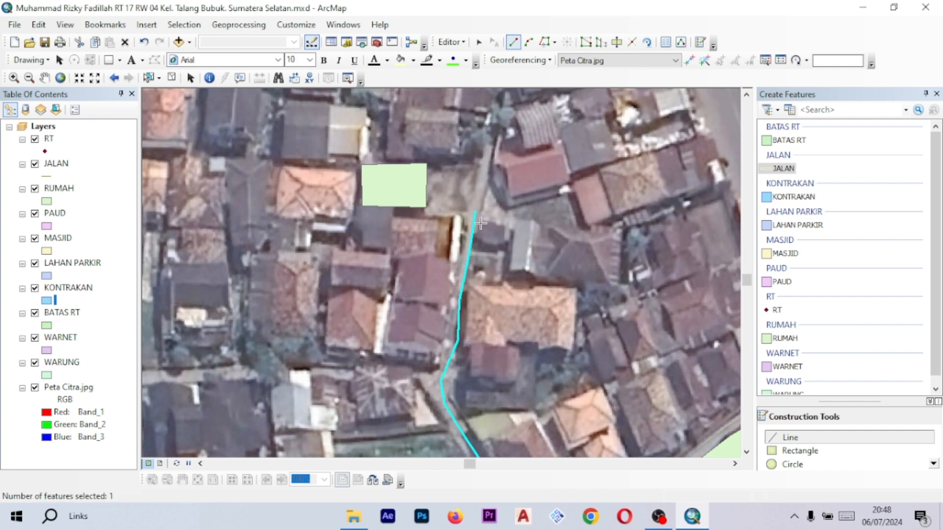
- Draw a short JALAN line along the lane segment starting at the alley junction
{"action": "left_click_drag", "start_coordinate": [511, 354], "coordinate": [523, 207]}
{"action": "left_click_drag", "start_coordinate": [583, 358], "coordinate": [583, 269]}
{"action": "left_click_drag", "start_coordinate": [573, 322], "coordinate": [558, 238]}
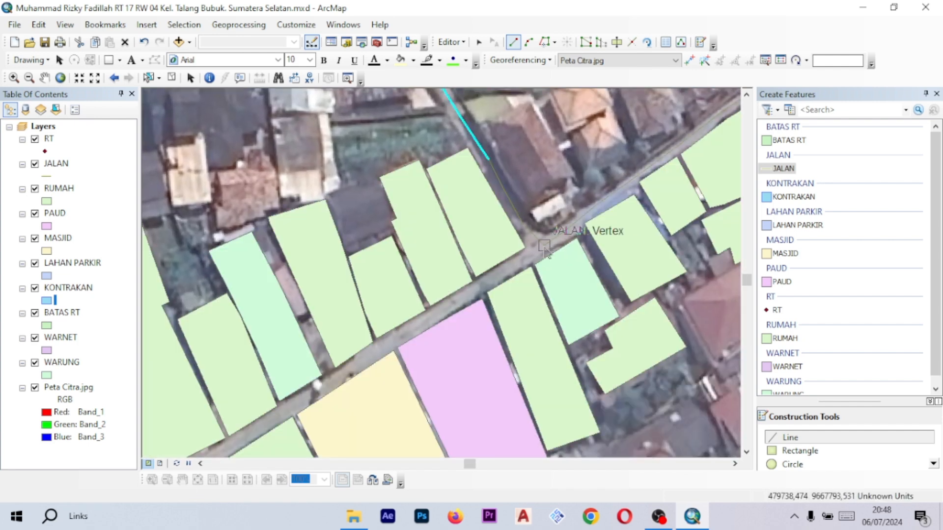
{"action": "left_click", "coordinate": [544, 245]}
{"action": "left_click", "coordinate": [505, 272]}
{"action": "left_click_drag", "start_coordinate": [506, 272], "coordinate": [560, 220]}
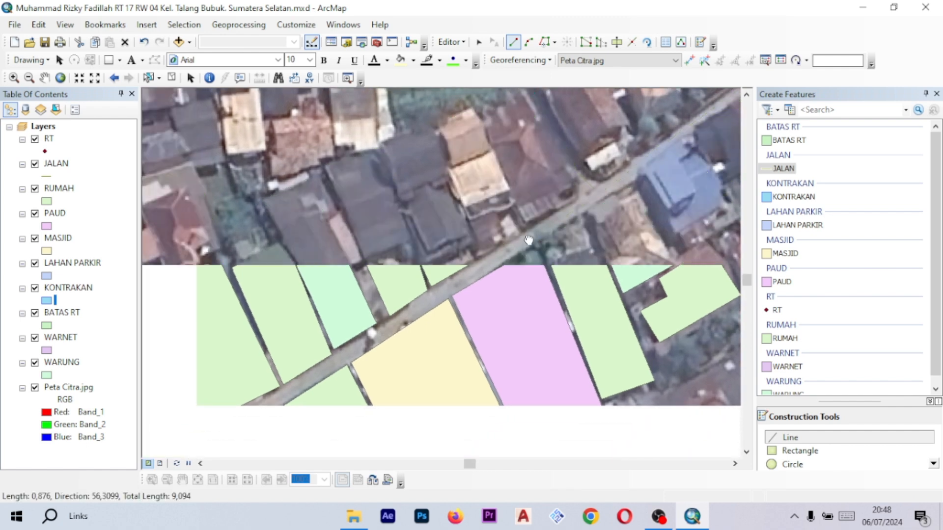
{"action": "left_click", "coordinate": [484, 267]}
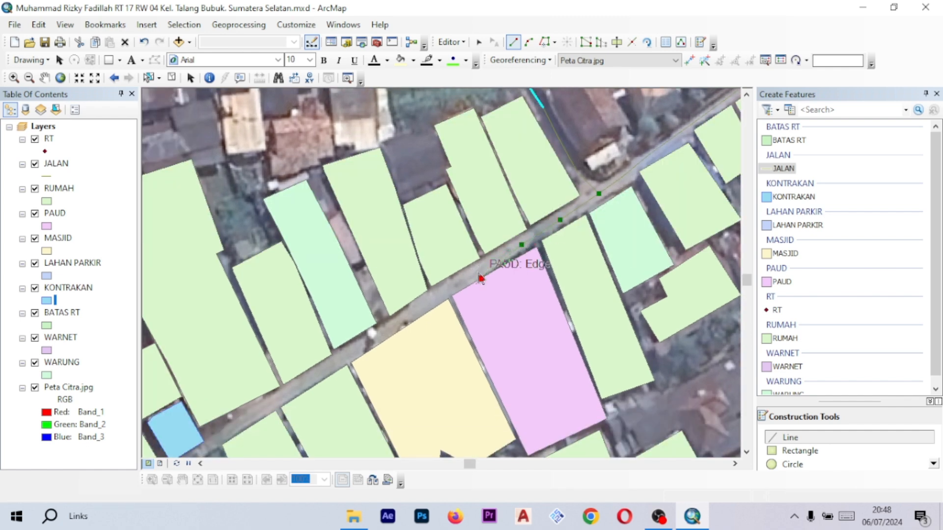
{"action": "left_click_drag", "start_coordinate": [485, 265], "coordinate": [551, 227]}
{"action": "scroll", "coordinate": [554, 224], "scroll_direction": "up", "scroll_amount": 1}
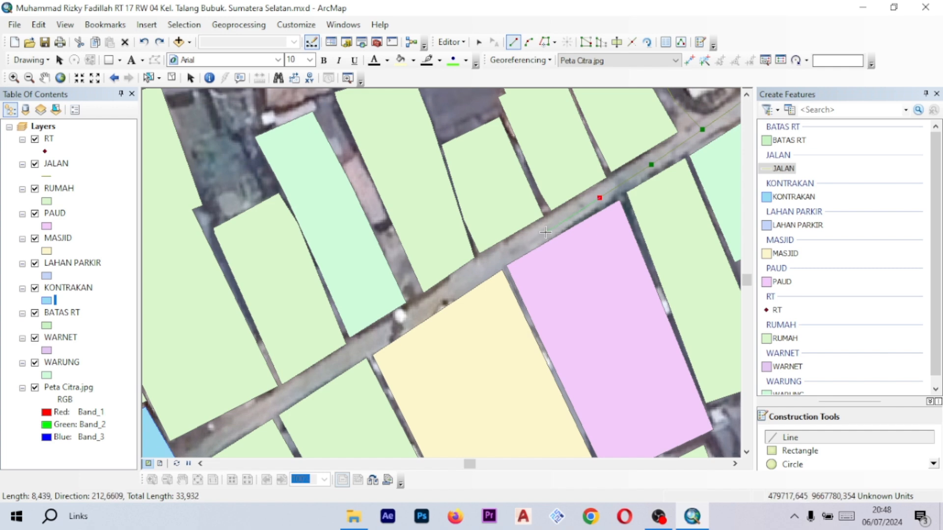
{"action": "double_click", "coordinate": [546, 229]}
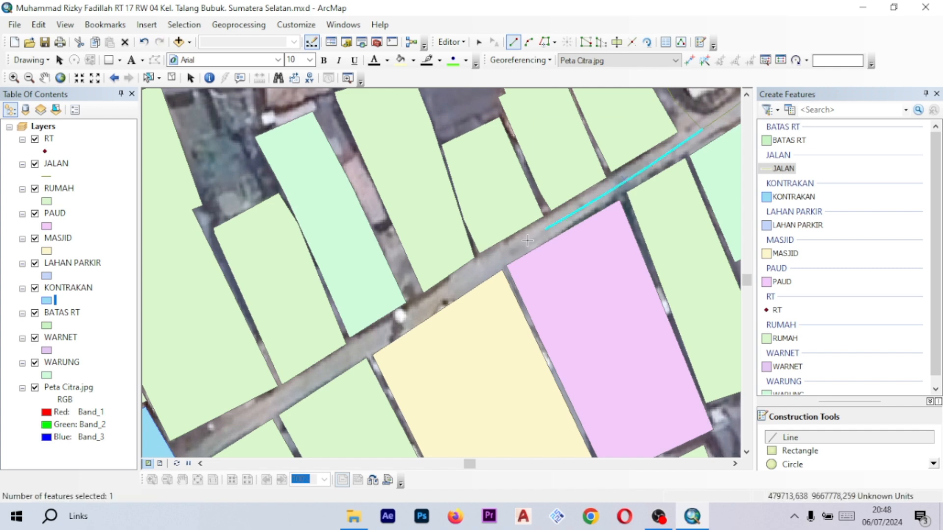
- Draw a JALAN line continuing southwest along the lane past the MASJID and PAUD parcels
{"action": "left_click", "coordinate": [547, 231]}
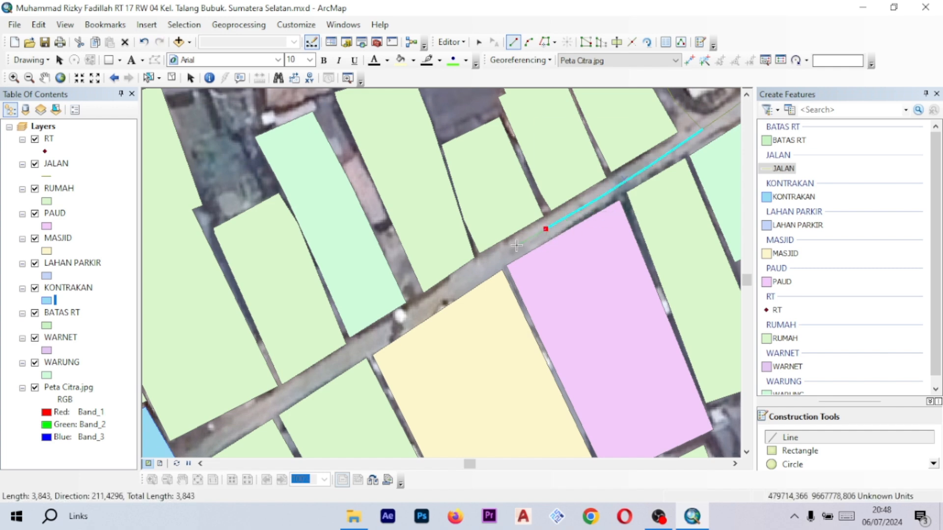
{"action": "left_click", "coordinate": [506, 256]}
{"action": "left_click_drag", "start_coordinate": [505, 256], "coordinate": [559, 226]}
{"action": "left_click", "coordinate": [518, 251]}
{"action": "left_click_drag", "start_coordinate": [518, 251], "coordinate": [576, 208]}
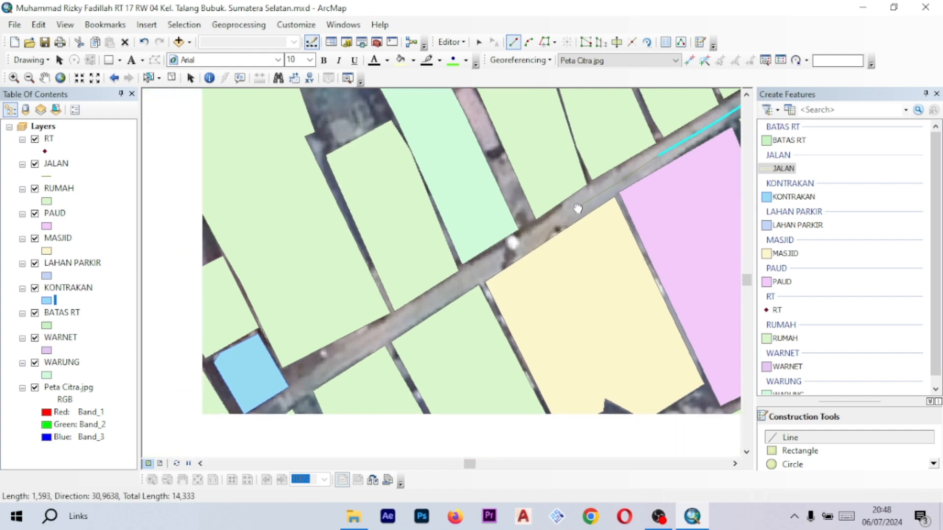
{"action": "left_click", "coordinate": [538, 234]}
{"action": "left_click_drag", "start_coordinate": [537, 234], "coordinate": [558, 223]}
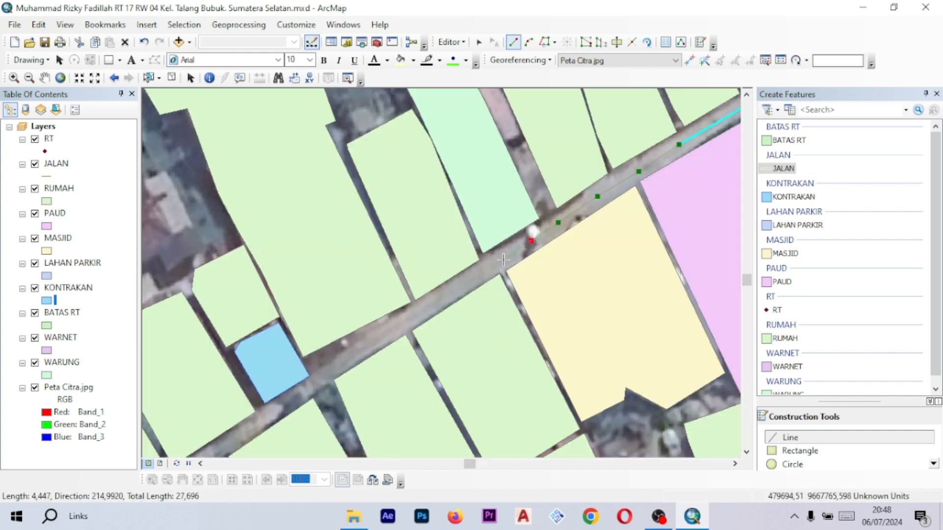
{"action": "left_click", "coordinate": [467, 285]}
{"action": "left_click_drag", "start_coordinate": [467, 285], "coordinate": [576, 212]}
{"action": "left_click", "coordinate": [504, 252]}
{"action": "mouse_move", "coordinate": [504, 253]}
{"action": "left_mouse_down"}
{"action": "mouse_move", "coordinate": [574, 213]}
{"action": "mouse_move", "coordinate": [525, 217]}
{"action": "mouse_move", "coordinate": [615, 145]}
{"action": "left_mouse_up"}
{"action": "left_click", "coordinate": [505, 258]}
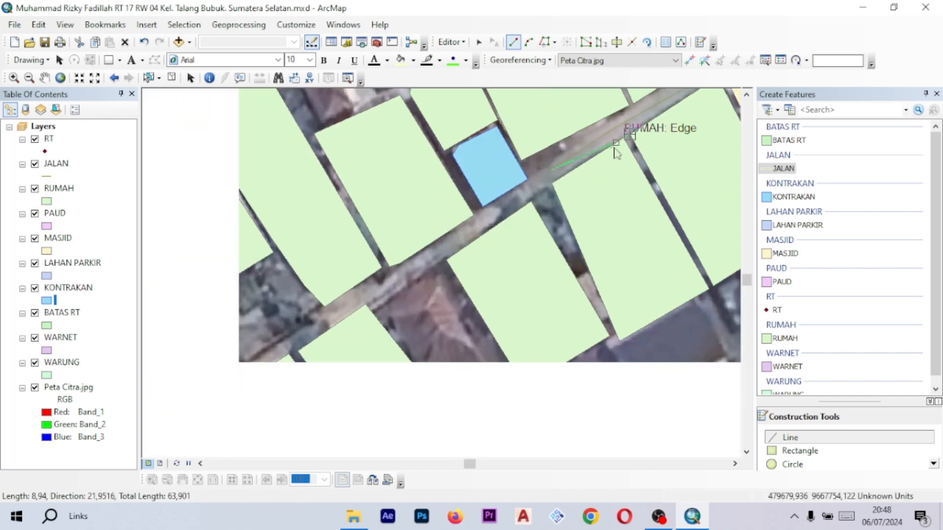
{"action": "left_click", "coordinate": [462, 238]}
{"action": "left_click_drag", "start_coordinate": [462, 237], "coordinate": [563, 184]}
{"action": "left_click", "coordinate": [511, 217]}
{"action": "left_click", "coordinate": [467, 239]}
{"action": "left_click_drag", "start_coordinate": [468, 239], "coordinate": [579, 182]}
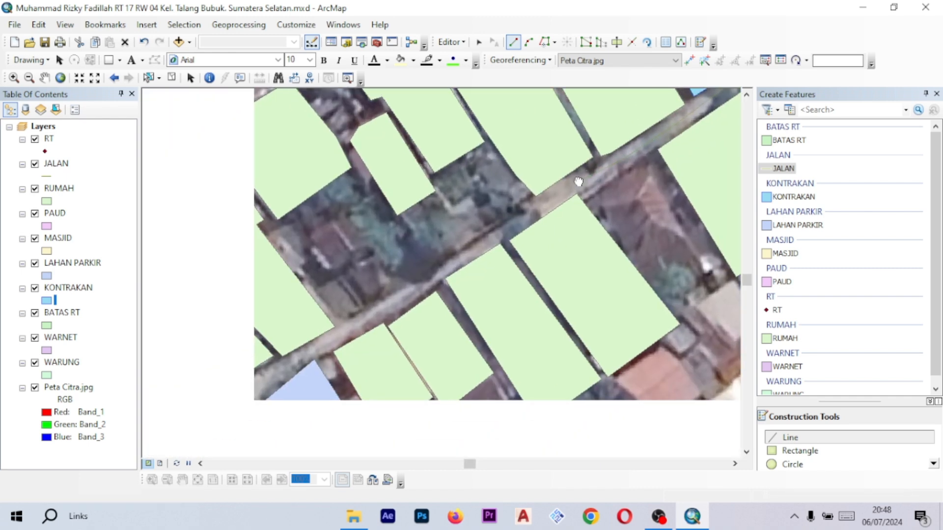
{"action": "double_click", "coordinate": [525, 223]}
- Pan and zoom along the lane to review the digitized JALAN lines
{"action": "left_click_drag", "start_coordinate": [629, 146], "coordinate": [307, 248]}
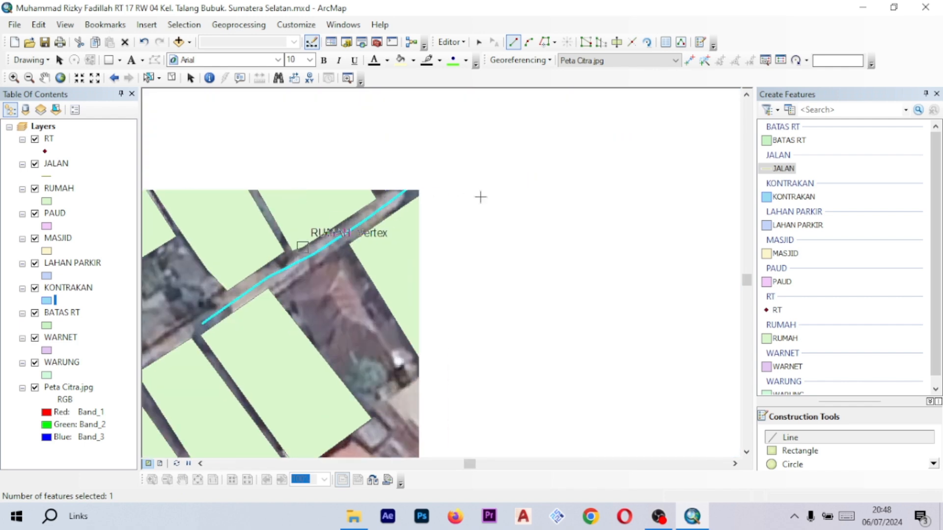
{"action": "scroll", "coordinate": [484, 198], "scroll_direction": "up", "scroll_amount": 2}
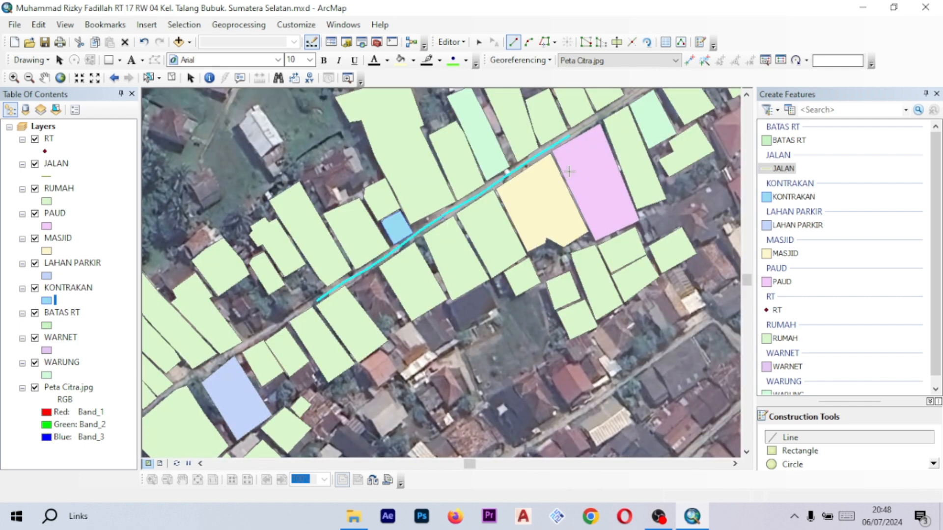
{"action": "scroll", "coordinate": [498, 186], "scroll_direction": "down", "scroll_amount": 2}
{"action": "scroll", "coordinate": [488, 211], "scroll_direction": "down", "scroll_amount": 1}
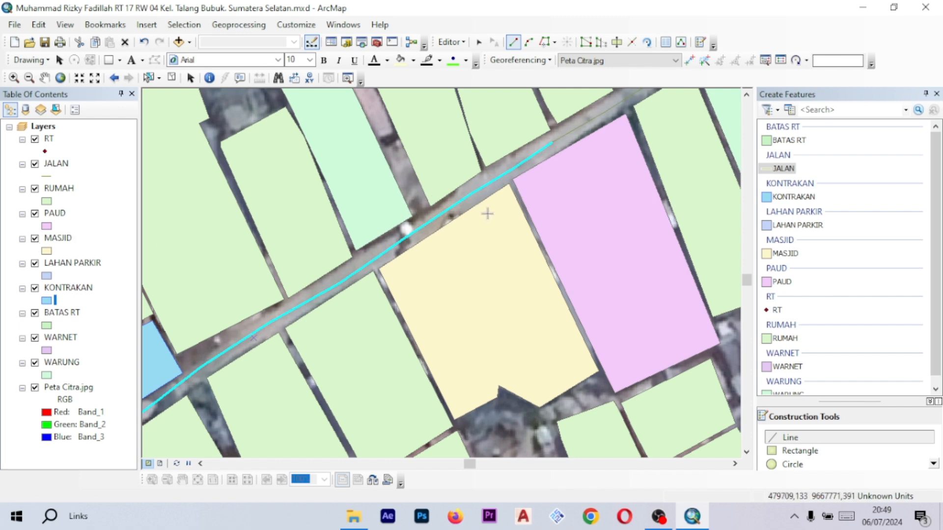
{"action": "left_click_drag", "start_coordinate": [578, 211], "coordinate": [429, 213]}
{"action": "left_click_drag", "start_coordinate": [365, 185], "coordinate": [425, 146]}
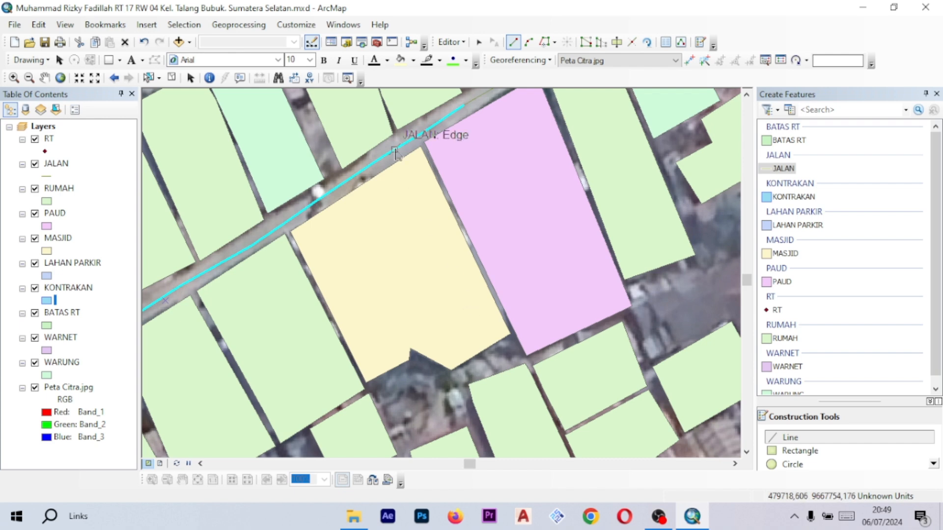
{"action": "left_click_drag", "start_coordinate": [575, 362], "coordinate": [432, 312]}
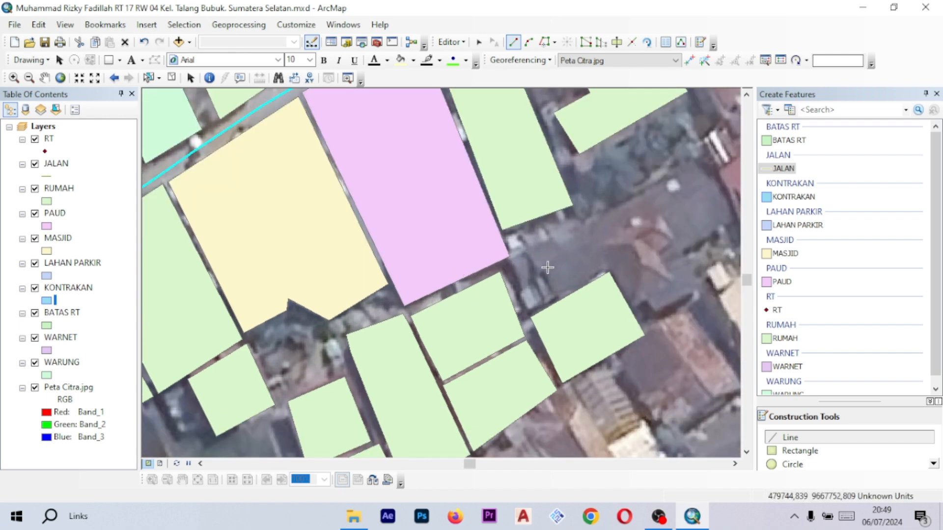
{"action": "scroll", "coordinate": [808, 246], "scroll_direction": "down", "scroll_amount": 1}
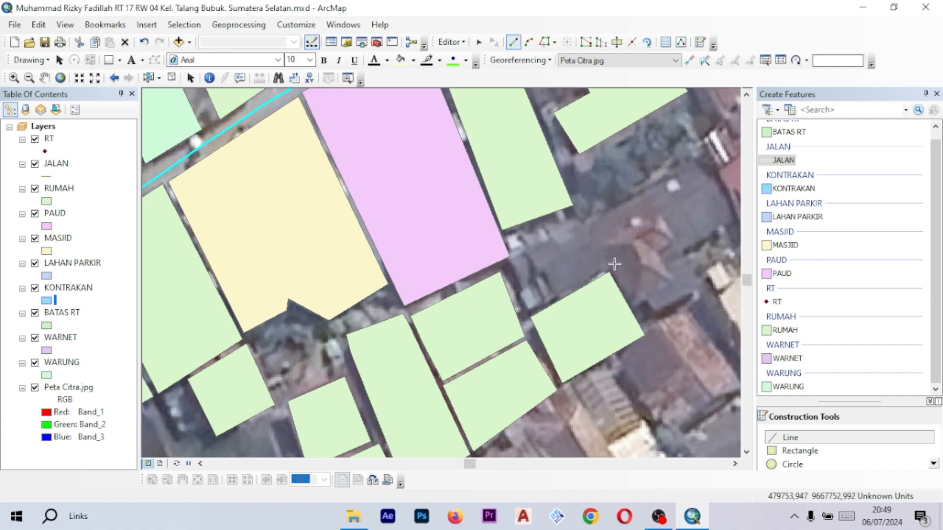
{"action": "left_click_drag", "start_coordinate": [615, 265], "coordinate": [412, 212]}
{"action": "left_click_drag", "start_coordinate": [395, 285], "coordinate": [566, 278]}
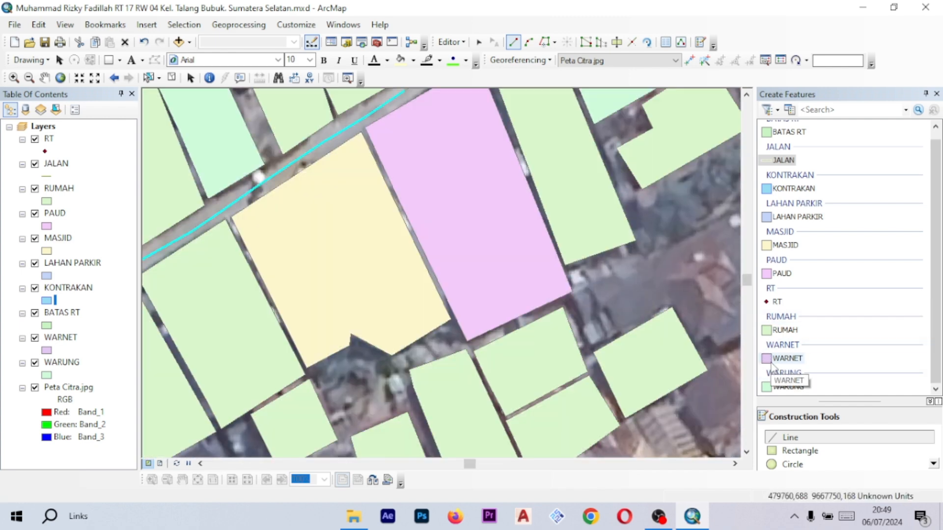
- Digitize a WARNET polygon on the irregular parcel east of the PAUD, tracing its outline vertex by vertex and finishing the sketch
{"action": "left_click", "coordinate": [787, 358]}
{"action": "scroll", "coordinate": [473, 269], "scroll_direction": "up", "scroll_amount": 2}
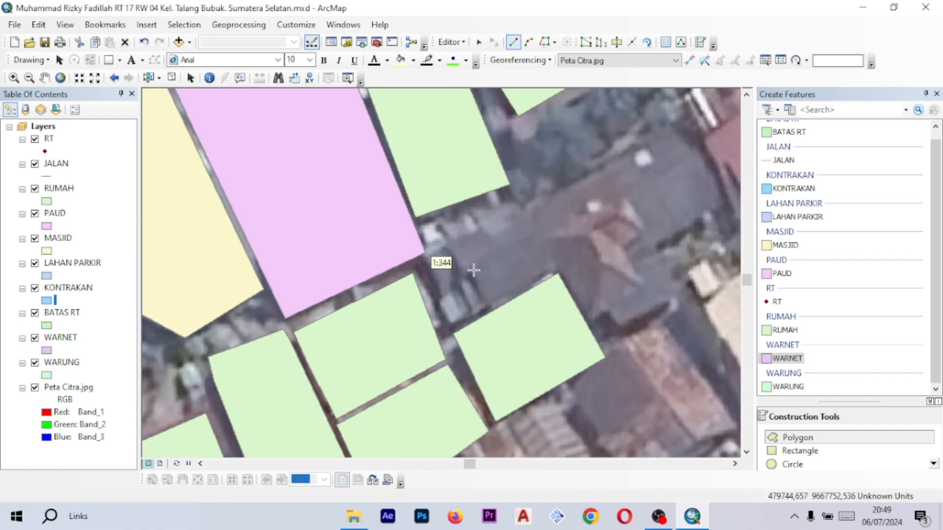
{"action": "scroll", "coordinate": [479, 267], "scroll_direction": "up", "scroll_amount": 1}
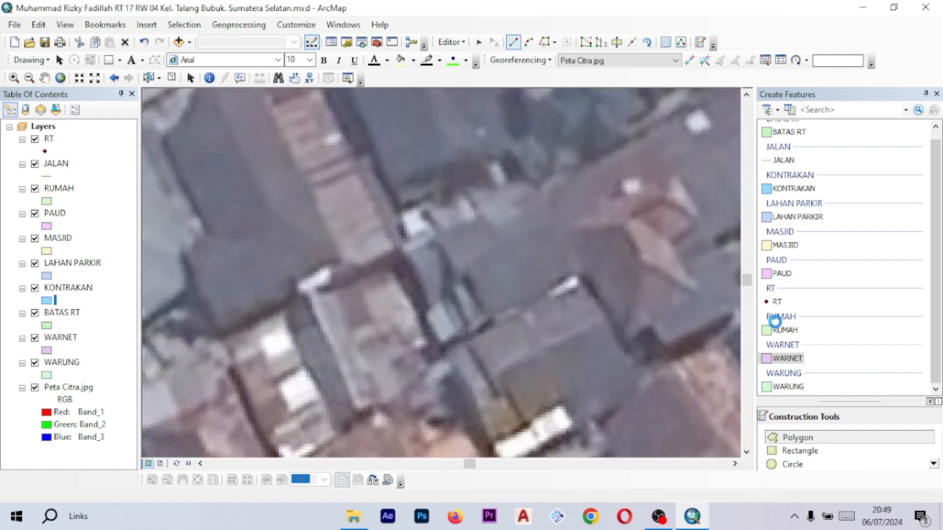
{"action": "left_click", "coordinate": [786, 359]}
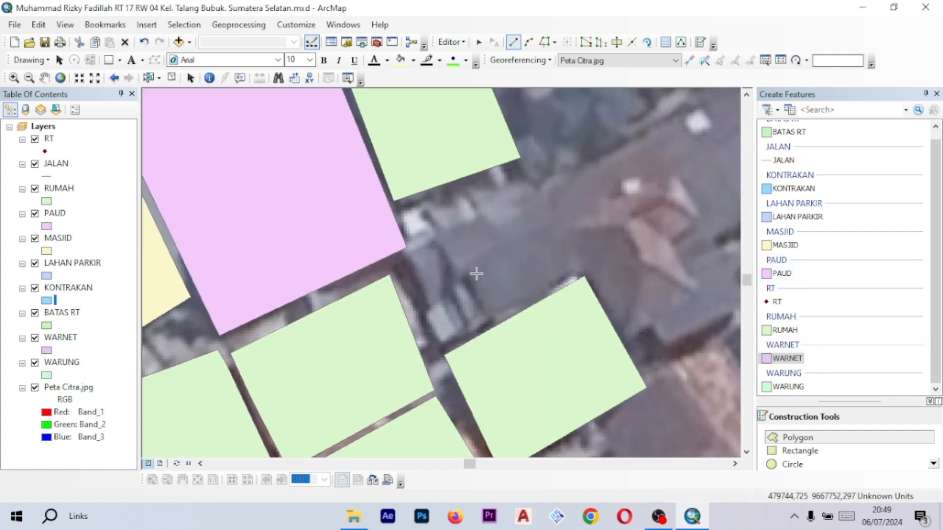
{"action": "left_click_drag", "start_coordinate": [476, 274], "coordinate": [538, 244]}
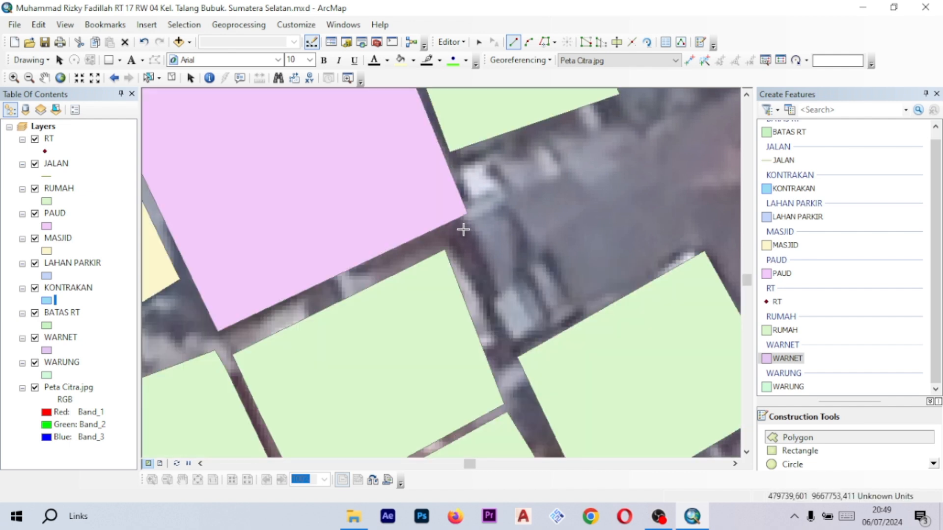
{"action": "scroll", "coordinate": [461, 228], "scroll_direction": "up", "scroll_amount": 1}
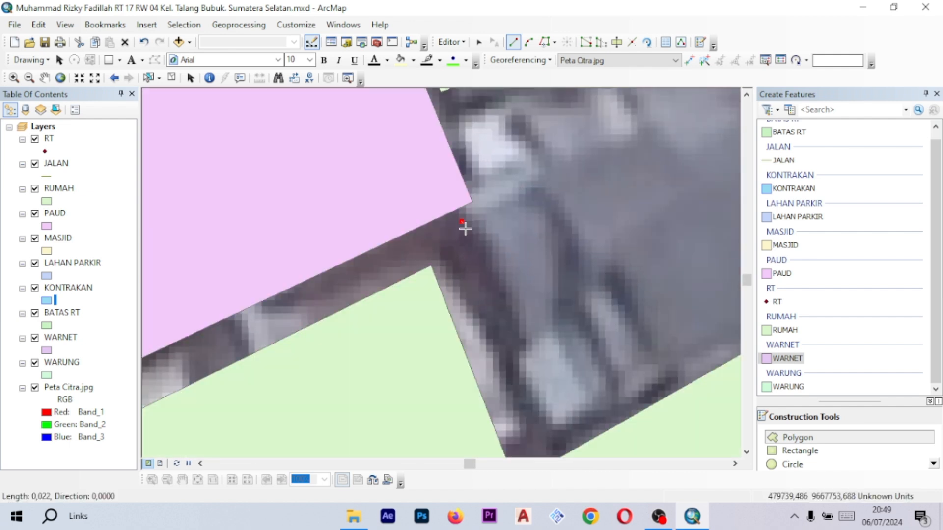
{"action": "scroll", "coordinate": [465, 228], "scroll_direction": "down", "scroll_amount": 1}
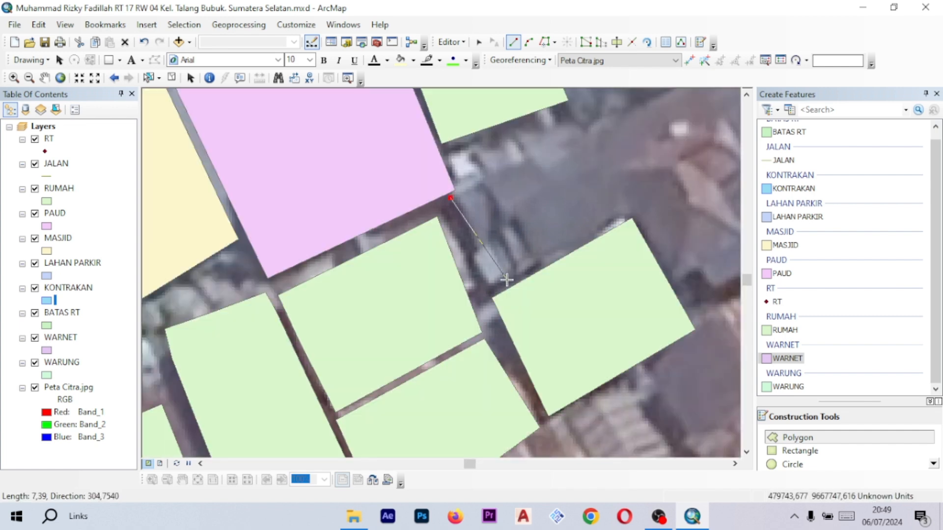
{"action": "scroll", "coordinate": [505, 279], "scroll_direction": "down", "scroll_amount": 1}
{"action": "left_click", "coordinate": [505, 284]}
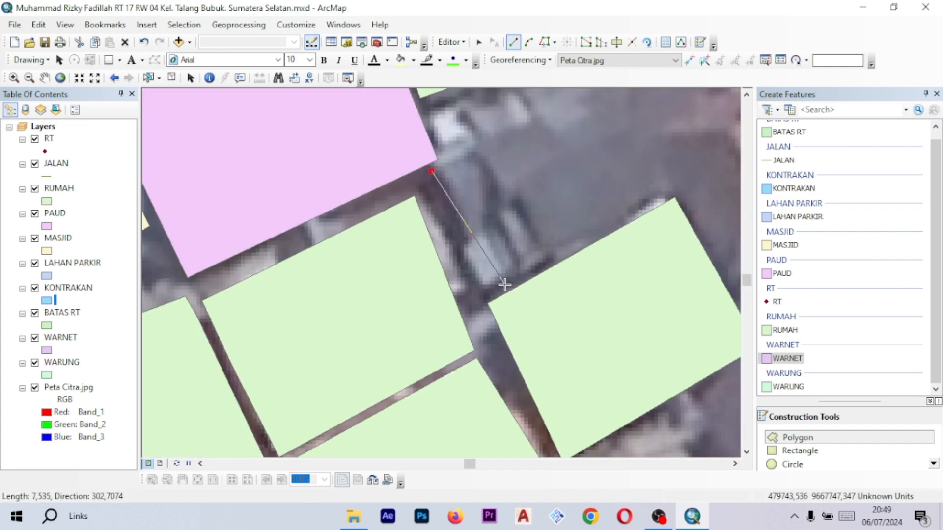
{"action": "scroll", "coordinate": [604, 219], "scroll_direction": "up", "scroll_amount": 2}
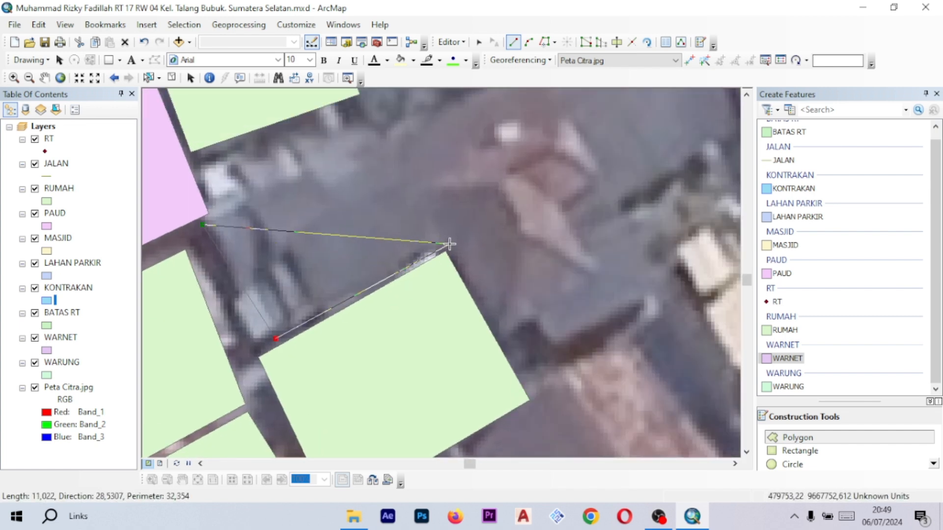
{"action": "left_click", "coordinate": [453, 244]}
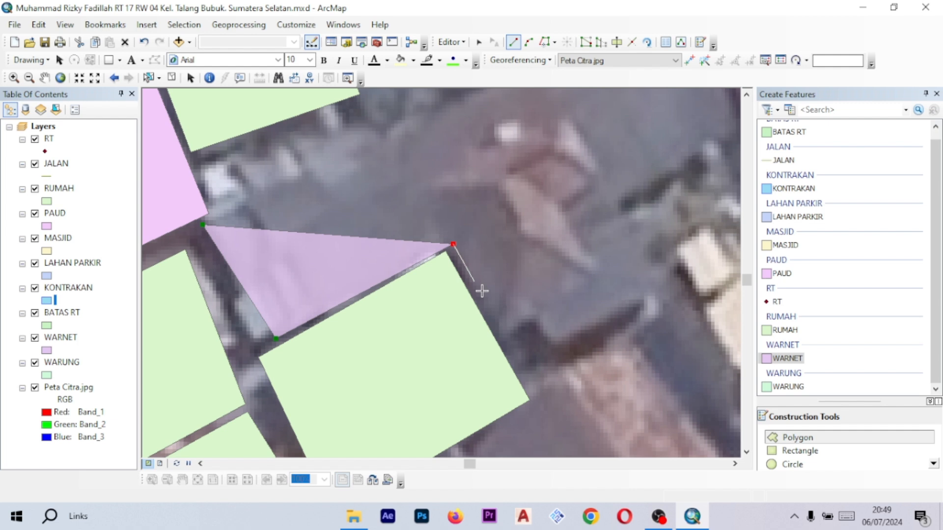
{"action": "left_click", "coordinate": [508, 343]}
{"action": "left_click", "coordinate": [534, 323]}
{"action": "left_click", "coordinate": [552, 348]}
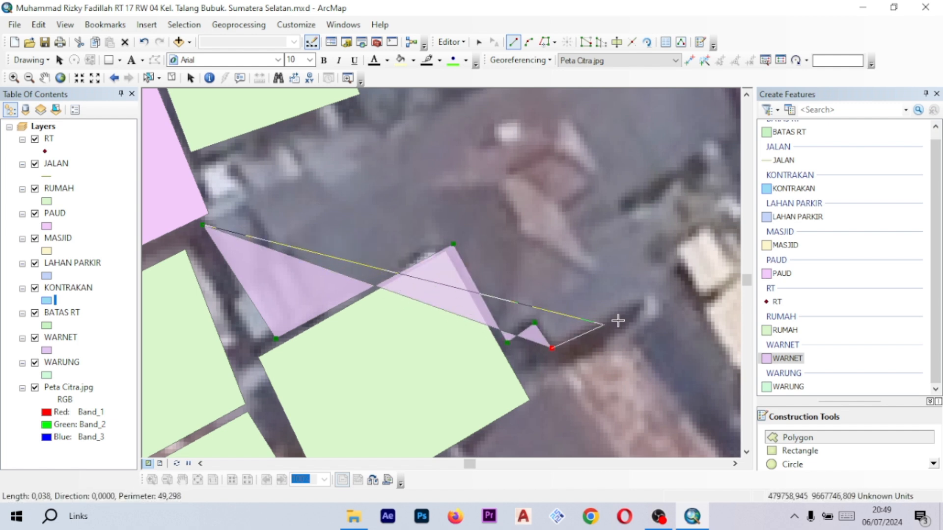
{"action": "left_click", "coordinate": [666, 288]}
{"action": "left_click_drag", "start_coordinate": [639, 212], "coordinate": [316, 267]}
{"action": "scroll", "coordinate": [340, 232], "scroll_direction": "up", "scroll_amount": 1}
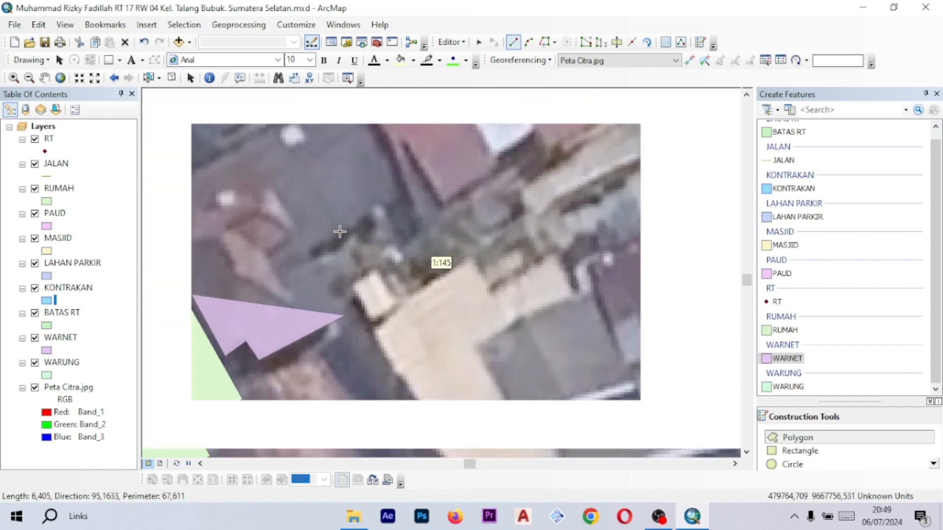
{"action": "mouse_move", "coordinate": [304, 228]}
{"action": "left_mouse_down"}
{"action": "mouse_move", "coordinate": [501, 283]}
{"action": "mouse_move", "coordinate": [549, 280]}
{"action": "left_mouse_up"}
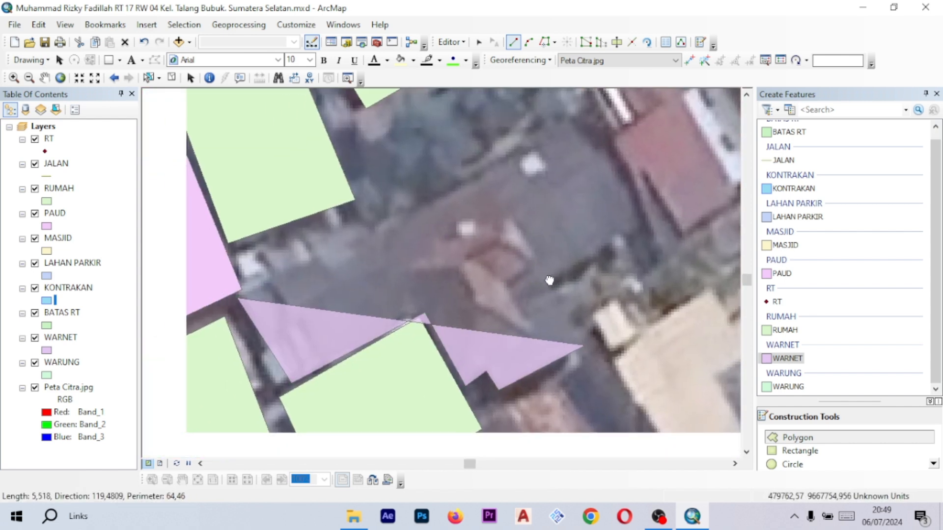
{"action": "left_click", "coordinate": [546, 283]}
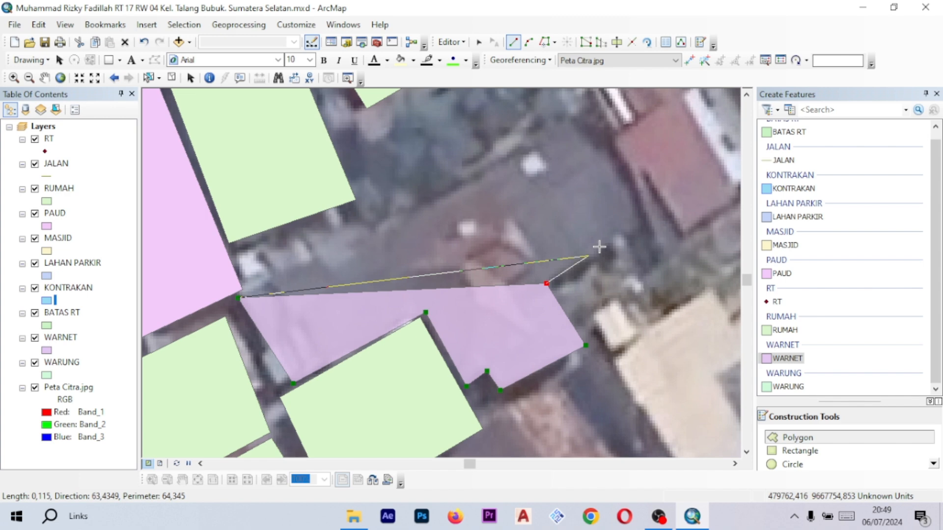
{"action": "left_click", "coordinate": [643, 228]}
{"action": "left_click_drag", "start_coordinate": [629, 207], "coordinate": [652, 283]}
{"action": "left_click", "coordinate": [595, 193]}
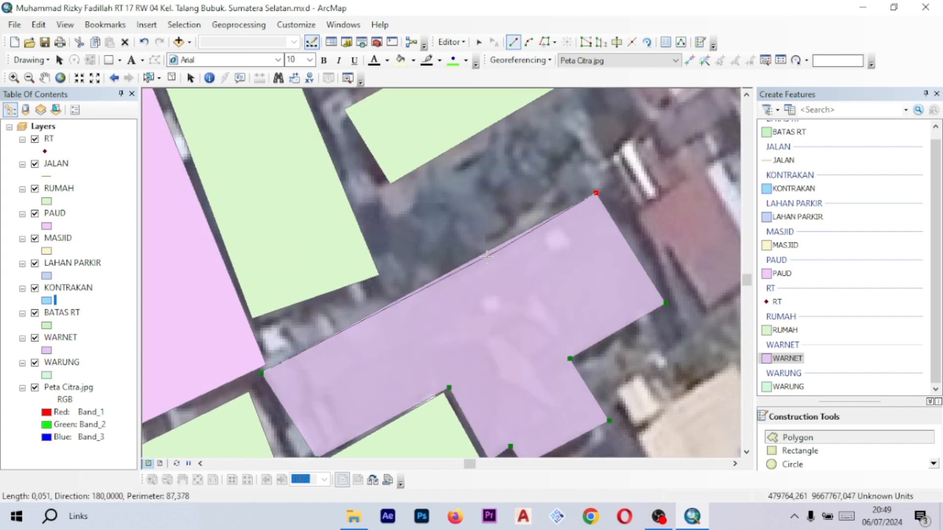
{"action": "double_click", "coordinate": [354, 323]}
- Change the WARNET layer's fill symbol to Sun yellow
{"action": "left_click_drag", "start_coordinate": [380, 319], "coordinate": [465, 265]}
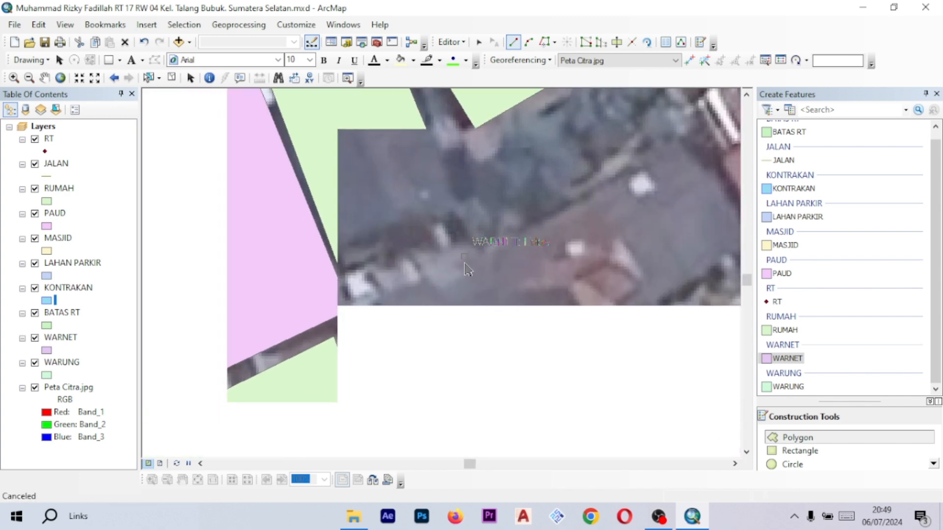
{"action": "scroll", "coordinate": [467, 265], "scroll_direction": "up", "scroll_amount": 5}
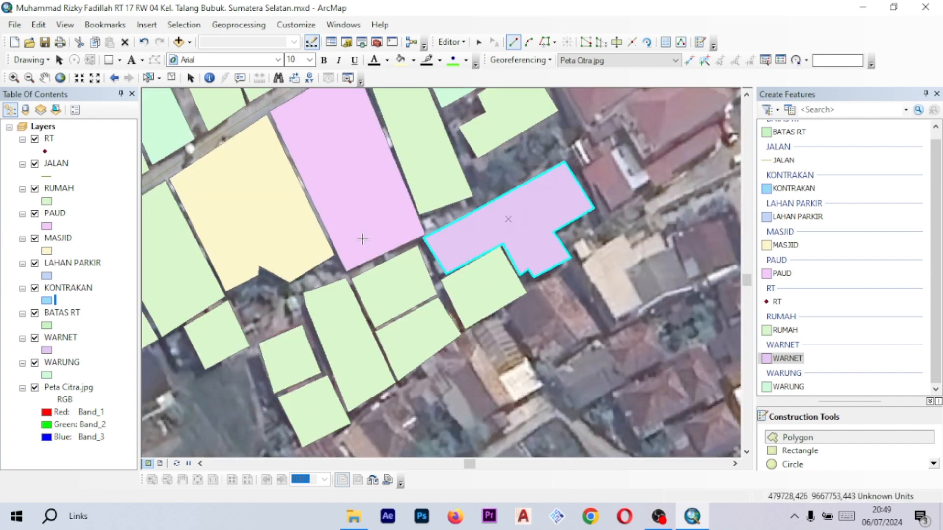
{"action": "left_click_drag", "start_coordinate": [362, 238], "coordinate": [441, 228]}
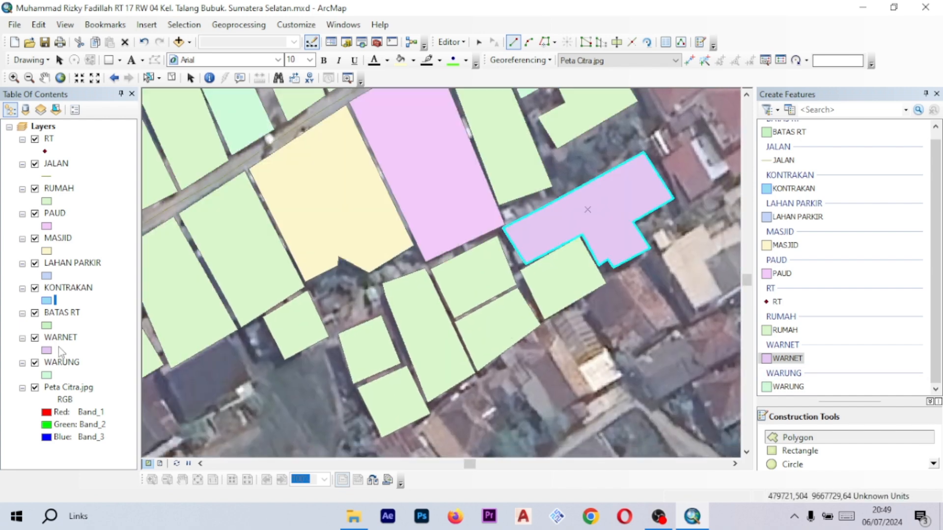
{"action": "left_click_drag", "start_coordinate": [506, 196], "coordinate": [456, 231]}
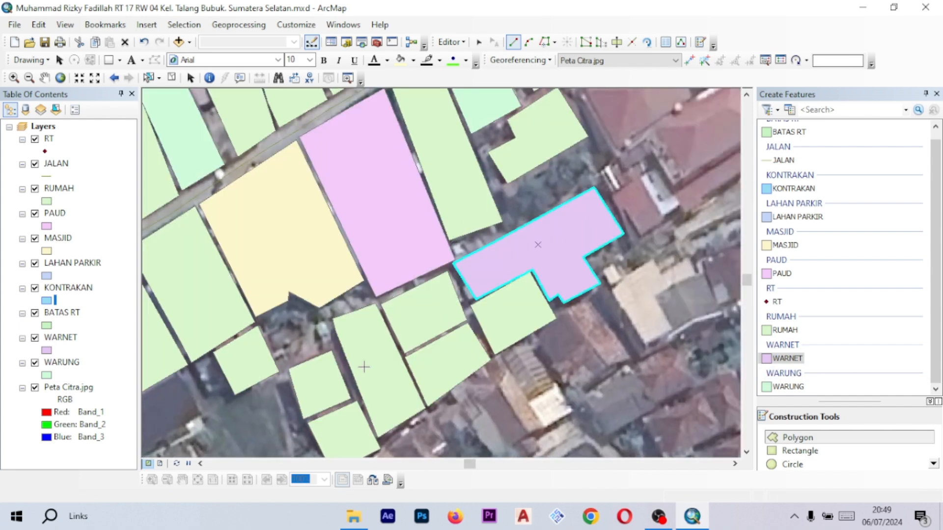
{"action": "left_click", "coordinate": [47, 351]}
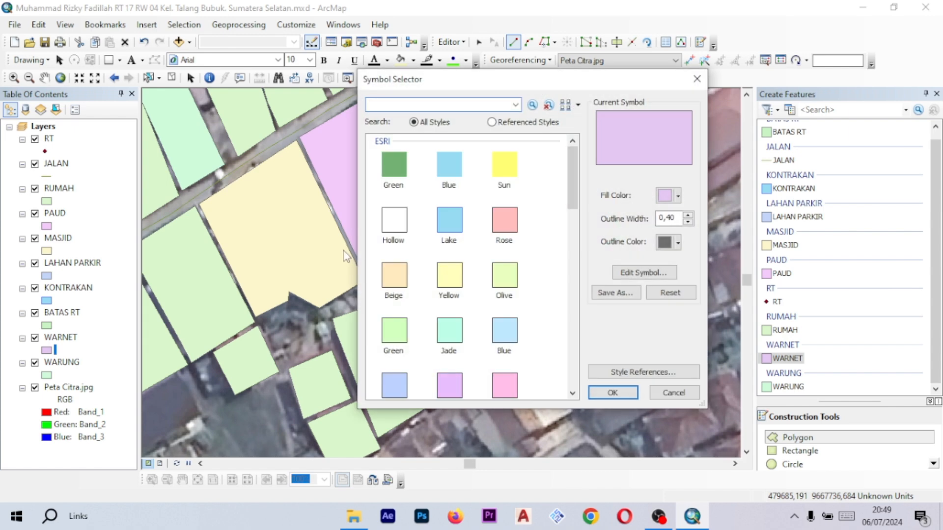
{"action": "scroll", "coordinate": [463, 311], "scroll_direction": "down", "scroll_amount": 5}
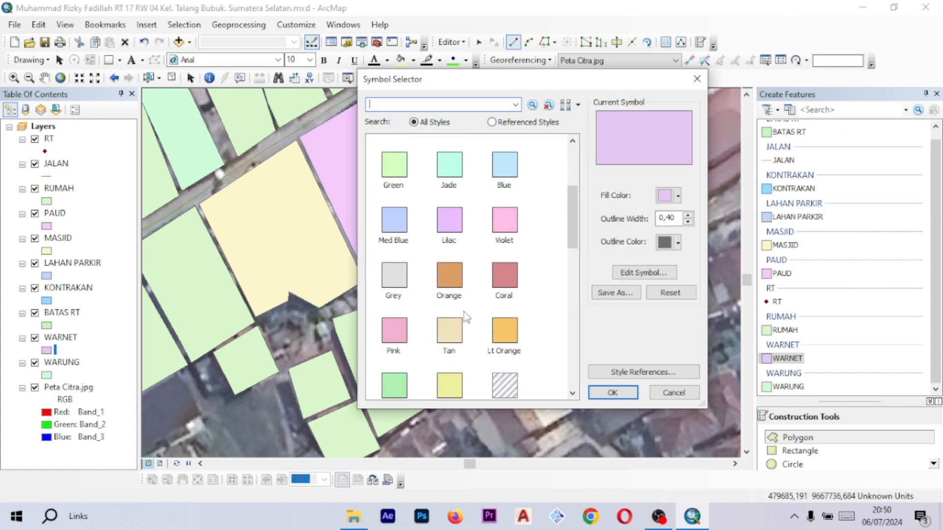
{"action": "scroll", "coordinate": [428, 305], "scroll_direction": "up", "scroll_amount": 4}
{"action": "scroll", "coordinate": [429, 306], "scroll_direction": "up", "scroll_amount": 2}
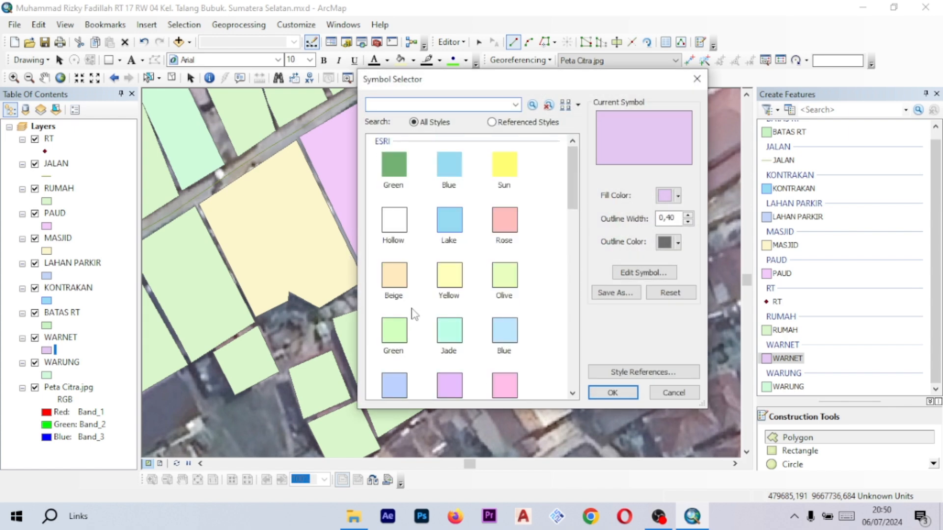
{"action": "left_click", "coordinate": [506, 169]}
{"action": "left_click", "coordinate": [613, 392]}
- Pan and zoom around the MASJID and PAUD parcels to inspect the lane and the JALAN line
{"action": "scroll", "coordinate": [375, 234], "scroll_direction": "down", "scroll_amount": 3}
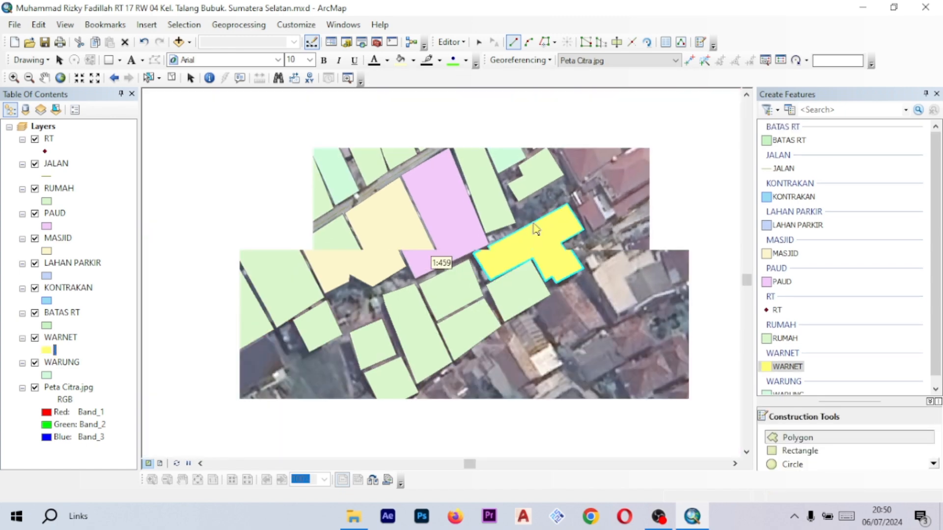
{"action": "left_click_drag", "start_coordinate": [317, 242], "coordinate": [540, 182]}
{"action": "scroll", "coordinate": [539, 187], "scroll_direction": "down", "scroll_amount": 1}
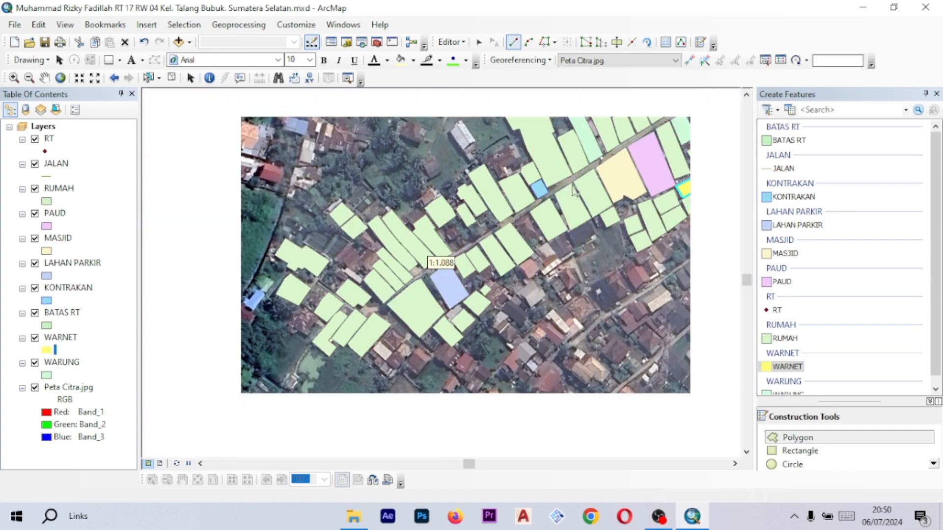
{"action": "left_click_drag", "start_coordinate": [624, 165], "coordinate": [512, 216]}
{"action": "scroll", "coordinate": [513, 216], "scroll_direction": "down", "scroll_amount": 1}
{"action": "scroll", "coordinate": [513, 216], "scroll_direction": "up", "scroll_amount": 3}
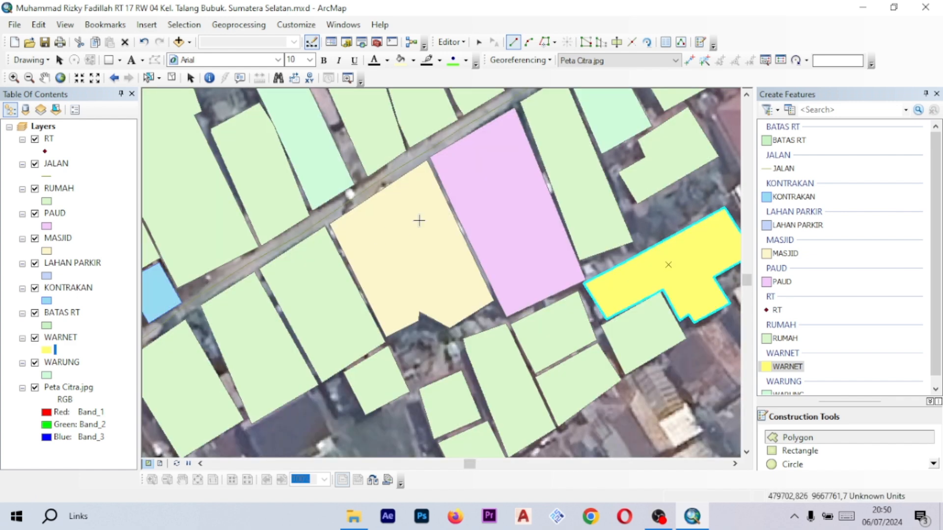
{"action": "left_click_drag", "start_coordinate": [417, 220], "coordinate": [504, 188]}
{"action": "left_click_drag", "start_coordinate": [598, 114], "coordinate": [450, 202]}
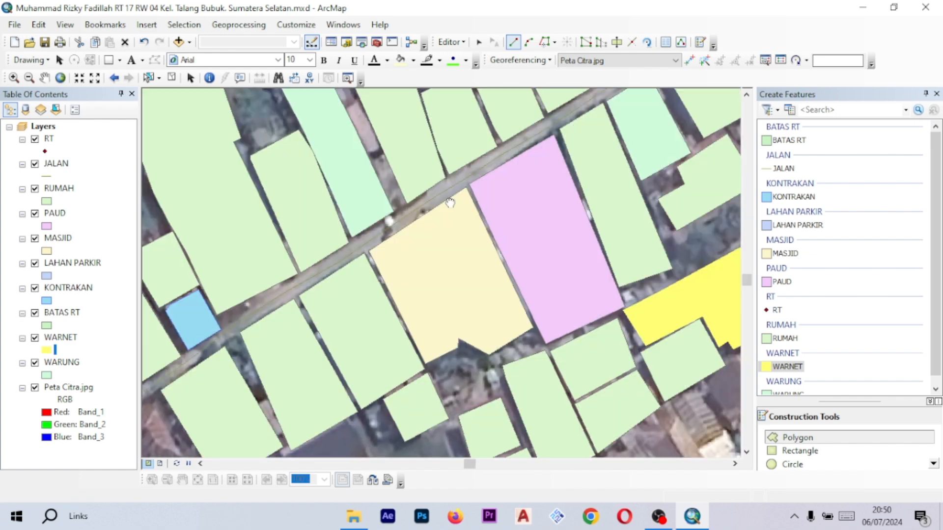
{"action": "scroll", "coordinate": [451, 202], "scroll_direction": "up", "scroll_amount": 2}
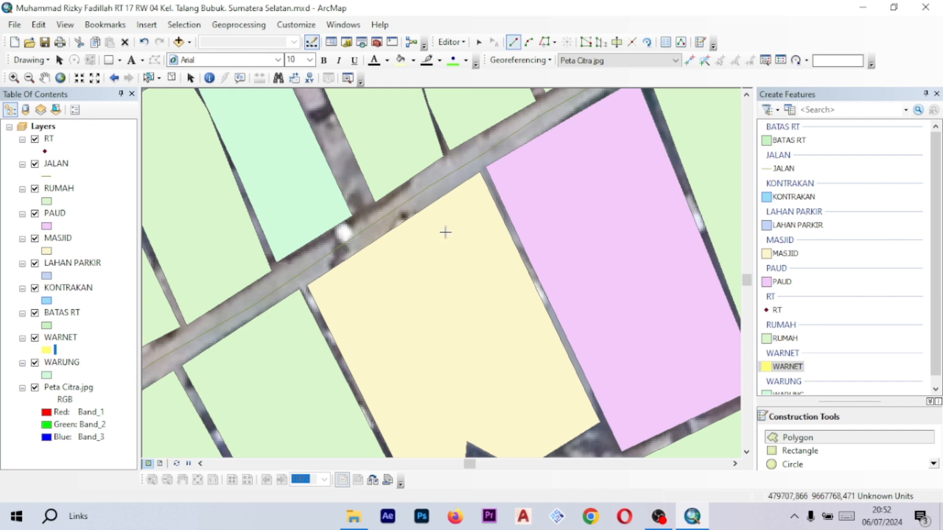
{"action": "left_click_drag", "start_coordinate": [513, 183], "coordinate": [487, 209]}
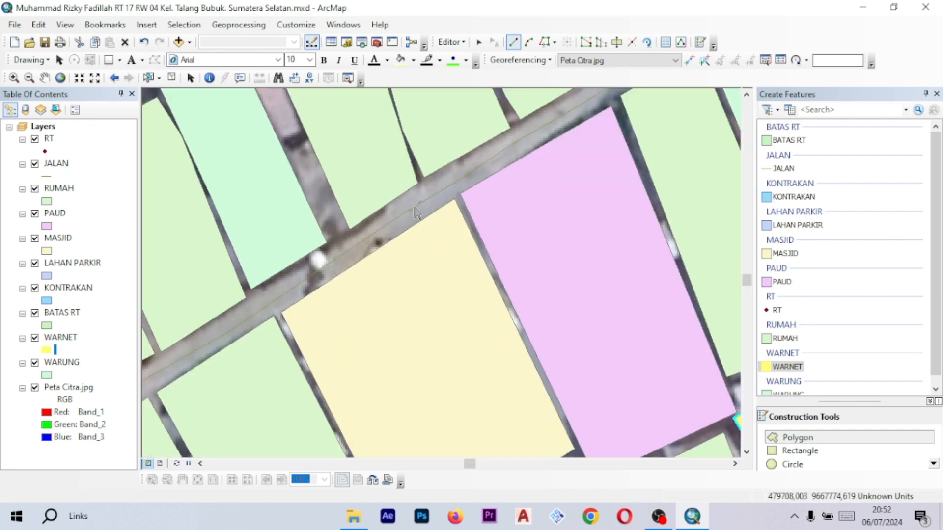
{"action": "left_click_drag", "start_coordinate": [413, 220], "coordinate": [497, 184]}
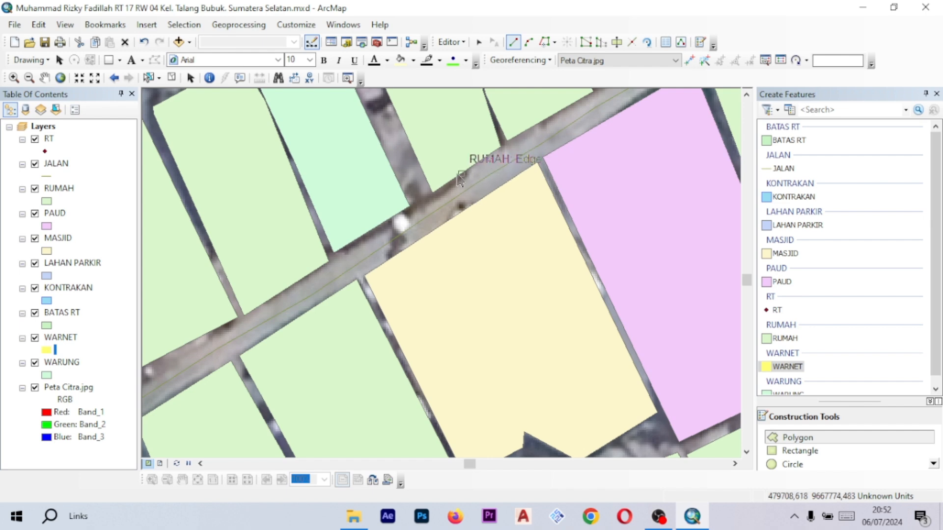
{"action": "scroll", "coordinate": [506, 169], "scroll_direction": "up", "scroll_amount": 2}
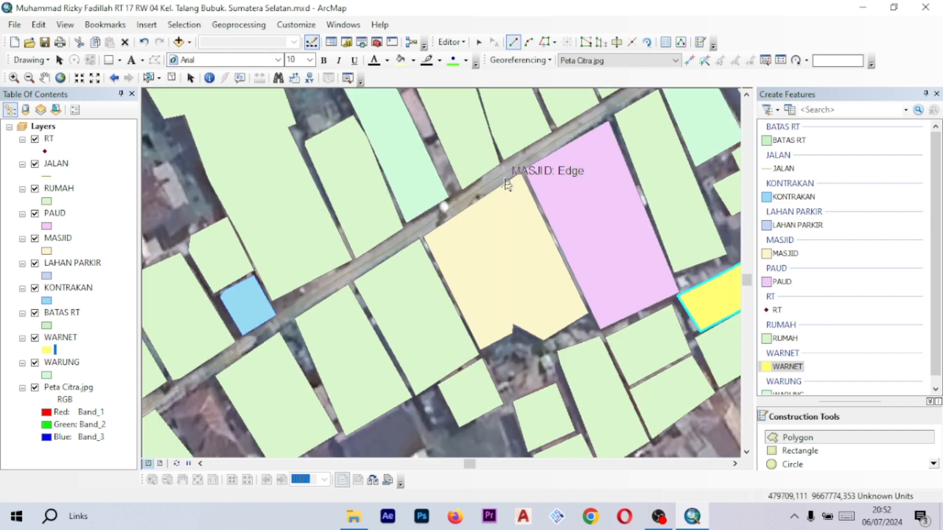
{"action": "scroll", "coordinate": [506, 181], "scroll_direction": "down", "scroll_amount": 1}
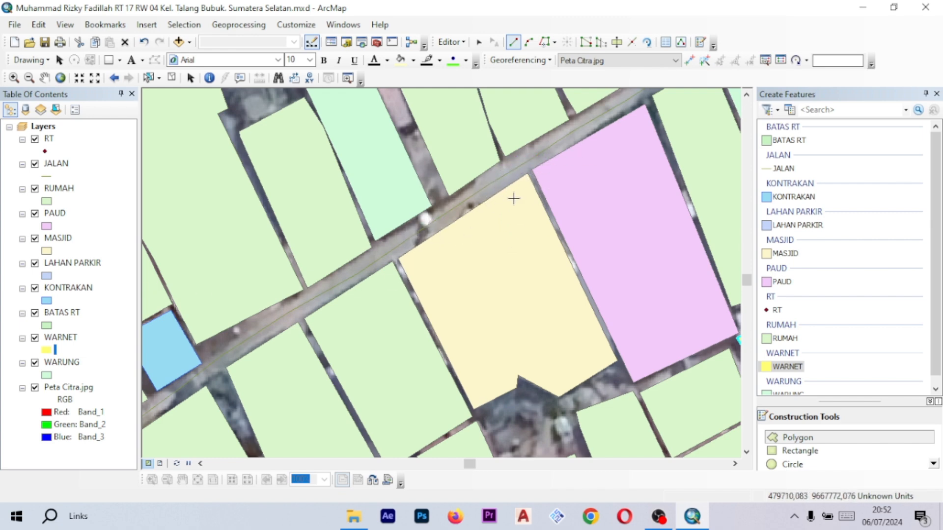
{"action": "scroll", "coordinate": [521, 203], "scroll_direction": "down", "scroll_amount": 3}
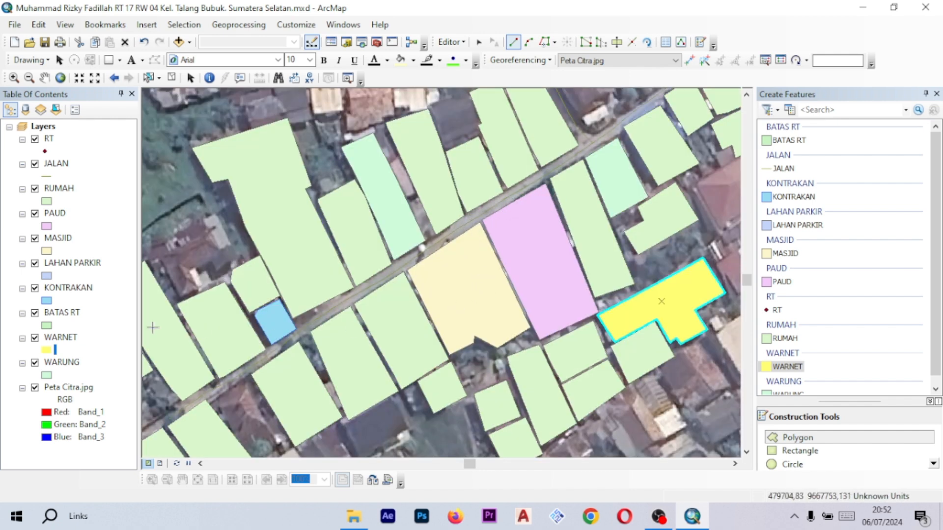
- Turn off the MASJID layer and pan along the lane to inspect the imagery beneath the mosque parcel
{"action": "left_click", "coordinate": [34, 239]}
{"action": "scroll", "coordinate": [453, 232], "scroll_direction": "up", "scroll_amount": 3}
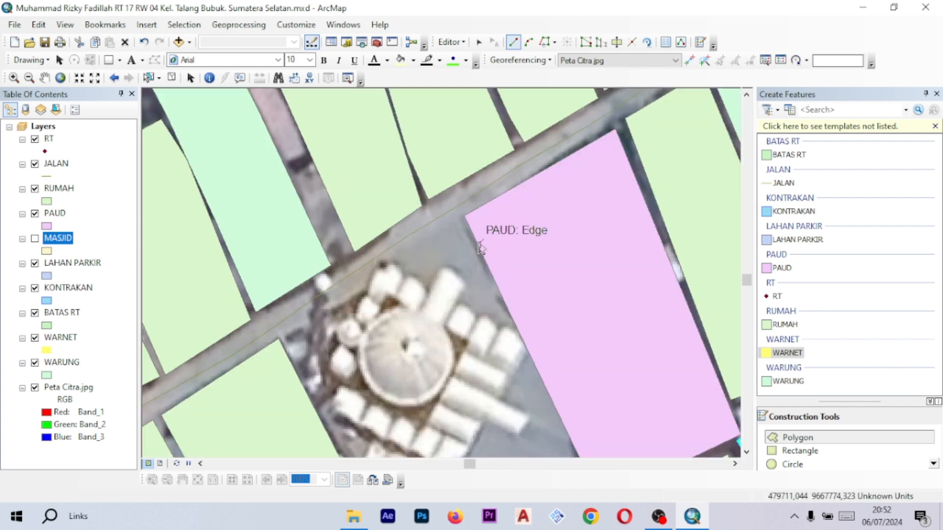
{"action": "left_click_drag", "start_coordinate": [444, 226], "coordinate": [415, 225]}
{"action": "left_click_drag", "start_coordinate": [481, 299], "coordinate": [427, 256]}
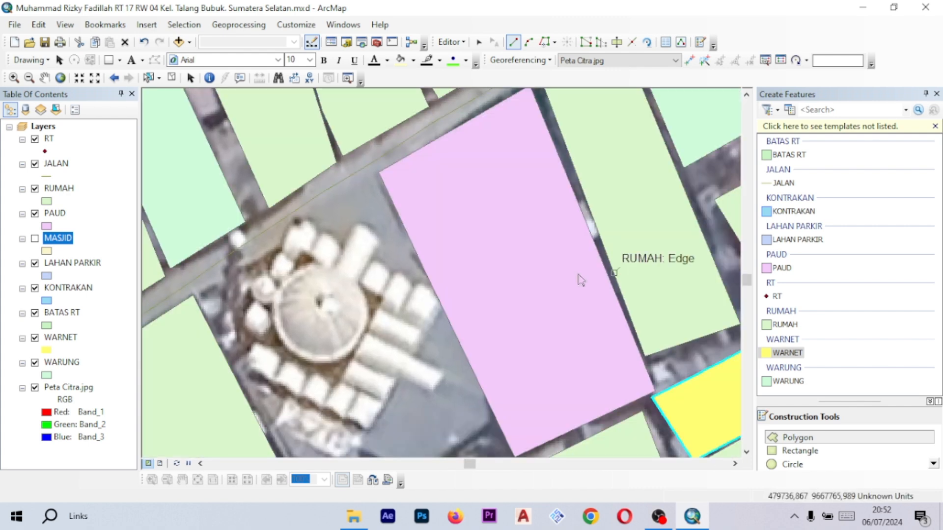
{"action": "left_click_drag", "start_coordinate": [350, 266], "coordinate": [488, 205]}
{"action": "left_click_drag", "start_coordinate": [480, 143], "coordinate": [438, 206]}
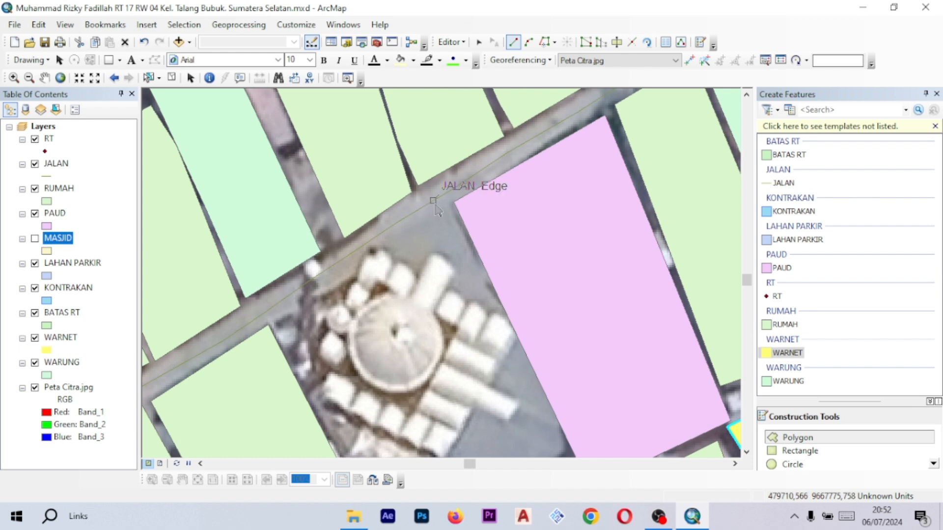
{"action": "left_click_drag", "start_coordinate": [460, 275], "coordinate": [444, 214]}
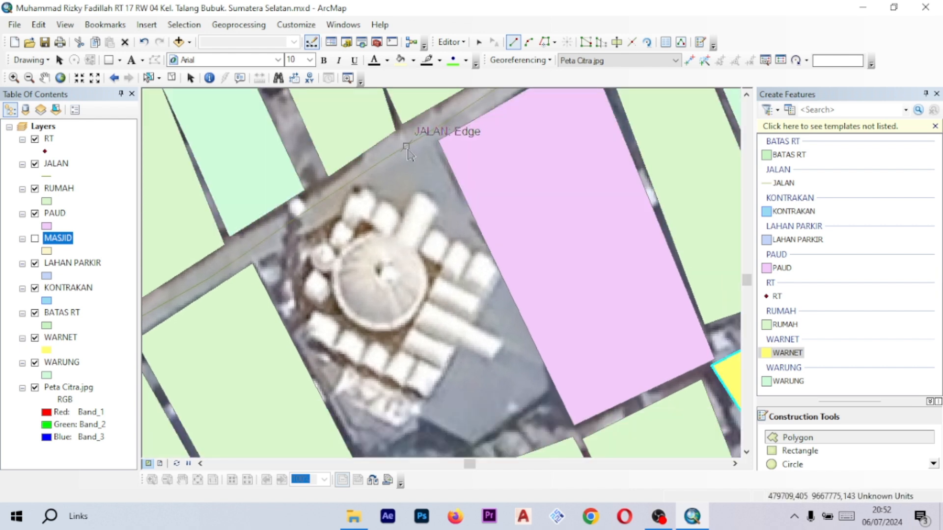
{"action": "left_click", "coordinate": [401, 149]}
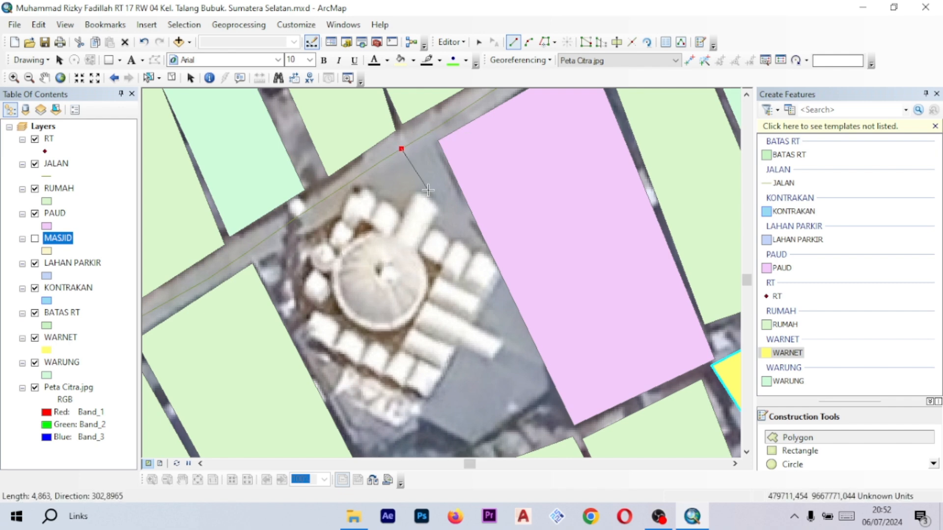
{"action": "left_click", "coordinate": [428, 190]}
{"action": "left_click", "coordinate": [471, 263]}
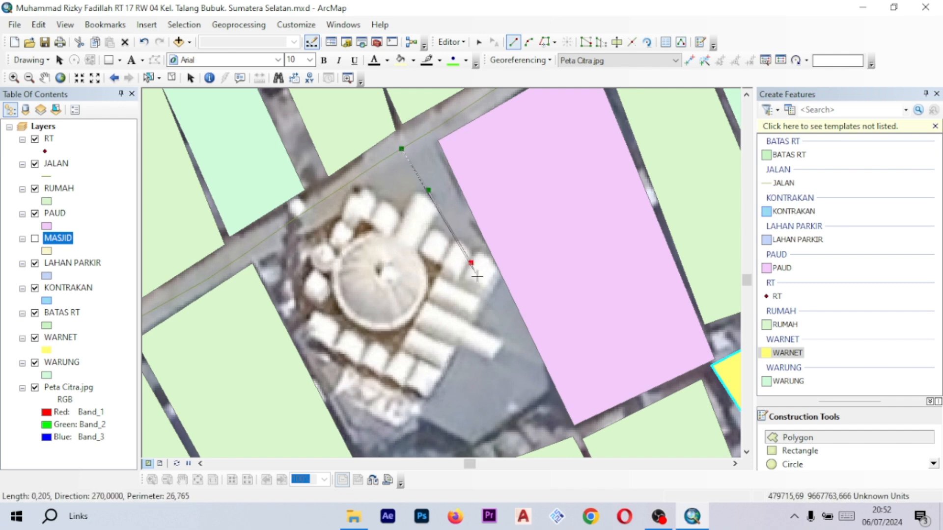
{"action": "left_click", "coordinate": [511, 343]}
{"action": "left_click_drag", "start_coordinate": [510, 348], "coordinate": [506, 276]}
{"action": "left_click_drag", "start_coordinate": [516, 327], "coordinate": [516, 270]}
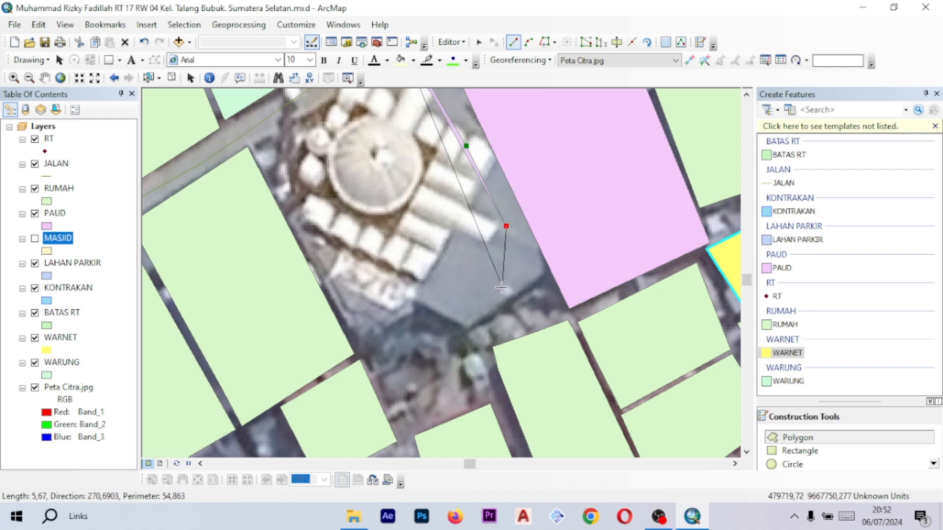
{"action": "left_click", "coordinate": [478, 297]}
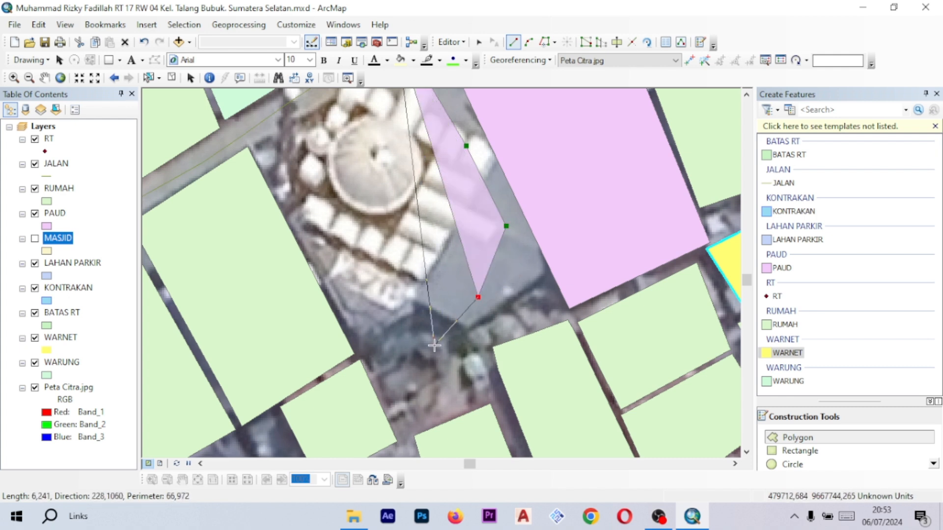
{"action": "left_click_drag", "start_coordinate": [434, 345], "coordinate": [444, 332]}
{"action": "left_click", "coordinate": [439, 335]}
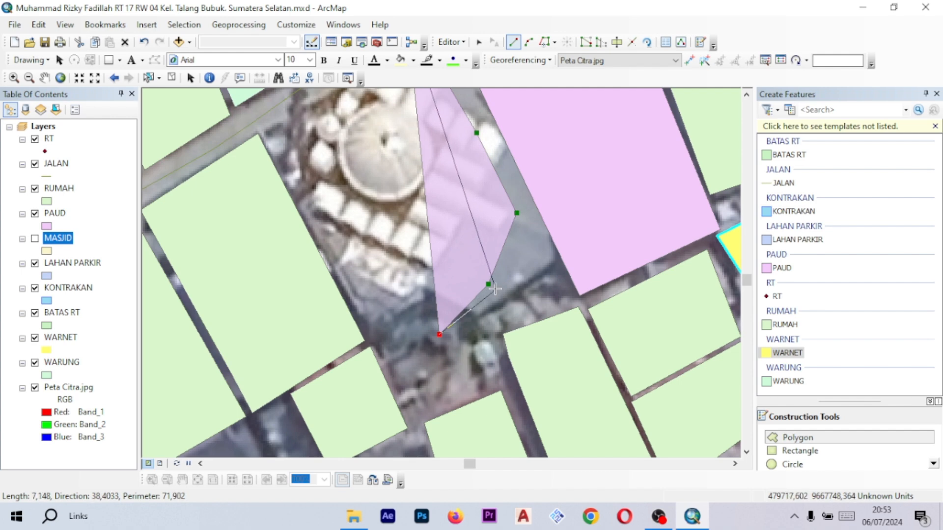
{"action": "left_click_drag", "start_coordinate": [401, 184], "coordinate": [496, 228]}
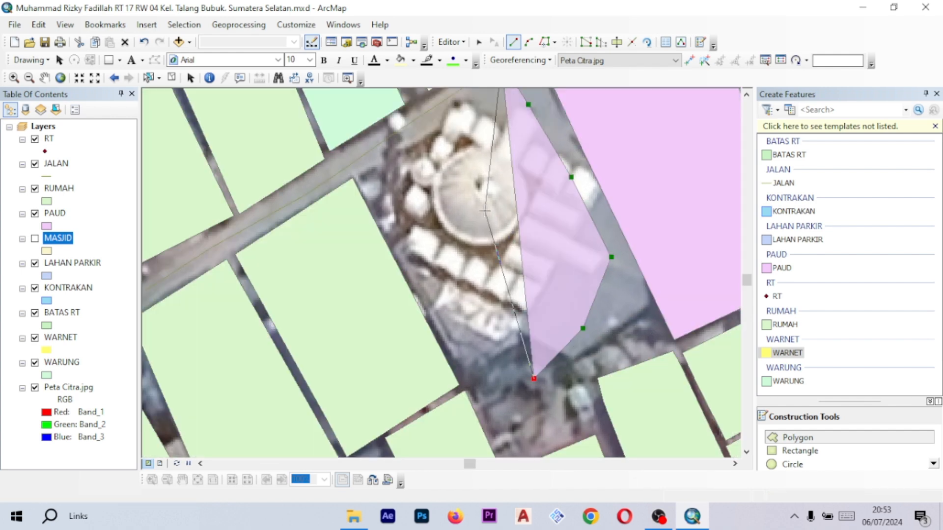
{"action": "left_click_drag", "start_coordinate": [532, 194], "coordinate": [485, 284]}
{"action": "key", "text": "ctrl+z"}
{"action": "key", "text": "ctrl+z"}
{"action": "key", "text": "ctrl+z"}
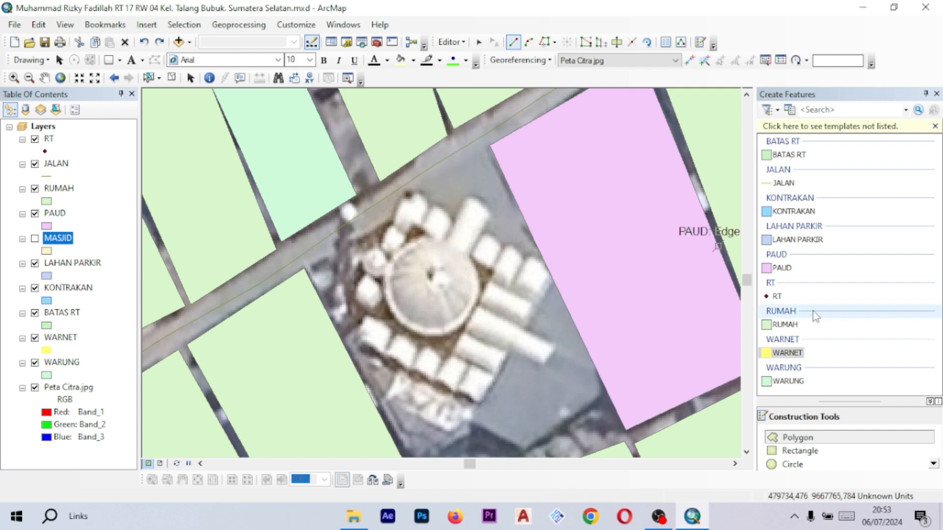
- Digitize a JALAN line from the main road down the east side of the mosque to the lane behind it
{"action": "left_click", "coordinate": [783, 183]}
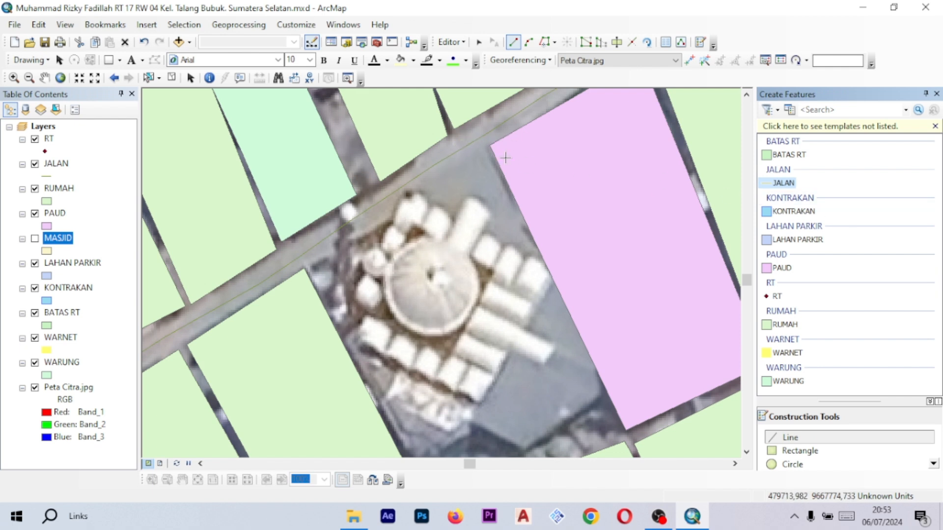
{"action": "left_click", "coordinate": [459, 150]}
{"action": "left_click", "coordinate": [484, 203]}
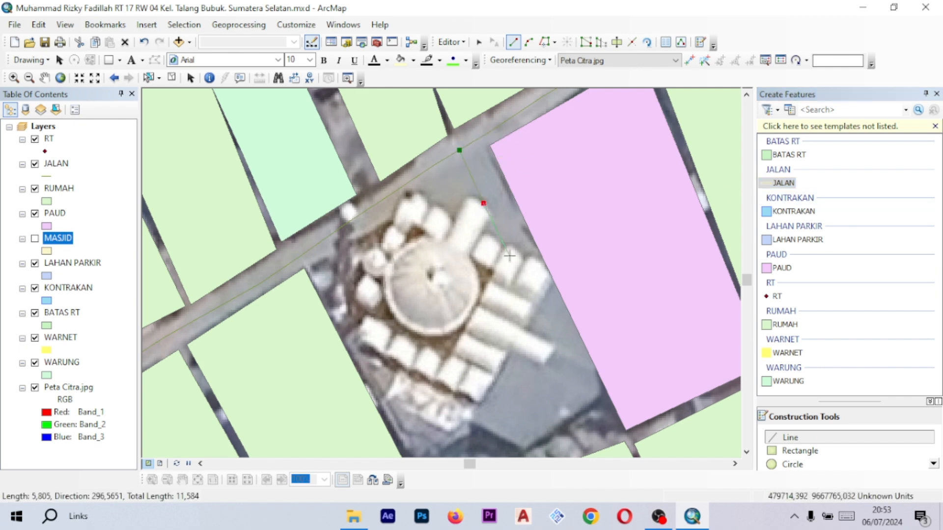
{"action": "left_click", "coordinate": [526, 266]}
{"action": "left_click", "coordinate": [547, 324]}
{"action": "key", "text": "Down"}
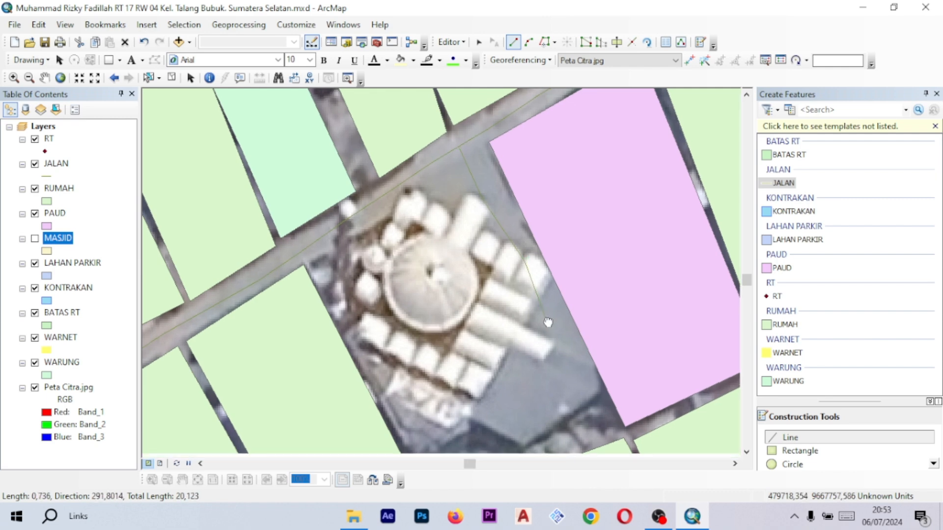
{"action": "left_click", "coordinate": [545, 284]}
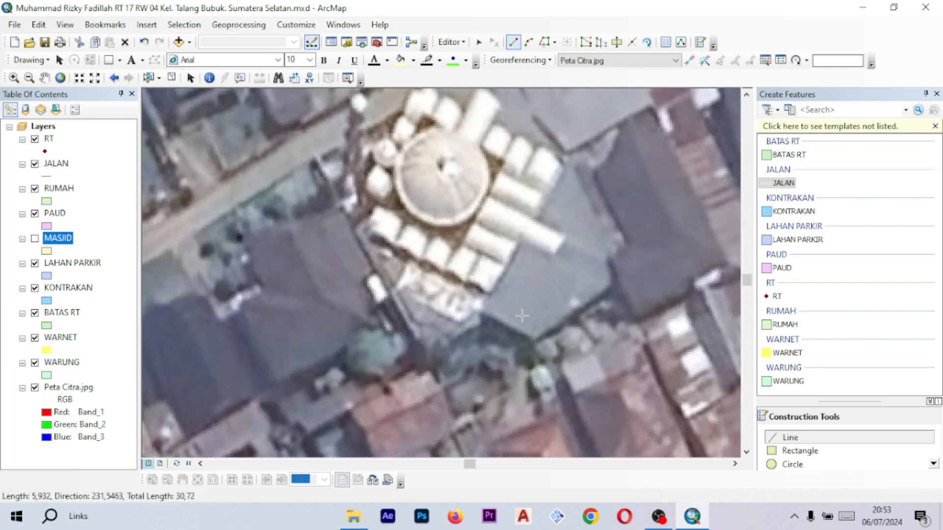
{"action": "left_click", "coordinate": [521, 315]}
{"action": "left_click_drag", "start_coordinate": [491, 350], "coordinate": [505, 335]}
{"action": "left_click", "coordinate": [504, 335]}
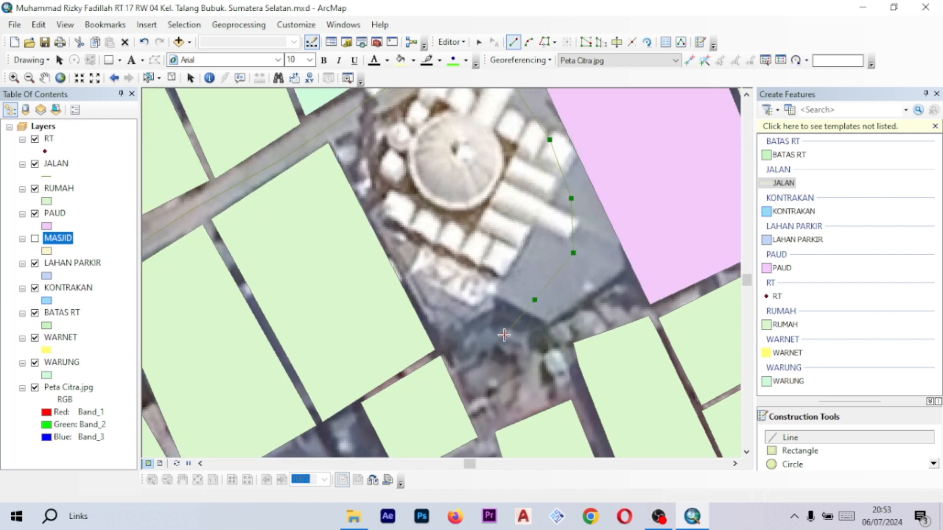
{"action": "double_click", "coordinate": [504, 335]}
{"action": "mouse_move", "coordinate": [554, 304]}
{"action": "left_mouse_down"}
{"action": "mouse_move", "coordinate": [497, 280]}
{"action": "mouse_move", "coordinate": [449, 291]}
{"action": "left_mouse_up"}
- Digitize a JALAN line continuing from that end eastward along the lane past the PAUD to the WARNET parcel
{"action": "left_click", "coordinate": [456, 230]}
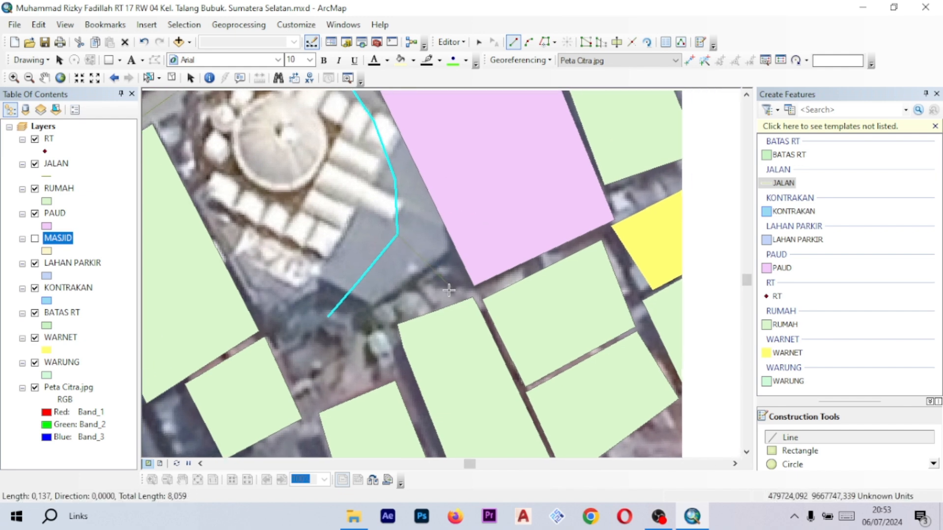
{"action": "scroll", "coordinate": [451, 293], "scroll_direction": "up", "scroll_amount": 1}
{"action": "scroll", "coordinate": [497, 291], "scroll_direction": "up", "scroll_amount": 1}
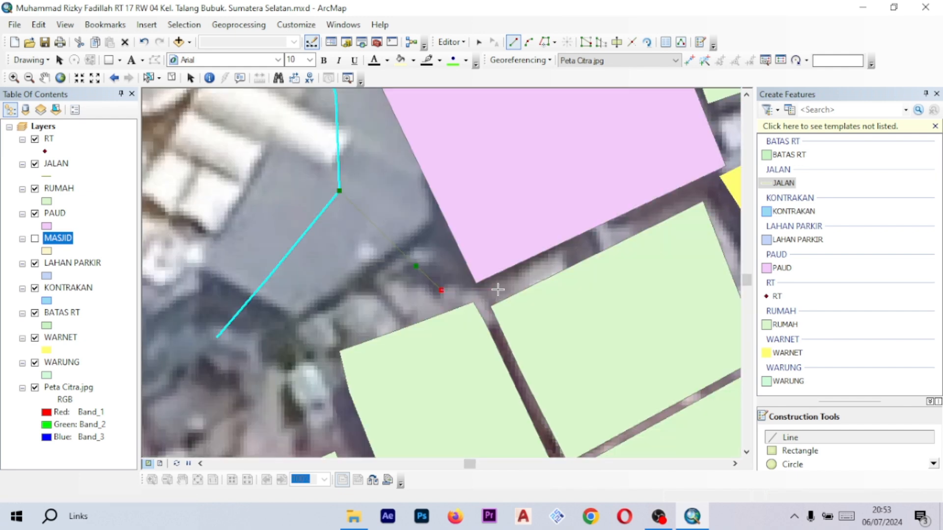
{"action": "left_click", "coordinate": [498, 290]}
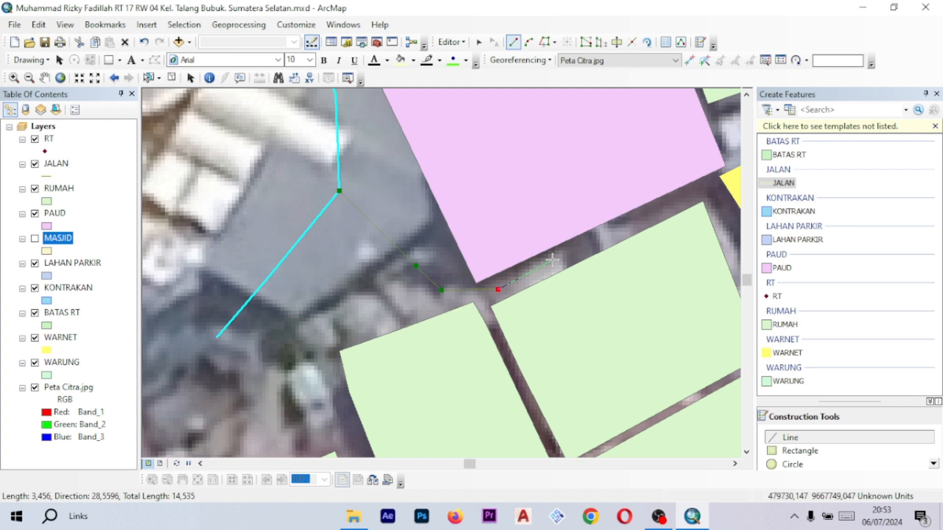
{"action": "left_click", "coordinate": [578, 251]}
{"action": "left_click_drag", "start_coordinate": [602, 237], "coordinate": [494, 275]}
{"action": "left_click", "coordinate": [546, 249]}
{"action": "left_click_drag", "start_coordinate": [547, 249], "coordinate": [498, 260]}
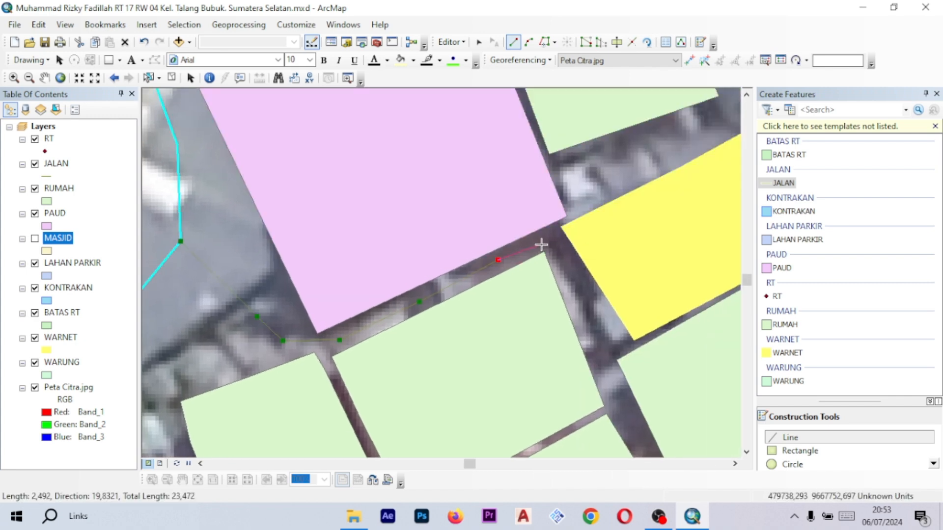
{"action": "double_click", "coordinate": [543, 245]}
- Digitize a JALAN line along the main lane south-west from the houses west of the mosque to the lane's western end
{"action": "scroll", "coordinate": [569, 284], "scroll_direction": "down", "scroll_amount": 4}
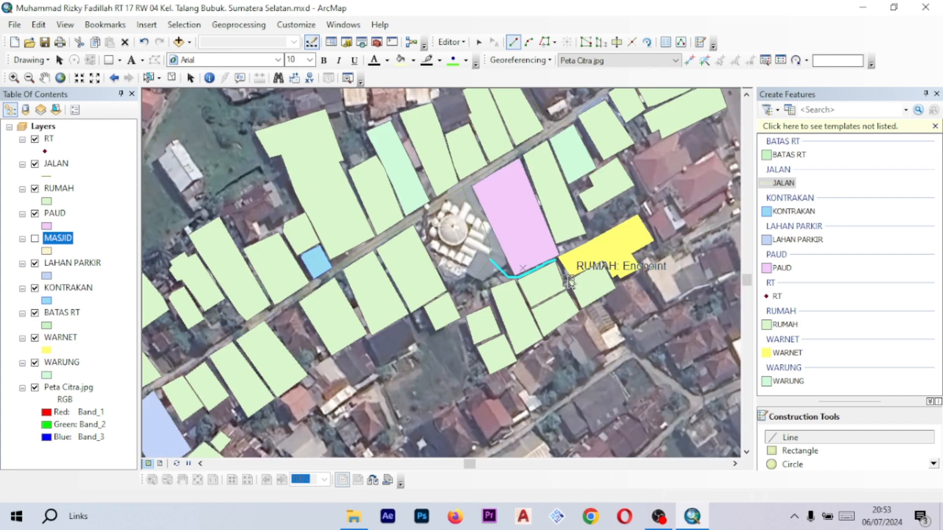
{"action": "mouse_move", "coordinate": [527, 237]}
{"action": "left_mouse_down"}
{"action": "mouse_move", "coordinate": [449, 255]}
{"action": "mouse_move", "coordinate": [526, 253]}
{"action": "left_mouse_up"}
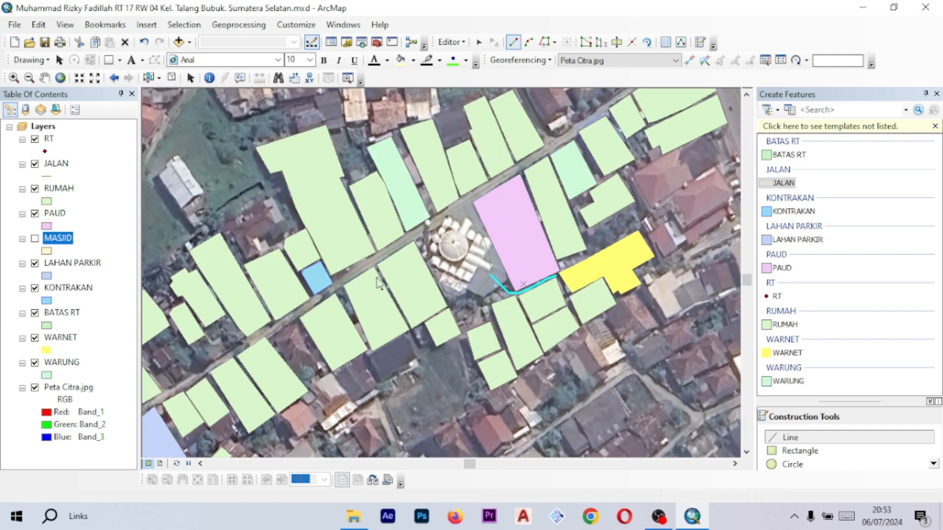
{"action": "scroll", "coordinate": [378, 284], "scroll_direction": "down", "scroll_amount": 2}
{"action": "left_click_drag", "start_coordinate": [233, 393], "coordinate": [570, 232]}
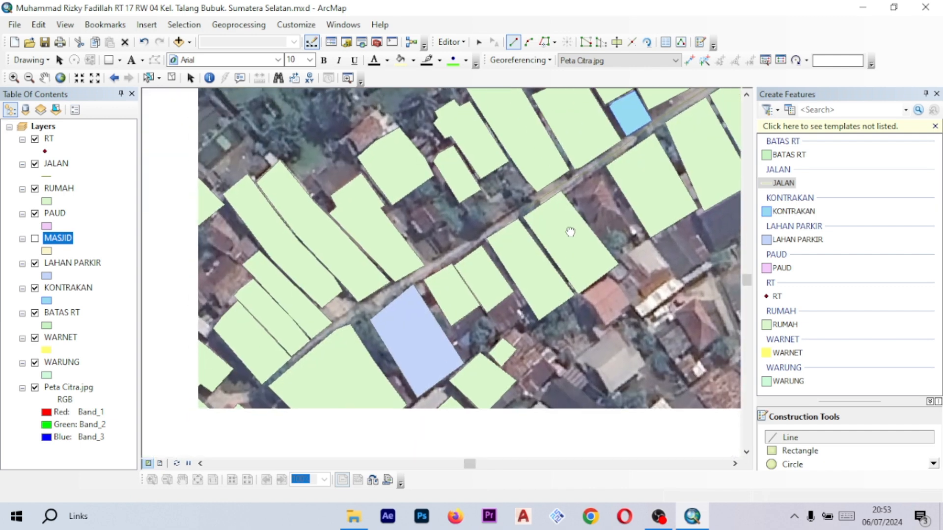
{"action": "scroll", "coordinate": [540, 213], "scroll_direction": "down", "scroll_amount": 4}
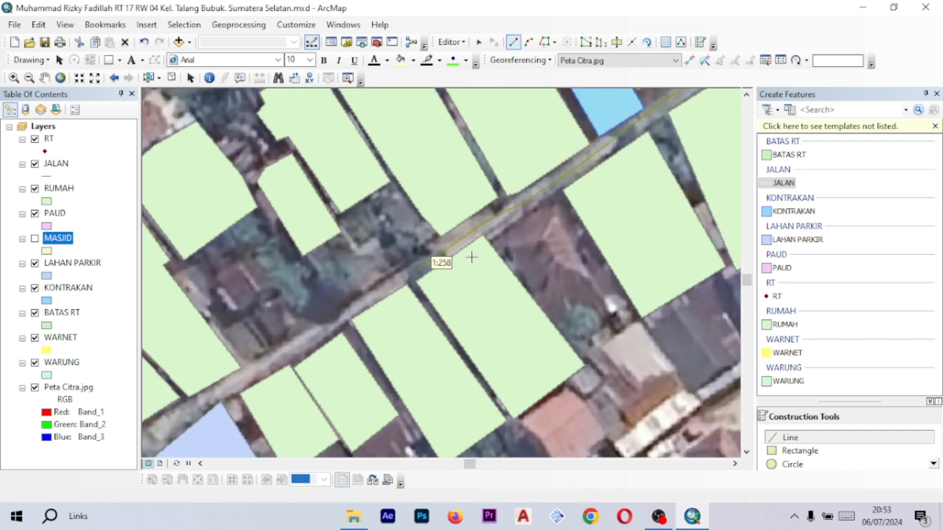
{"action": "scroll", "coordinate": [488, 255], "scroll_direction": "up", "scroll_amount": 2}
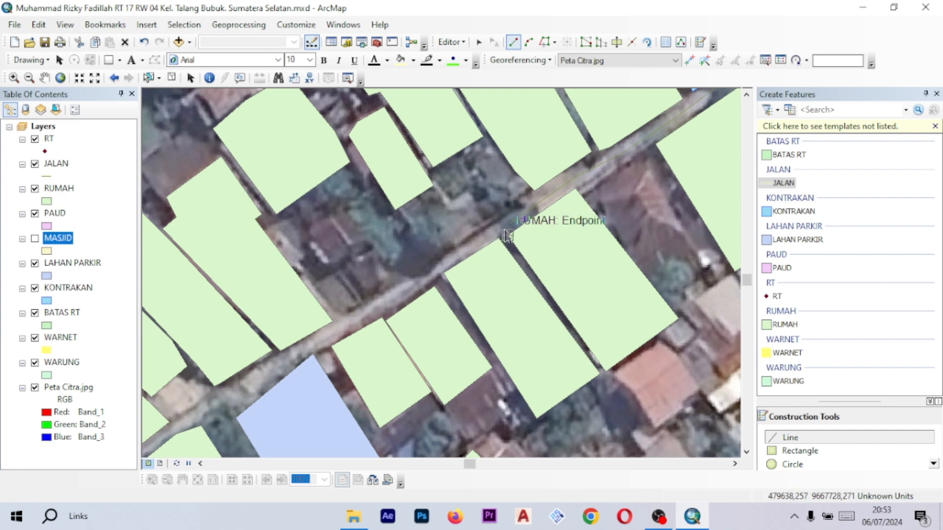
{"action": "left_click_drag", "start_coordinate": [508, 235], "coordinate": [541, 228]}
{"action": "left_click", "coordinate": [542, 221]}
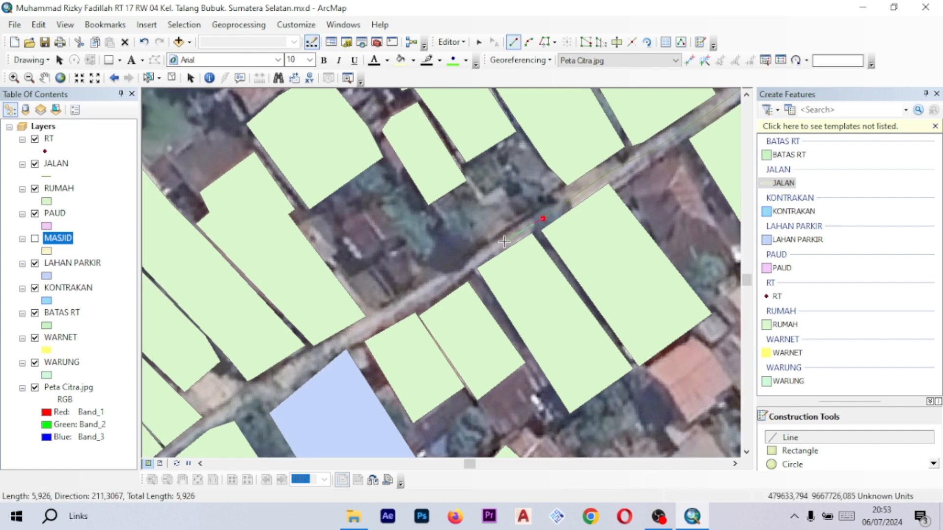
{"action": "left_click", "coordinate": [503, 243]}
{"action": "left_click_drag", "start_coordinate": [399, 308], "coordinate": [535, 230]}
{"action": "left_click", "coordinate": [500, 253]}
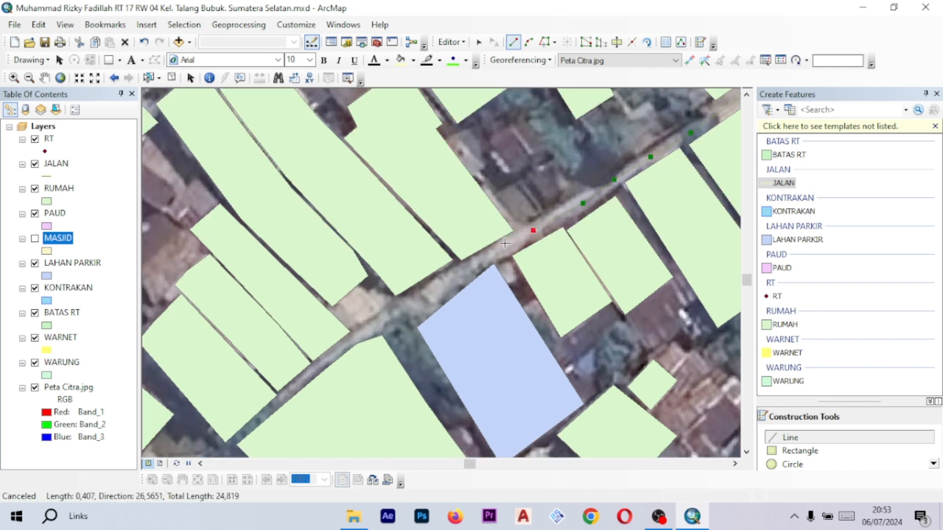
{"action": "scroll", "coordinate": [494, 252], "scroll_direction": "down", "scroll_amount": 1}
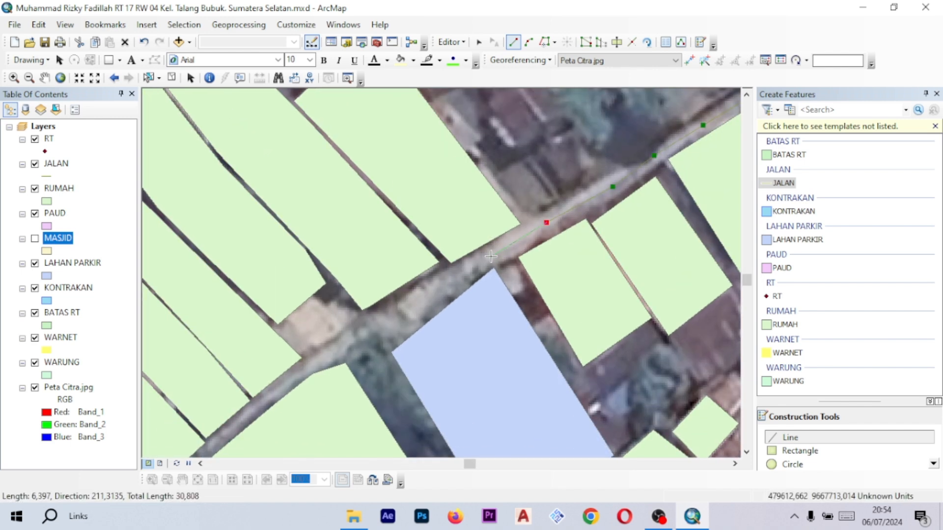
{"action": "left_click", "coordinate": [490, 256]}
{"action": "mouse_move", "coordinate": [472, 268]}
{"action": "left_mouse_down"}
{"action": "mouse_move", "coordinate": [554, 225]}
{"action": "mouse_move", "coordinate": [561, 238]}
{"action": "left_mouse_up"}
{"action": "left_click", "coordinate": [503, 258]}
{"action": "left_click", "coordinate": [537, 251]}
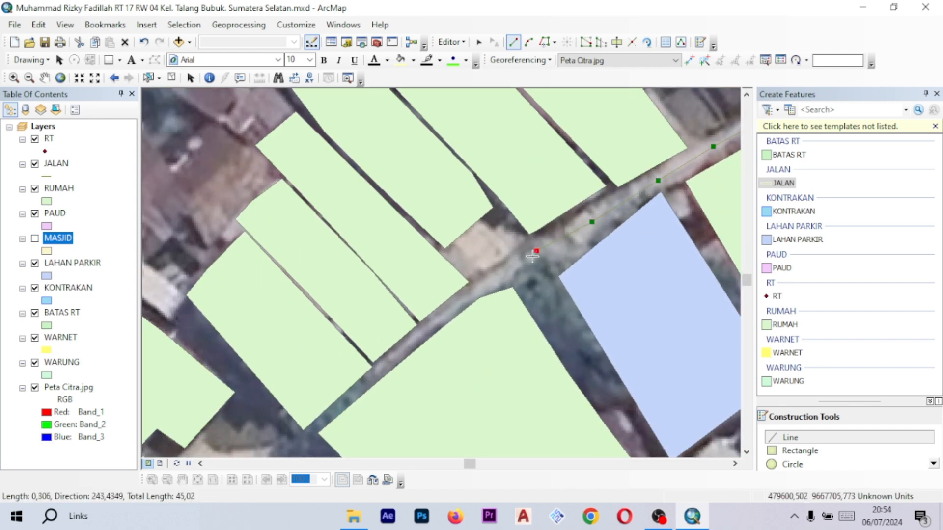
{"action": "left_click_drag", "start_coordinate": [482, 286], "coordinate": [591, 214]}
{"action": "left_click", "coordinate": [522, 262]}
{"action": "left_click", "coordinate": [544, 256]}
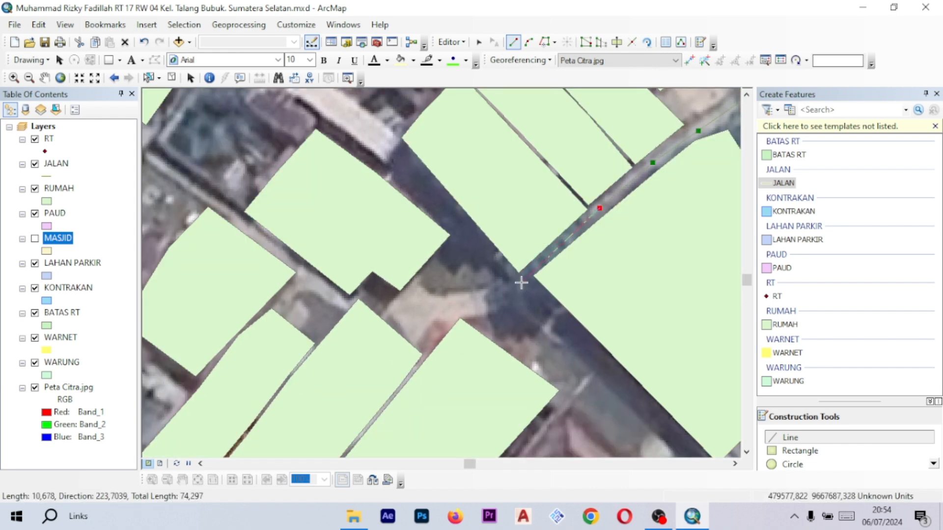
{"action": "left_click", "coordinate": [521, 283]}
{"action": "left_click_drag", "start_coordinate": [521, 283], "coordinate": [555, 257]}
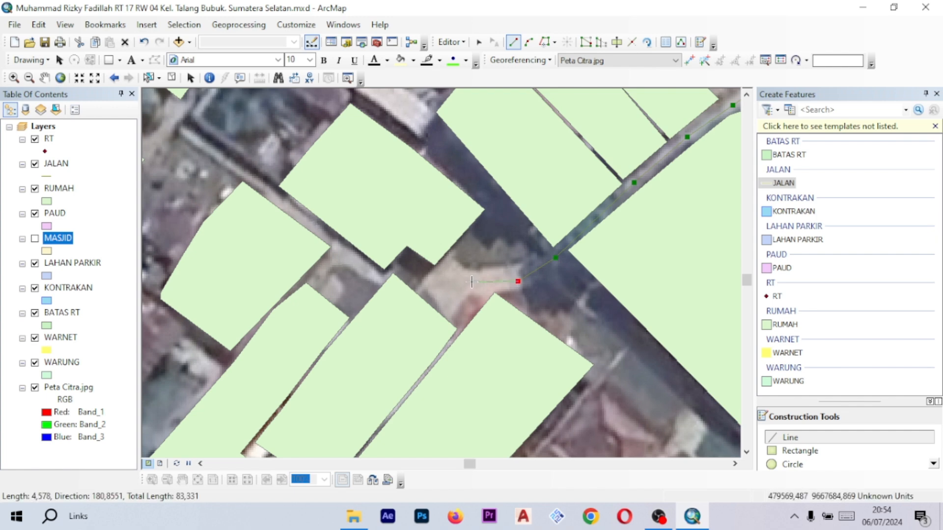
{"action": "scroll", "coordinate": [428, 278], "scroll_direction": "up", "scroll_amount": 2}
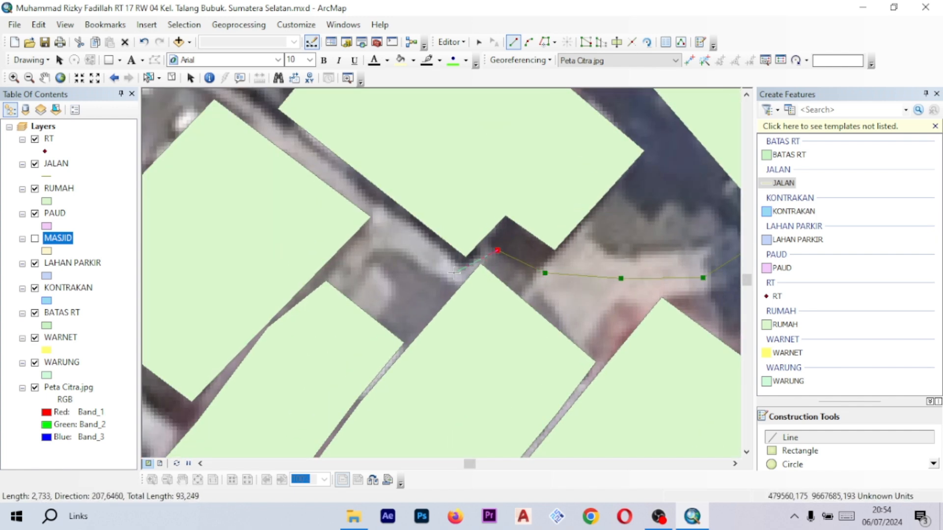
{"action": "scroll", "coordinate": [448, 251], "scroll_direction": "up", "scroll_amount": 1}
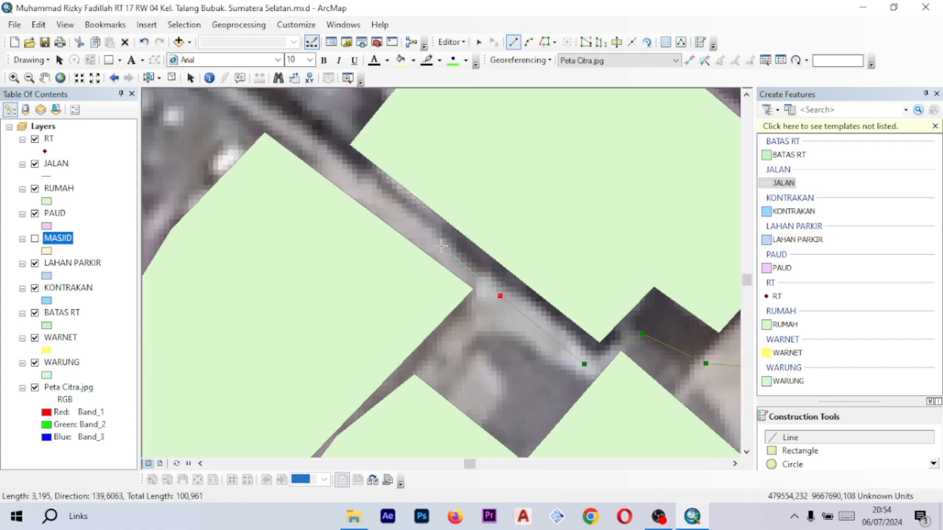
{"action": "scroll", "coordinate": [434, 243], "scroll_direction": "down", "scroll_amount": 2}
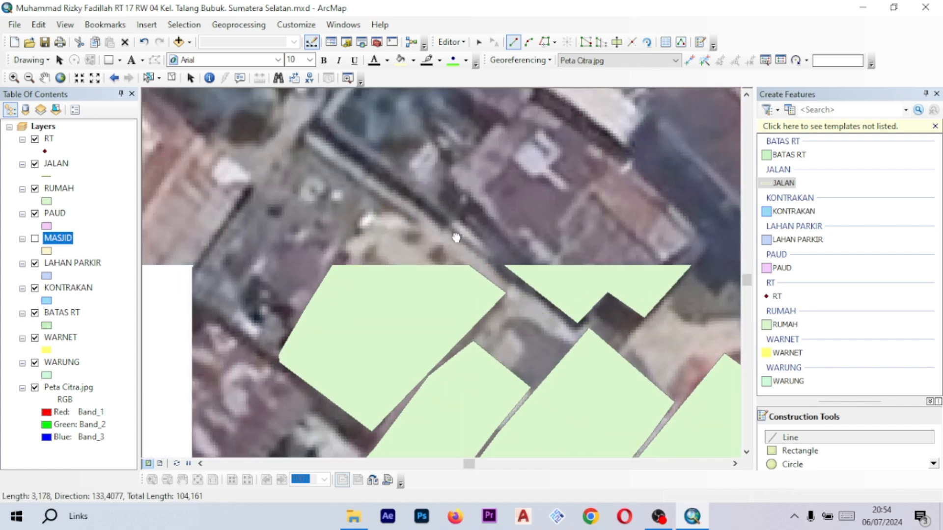
{"action": "left_click_drag", "start_coordinate": [419, 213], "coordinate": [487, 255]}
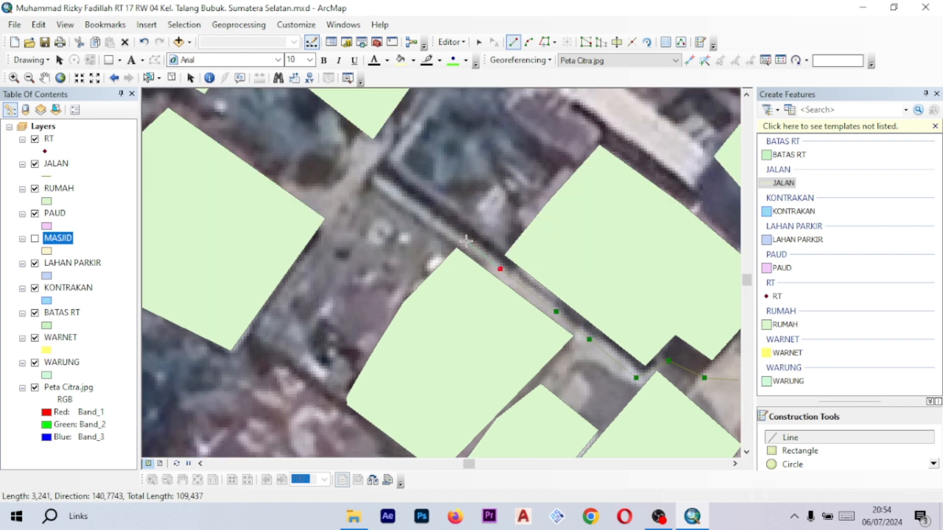
{"action": "left_click_drag", "start_coordinate": [433, 214], "coordinate": [456, 230]}
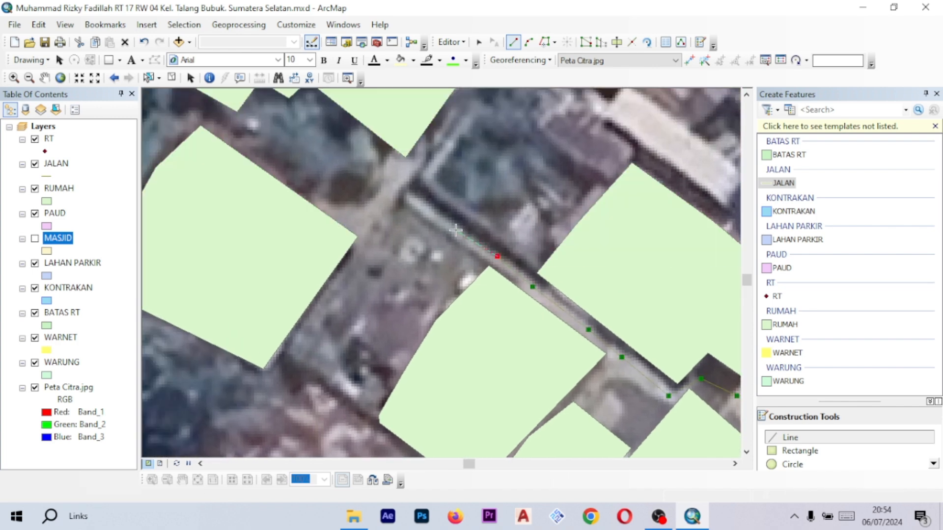
{"action": "double_click", "coordinate": [414, 201]}
{"action": "scroll", "coordinate": [400, 188], "scroll_direction": "down", "scroll_amount": 3}
{"action": "scroll", "coordinate": [364, 152], "scroll_direction": "down", "scroll_amount": 3}
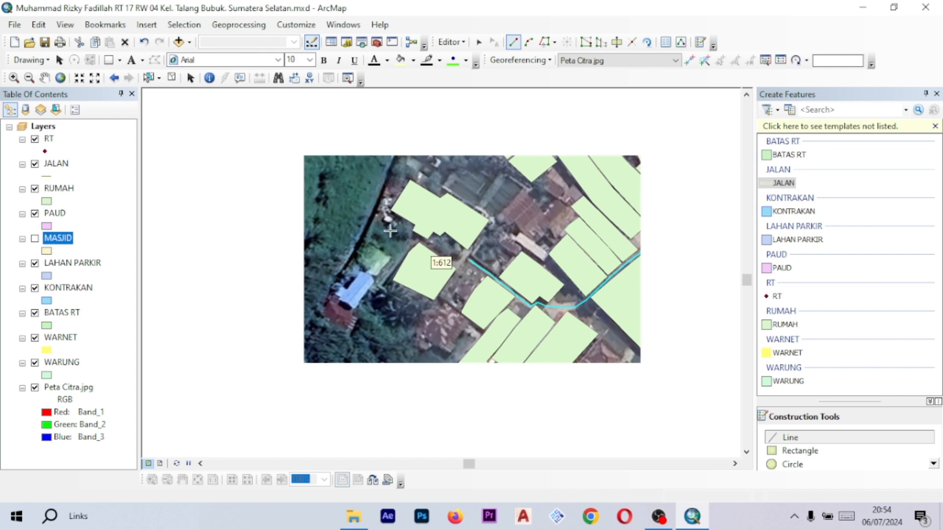
{"action": "scroll", "coordinate": [391, 231], "scroll_direction": "up", "scroll_amount": 3}
{"action": "scroll", "coordinate": [506, 183], "scroll_direction": "up", "scroll_amount": 5}
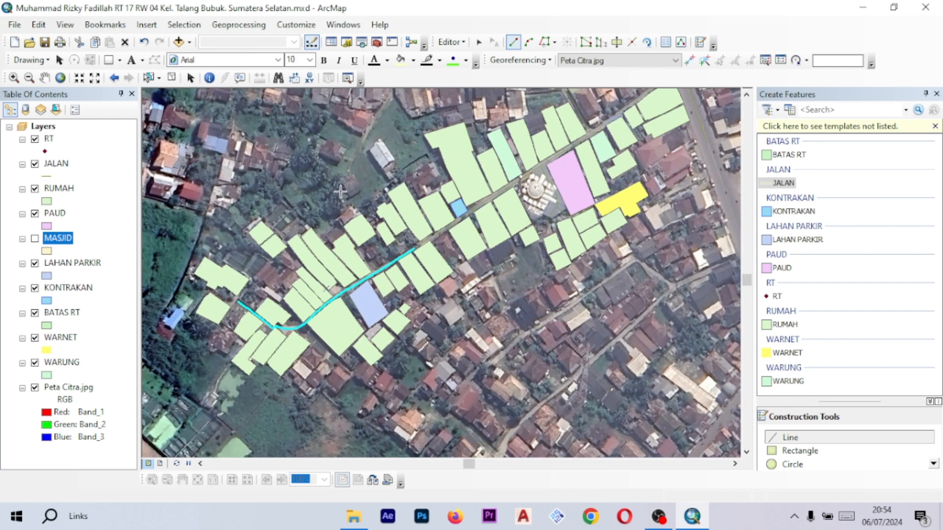
{"action": "left_click_drag", "start_coordinate": [497, 203], "coordinate": [432, 257]}
{"action": "left_click_drag", "start_coordinate": [583, 123], "coordinate": [459, 225]}
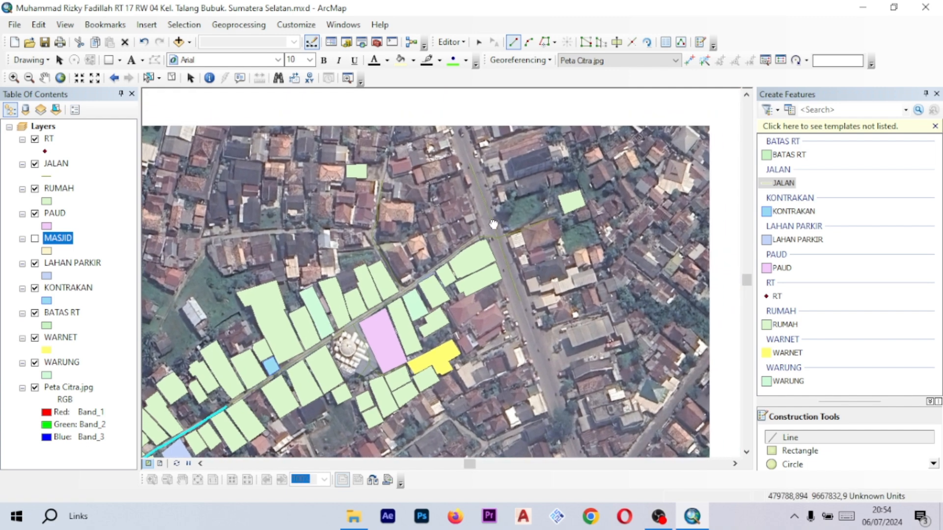
- Start a BATAS RT polygon at the lane's western end and trace the neighbourhood's southern boundary eastward
{"action": "scroll", "coordinate": [408, 263], "scroll_direction": "up", "scroll_amount": 3}
{"action": "left_click_drag", "start_coordinate": [393, 260], "coordinate": [568, 199]}
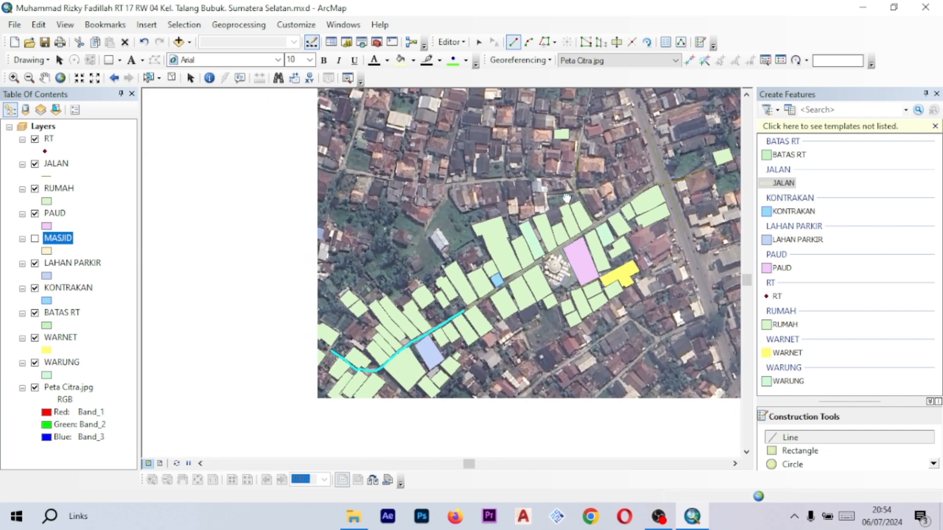
{"action": "left_click_drag", "start_coordinate": [456, 283], "coordinate": [493, 171]}
{"action": "scroll", "coordinate": [572, 219], "scroll_direction": "down", "scroll_amount": 2}
{"action": "left_click_drag", "start_coordinate": [550, 199], "coordinate": [467, 228]}
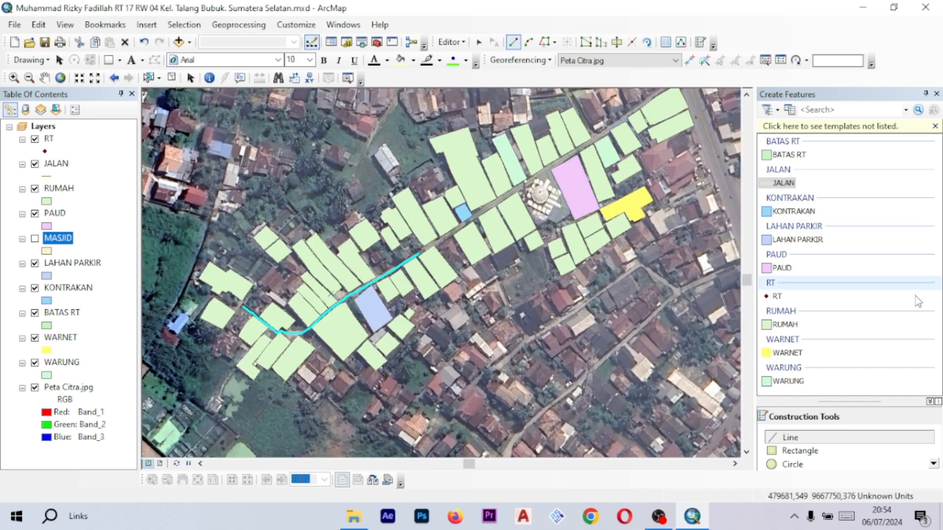
{"action": "left_click", "coordinate": [787, 154]}
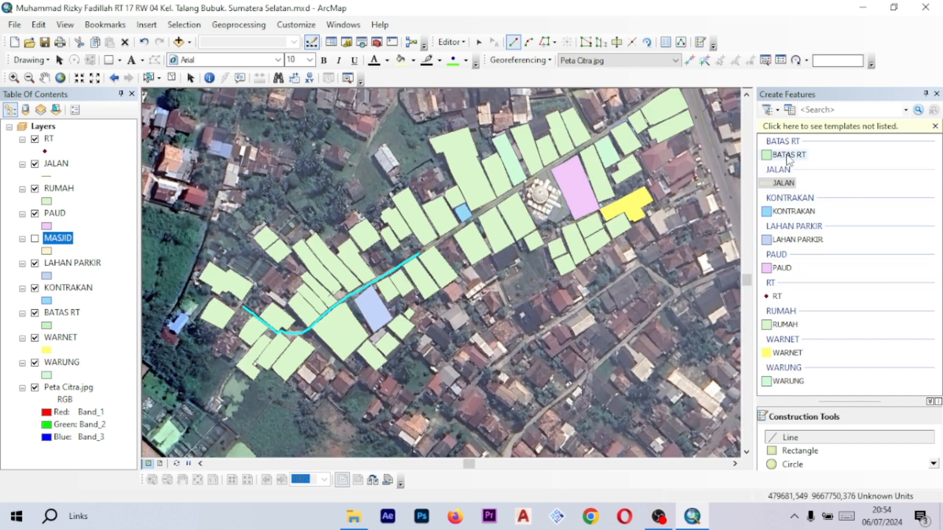
{"action": "scroll", "coordinate": [304, 220], "scroll_direction": "up", "scroll_amount": 5}
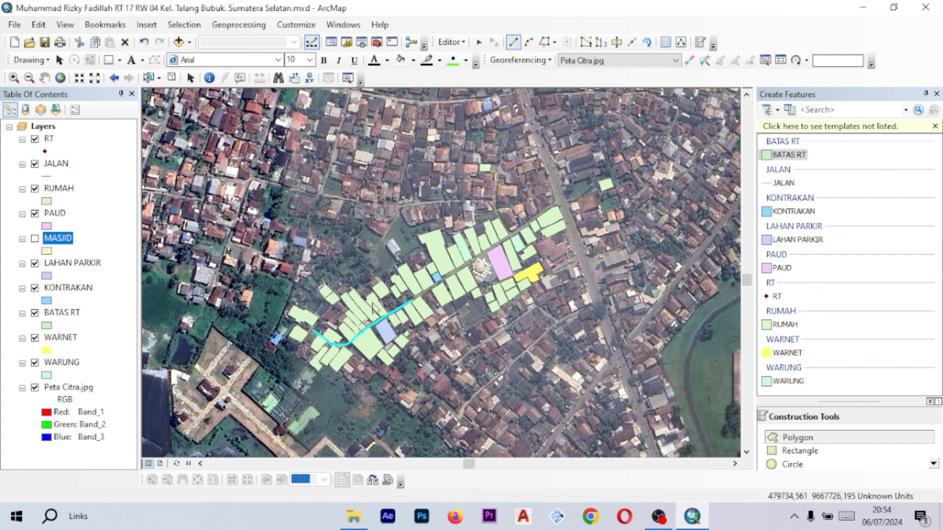
{"action": "scroll", "coordinate": [374, 308], "scroll_direction": "up", "scroll_amount": 3}
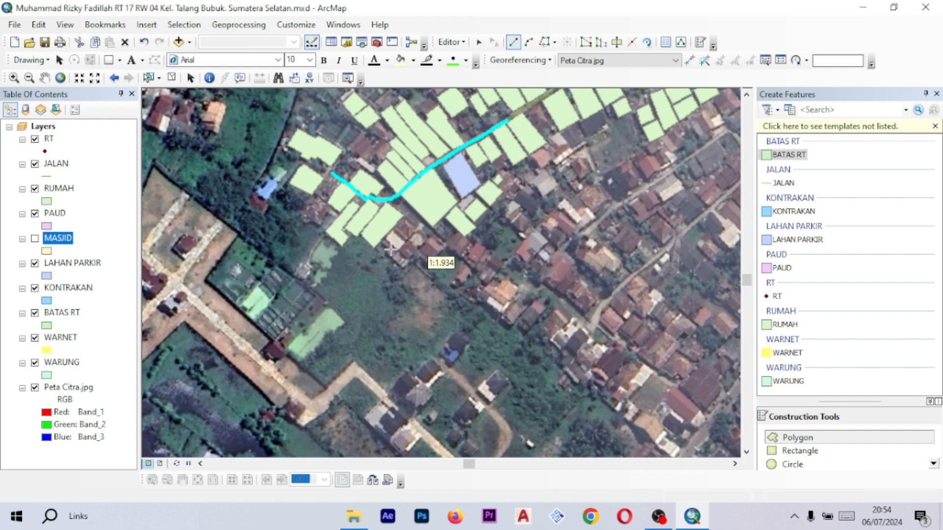
{"action": "scroll", "coordinate": [390, 250], "scroll_direction": "down", "scroll_amount": 2}
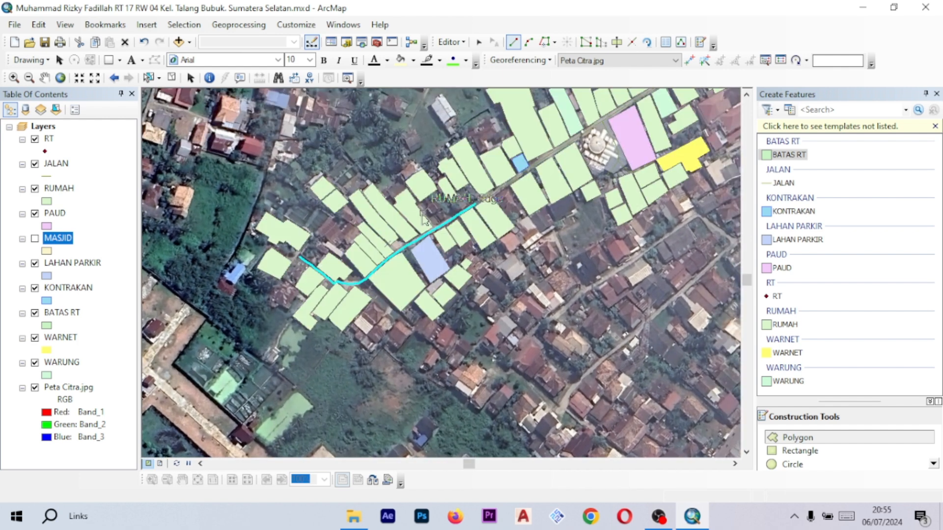
{"action": "left_click_drag", "start_coordinate": [422, 212], "coordinate": [423, 256]}
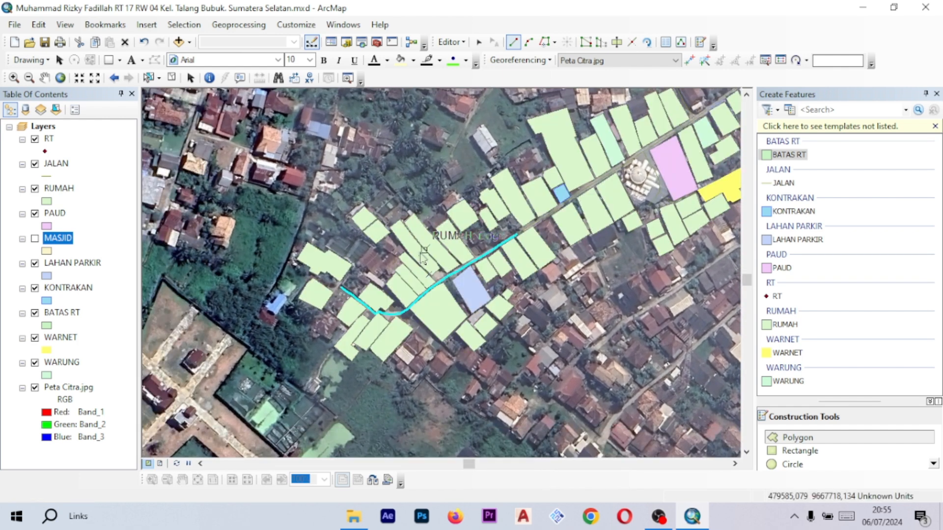
{"action": "scroll", "coordinate": [388, 260], "scroll_direction": "up", "scroll_amount": 2}
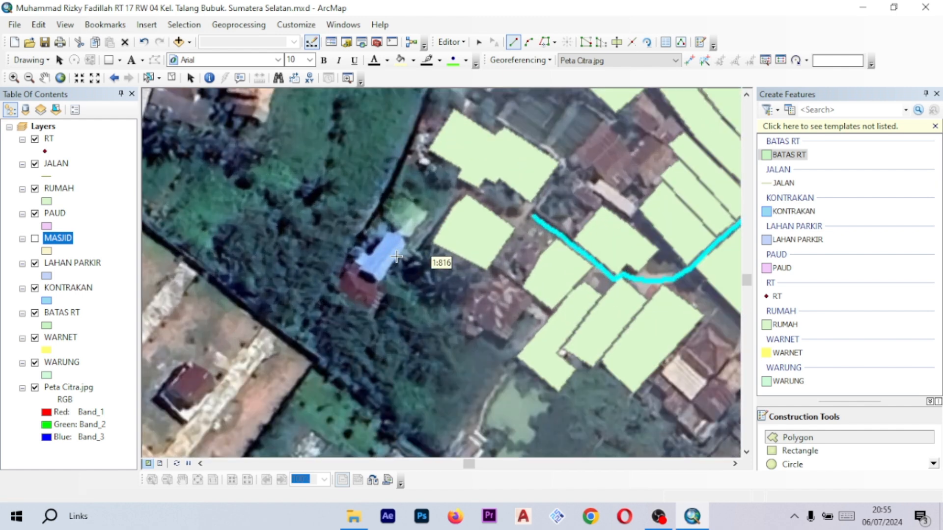
{"action": "left_click", "coordinate": [411, 202]}
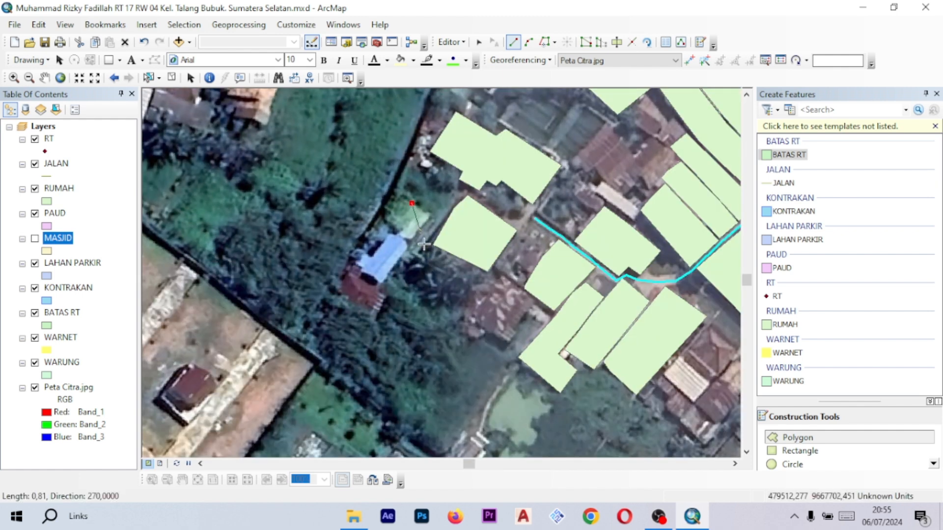
{"action": "left_click", "coordinate": [431, 277]}
{"action": "left_click", "coordinate": [480, 314]}
{"action": "left_click", "coordinate": [498, 345]}
{"action": "left_click", "coordinate": [534, 395]}
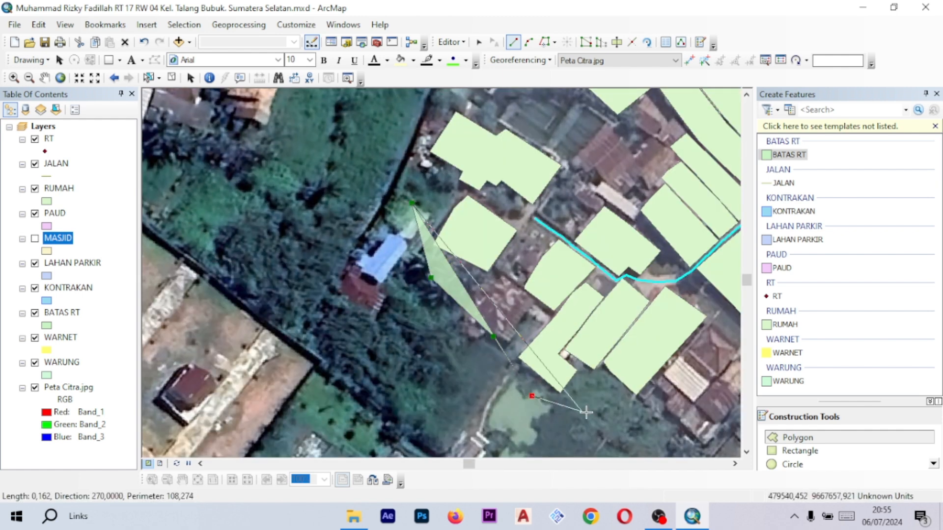
{"action": "left_click_drag", "start_coordinate": [593, 406], "coordinate": [510, 337]}
{"action": "left_click", "coordinate": [537, 343]}
{"action": "left_click_drag", "start_coordinate": [588, 331], "coordinate": [510, 331]}
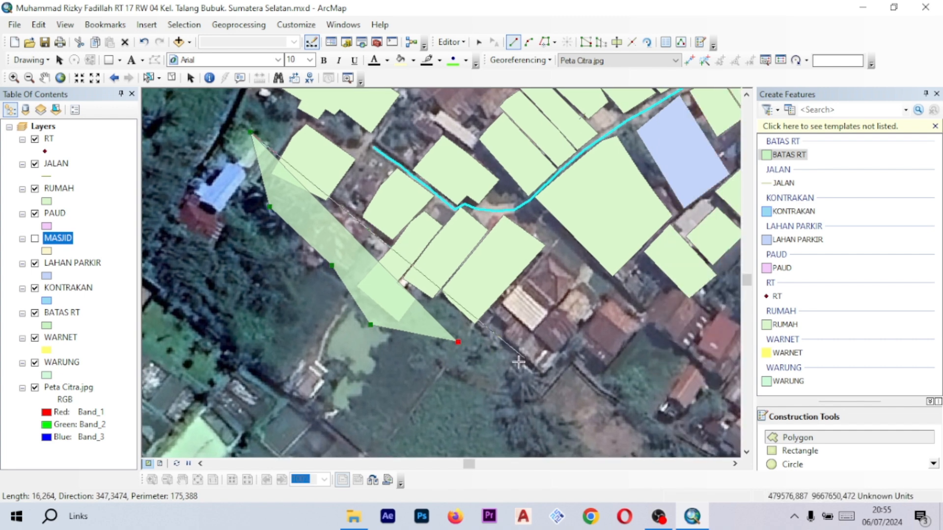
{"action": "left_click", "coordinate": [515, 366]}
{"action": "left_click_drag", "start_coordinate": [550, 390], "coordinate": [520, 339]}
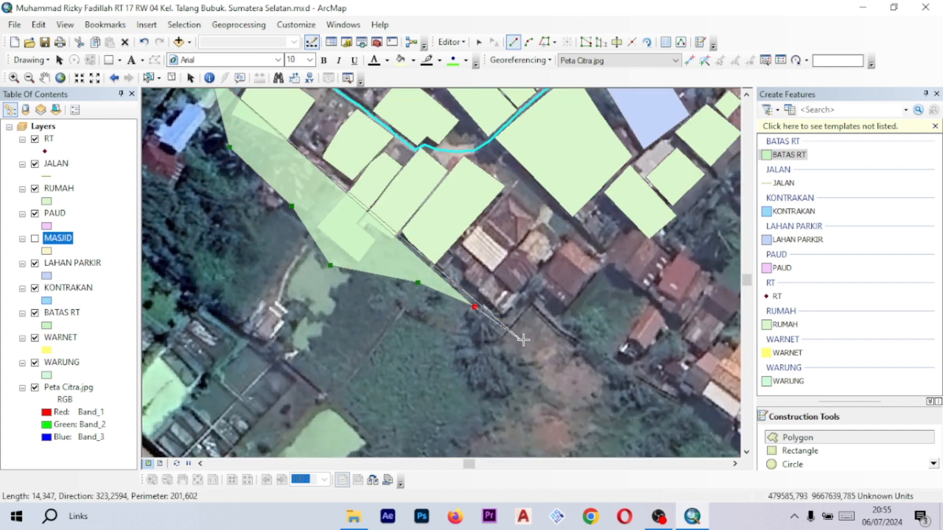
{"action": "left_click", "coordinate": [563, 315]}
{"action": "left_click_drag", "start_coordinate": [646, 253], "coordinate": [554, 284]}
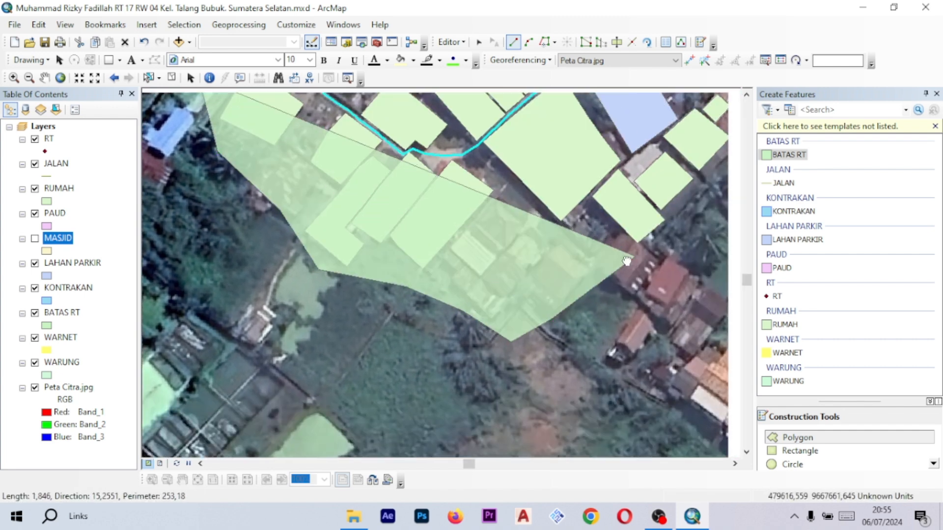
{"action": "left_click", "coordinate": [554, 284]}
- Undo the last three boundary vertices and continue the southern boundary east to the main road
{"action": "key", "text": "ctrl+z"}
{"action": "key", "text": "ctrl+z"}
{"action": "key", "text": "ctrl+z"}
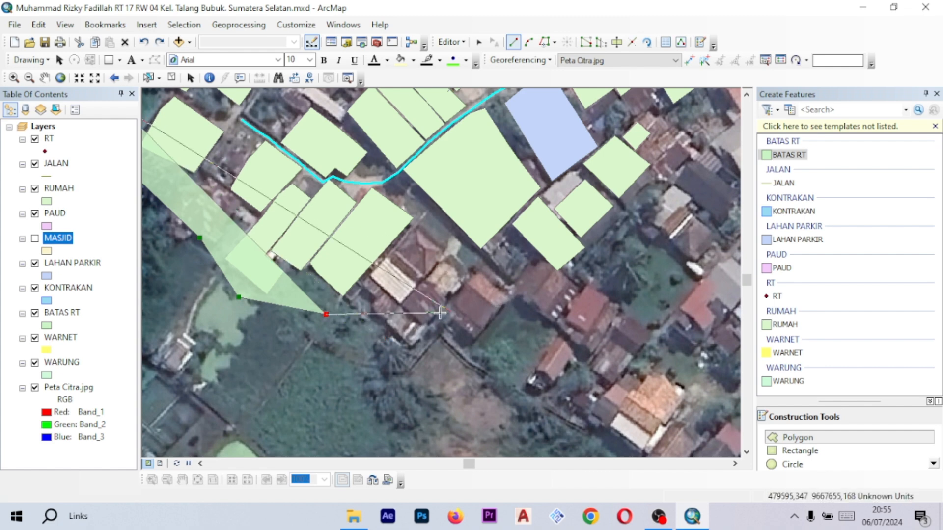
{"action": "left_click_drag", "start_coordinate": [398, 307], "coordinate": [425, 297]}
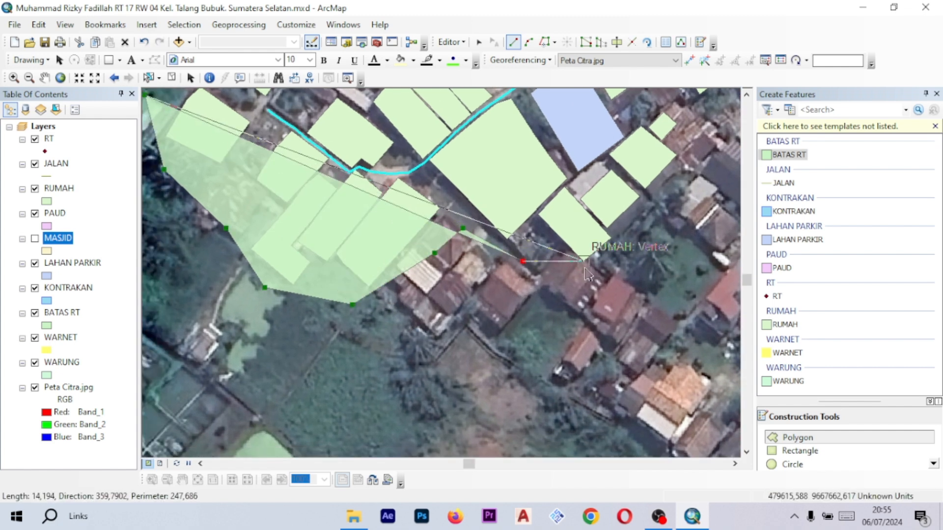
{"action": "left_click", "coordinate": [603, 271]}
{"action": "left_click_drag", "start_coordinate": [627, 254], "coordinate": [498, 320]}
{"action": "left_click", "coordinate": [554, 250]}
{"action": "left_click_drag", "start_coordinate": [575, 235], "coordinate": [504, 307]}
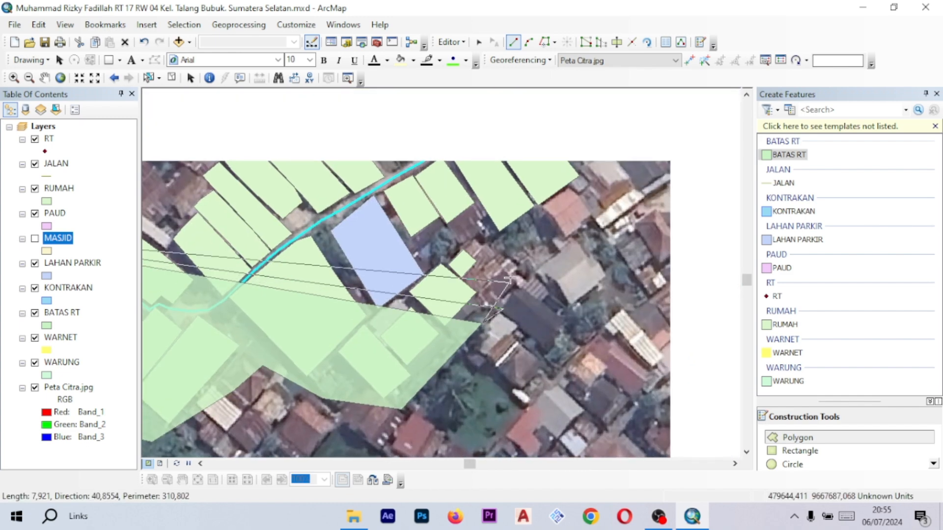
{"action": "left_click", "coordinate": [533, 254]}
{"action": "left_click", "coordinate": [558, 297]}
{"action": "scroll", "coordinate": [558, 294], "scroll_direction": "up", "scroll_amount": 1}
{"action": "left_click", "coordinate": [557, 292]}
{"action": "left_click", "coordinate": [549, 266]}
{"action": "left_click", "coordinate": [570, 248]}
{"action": "left_click", "coordinate": [602, 232]}
{"action": "scroll", "coordinate": [600, 231], "scroll_direction": "down", "scroll_amount": 1}
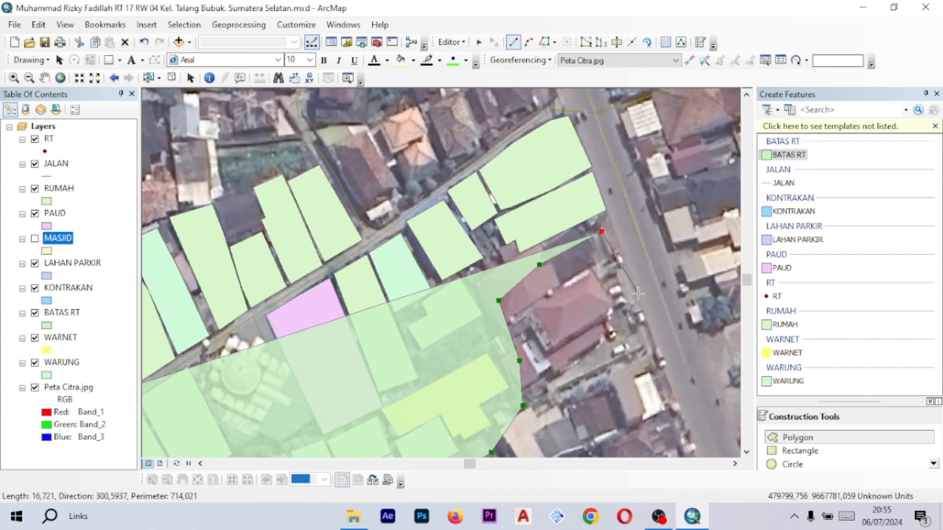
- Continue the BATAS RT boundary along the main road branches and the lane's northern side, then finish the polygon
{"action": "left_click", "coordinate": [641, 296]}
{"action": "left_click_drag", "start_coordinate": [653, 162], "coordinate": [418, 319]}
{"action": "left_click", "coordinate": [606, 286]}
{"action": "left_click", "coordinate": [565, 197]}
{"action": "left_click", "coordinate": [482, 226]}
{"action": "left_click", "coordinate": [490, 277]}
{"action": "left_click", "coordinate": [378, 307]}
{"action": "left_click", "coordinate": [387, 248]}
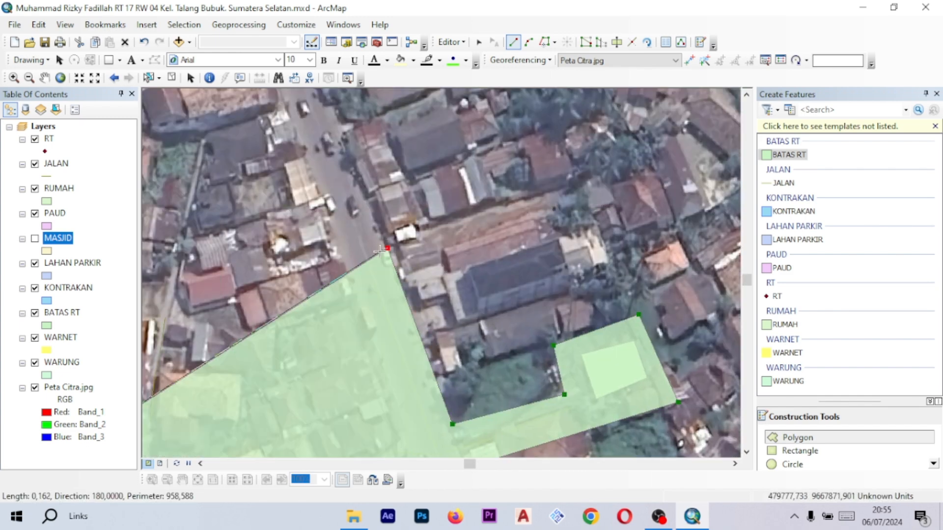
{"action": "left_click", "coordinate": [345, 266]}
{"action": "left_click_drag", "start_coordinate": [334, 383], "coordinate": [358, 204]}
{"action": "left_click_drag", "start_coordinate": [270, 219], "coordinate": [376, 297]}
{"action": "left_click_drag", "start_coordinate": [495, 291], "coordinate": [555, 237]}
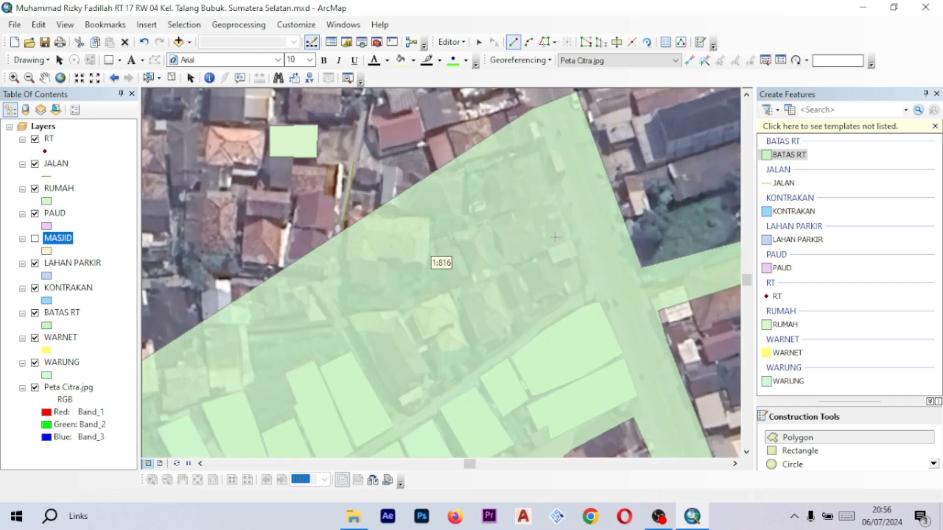
{"action": "left_click", "coordinate": [626, 223]}
{"action": "left_click", "coordinate": [550, 266]}
{"action": "left_click", "coordinate": [501, 295]}
{"action": "left_click", "coordinate": [518, 253]}
{"action": "left_click", "coordinate": [506, 179]}
{"action": "left_click", "coordinate": [422, 184]}
{"action": "left_click", "coordinate": [423, 229]}
{"action": "left_click", "coordinate": [456, 277]}
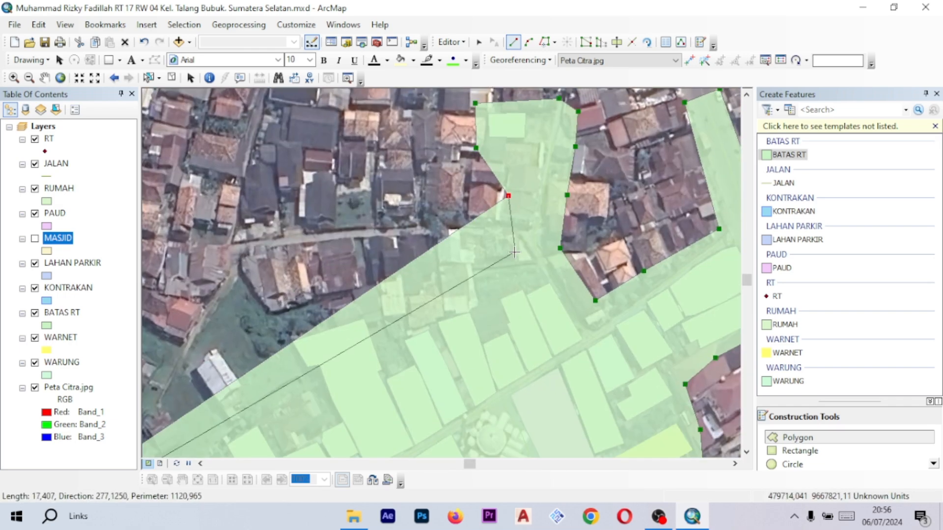
{"action": "left_click", "coordinate": [514, 252]}
{"action": "left_click", "coordinate": [457, 238]}
{"action": "left_click", "coordinate": [449, 278]}
{"action": "left_click", "coordinate": [523, 177]}
{"action": "double_click", "coordinate": [462, 216]}
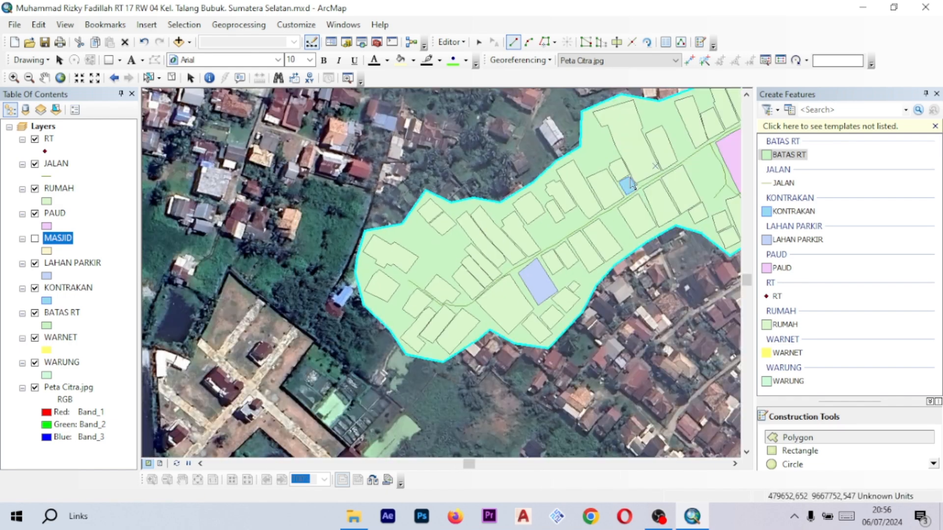
- Inspect the finished BATAS RT boundary over the lane and its houses at different zoom levels
{"action": "left_click_drag", "start_coordinate": [632, 185], "coordinate": [421, 212]}
{"action": "scroll", "coordinate": [527, 188], "scroll_direction": "down", "scroll_amount": 1}
{"action": "left_click_drag", "start_coordinate": [615, 158], "coordinate": [524, 206]}
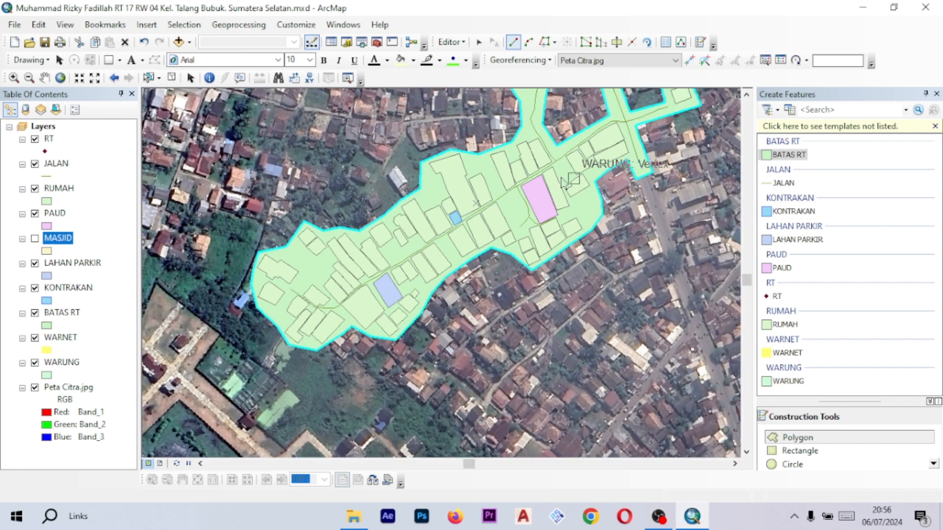
{"action": "scroll", "coordinate": [486, 207], "scroll_direction": "down", "scroll_amount": 1}
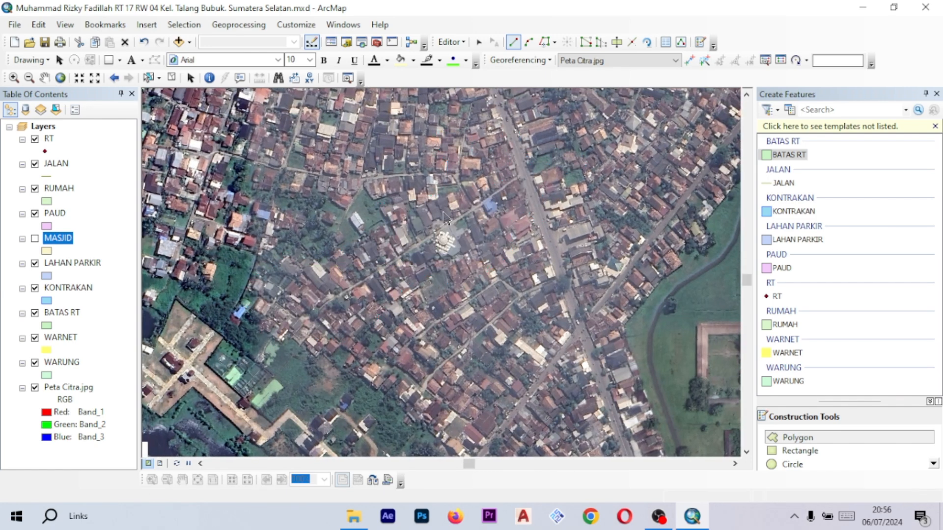
{"action": "left_click_drag", "start_coordinate": [507, 179], "coordinate": [565, 180]}
{"action": "scroll", "coordinate": [562, 177], "scroll_direction": "up", "scroll_amount": 1}
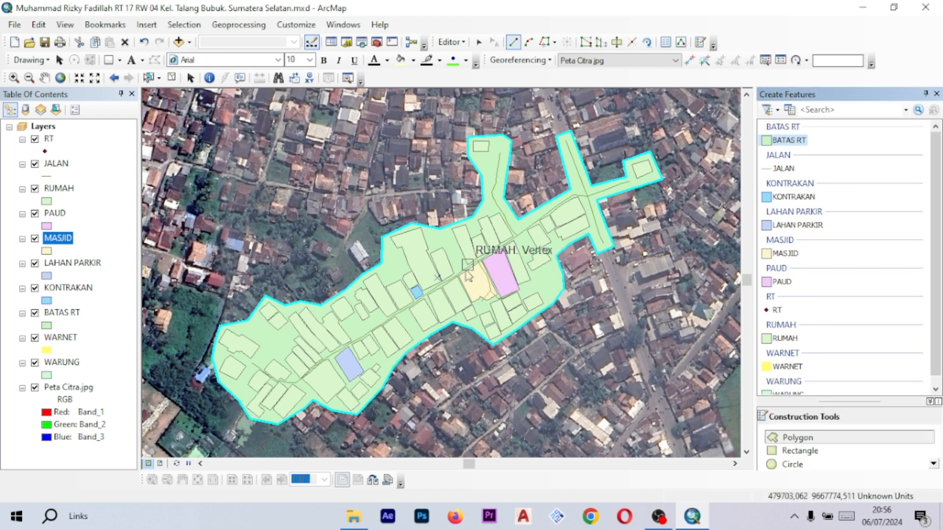
{"action": "scroll", "coordinate": [469, 278], "scroll_direction": "up", "scroll_amount": 3}
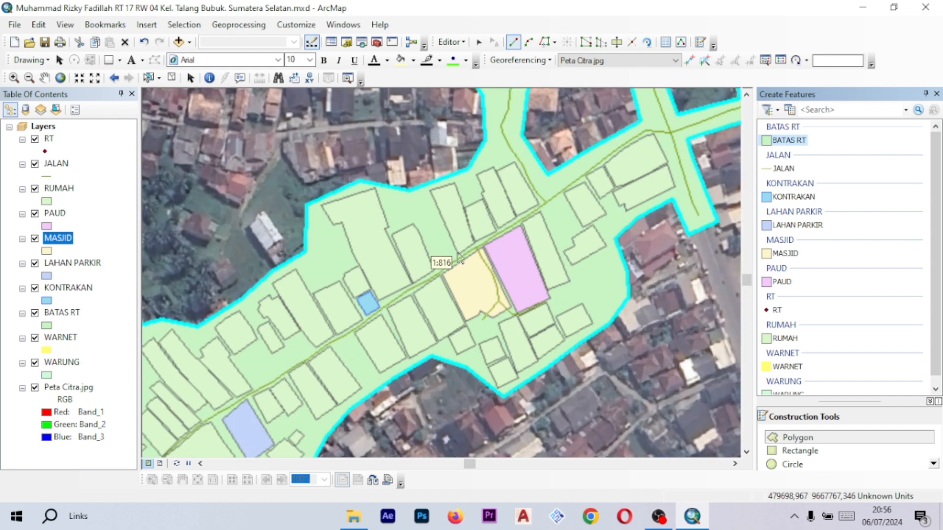
{"action": "scroll", "coordinate": [458, 256], "scroll_direction": "up", "scroll_amount": 2}
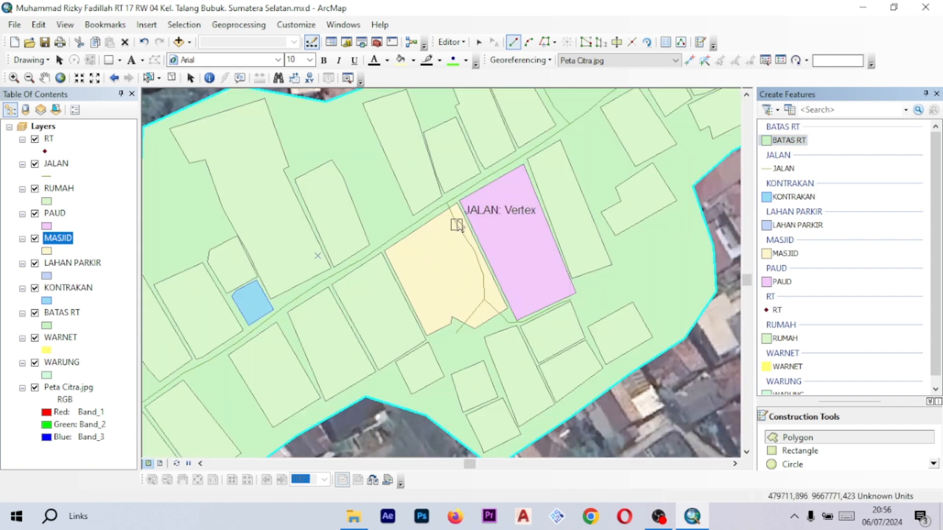
{"action": "scroll", "coordinate": [457, 226], "scroll_direction": "down", "scroll_amount": 1}
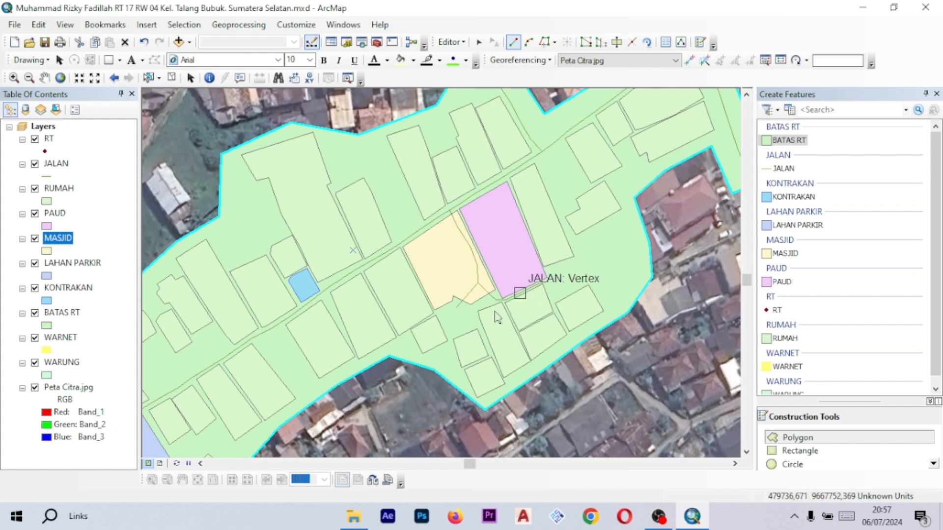
{"action": "scroll", "coordinate": [452, 253], "scroll_direction": "up", "scroll_amount": 2}
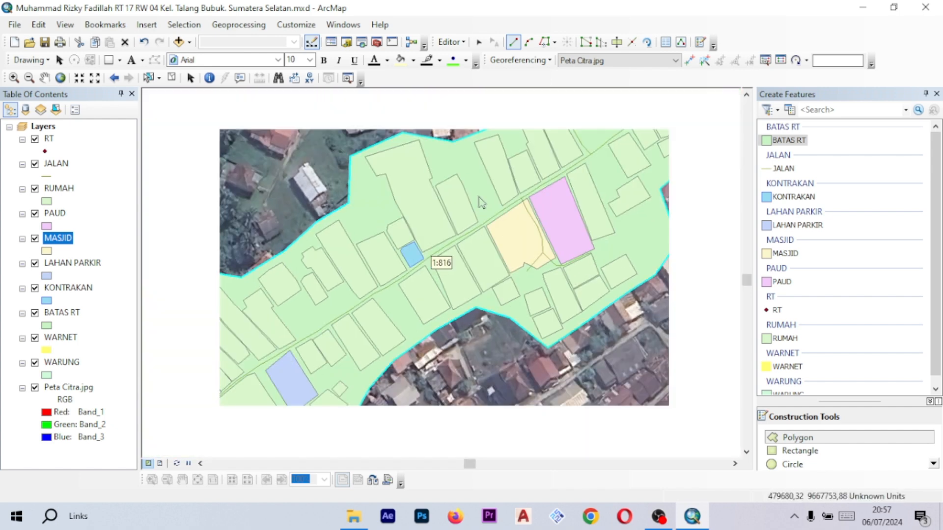
{"action": "left_click_drag", "start_coordinate": [494, 176], "coordinate": [466, 223]}
{"action": "scroll", "coordinate": [455, 235], "scroll_direction": "up", "scroll_amount": 1}
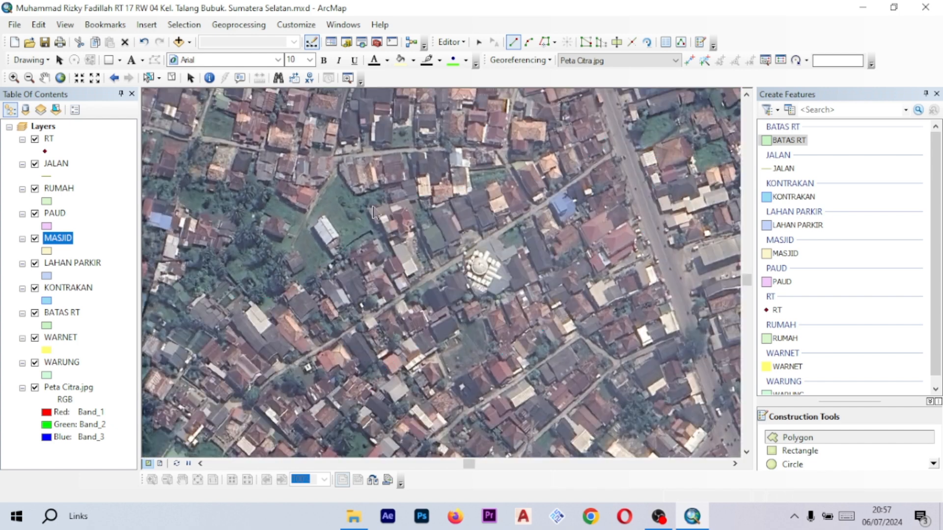
{"action": "left_click_drag", "start_coordinate": [395, 191], "coordinate": [432, 189]}
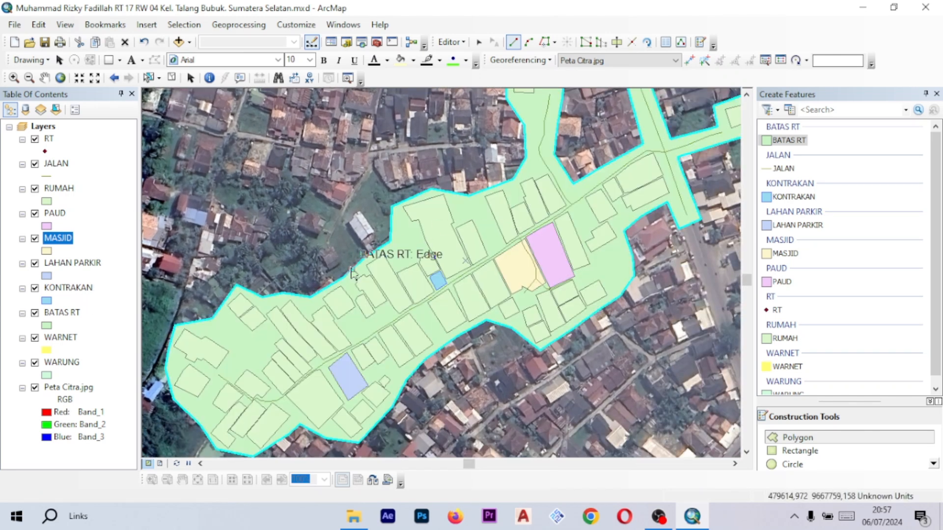
{"action": "left_click_drag", "start_coordinate": [477, 223], "coordinate": [452, 233]}
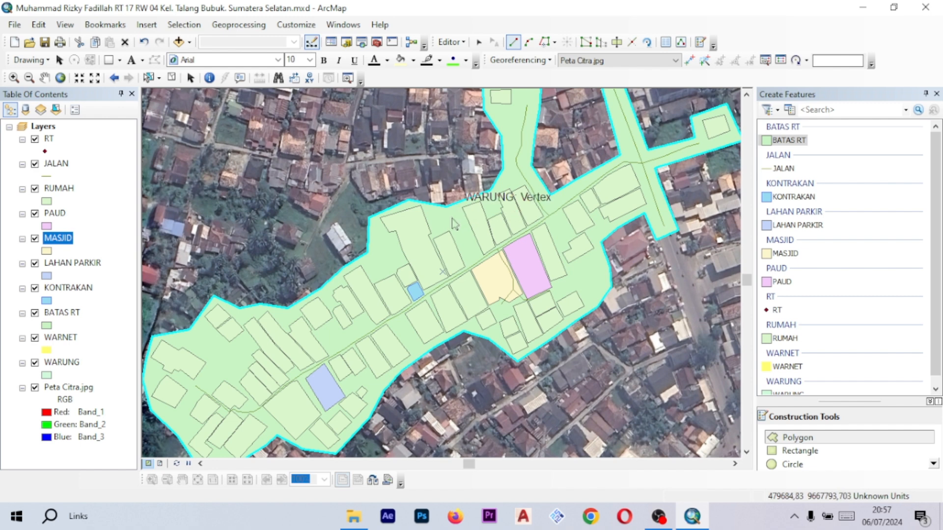
- Change the BATAS RT layer's fill symbol to Lt Orange
{"action": "left_click", "coordinate": [47, 326]}
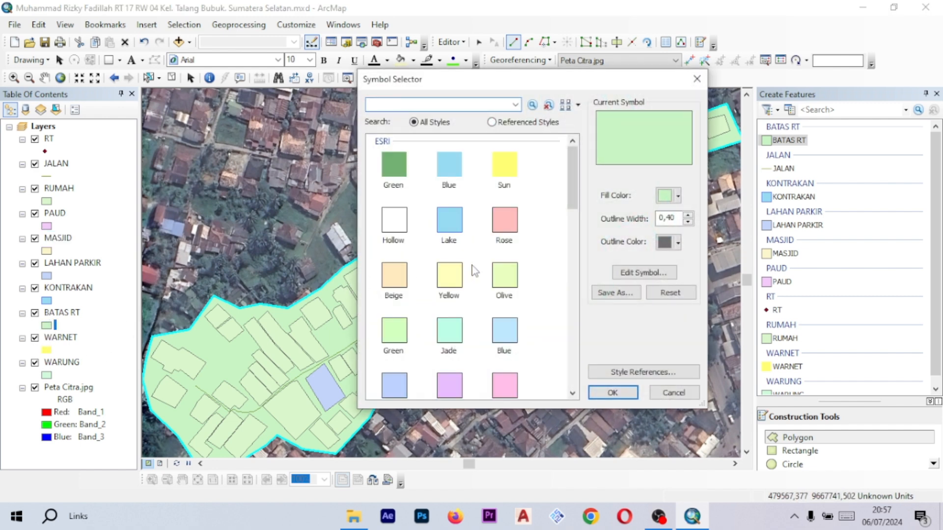
{"action": "scroll", "coordinate": [474, 271], "scroll_direction": "down", "scroll_amount": 6}
{"action": "scroll", "coordinate": [474, 256], "scroll_direction": "up", "scroll_amount": 2}
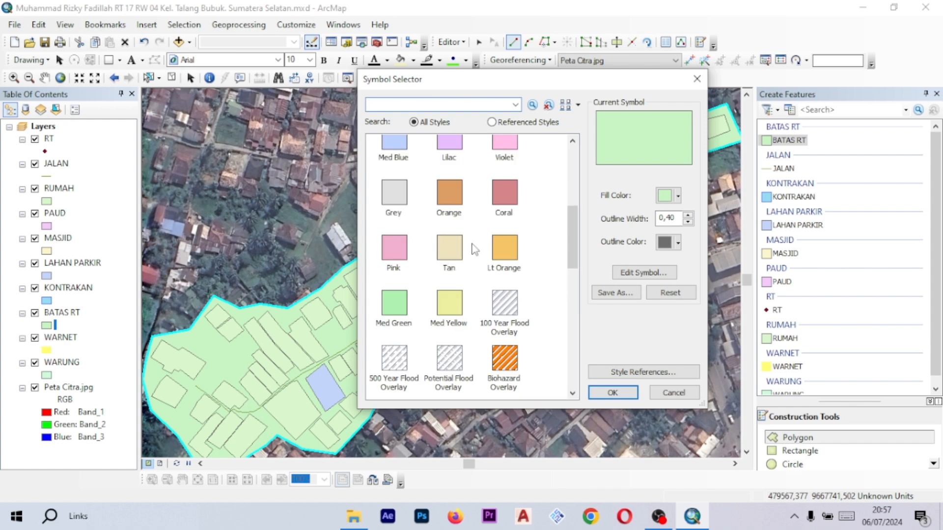
{"action": "left_click", "coordinate": [505, 250]}
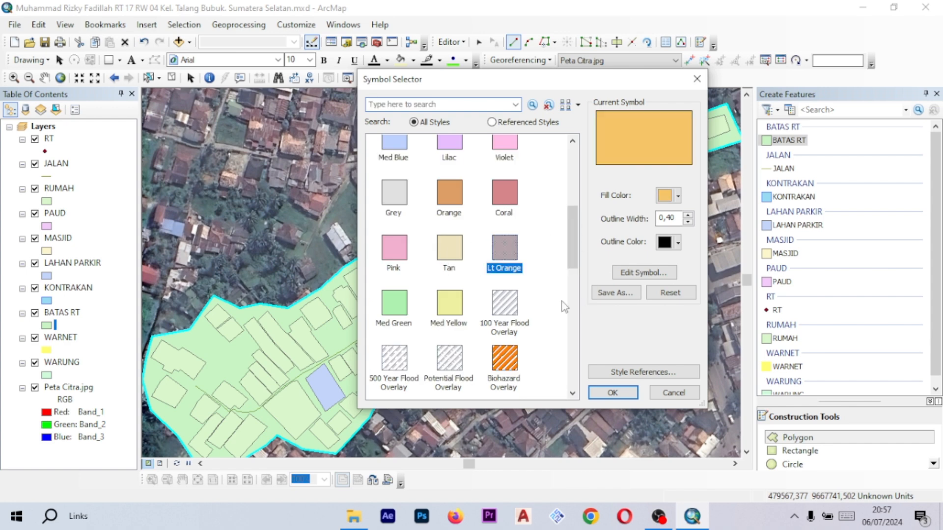
{"action": "left_click", "coordinate": [623, 393]}
{"action": "scroll", "coordinate": [542, 254], "scroll_direction": "down", "scroll_amount": 2}
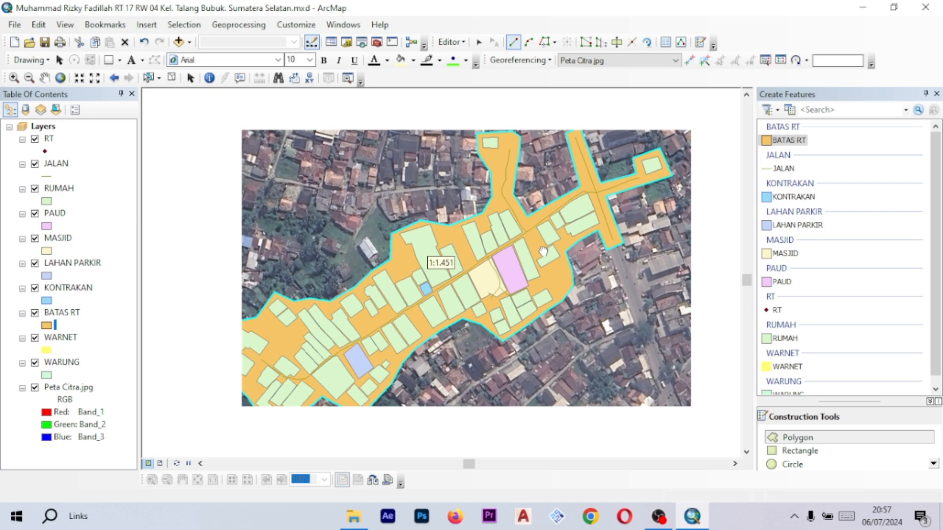
- Review the BATAS RT polygon together with the digitized houses and roads by zooming and panning around the lane
{"action": "scroll", "coordinate": [544, 251], "scroll_direction": "down", "scroll_amount": 2}
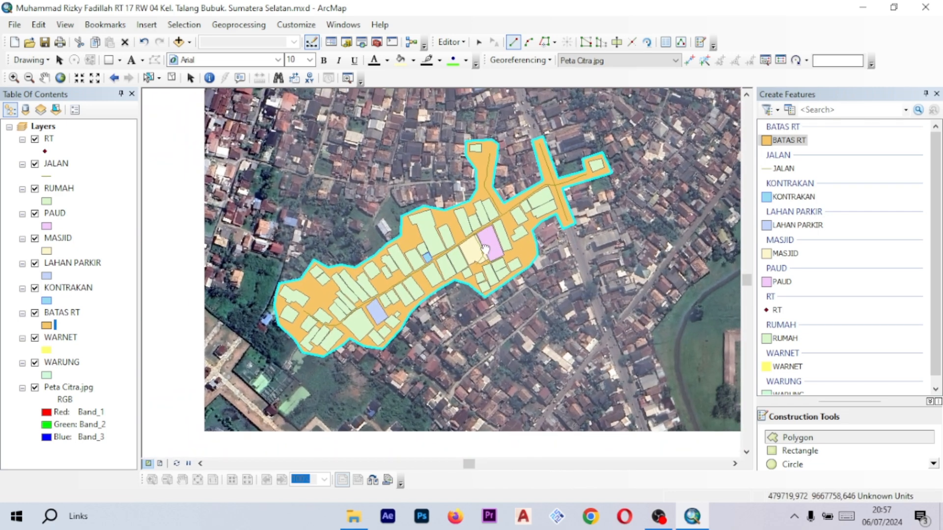
{"action": "scroll", "coordinate": [486, 250], "scroll_direction": "up", "scroll_amount": 3}
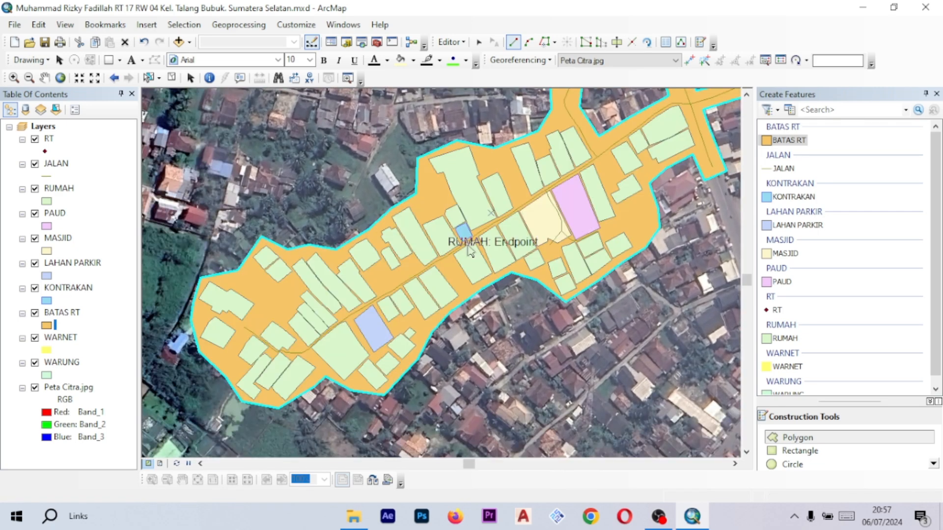
{"action": "left_click_drag", "start_coordinate": [546, 204], "coordinate": [485, 224]}
{"action": "scroll", "coordinate": [464, 237], "scroll_direction": "down", "scroll_amount": 1}
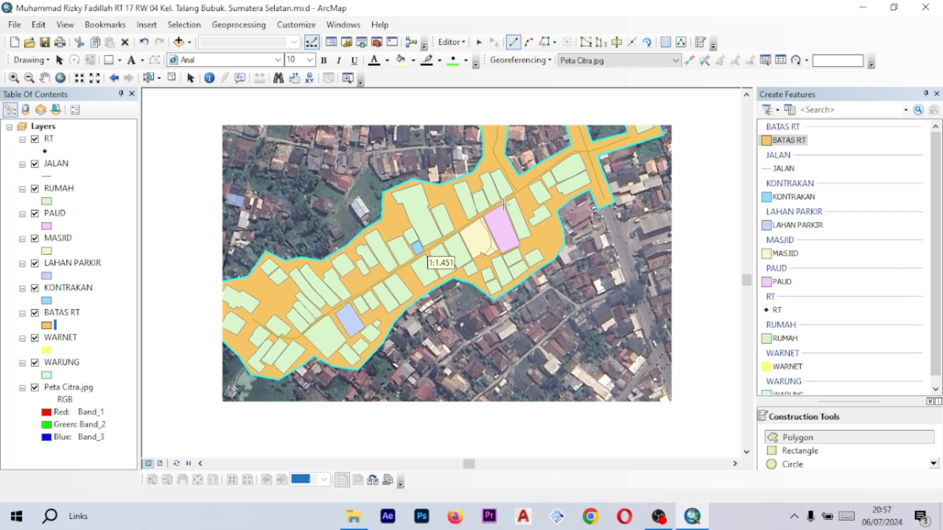
{"action": "scroll", "coordinate": [503, 202], "scroll_direction": "down", "scroll_amount": 1}
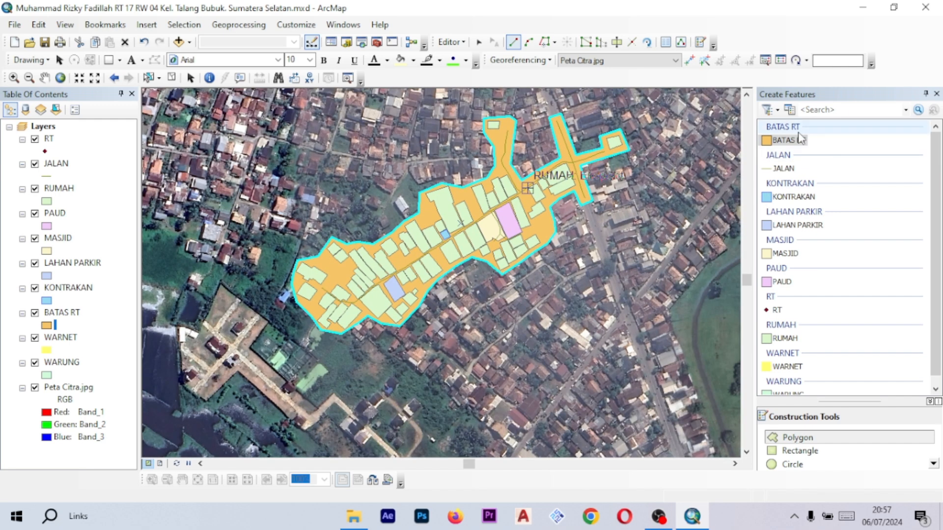
{"action": "left_click_drag", "start_coordinate": [460, 172], "coordinate": [433, 221]}
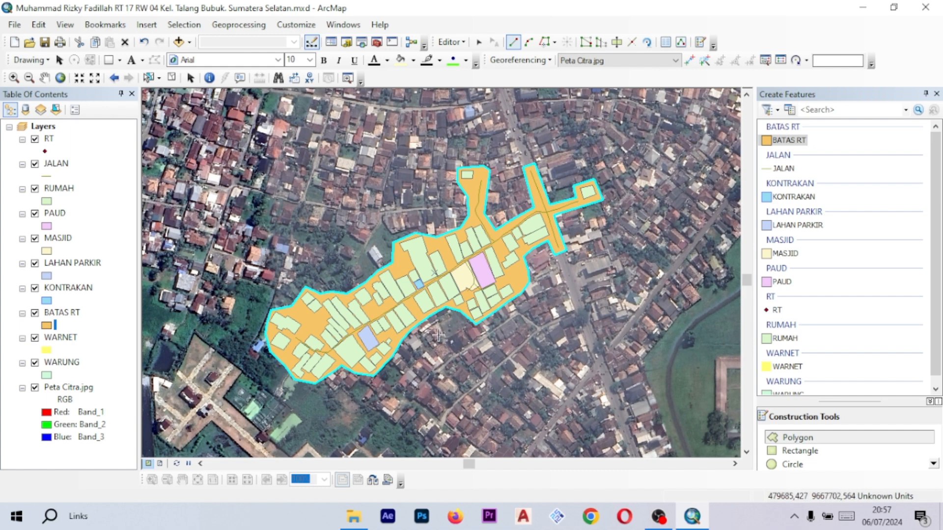
{"action": "left_click_drag", "start_coordinate": [326, 397], "coordinate": [443, 275]}
{"action": "left_click_drag", "start_coordinate": [561, 236], "coordinate": [467, 313]}
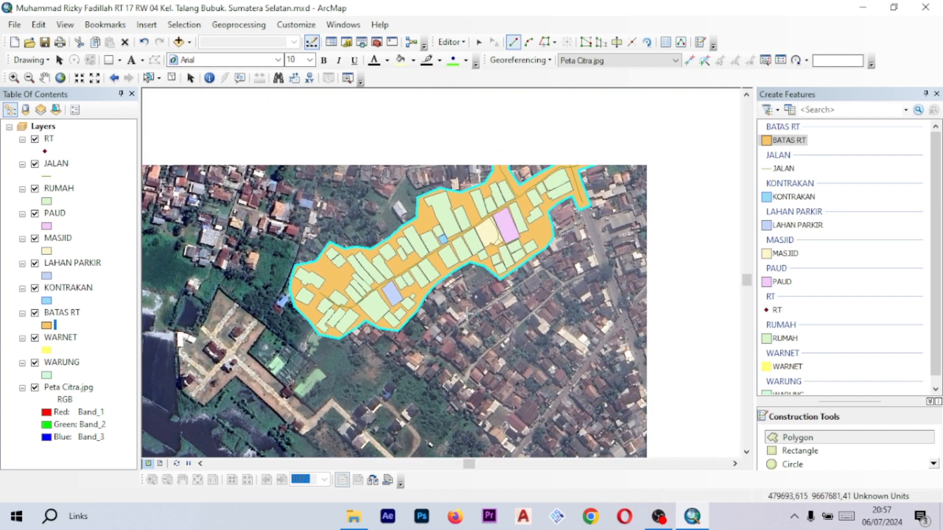
{"action": "scroll", "coordinate": [425, 247], "scroll_direction": "down", "scroll_amount": 2}
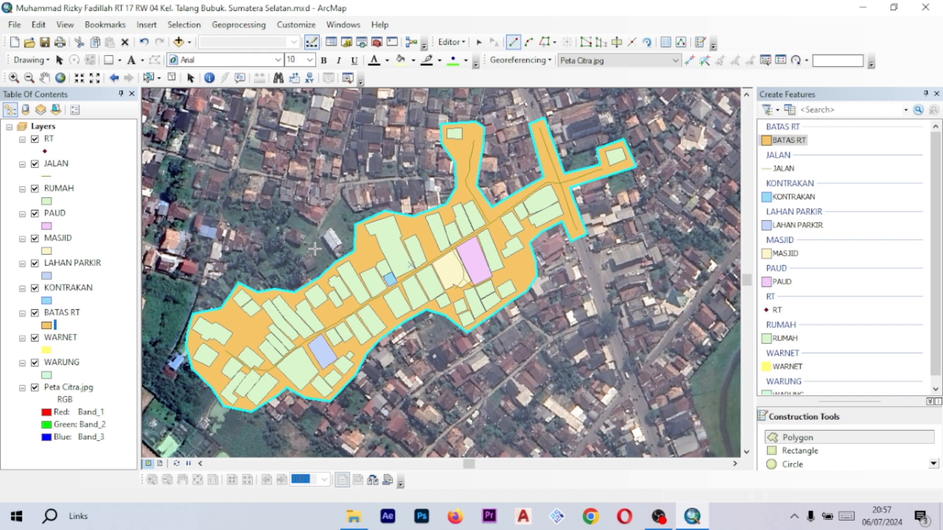
{"action": "left_click_drag", "start_coordinate": [479, 358], "coordinate": [597, 290]}
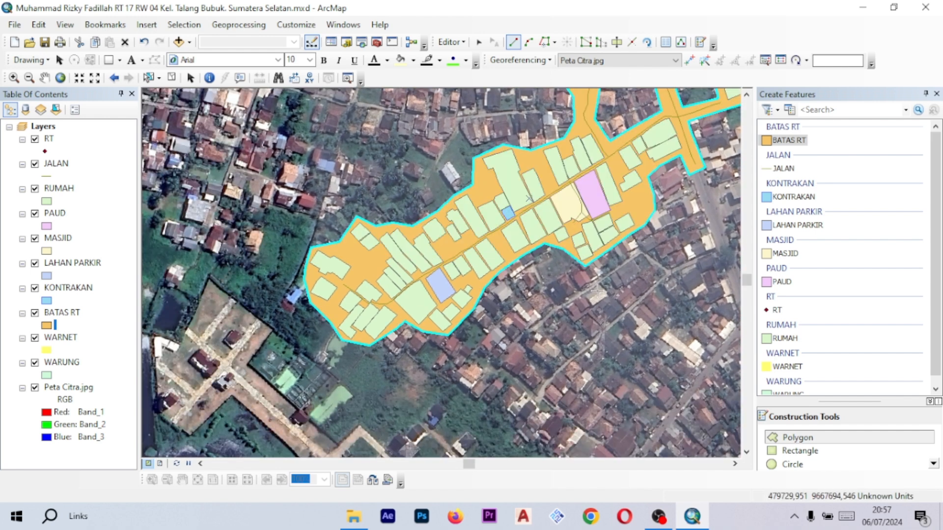
{"action": "scroll", "coordinate": [619, 244], "scroll_direction": "down", "scroll_amount": 2}
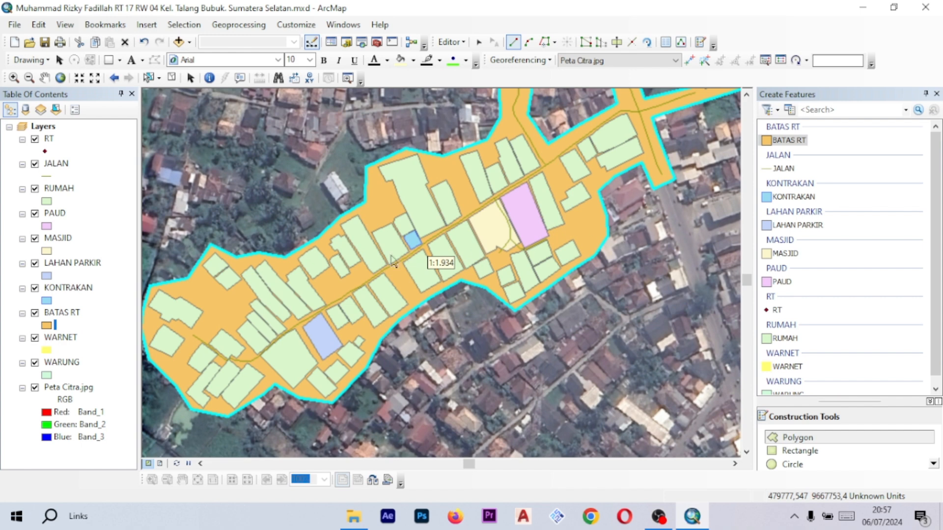
{"action": "scroll", "coordinate": [478, 251], "scroll_direction": "up", "scroll_amount": 2}
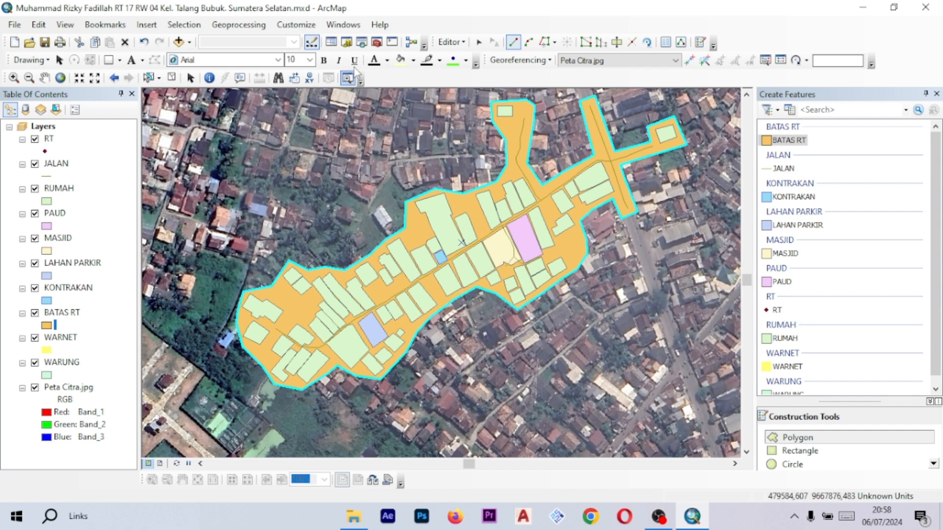
- Save the edits and stop the editing session
{"action": "left_click", "coordinate": [450, 42]}
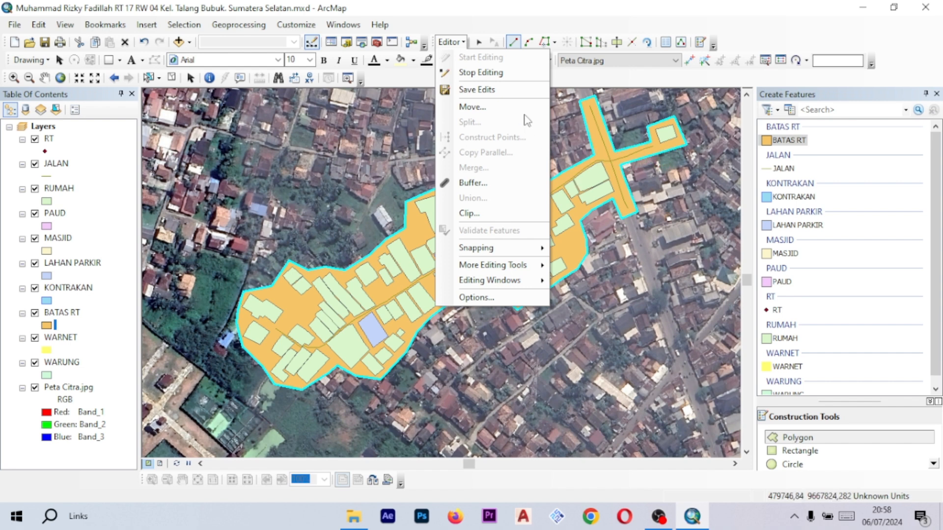
{"action": "left_click", "coordinate": [500, 96]}
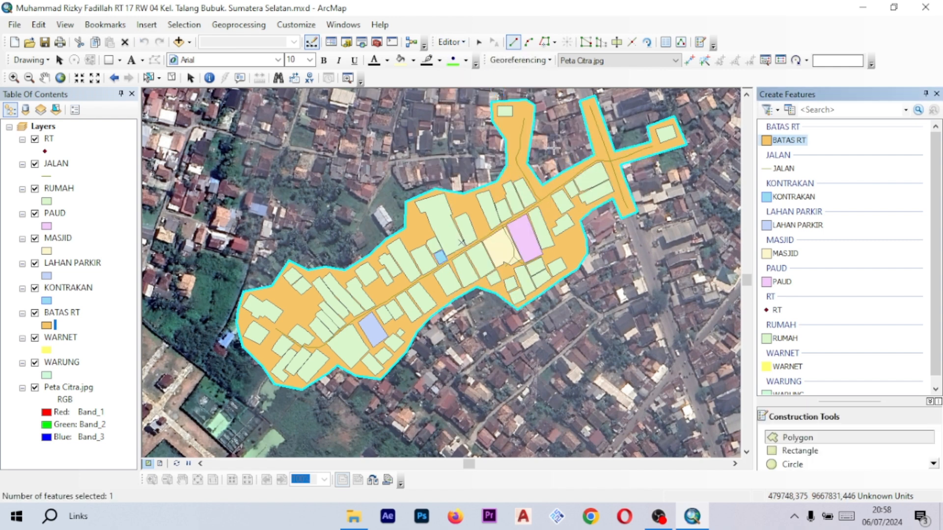
{"action": "left_click", "coordinate": [449, 42]}
{"action": "left_click", "coordinate": [473, 73]}
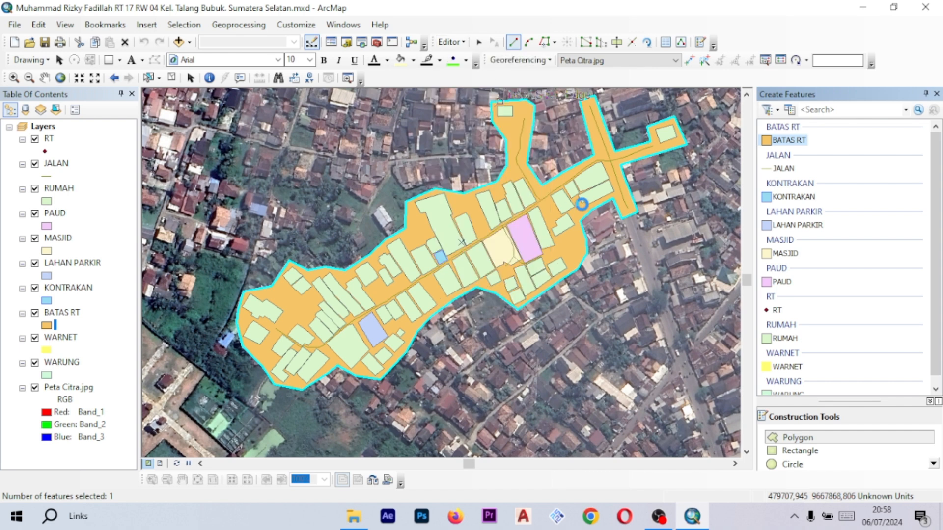
- Open the attribute table of the MASJID layer
{"action": "left_click_drag", "start_coordinate": [578, 176], "coordinate": [531, 202]}
{"action": "left_click_drag", "start_coordinate": [432, 228], "coordinate": [489, 209]}
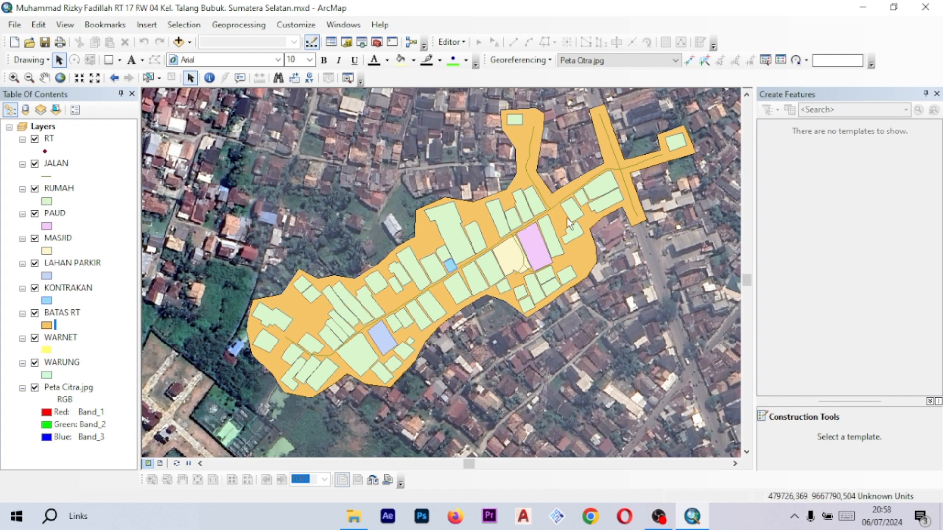
{"action": "scroll", "coordinate": [449, 201], "scroll_direction": "up", "scroll_amount": 2}
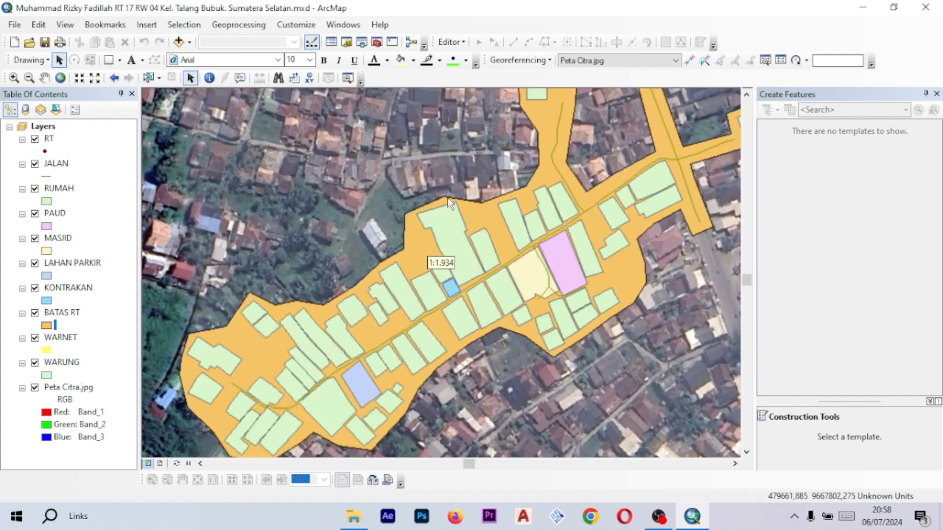
{"action": "scroll", "coordinate": [404, 278], "scroll_direction": "up", "scroll_amount": 1}
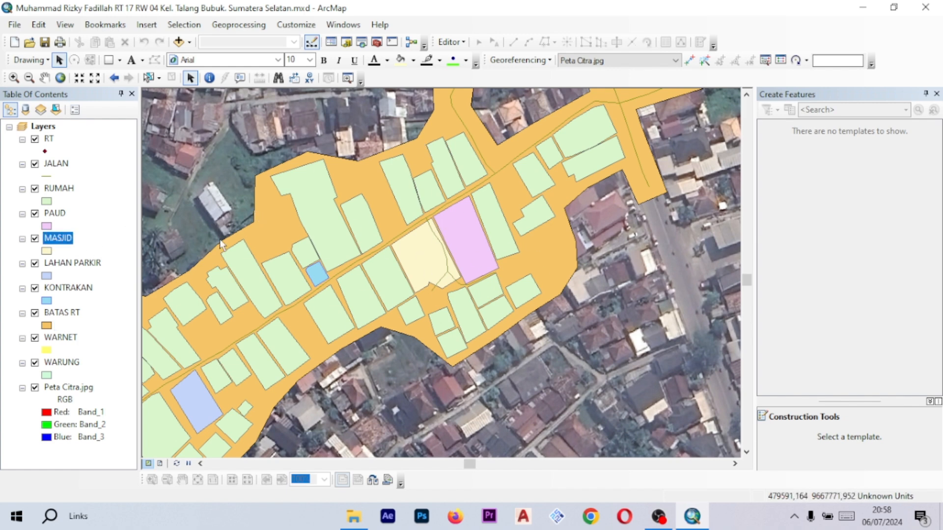
{"action": "double_click", "coordinate": [72, 238]}
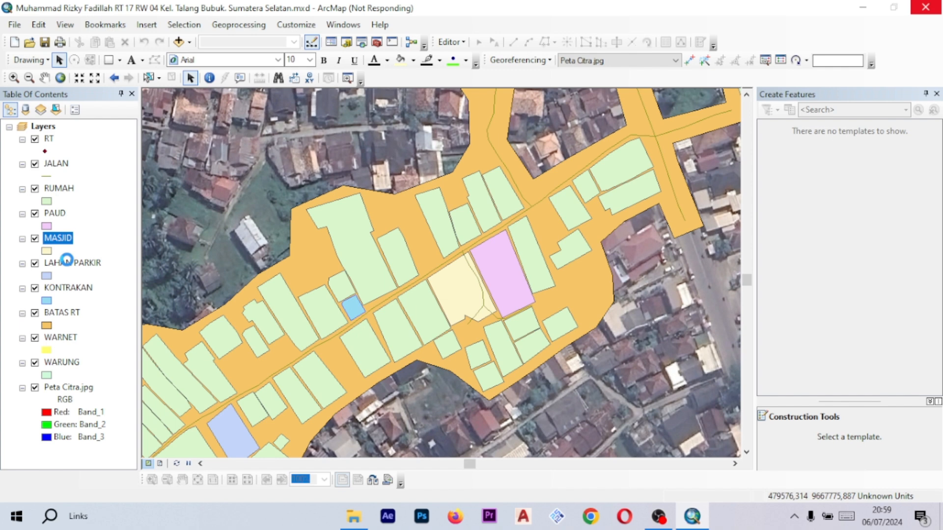
{"action": "right_click", "coordinate": [60, 237]}
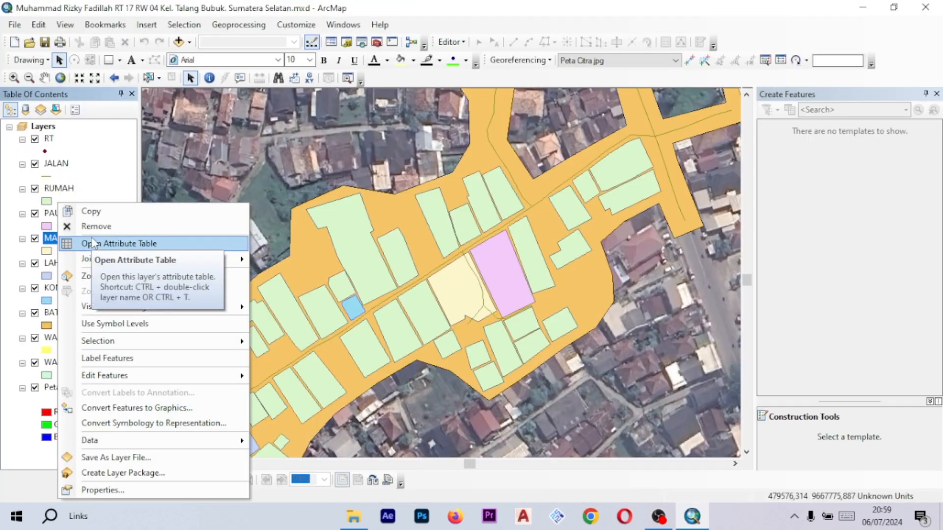
{"action": "left_click", "coordinate": [134, 246]}
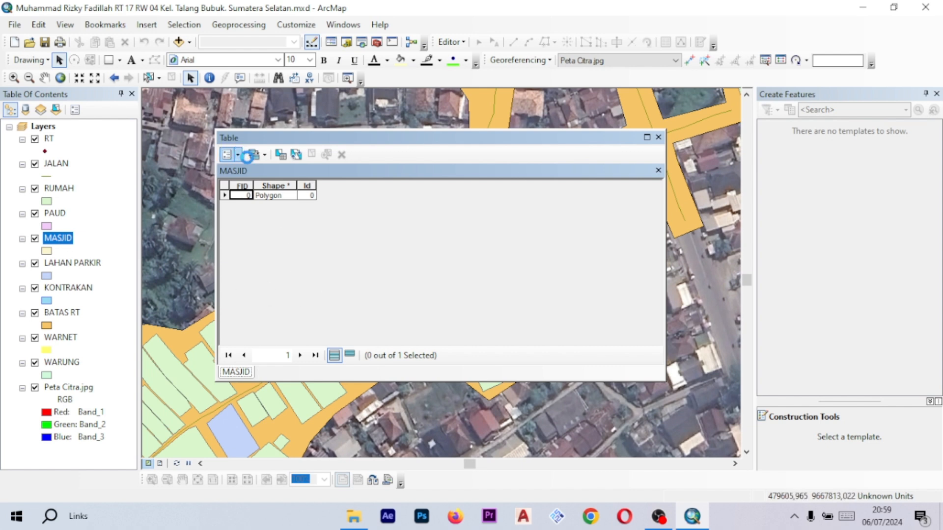
{"action": "left_click", "coordinate": [231, 154]}
{"action": "left_click", "coordinate": [410, 199]}
{"action": "left_click", "coordinate": [238, 154]}
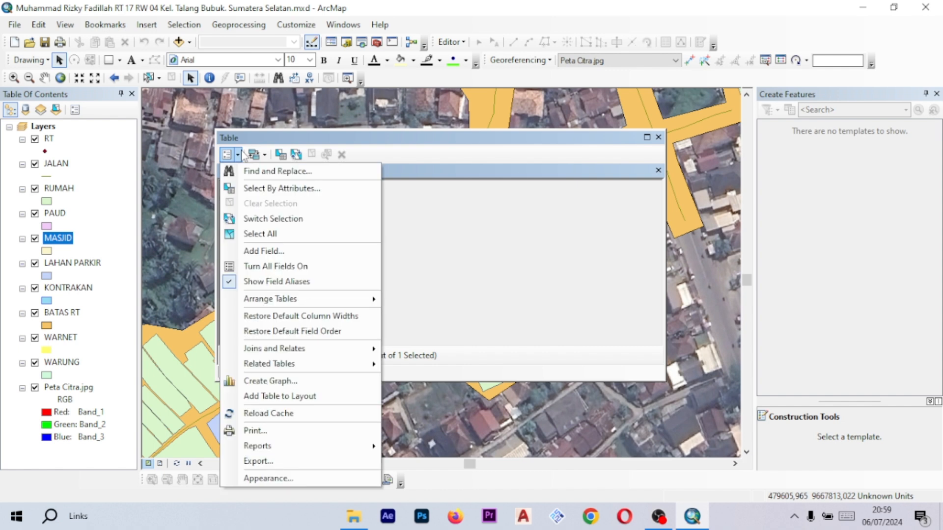
{"action": "left_click", "coordinate": [422, 199]}
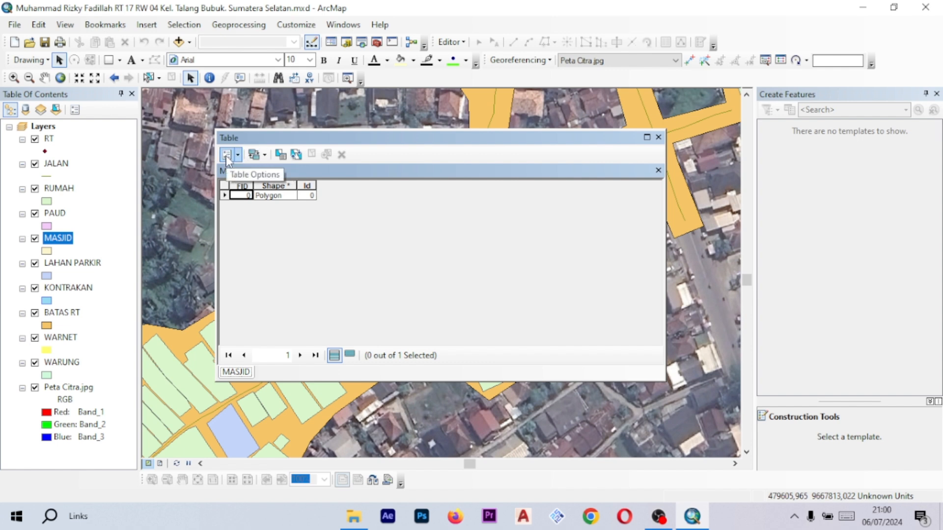
- Add a Text field named Nama Masjid to the MASJID table, accepting the automatic rename
{"action": "left_click", "coordinate": [239, 156]}
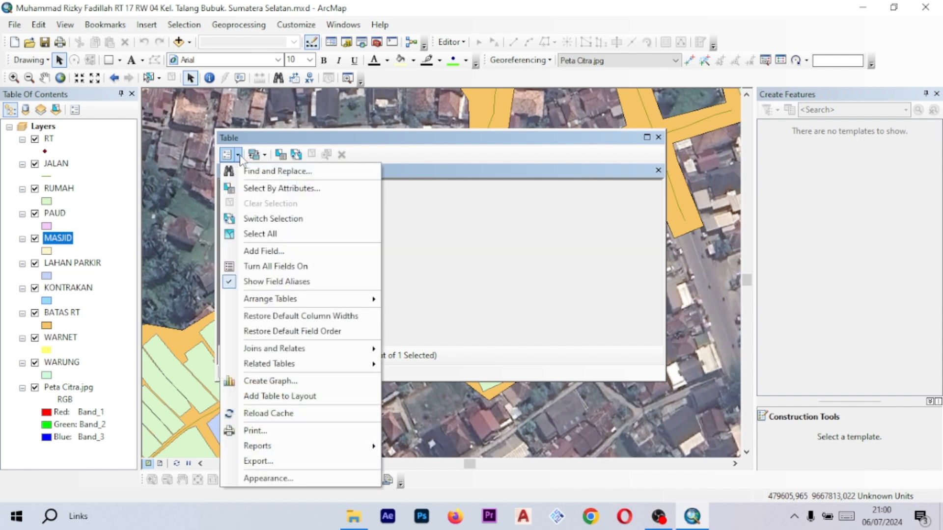
{"action": "left_click", "coordinate": [283, 251]}
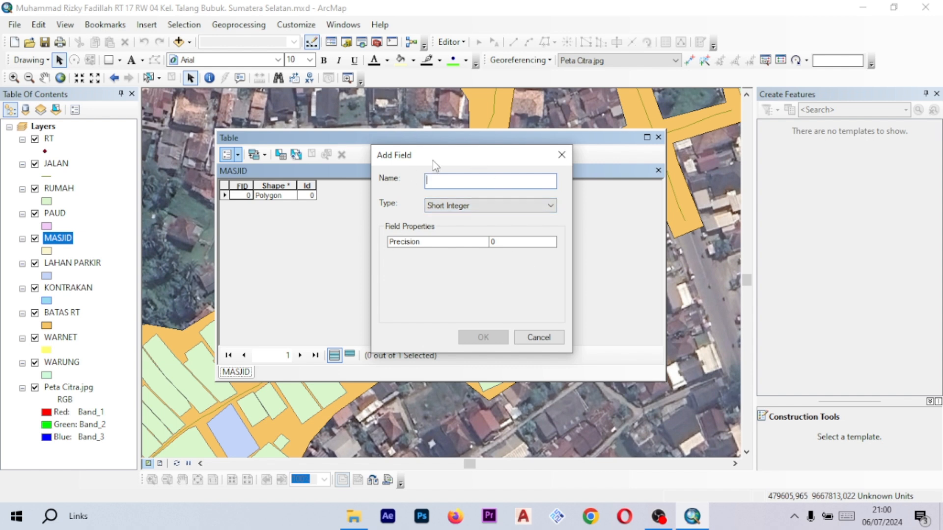
{"action": "type", "text": "Na"}
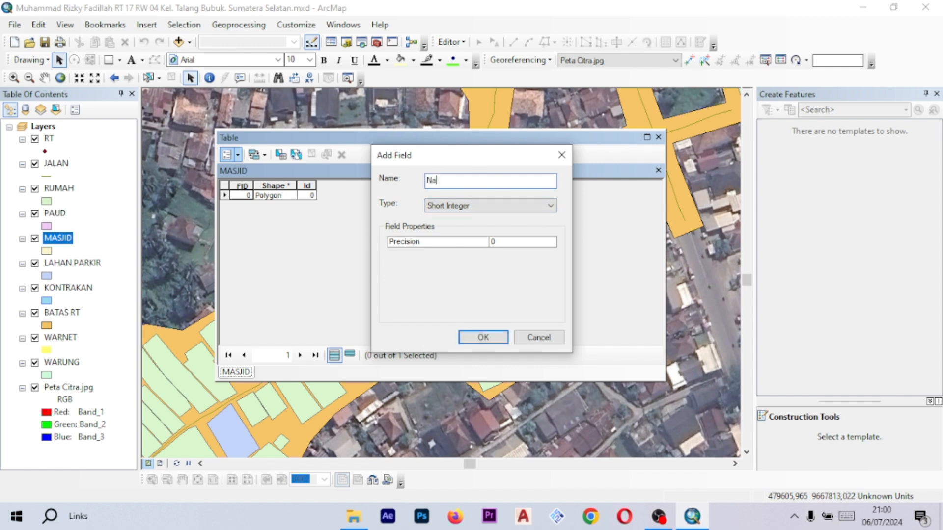
{"action": "type", "text": "ma Masjid"}
{"action": "left_click", "coordinate": [448, 207]}
{"action": "left_click", "coordinate": [476, 252]}
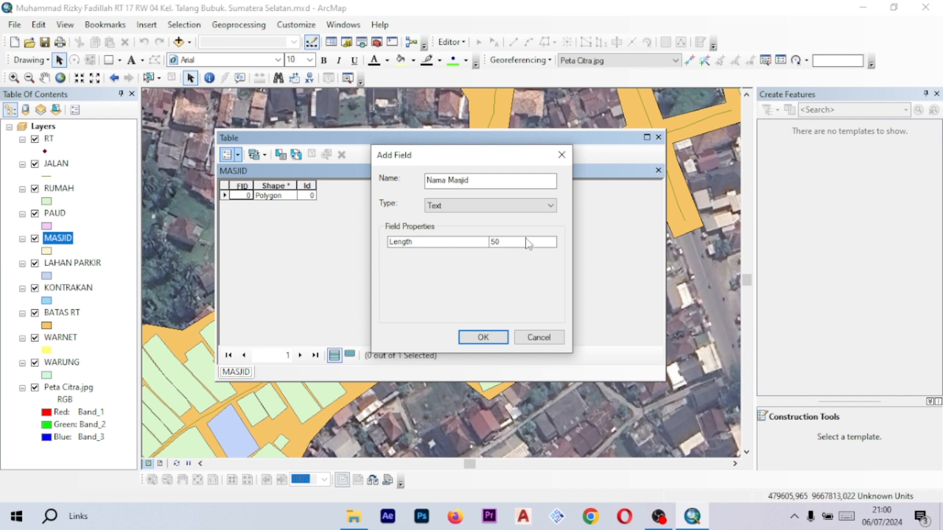
{"action": "left_click", "coordinate": [487, 338]}
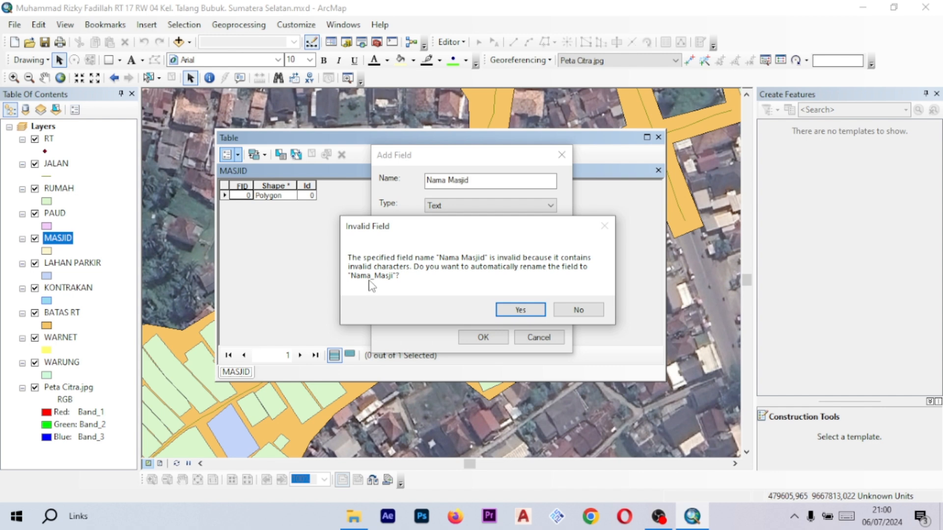
{"action": "left_click", "coordinate": [521, 310]}
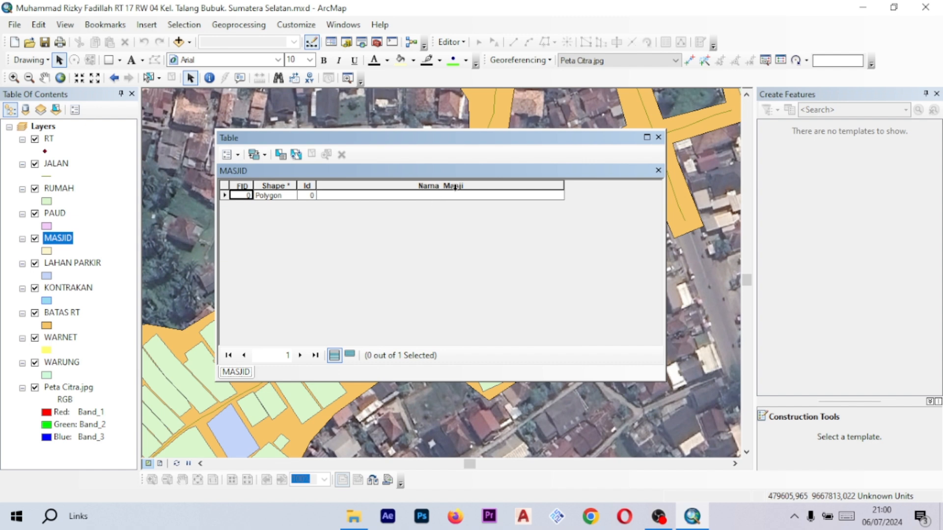
- Add a Float field named Luas Tanah to the MASJID table, accepting the automatic rename
{"action": "left_click", "coordinate": [231, 154]}
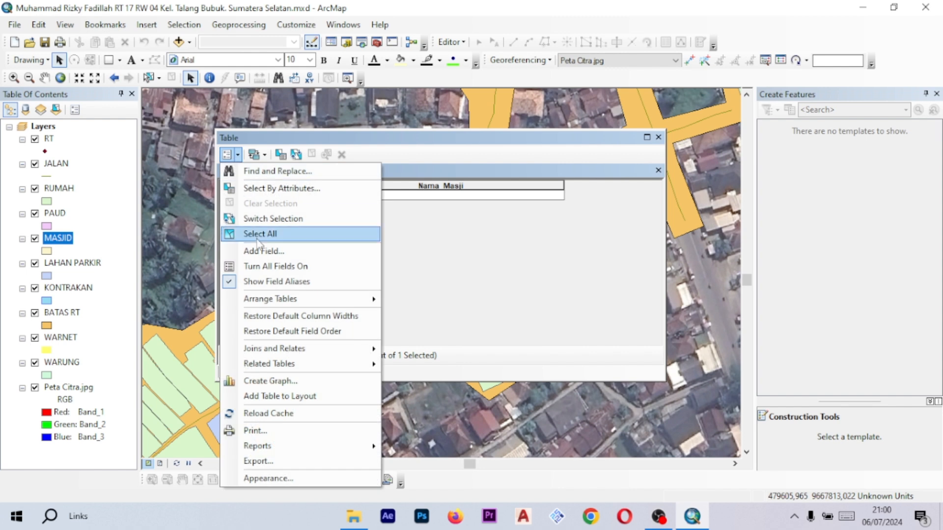
{"action": "left_click", "coordinate": [309, 254]}
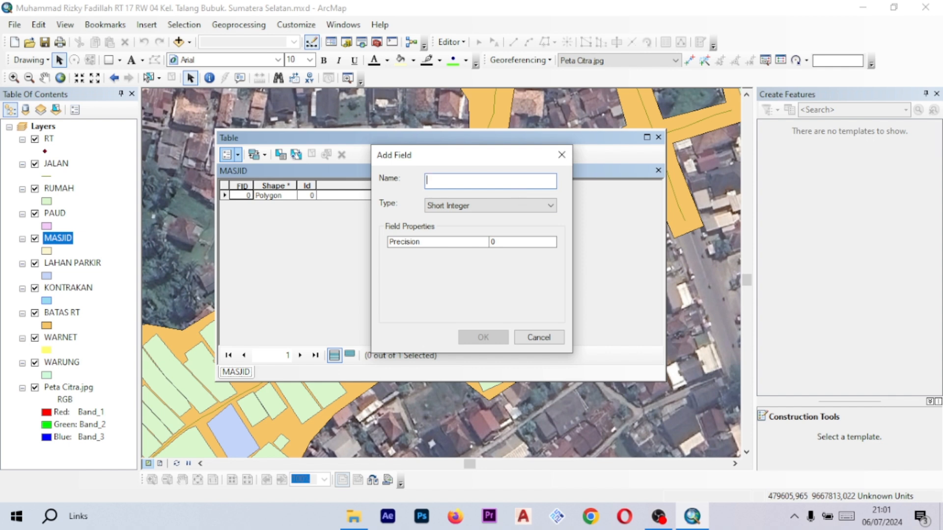
{"action": "type", "text": "Luas Tanah"}
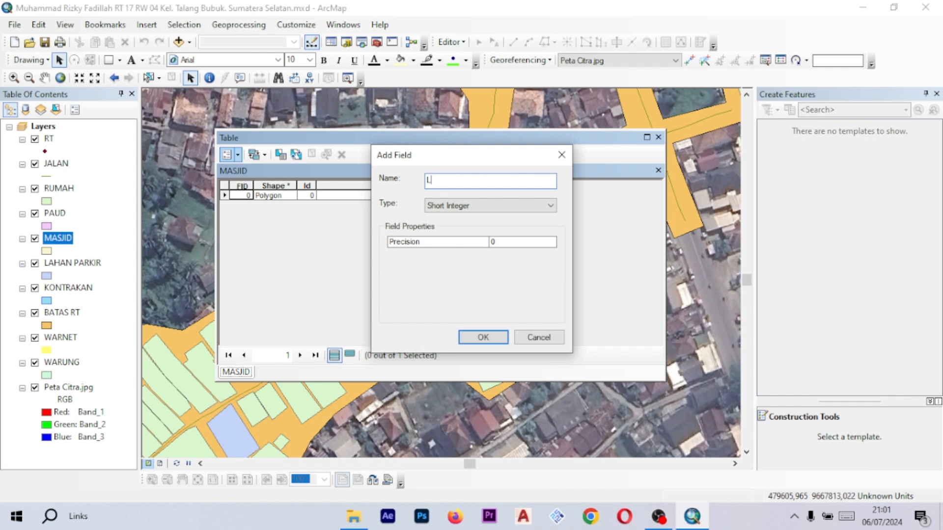
{"action": "left_click", "coordinate": [518, 207]}
{"action": "left_click", "coordinate": [509, 193]}
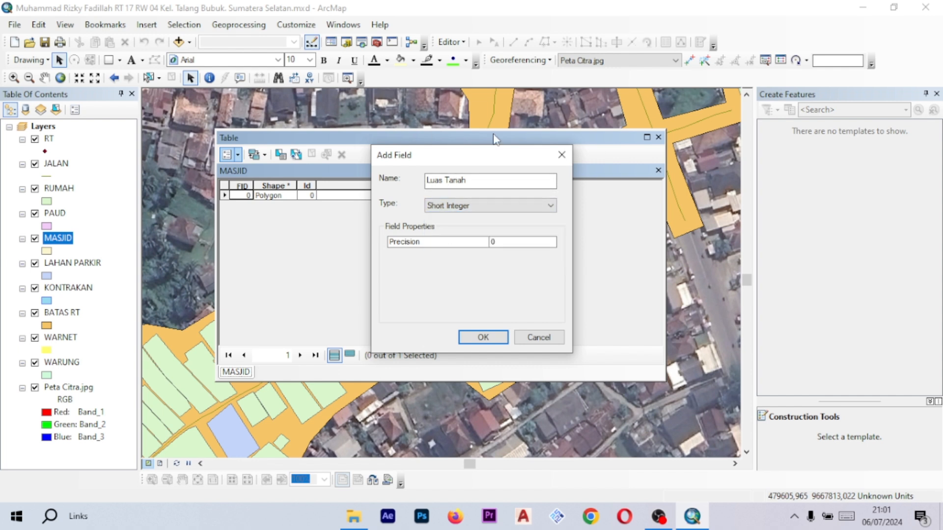
{"action": "left_click", "coordinate": [475, 207]}
{"action": "left_click", "coordinate": [476, 208]}
{"action": "left_click", "coordinate": [488, 205]}
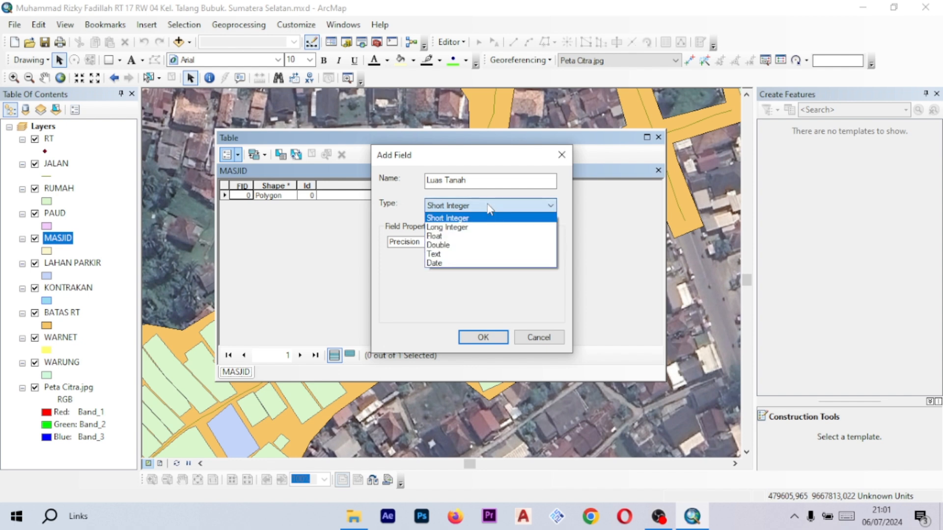
{"action": "left_click", "coordinate": [489, 237]}
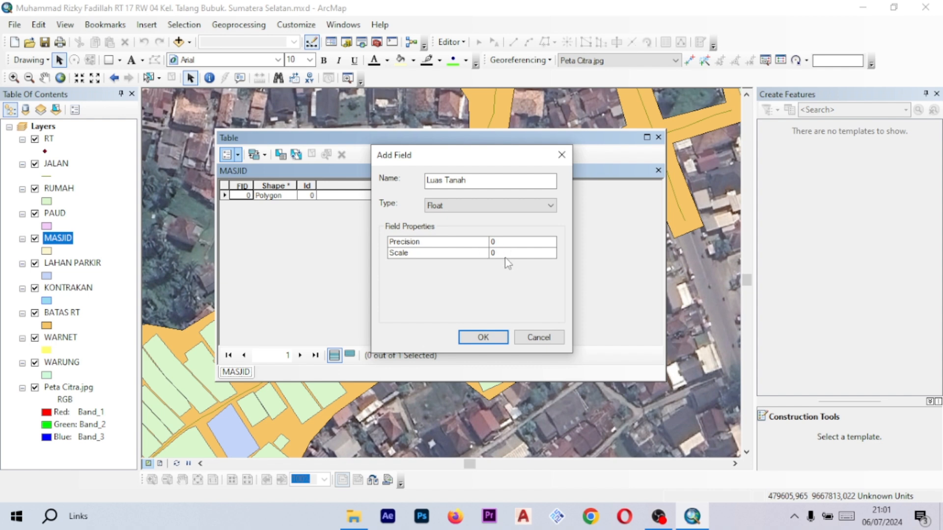
{"action": "left_click", "coordinate": [483, 338]}
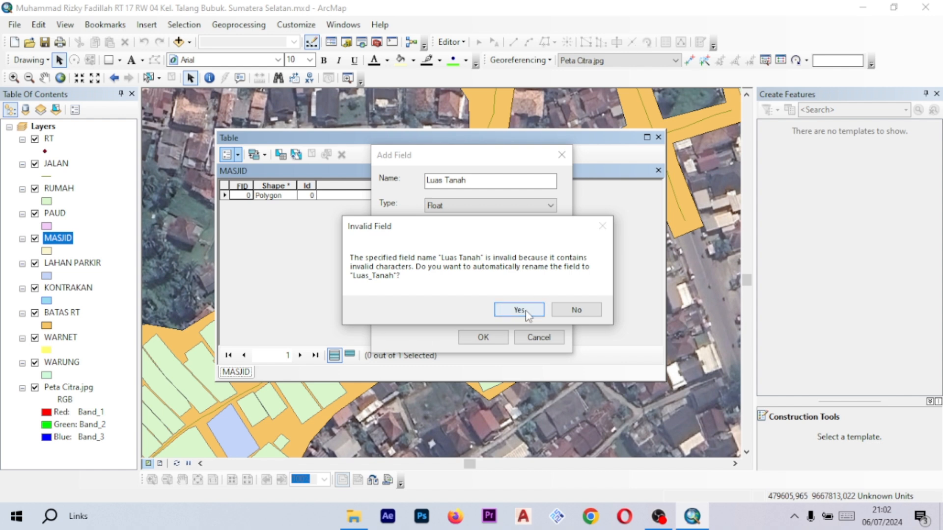
{"action": "left_click", "coordinate": [525, 310]}
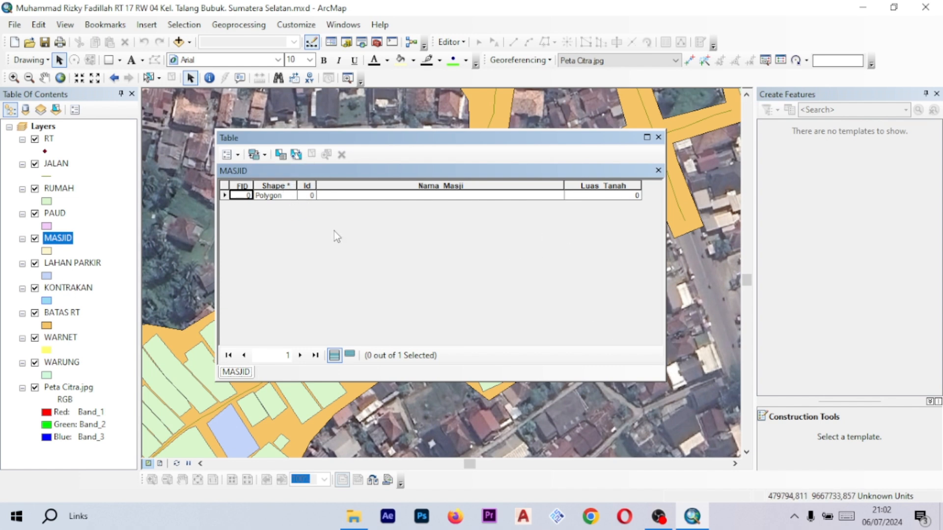
- Add a Text field named Foto Masjid with a length of 300 to the MASJID table
{"action": "left_click", "coordinate": [239, 154]}
{"action": "left_click", "coordinate": [299, 251]}
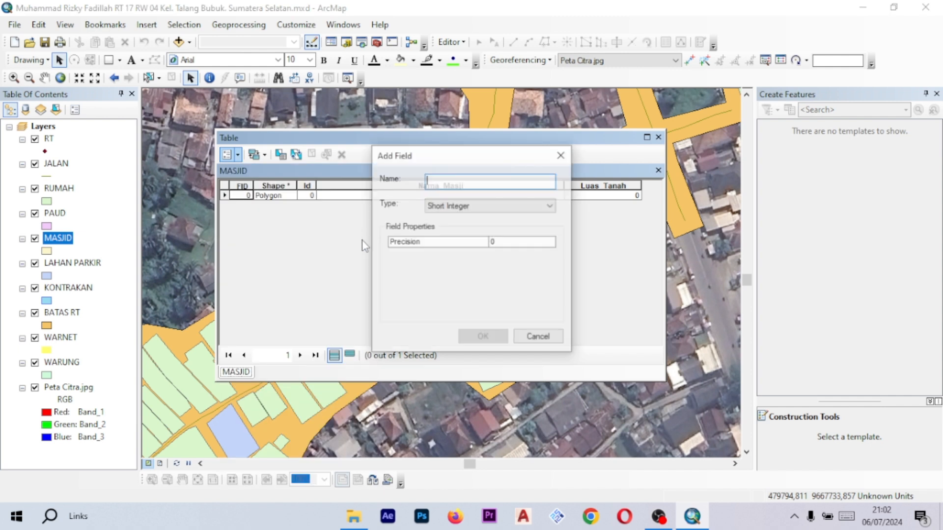
{"action": "key", "text": "Caps_Lock"}
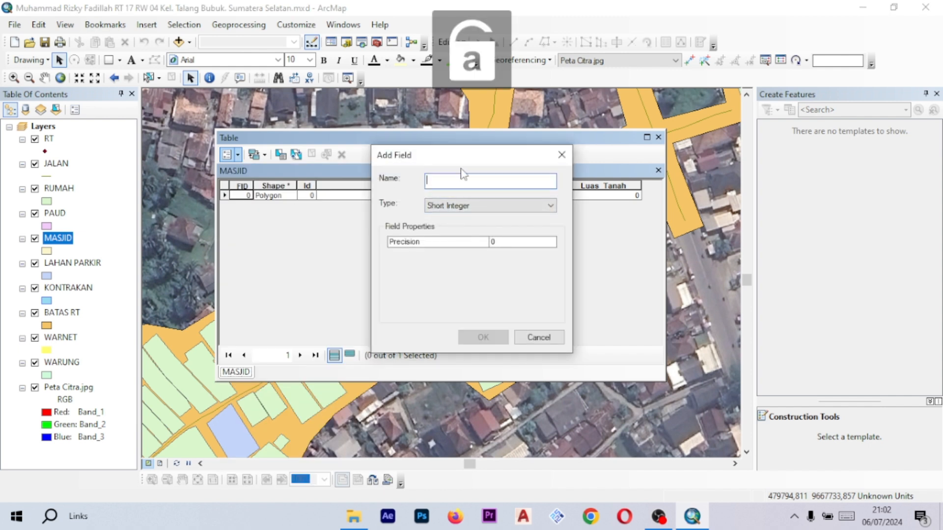
{"action": "type", "text": "Fo"}
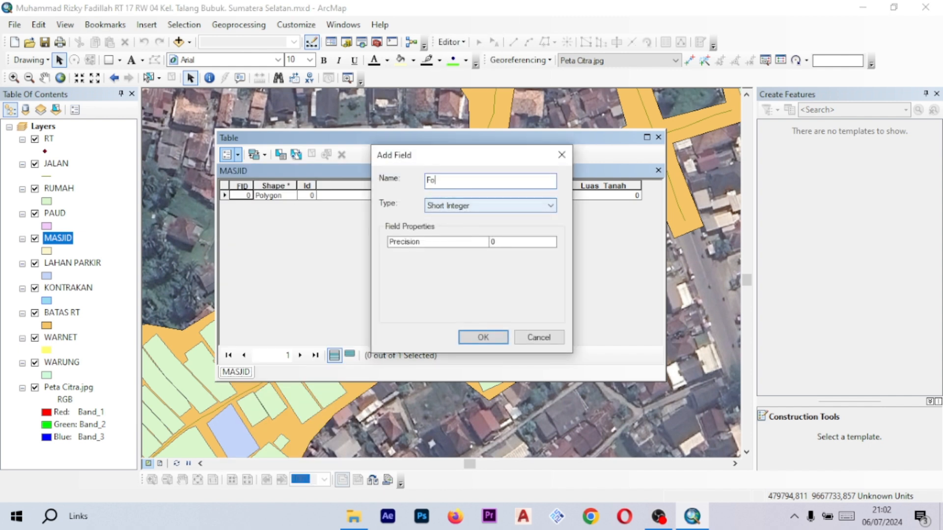
{"action": "type", "text": "to Masjid"}
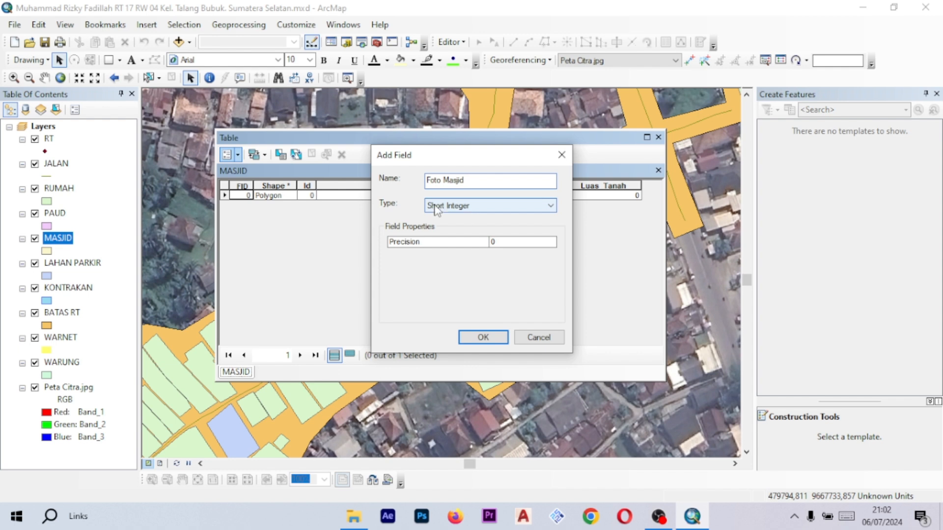
{"action": "left_click_drag", "start_coordinate": [473, 181], "coordinate": [429, 185]}
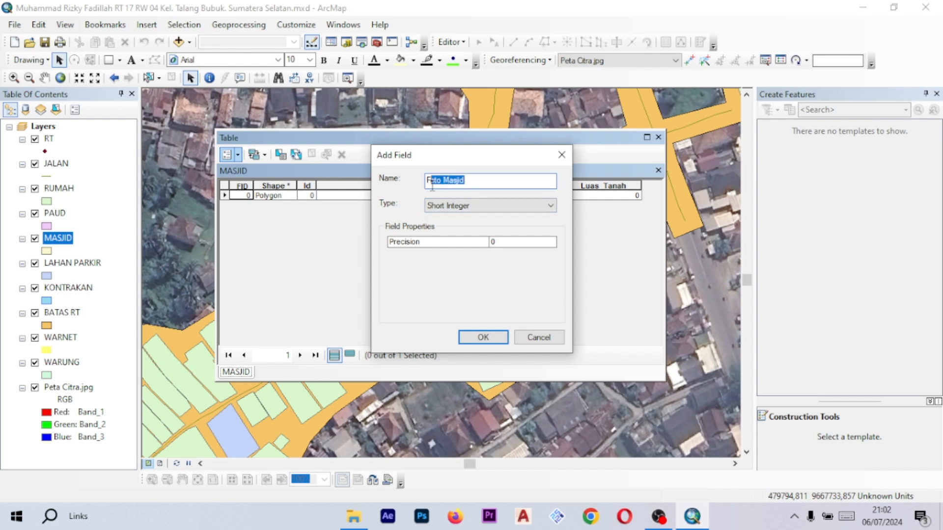
{"action": "left_click", "coordinate": [479, 184]}
{"action": "left_click", "coordinate": [479, 205]}
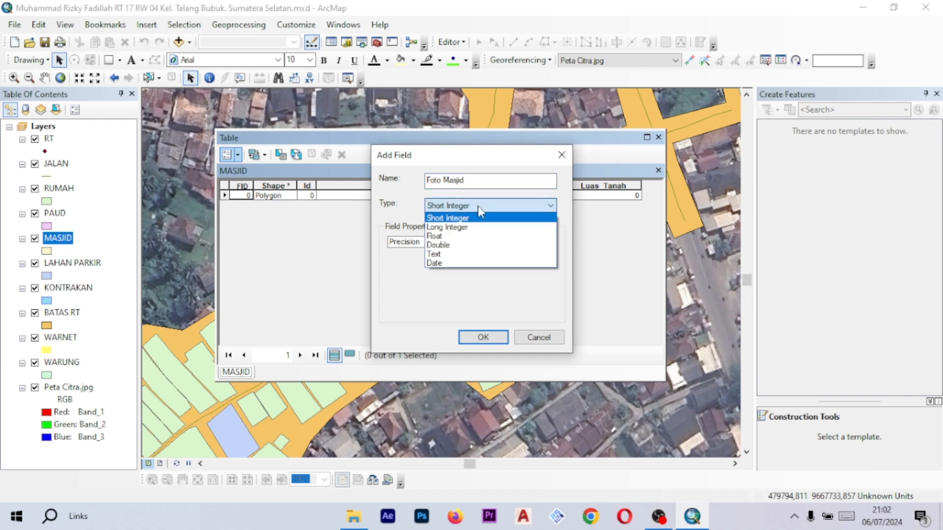
{"action": "left_click", "coordinate": [480, 254]}
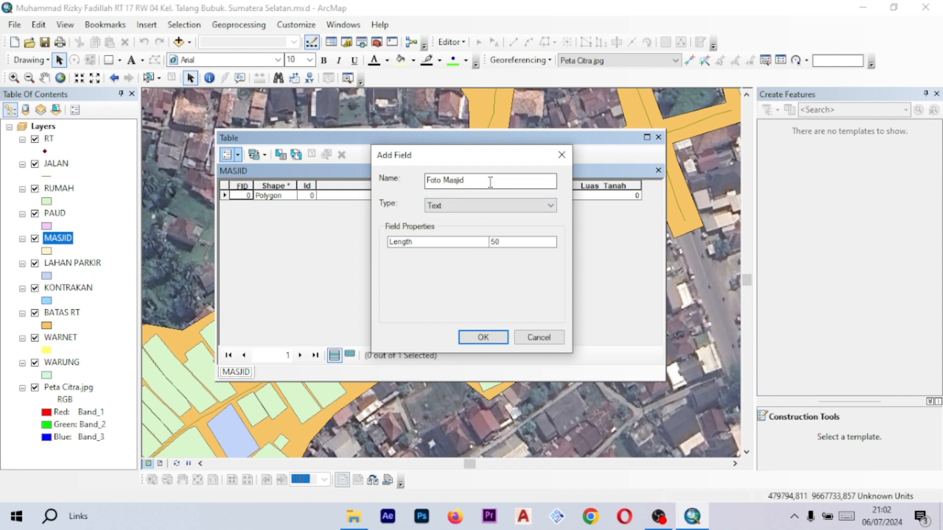
{"action": "key", "text": "BackSpace"}
{"action": "key", "text": "BackSpace"}
{"action": "type", "text": "300"}
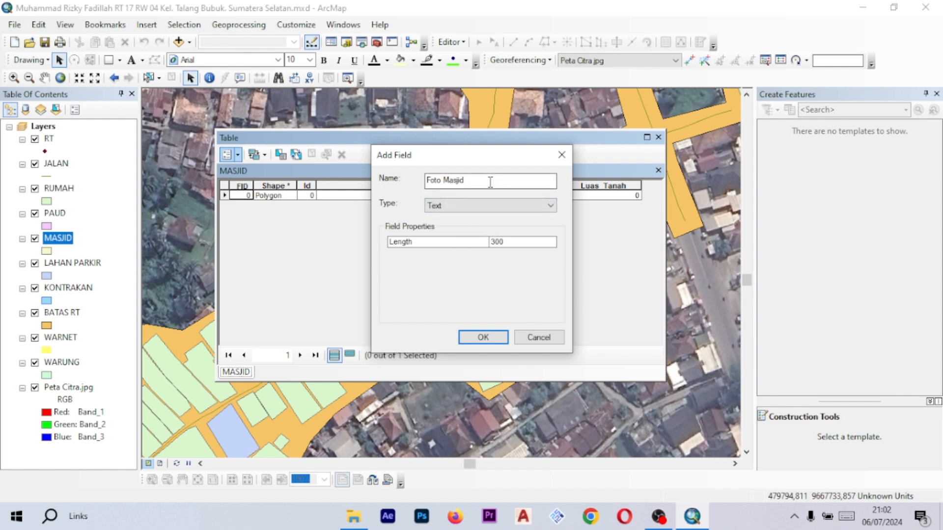
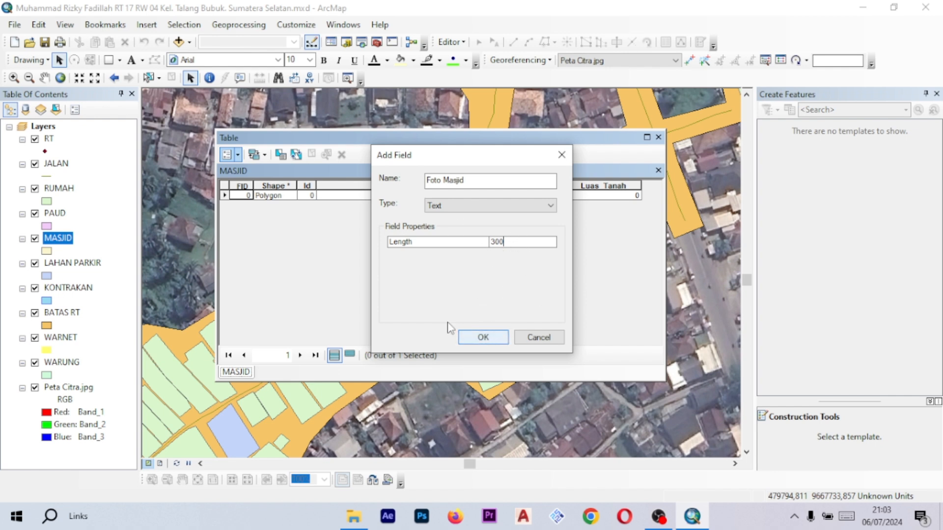
- Confirm the new Foto Masjid field, accepting the automatic rename
{"action": "left_click", "coordinate": [484, 338]}
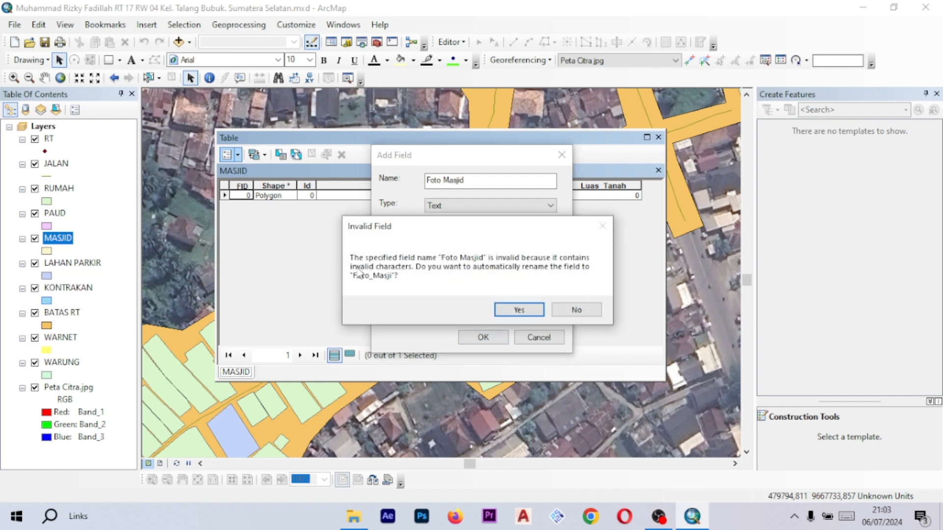
{"action": "left_click", "coordinate": [519, 310]}
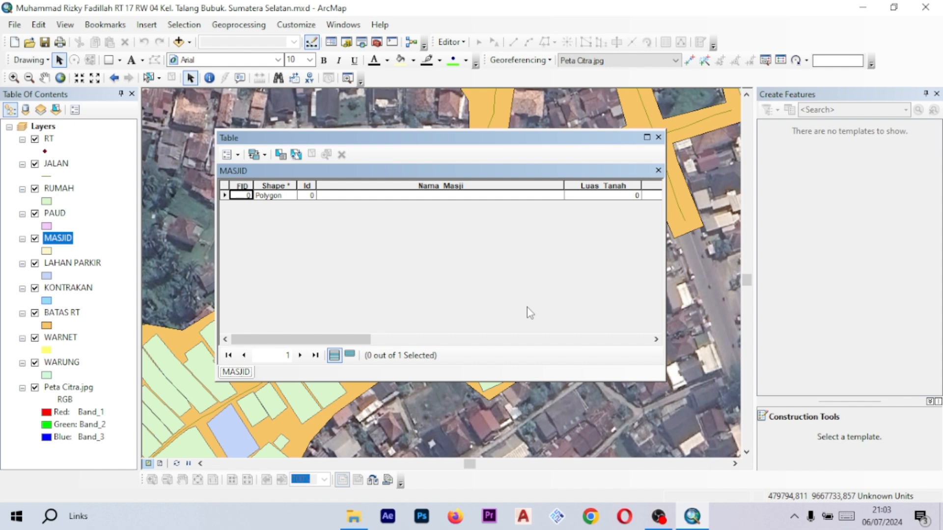
{"action": "left_click_drag", "start_coordinate": [366, 339], "coordinate": [295, 342]}
{"action": "left_click_drag", "start_coordinate": [360, 339], "coordinate": [435, 343]}
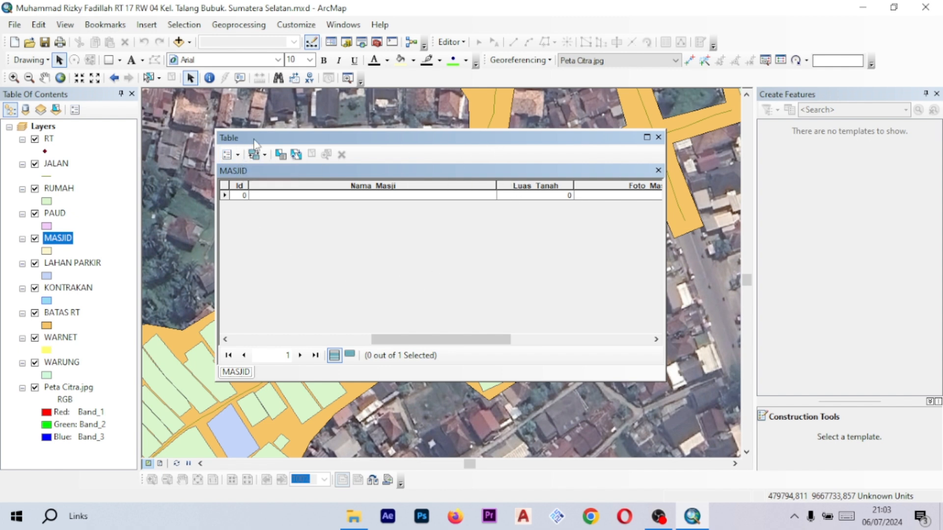
{"action": "left_click_drag", "start_coordinate": [254, 141], "coordinate": [276, 137]}
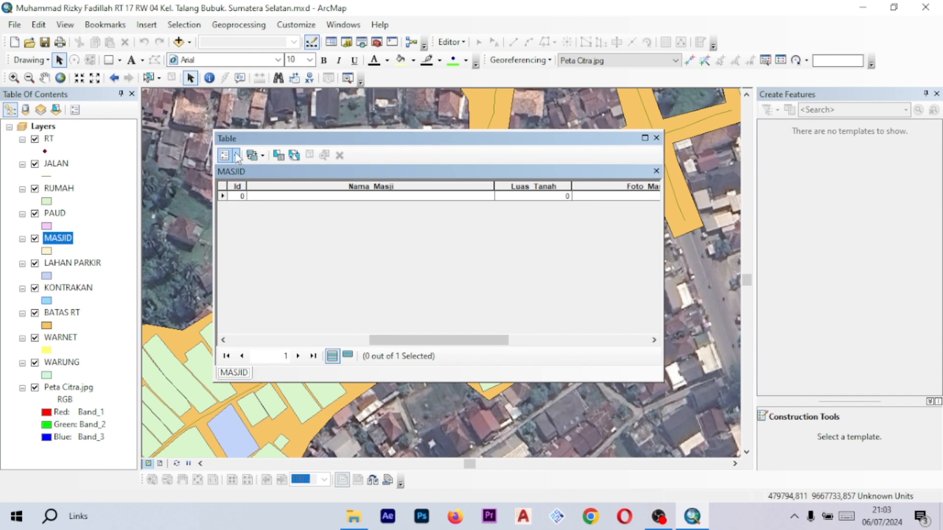
- Calculate the Luas Tanah field's geometry as Area in Square Meters using the data source's coordinate system
{"action": "left_click", "coordinate": [235, 156]}
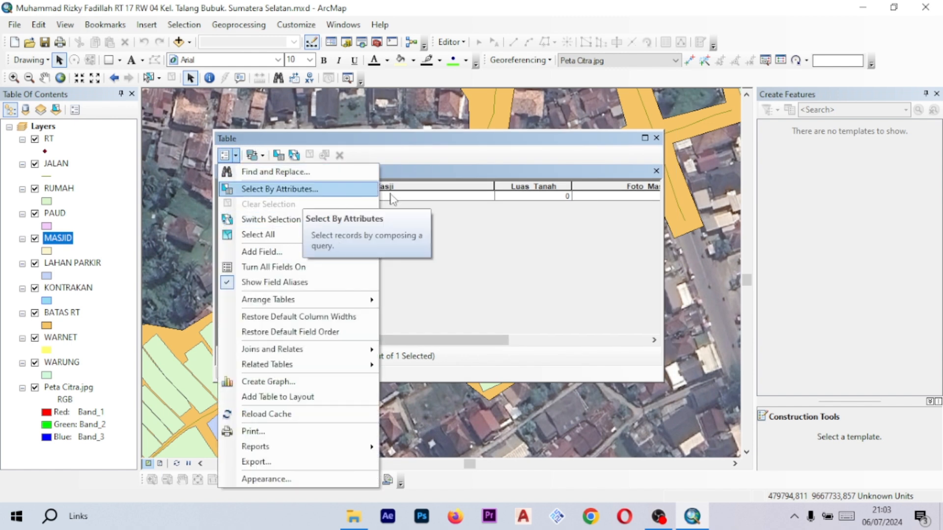
{"action": "left_click", "coordinate": [518, 220]}
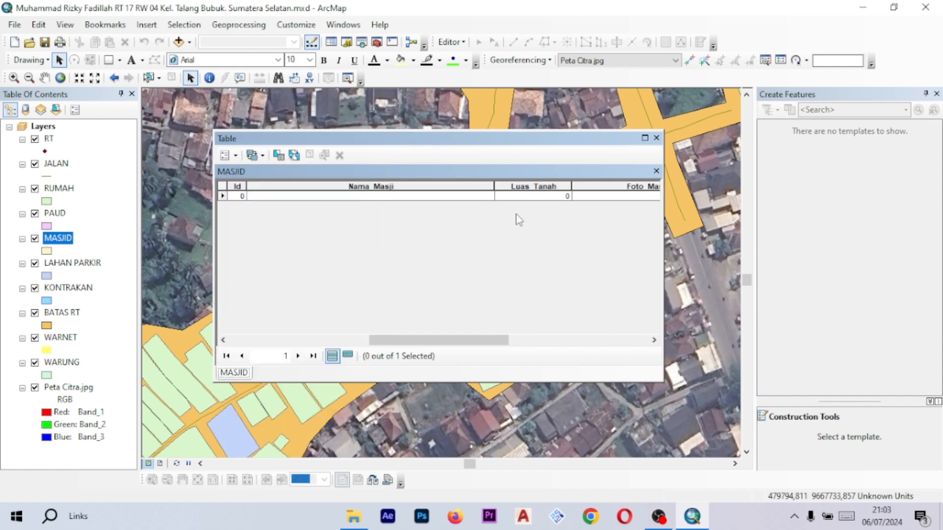
{"action": "right_click", "coordinate": [537, 186]}
{"action": "left_click", "coordinate": [508, 251]}
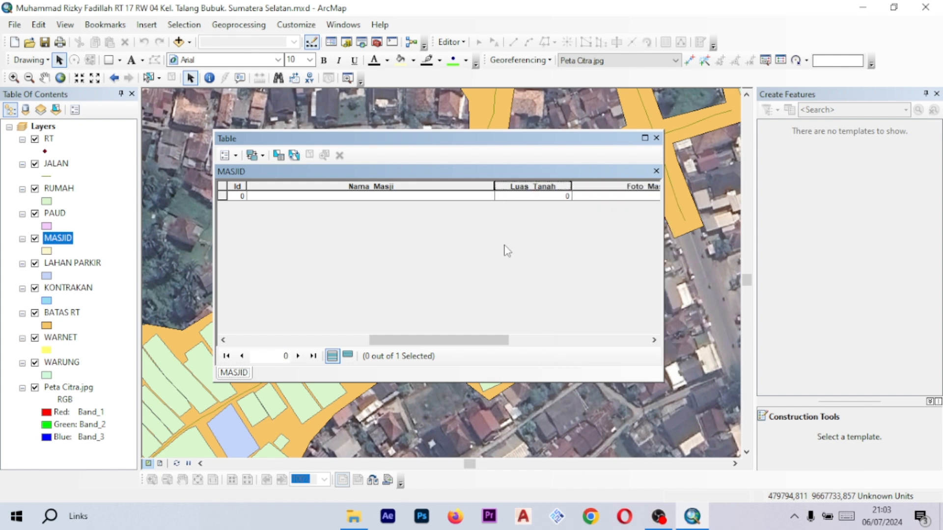
{"action": "left_click", "coordinate": [533, 187]}
{"action": "right_click", "coordinate": [529, 190]}
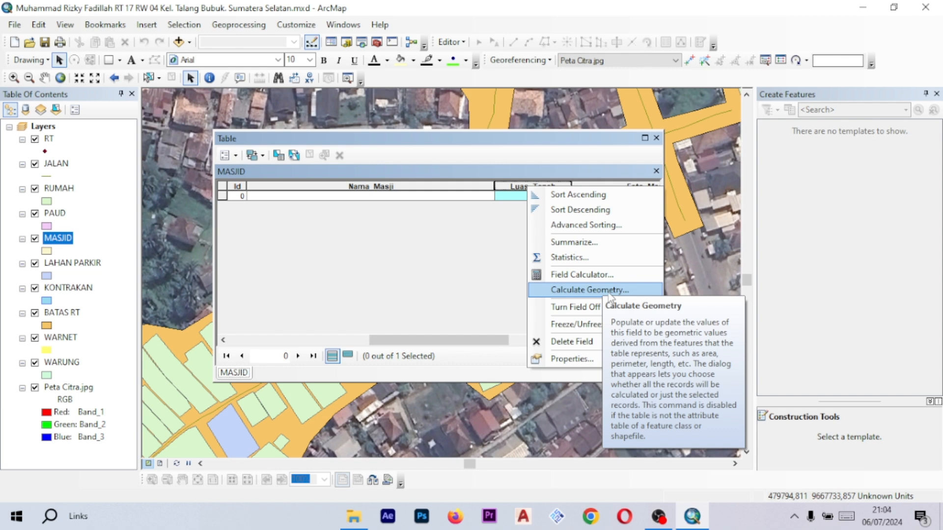
{"action": "left_click", "coordinate": [609, 292]}
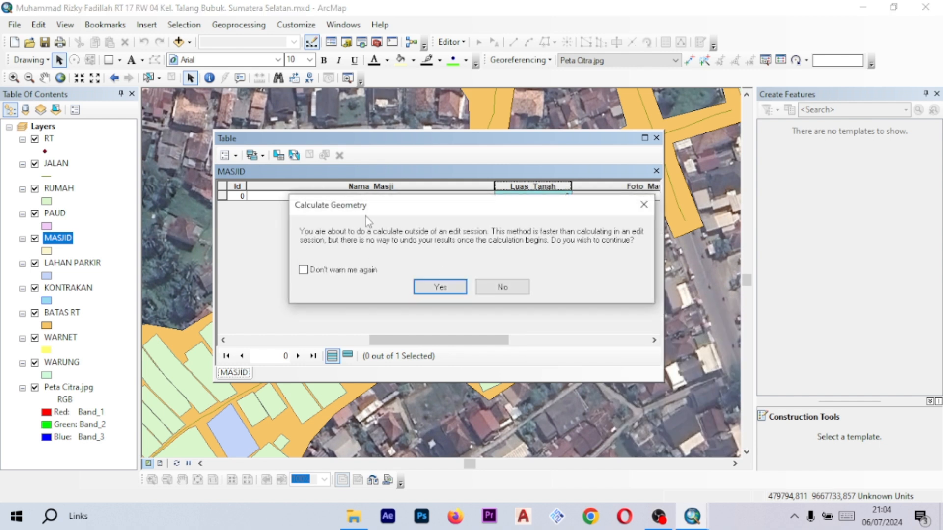
{"action": "left_click", "coordinate": [437, 287]}
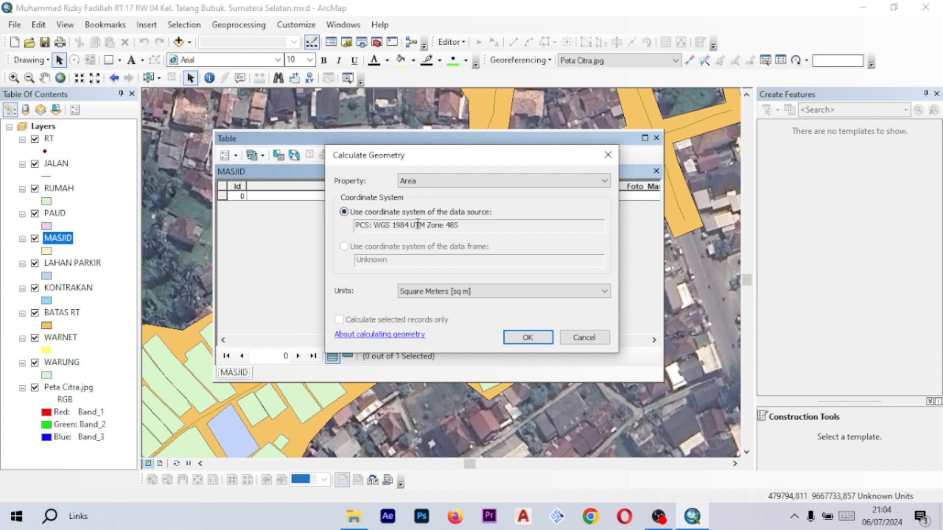
{"action": "left_click", "coordinate": [460, 184]}
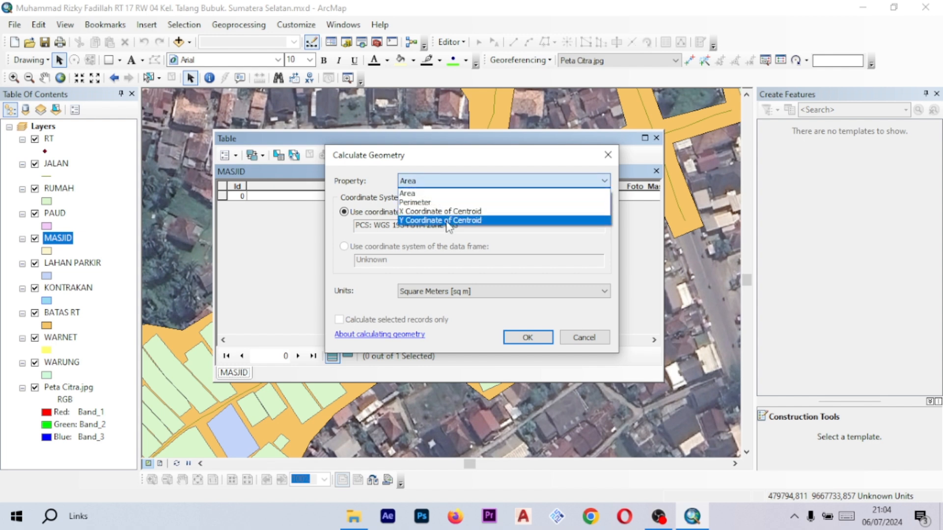
{"action": "left_click", "coordinate": [442, 193]}
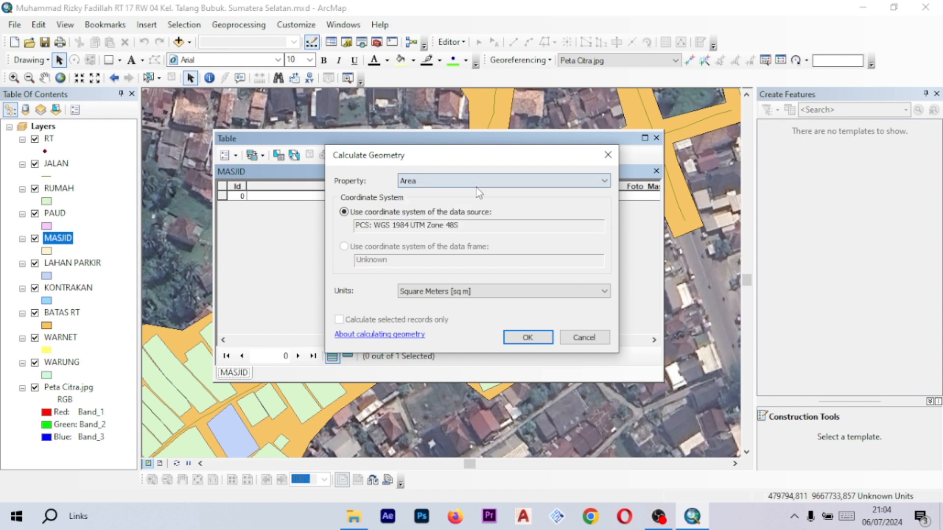
{"action": "left_click", "coordinate": [462, 292]}
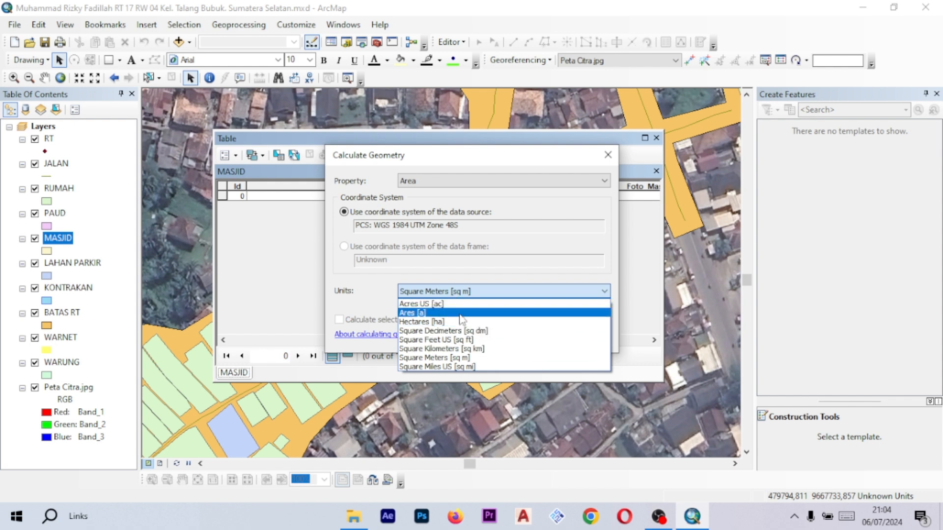
{"action": "left_click", "coordinate": [468, 360]}
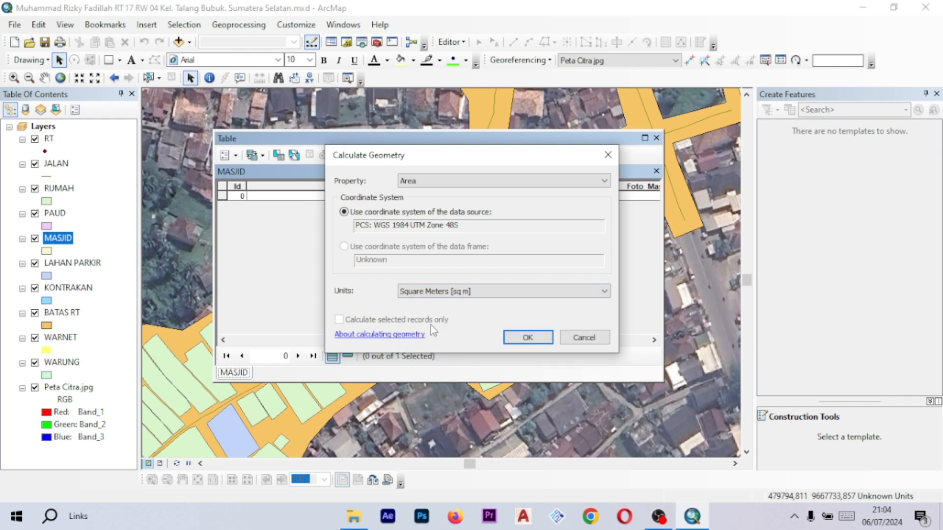
{"action": "left_click", "coordinate": [525, 339]}
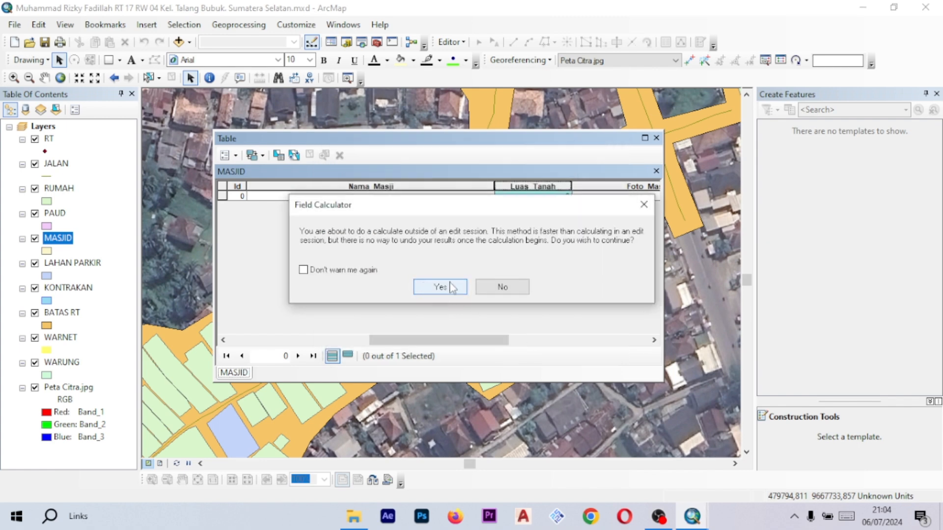
{"action": "left_click", "coordinate": [446, 289]}
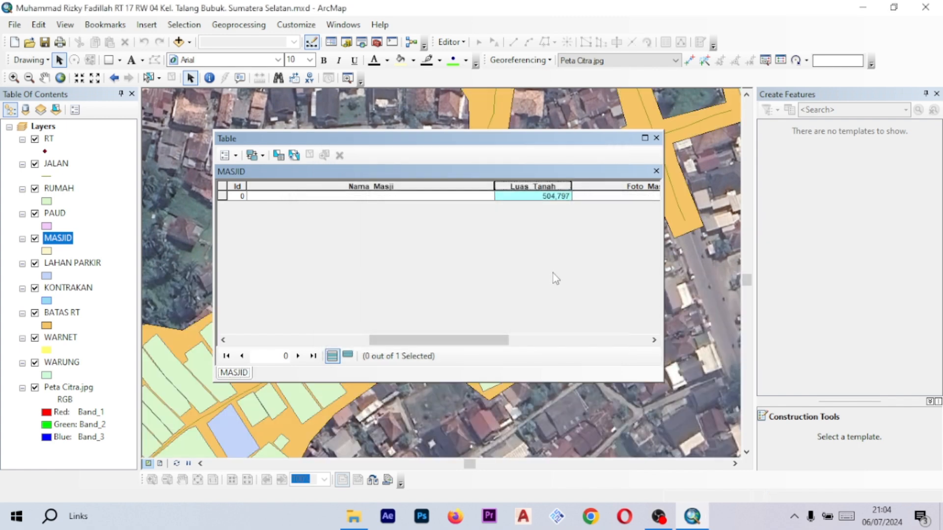
- Review the calculated land area in the MASJID table, then close the table
{"action": "left_click_drag", "start_coordinate": [512, 143], "coordinate": [275, 135]}
{"action": "scroll", "coordinate": [513, 310], "scroll_direction": "up", "scroll_amount": 3}
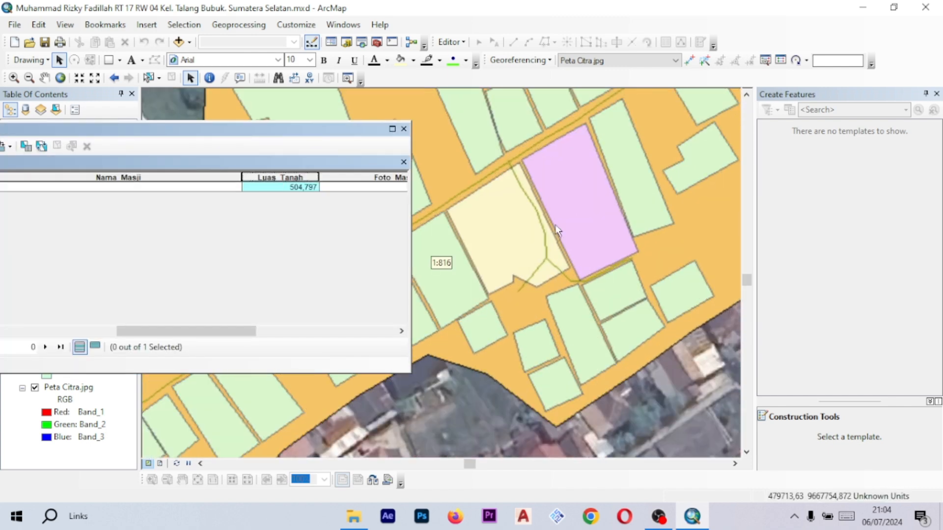
{"action": "left_click_drag", "start_coordinate": [292, 145], "coordinate": [316, 111]}
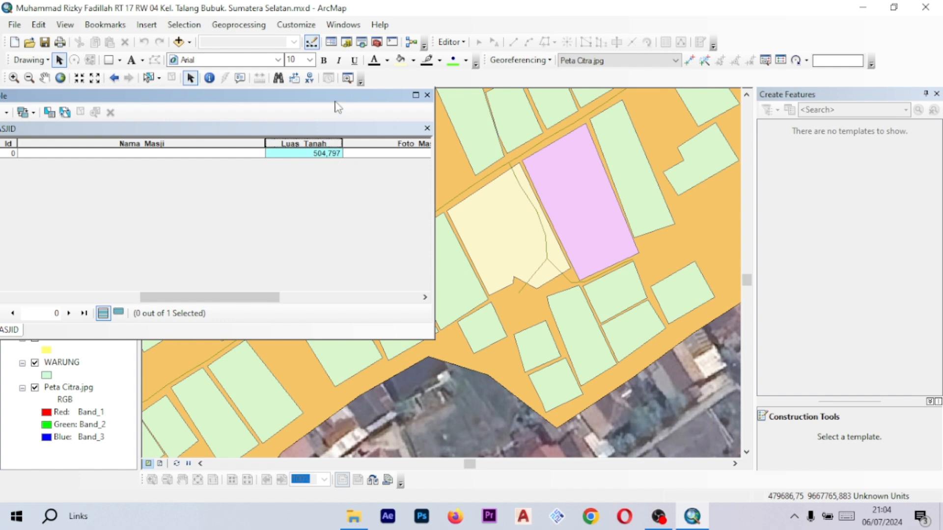
{"action": "left_click_drag", "start_coordinate": [335, 97], "coordinate": [411, 81]}
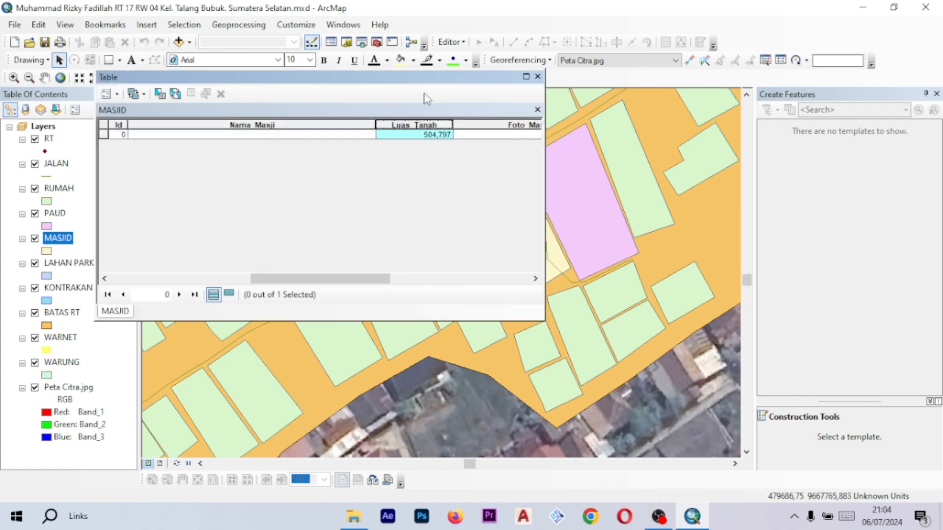
{"action": "left_click_drag", "start_coordinate": [626, 165], "coordinate": [667, 166]}
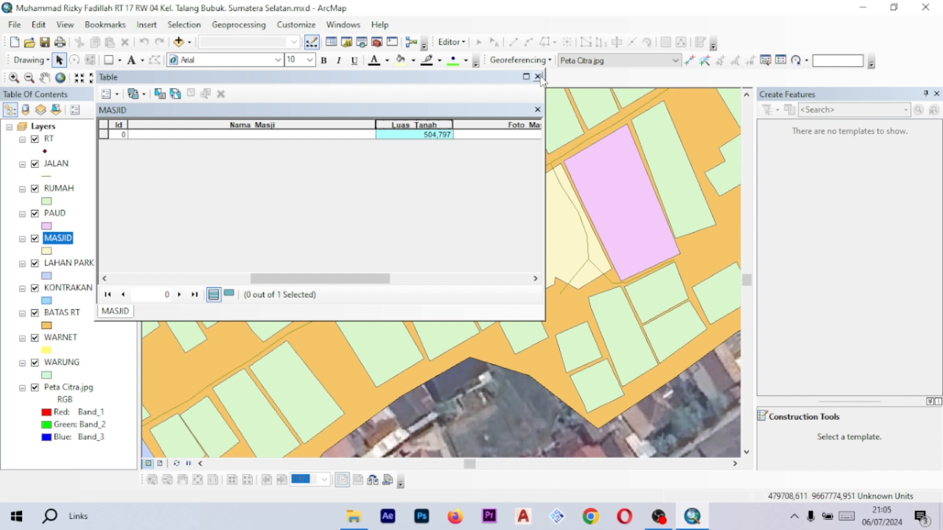
{"action": "left_click_drag", "start_coordinate": [356, 278], "coordinate": [423, 278]}
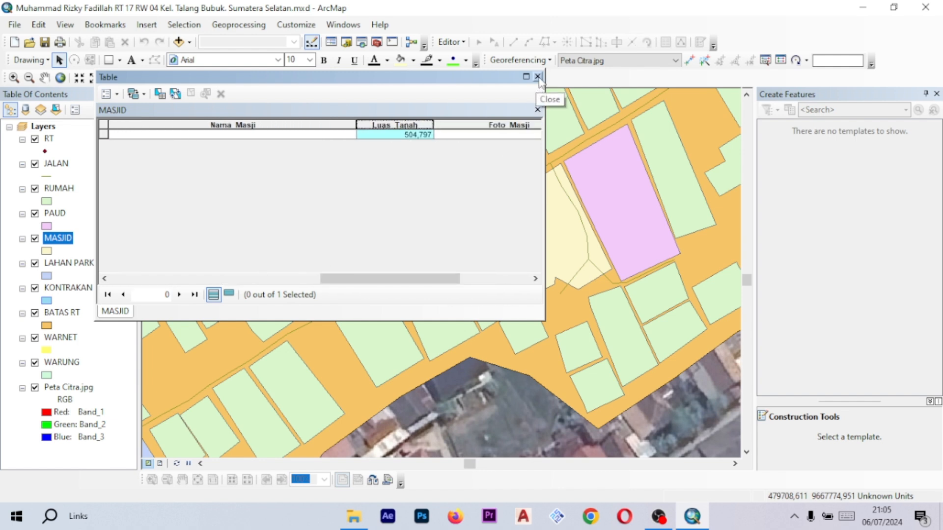
{"action": "left_click", "coordinate": [538, 77]}
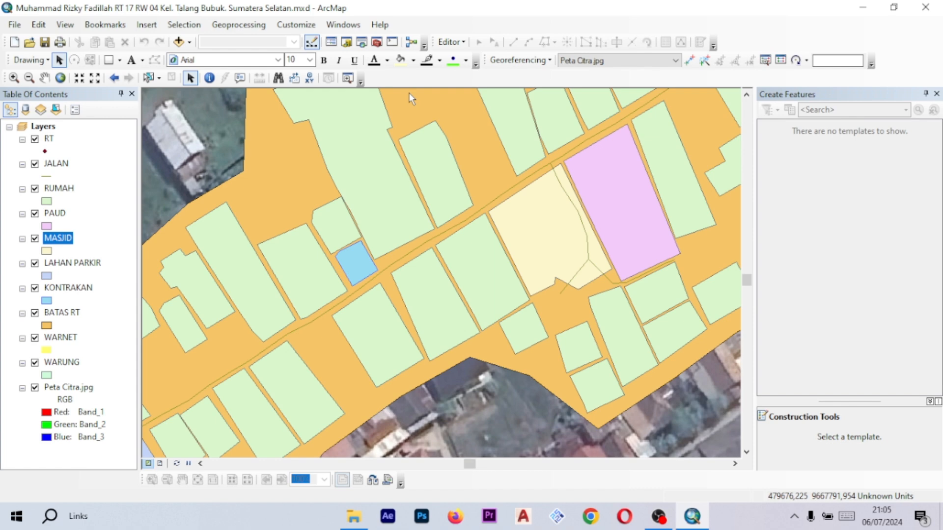
- Start an edit session, continuing past the spatial reference warnings
{"action": "left_click_drag", "start_coordinate": [563, 219], "coordinate": [504, 225]}
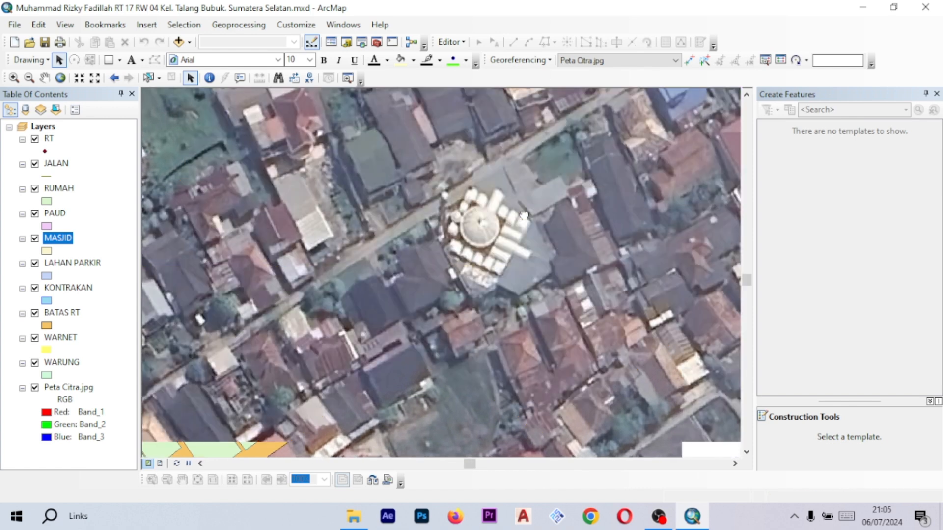
{"action": "scroll", "coordinate": [505, 213], "scroll_direction": "down", "scroll_amount": 2}
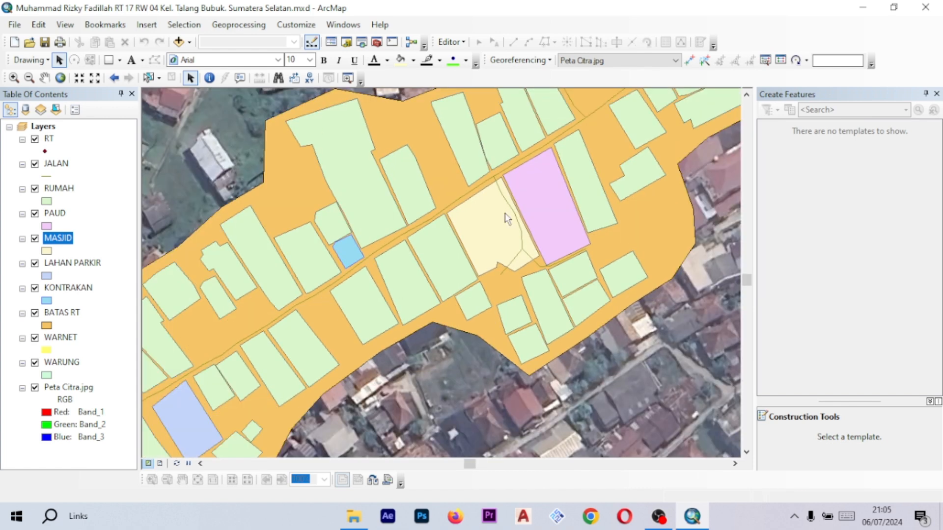
{"action": "left_click_drag", "start_coordinate": [540, 193], "coordinate": [536, 203]}
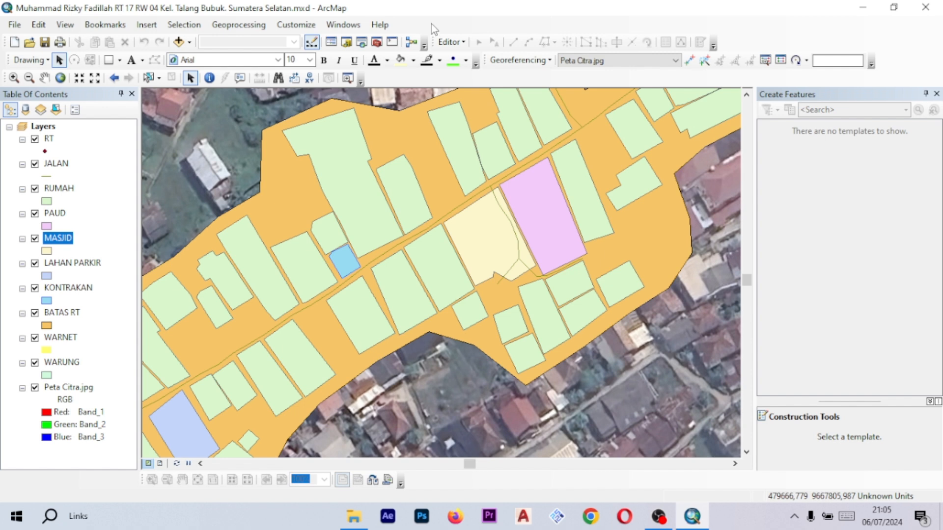
{"action": "left_click", "coordinate": [450, 43]}
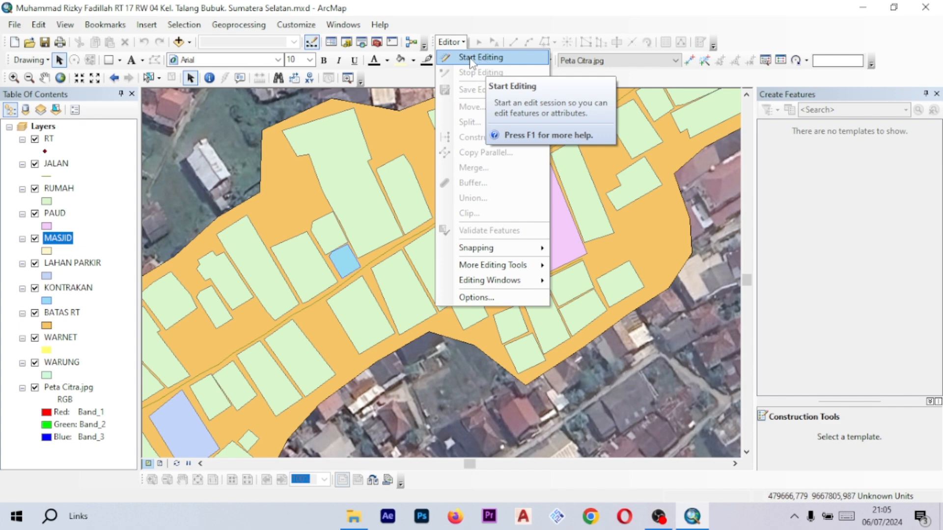
{"action": "left_click", "coordinate": [471, 58]}
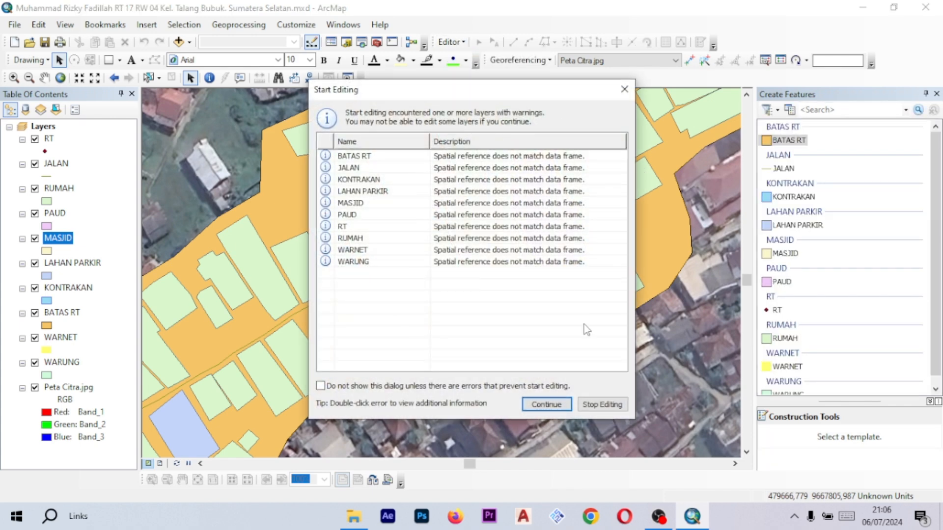
{"action": "left_click", "coordinate": [546, 404]}
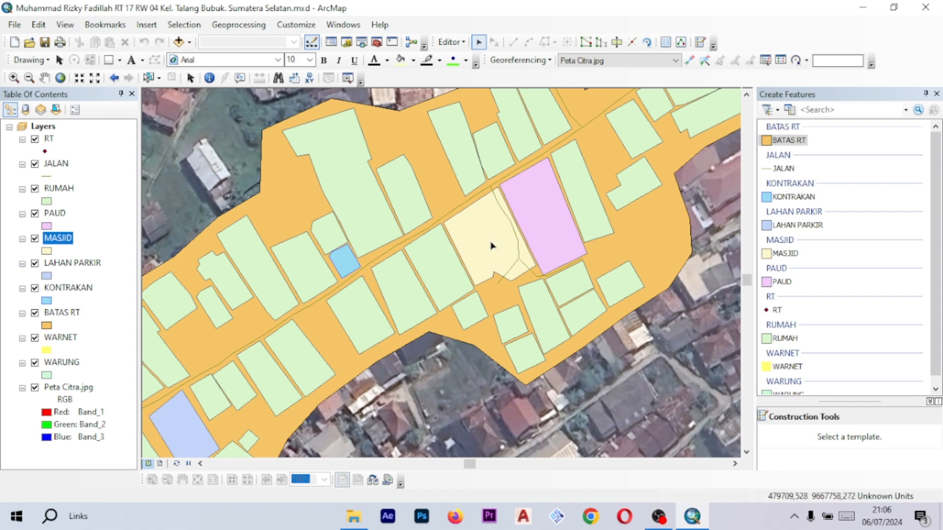
- Select the mosque polygon on the map and open its attributes
{"action": "right_click", "coordinate": [476, 229]}
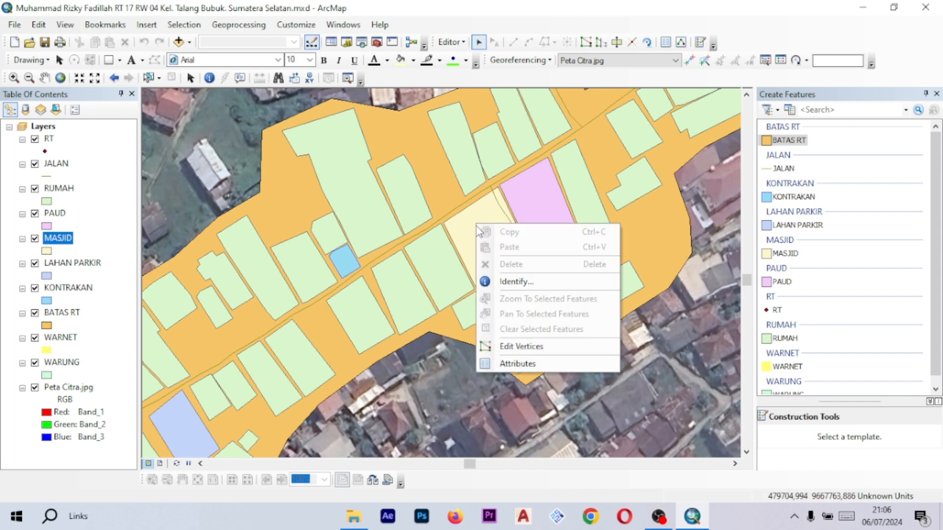
{"action": "key", "text": "Escape"}
{"action": "left_click", "coordinate": [511, 251]}
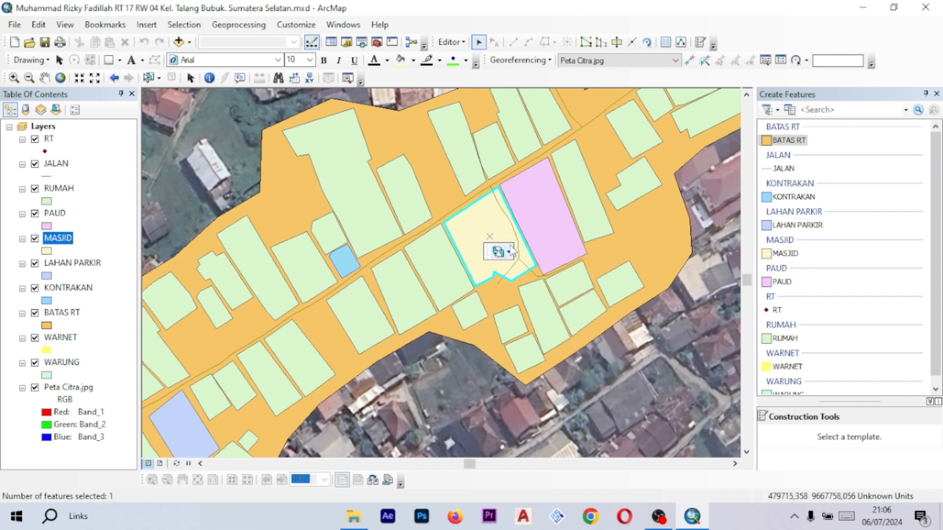
{"action": "right_click", "coordinate": [478, 226]}
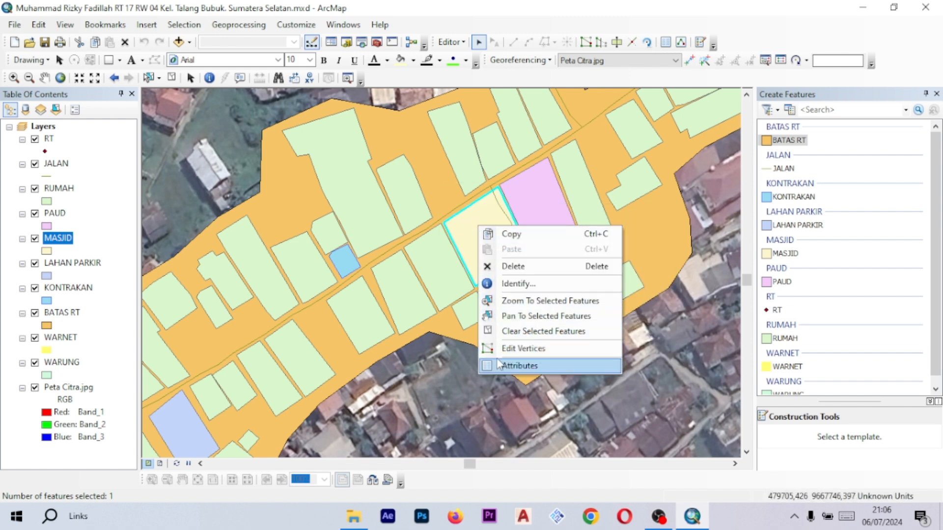
{"action": "left_click", "coordinate": [530, 368]}
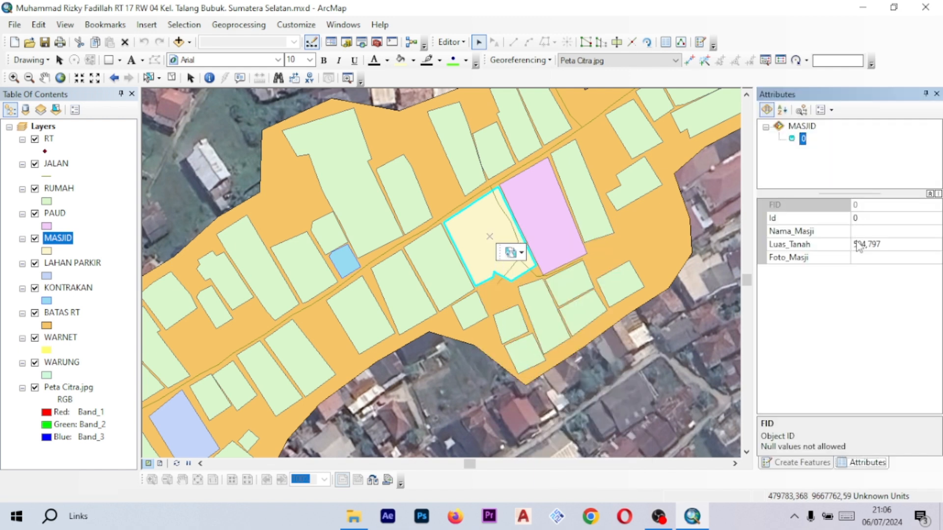
- Enter Masjid Nurul Hidayah as the mosque's Nama_Masji attribute
{"action": "left_click", "coordinate": [861, 231]}
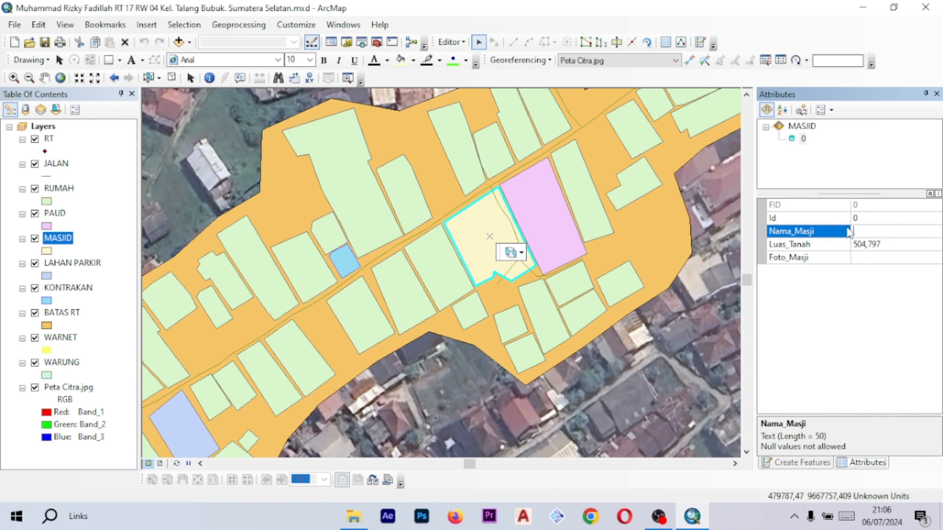
{"action": "left_click", "coordinate": [871, 261]}
{"action": "left_click", "coordinate": [883, 221]}
{"action": "left_click", "coordinate": [883, 232]}
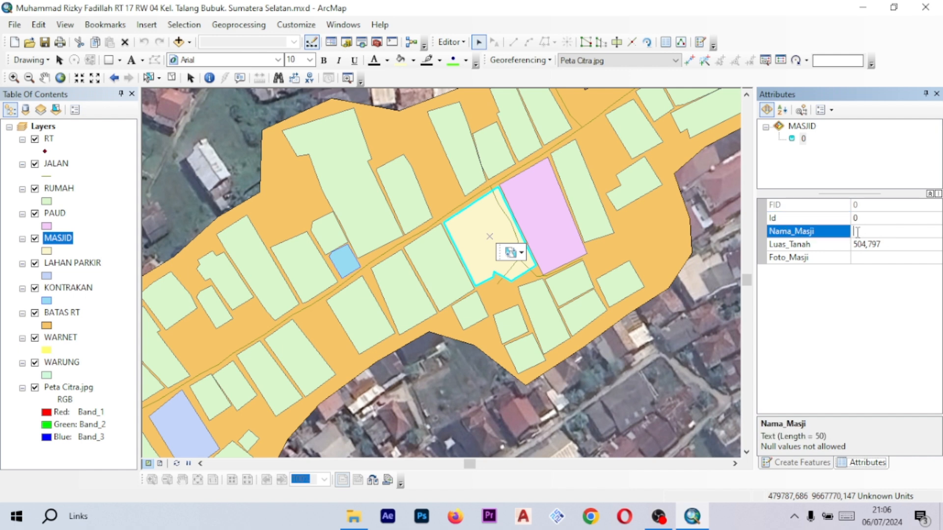
{"action": "type", "text": "Masjid Nurul Hidayah"}
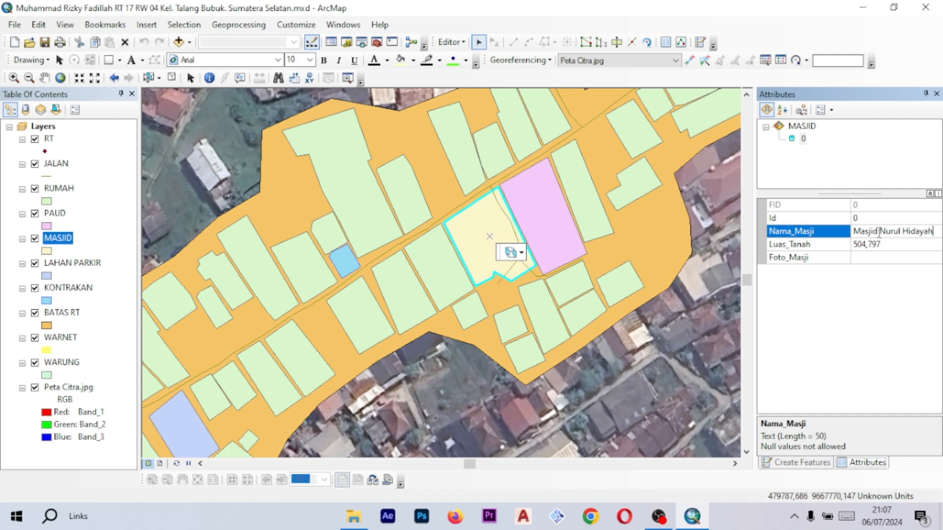
- Change the mosque's Nama_Masji attribute to Nurul Hidayah by removing the word Masjid
{"action": "left_click_drag", "start_coordinate": [880, 232], "coordinate": [853, 232]}
{"action": "key", "text": "BackSpace"}
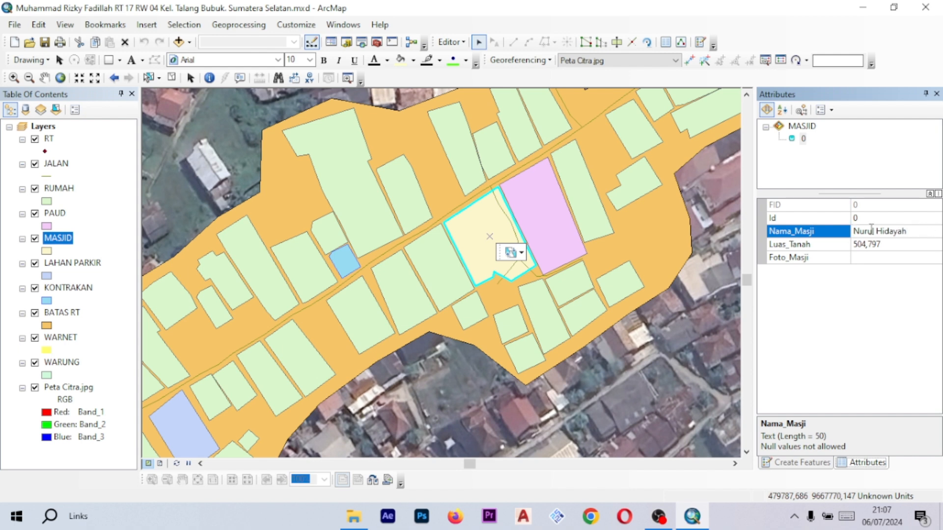
{"action": "key", "text": "Return"}
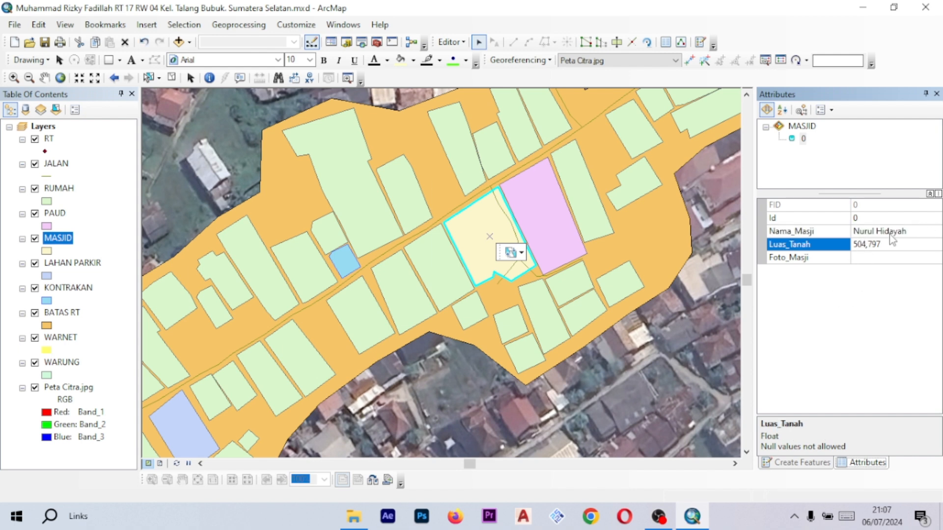
- Start editing the Foto_Masji field and open the Foto Masjid folder containing Masjid.jpeg in File Explorer
{"action": "left_click", "coordinate": [894, 259]}
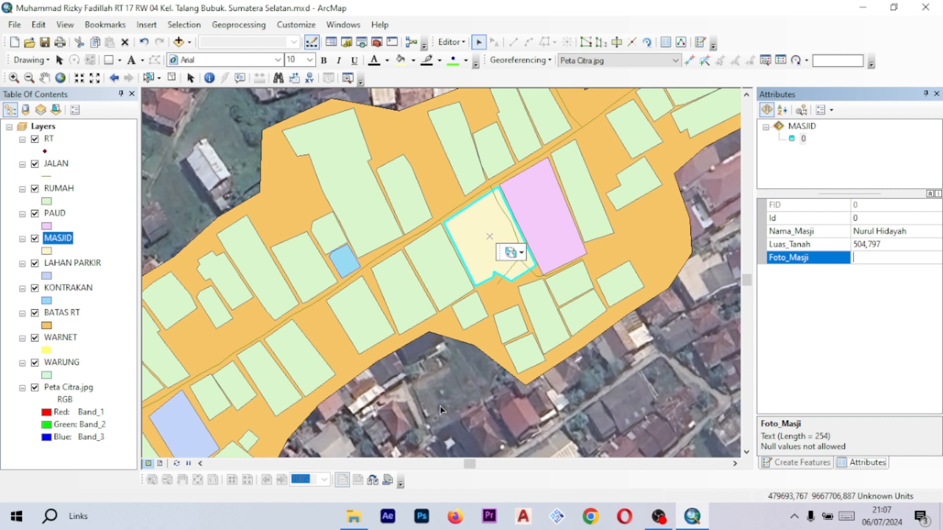
{"action": "left_click", "coordinate": [363, 516]}
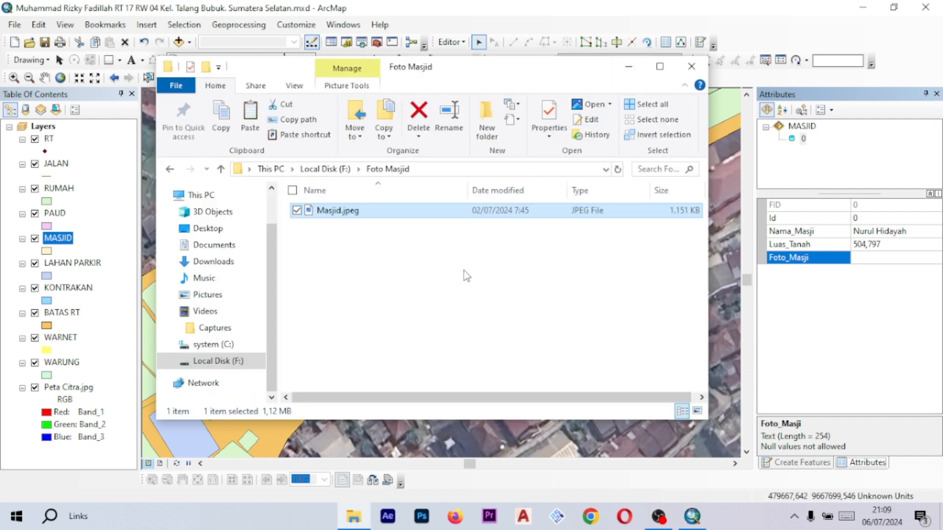
{"action": "left_click", "coordinate": [529, 299]}
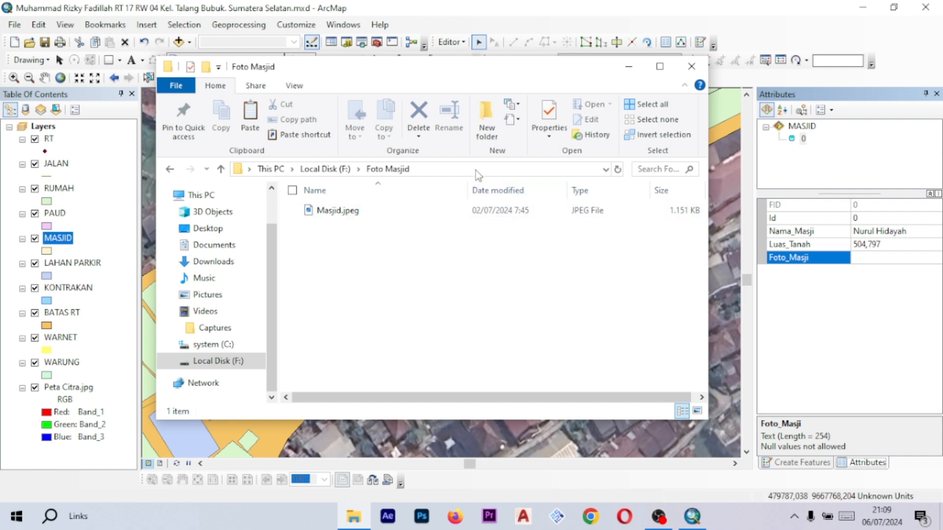
{"action": "left_click", "coordinate": [443, 169]}
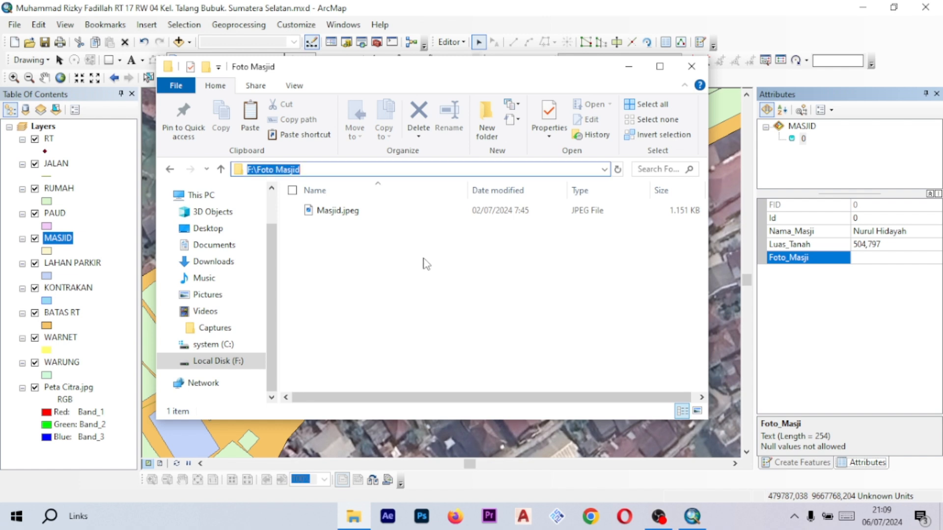
{"action": "left_click", "coordinate": [418, 211]}
{"action": "left_click", "coordinate": [427, 172]}
{"action": "left_click", "coordinate": [405, 302]}
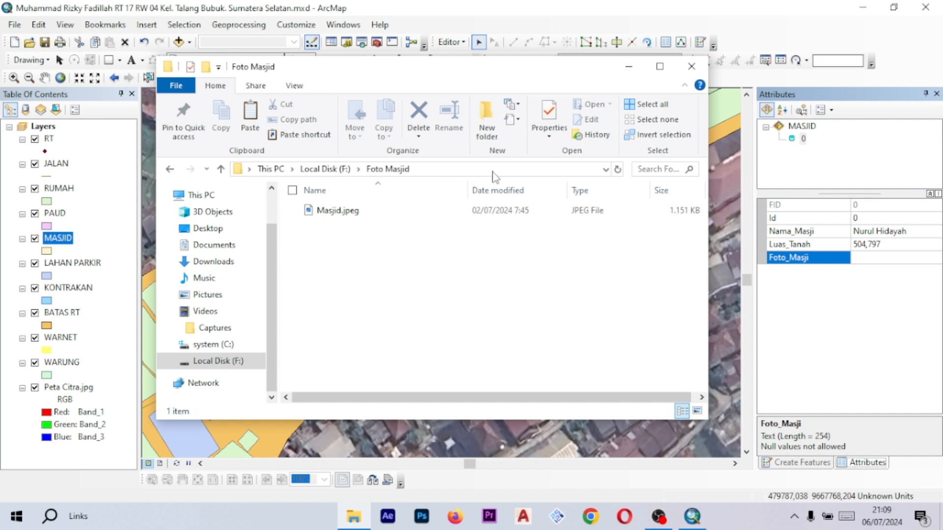
{"action": "left_click", "coordinate": [468, 170]}
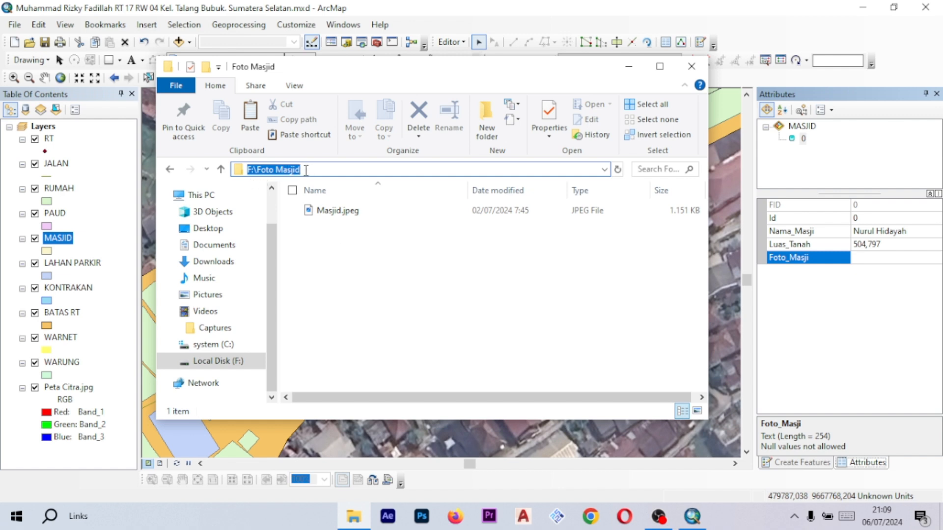
{"action": "left_click", "coordinate": [362, 282]}
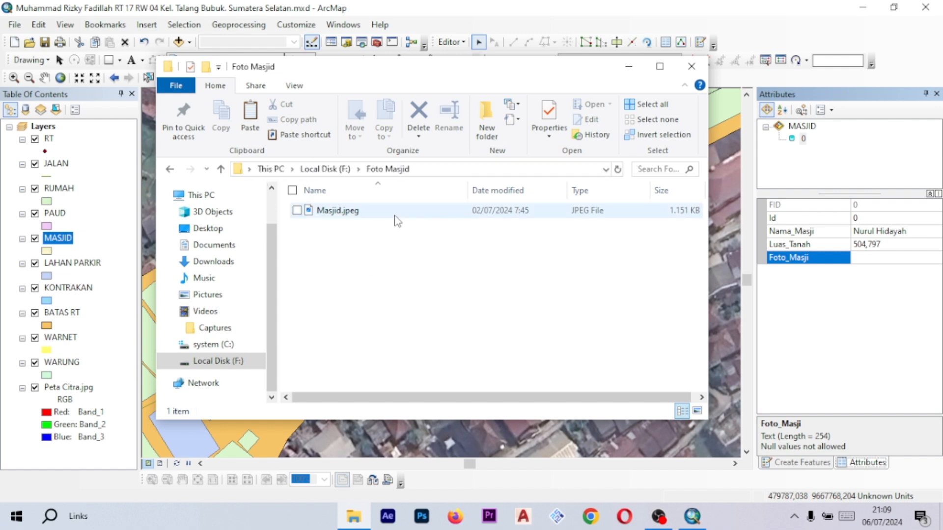
{"action": "right_click", "coordinate": [395, 215]}
{"action": "left_click", "coordinate": [342, 285]}
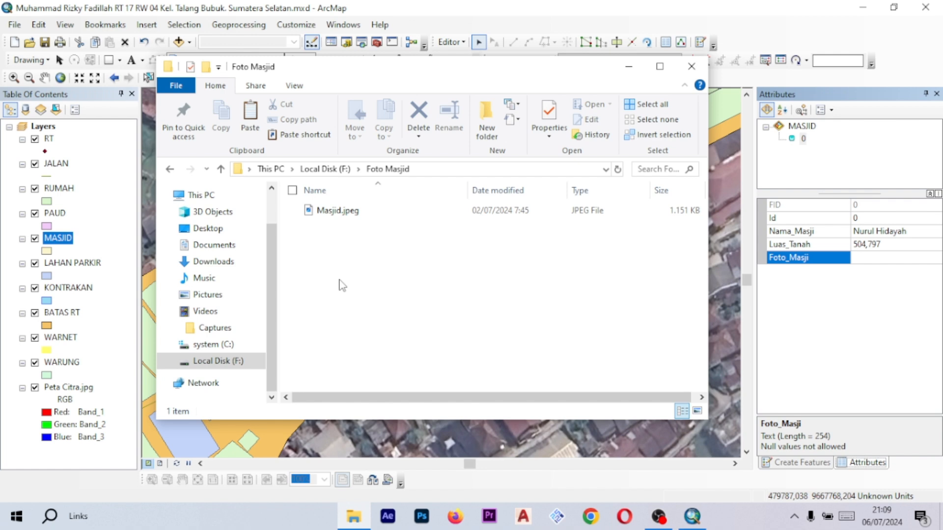
{"action": "left_click", "coordinate": [350, 216]}
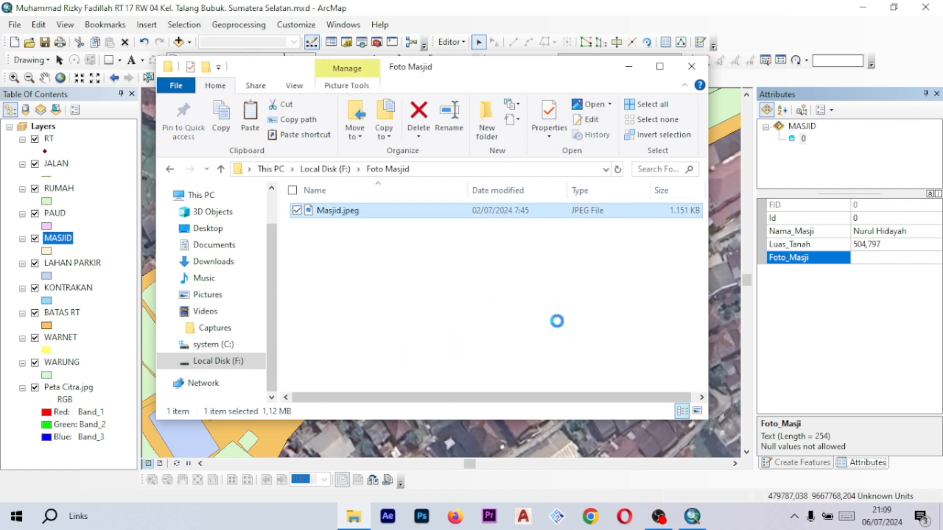
- Open Masjid.jpeg's properties and copy its full path F:\Foto Masjid\Masjid.jpeg from the advanced security settings, then close the dialogs
{"action": "right_click", "coordinate": [606, 220]}
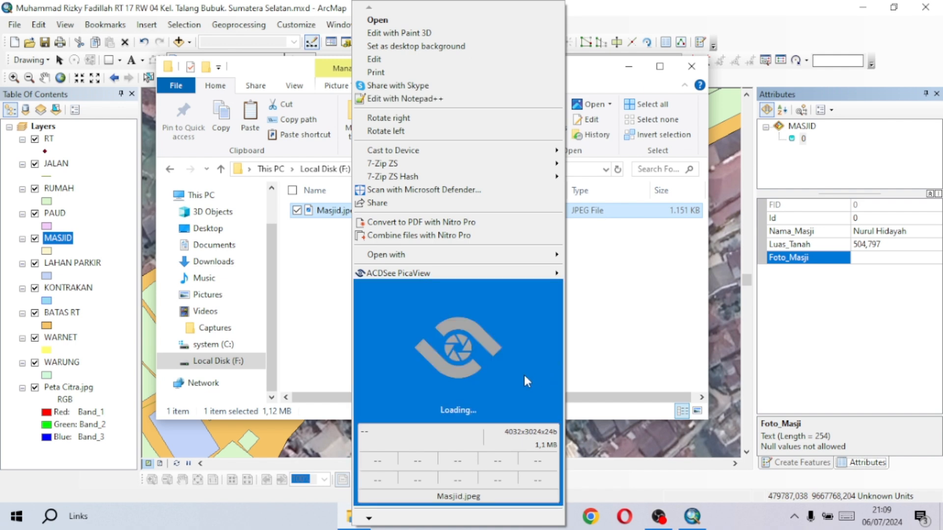
{"action": "mouse_move", "coordinate": [369, 519]}
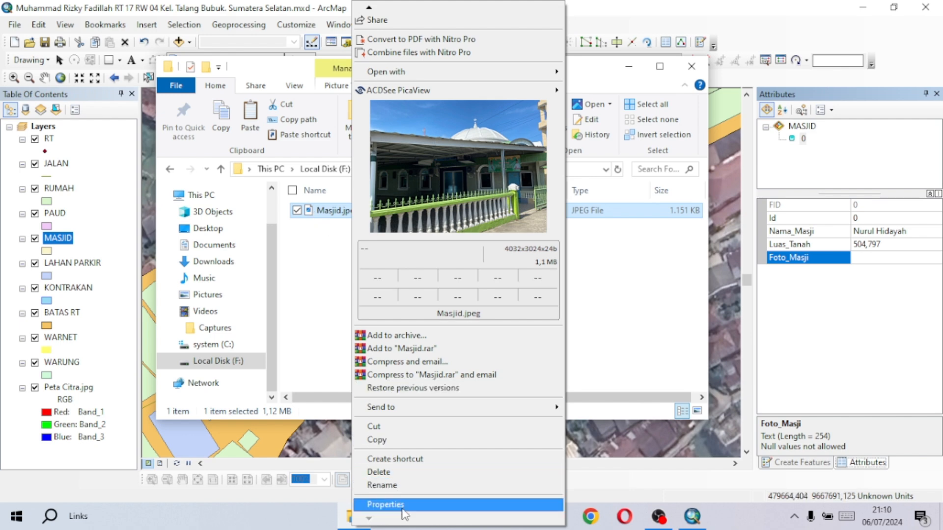
{"action": "left_click", "coordinate": [385, 505]}
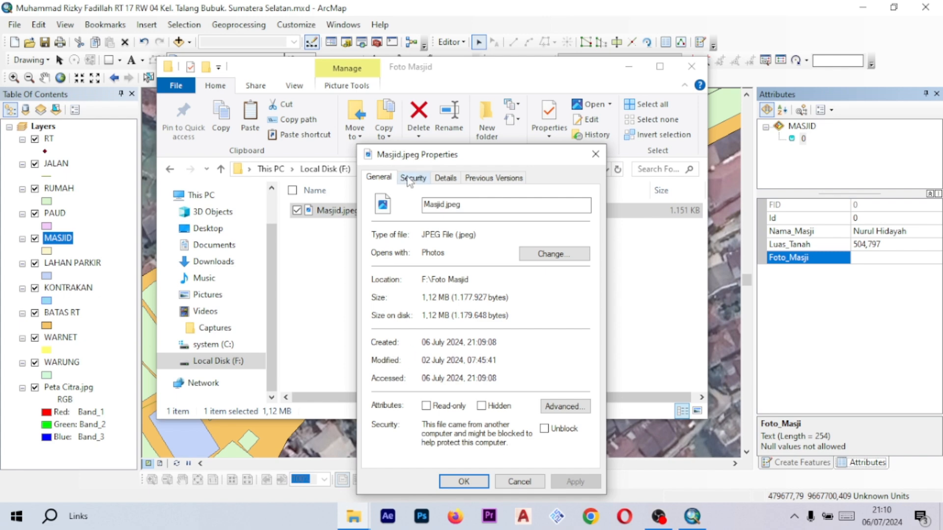
{"action": "left_click", "coordinate": [414, 179]}
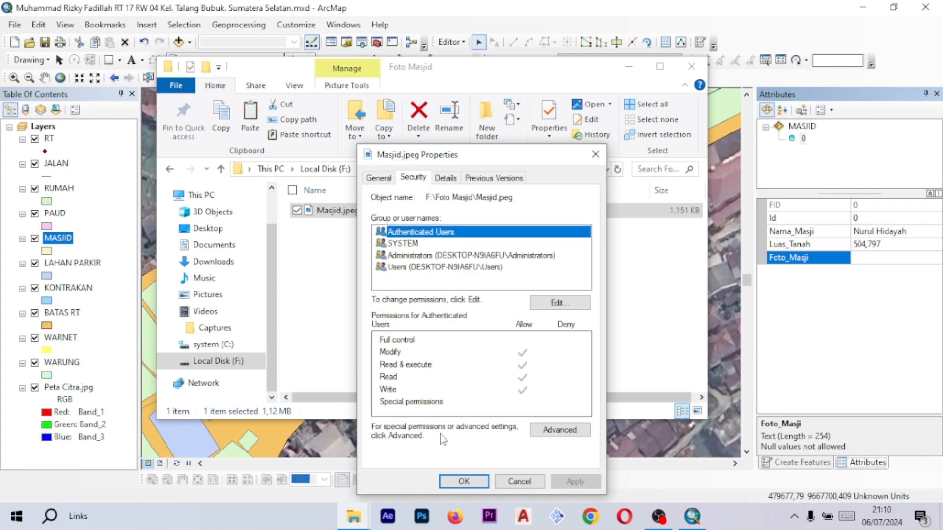
{"action": "left_click", "coordinate": [564, 434]}
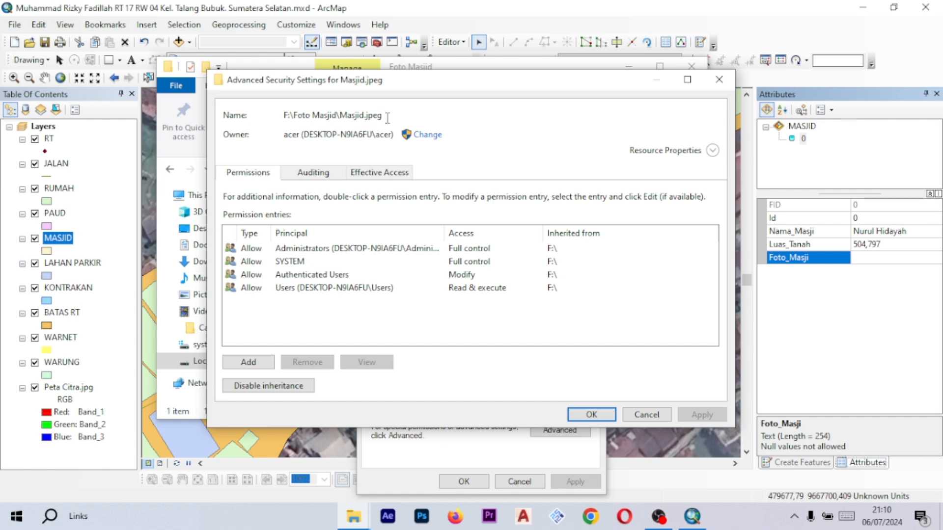
{"action": "left_click_drag", "start_coordinate": [387, 117], "coordinate": [275, 118]}
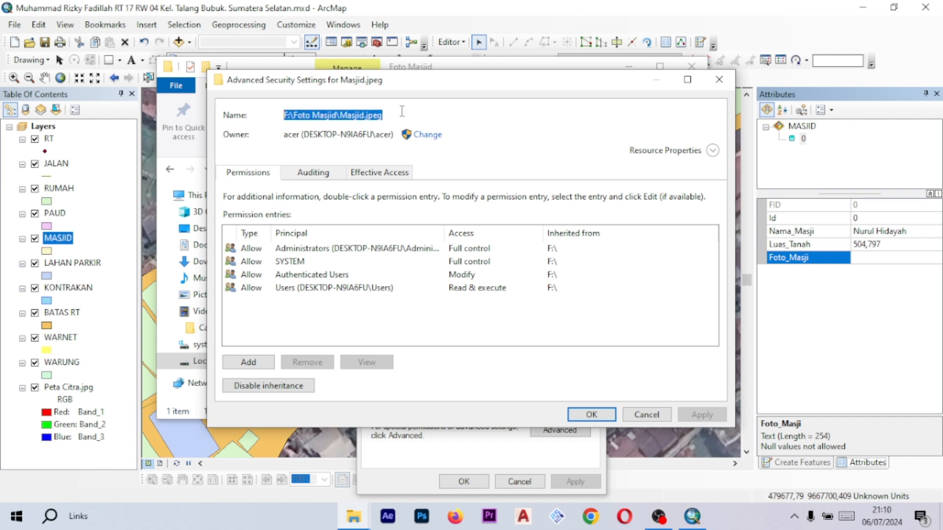
{"action": "left_click", "coordinate": [387, 115]}
{"action": "left_click_drag", "start_coordinate": [388, 115], "coordinate": [283, 116]}
{"action": "left_click", "coordinate": [401, 115]}
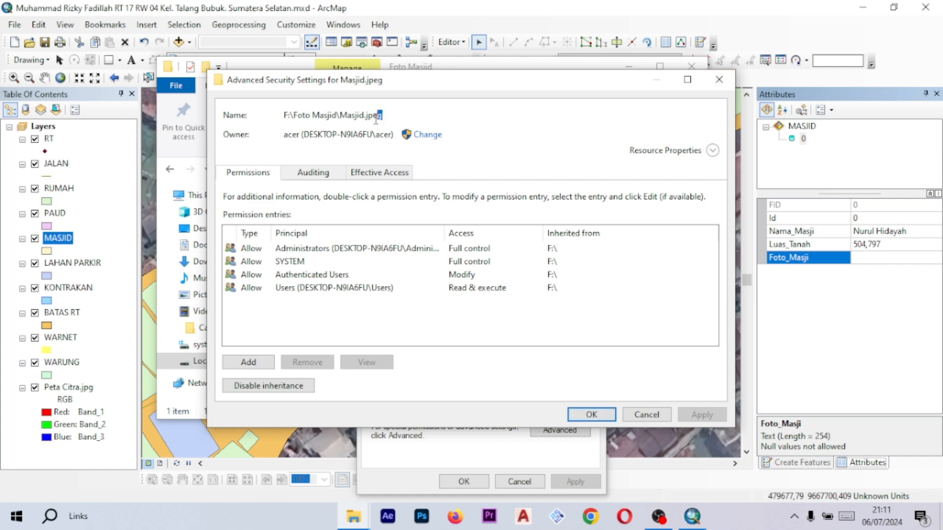
{"action": "triple_click", "coordinate": [379, 116]}
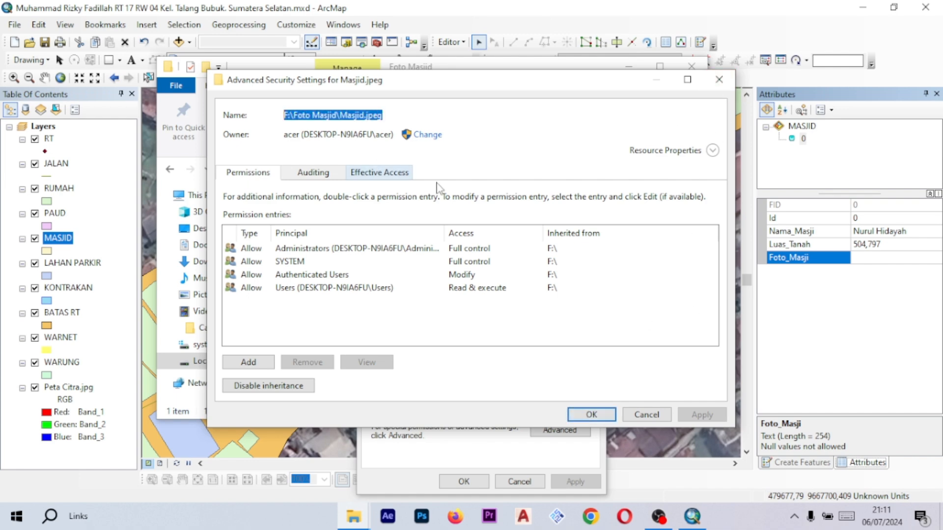
{"action": "left_click", "coordinate": [719, 79]}
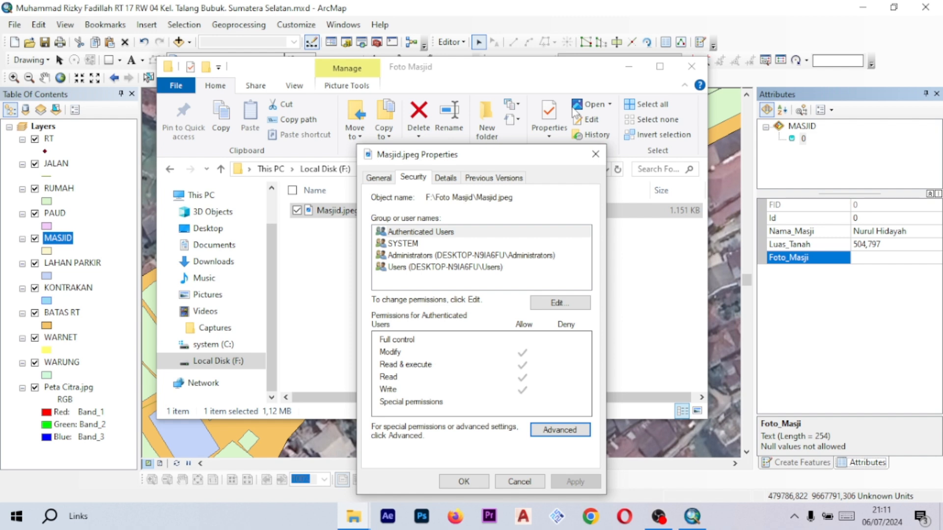
{"action": "left_click", "coordinate": [596, 154]}
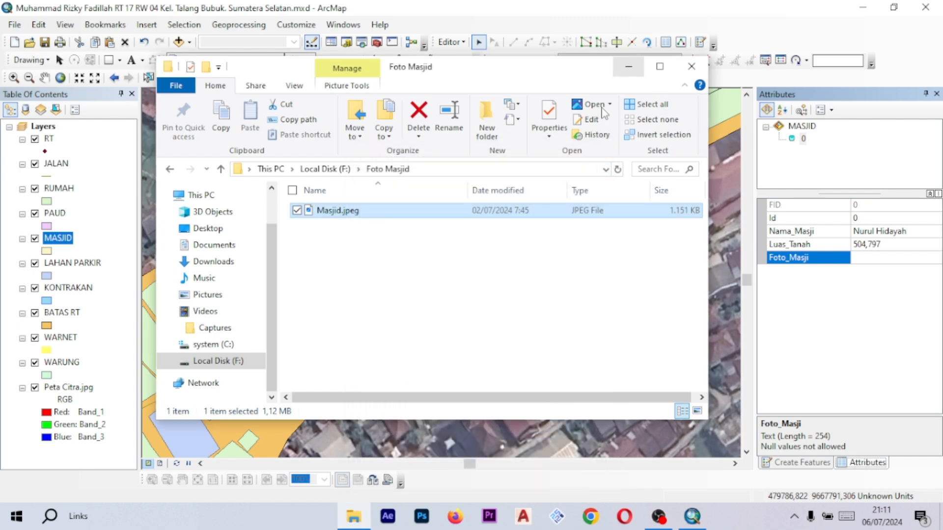
{"action": "left_click", "coordinate": [620, 68]}
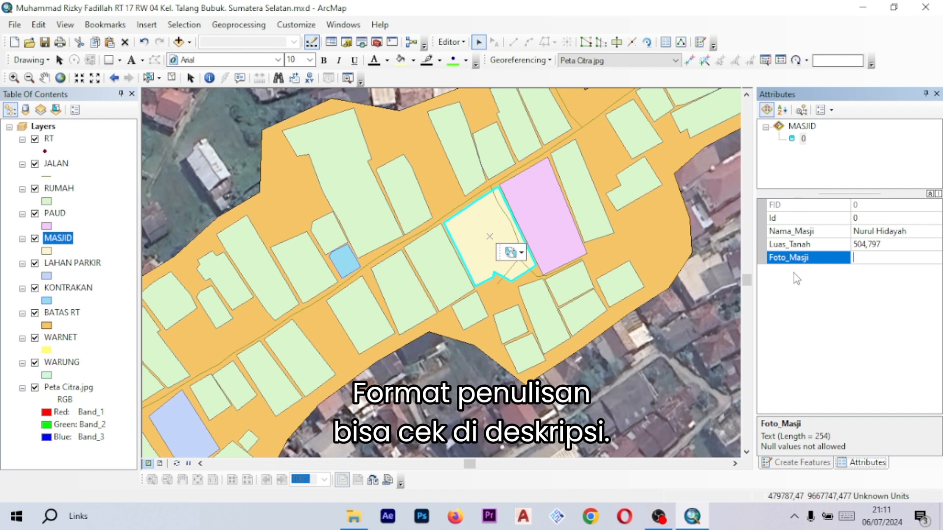
- Enter <img src= in the Foto_Masji field followed by the pasted photo path
{"action": "type", "text": "<img"}
{"action": "type", "text": "src="}
{"action": "key", "text": "ctrl+v"}
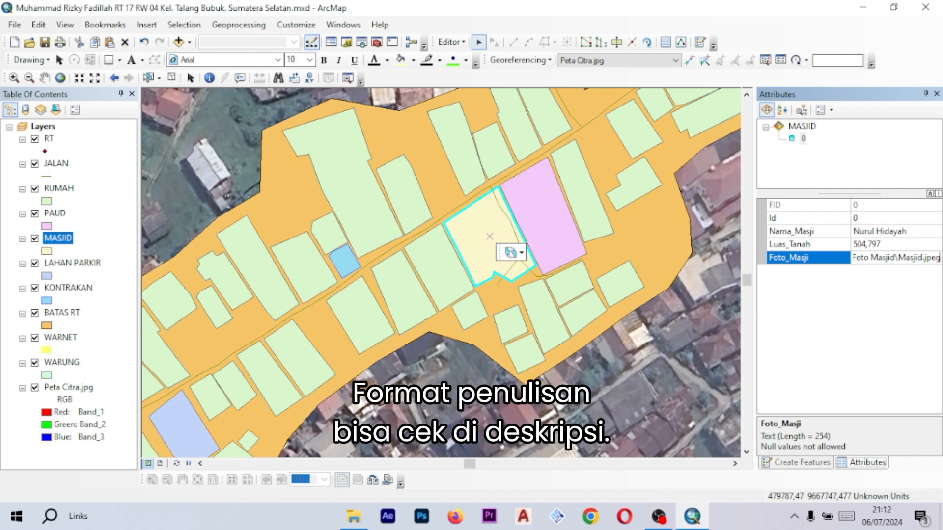
- Move through the Foto_Masji text to review the pasted path
{"action": "key", "text": "Left"}
{"action": "key", "text": "Left"}
{"action": "key", "text": "Left"}
{"action": "key", "text": "Left"}
{"action": "key", "text": "Left"}
{"action": "key", "text": "Left"}
{"action": "key", "text": "Left"}
{"action": "key", "text": "Left"}
{"action": "key", "text": "Left"}
{"action": "key", "text": "Left"}
{"action": "key", "text": "Left"}
{"action": "key", "text": "Right"}
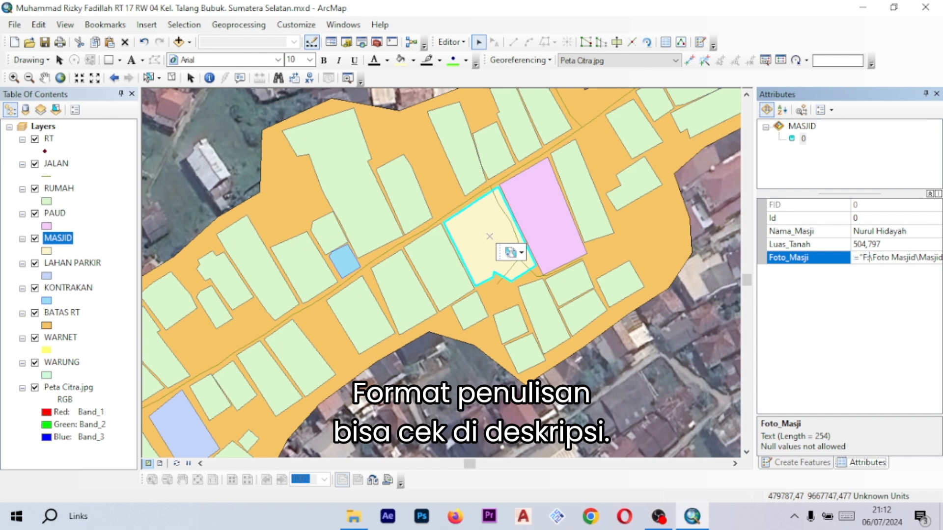
{"action": "key", "text": "Right"}
{"action": "key", "text": "Right"}
{"action": "key", "text": "Right"}
{"action": "key", "text": "Right"}
{"action": "key", "text": "Right"}
{"action": "key", "text": "Right"}
{"action": "key", "text": "Right"}
{"action": "key", "text": "Right"}
{"action": "key", "text": "Right"}
{"action": "key", "text": "Right"}
{"action": "key", "text": "Right"}
{"action": "key", "text": "Right"}
{"action": "key", "text": "Right"}
{"action": "key", "text": "Right"}
{"action": "key", "text": "Right"}
{"action": "key", "text": "Right"}
{"action": "key", "text": "Right"}
{"action": "key", "text": "Right"}
{"action": "key", "text": "Right"}
{"action": "key", "text": "Right"}
{"action": "key", "text": "Right"}
{"action": "key", "text": "Right"}
{"action": "key", "text": "Right"}
{"action": "key", "text": "Left"}
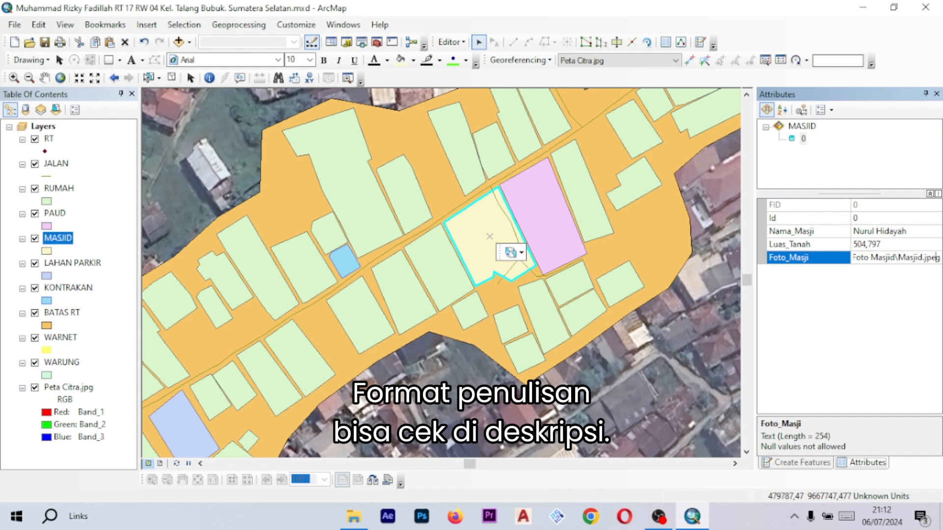
{"action": "key", "text": "Left"}
{"action": "key", "text": "Left"}
{"action": "key", "text": "Left"}
{"action": "left_click_drag", "start_coordinate": [899, 258], "coordinate": [922, 259]}
{"action": "left_click", "coordinate": [941, 258]}
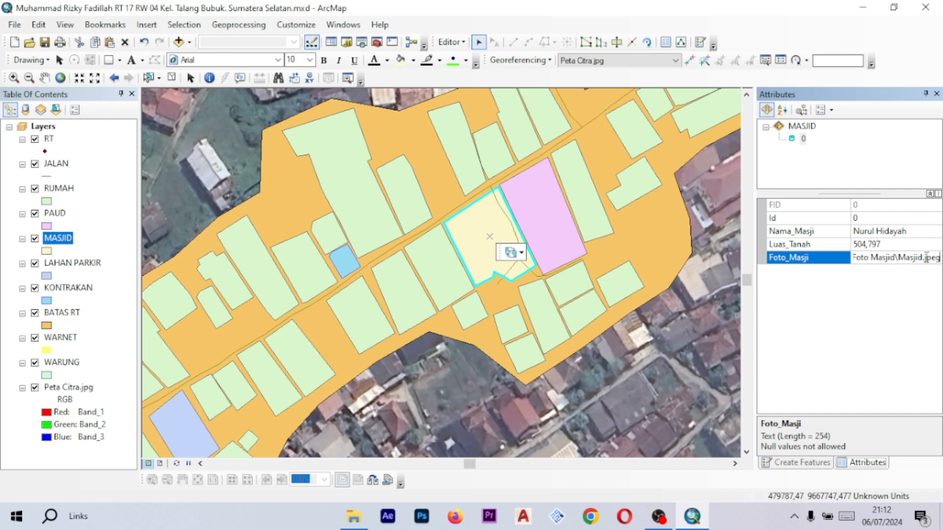
{"action": "key", "text": "Home"}
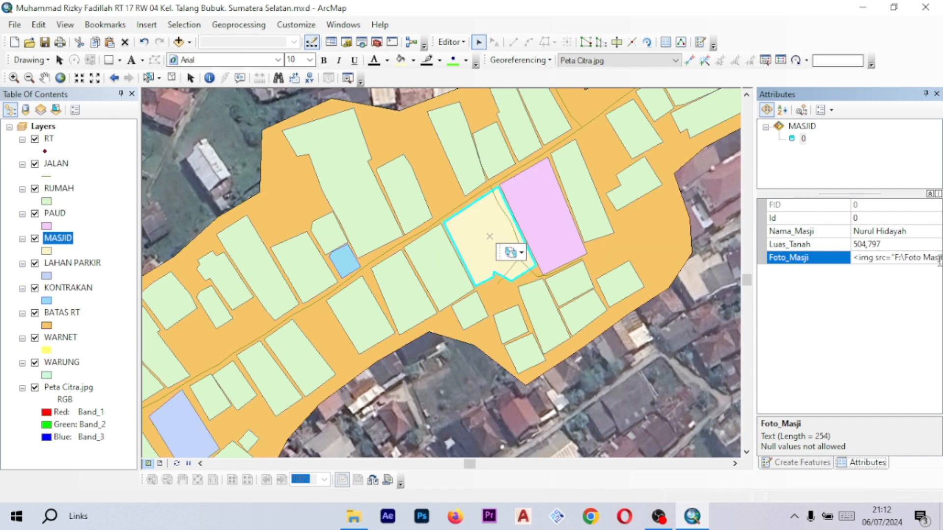
- Complete the Foto_Masji value so it reads <img src="F:\Foto Masjid\Masjid.jpeg" width="300" />
{"action": "left_click", "coordinate": [926, 257]}
{"action": "key", "text": "Right"}
{"action": "key", "text": "Right"}
{"action": "key", "text": "Right"}
{"action": "key", "text": "Right"}
{"action": "key", "text": "Right"}
{"action": "key", "text": "Right"}
{"action": "key", "text": "Right"}
{"action": "key", "text": "Right"}
{"action": "key", "text": "Right"}
{"action": "key", "text": "Right"}
{"action": "key", "text": "Right"}
{"action": "key", "text": "Right"}
{"action": "key", "text": "Right"}
{"action": "key", "text": "Right"}
{"action": "key", "text": "Right"}
{"action": "key", "text": "Right"}
{"action": "key", "text": "Right"}
{"action": "key", "text": "Right"}
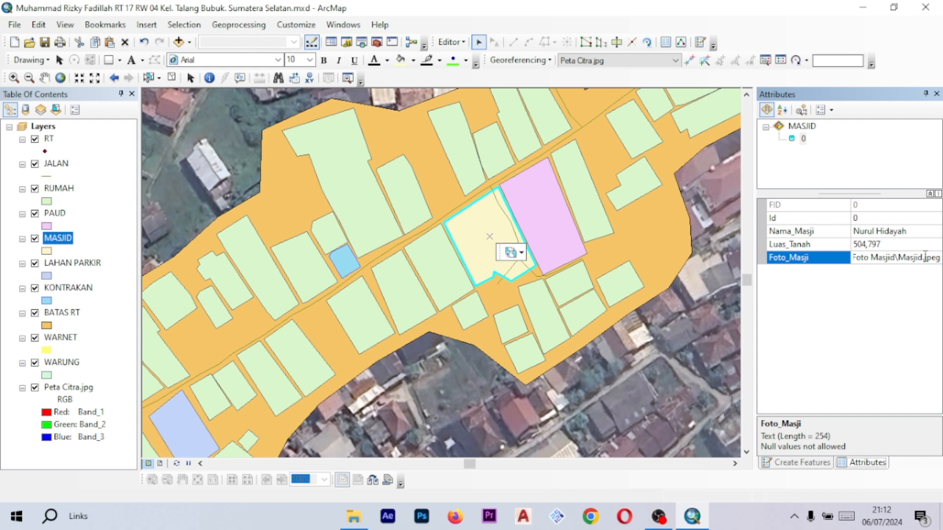
{"action": "key", "text": "Caps_Lock"}
{"action": "type", "text": "\" width"}
{"action": "type", "text": "="}
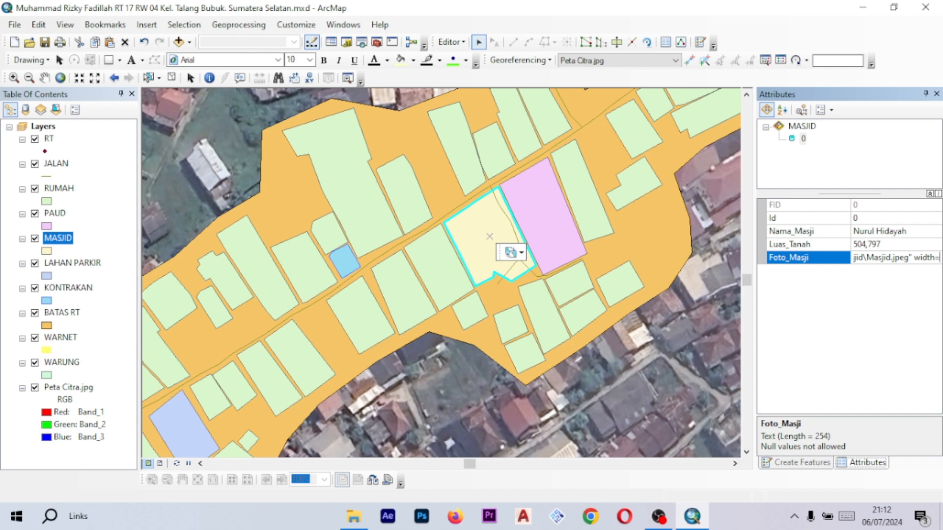
{"action": "type", "text": "\""}
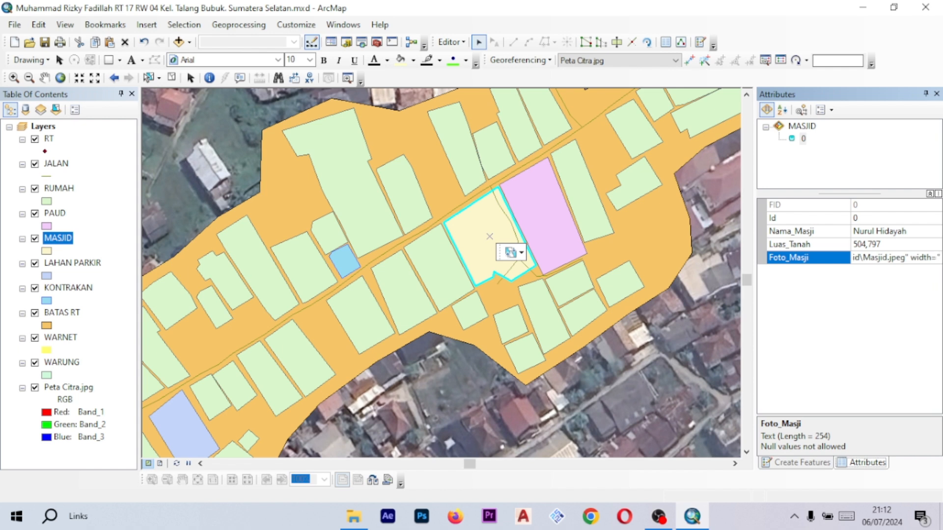
{"action": "type", "text": "300"}
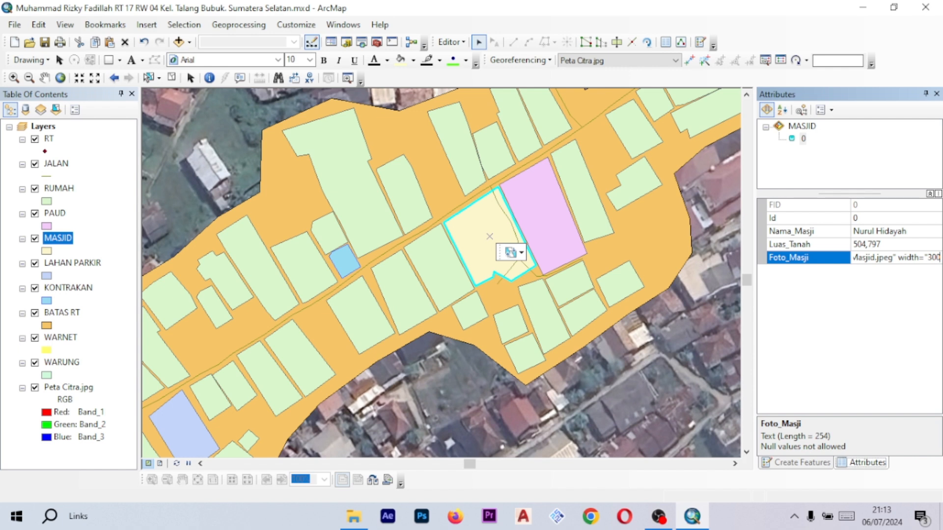
{"action": "type", "text": "\""}
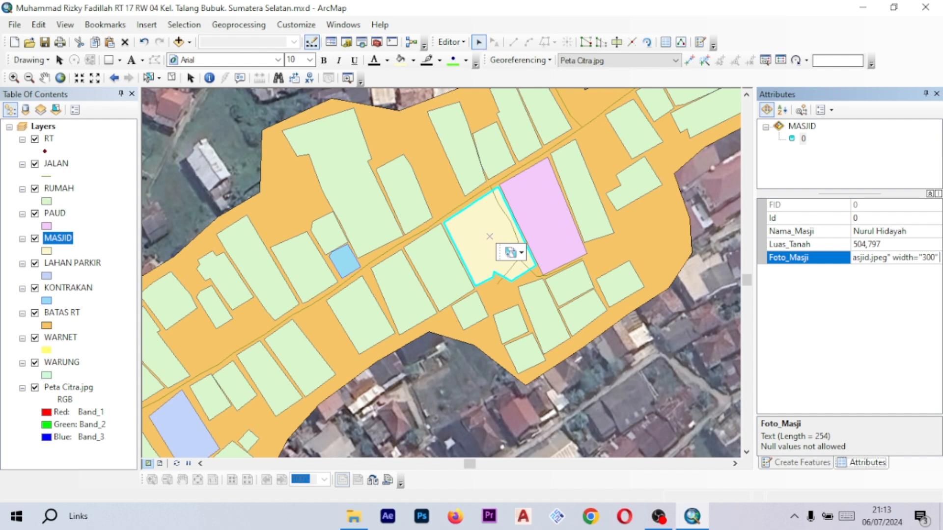
{"action": "type", "text": " /"}
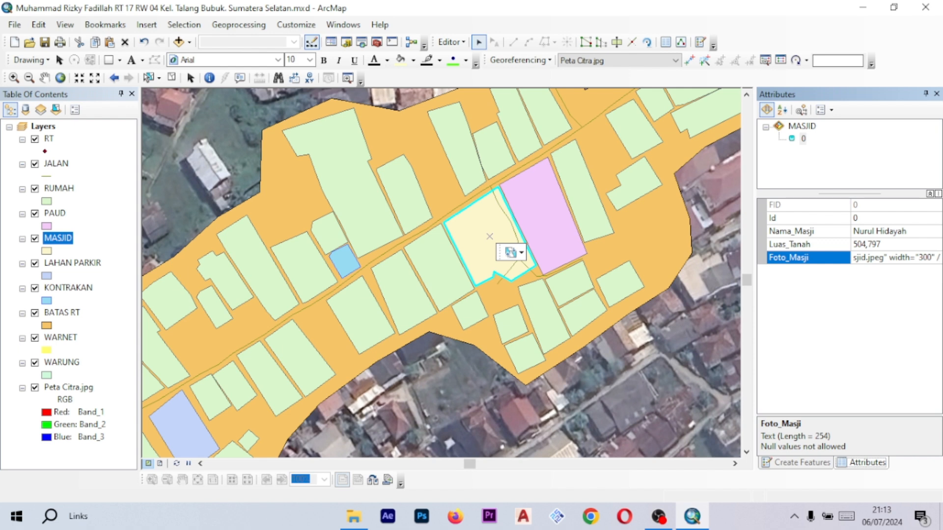
{"action": "type", "text": ">"}
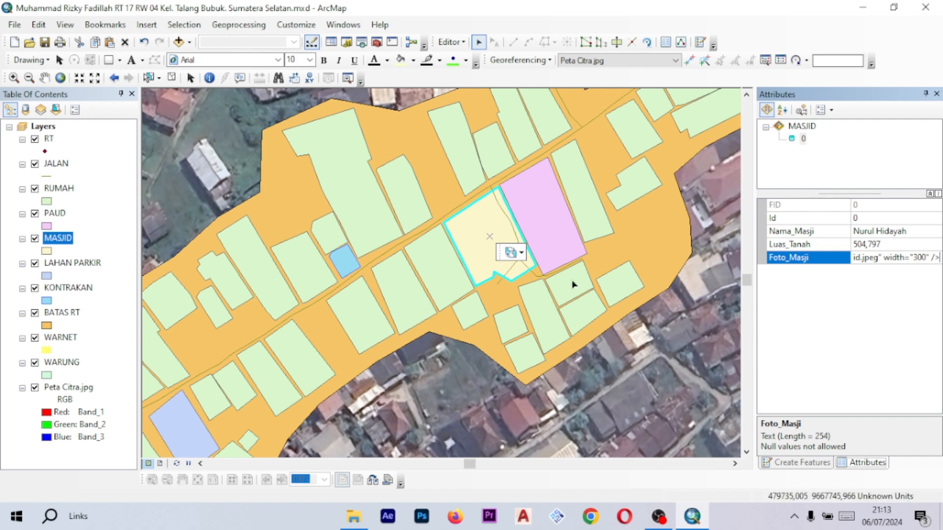
- Commit the Foto_Masji value and switch to the HTML Popup tool
{"action": "left_click", "coordinate": [829, 300]}
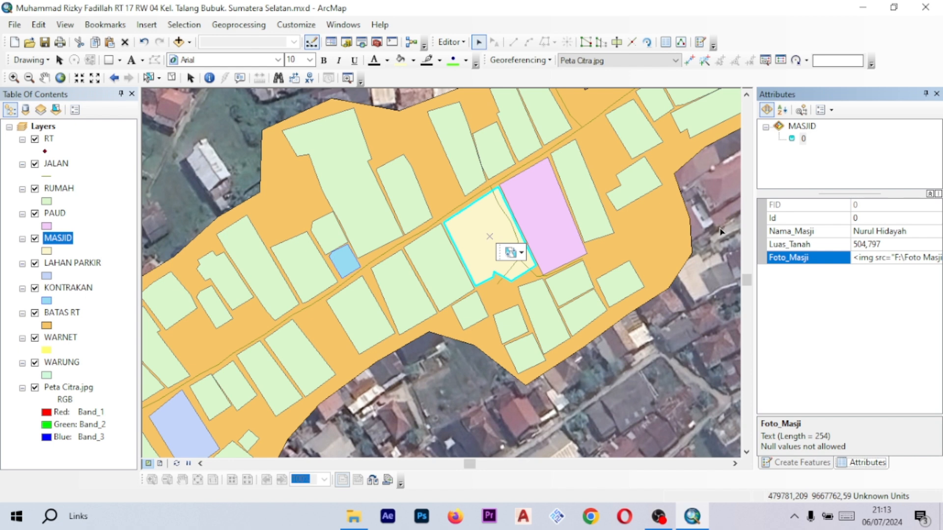
{"action": "double_click", "coordinate": [869, 259]}
{"action": "left_click", "coordinate": [825, 320]}
{"action": "left_click", "coordinate": [240, 78]}
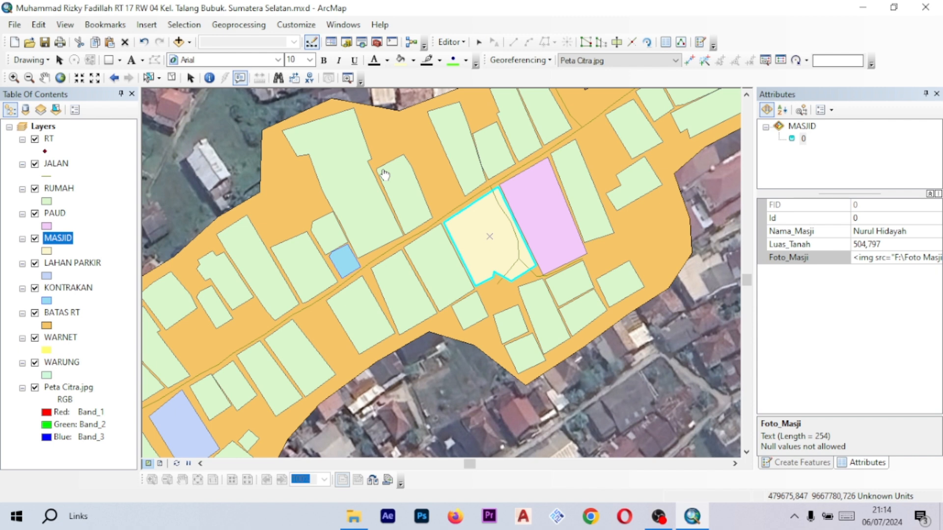
- Open the HTML popup for the mosque polygon to check its photo, then close it
{"action": "left_click", "coordinate": [482, 231]}
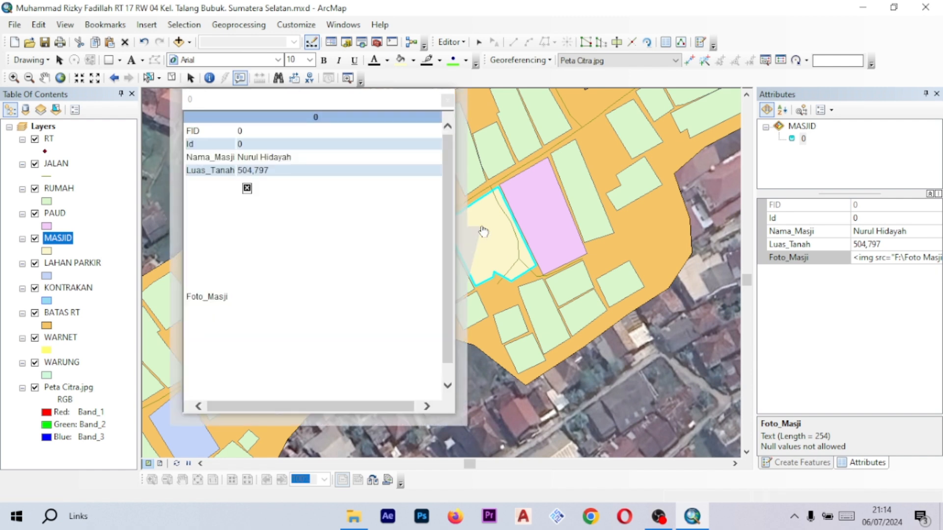
{"action": "left_click", "coordinate": [360, 405]}
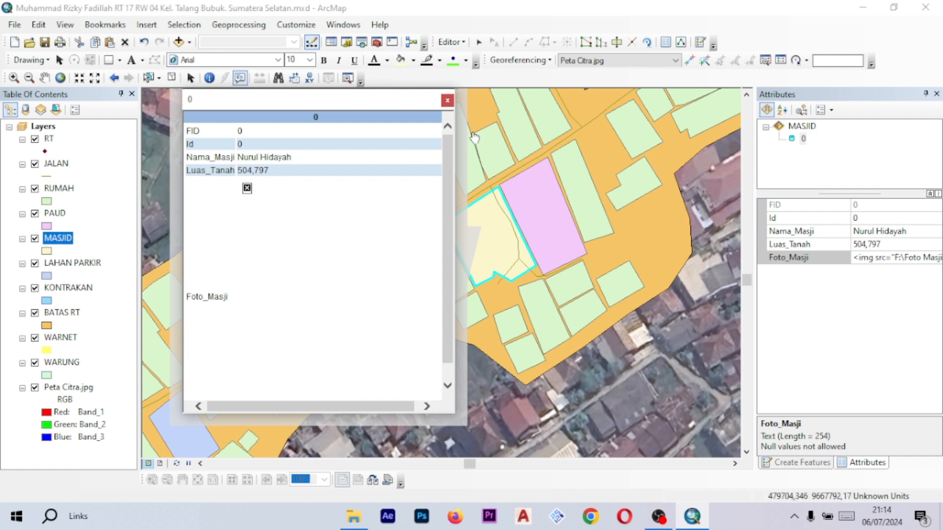
{"action": "left_click", "coordinate": [447, 101]}
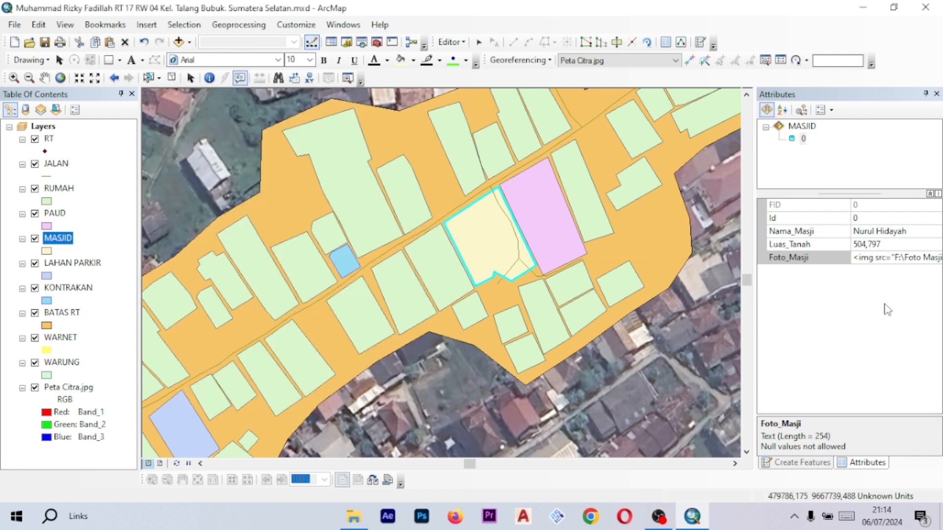
- Replace the image path in the Foto_Masji value with F:\Foto Masjid/Masjid.jpeg and commit the edit
{"action": "left_click", "coordinate": [900, 261]}
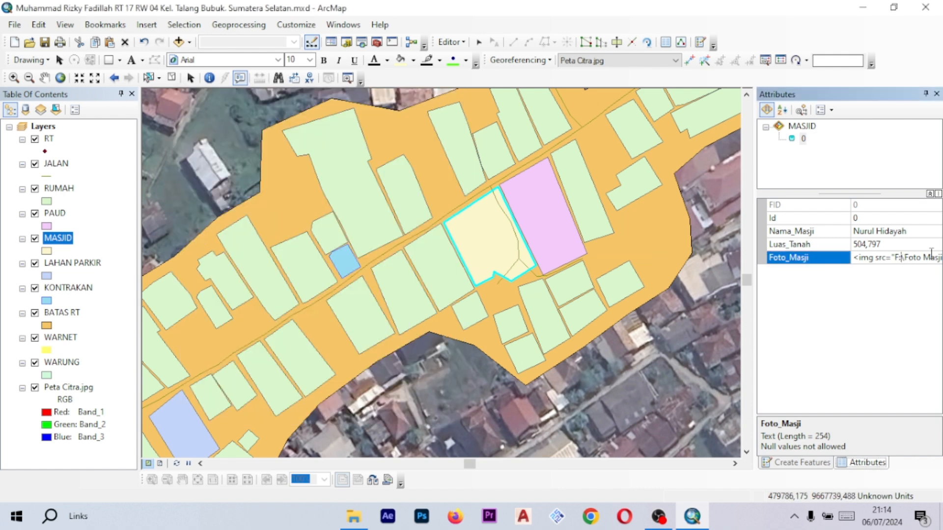
{"action": "left_click", "coordinate": [932, 253]}
{"action": "key", "text": "Right"}
{"action": "key", "text": "Right"}
{"action": "key", "text": "Right"}
{"action": "key", "text": "Right"}
{"action": "key", "text": "Right"}
{"action": "key", "text": "Right"}
{"action": "key", "text": "Right"}
{"action": "key", "text": "Right"}
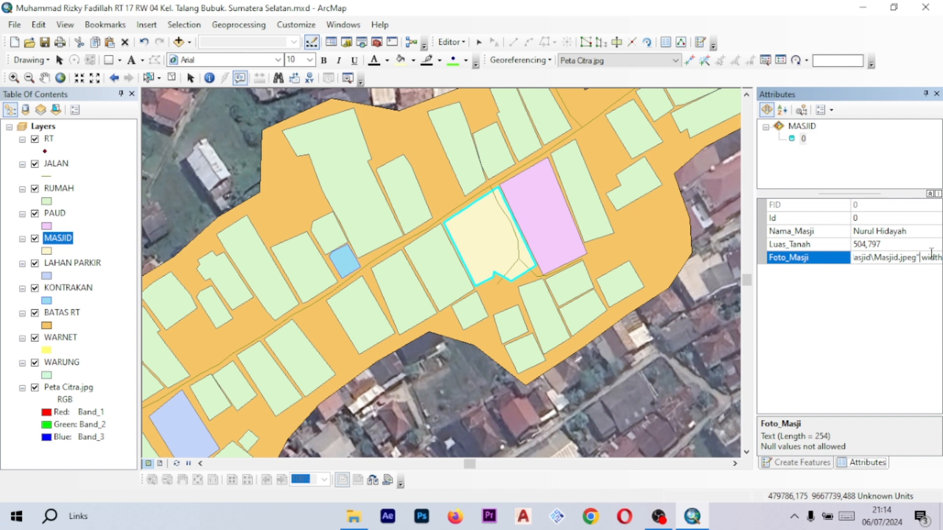
{"action": "key", "text": "BackSpace"}
{"action": "key", "text": "BackSpace"}
{"action": "key", "text": "BackSpace"}
{"action": "key", "text": "BackSpace"}
{"action": "key", "text": "BackSpace"}
{"action": "key", "text": "BackSpace"}
{"action": "key", "text": "BackSpace"}
{"action": "key", "text": "BackSpace"}
{"action": "key", "text": "BackSpace"}
{"action": "key", "text": "BackSpace"}
{"action": "key", "text": "BackSpace"}
{"action": "key", "text": "BackSpace"}
{"action": "key", "text": "BackSpace"}
{"action": "key", "text": "BackSpace"}
{"action": "key", "text": "BackSpace"}
{"action": "key", "text": "BackSpace"}
{"action": "key", "text": "BackSpace"}
{"action": "key", "text": "BackSpace"}
{"action": "key", "text": "BackSpace"}
{"action": "key", "text": "BackSpace"}
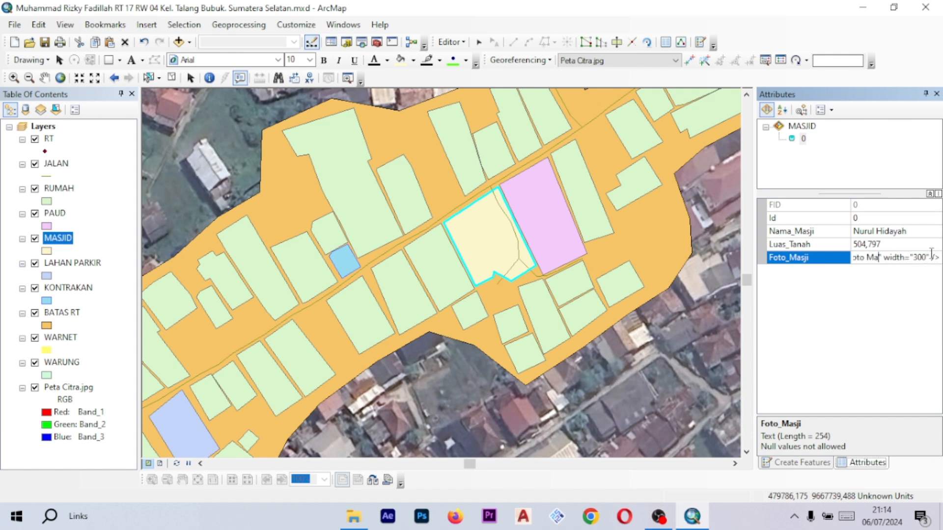
{"action": "key", "text": "BackSpace"}
{"action": "type", "text": "F:"}
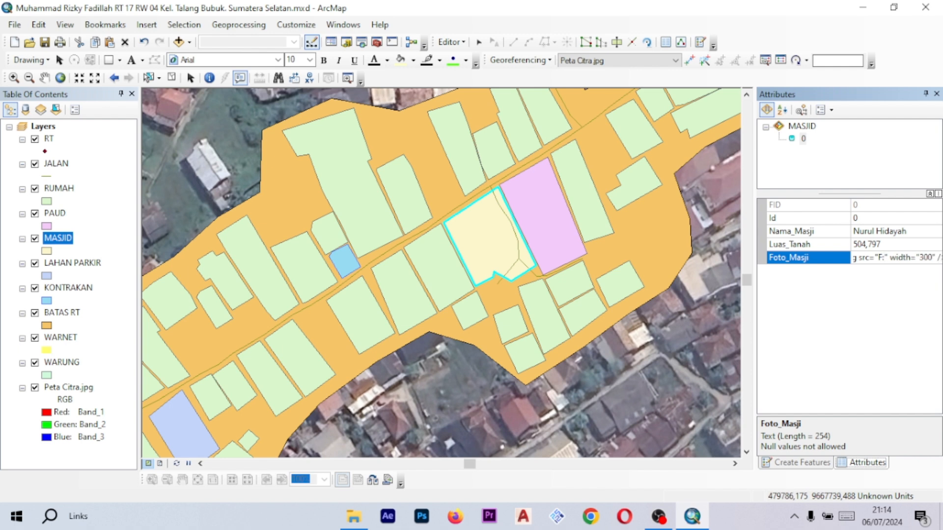
{"action": "type", "text": "\\Foto Masjid\\"}
{"action": "key", "text": "BackSpace"}
{"action": "type", "text": "/Masj"}
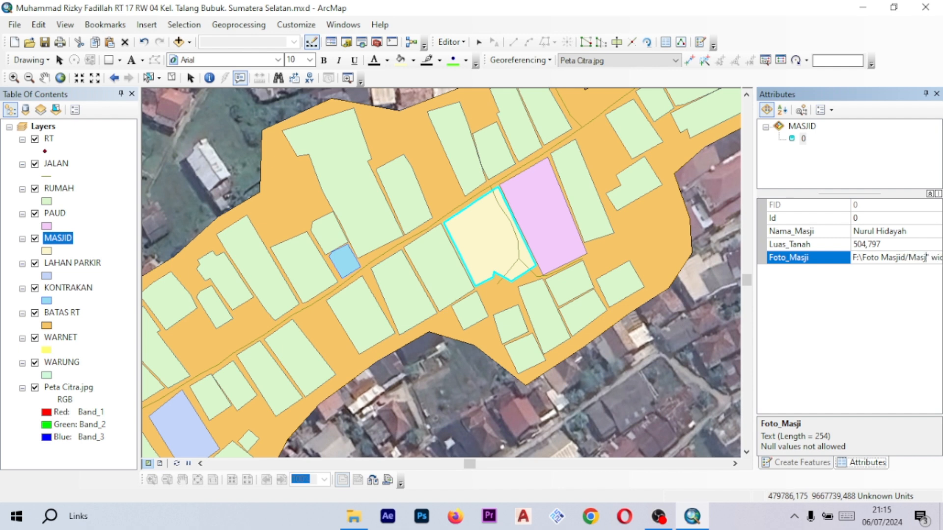
{"action": "type", "text": "id.jpeg"}
{"action": "key", "text": "Return"}
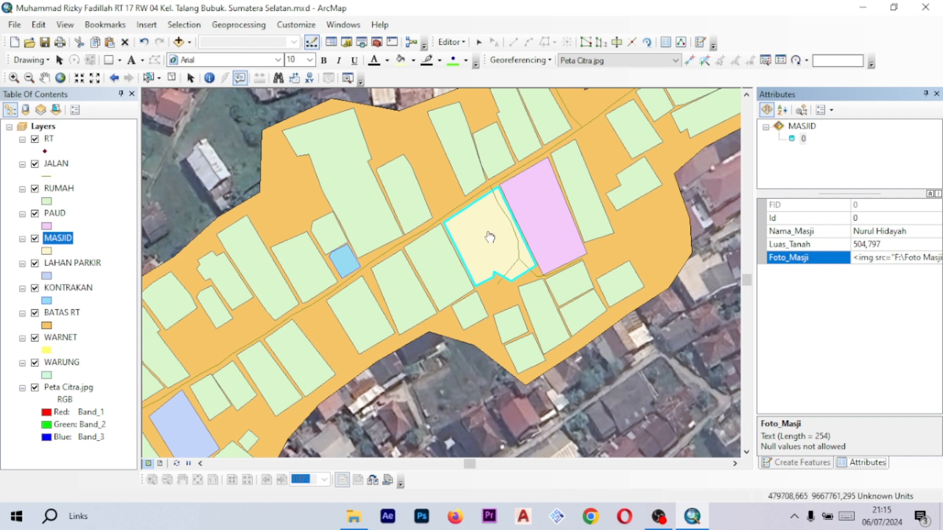
- Reopen the mosque's HTML popup and view the Foto Masjid folder path in File Explorer
{"action": "left_click", "coordinate": [479, 234]}
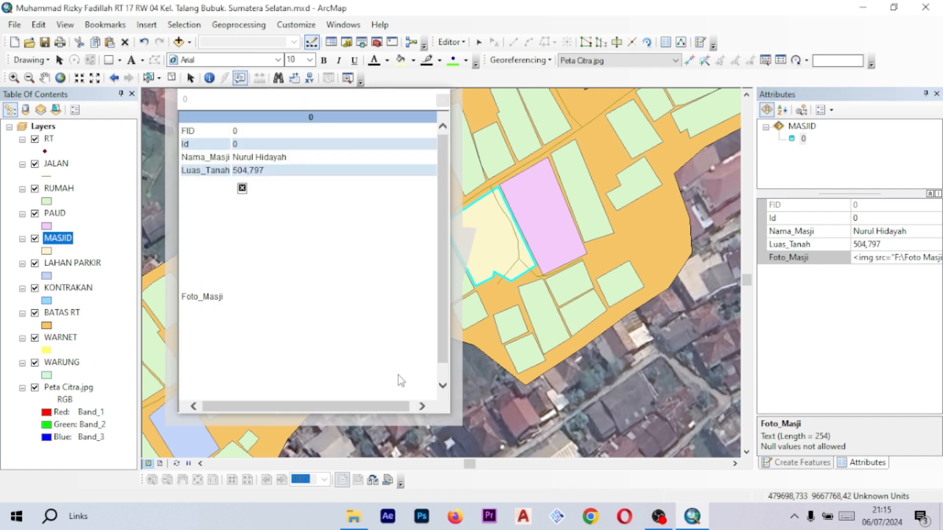
{"action": "left_click", "coordinate": [354, 516]}
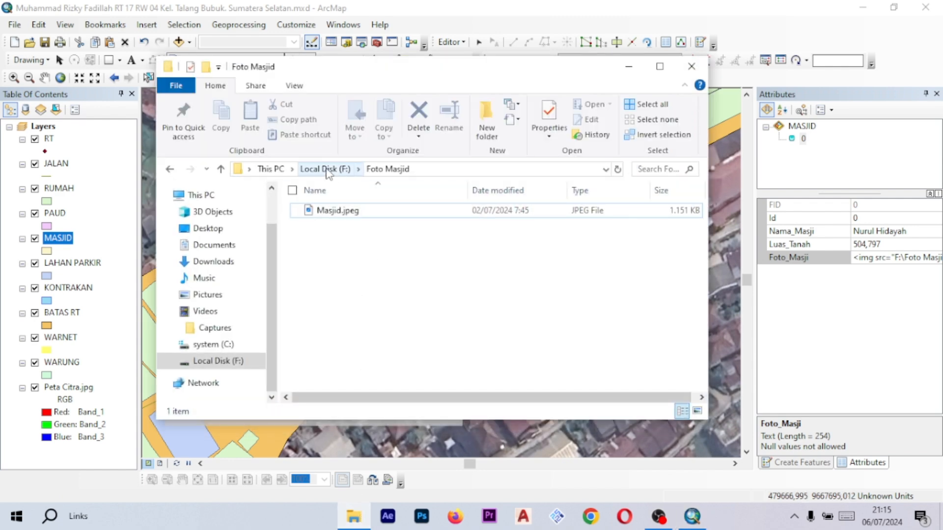
{"action": "left_click", "coordinate": [429, 170]}
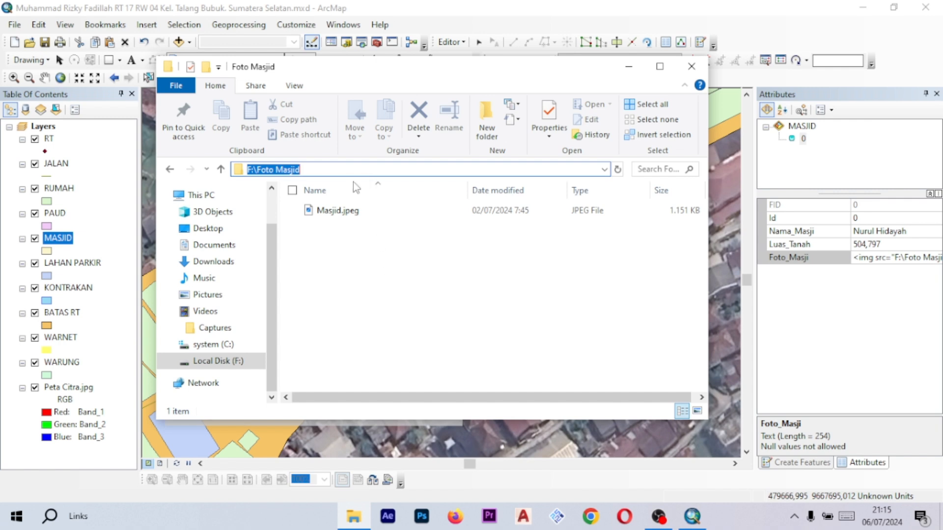
{"action": "left_click", "coordinate": [376, 301]}
- Change the slash before Masjid.jpeg in the Foto_Masji path to a backslash and commit it
{"action": "left_click", "coordinate": [913, 257]}
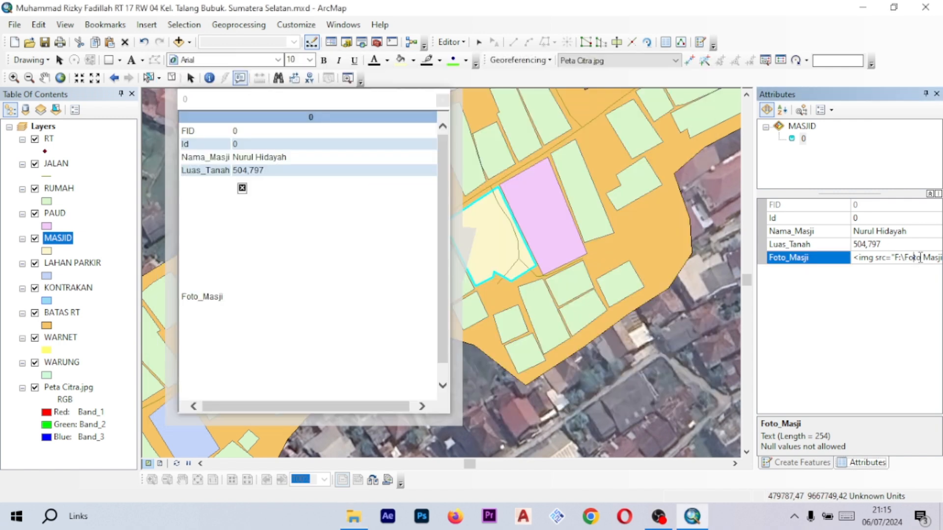
{"action": "key", "text": "Right"}
{"action": "key", "text": "Right"}
{"action": "key", "text": "Right"}
{"action": "key", "text": "Right"}
{"action": "key", "text": "Right"}
{"action": "key", "text": "Right"}
{"action": "key", "text": "Right"}
{"action": "key", "text": "Right"}
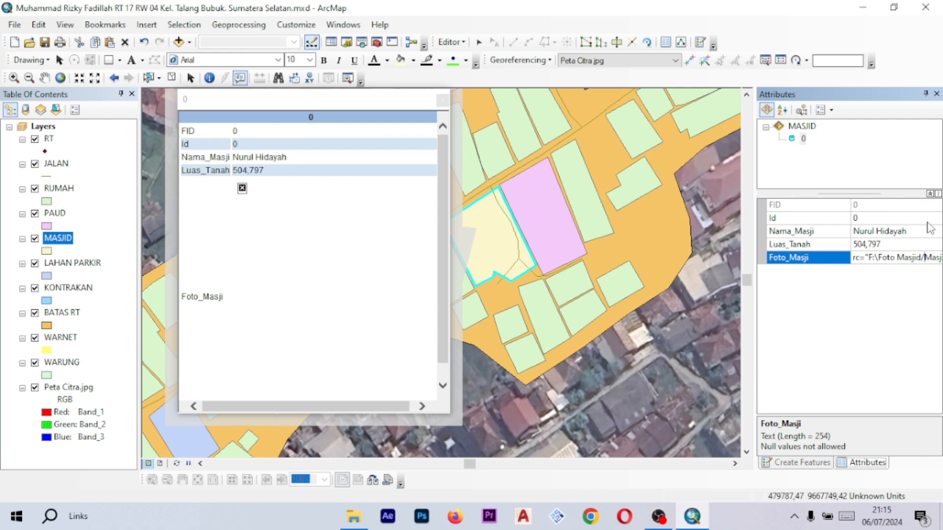
{"action": "key", "text": "Delete"}
{"action": "type", "text": "\\"}
{"action": "key", "text": "Return"}
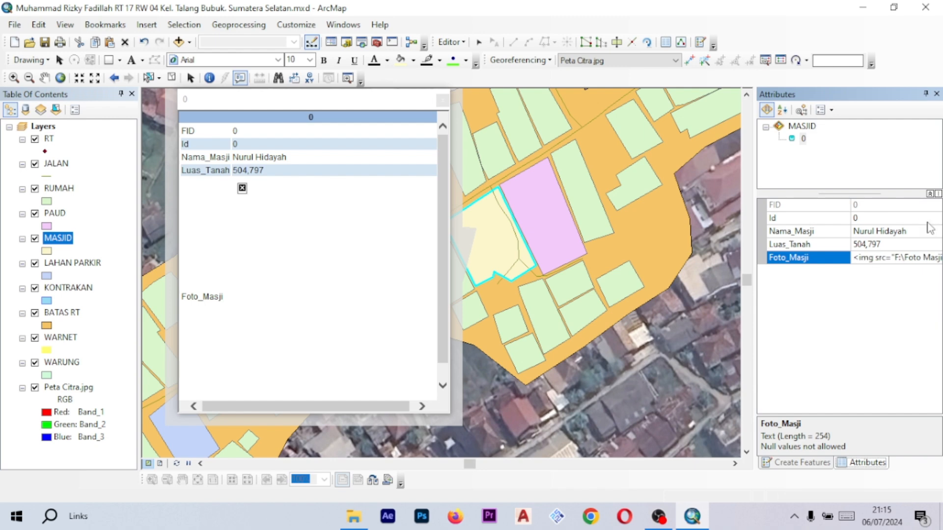
- Close and reopen the mosque's HTML popup to check the photo again
{"action": "left_click", "coordinate": [443, 100]}
{"action": "left_click", "coordinate": [477, 242]}
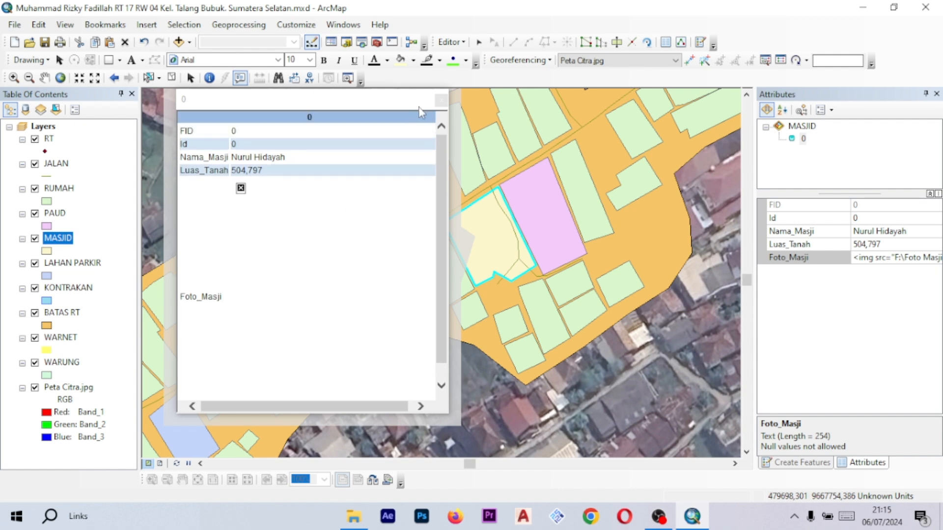
{"action": "left_click", "coordinate": [442, 101]}
- Move through the Foto_Masji value to review the stored image path
{"action": "left_click", "coordinate": [871, 259]}
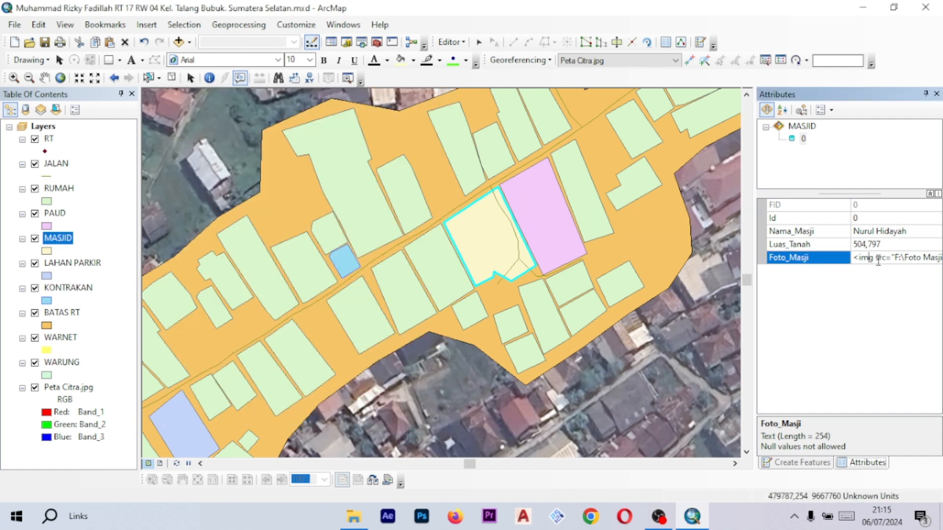
{"action": "left_click", "coordinate": [884, 259]}
{"action": "left_click", "coordinate": [895, 258]}
{"action": "key", "text": "Right"}
{"action": "key", "text": "Right"}
{"action": "key", "text": "Right"}
{"action": "key", "text": "Right"}
{"action": "key", "text": "Right"}
{"action": "key", "text": "Right"}
{"action": "key", "text": "Right"}
{"action": "key", "text": "Right"}
{"action": "key", "text": "Right"}
{"action": "key", "text": "Right"}
{"action": "key", "text": "Right"}
{"action": "key", "text": "Right"}
{"action": "key", "text": "Right"}
{"action": "key", "text": "Right"}
{"action": "key", "text": "Right"}
{"action": "key", "text": "Right"}
{"action": "key", "text": "Right"}
{"action": "key", "text": "Right"}
{"action": "key", "text": "Right"}
{"action": "key", "text": "Right"}
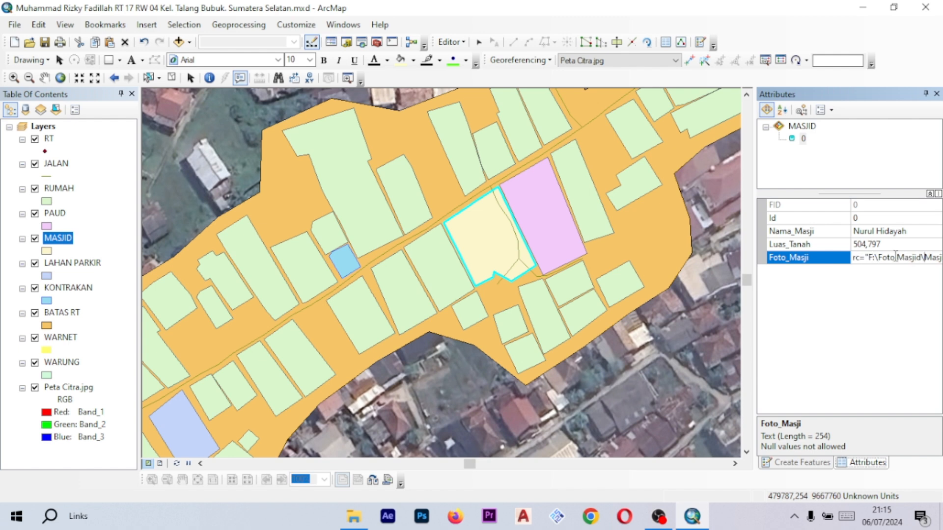
{"action": "key", "text": "Right"}
{"action": "key", "text": "Right"}
{"action": "key", "text": "Right"}
{"action": "key", "text": "Right"}
{"action": "key", "text": "Right"}
{"action": "key", "text": "Right"}
{"action": "key", "text": "Right"}
{"action": "key", "text": "Right"}
{"action": "key", "text": "Right"}
{"action": "key", "text": "Right"}
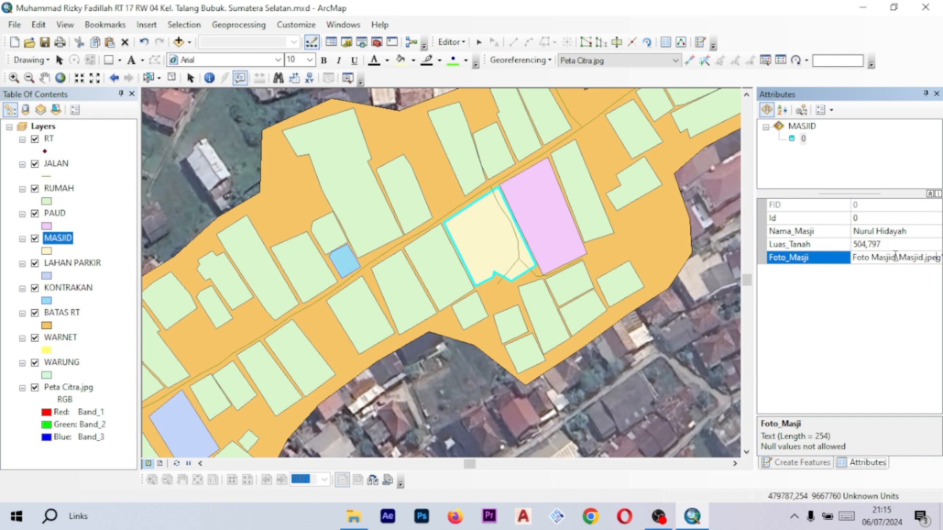
{"action": "key", "text": "Right"}
{"action": "key", "text": "Right"}
{"action": "key", "text": "Right"}
{"action": "key", "text": "Right"}
{"action": "key", "text": "Right"}
{"action": "key", "text": "Right"}
{"action": "key", "text": "Right"}
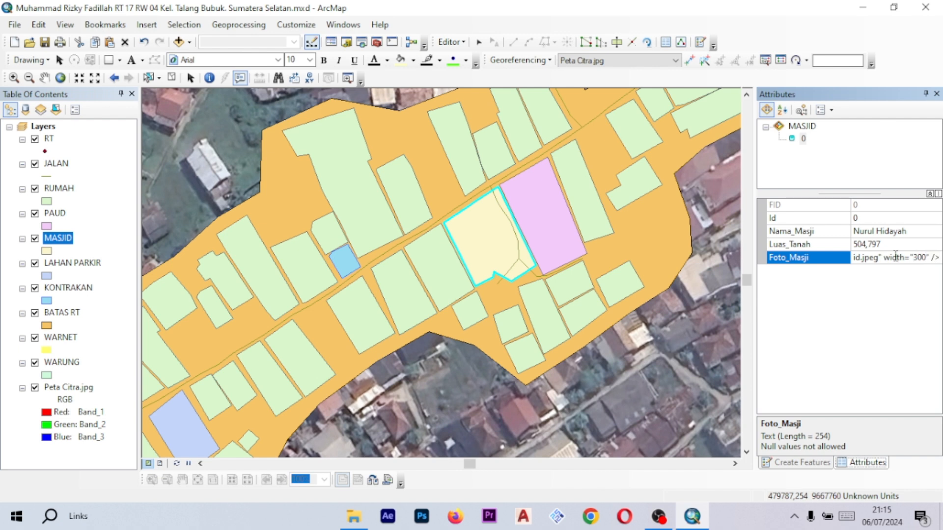
{"action": "key", "text": "Left"}
{"action": "key", "text": "Left"}
{"action": "key", "text": "Left"}
{"action": "key", "text": "Left"}
{"action": "key", "text": "Left"}
{"action": "key", "text": "Left"}
{"action": "key", "text": "Left"}
{"action": "key", "text": "Left"}
{"action": "key", "text": "Left"}
{"action": "key", "text": "Left"}
{"action": "key", "text": "Left"}
{"action": "key", "text": "Left"}
{"action": "key", "text": "Left"}
{"action": "key", "text": "Left"}
{"action": "key", "text": "Left"}
{"action": "key", "text": "Left"}
{"action": "key", "text": "Left"}
{"action": "key", "text": "Left"}
{"action": "key", "text": "Left"}
{"action": "key", "text": "Left"}
{"action": "key", "text": "Left"}
{"action": "key", "text": "Left"}
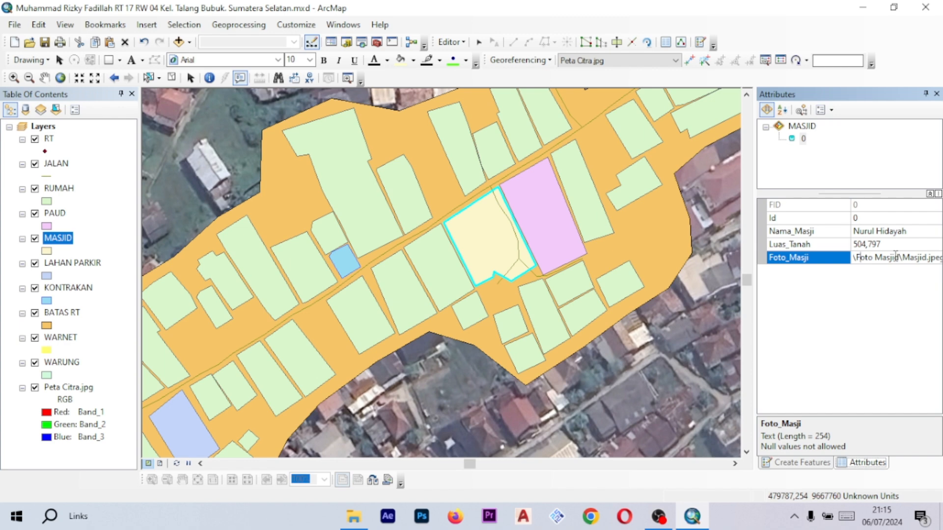
{"action": "key", "text": "Left"}
{"action": "key", "text": "Left"}
{"action": "key", "text": "Left"}
{"action": "key", "text": "Left"}
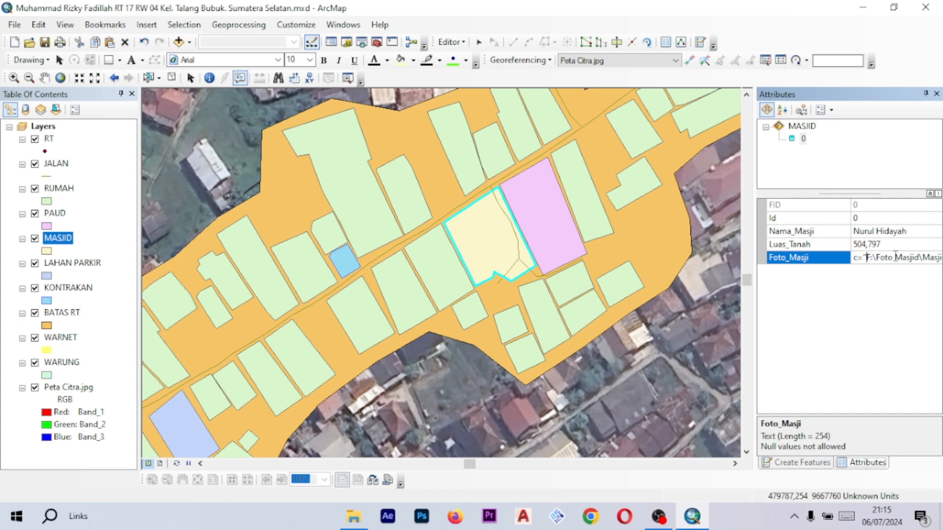
{"action": "key", "text": "Left"}
{"action": "key", "text": "Left"}
{"action": "key", "text": "Left"}
- Switch to File Explorer to view the Foto Masjid folder address, then return to the Foto_Masji attribute
{"action": "key", "text": "alt+Tab"}
{"action": "key", "text": "alt+Tab"}
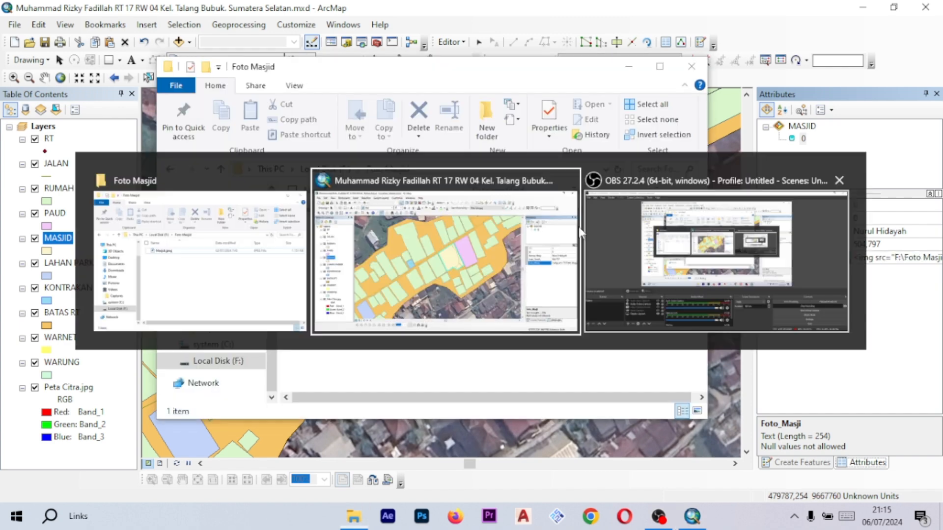
{"action": "key", "text": "alt+Tab"}
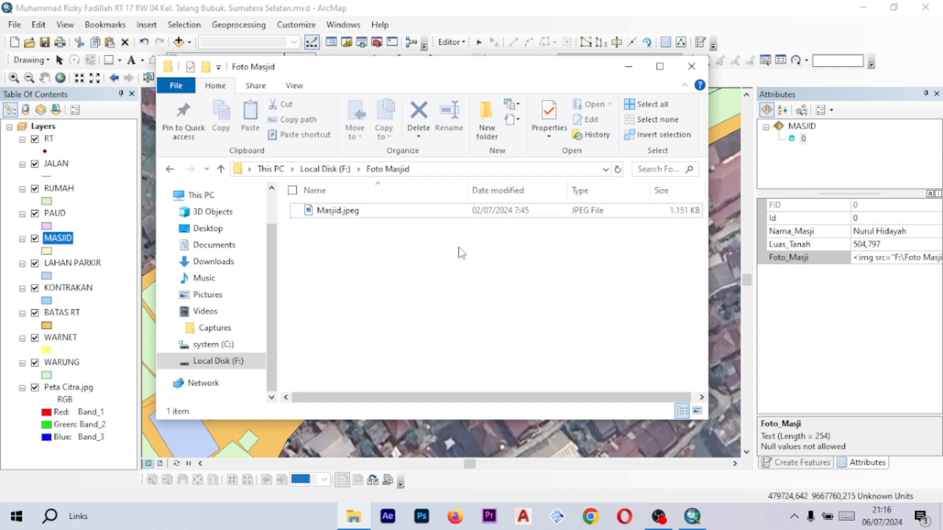
{"action": "left_click", "coordinate": [417, 171]}
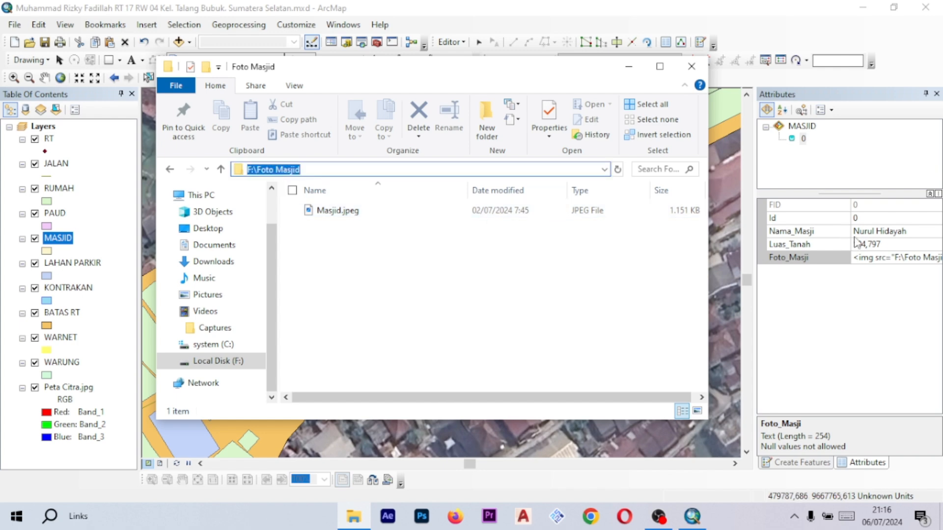
{"action": "left_click", "coordinate": [916, 259]}
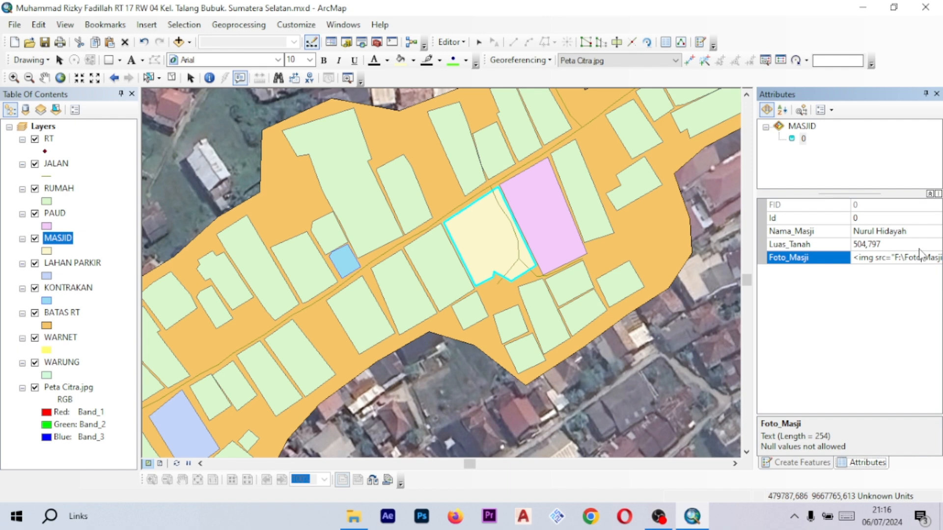
- Rewrite the Foto_Masji value as <img src="F:\Foto Masjid/Masjid.jpeg" width="300" /> and commit it
{"action": "key", "text": "Right"}
{"action": "key", "text": "Right"}
{"action": "key", "text": "Right"}
{"action": "key", "text": "Right"}
{"action": "key", "text": "Right"}
{"action": "key", "text": "Right"}
{"action": "key", "text": "Right"}
{"action": "key", "text": "End"}
{"action": "key", "text": "BackSpace"}
{"action": "key", "text": "BackSpace"}
{"action": "key", "text": "BackSpace"}
{"action": "key", "text": "BackSpace"}
{"action": "key", "text": "BackSpace"}
{"action": "key", "text": "BackSpace"}
{"action": "key", "text": "BackSpace"}
{"action": "key", "text": "BackSpace"}
{"action": "key", "text": "BackSpace"}
{"action": "key", "text": "BackSpace"}
{"action": "key", "text": "BackSpace"}
{"action": "key", "text": "BackSpace"}
{"action": "key", "text": "BackSpace"}
{"action": "key", "text": "BackSpace"}
{"action": "key", "text": "BackSpace"}
{"action": "key", "text": "BackSpace"}
{"action": "key", "text": "BackSpace"}
{"action": "key", "text": "BackSpace"}
{"action": "key", "text": "BackSpace"}
{"action": "key", "text": "BackSpace"}
{"action": "key", "text": "BackSpace"}
{"action": "key", "text": "BackSpace"}
{"action": "key", "text": "BackSpace"}
{"action": "key", "text": "BackSpace"}
{"action": "key", "text": "BackSpace"}
{"action": "key", "text": "BackSpace"}
{"action": "key", "text": "BackSpace"}
{"action": "key", "text": "BackSpace"}
{"action": "key", "text": "BackSpace"}
{"action": "key", "text": "BackSpace"}
{"action": "key", "text": "BackSpace"}
{"action": "type", "text": "<img src=\"F"}
{"action": "type", "text": "\\"}
{"action": "type", "text": "Mas"}
{"action": "key", "text": "BackSpace"}
{"action": "key", "text": "BackSpace"}
{"action": "key", "text": "BackSpace"}
{"action": "type", "text": "Foto Masjid/Masjid.jpeg"}
{"action": "type", "text": "\" width=\"300\" />"}
{"action": "key", "text": "Return"}
- Open the mosque's HTML popup to check the photo and compare the stored path with the folder in File Explorer
{"action": "left_click", "coordinate": [479, 231]}
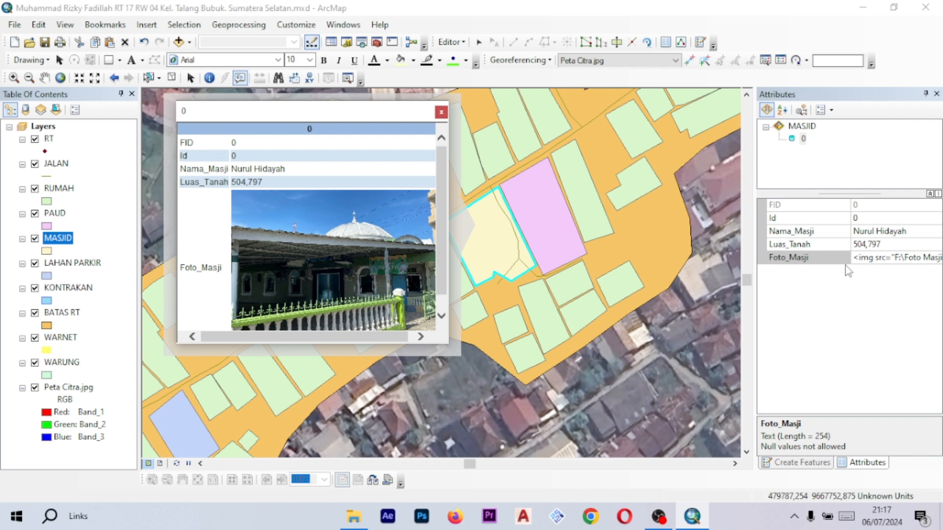
{"action": "left_click", "coordinate": [852, 305]}
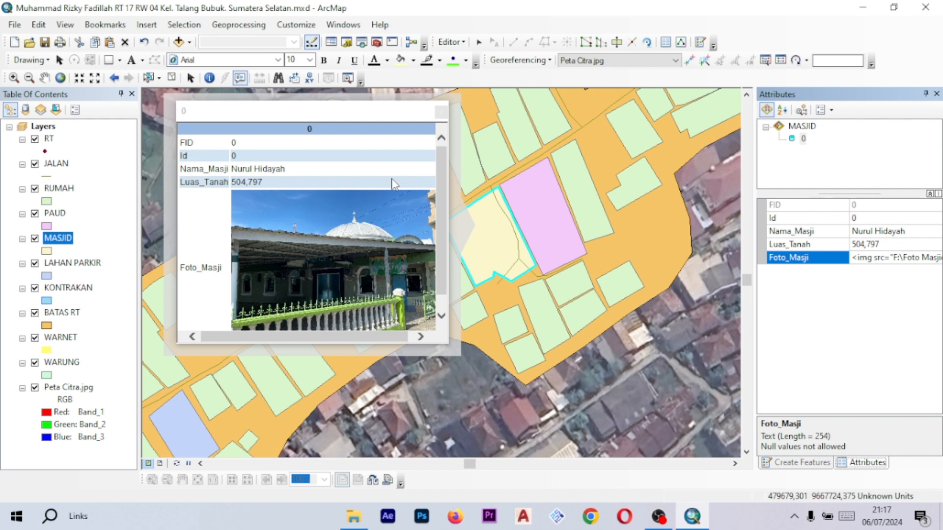
{"action": "left_click", "coordinate": [353, 516]}
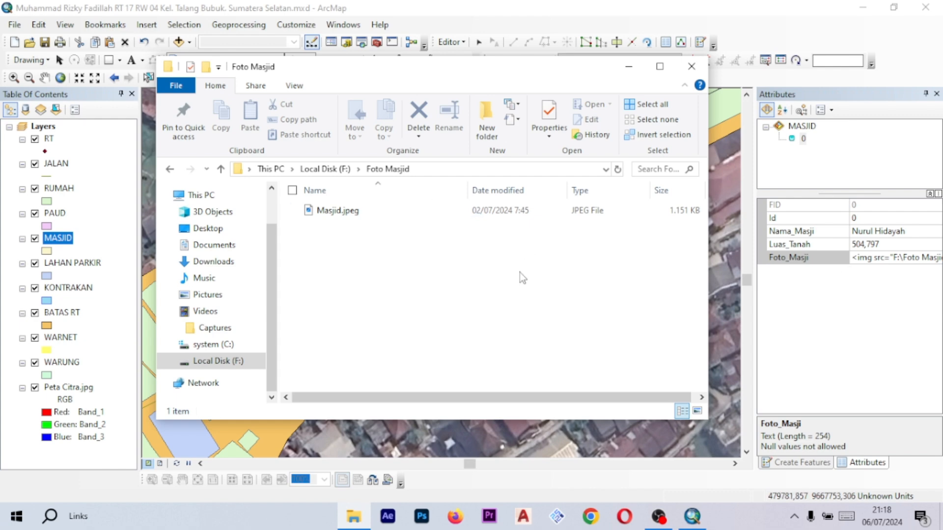
{"action": "left_click", "coordinate": [925, 257]}
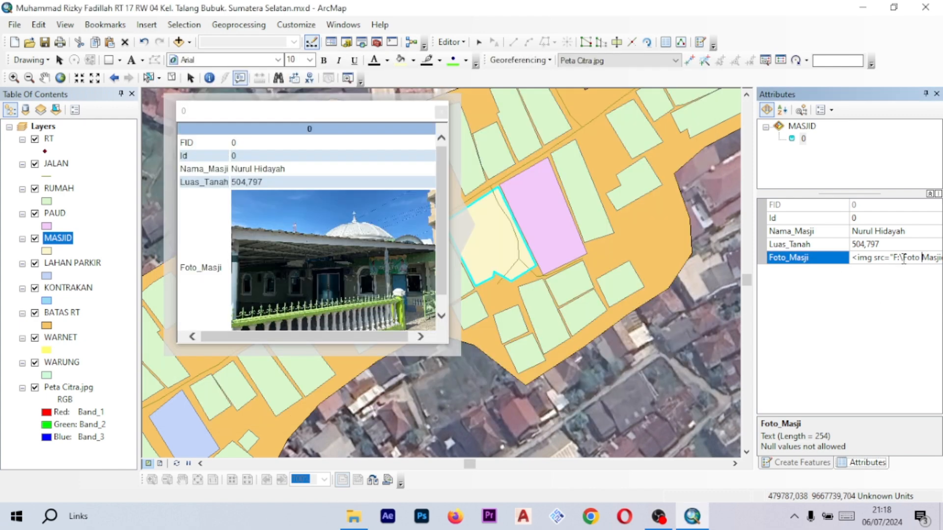
{"action": "key", "text": "Right"}
{"action": "key", "text": "Right"}
{"action": "key", "text": "Right"}
{"action": "key", "text": "Right"}
{"action": "key", "text": "Right"}
{"action": "key", "text": "Right"}
{"action": "key", "text": "Right"}
{"action": "key", "text": "Right"}
{"action": "key", "text": "Right"}
{"action": "key", "text": "Right"}
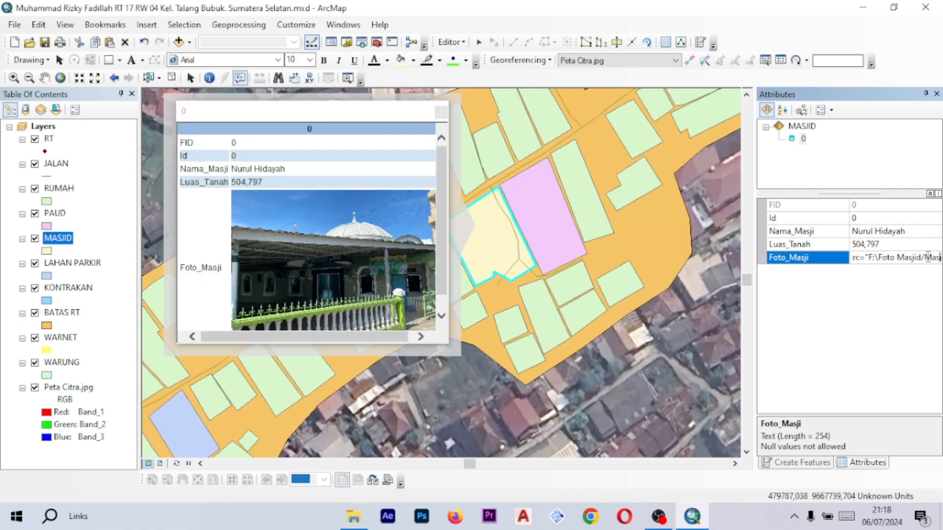
{"action": "left_click", "coordinate": [359, 510]}
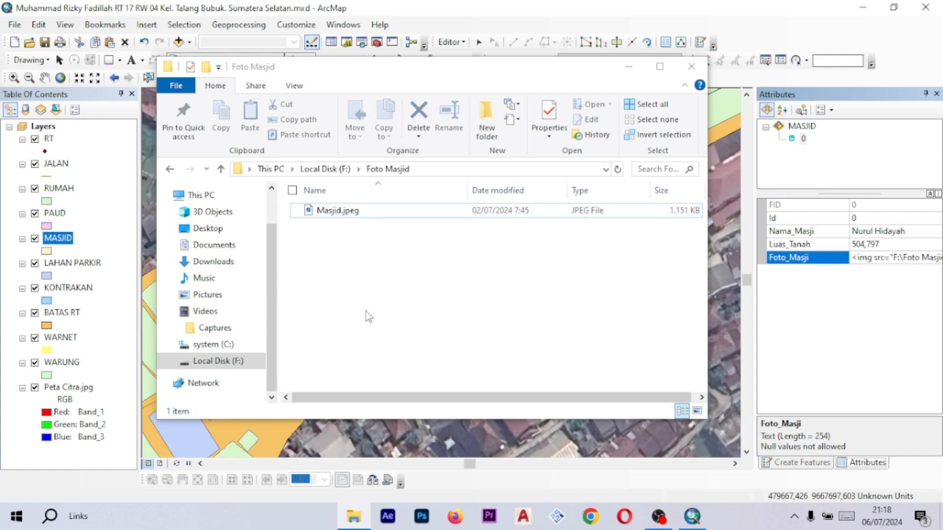
{"action": "left_click", "coordinate": [629, 67]}
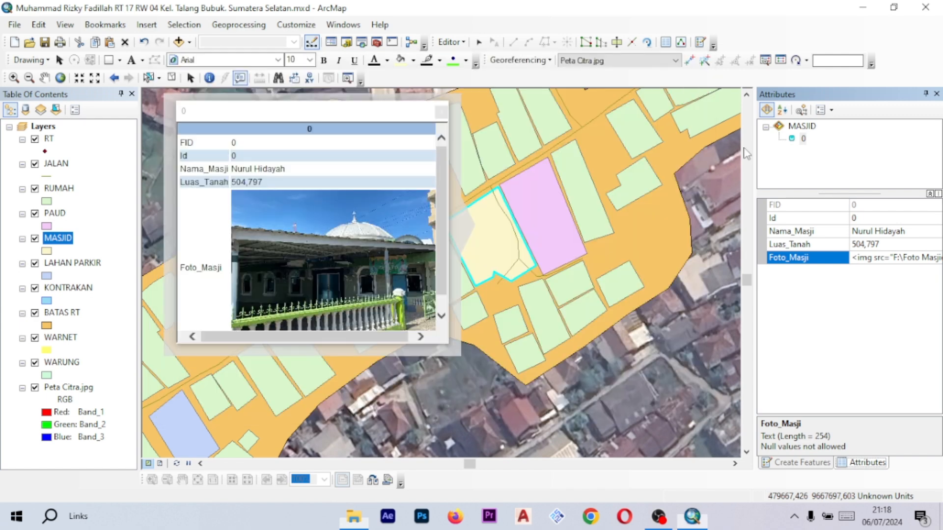
{"action": "left_click", "coordinate": [891, 255]}
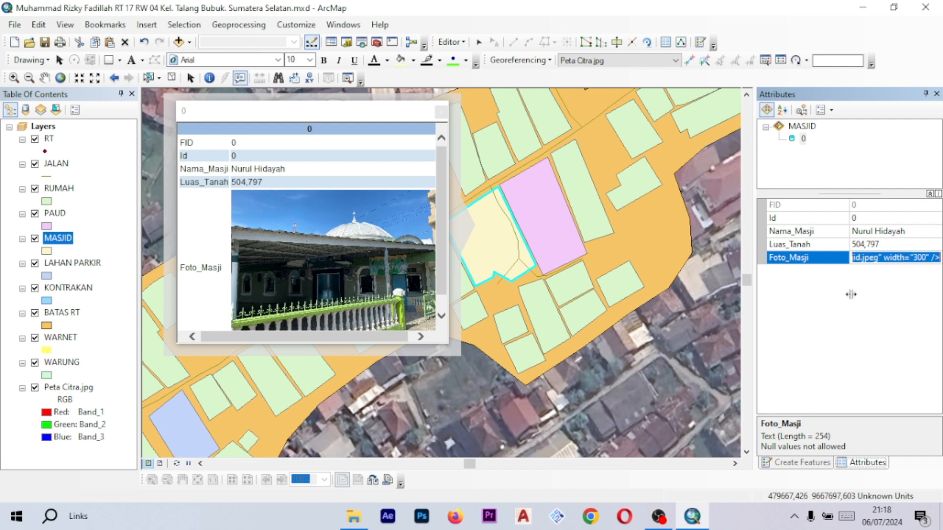
{"action": "left_click", "coordinate": [851, 294]}
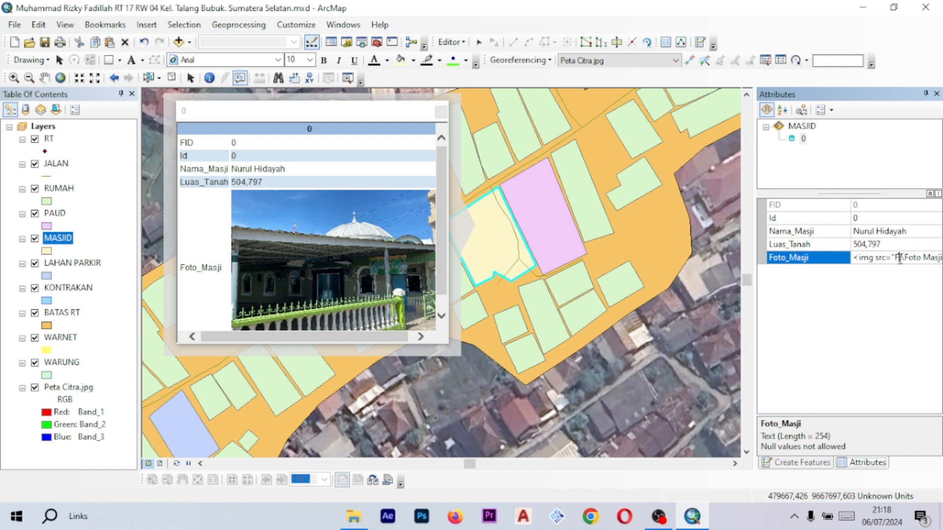
- Step through the whole Foto_Masji HTML tag to check its image path and width
{"action": "key", "text": "Right"}
{"action": "key", "text": "Right"}
{"action": "key", "text": "Right"}
{"action": "key", "text": "Right"}
{"action": "key", "text": "Right"}
{"action": "key", "text": "Right"}
{"action": "key", "text": "Right"}
{"action": "key", "text": "Right"}
{"action": "key", "text": "Right"}
{"action": "key", "text": "Right"}
{"action": "key", "text": "Right"}
{"action": "key", "text": "Right"}
{"action": "key", "text": "Right"}
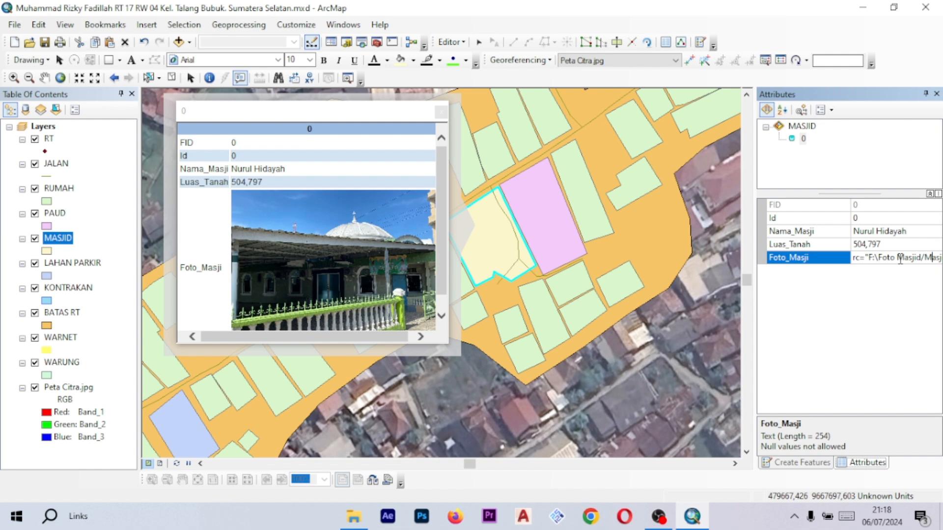
{"action": "key", "text": "Right"}
{"action": "key", "text": "Right"}
{"action": "key", "text": "Right"}
{"action": "key", "text": "Right"}
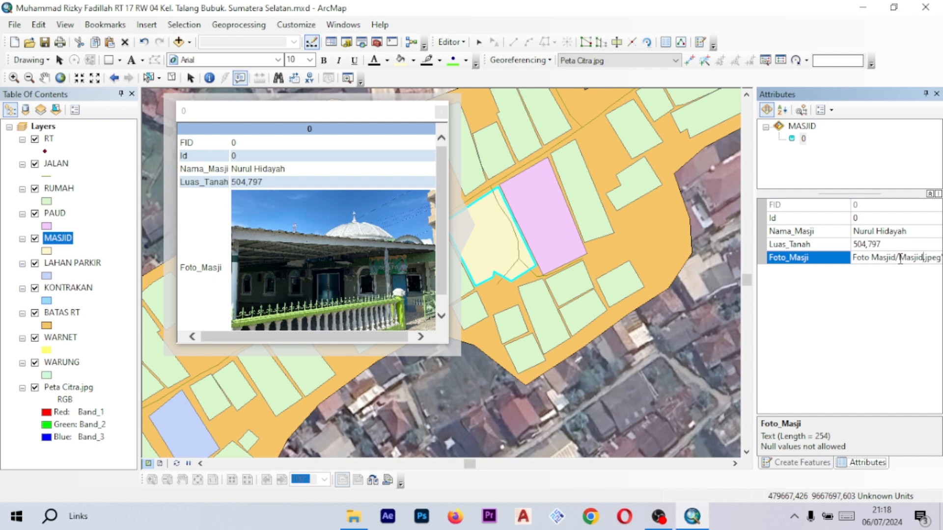
{"action": "left_click_drag", "start_coordinate": [923, 258], "coordinate": [899, 259]}
{"action": "left_click", "coordinate": [890, 284]}
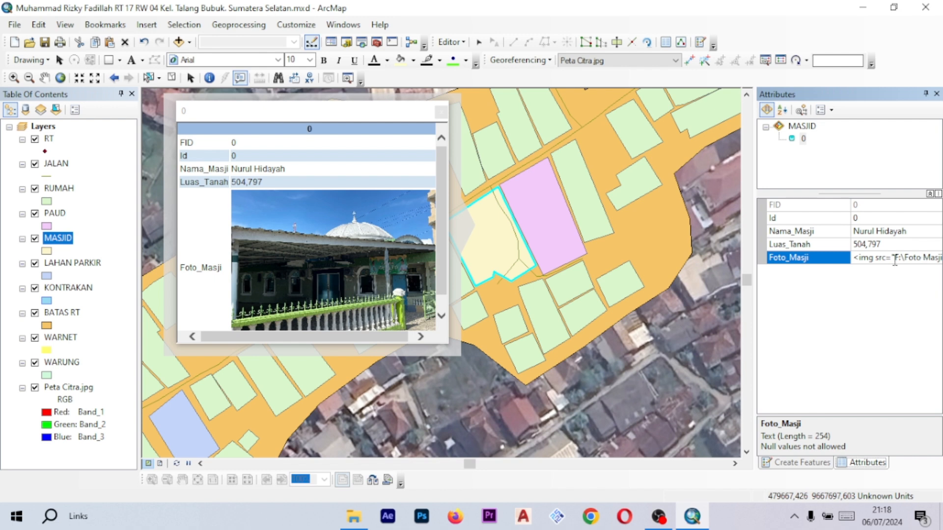
{"action": "key", "text": "Right"}
{"action": "key", "text": "Right"}
{"action": "key", "text": "Right"}
{"action": "key", "text": "Right"}
{"action": "key", "text": "Right"}
{"action": "key", "text": "Right"}
{"action": "key", "text": "Right"}
{"action": "key", "text": "Right"}
{"action": "key", "text": "Right"}
{"action": "key", "text": "Right"}
{"action": "key", "text": "Right"}
{"action": "key", "text": "Right"}
{"action": "key", "text": "Right"}
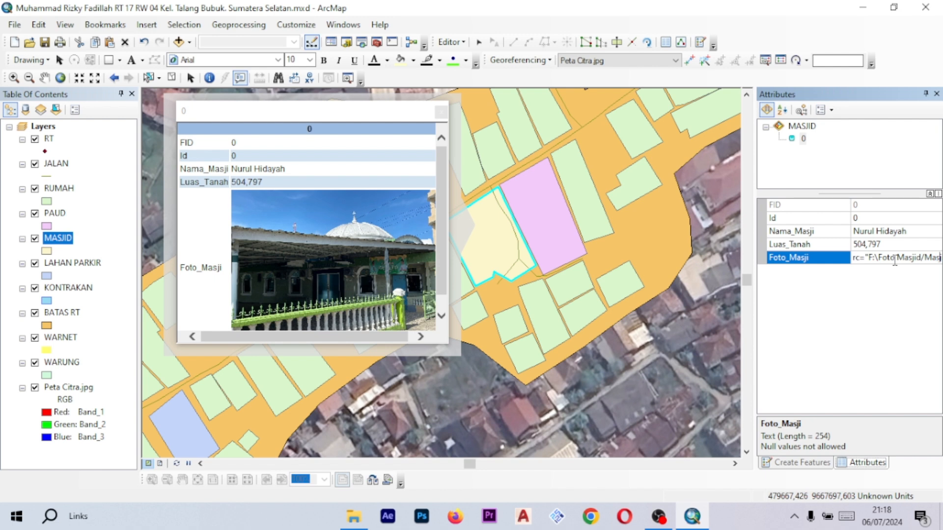
{"action": "key", "text": "Right"}
{"action": "key", "text": "Right"}
{"action": "left_click", "coordinate": [917, 292]}
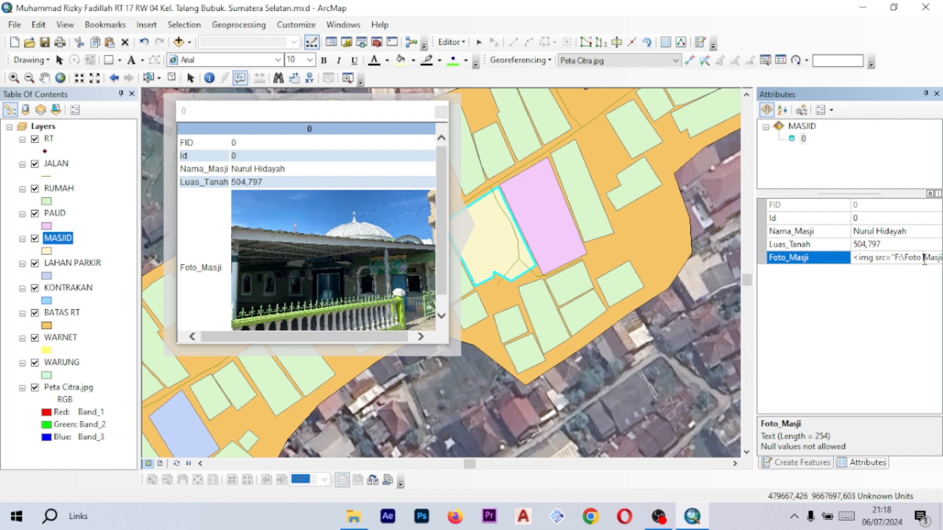
{"action": "key", "text": "Right"}
{"action": "key", "text": "Right"}
{"action": "key", "text": "Right"}
{"action": "key", "text": "Right"}
{"action": "key", "text": "Right"}
{"action": "key", "text": "Right"}
{"action": "key", "text": "Right"}
{"action": "key", "text": "Right"}
{"action": "key", "text": "Right"}
{"action": "key", "text": "Right"}
{"action": "key", "text": "Right"}
{"action": "key", "text": "Right"}
{"action": "key", "text": "Right"}
{"action": "key", "text": "Right"}
{"action": "key", "text": "Right"}
{"action": "key", "text": "Right"}
{"action": "key", "text": "Right"}
{"action": "key", "text": "Right"}
{"action": "key", "text": "Right"}
{"action": "key", "text": "Right"}
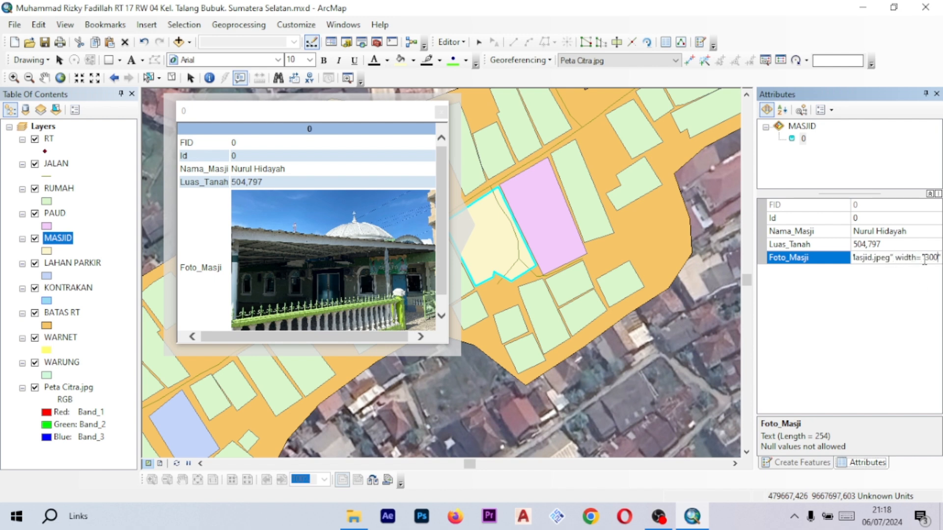
{"action": "left_click", "coordinate": [879, 326]}
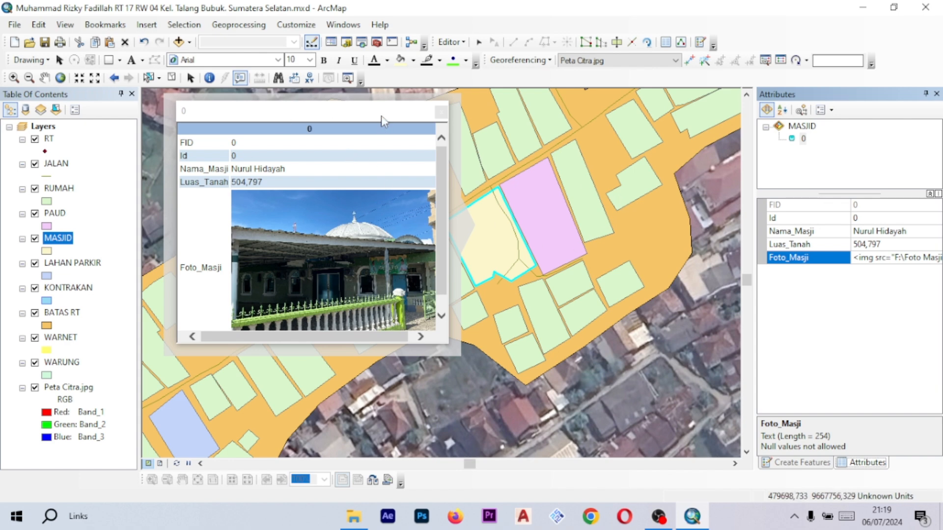
- Move the mosque popup aside and open a neighbouring feature's popup for comparison
{"action": "left_click_drag", "start_coordinate": [384, 121], "coordinate": [722, 122]}
{"action": "left_click", "coordinate": [422, 203]}
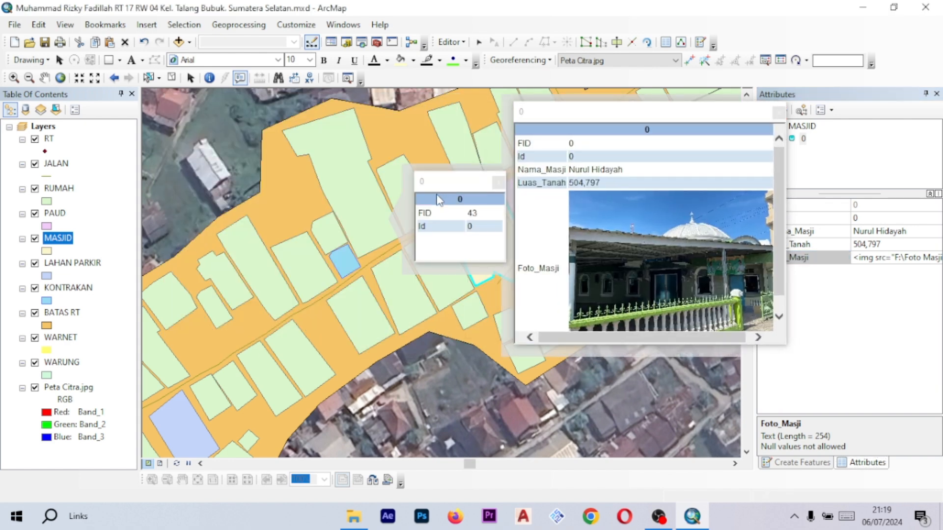
{"action": "scroll", "coordinate": [460, 157], "scroll_direction": "up", "scroll_amount": 3}
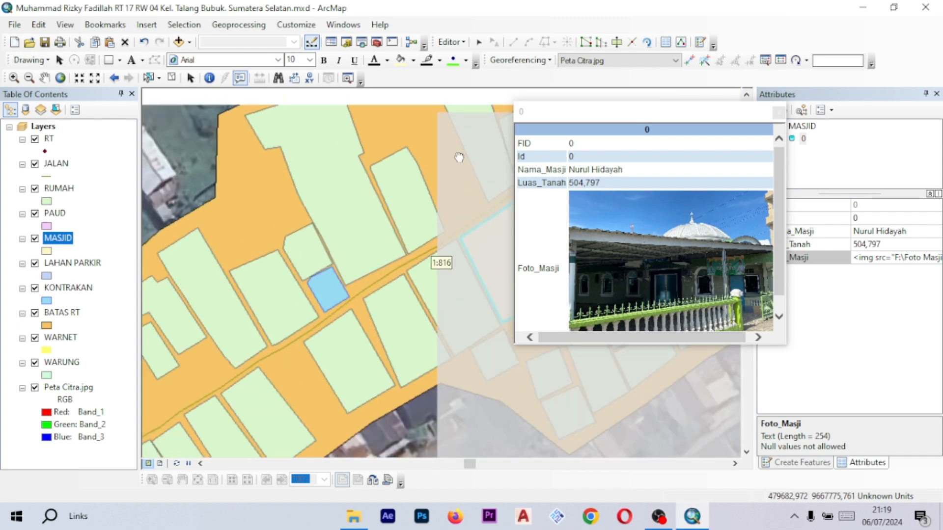
{"action": "scroll", "coordinate": [444, 196], "scroll_direction": "down", "scroll_amount": 2}
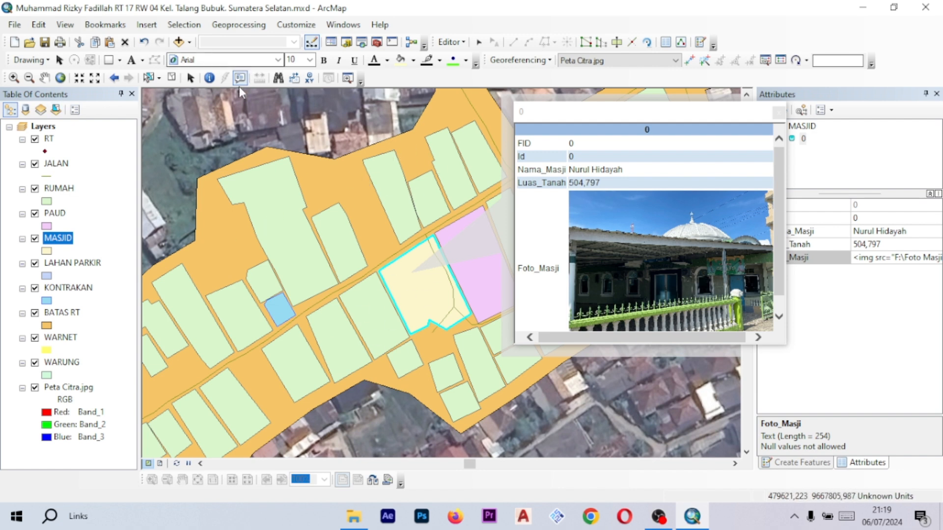
- Review the digitized Lorong Mulia I features across the image, then stop the editing session
{"action": "left_click", "coordinate": [479, 42]}
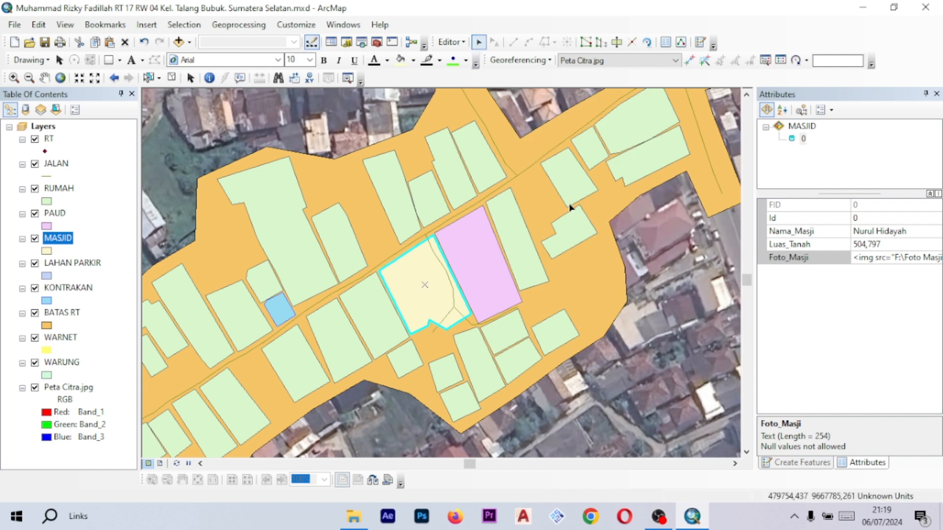
{"action": "scroll", "coordinate": [515, 217], "scroll_direction": "down", "scroll_amount": 5}
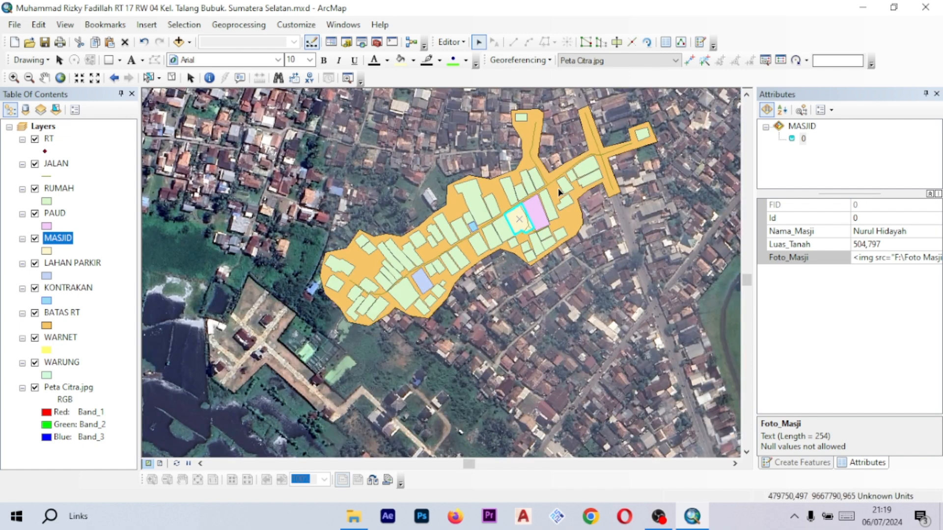
{"action": "left_click_drag", "start_coordinate": [550, 179], "coordinate": [487, 221]}
{"action": "scroll", "coordinate": [487, 220], "scroll_direction": "up", "scroll_amount": 1}
{"action": "left_click_drag", "start_coordinate": [343, 276], "coordinate": [384, 264]}
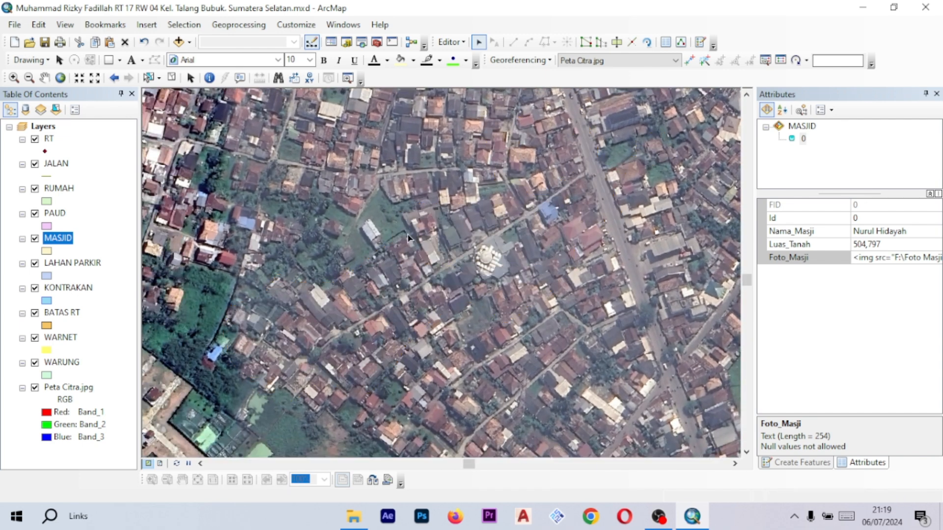
{"action": "scroll", "coordinate": [450, 221], "scroll_direction": "up", "scroll_amount": 2}
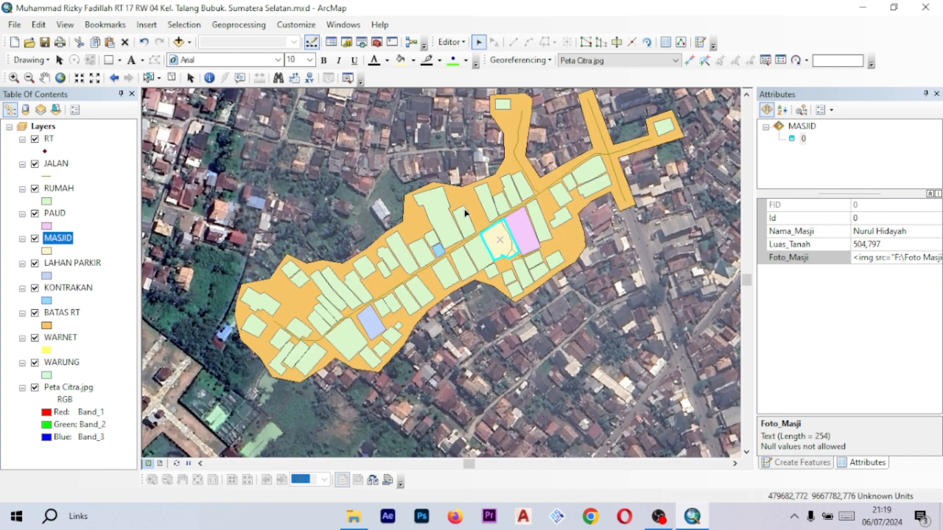
{"action": "scroll", "coordinate": [444, 242], "scroll_direction": "up", "scroll_amount": 2}
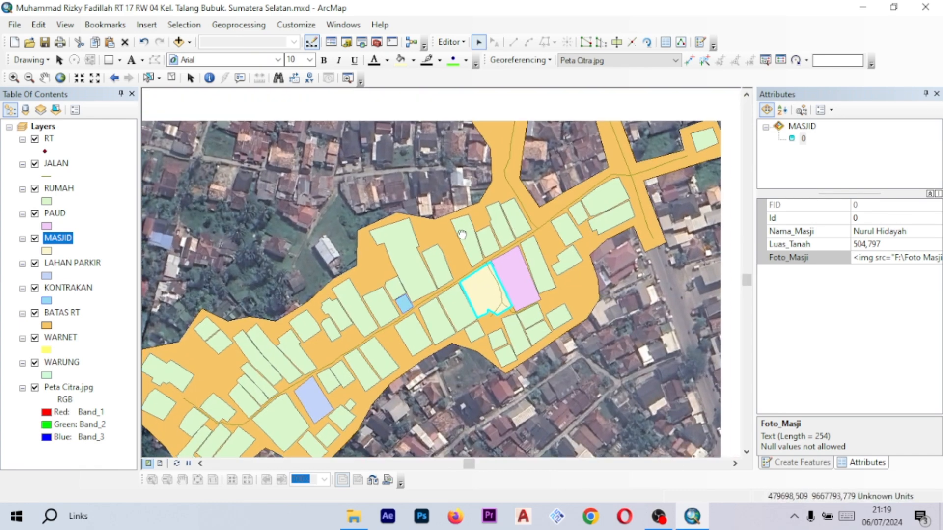
{"action": "scroll", "coordinate": [443, 246], "scroll_direction": "down", "scroll_amount": 1}
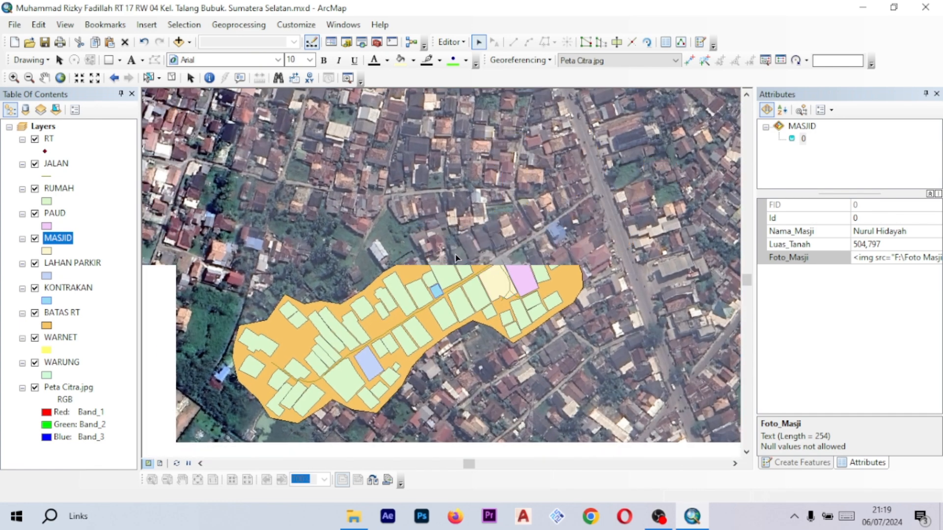
{"action": "left_click_drag", "start_coordinate": [522, 220], "coordinate": [510, 230]}
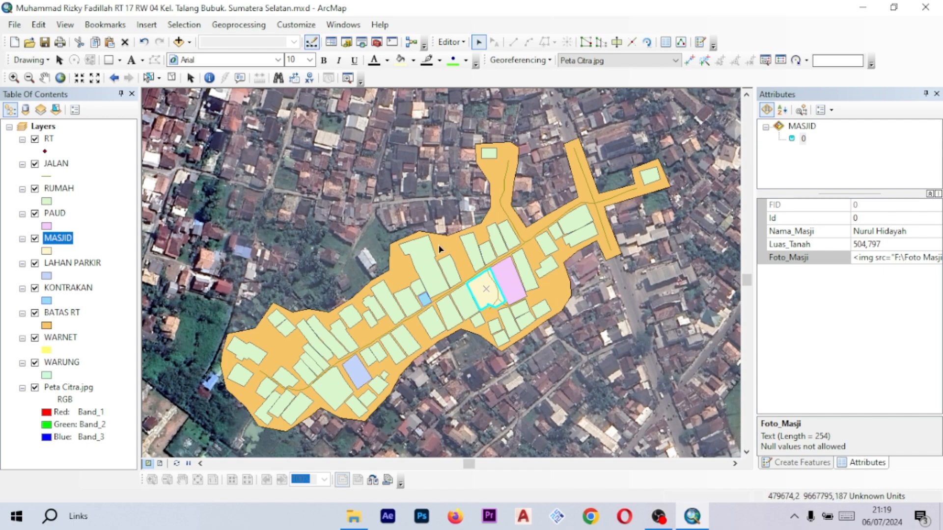
{"action": "left_click_drag", "start_coordinate": [484, 173], "coordinate": [453, 197]}
{"action": "left_click_drag", "start_coordinate": [403, 246], "coordinate": [471, 223]}
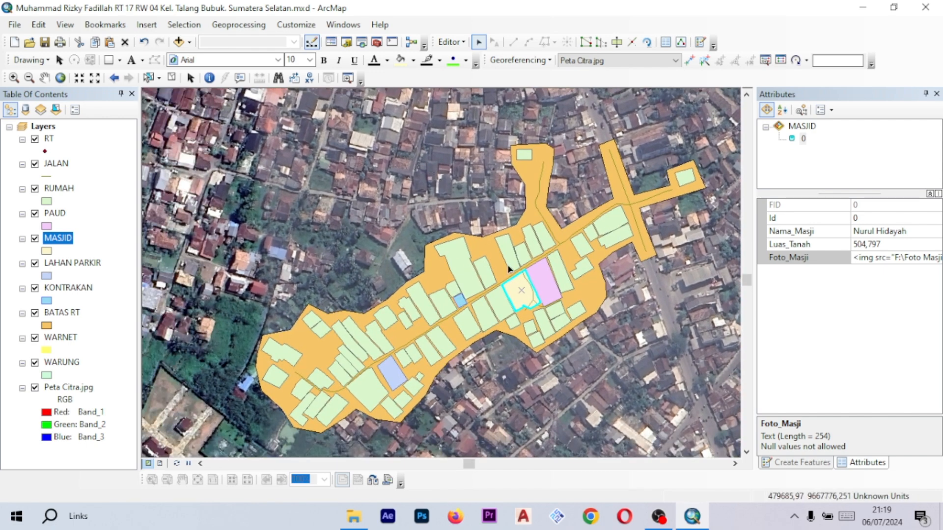
{"action": "left_click_drag", "start_coordinate": [558, 229], "coordinate": [464, 225]}
{"action": "left_click_drag", "start_coordinate": [342, 230], "coordinate": [416, 207]}
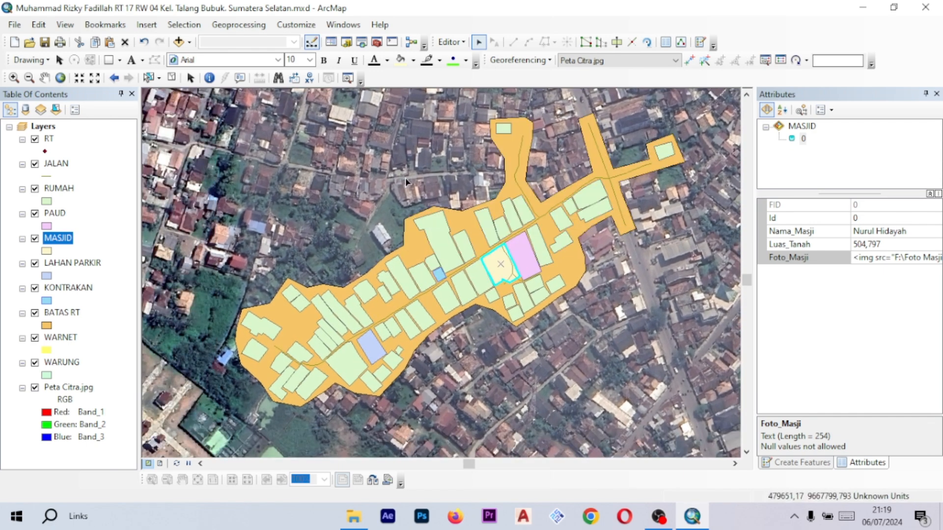
{"action": "left_click_drag", "start_coordinate": [508, 158], "coordinate": [506, 163]}
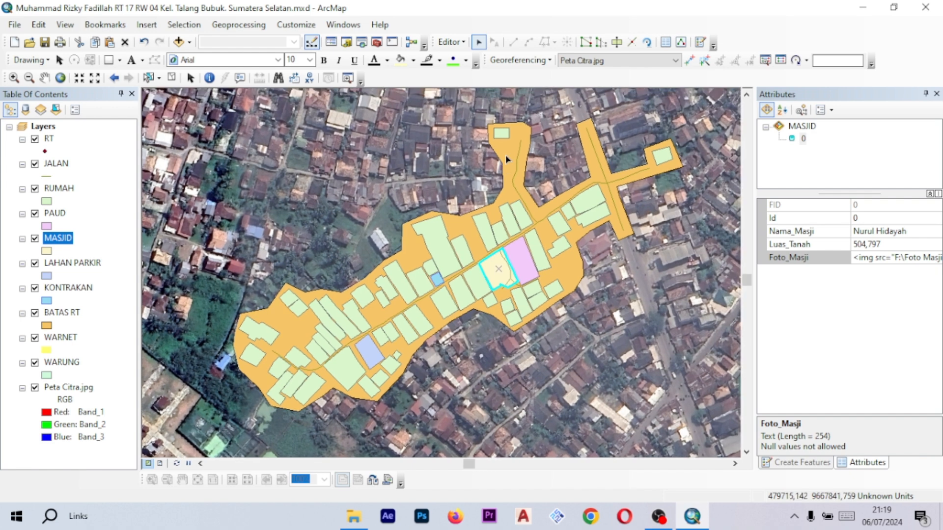
{"action": "left_click", "coordinate": [455, 48]}
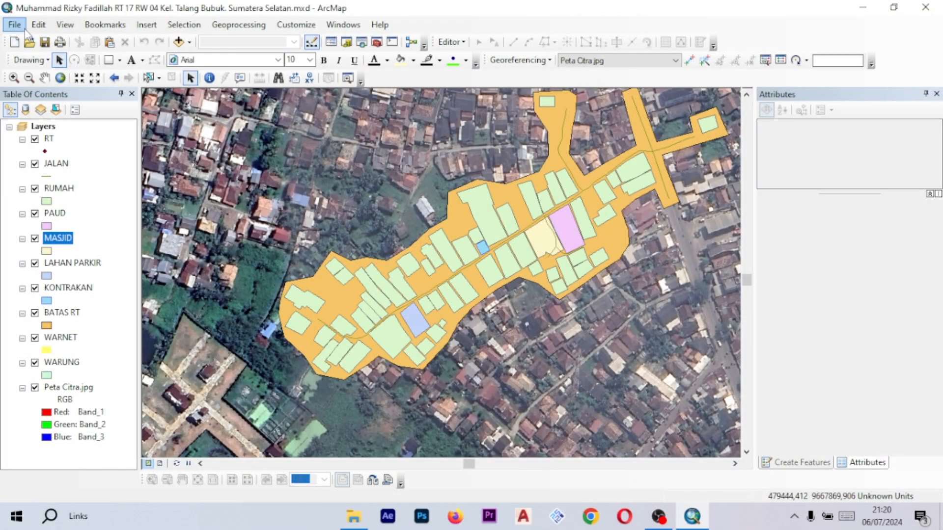
- Switch the map to Layout View to display the page
{"action": "left_click", "coordinate": [24, 28]}
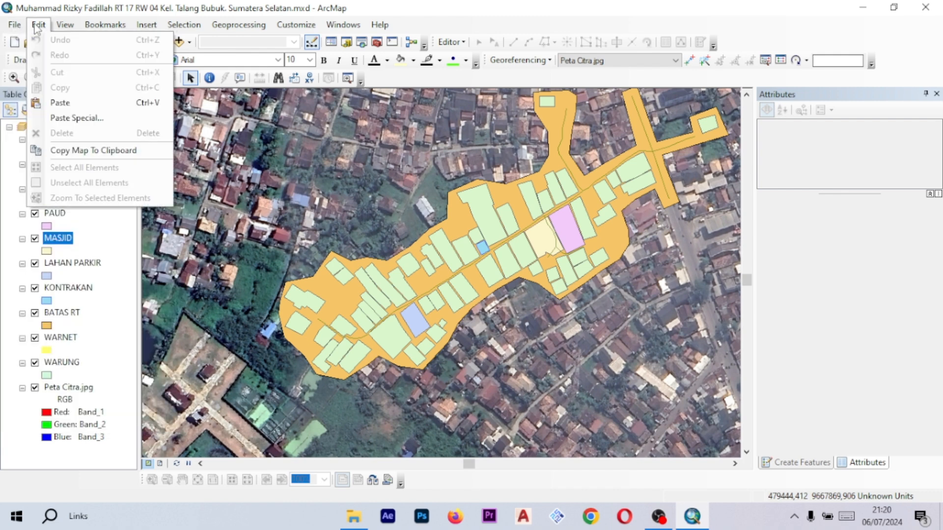
{"action": "left_click", "coordinate": [40, 25]}
{"action": "left_click", "coordinate": [66, 24]}
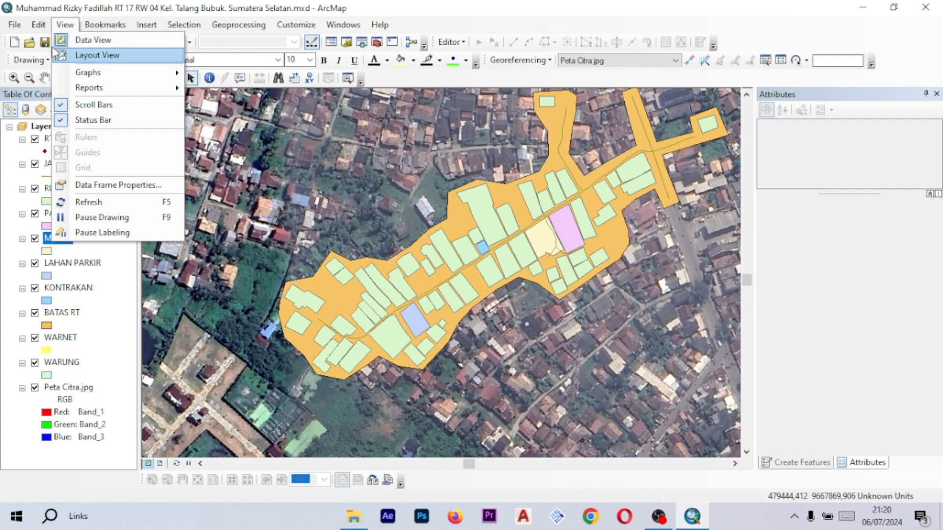
{"action": "left_click", "coordinate": [111, 57]}
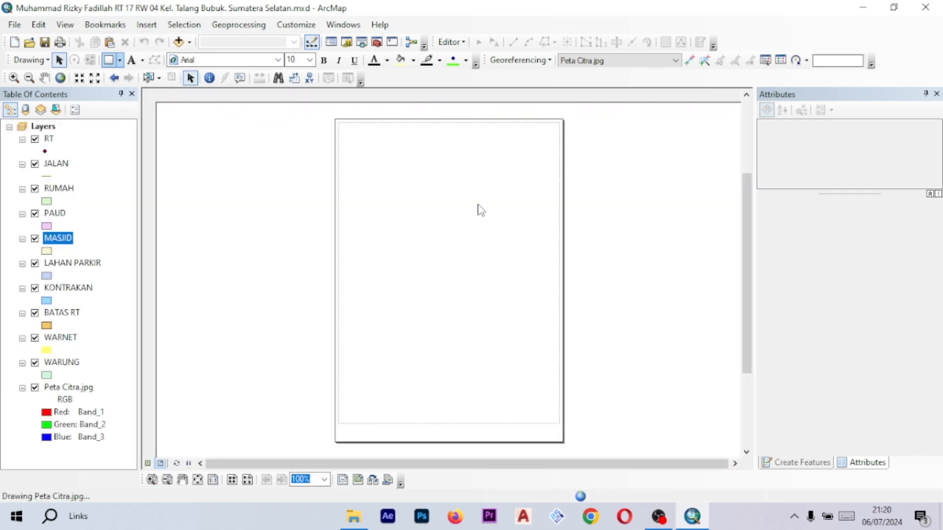
{"action": "left_click_drag", "start_coordinate": [522, 212], "coordinate": [491, 218]}
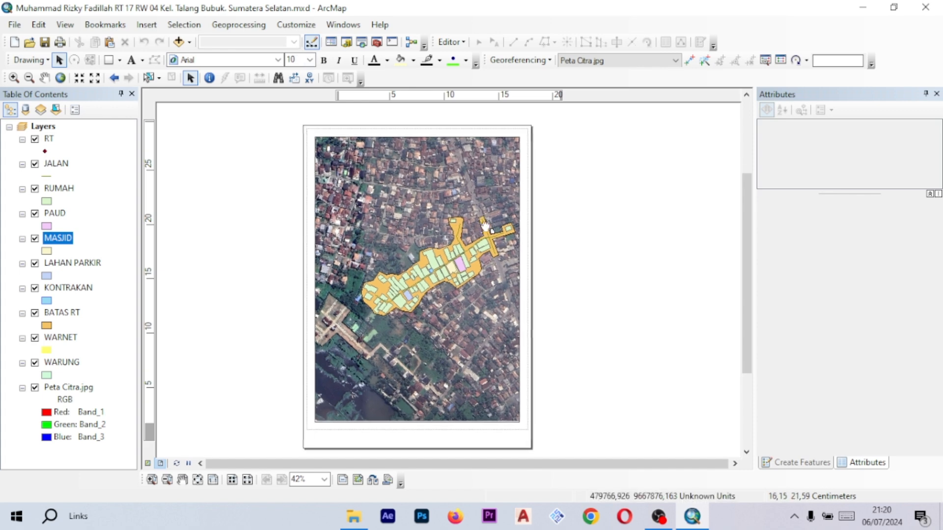
{"action": "scroll", "coordinate": [493, 219], "scroll_direction": "up", "scroll_amount": 2}
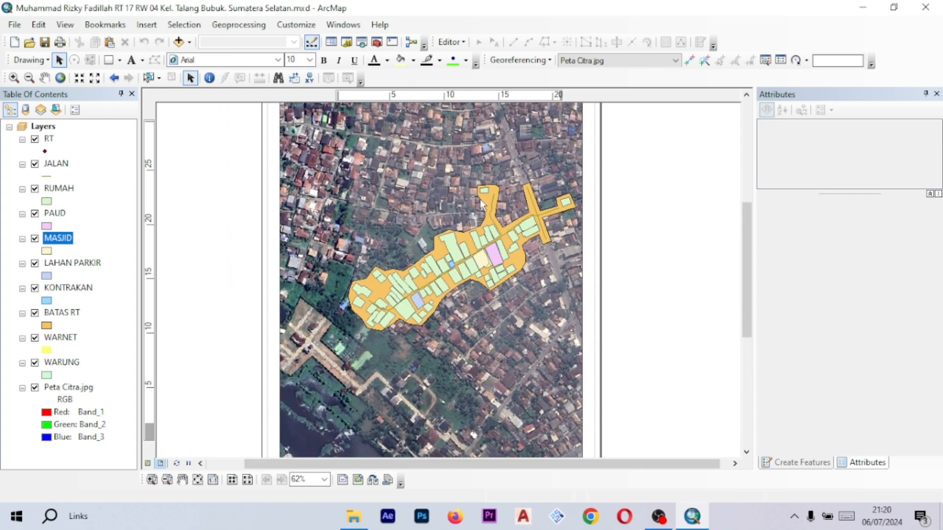
{"action": "scroll", "coordinate": [416, 249], "scroll_direction": "down", "scroll_amount": 1}
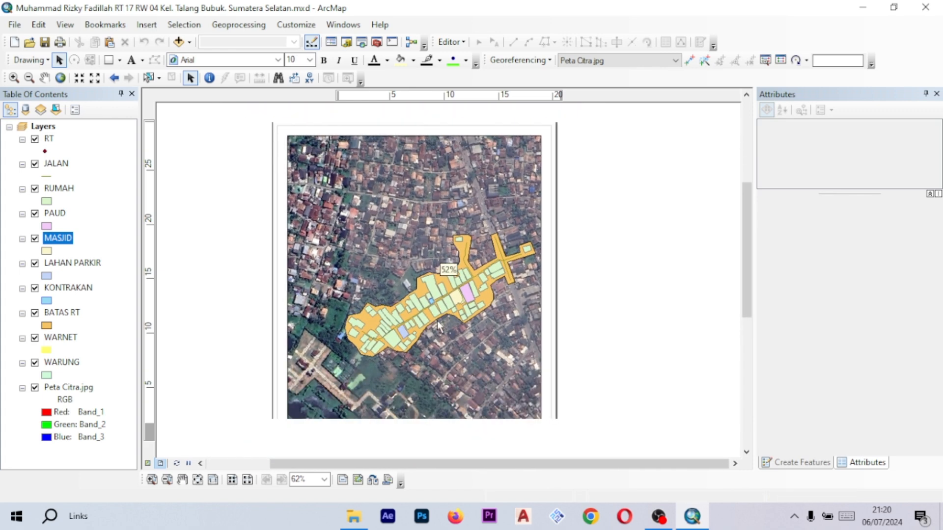
{"action": "scroll", "coordinate": [512, 218], "scroll_direction": "down", "scroll_amount": 1}
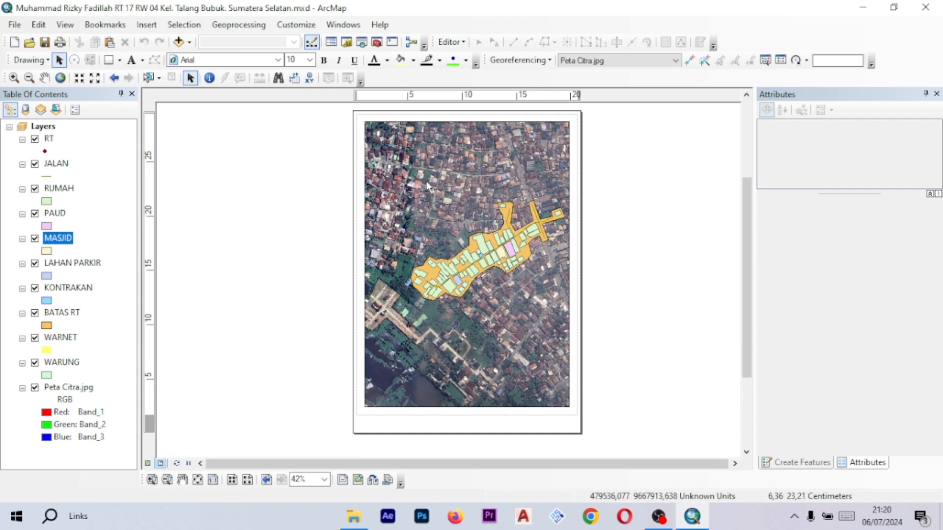
- Set the page orientation to Landscape in Page and Print Setup
{"action": "left_click", "coordinate": [14, 29]}
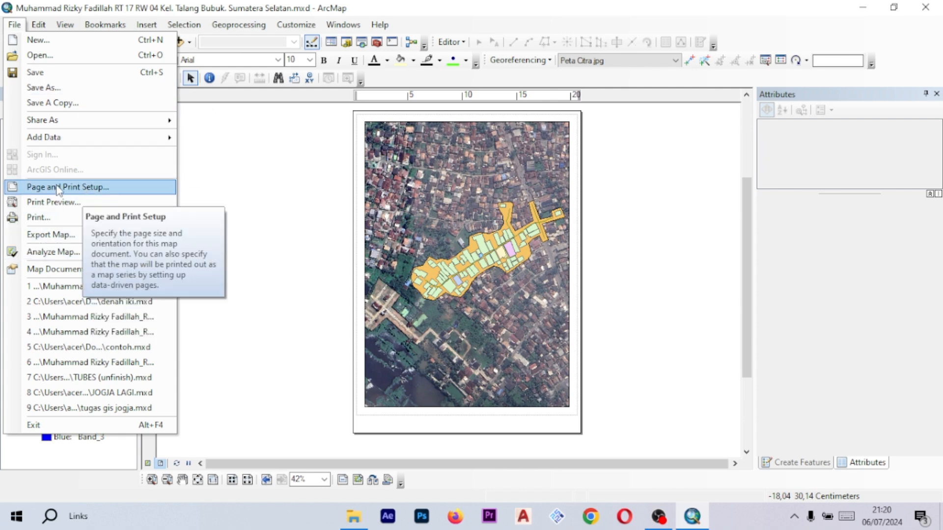
{"action": "left_click", "coordinate": [76, 188]}
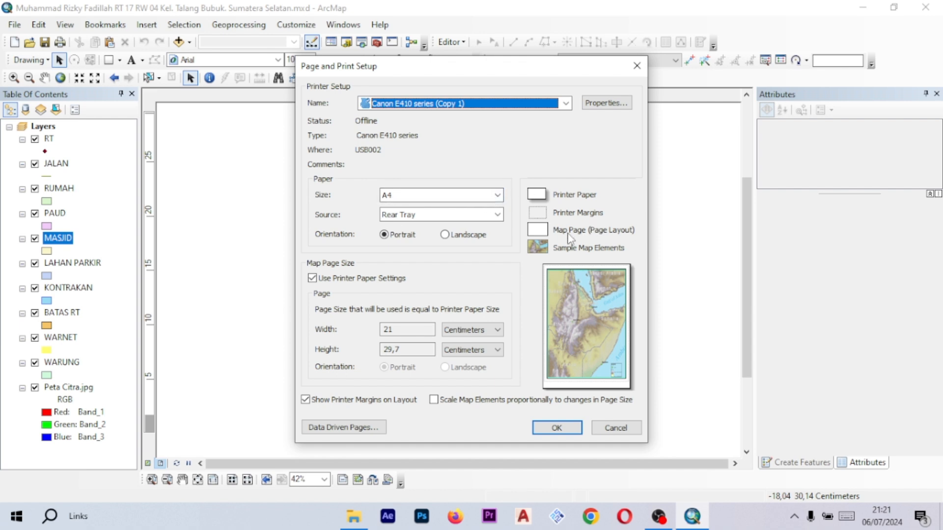
{"action": "left_click", "coordinate": [455, 238]}
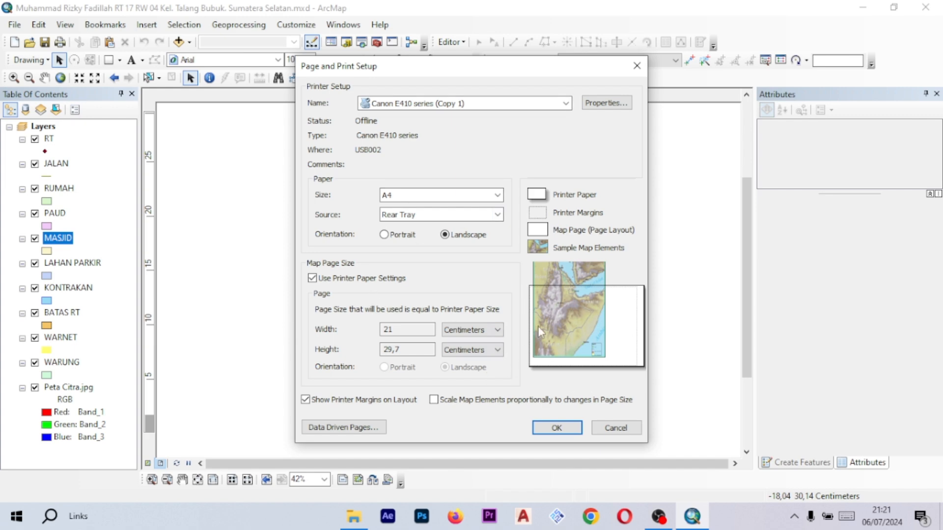
{"action": "left_click", "coordinate": [562, 428]}
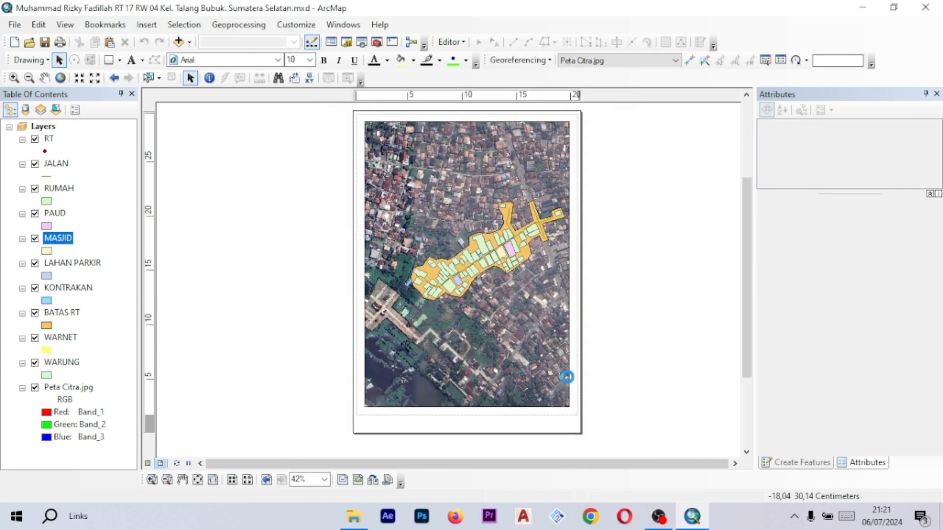
{"action": "left_click_drag", "start_coordinate": [578, 250], "coordinate": [561, 274]}
{"action": "scroll", "coordinate": [486, 278], "scroll_direction": "up", "scroll_amount": 2}
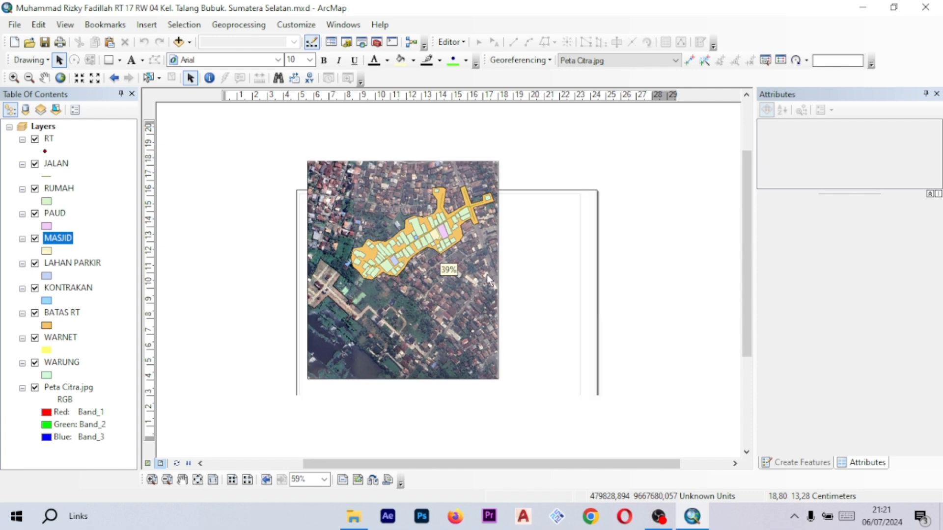
{"action": "left_click_drag", "start_coordinate": [529, 230], "coordinate": [519, 248]}
{"action": "scroll", "coordinate": [513, 215], "scroll_direction": "up", "scroll_amount": 1}
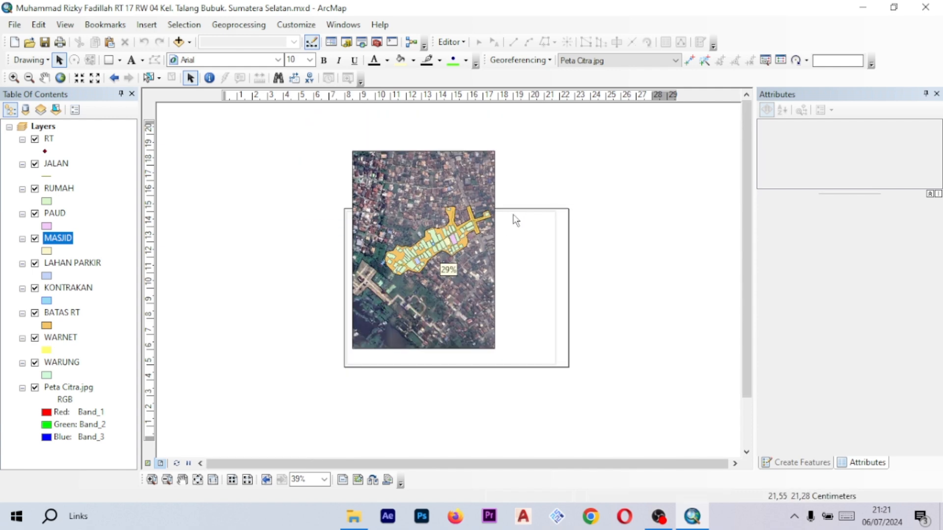
{"action": "scroll", "coordinate": [488, 289], "scroll_direction": "down", "scroll_amount": 1}
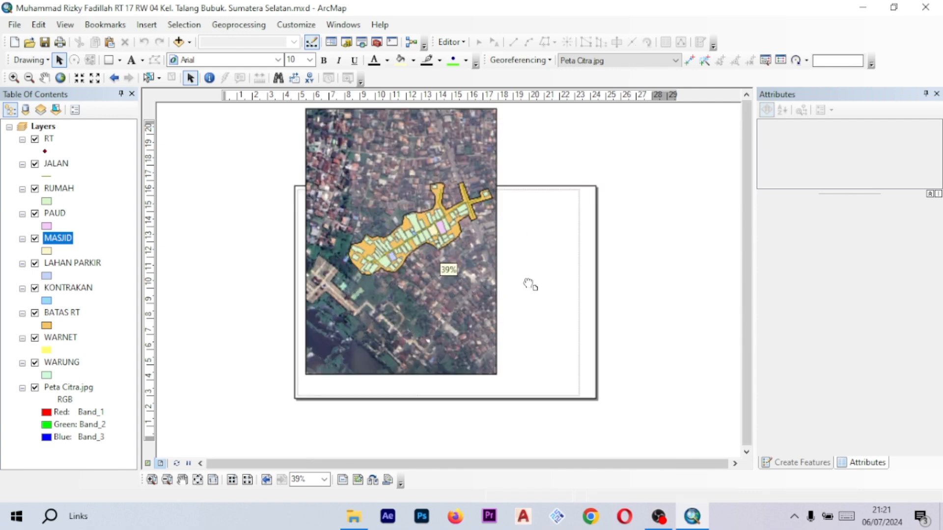
- Move and resize the data frame so it sits inside the margins of the landscape page
{"action": "left_click_drag", "start_coordinate": [525, 264], "coordinate": [510, 264]}
{"action": "mouse_move", "coordinate": [532, 230]}
{"action": "left_mouse_down"}
{"action": "mouse_move", "coordinate": [519, 258]}
{"action": "mouse_move", "coordinate": [530, 242]}
{"action": "left_mouse_up"}
{"action": "left_click_drag", "start_coordinate": [494, 197], "coordinate": [508, 242]}
{"action": "left_click_drag", "start_coordinate": [568, 204], "coordinate": [526, 189]}
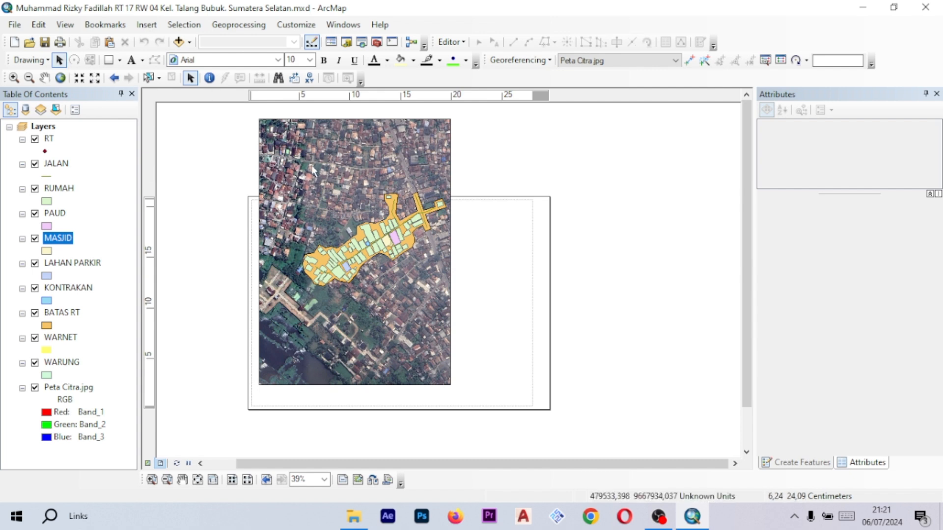
{"action": "left_click", "coordinate": [403, 159]}
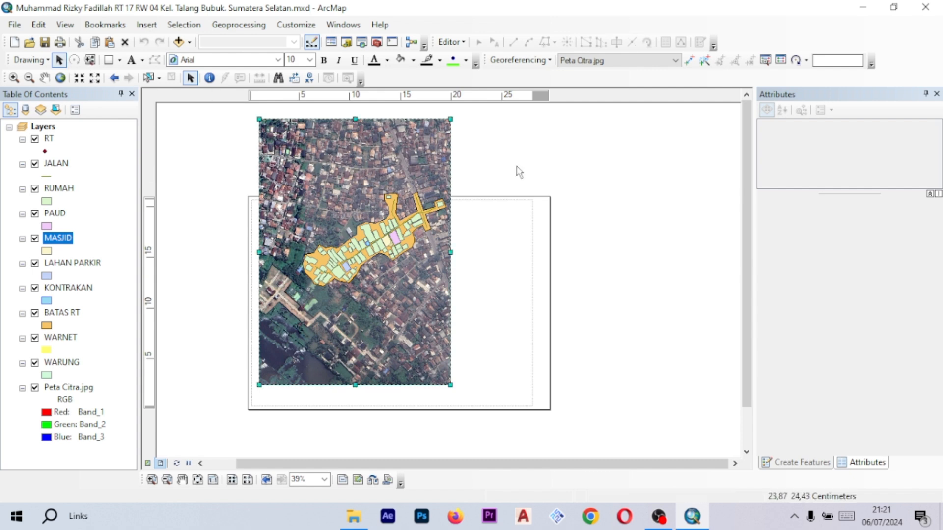
{"action": "left_click_drag", "start_coordinate": [530, 170], "coordinate": [545, 199]}
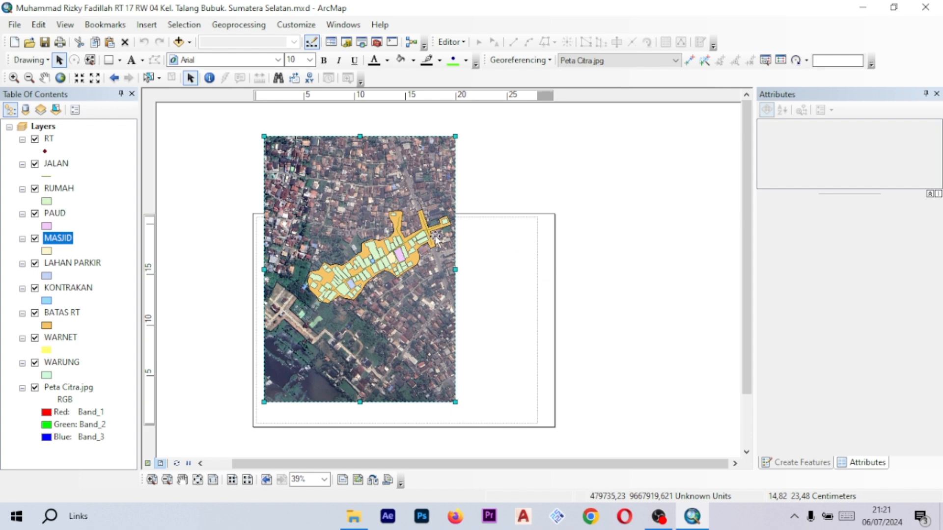
{"action": "scroll", "coordinate": [436, 239], "scroll_direction": "down", "scroll_amount": 2}
{"action": "left_click_drag", "start_coordinate": [487, 277], "coordinate": [620, 231]}
{"action": "scroll", "coordinate": [577, 232], "scroll_direction": "up", "scroll_amount": 1}
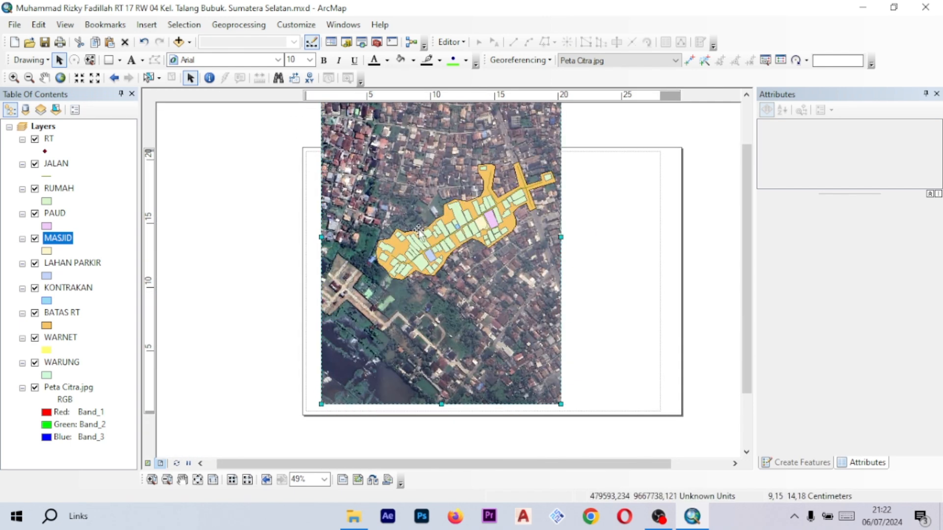
{"action": "left_click_drag", "start_coordinate": [604, 247], "coordinate": [607, 268]}
{"action": "left_click_drag", "start_coordinate": [637, 177], "coordinate": [628, 219]}
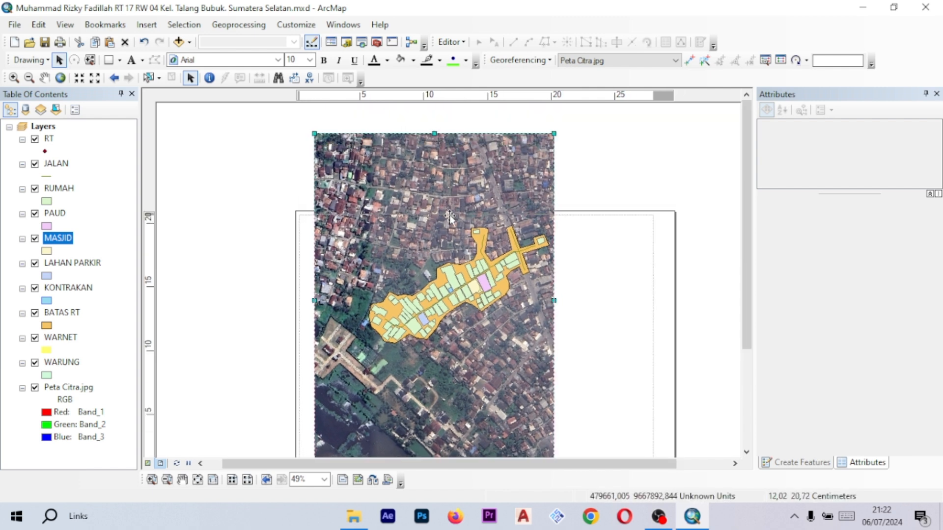
{"action": "left_click_drag", "start_coordinate": [584, 256], "coordinate": [569, 212]}
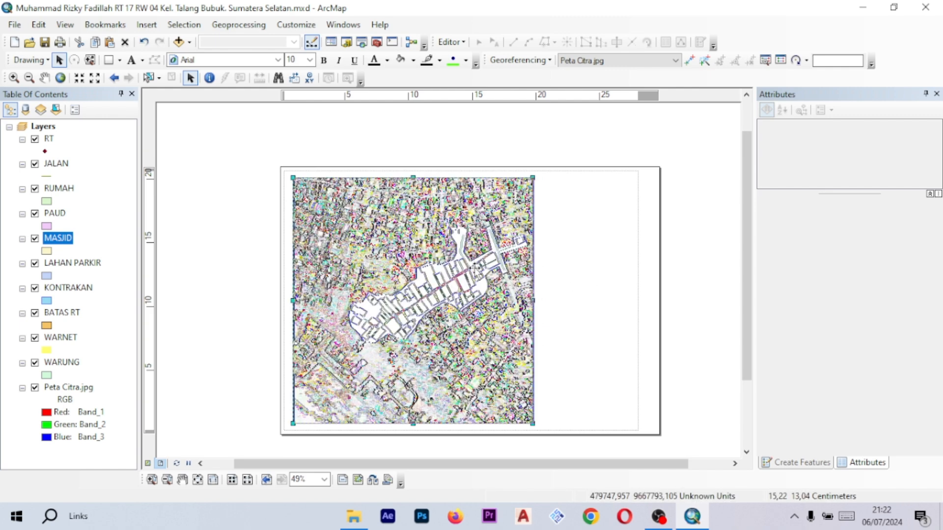
{"action": "left_click_drag", "start_coordinate": [475, 269], "coordinate": [476, 268]}
{"action": "left_click", "coordinate": [597, 273]}
{"action": "left_click_drag", "start_coordinate": [621, 271], "coordinate": [591, 263]}
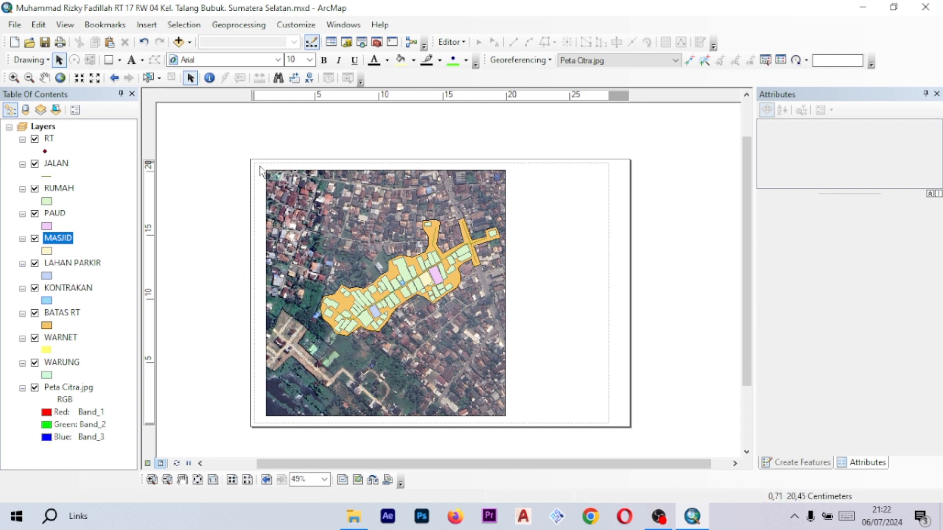
- Narrow the data frame to about 15 cm wide, leaving space on the page's right side
{"action": "left_click", "coordinate": [494, 194]}
{"action": "left_click_drag", "start_coordinate": [505, 293], "coordinate": [485, 293]}
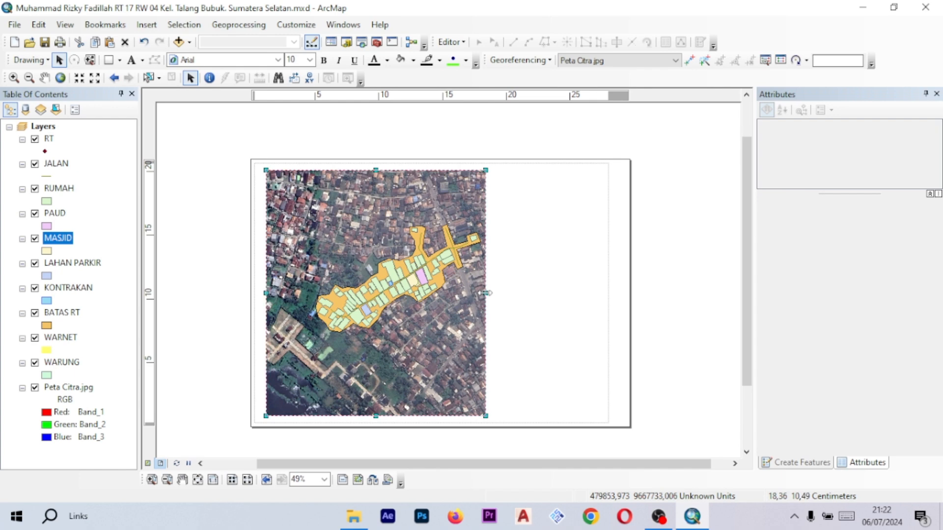
{"action": "left_click_drag", "start_coordinate": [486, 293], "coordinate": [479, 293]}
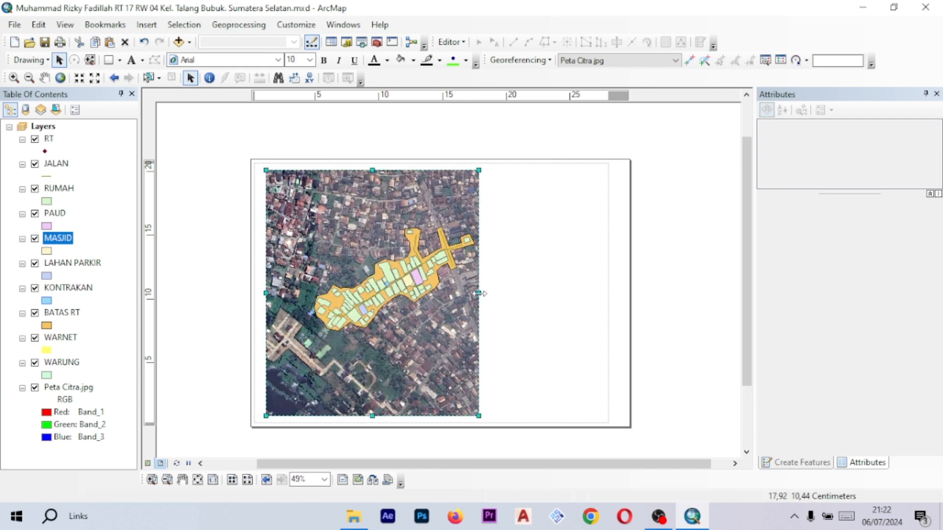
{"action": "left_click_drag", "start_coordinate": [480, 293], "coordinate": [463, 293]}
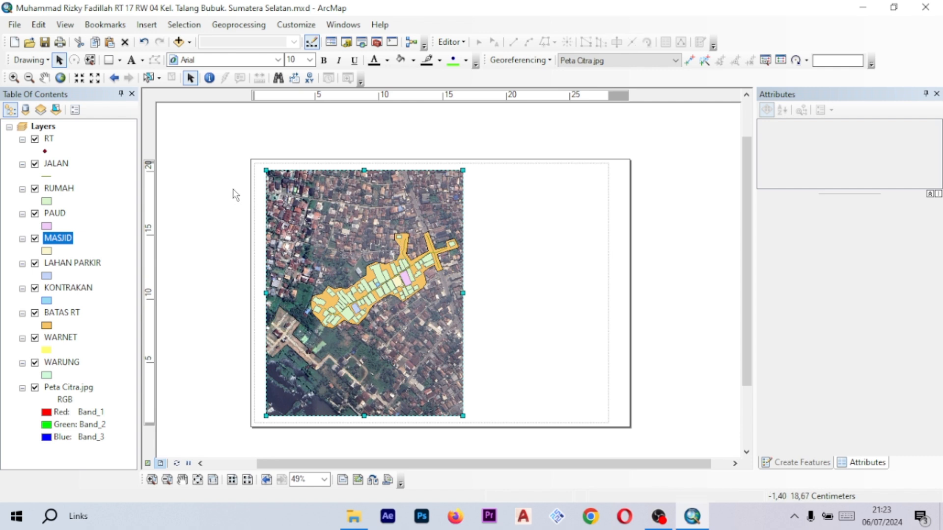
- Pan the map inside the data frame to recentre the digitized Lorong Mulia I area
{"action": "left_click", "coordinate": [45, 78]}
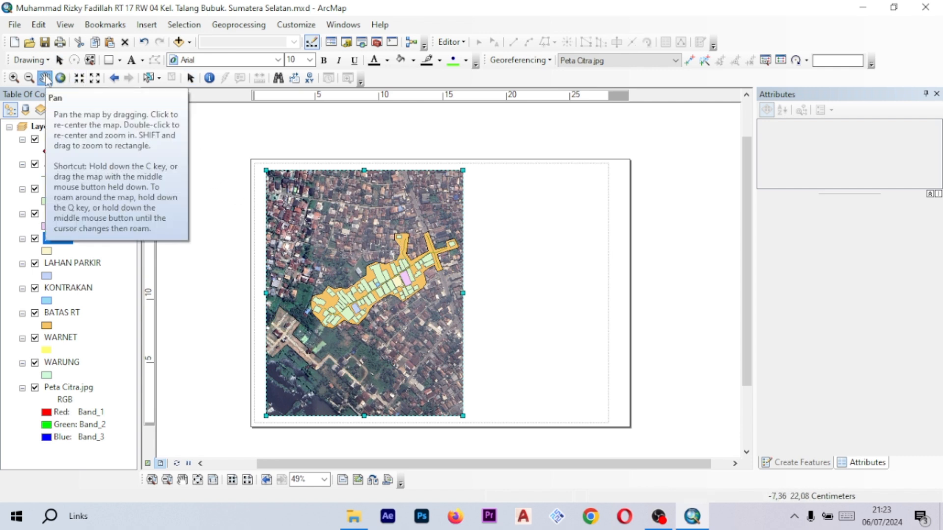
{"action": "mouse_move", "coordinate": [414, 270]}
{"action": "left_mouse_down"}
{"action": "mouse_move", "coordinate": [396, 273]}
{"action": "mouse_move", "coordinate": [411, 293]}
{"action": "mouse_move", "coordinate": [395, 266]}
{"action": "mouse_move", "coordinate": [398, 286]}
{"action": "mouse_move", "coordinate": [388, 277]}
{"action": "mouse_move", "coordinate": [423, 270]}
{"action": "mouse_move", "coordinate": [406, 276]}
{"action": "mouse_move", "coordinate": [400, 264]}
{"action": "mouse_move", "coordinate": [395, 278]}
{"action": "mouse_move", "coordinate": [402, 265]}
{"action": "left_mouse_up"}
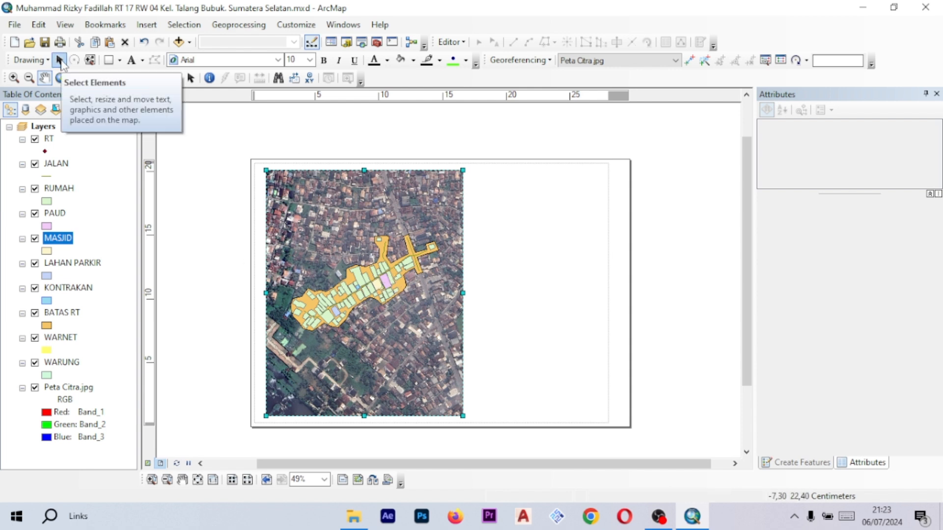
{"action": "left_click", "coordinate": [60, 60]}
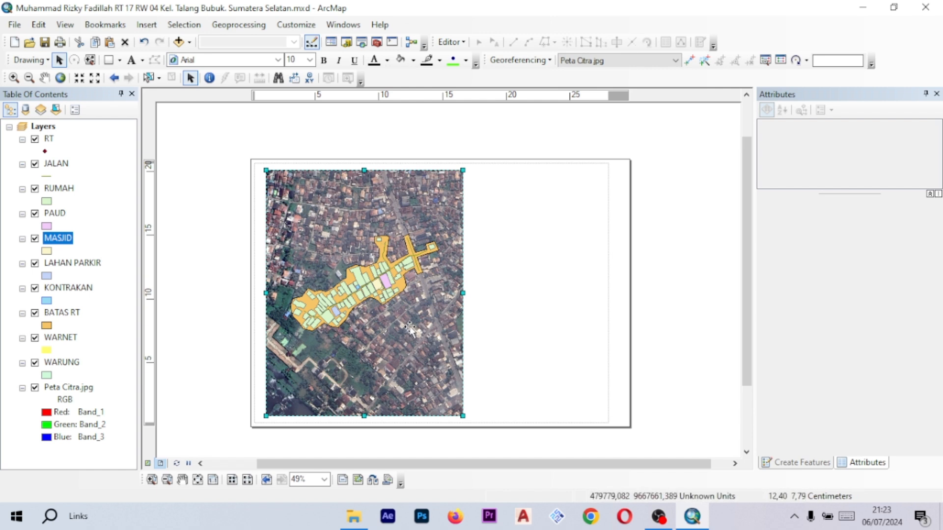
- Set the data frame's map units to Meters in Data Frame Properties and apply the change
{"action": "right_click", "coordinate": [389, 213]}
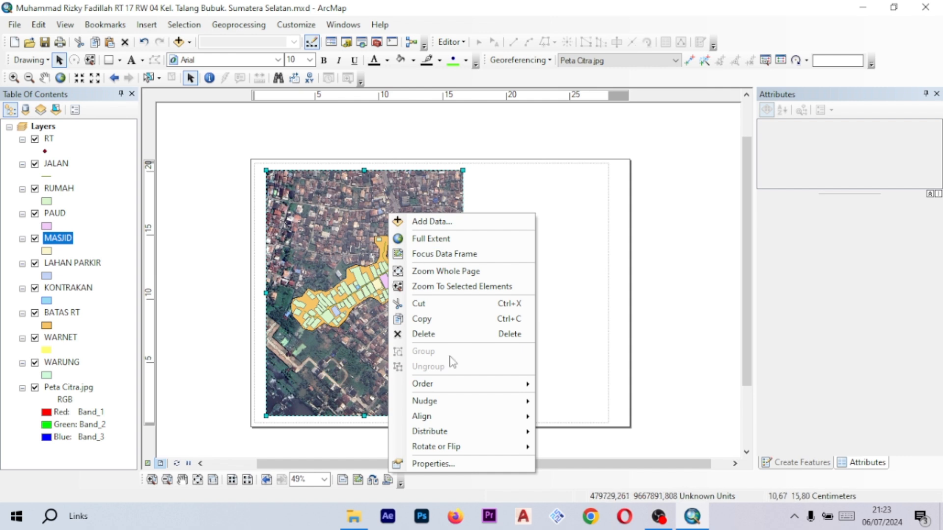
{"action": "left_click", "coordinate": [467, 465]}
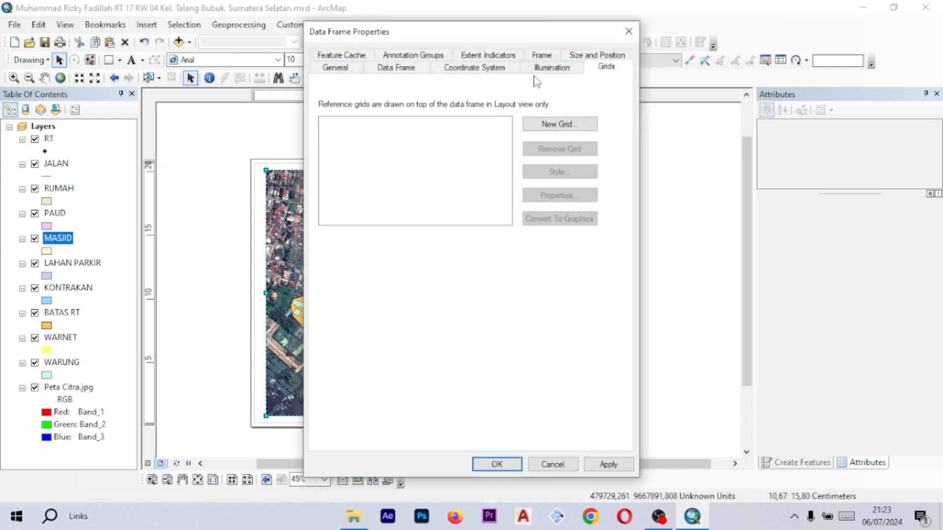
{"action": "left_click", "coordinate": [343, 70]}
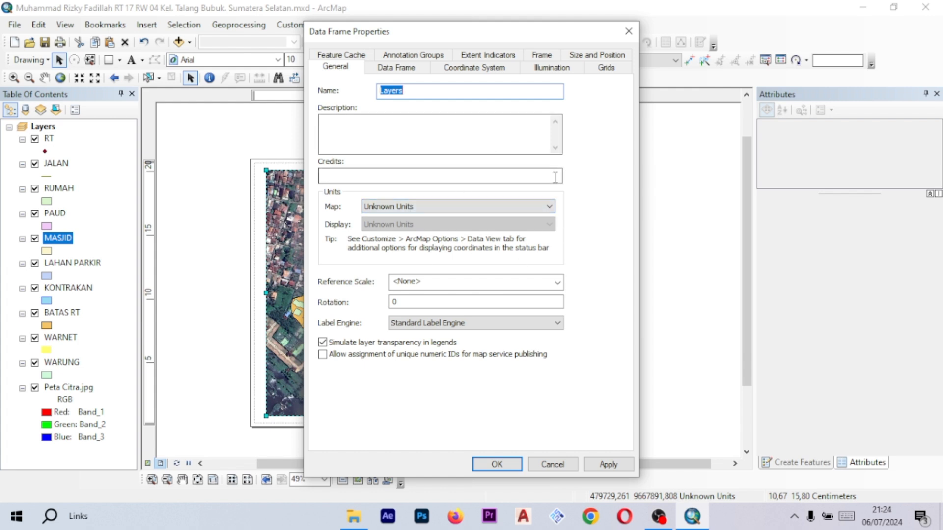
{"action": "left_click", "coordinate": [554, 208]}
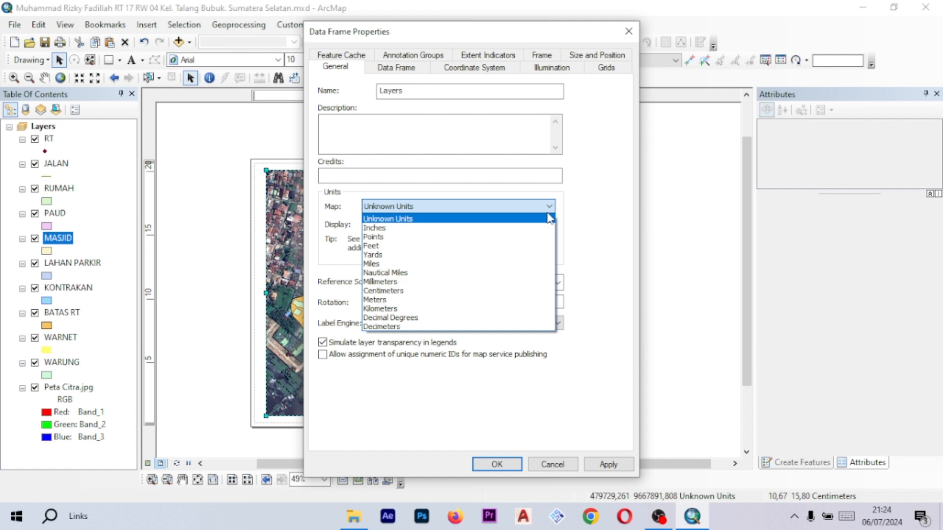
{"action": "left_click", "coordinate": [495, 302]}
{"action": "left_click", "coordinate": [502, 226]}
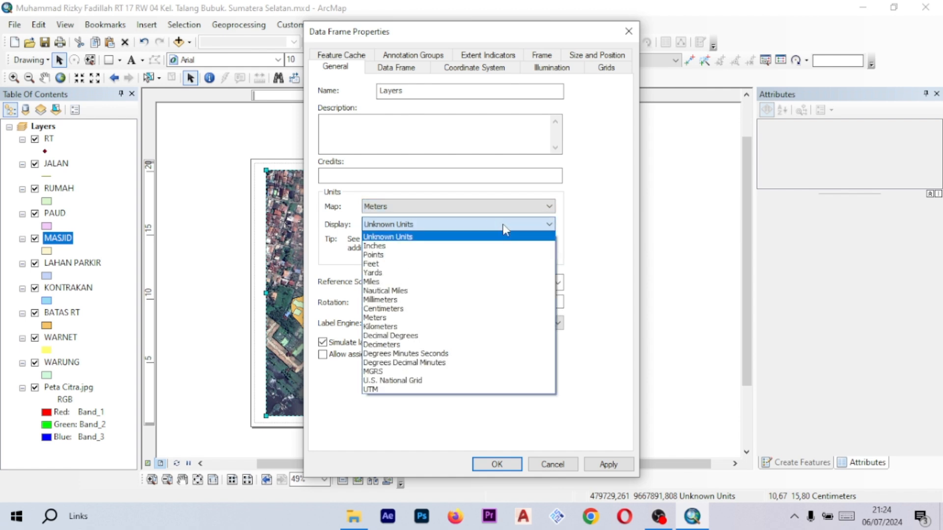
{"action": "left_click", "coordinate": [542, 225]}
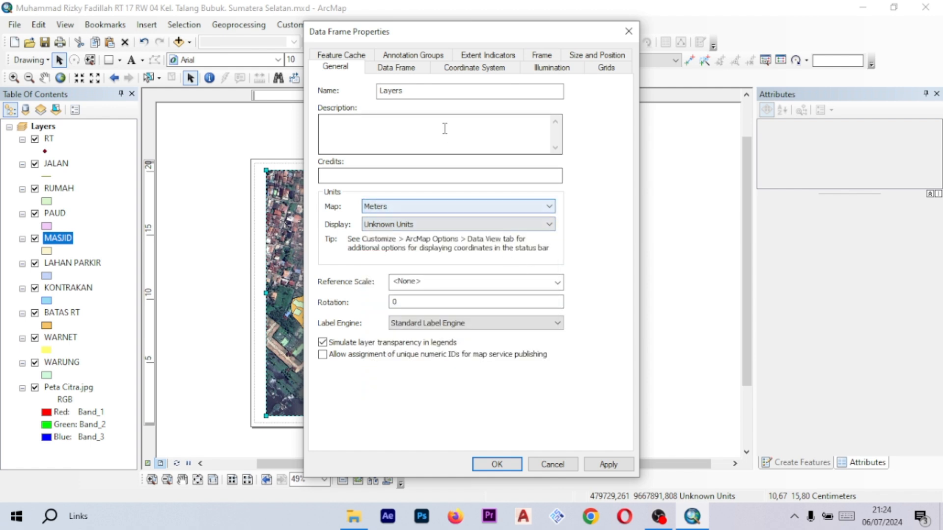
{"action": "left_click", "coordinate": [609, 466]}
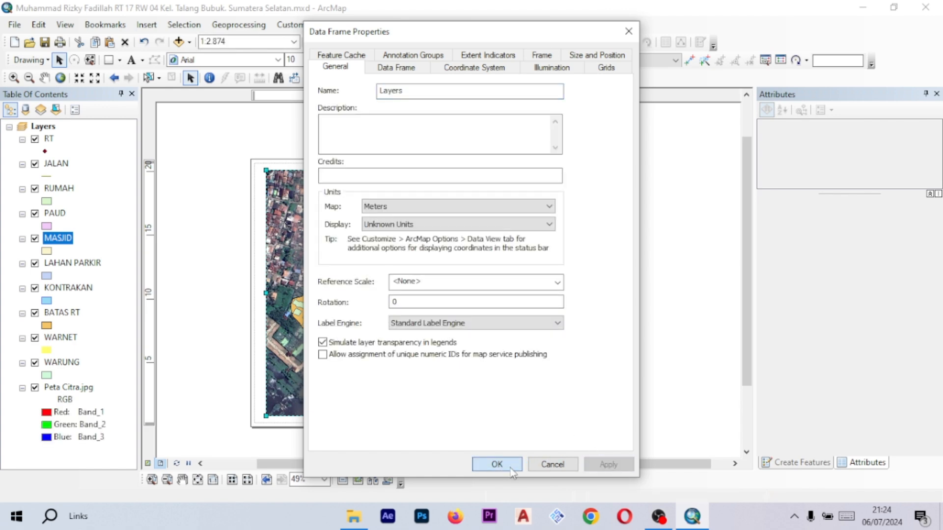
{"action": "left_click", "coordinate": [497, 465]}
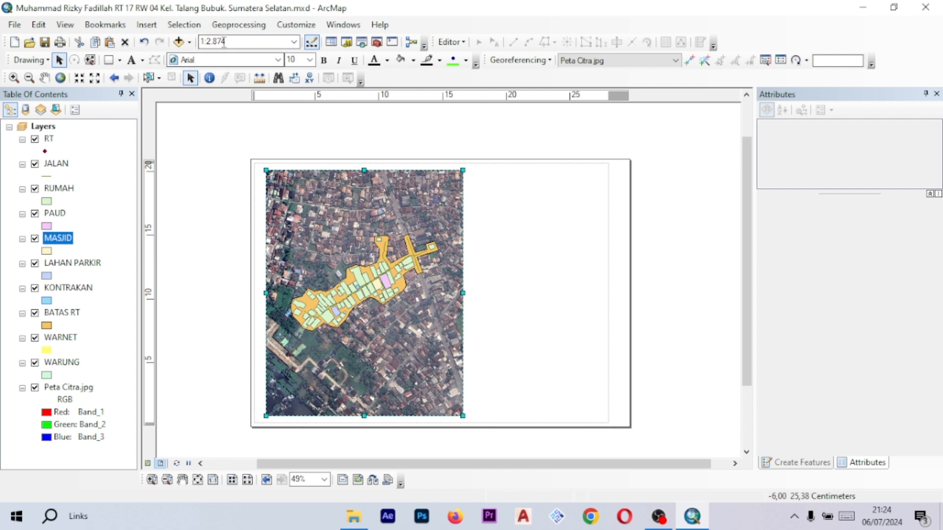
- Set the map scale to 1:1.000
{"action": "left_click", "coordinate": [248, 41]}
{"action": "left_click", "coordinate": [294, 43]}
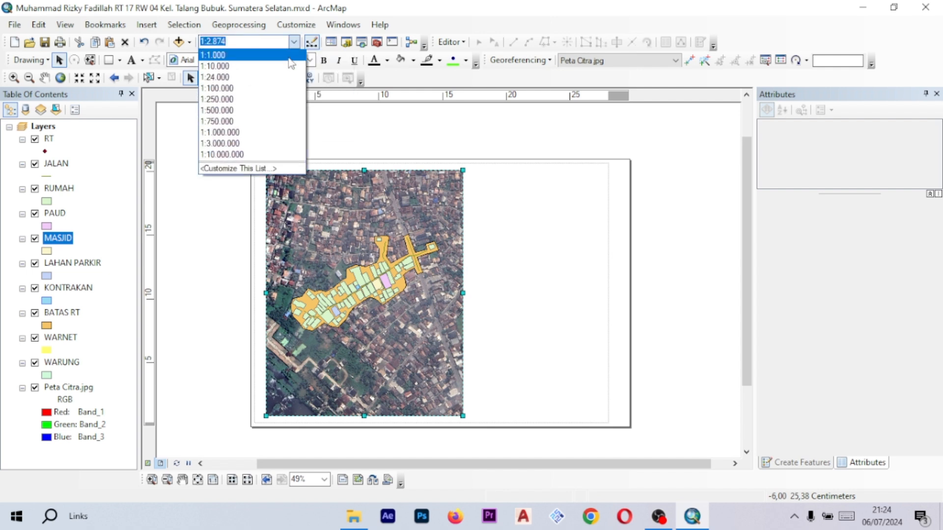
{"action": "left_click", "coordinate": [296, 43]}
{"action": "left_click", "coordinate": [293, 43]}
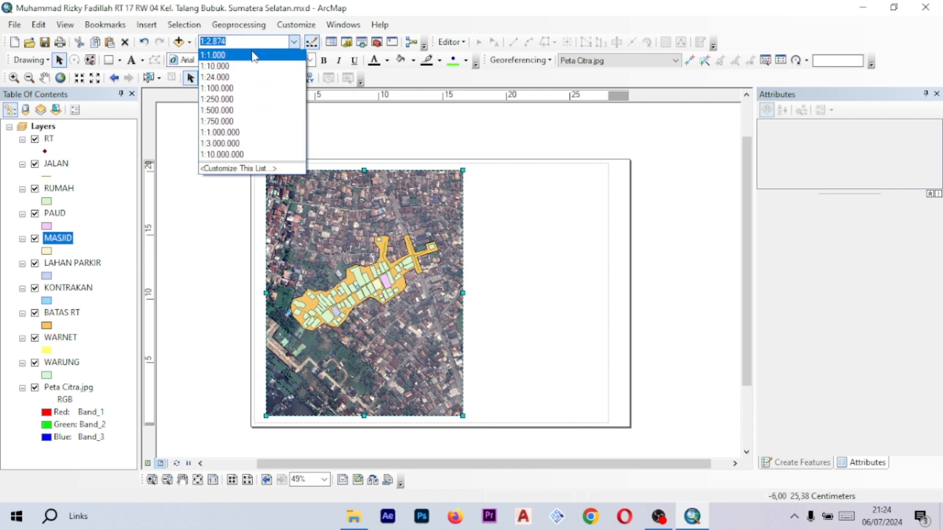
{"action": "left_click", "coordinate": [296, 43]}
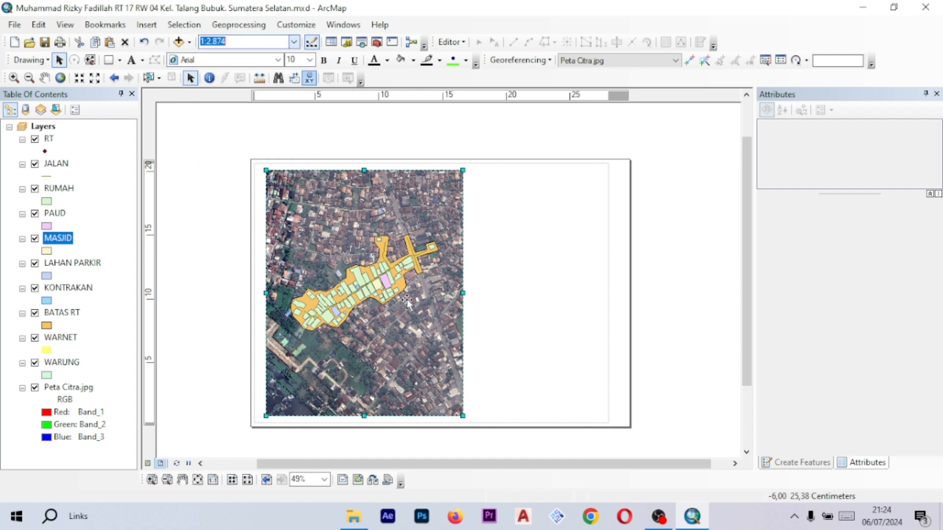
{"action": "left_click", "coordinate": [296, 44]}
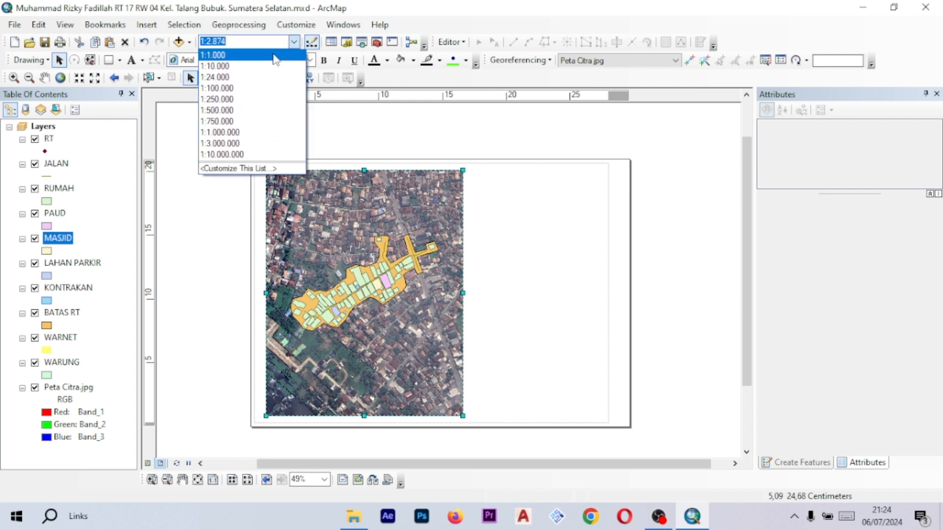
{"action": "left_click", "coordinate": [275, 55]}
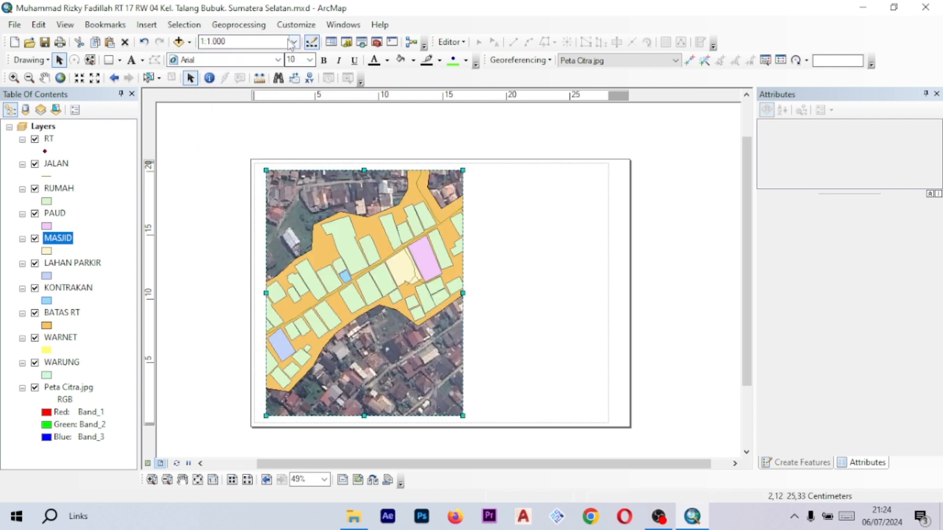
- Try map scales between 1:1.700 and 1:2.000
{"action": "left_click", "coordinate": [243, 42]}
{"action": "type", "text": "1"}
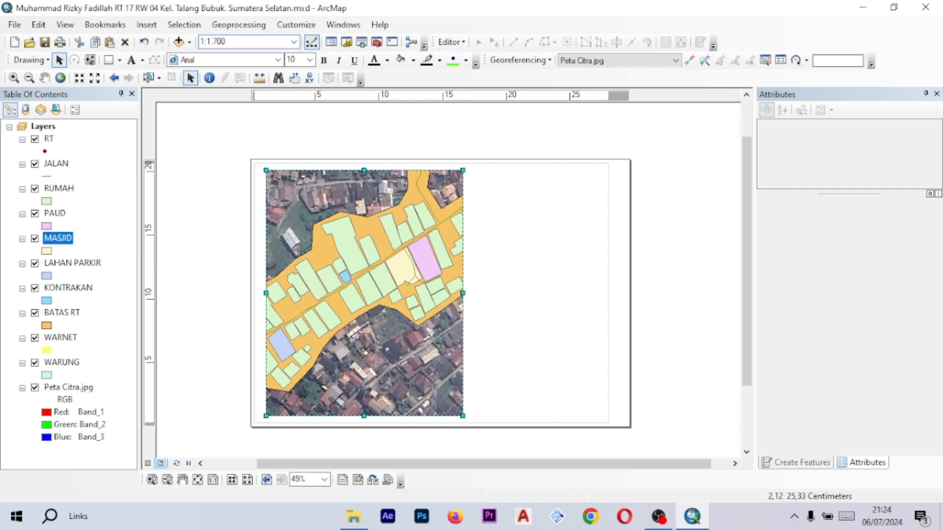
{"action": "type", "text": ":1.700"}
{"action": "key", "text": "Return"}
{"action": "left_click", "coordinate": [232, 41]}
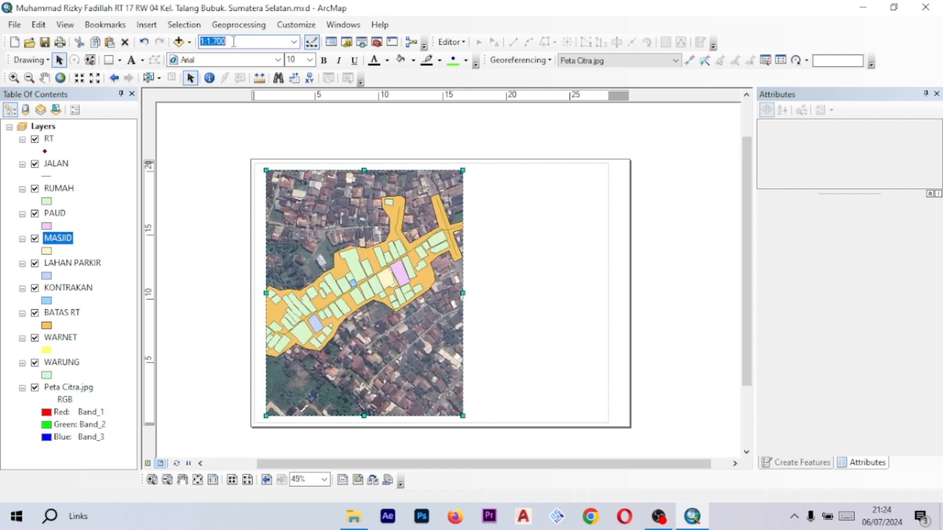
{"action": "left_click", "coordinate": [234, 41]}
{"action": "key", "text": "Return"}
{"action": "left_click", "coordinate": [243, 42]}
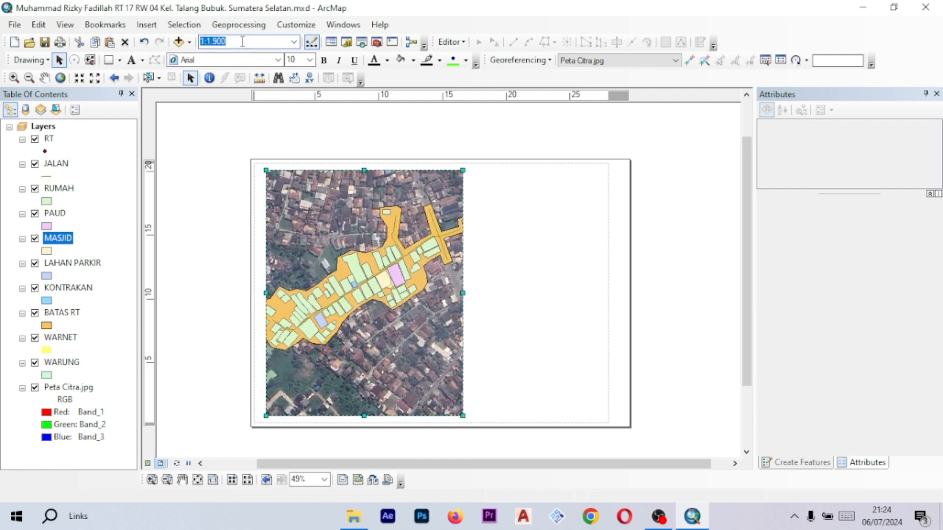
{"action": "type", "text": "1"}
{"action": "key", "text": "Return"}
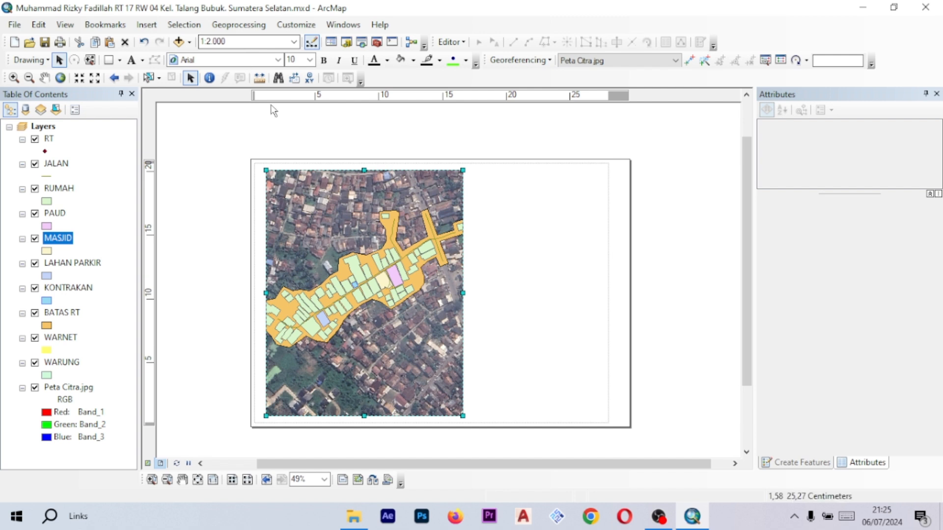
- Try map scales of 1:2.150 and 1:2.200
{"action": "left_click", "coordinate": [294, 45]}
{"action": "left_click", "coordinate": [294, 44]}
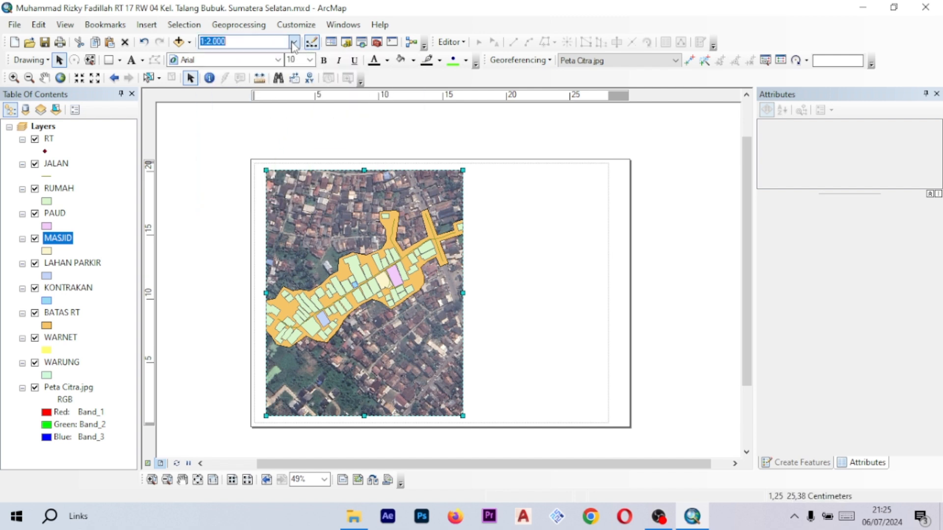
{"action": "left_click", "coordinate": [266, 42]}
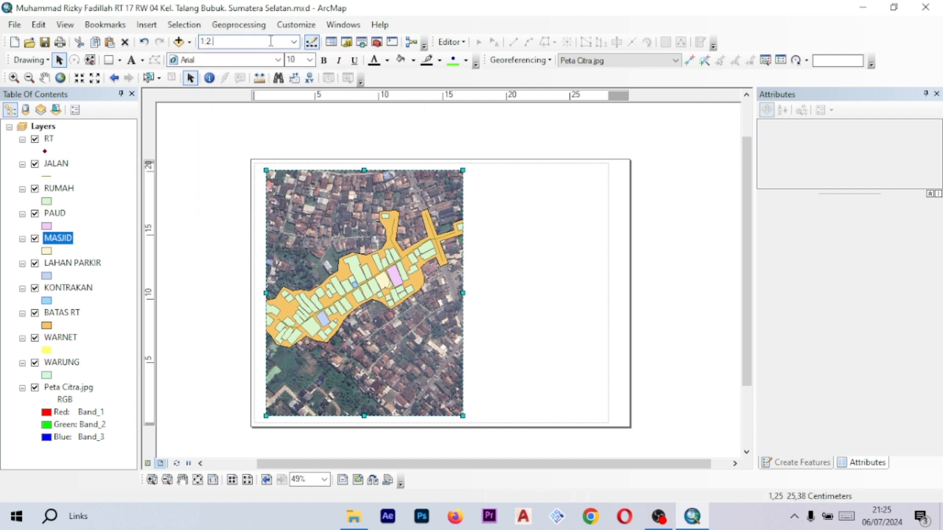
{"action": "type", "text": "150"}
{"action": "key", "text": "Return"}
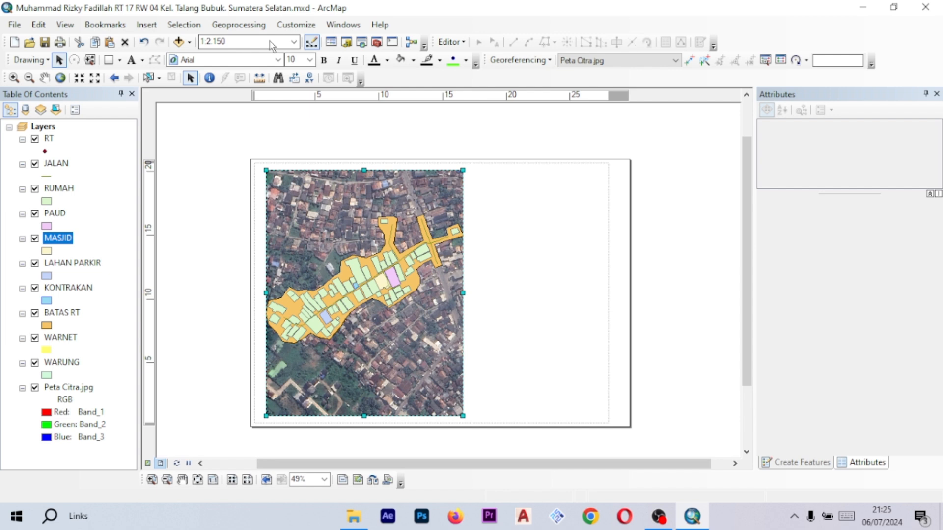
{"action": "double_click", "coordinate": [260, 43]}
{"action": "left_click", "coordinate": [261, 43]}
{"action": "key", "text": "Return"}
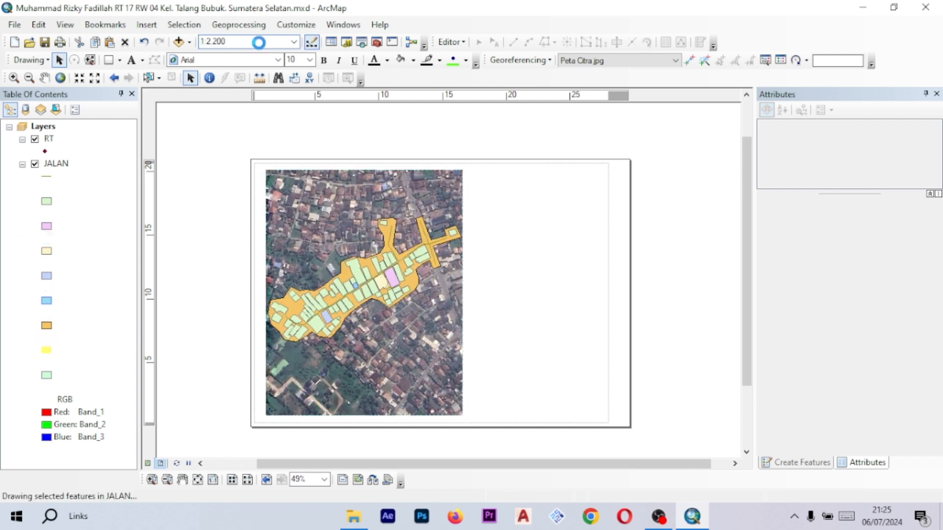
- Set the map scale to 1:2.300
{"action": "double_click", "coordinate": [250, 40]}
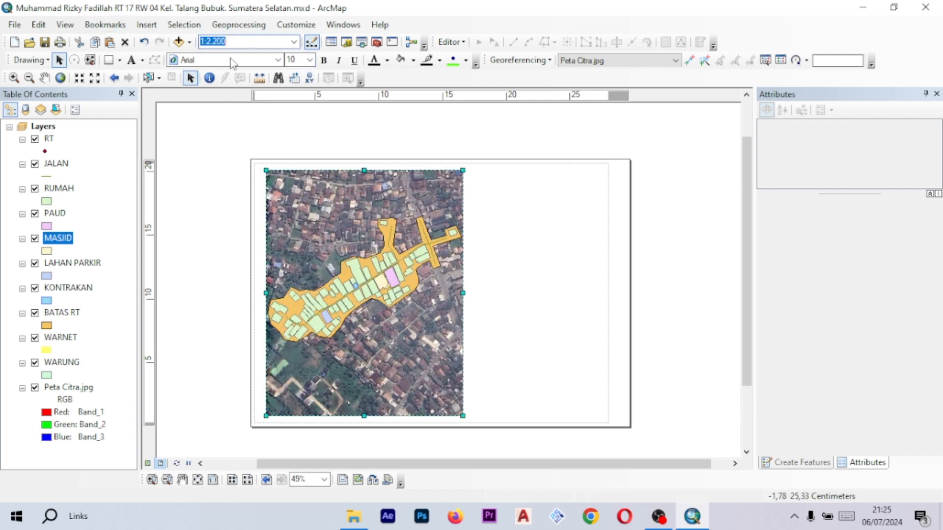
{"action": "left_click", "coordinate": [255, 42]}
{"action": "type", "text": "300"}
{"action": "key", "text": "Return"}
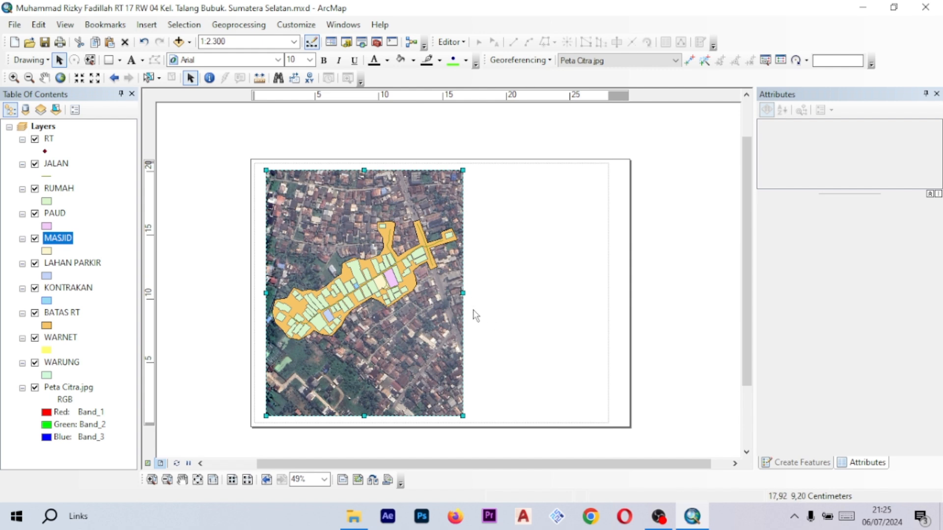
- Shift the map slightly within the data frame to better centre the digitized features
{"action": "left_click", "coordinate": [46, 79]}
{"action": "left_click_drag", "start_coordinate": [398, 238], "coordinate": [411, 251]}
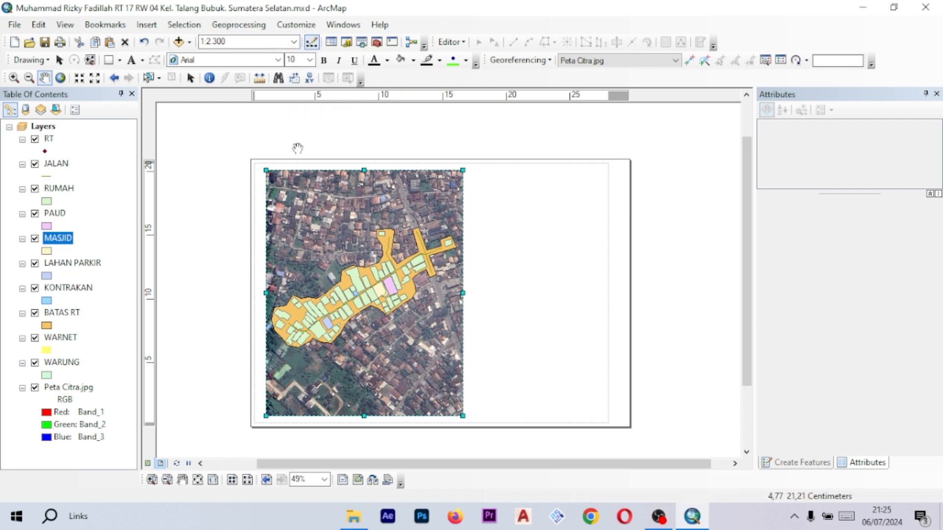
{"action": "left_click", "coordinate": [60, 60]}
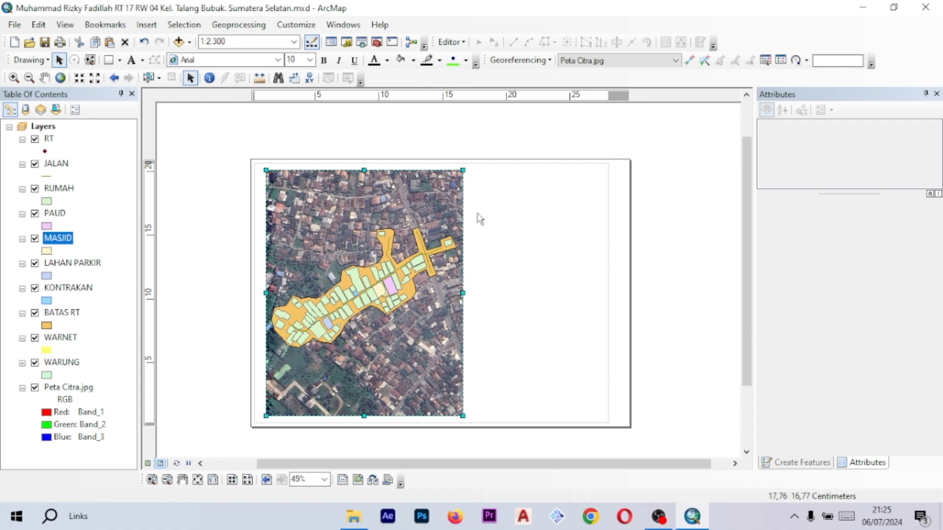
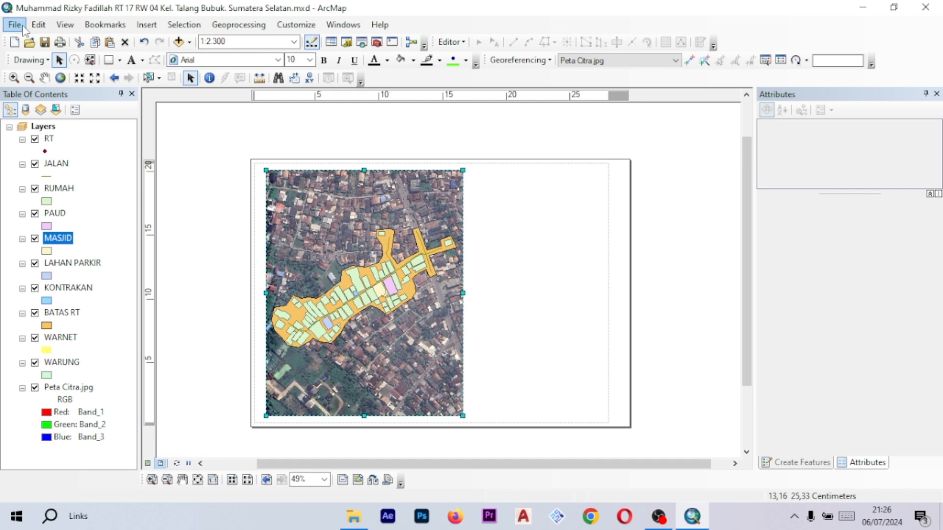
- Set the data frame's extent to Fixed Scale at 1:2.300 in its properties and apply
{"action": "left_click", "coordinate": [43, 27]}
{"action": "left_click", "coordinate": [44, 28]}
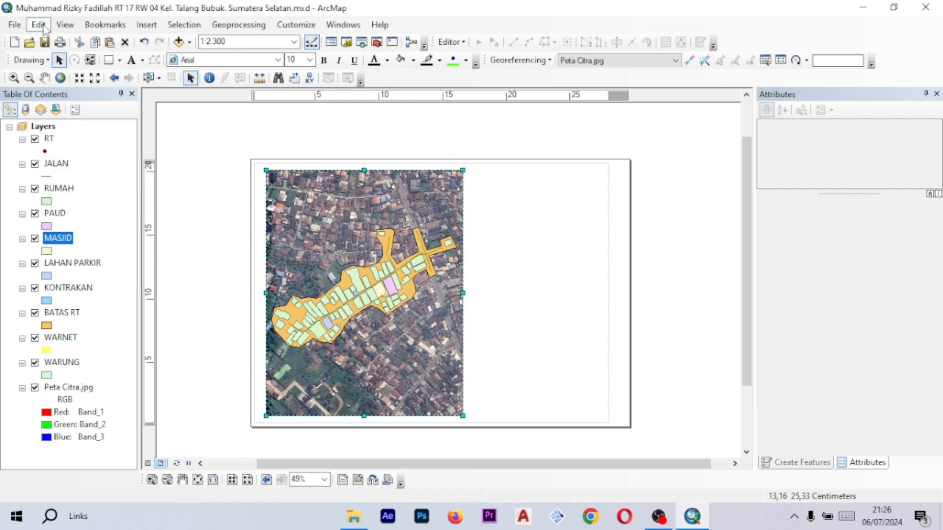
{"action": "right_click", "coordinate": [340, 243]}
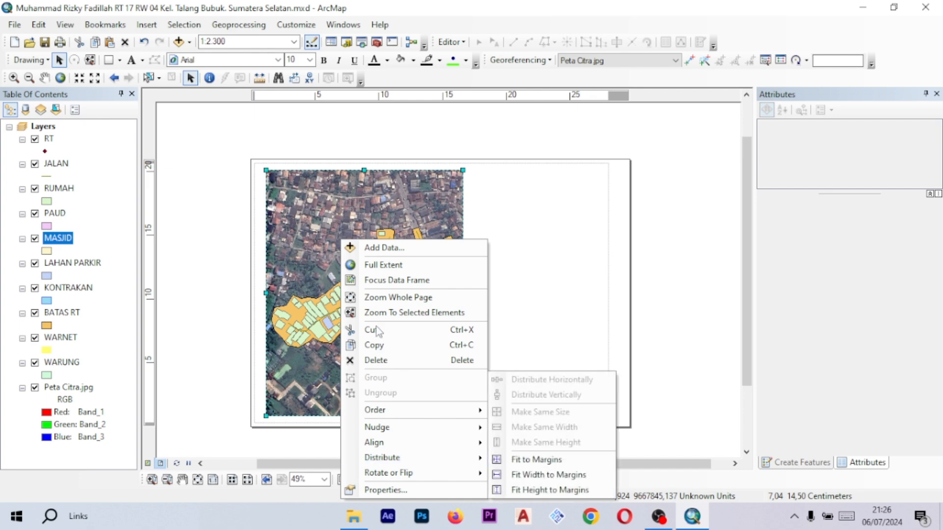
{"action": "left_click", "coordinate": [404, 490]}
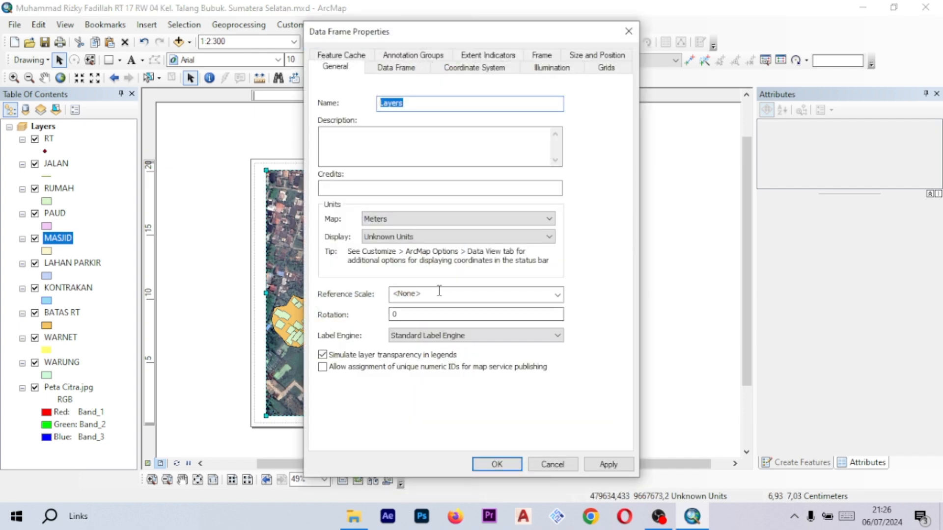
{"action": "left_click", "coordinate": [606, 69]}
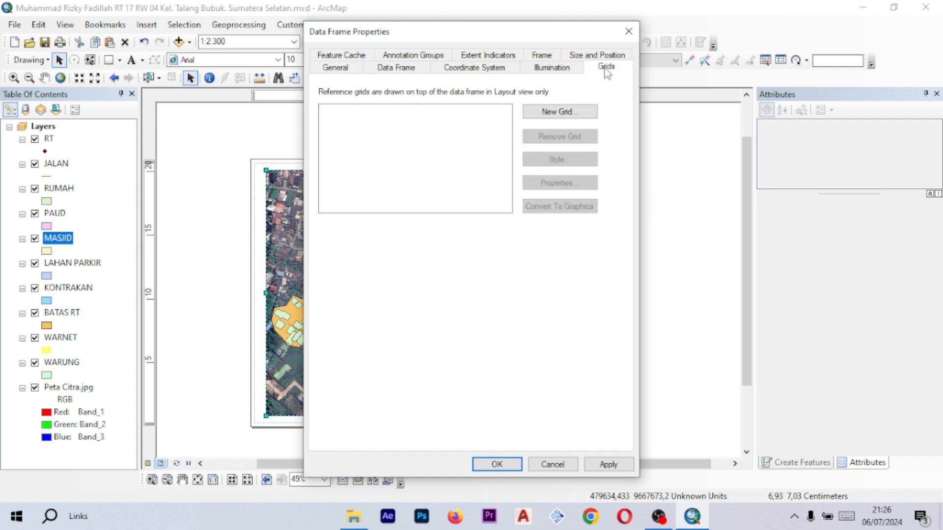
{"action": "left_click", "coordinate": [361, 72]}
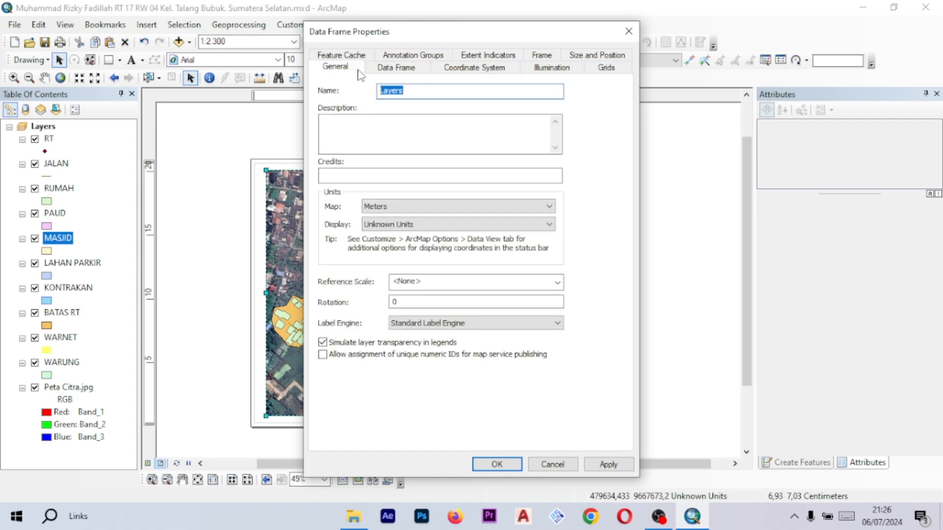
{"action": "left_click", "coordinate": [400, 69]}
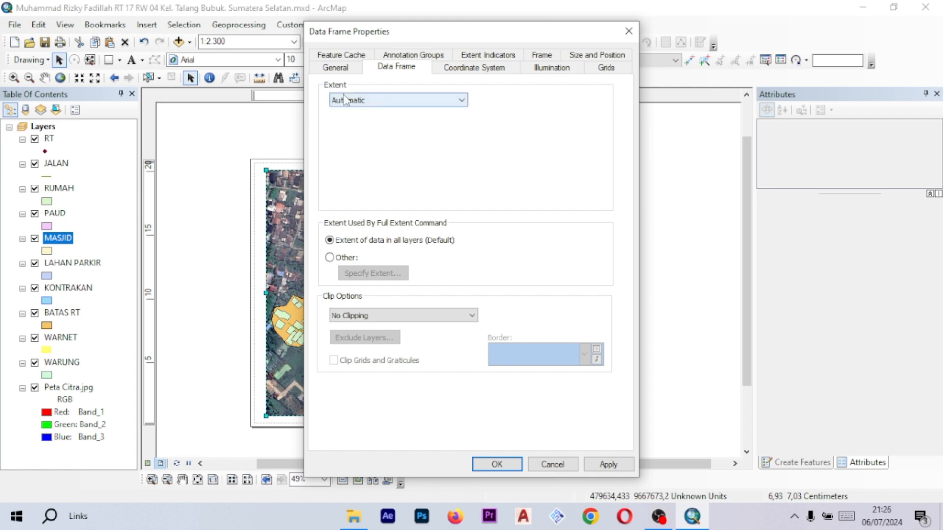
{"action": "left_click", "coordinate": [359, 102]}
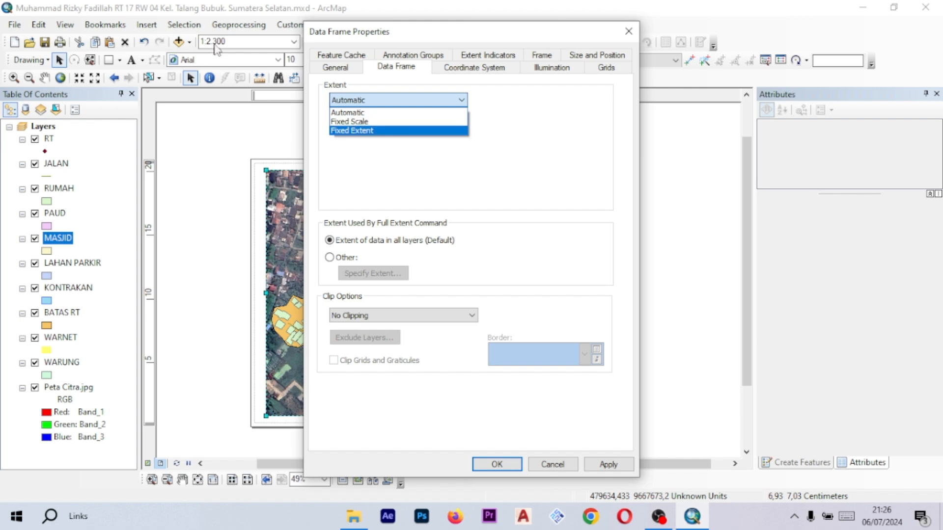
{"action": "left_click", "coordinate": [349, 122]}
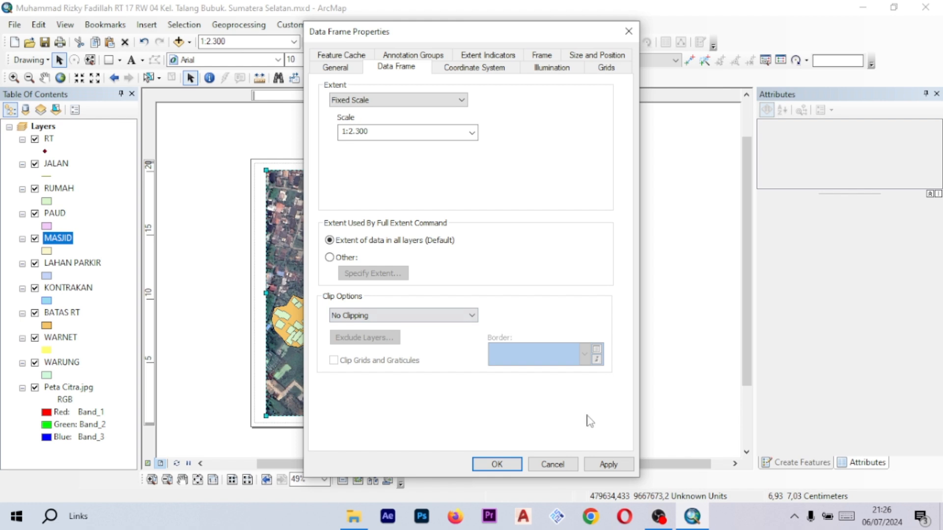
{"action": "left_click", "coordinate": [608, 464]}
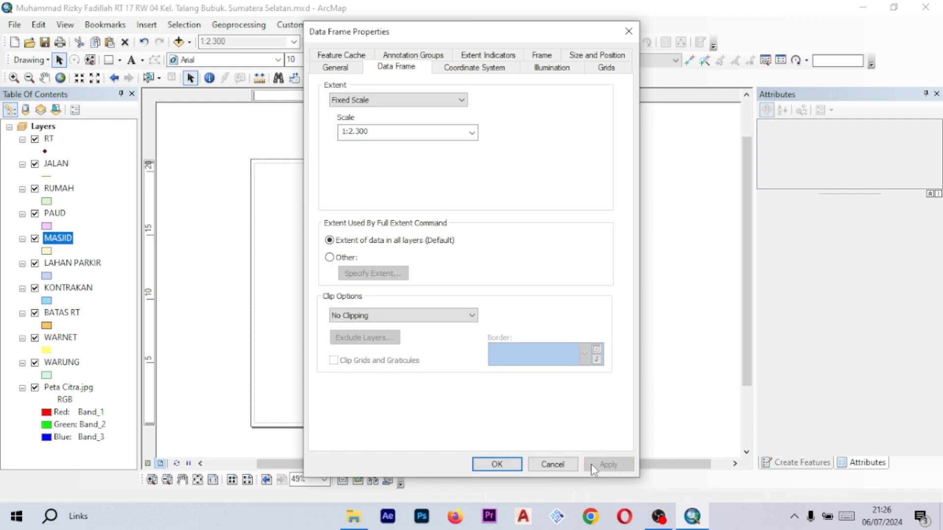
{"action": "left_click", "coordinate": [498, 465]}
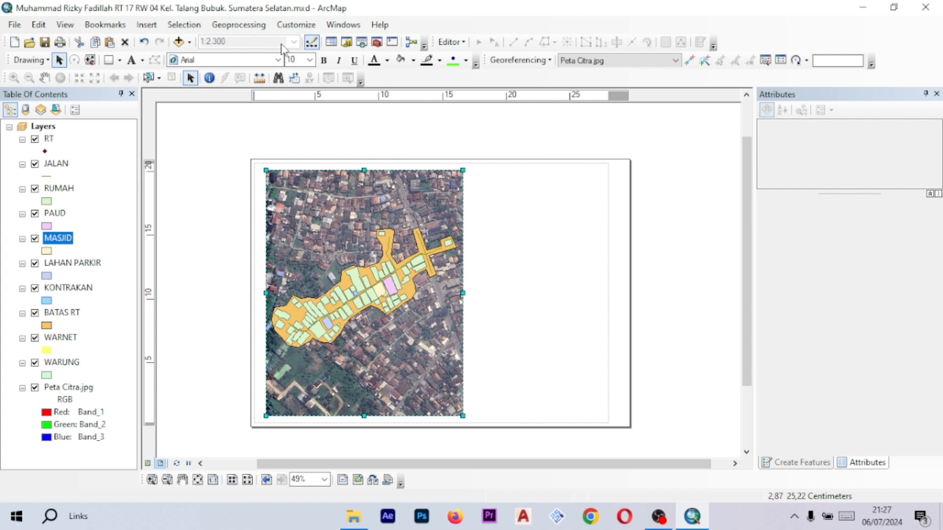
{"action": "right_click", "coordinate": [354, 216]}
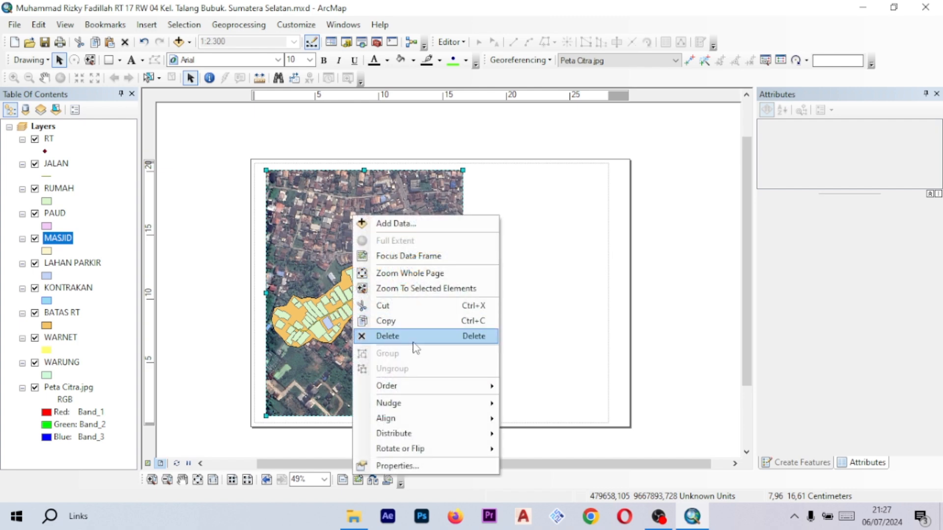
{"action": "left_click", "coordinate": [422, 470]}
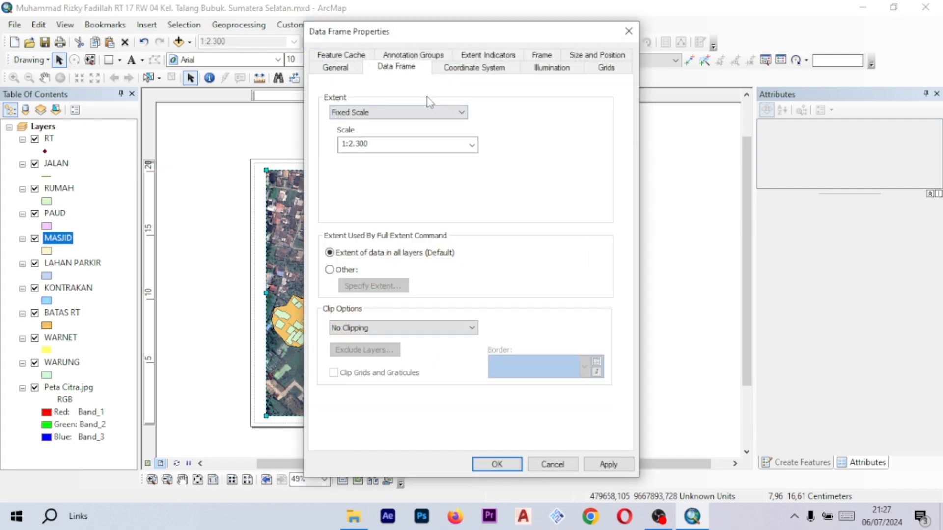
{"action": "left_click", "coordinate": [426, 117]}
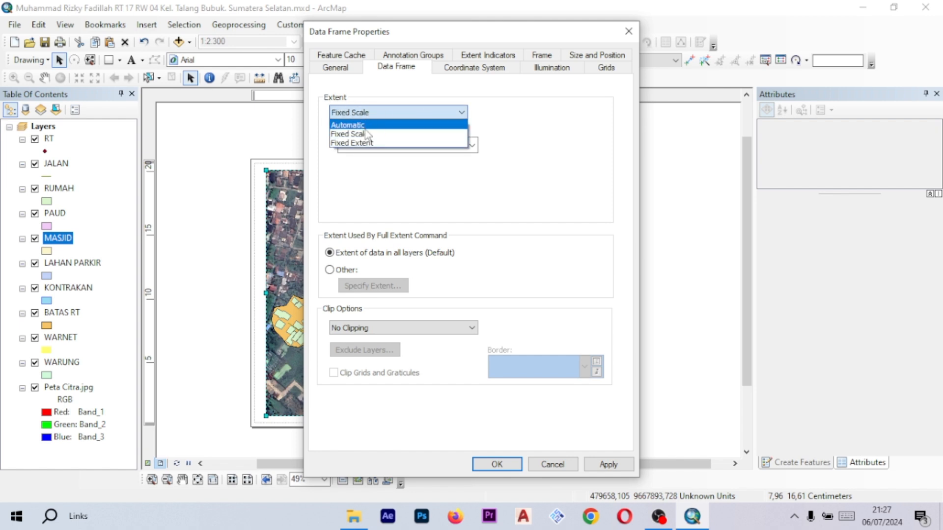
{"action": "left_click", "coordinate": [372, 114]}
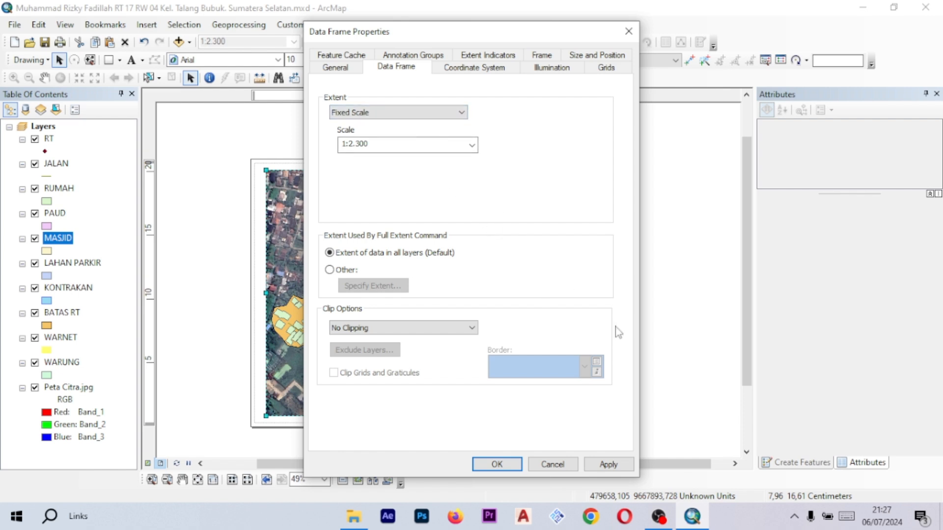
{"action": "left_click", "coordinate": [553, 464]}
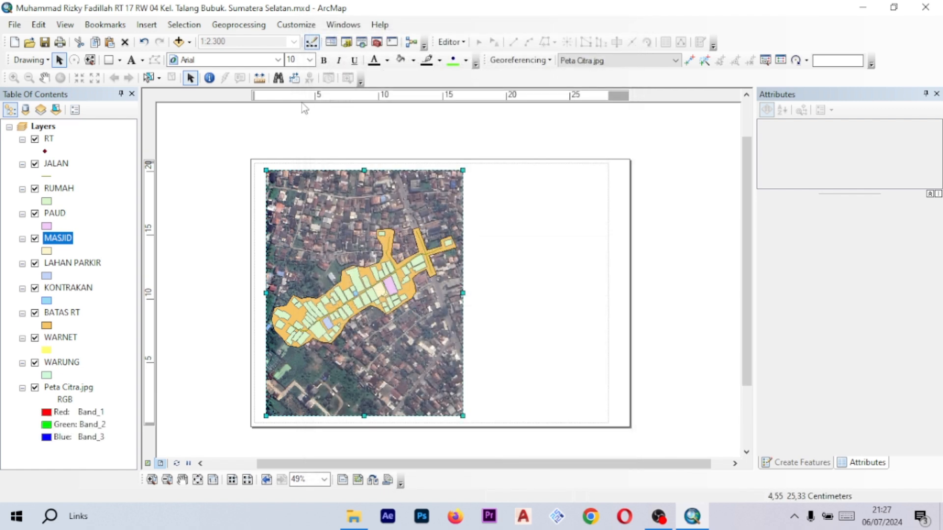
- Start a new reference grid for the data frame and choose the Measured Grid type
{"action": "right_click", "coordinate": [370, 220]}
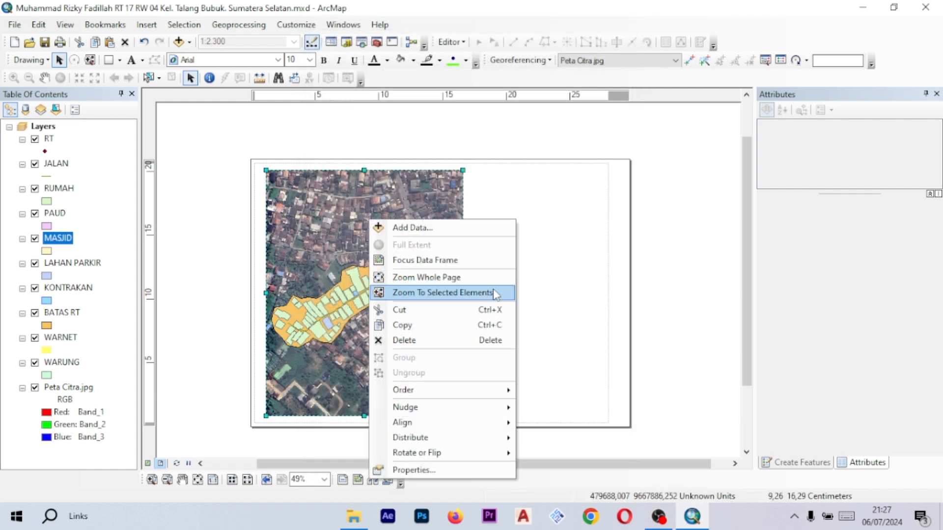
{"action": "left_click", "coordinate": [461, 469]}
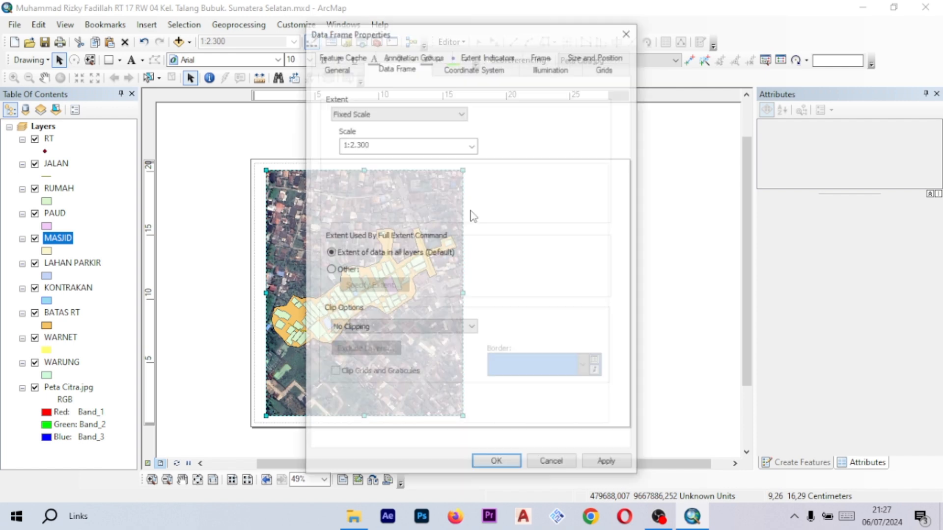
{"action": "left_click", "coordinate": [608, 69]}
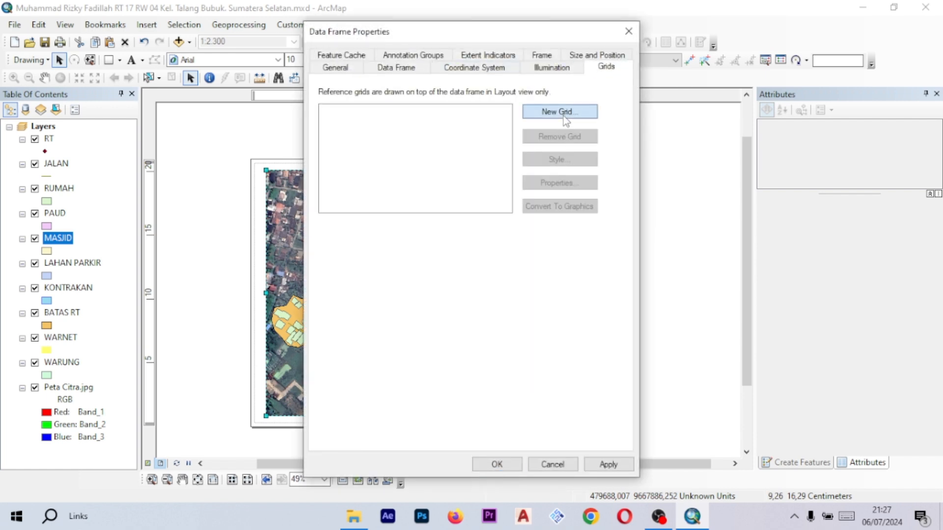
{"action": "left_click", "coordinate": [564, 115]}
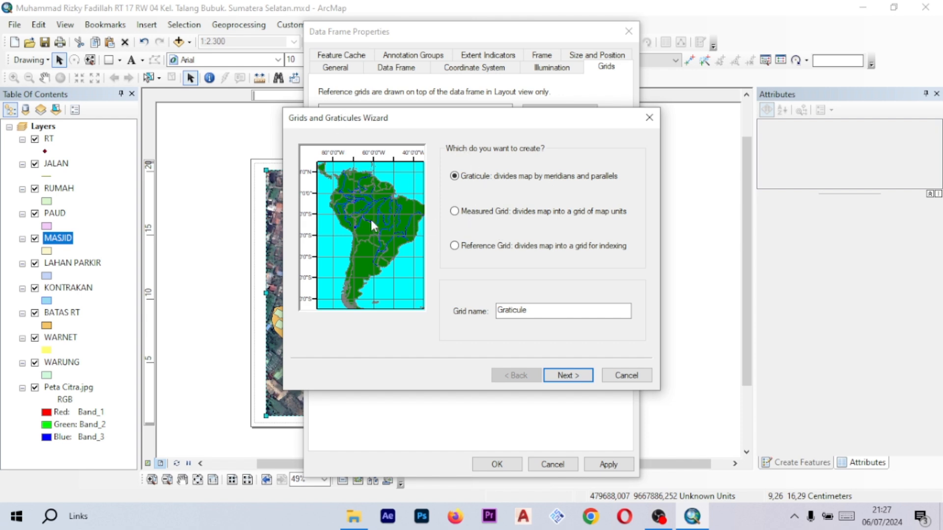
{"action": "left_click", "coordinate": [455, 211]}
{"action": "left_click", "coordinate": [456, 179]}
{"action": "left_click", "coordinate": [454, 212]}
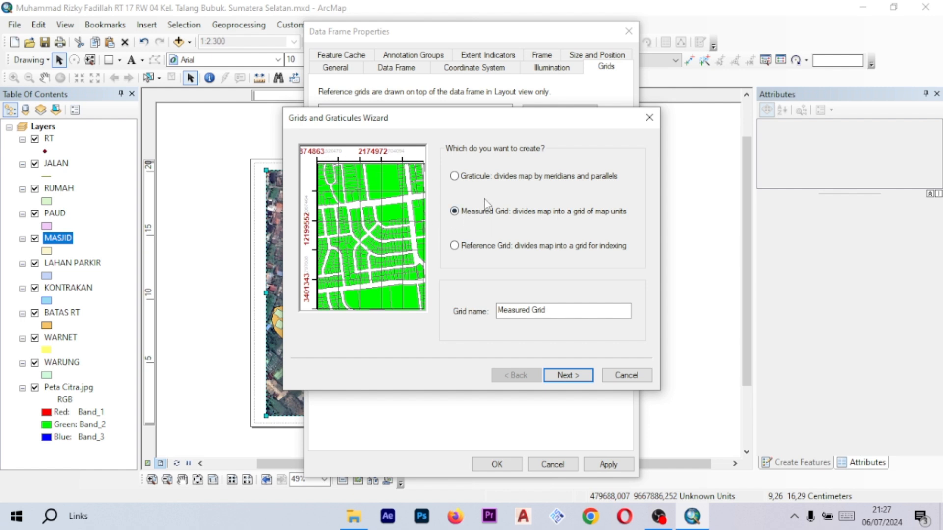
{"action": "left_click", "coordinate": [462, 177]}
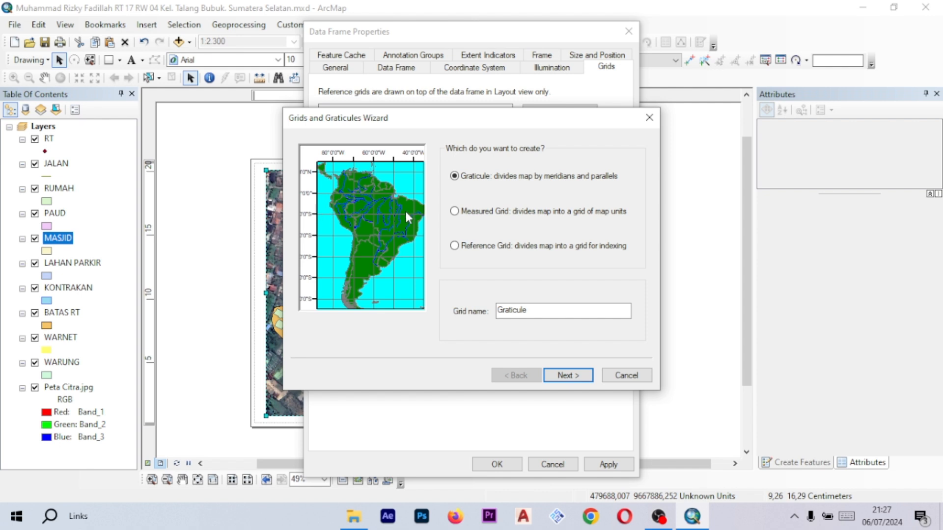
{"action": "left_click", "coordinate": [454, 211]}
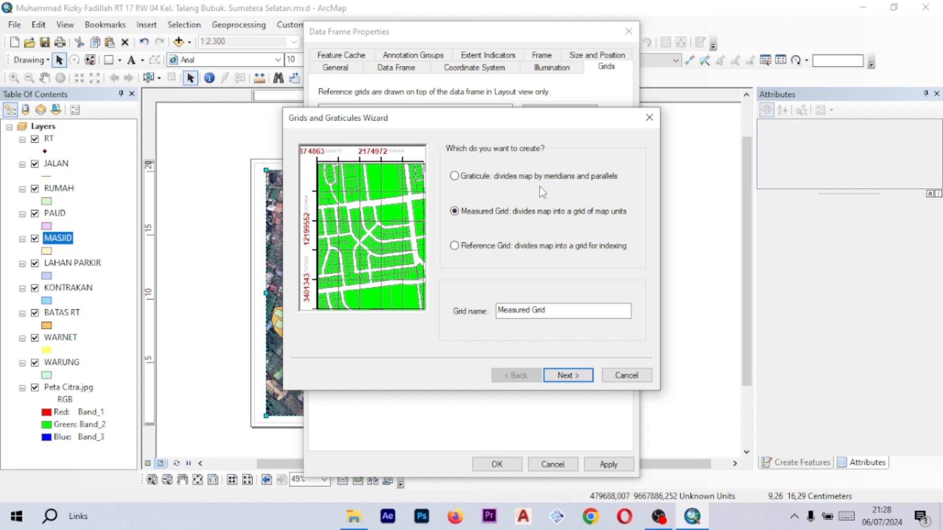
{"action": "left_click", "coordinate": [567, 375]}
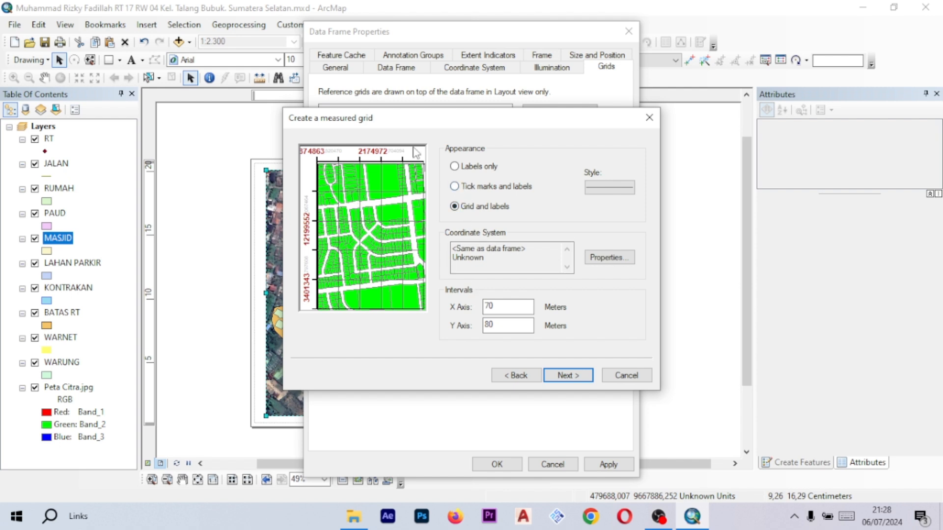
- Set the grid appearance to tick marks and labels, and browse the tick symbol styles without changing them
{"action": "left_click", "coordinate": [455, 187]}
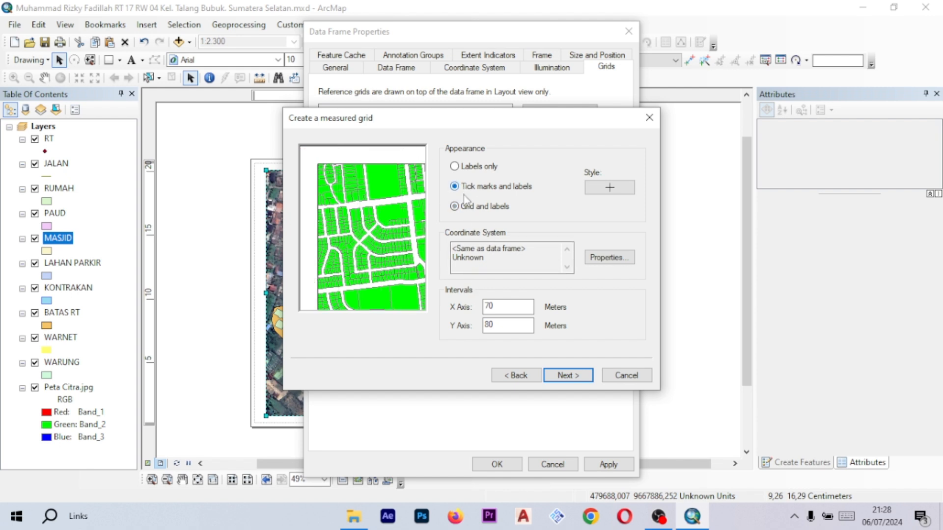
{"action": "left_click", "coordinate": [614, 189]}
{"action": "scroll", "coordinate": [462, 226], "scroll_direction": "down", "scroll_amount": 10}
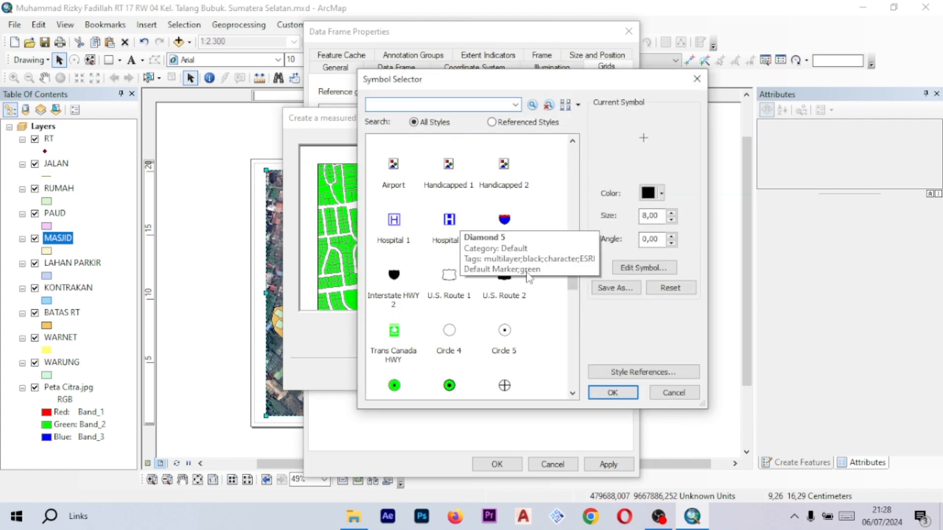
{"action": "scroll", "coordinate": [462, 246], "scroll_direction": "up", "scroll_amount": 6}
{"action": "scroll", "coordinate": [459, 259], "scroll_direction": "up", "scroll_amount": 5}
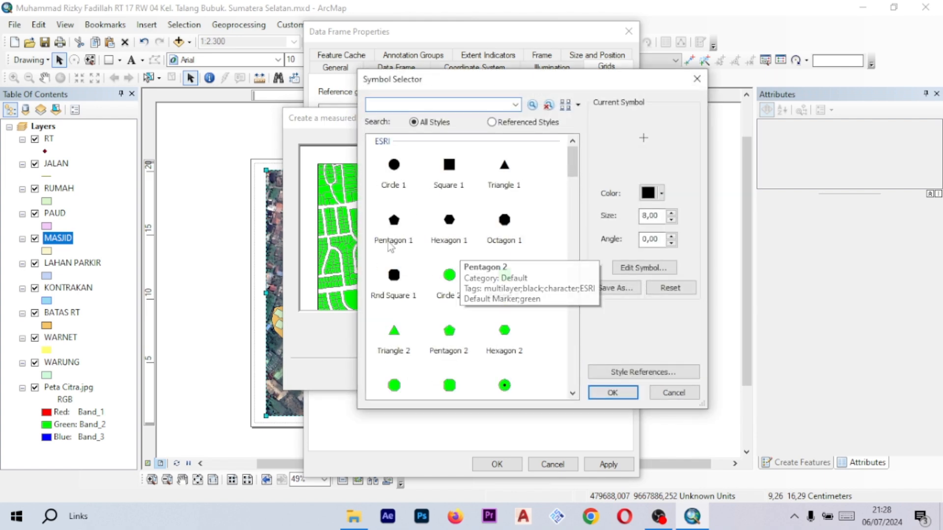
{"action": "scroll", "coordinate": [452, 259], "scroll_direction": "down", "scroll_amount": 3}
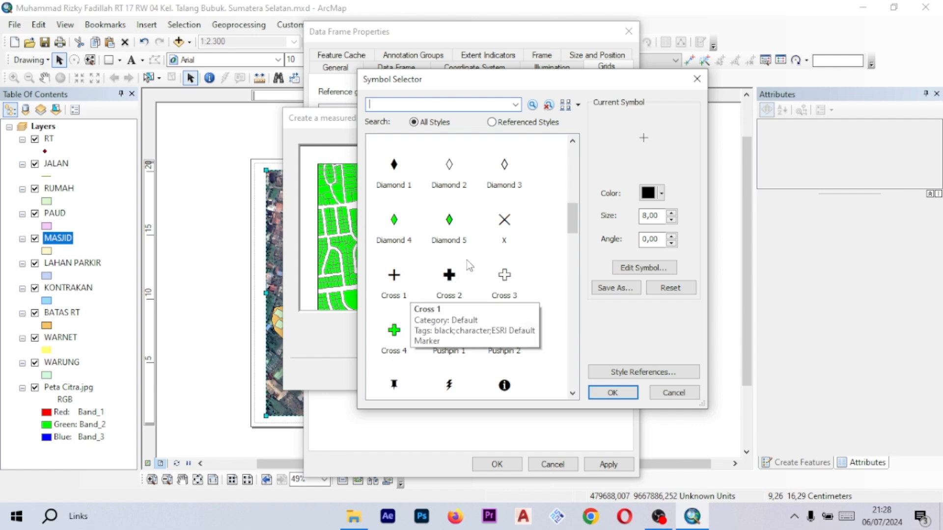
{"action": "scroll", "coordinate": [460, 261], "scroll_direction": "up", "scroll_amount": 3}
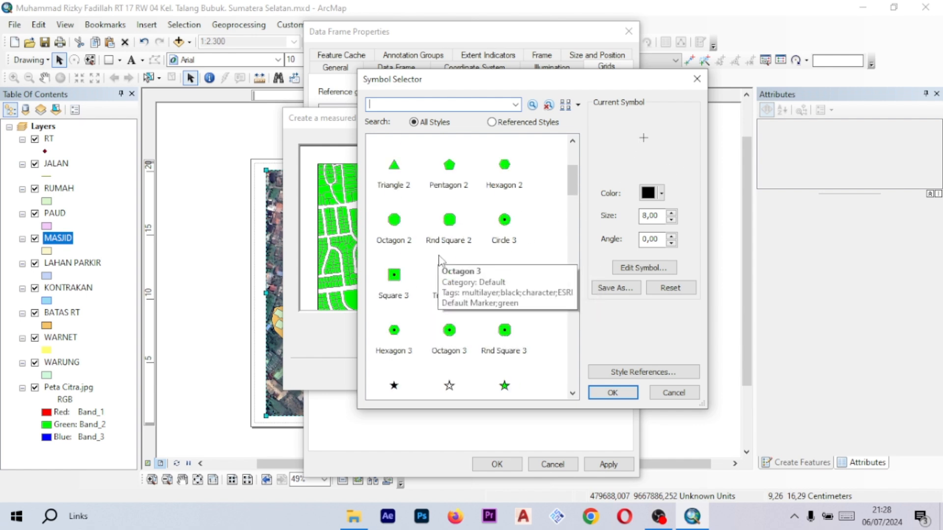
{"action": "left_click", "coordinate": [671, 392]}
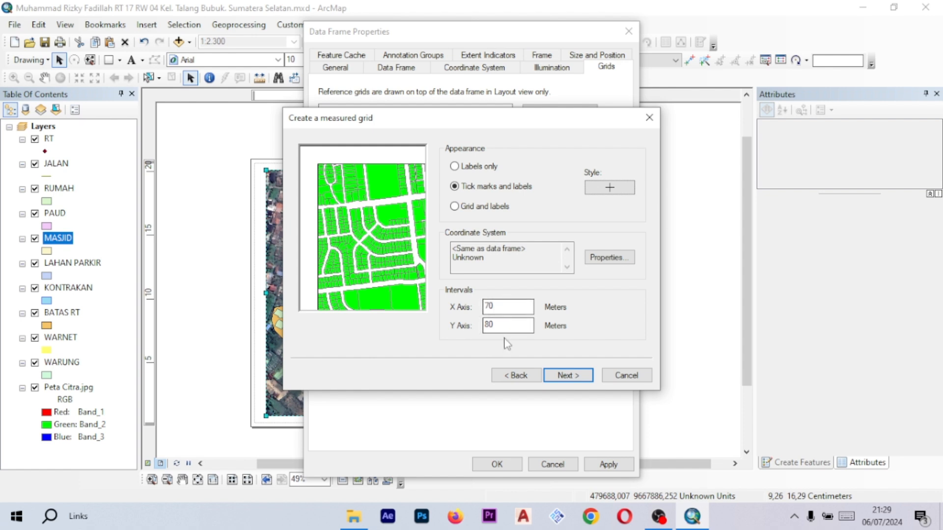
- Finish the measured grid wizard with default intervals and border settings, then apply and close the properties
{"action": "left_click", "coordinate": [578, 378]}
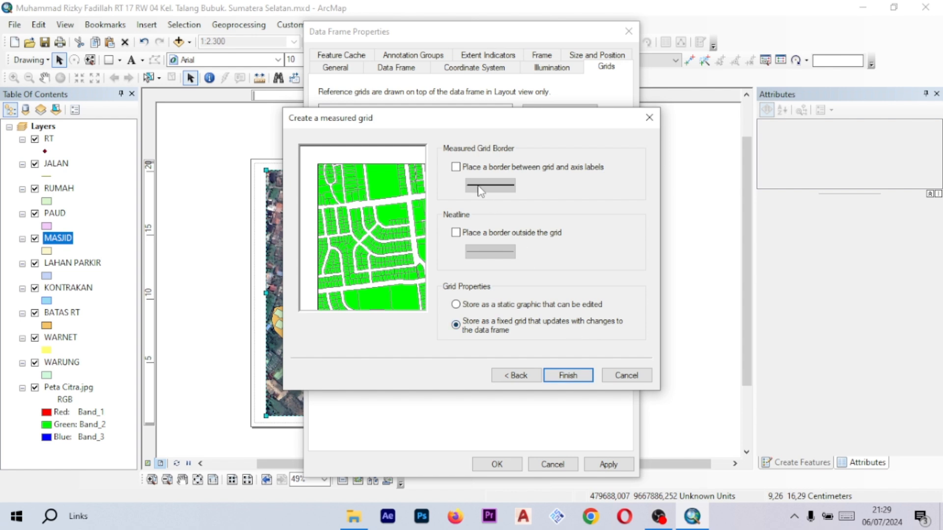
{"action": "left_click", "coordinate": [554, 375]}
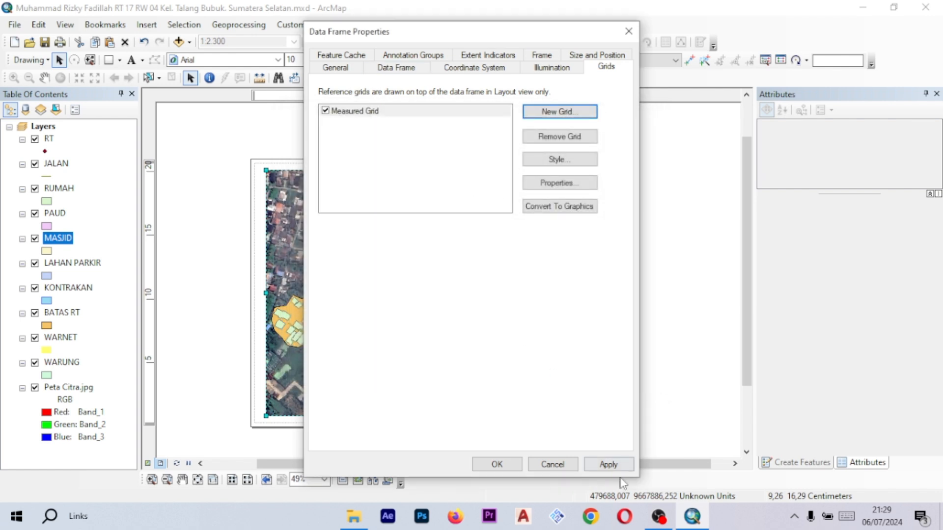
{"action": "left_click", "coordinate": [607, 464]}
{"action": "left_click", "coordinate": [501, 464]}
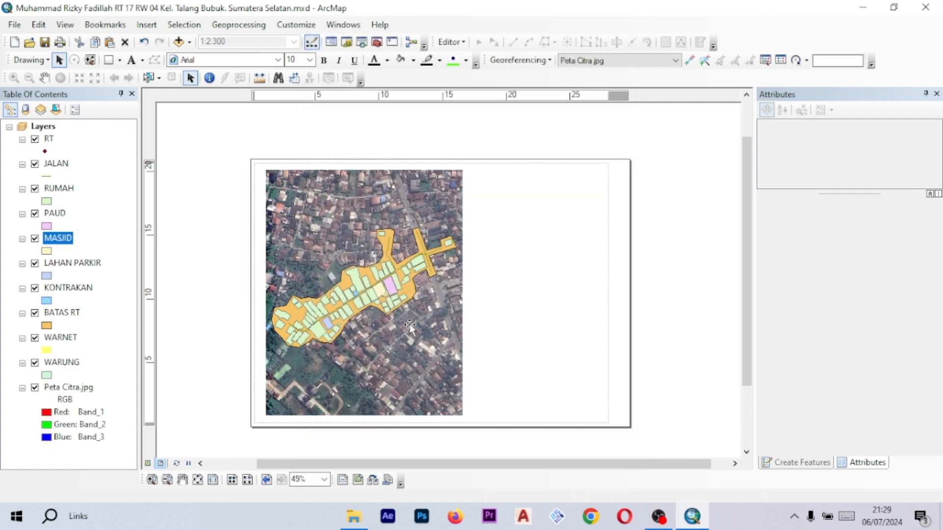
- Zoom and pan the layout to inspect the grid tick labels along the map frame edges
{"action": "scroll", "coordinate": [327, 302], "scroll_direction": "up", "scroll_amount": 1}
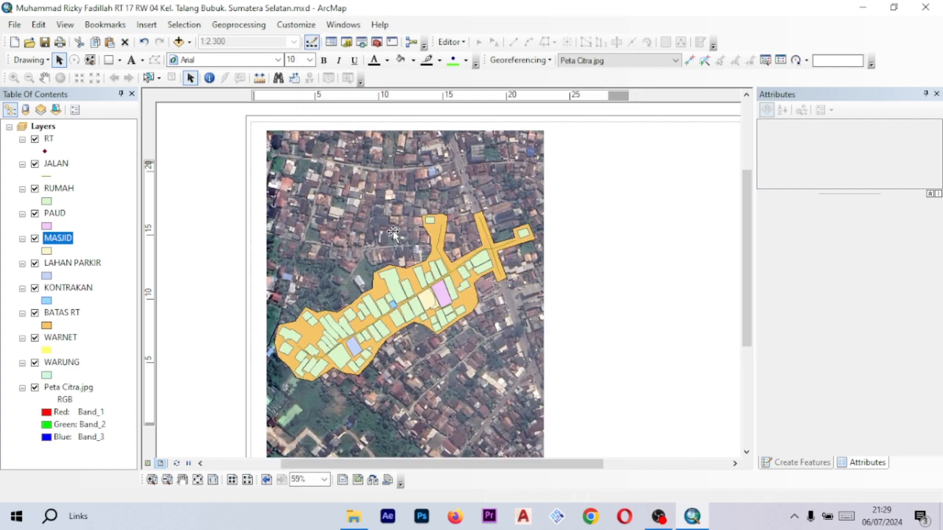
{"action": "left_click_drag", "start_coordinate": [604, 240], "coordinate": [590, 207]}
{"action": "left_click_drag", "start_coordinate": [573, 243], "coordinate": [587, 198]}
{"action": "left_click_drag", "start_coordinate": [593, 259], "coordinate": [612, 240]}
{"action": "left_click_drag", "start_coordinate": [619, 146], "coordinate": [612, 206]}
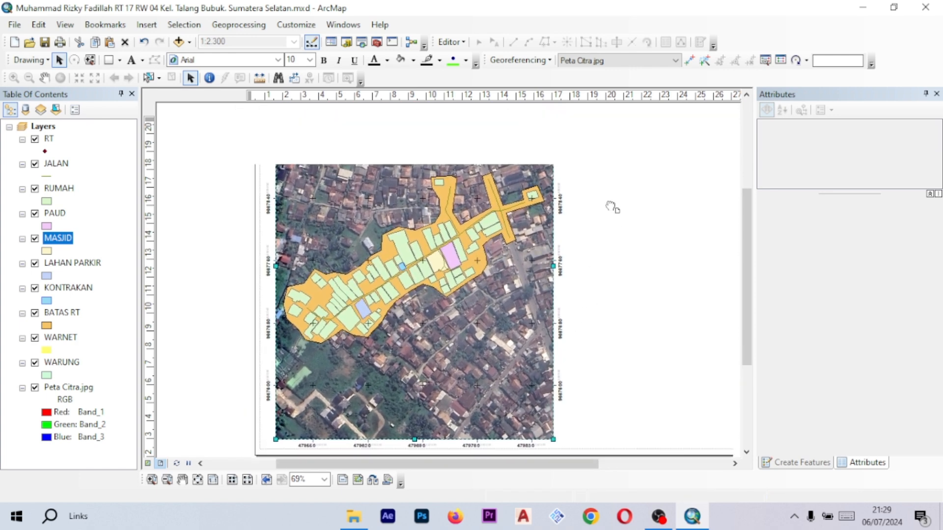
{"action": "mouse_move", "coordinate": [634, 169]}
{"action": "left_mouse_down"}
{"action": "mouse_move", "coordinate": [598, 162]}
{"action": "mouse_move", "coordinate": [496, 223]}
{"action": "mouse_move", "coordinate": [555, 234]}
{"action": "left_mouse_up"}
{"action": "left_click_drag", "start_coordinate": [453, 187], "coordinate": [563, 225]}
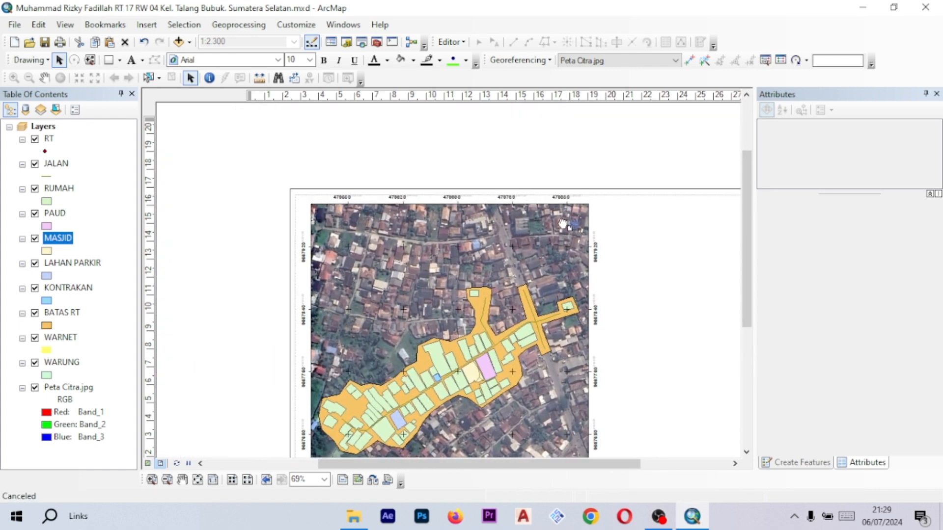
- Zoom and pan along the upper edge of the map frame to examine the grid coordinate labels
{"action": "scroll", "coordinate": [541, 211], "scroll_direction": "up", "scroll_amount": 4}
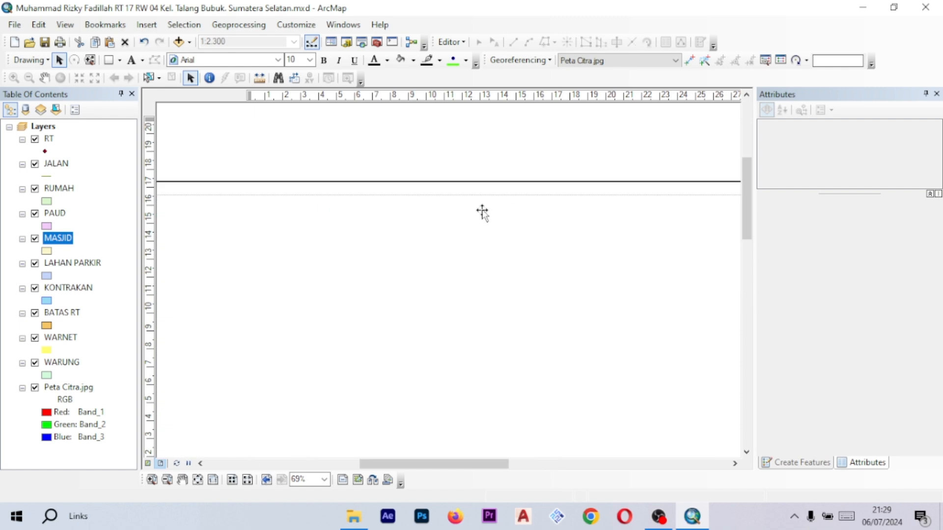
{"action": "left_click_drag", "start_coordinate": [382, 206], "coordinate": [498, 201]}
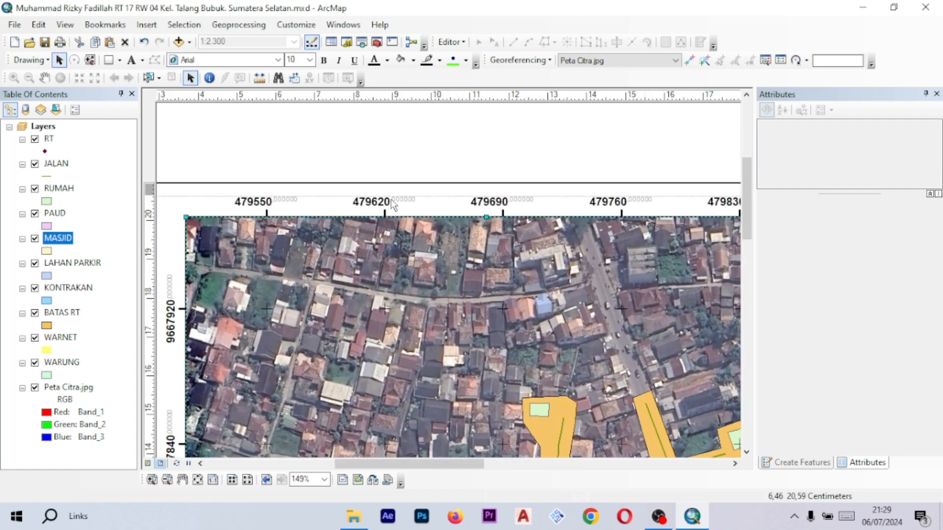
{"action": "left_click_drag", "start_coordinate": [338, 200], "coordinate": [411, 192]}
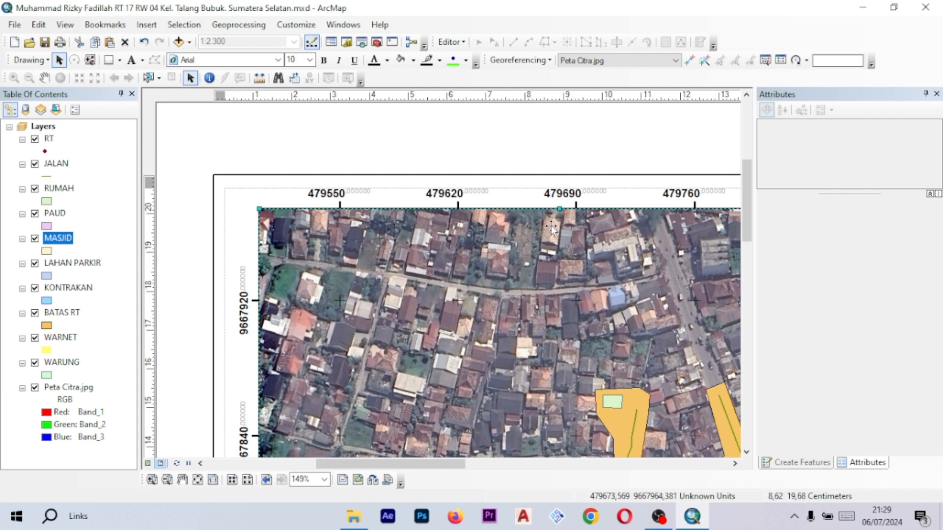
{"action": "left_click_drag", "start_coordinate": [589, 223], "coordinate": [451, 200]}
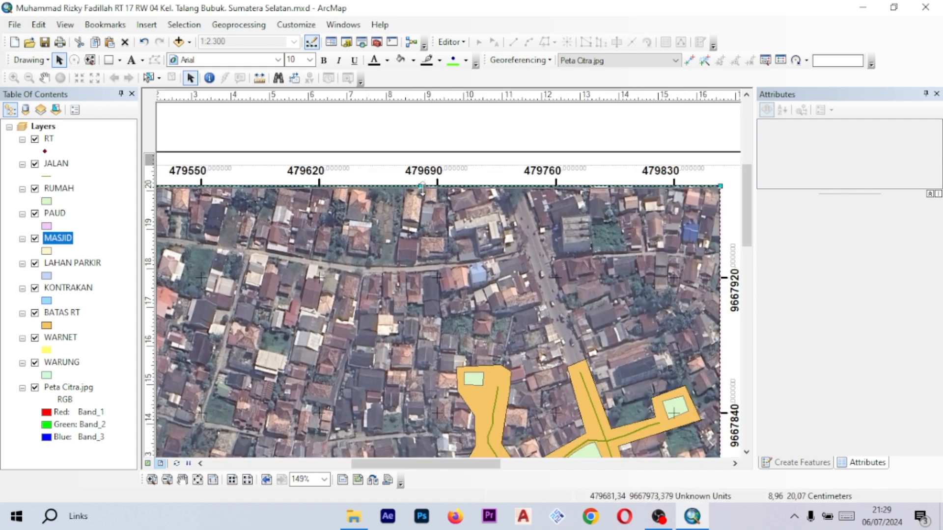
{"action": "scroll", "coordinate": [439, 202], "scroll_direction": "up", "scroll_amount": 1}
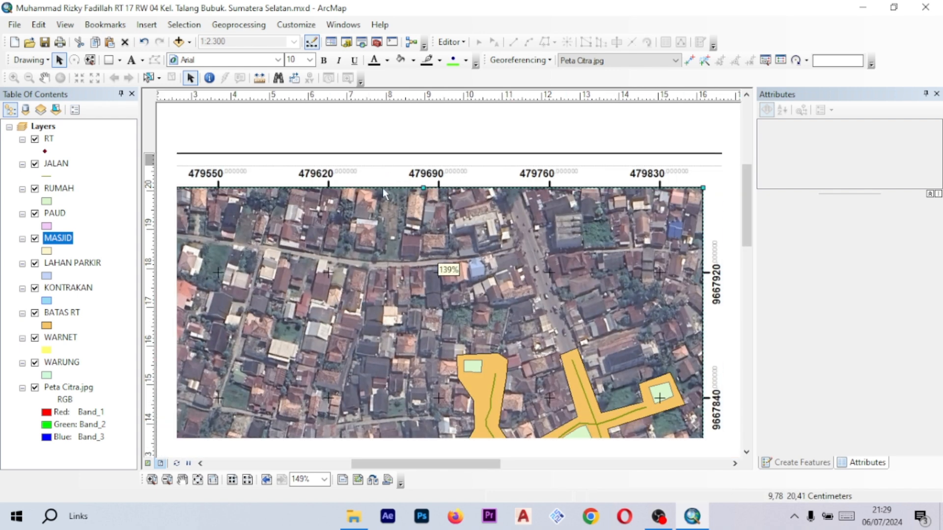
{"action": "scroll", "coordinate": [505, 330], "scroll_direction": "up", "scroll_amount": 4}
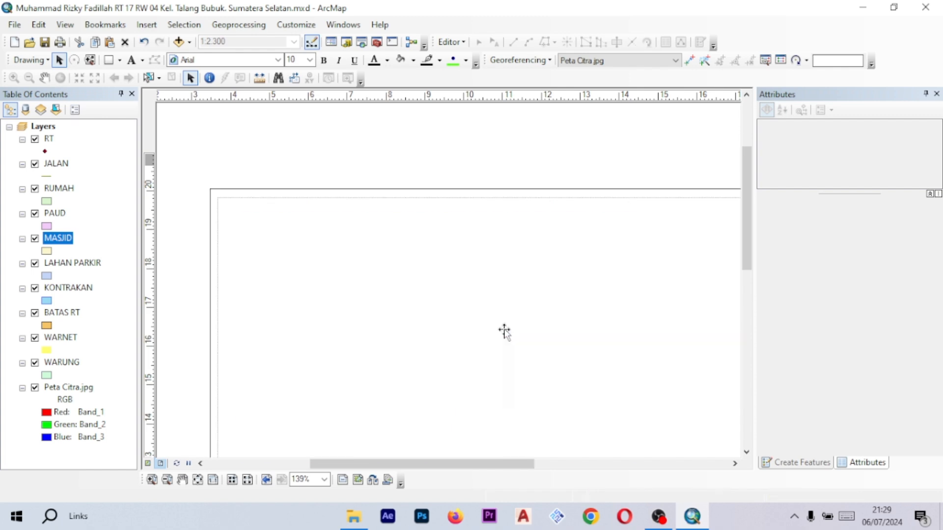
{"action": "left_click_drag", "start_coordinate": [514, 361], "coordinate": [528, 253]}
{"action": "left_click_drag", "start_coordinate": [536, 292], "coordinate": [554, 185]}
{"action": "left_click_drag", "start_coordinate": [556, 442], "coordinate": [540, 239]}
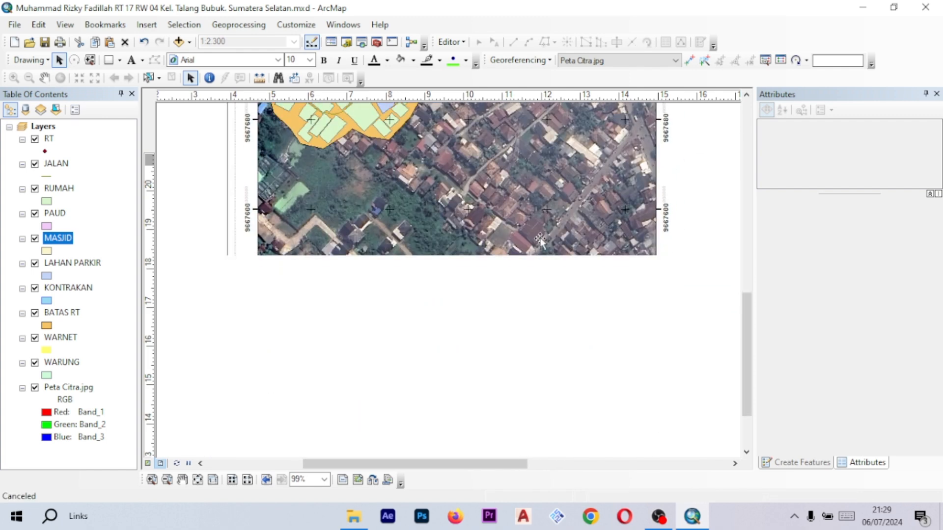
- Zoom and pan along the lower edge of the map frame to examine the grid tick labels
{"action": "scroll", "coordinate": [466, 299], "scroll_direction": "down", "scroll_amount": 2}
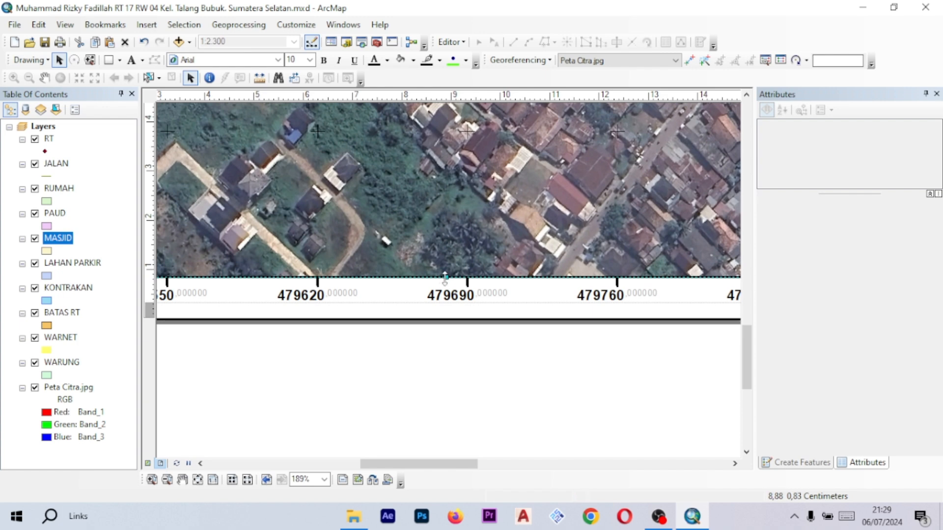
{"action": "scroll", "coordinate": [471, 280], "scroll_direction": "up", "scroll_amount": 2}
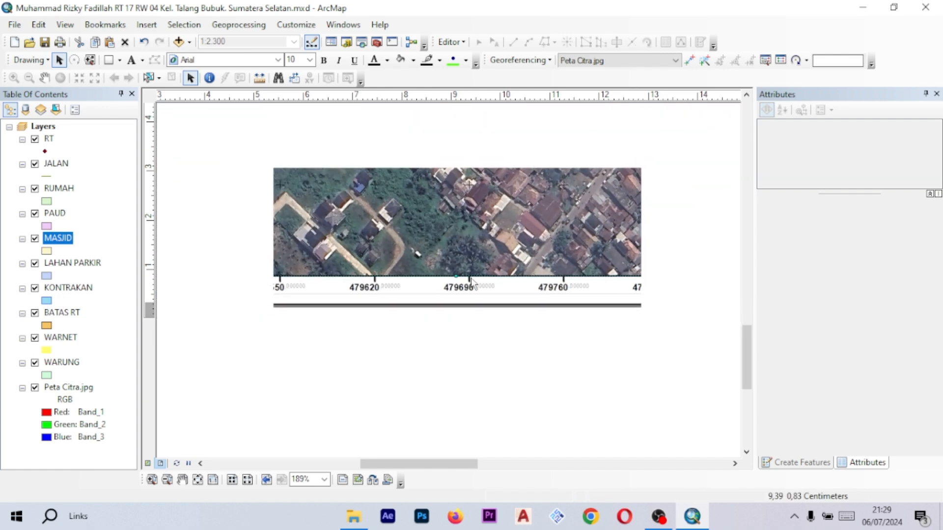
{"action": "scroll", "coordinate": [472, 278], "scroll_direction": "up", "scroll_amount": 3}
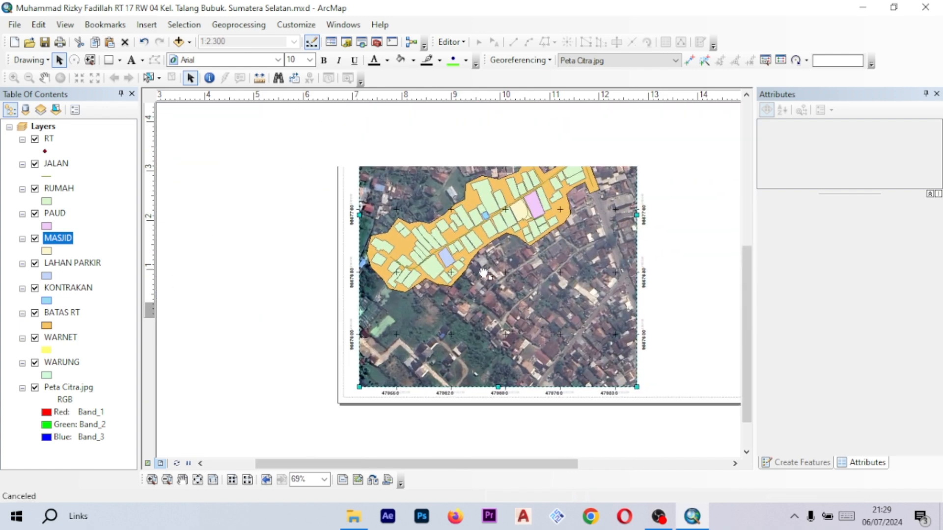
{"action": "scroll", "coordinate": [364, 225], "scroll_direction": "down", "scroll_amount": 3}
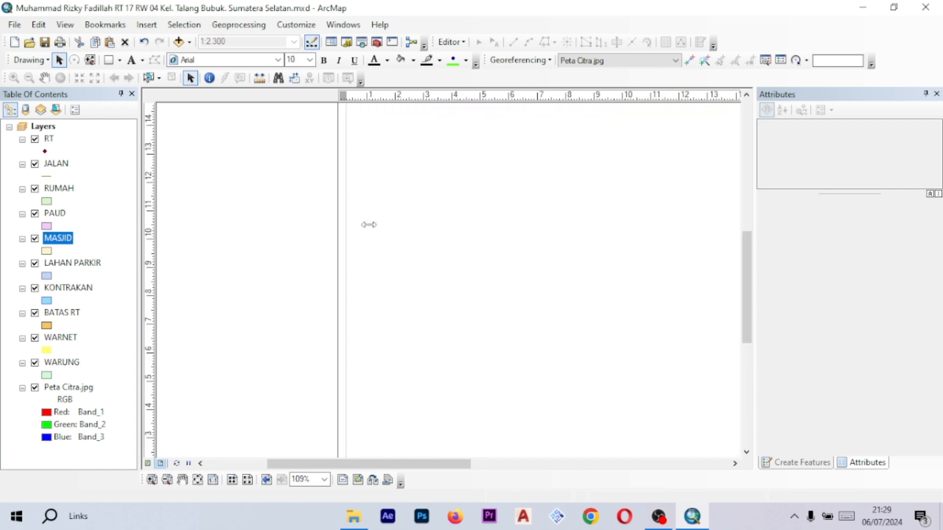
{"action": "left_click_drag", "start_coordinate": [492, 193], "coordinate": [333, 265]}
{"action": "scroll", "coordinate": [423, 240], "scroll_direction": "up", "scroll_amount": 3}
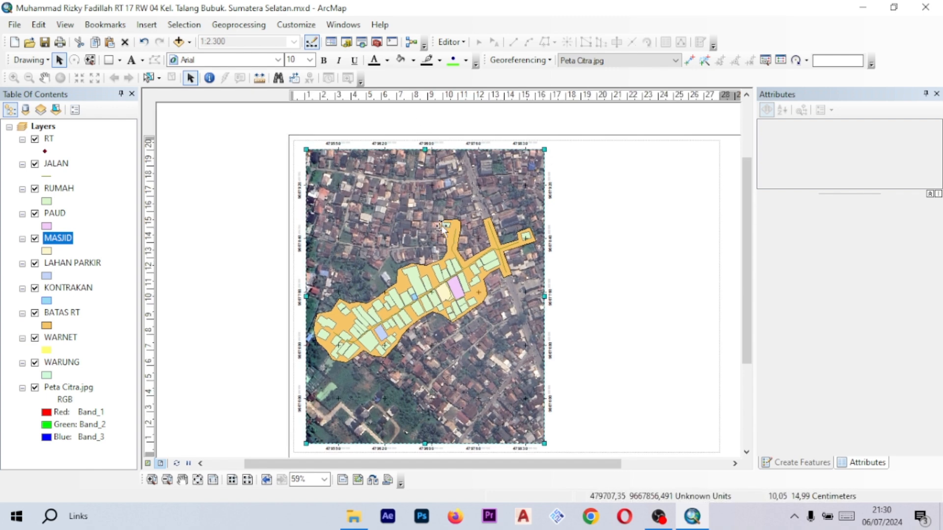
- Open the data frame's properties and remove the existing measured grid
{"action": "right_click", "coordinate": [405, 209]}
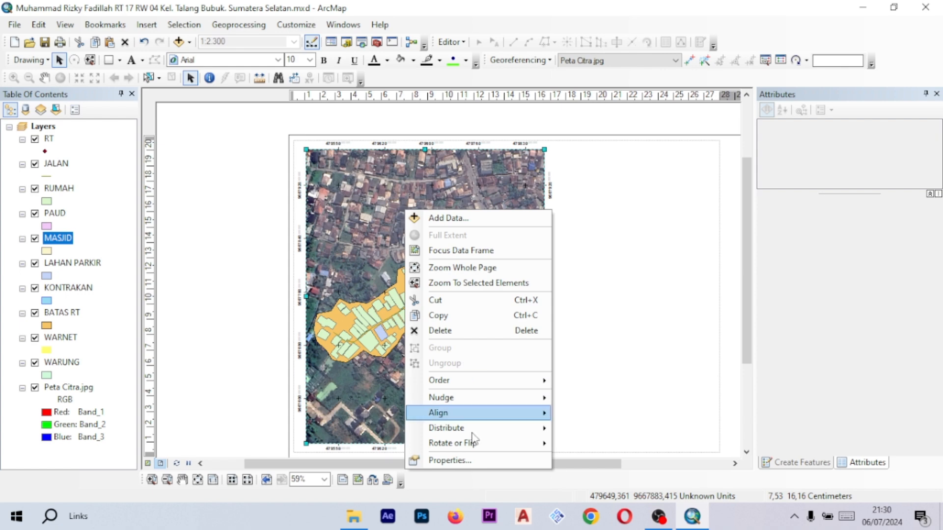
{"action": "left_click", "coordinate": [446, 461]}
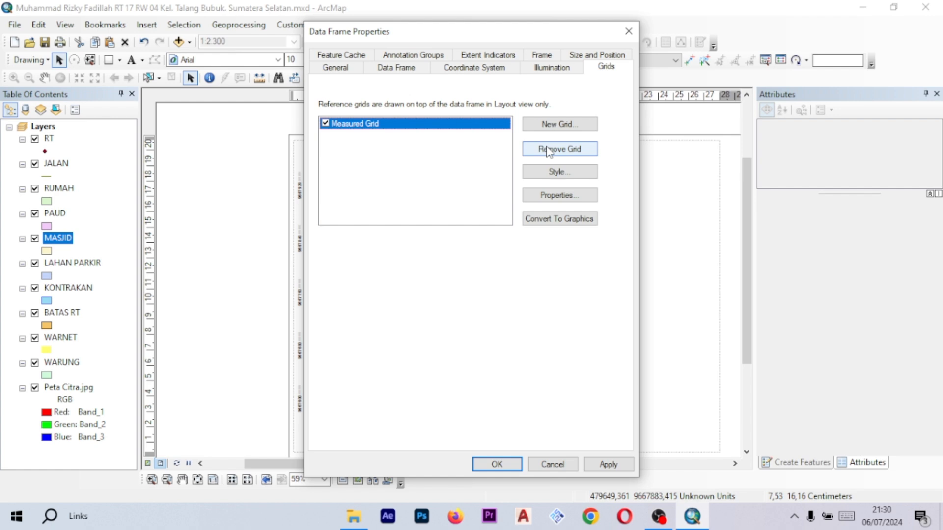
{"action": "left_click", "coordinate": [578, 155]}
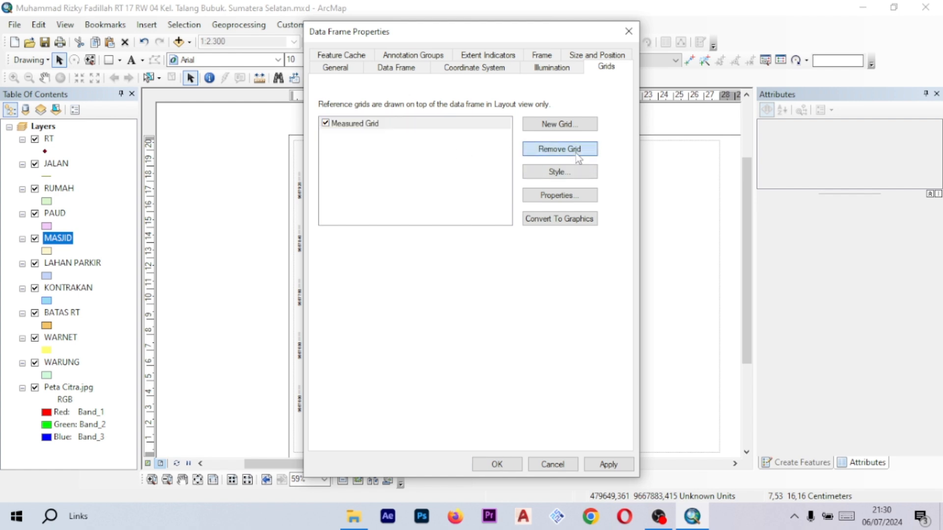
- Start a new Measured Grid and choose the tick marks and labels appearance
{"action": "left_click", "coordinate": [560, 124]}
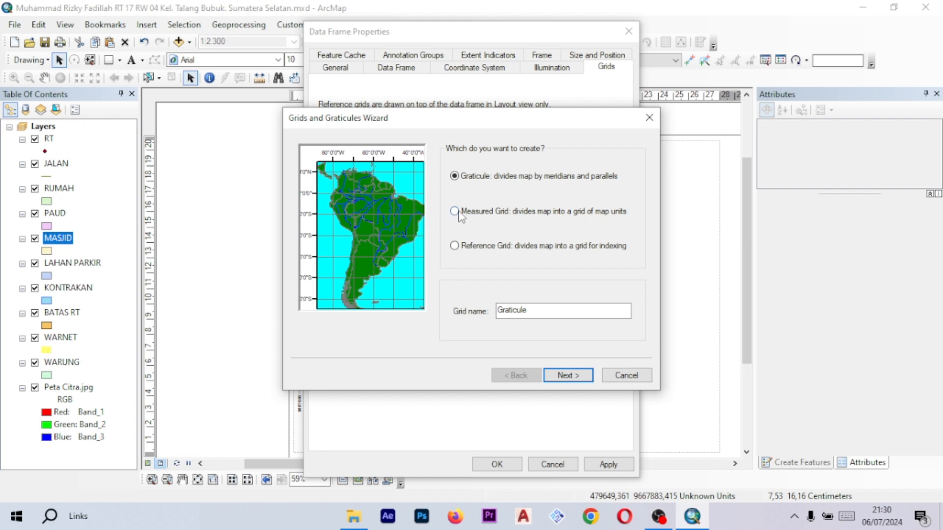
{"action": "left_click", "coordinate": [484, 216]}
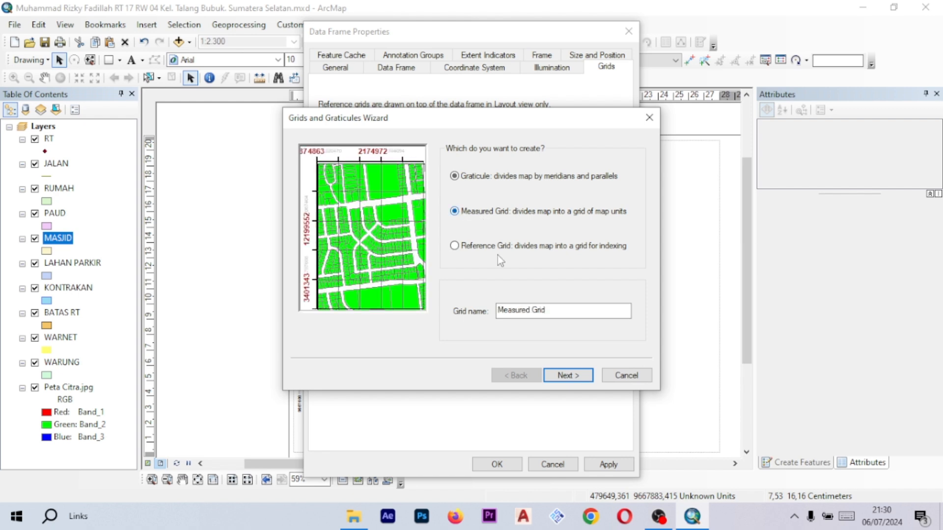
{"action": "left_click", "coordinate": [578, 380]}
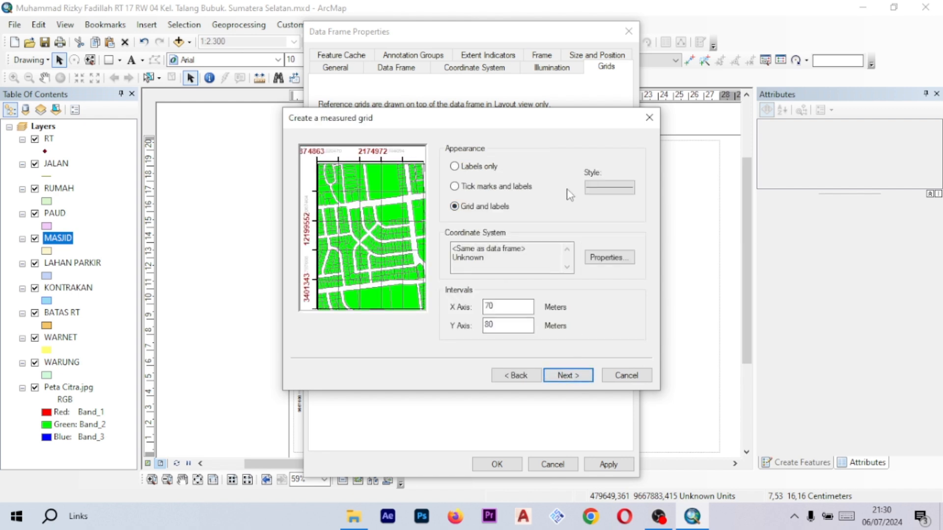
{"action": "left_click", "coordinate": [481, 187]}
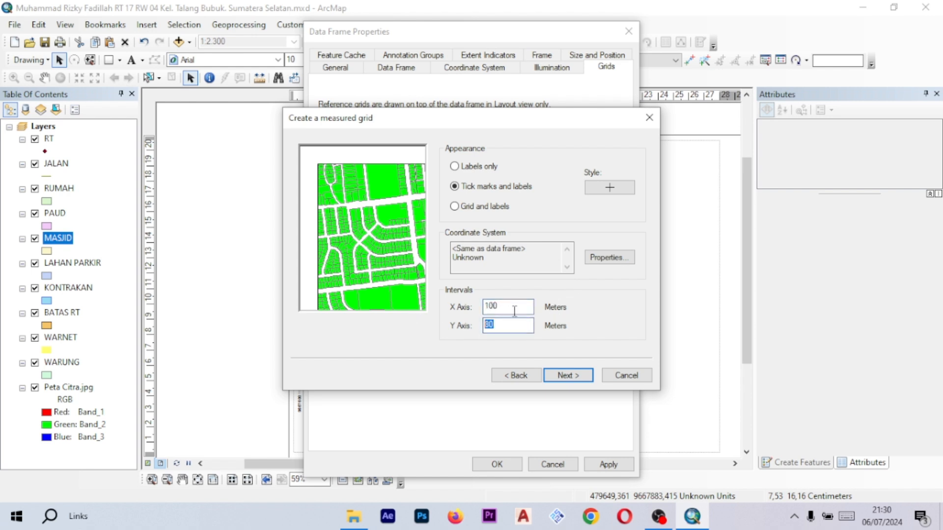
- Finish the measured grid wizard with 100 m X and Y intervals and default border settings, then apply and close
{"action": "left_click", "coordinate": [570, 377]}
{"action": "left_click", "coordinate": [568, 376]}
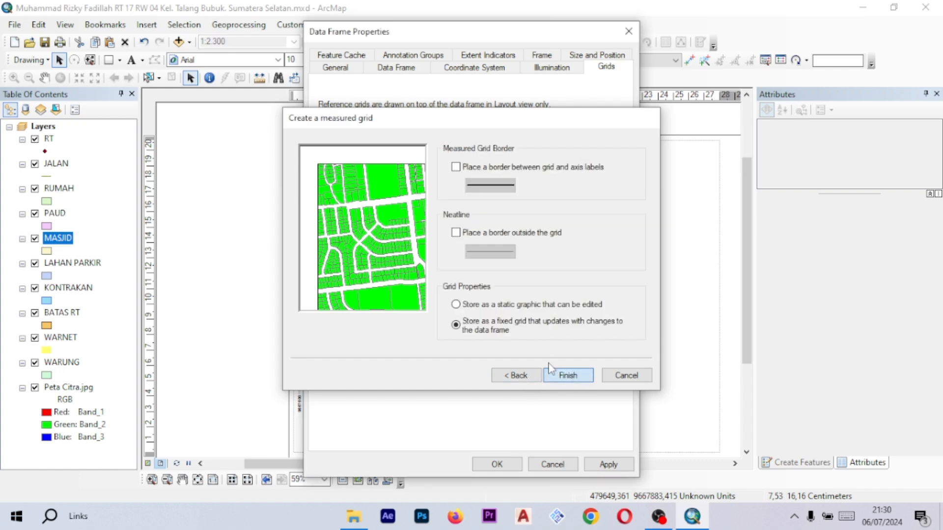
{"action": "left_click", "coordinate": [551, 372]}
{"action": "left_click", "coordinate": [607, 465]}
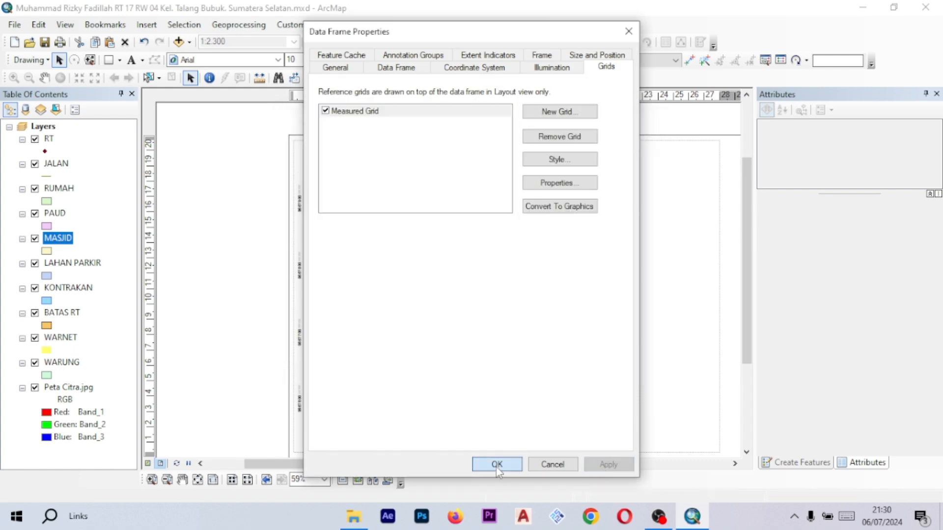
{"action": "left_click", "coordinate": [497, 465]}
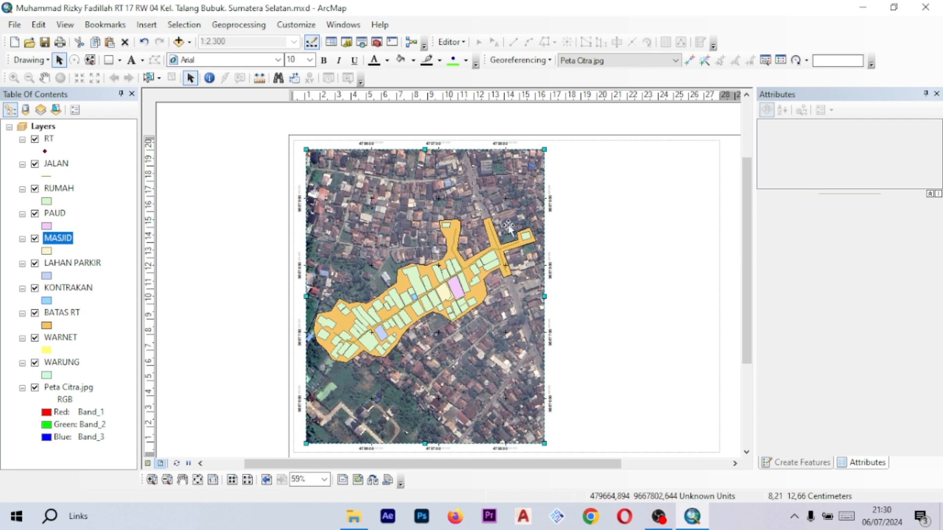
{"action": "scroll", "coordinate": [353, 225], "scroll_direction": "up", "scroll_amount": 2}
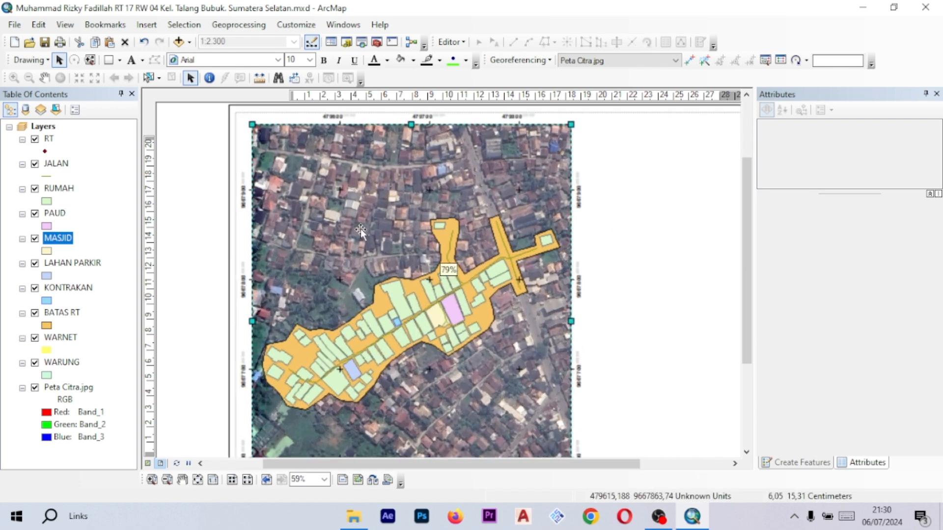
{"action": "scroll", "coordinate": [539, 255], "scroll_direction": "down", "scroll_amount": 1}
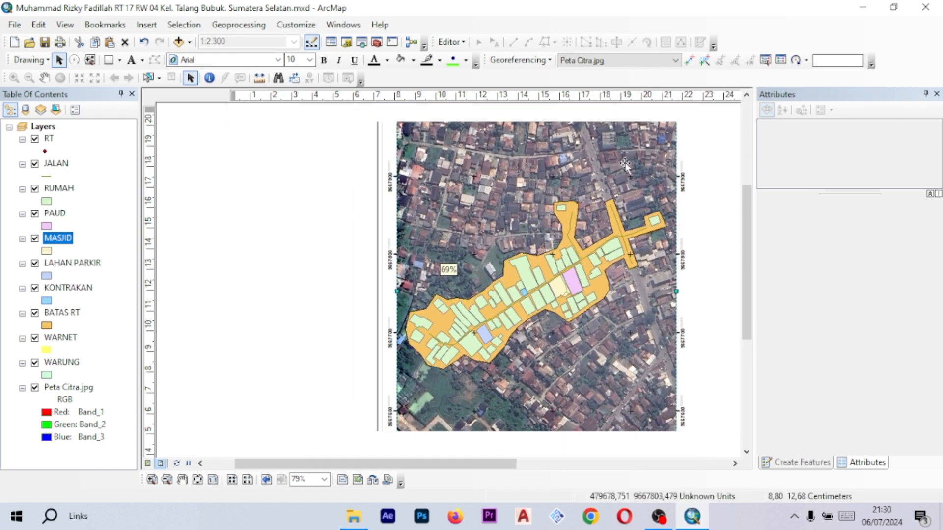
{"action": "scroll", "coordinate": [625, 163], "scroll_direction": "down", "scroll_amount": 2}
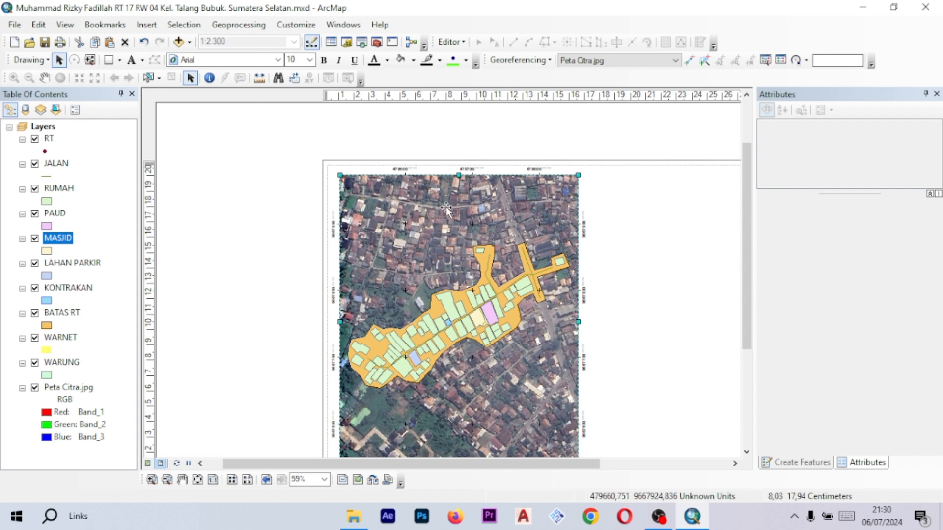
{"action": "left_click_drag", "start_coordinate": [640, 285], "coordinate": [582, 234]}
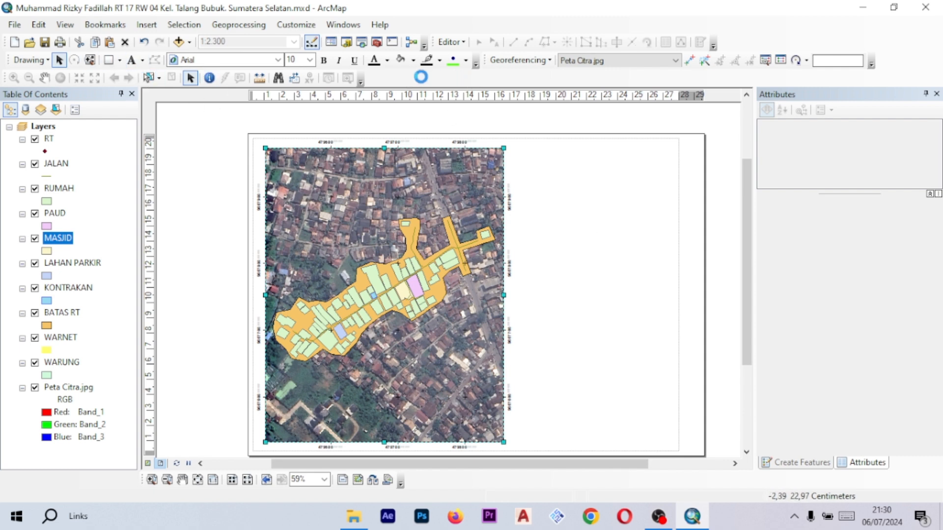
{"action": "double_click", "coordinate": [347, 82]}
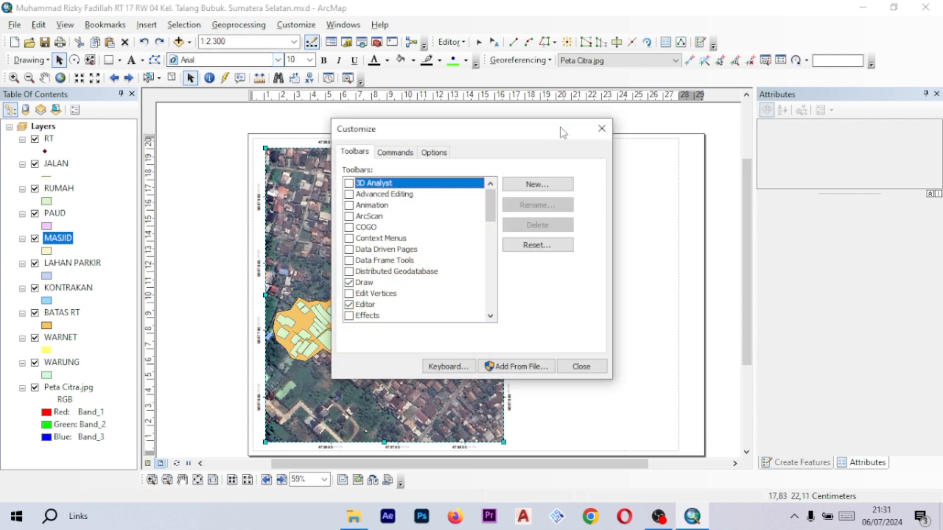
{"action": "left_click", "coordinate": [600, 130]}
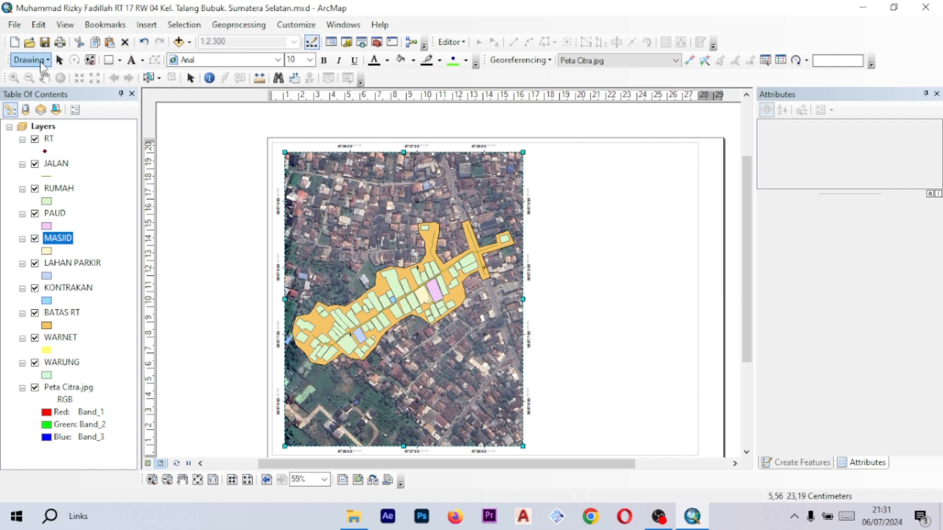
- Draw a rectangle panel beside the map frame on the page for the title block
{"action": "left_click", "coordinate": [29, 60]}
{"action": "left_click", "coordinate": [60, 60]}
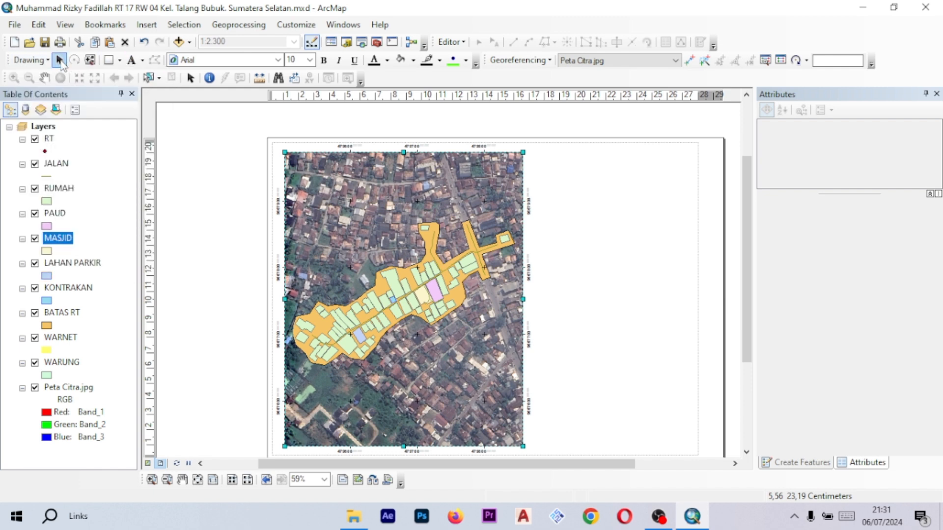
{"action": "left_click", "coordinate": [119, 61]}
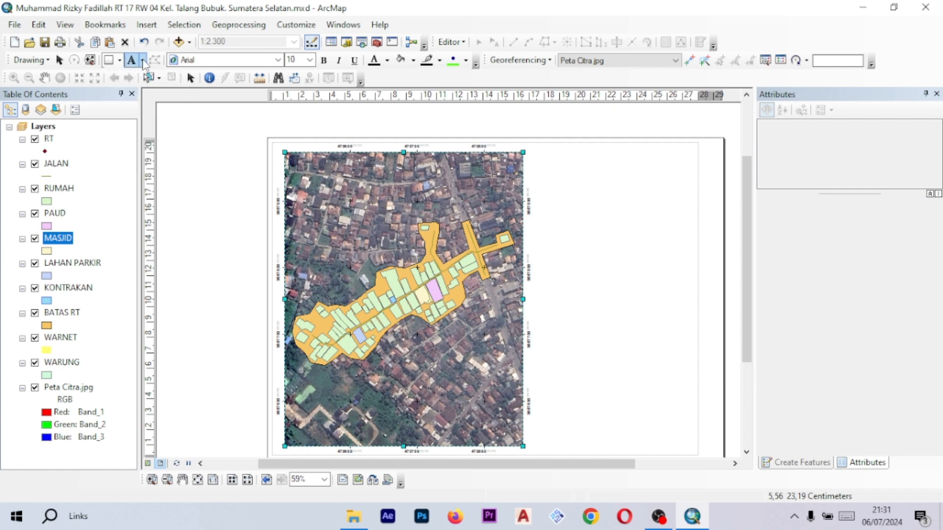
{"action": "left_click", "coordinate": [143, 61]}
{"action": "left_click", "coordinate": [119, 61]}
{"action": "left_click", "coordinate": [142, 62]}
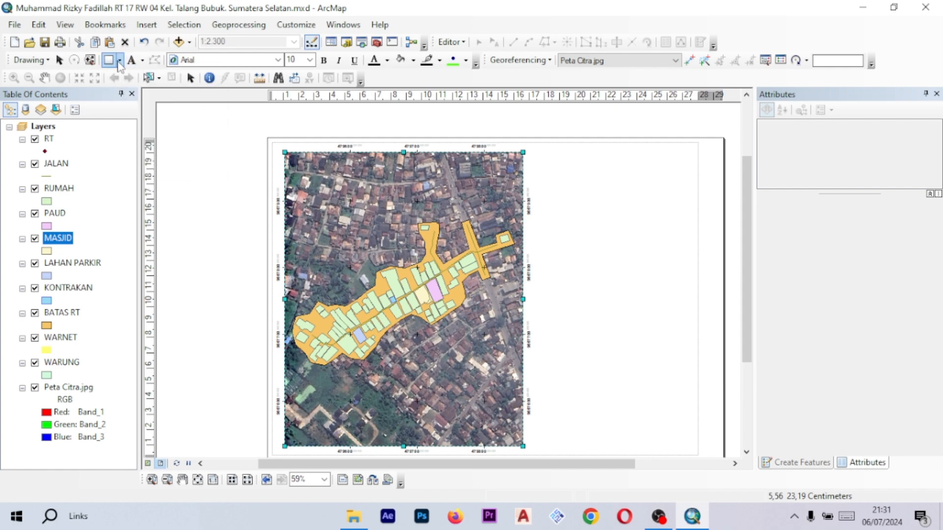
{"action": "left_click", "coordinate": [109, 61]}
{"action": "scroll", "coordinate": [404, 246], "scroll_direction": "down", "scroll_amount": 1}
{"action": "left_click", "coordinate": [109, 61]}
{"action": "mouse_move", "coordinate": [470, 151]}
{"action": "left_mouse_down"}
{"action": "mouse_move", "coordinate": [554, 404]}
{"action": "mouse_move", "coordinate": [626, 404]}
{"action": "left_mouse_up"}
- Open the rectangle's properties and adjust its settings
{"action": "scroll", "coordinate": [565, 294], "scroll_direction": "down", "scroll_amount": 2}
{"action": "right_click", "coordinate": [515, 203]}
{"action": "left_click", "coordinate": [572, 440]}
{"action": "left_click", "coordinate": [431, 194]}
{"action": "left_click", "coordinate": [466, 210]}
{"action": "left_click", "coordinate": [431, 227]}
{"action": "left_click", "coordinate": [461, 358]}
- Undo the last layout edit
{"action": "left_click", "coordinate": [119, 60]}
{"action": "scroll", "coordinate": [516, 220], "scroll_direction": "down", "scroll_amount": 2}
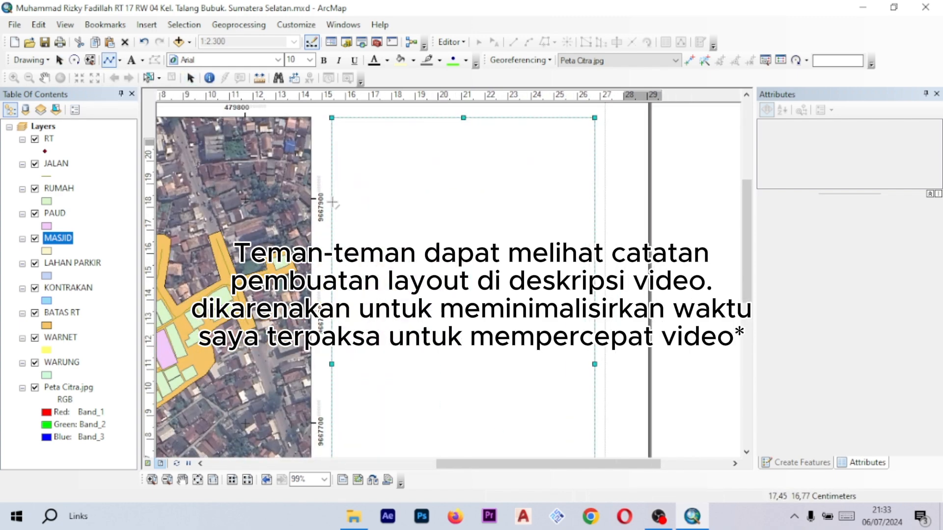
{"action": "key", "text": "ctrl+z"}
- Enter centred title text POLITEKNIK NEGERI SRIWIJAYA, JURUSAN TEKNIK SIPIL, DIV PERANCANGAN JALAN DAN JEMBATAN in the panel
{"action": "scroll", "coordinate": [527, 339], "scroll_direction": "up", "scroll_amount": 1}
{"action": "double_click", "coordinate": [484, 177]}
{"action": "type", "text": "POLITEKNIK NEGERI SRIWIJAYA"}
{"action": "key", "text": "Return"}
{"action": "type", "text": "JURUSAN TEKNIK SIPIL"}
{"action": "key", "text": "Return"}
{"action": "type", "text": "DIV PERANCANGAN JALAN DAN JEMBATAN"}
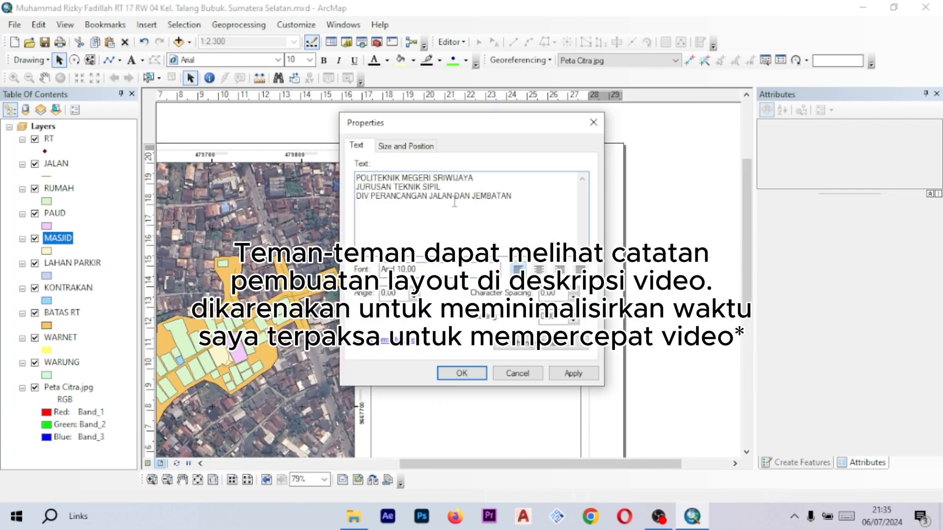
{"action": "left_click", "coordinate": [539, 269]}
{"action": "left_click", "coordinate": [523, 346]}
{"action": "left_click", "coordinate": [462, 373]}
- Draw a horizontal divider line beneath the institution title in the panel
{"action": "left_click_drag", "start_coordinate": [419, 160], "coordinate": [474, 204]}
{"action": "scroll", "coordinate": [465, 214], "scroll_direction": "up", "scroll_amount": 1}
{"action": "scroll", "coordinate": [516, 211], "scroll_direction": "down", "scroll_amount": 2}
{"action": "left_click", "coordinate": [577, 213]}
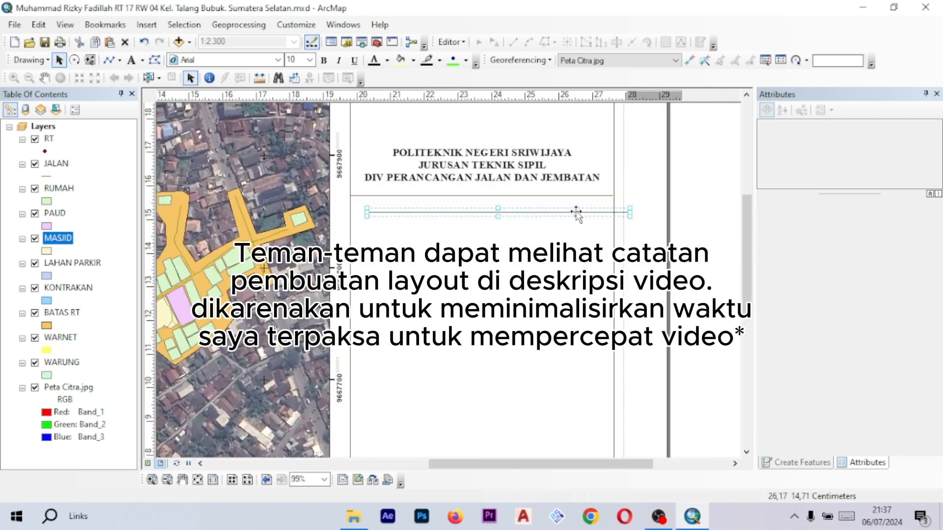
- Hide the Peta Citra.jpg image layer
{"action": "scroll", "coordinate": [540, 245], "scroll_direction": "up", "scroll_amount": 2}
{"action": "scroll", "coordinate": [516, 216], "scroll_direction": "down", "scroll_amount": 1}
{"action": "left_click", "coordinate": [35, 388]}
- Copy the title text below the divider and edit it to read PETA GARIS WILAYAH RT 17 RW 04 KELURAHAN TALANG BUBUK SUMATERA SELATAN
{"action": "left_click", "coordinate": [532, 192]}
{"action": "key", "text": "ctrl+c"}
{"action": "key", "text": "ctrl+v"}
{"action": "double_click", "coordinate": [532, 251]}
{"action": "left_click_drag", "start_coordinate": [531, 191], "coordinate": [531, 235]}
{"action": "key", "text": "Return"}
{"action": "type", "text": "SUMATERA SELATAN"}
{"action": "left_click", "coordinate": [461, 373]}
- Insert a legend into the layout's side panel below the map title
{"action": "scroll", "coordinate": [612, 206], "scroll_direction": "up", "scroll_amount": 1}
{"action": "scroll", "coordinate": [612, 206], "scroll_direction": "up", "scroll_amount": 2}
{"action": "left_click", "coordinate": [147, 25]}
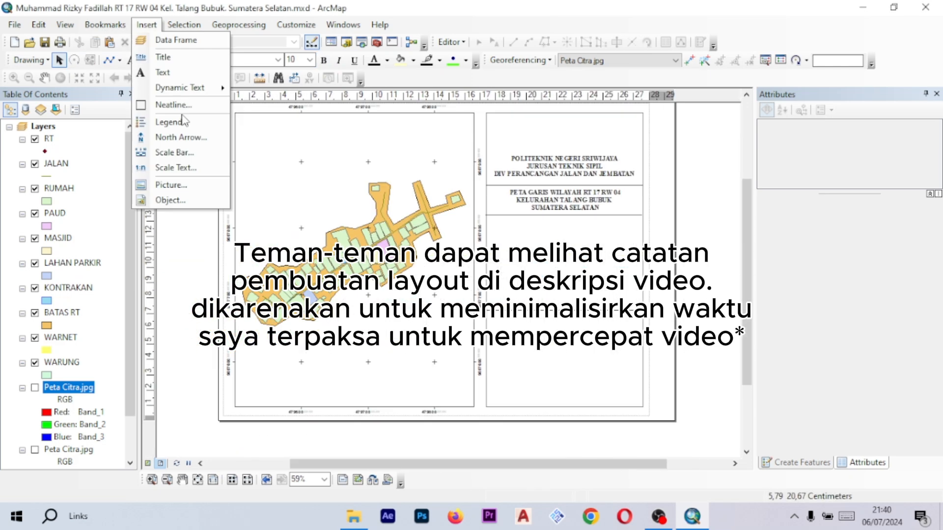
{"action": "left_click", "coordinate": [179, 121]}
{"action": "left_click", "coordinate": [647, 387]}
{"action": "left_click", "coordinate": [146, 25]}
{"action": "left_click", "coordinate": [179, 121]}
{"action": "left_click", "coordinate": [434, 250]}
{"action": "left_click", "coordinate": [578, 385]}
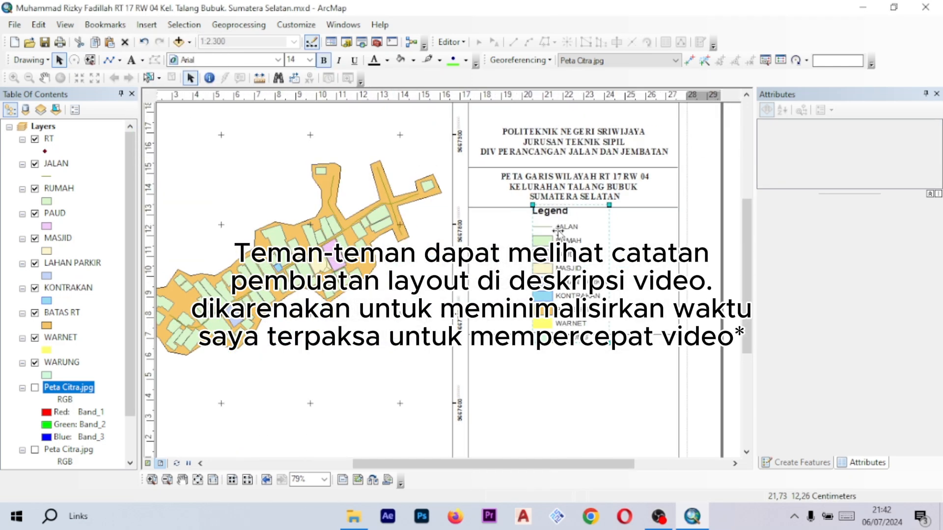
- Set the legend's title to LEGENDA
{"action": "right_click", "coordinate": [570, 254]}
{"action": "left_click", "coordinate": [596, 484]}
{"action": "type", "text": "LEGENDA"}
{"action": "left_click", "coordinate": [543, 419]}
- Open the legend element's properties and apply its settings
{"action": "scroll", "coordinate": [501, 221], "scroll_direction": "down", "scroll_amount": 1}
{"action": "left_click", "coordinate": [504, 190]}
{"action": "scroll", "coordinate": [422, 314], "scroll_direction": "up", "scroll_amount": 1}
{"action": "scroll", "coordinate": [423, 315], "scroll_direction": "down", "scroll_amount": 1}
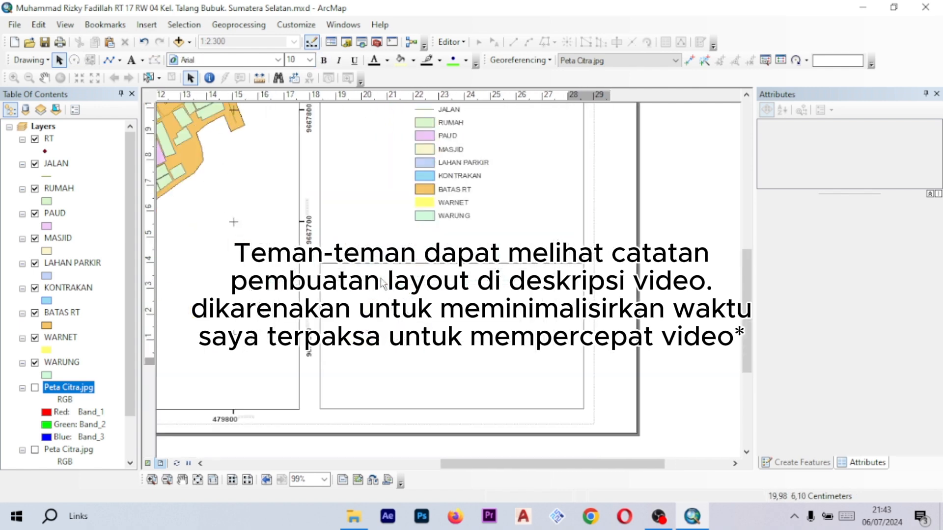
{"action": "double_click", "coordinate": [409, 327]}
{"action": "left_click", "coordinate": [309, 101]}
{"action": "left_click", "coordinate": [543, 419]}
- Insert a north arrow in the panel and adjust its properties
{"action": "left_click", "coordinate": [146, 24]}
{"action": "left_click", "coordinate": [179, 136]}
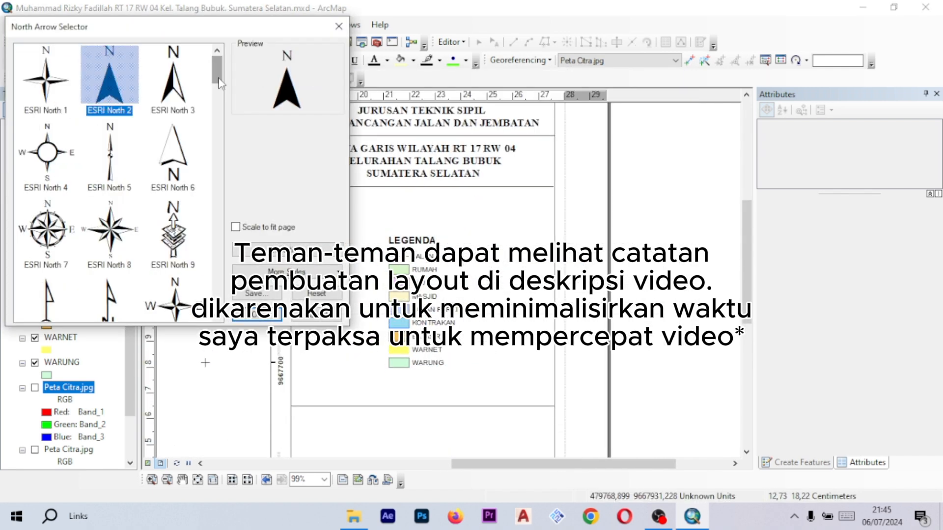
{"action": "left_click", "coordinate": [266, 324]}
{"action": "double_click", "coordinate": [422, 300]}
{"action": "left_click", "coordinate": [416, 101]}
{"action": "left_click", "coordinate": [544, 419]}
- Insert an alternating scale bar in the panel below the north arrow
{"action": "left_click", "coordinate": [146, 25]}
{"action": "left_click", "coordinate": [174, 153]}
{"action": "double_click", "coordinate": [422, 248]}
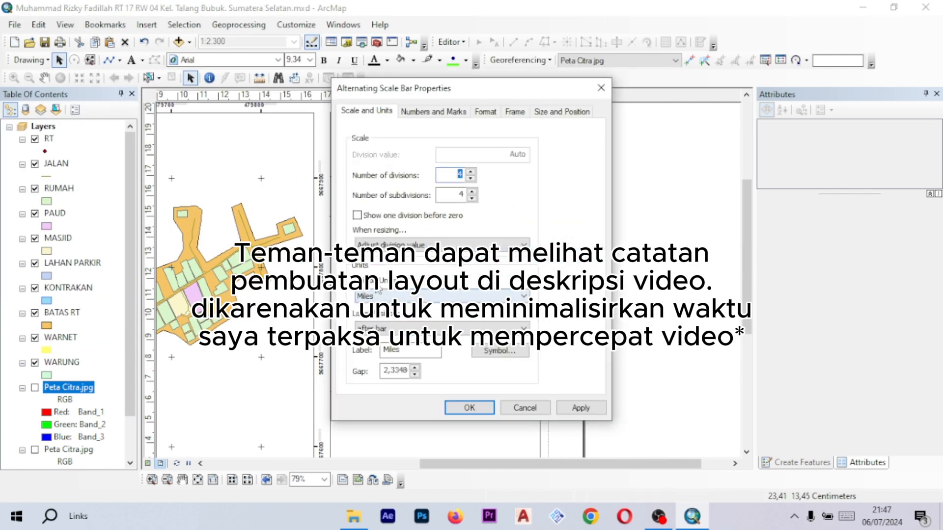
{"action": "left_click", "coordinate": [471, 409]}
- Insert scale text and place it beneath the scale bar
{"action": "left_click", "coordinate": [147, 24]}
{"action": "left_click", "coordinate": [176, 165]}
{"action": "mouse_move", "coordinate": [421, 236]}
{"action": "left_mouse_down"}
{"action": "mouse_move", "coordinate": [430, 193]}
{"action": "mouse_move", "coordinate": [427, 238]}
{"action": "left_mouse_up"}
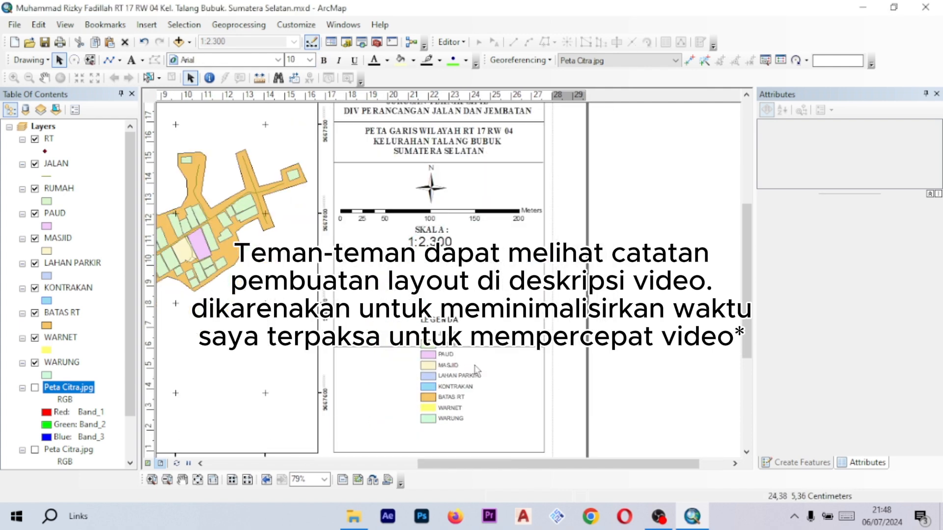
- Move the legend upward, open its properties, and delete it
{"action": "left_click_drag", "start_coordinate": [474, 368], "coordinate": [490, 299]}
{"action": "double_click", "coordinate": [490, 300]}
{"action": "left_click", "coordinate": [309, 101]}
{"action": "left_click", "coordinate": [543, 419]}
{"action": "key", "text": "Delete"}
- Insert a new legend titled LEGENDA through the Legend Wizard
{"action": "left_click", "coordinate": [146, 24]}
{"action": "left_click", "coordinate": [172, 122]}
{"action": "left_click", "coordinate": [579, 385]}
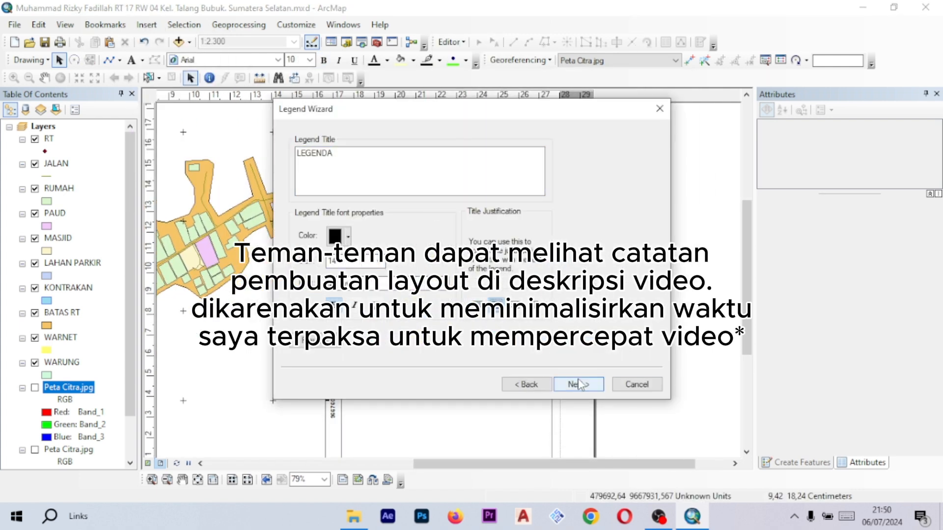
{"action": "left_click", "coordinate": [579, 385]}
- Copy a title text and edit it to read DOSEN PEMBIMBING : with the supervisor's name and NIP
{"action": "scroll", "coordinate": [442, 294], "scroll_direction": "down", "scroll_amount": 2}
{"action": "scroll", "coordinate": [442, 295], "scroll_direction": "up", "scroll_amount": 2}
{"action": "key", "text": "ctrl+c"}
{"action": "key", "text": "ctrl+v"}
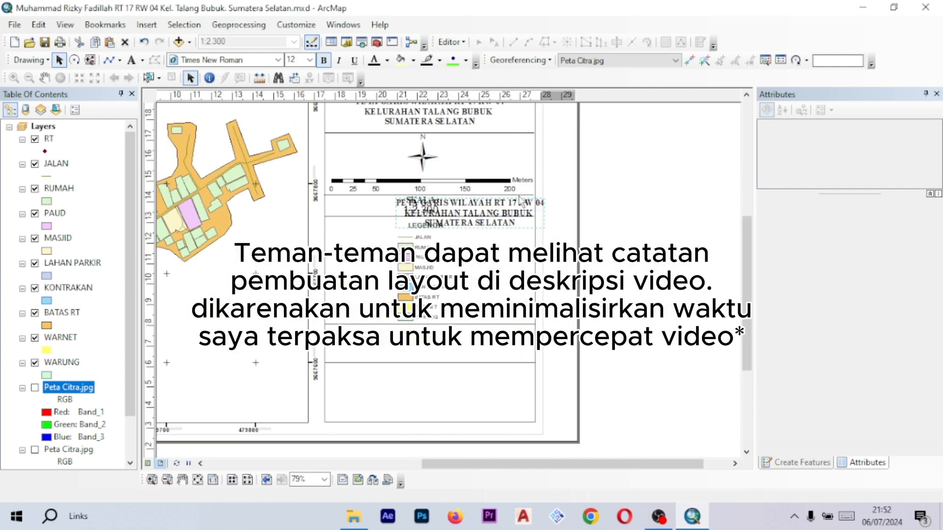
{"action": "double_click", "coordinate": [457, 294]}
{"action": "type", "text": "DOSEN PEMBIMBING :"}
{"action": "key", "text": "Return"}
{"action": "key", "text": "Return"}
{"action": "left_click", "coordinate": [462, 374]}
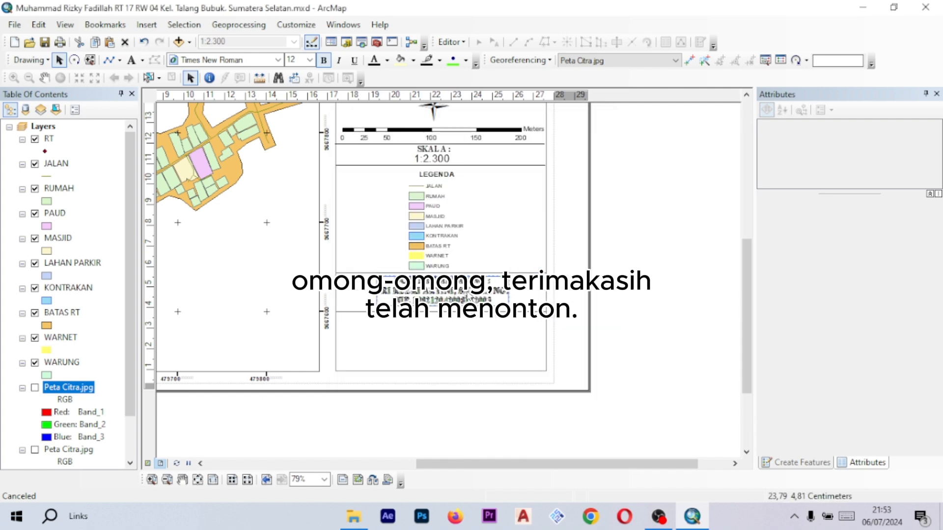
- Copy the supervisor text block and replace it with the author's full name
{"action": "key", "text": "ctrl+c"}
{"action": "key", "text": "ctrl+v"}
{"action": "double_click", "coordinate": [513, 295]}
{"action": "type", "text": "MUHAMMAD RIZKY FADILLAH"}
{"action": "scroll", "coordinate": [511, 243], "scroll_direction": "up", "scroll_amount": 3}
{"action": "scroll", "coordinate": [432, 203], "scroll_direction": "down", "scroll_amount": 3}
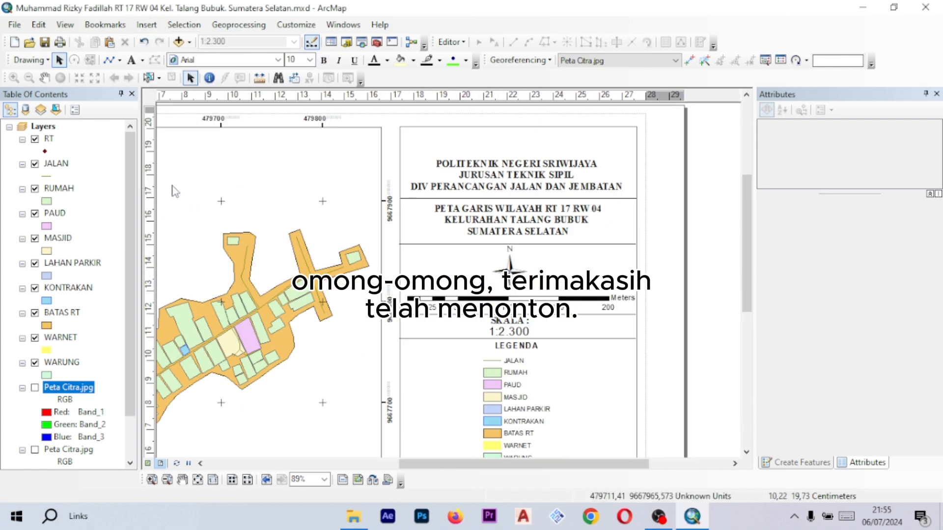
- Insert the Politeknik Negeri Sriwijaya logo picture into the layout's title panel
{"action": "left_click", "coordinate": [146, 24]}
{"action": "left_click", "coordinate": [172, 174]}
{"action": "left_click", "coordinate": [511, 349]}
{"action": "scroll", "coordinate": [471, 275], "scroll_direction": "up", "scroll_amount": 2}
{"action": "left_click", "coordinate": [469, 265]}
{"action": "scroll", "coordinate": [475, 280], "scroll_direction": "up", "scroll_amount": 1}
{"action": "left_click_drag", "start_coordinate": [520, 172], "coordinate": [519, 187]}
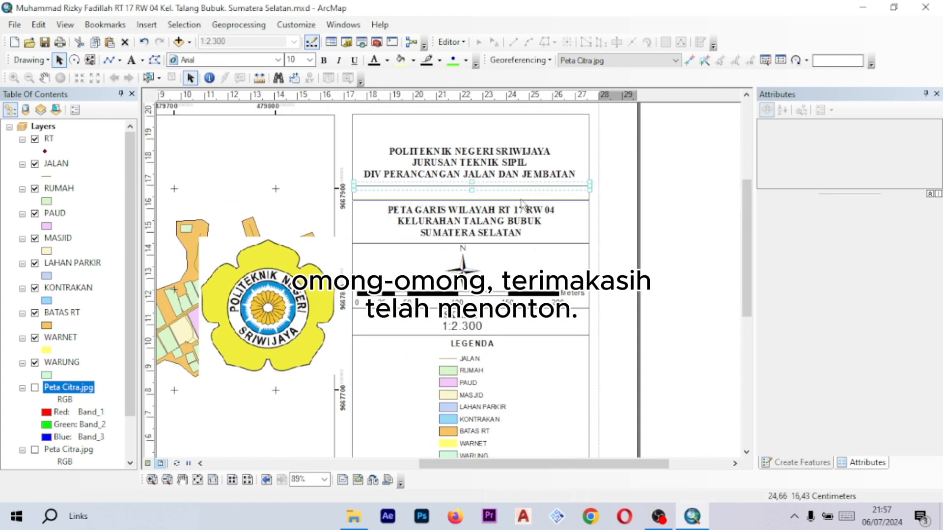